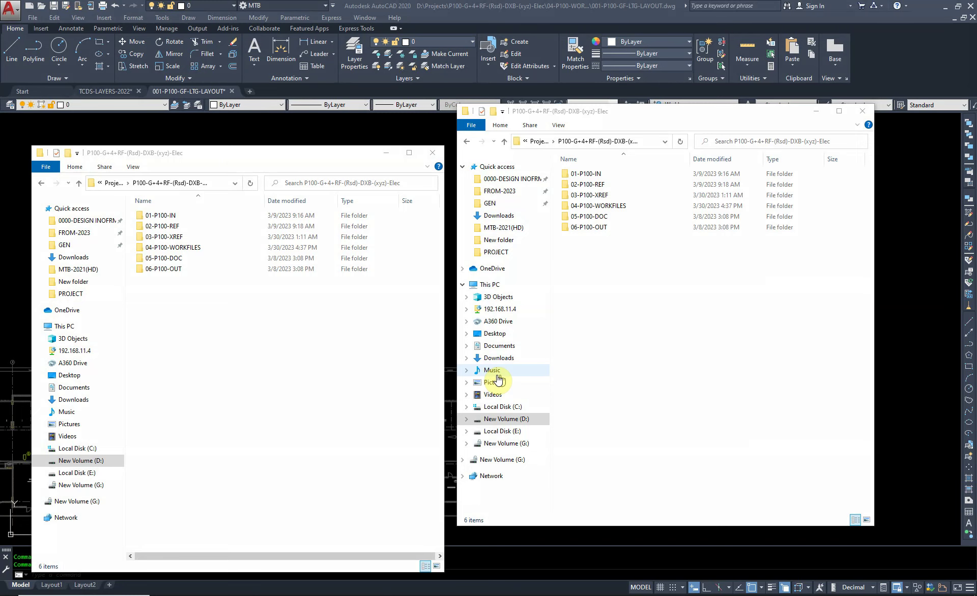
Reposition the project Explorer window higher and open the 02-P100-REF folder.
drag(233, 153, 249, 133)
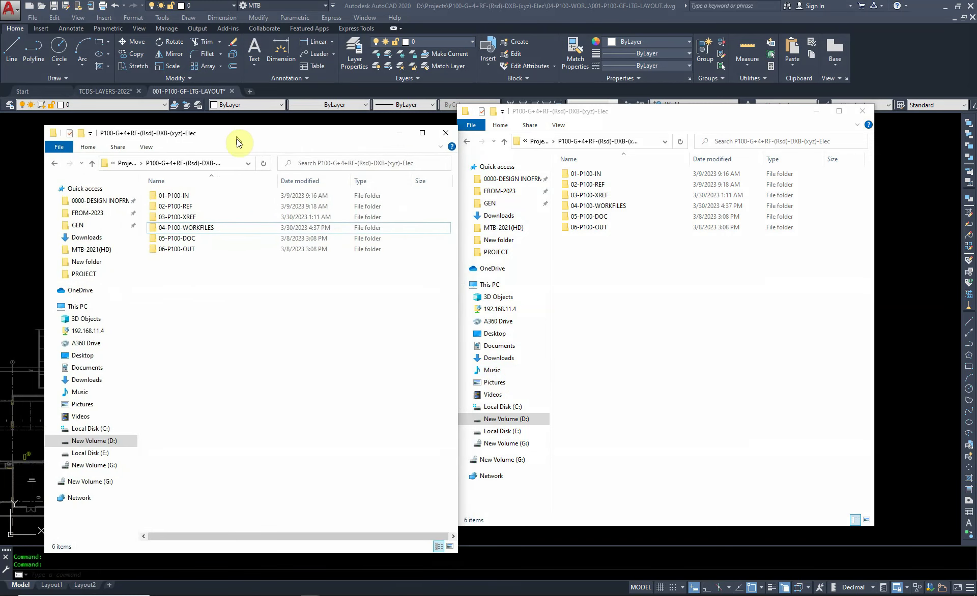
drag(245, 138, 251, 120)
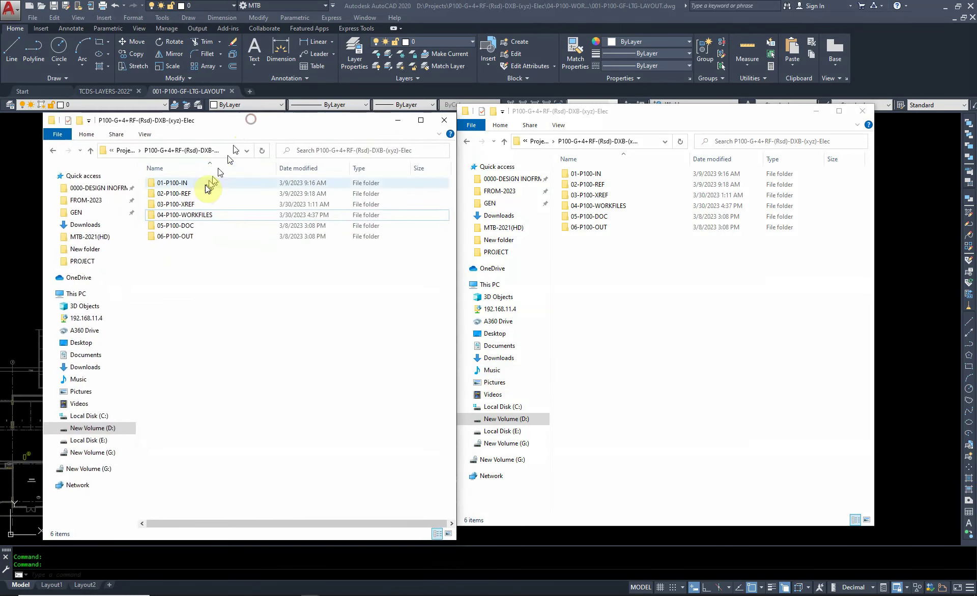
mouse_move(174, 194)
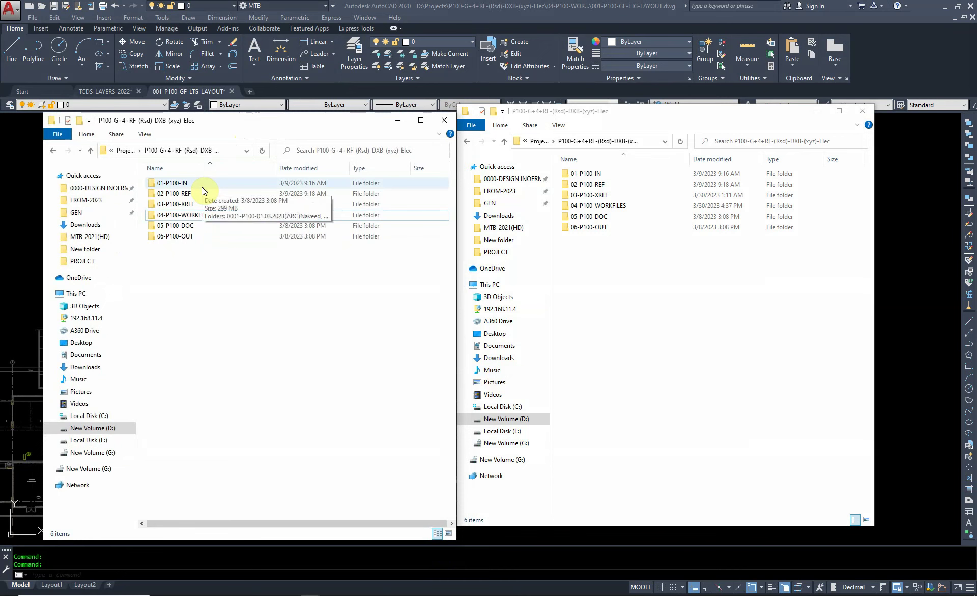
double_click(201, 189)
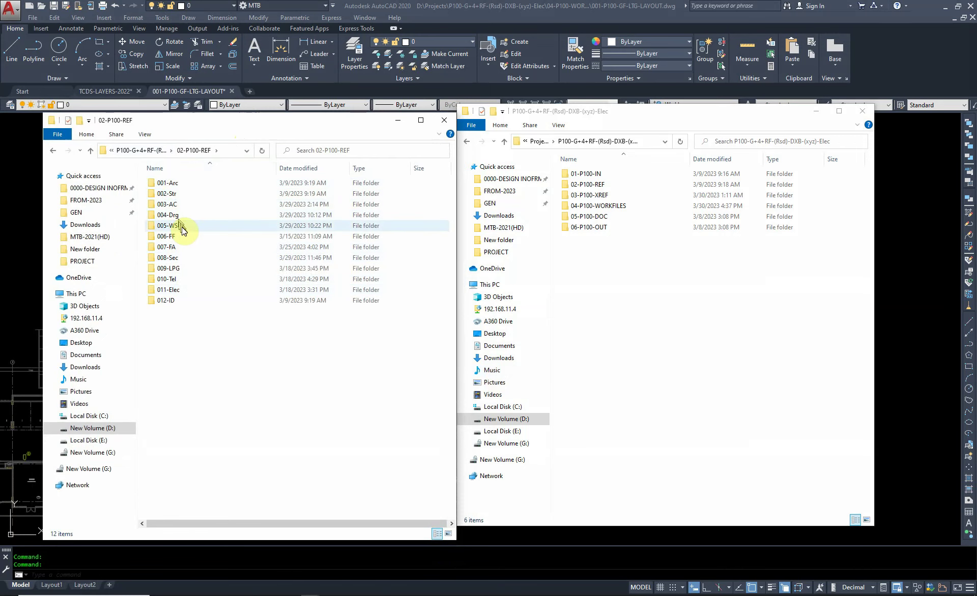
mouse_move(167, 225)
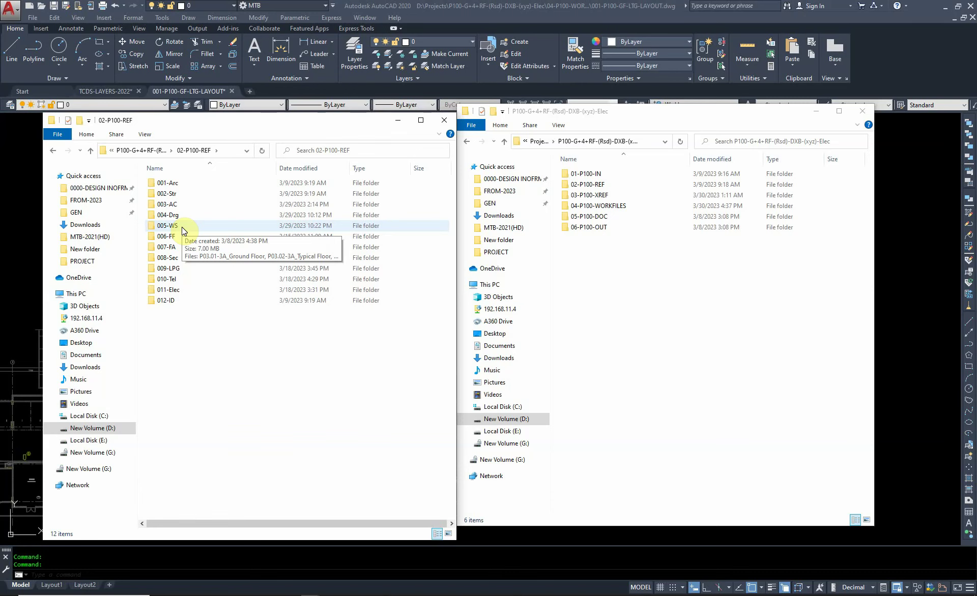
Open the 011-Elec folder and show its 18 DWG drawings as large icons.
double_click(181, 289)
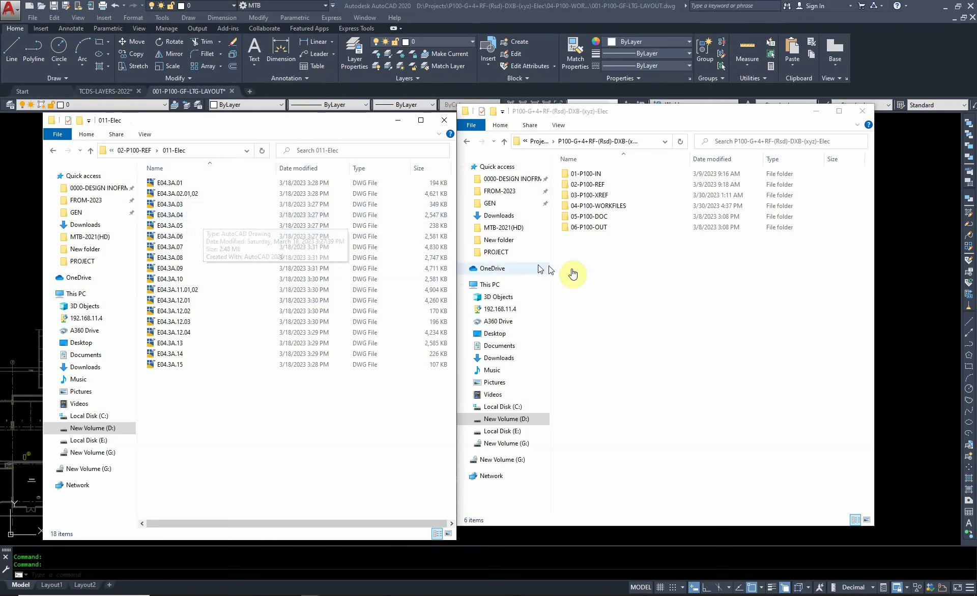
right_click(198, 391)
click(342, 407)
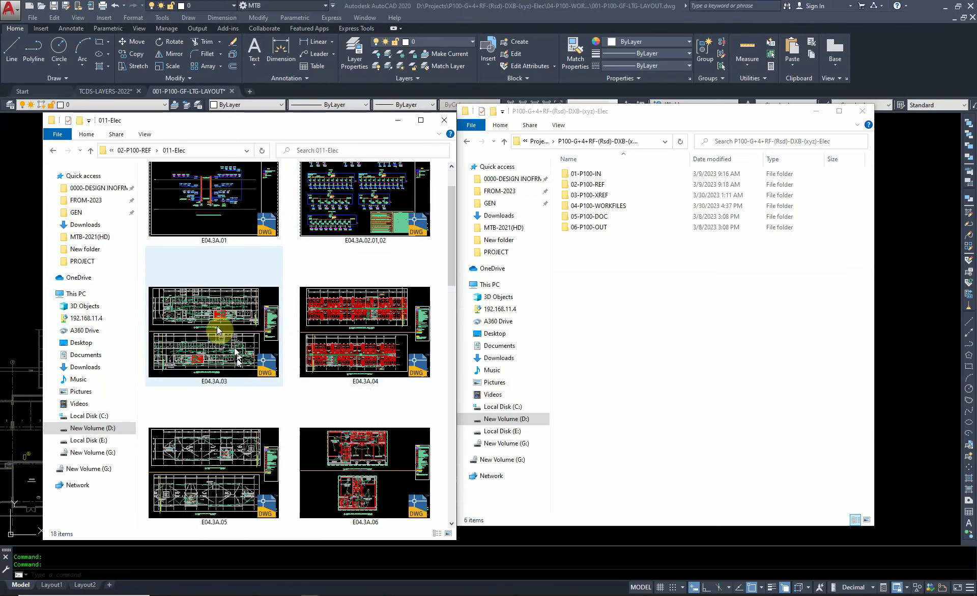
scroll(207, 320, down, 2)
scroll(206, 282, up, 2)
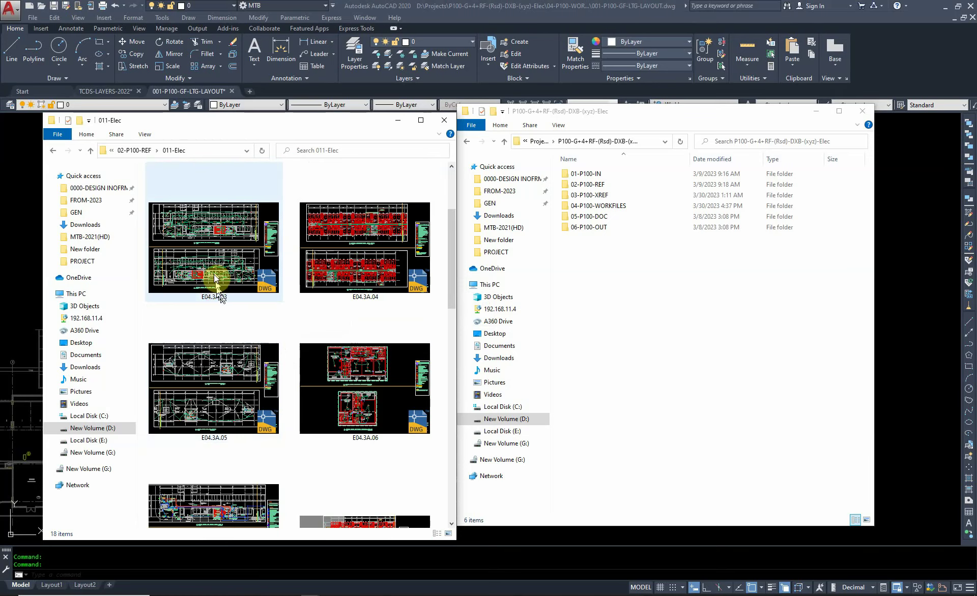
Open drawing E04.3A.03 from Explorer in AutoCAD 2020.
double_click(212, 258)
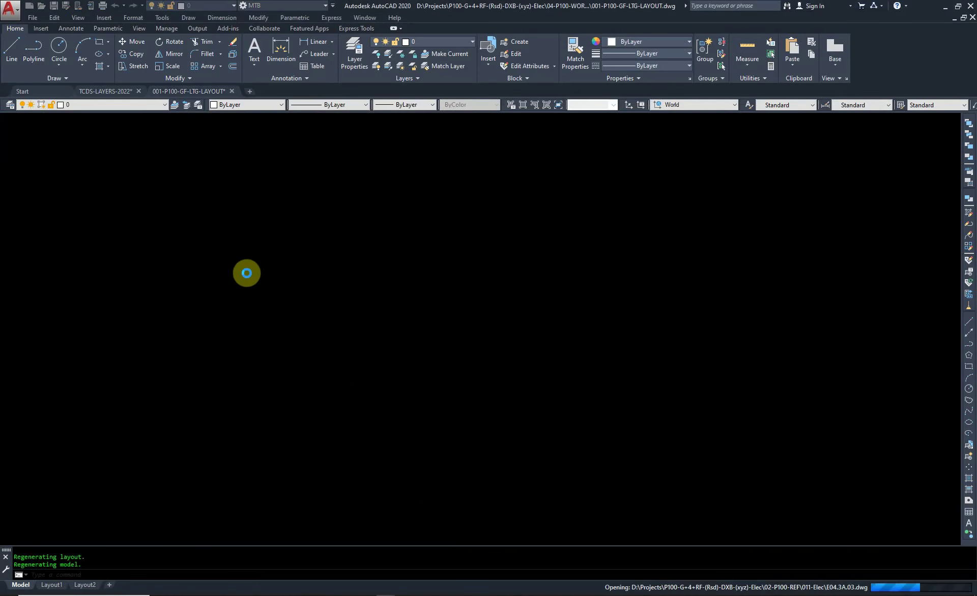
click(388, 367)
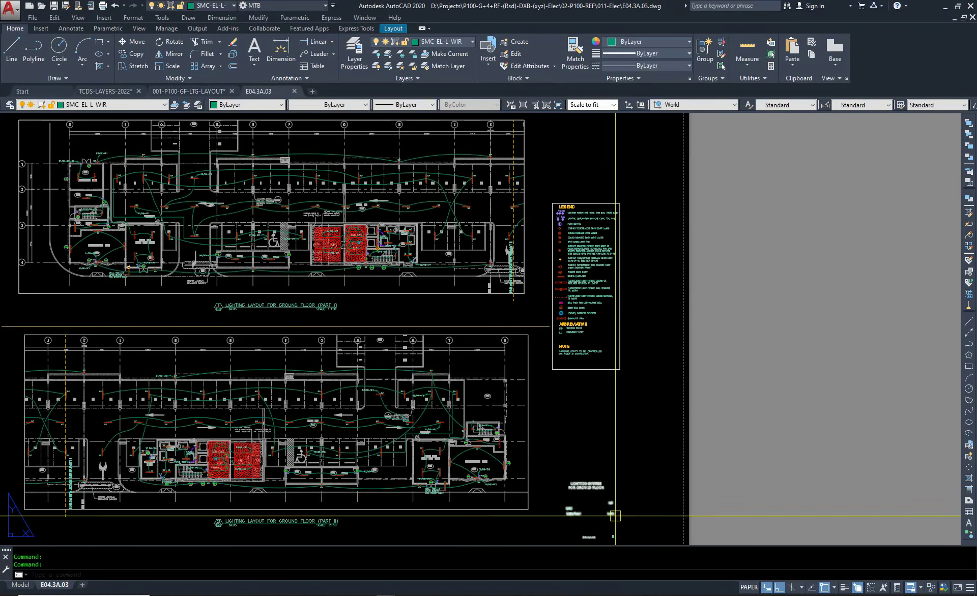
scroll(586, 511, up, 4)
scroll(538, 454, up, 4)
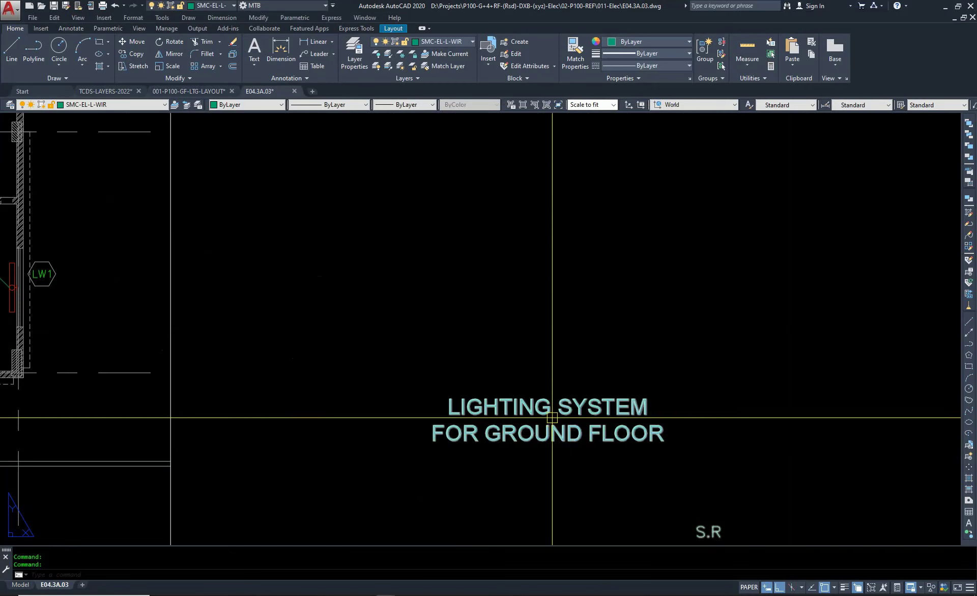
scroll(526, 400, down, 4)
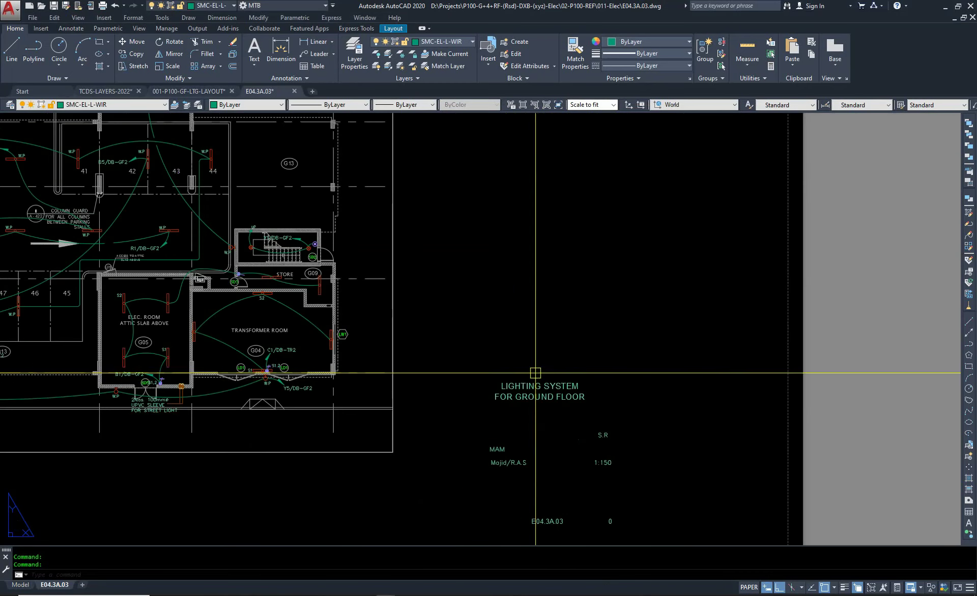
scroll(638, 433, down, 4)
Pan and zoom to inspect the full Ground Floor lighting sheet and its legend.
scroll(563, 281, up, 2)
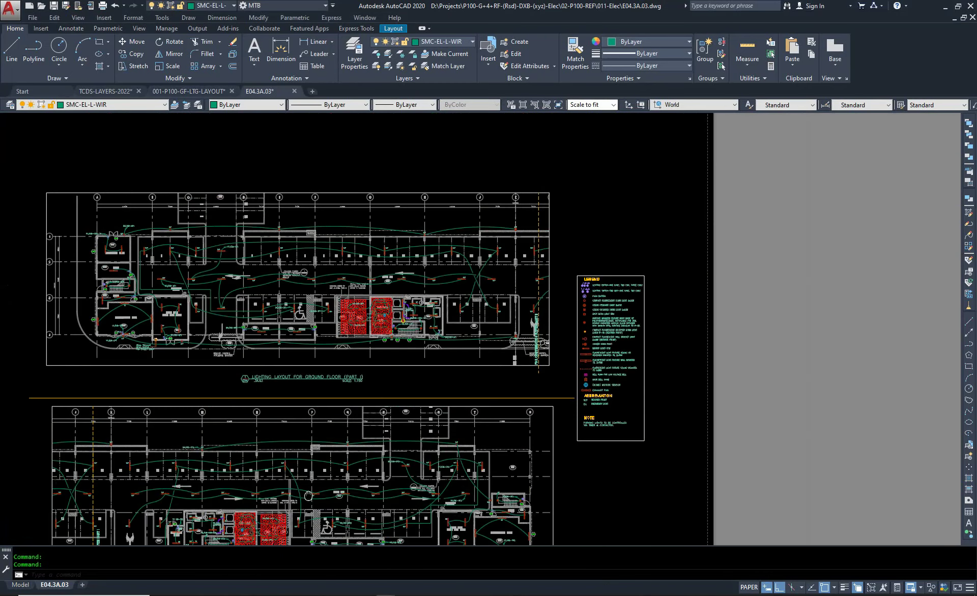
scroll(620, 307, up, 3)
scroll(620, 307, up, 3)
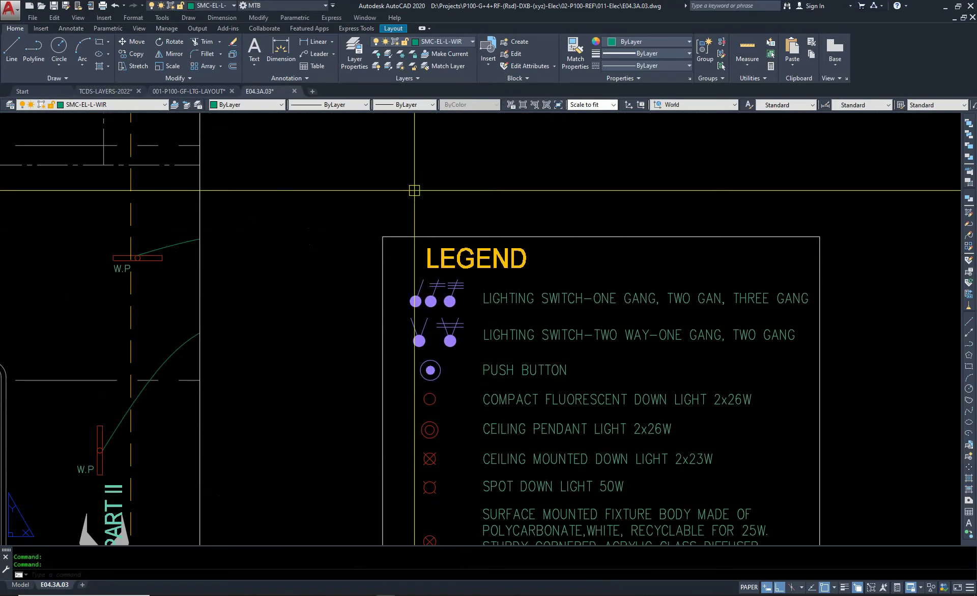
scroll(569, 310, down, 7)
middle_drag(169, 243, 404, 263)
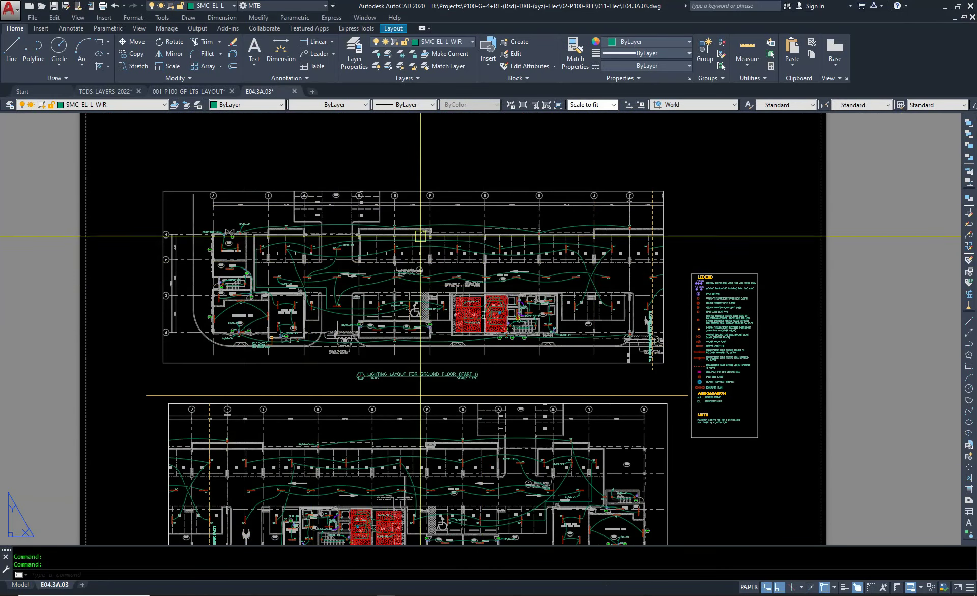
scroll(402, 235, up, 5)
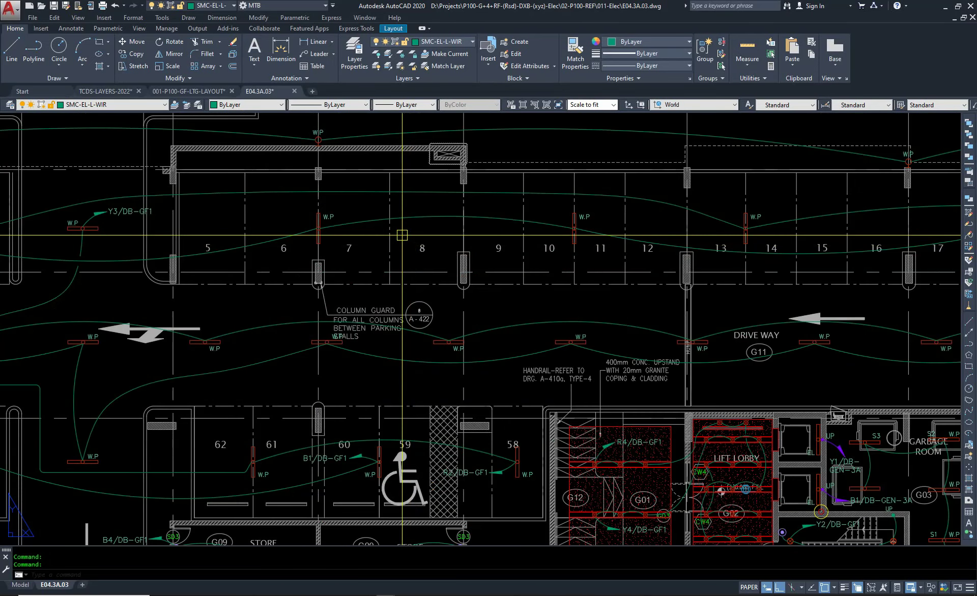
scroll(402, 235, down, 5)
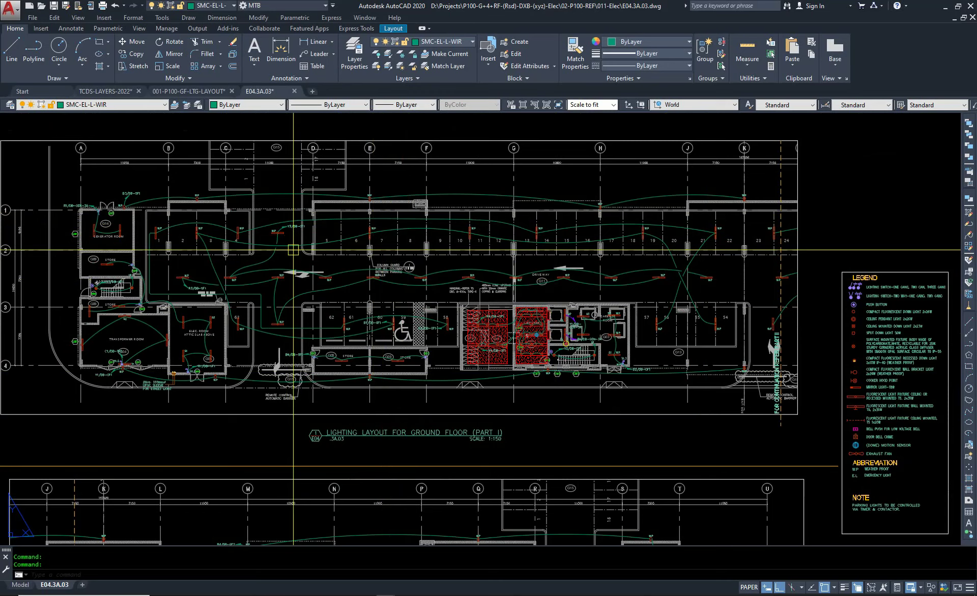
scroll(293, 250, up, 4)
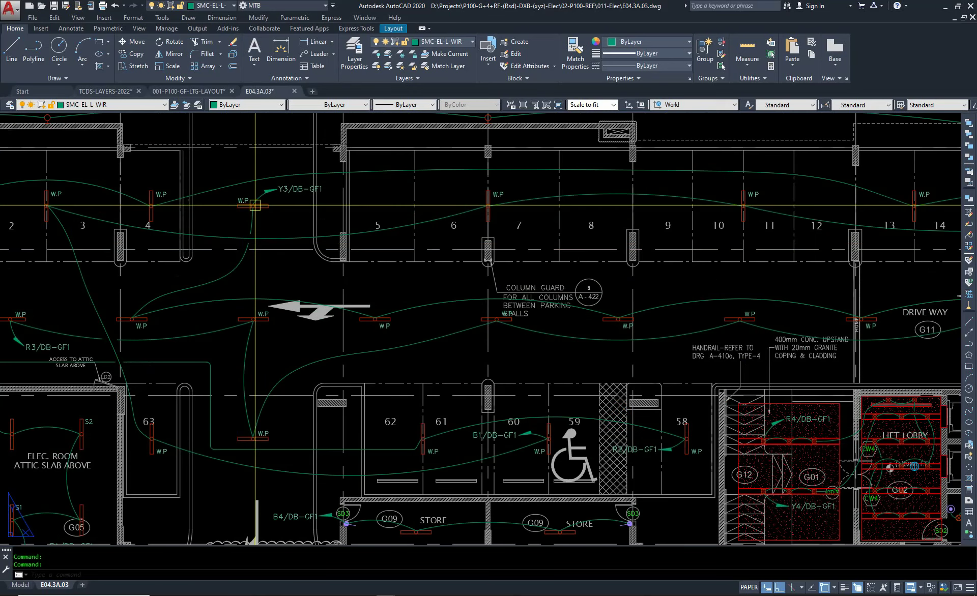
scroll(255, 205, down, 5)
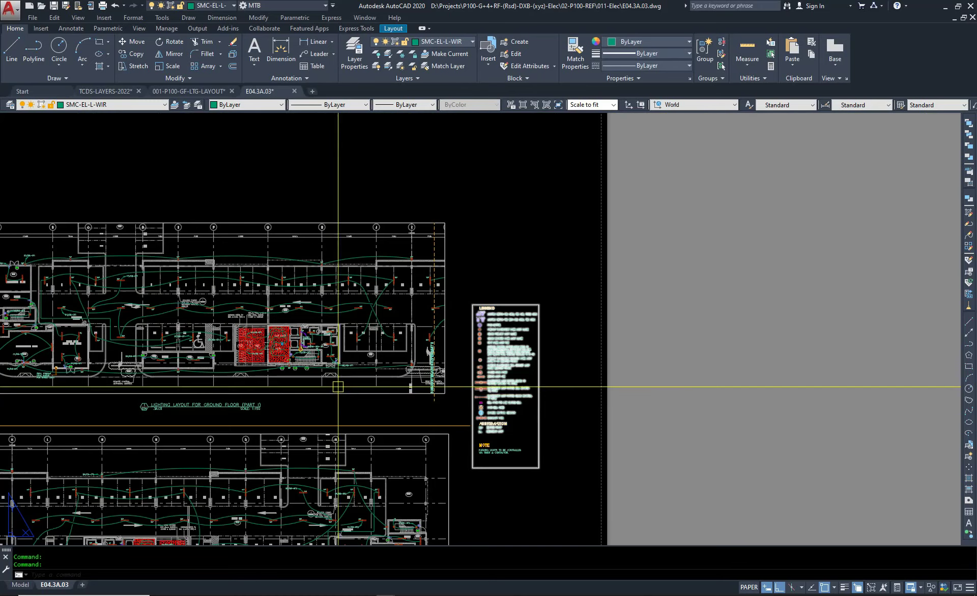
scroll(499, 331, up, 7)
scroll(373, 232, up, 3)
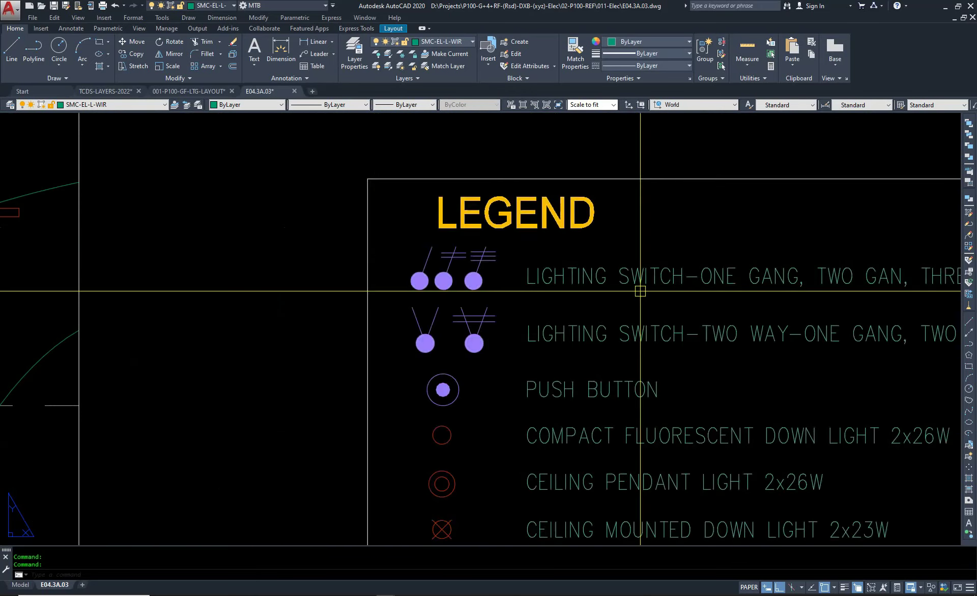
middle_drag(639, 284, 237, 292)
middle_drag(307, 280, 416, 264)
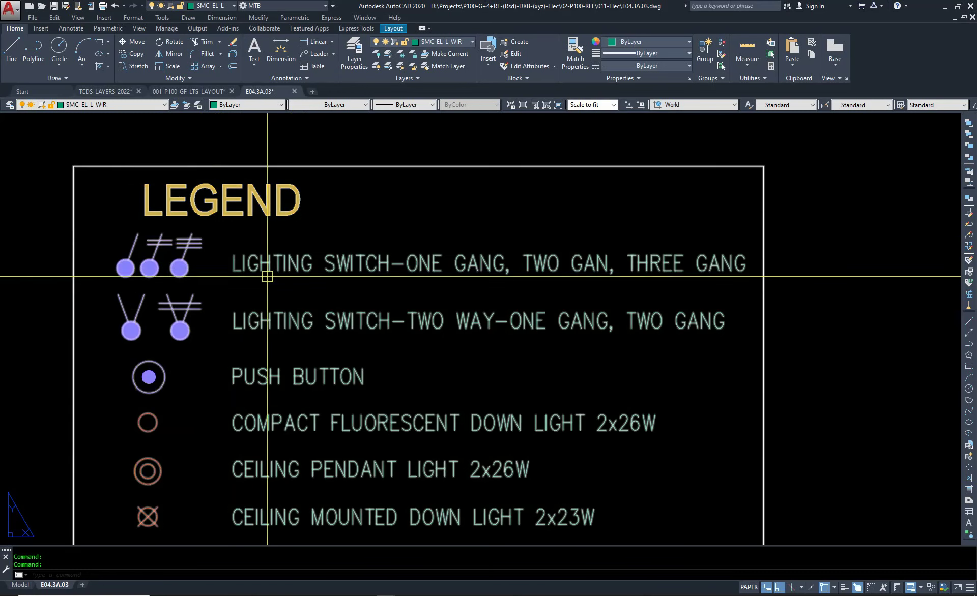
middle_drag(259, 285, 279, 294)
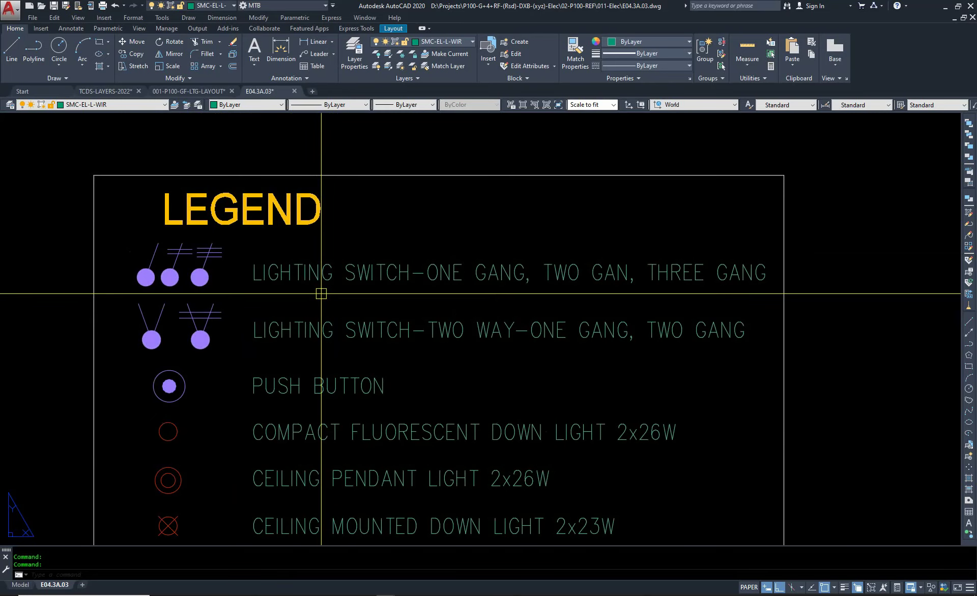
mouse_move(214, 303)
middle_down()
mouse_move(285, 266)
mouse_move(238, 271)
middle_up()
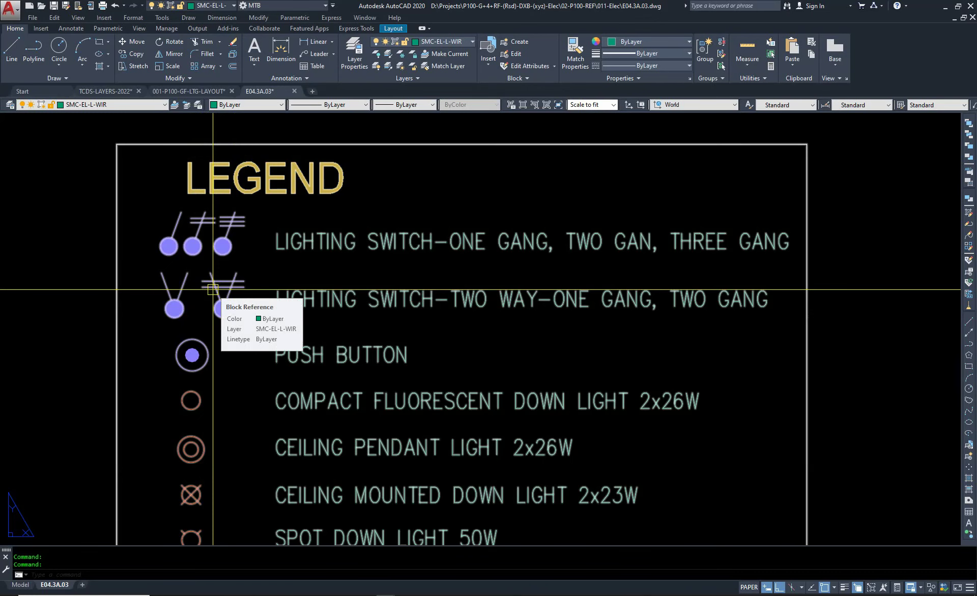
middle_drag(408, 452, 420, 362)
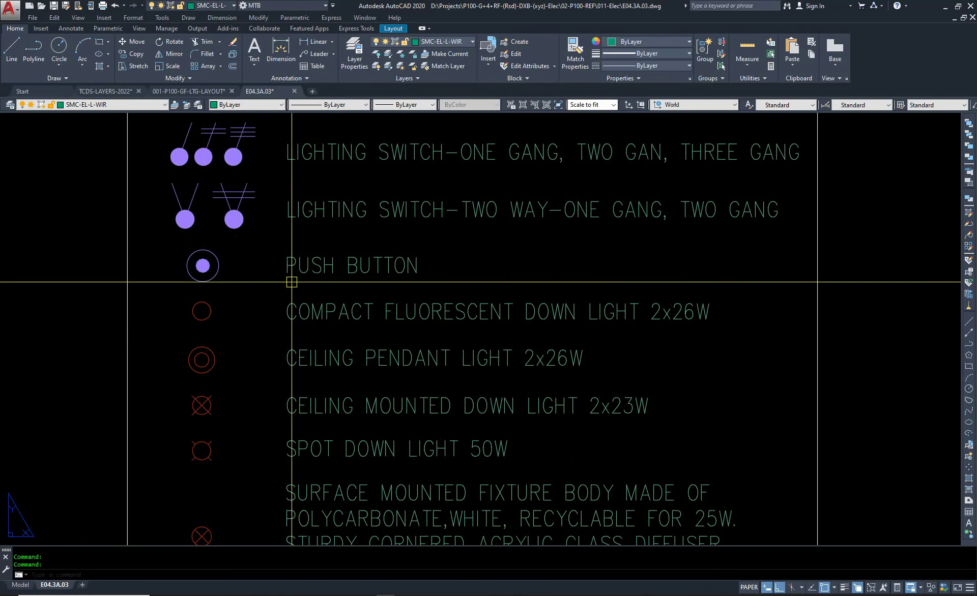
scroll(332, 285, down, 2)
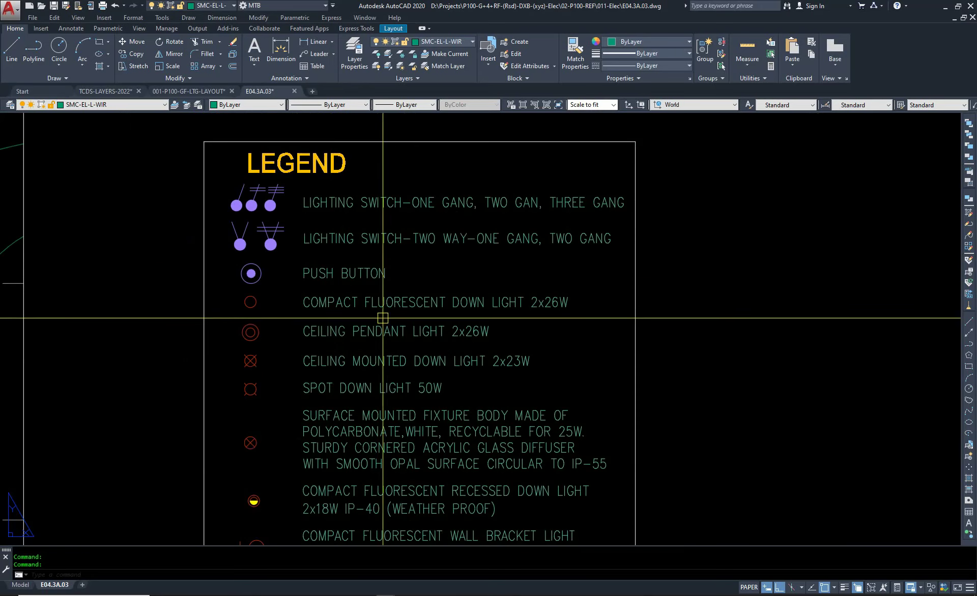
middle_drag(341, 315, 330, 269)
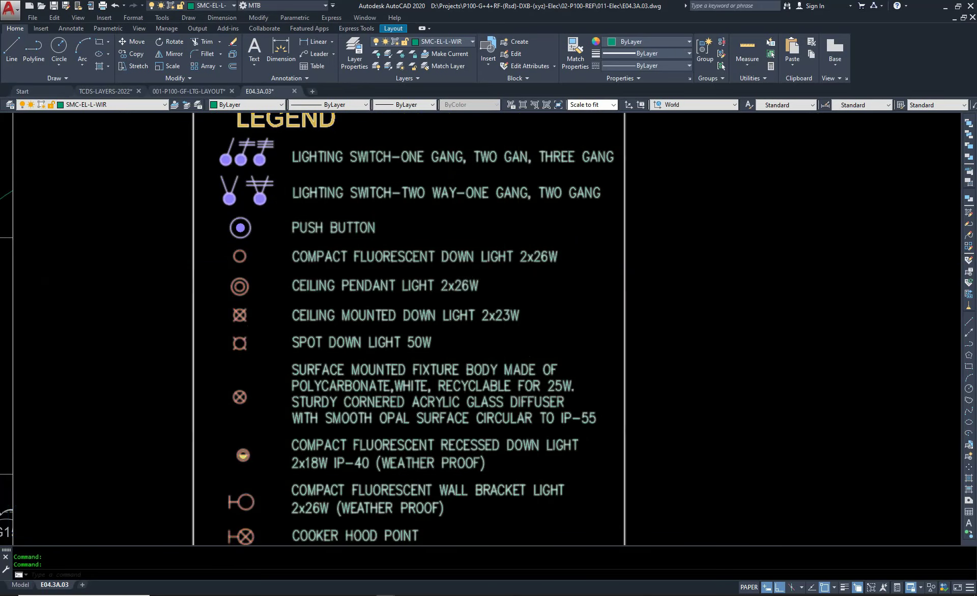
scroll(545, 263, up, 2)
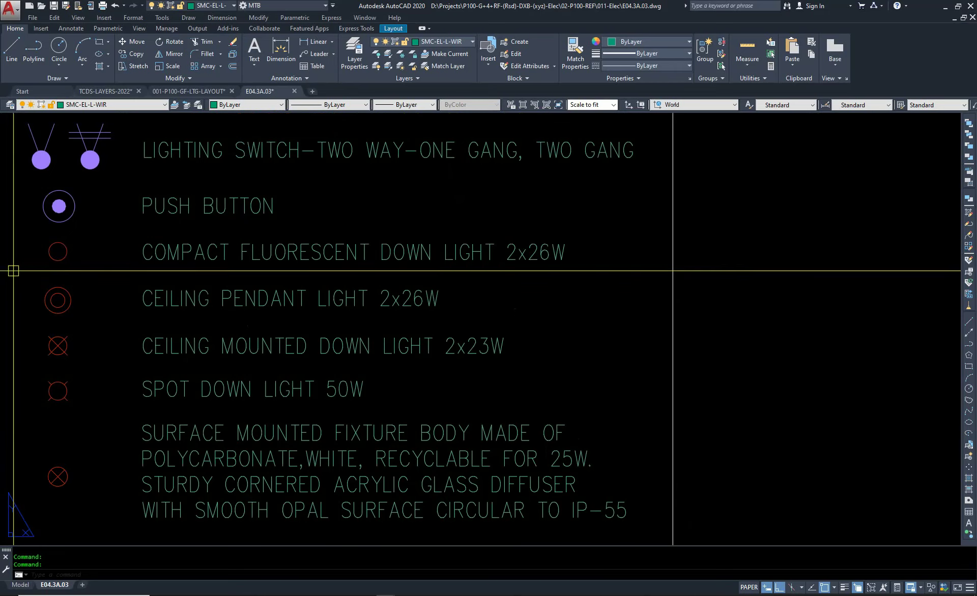
middle_drag(183, 281, 237, 282)
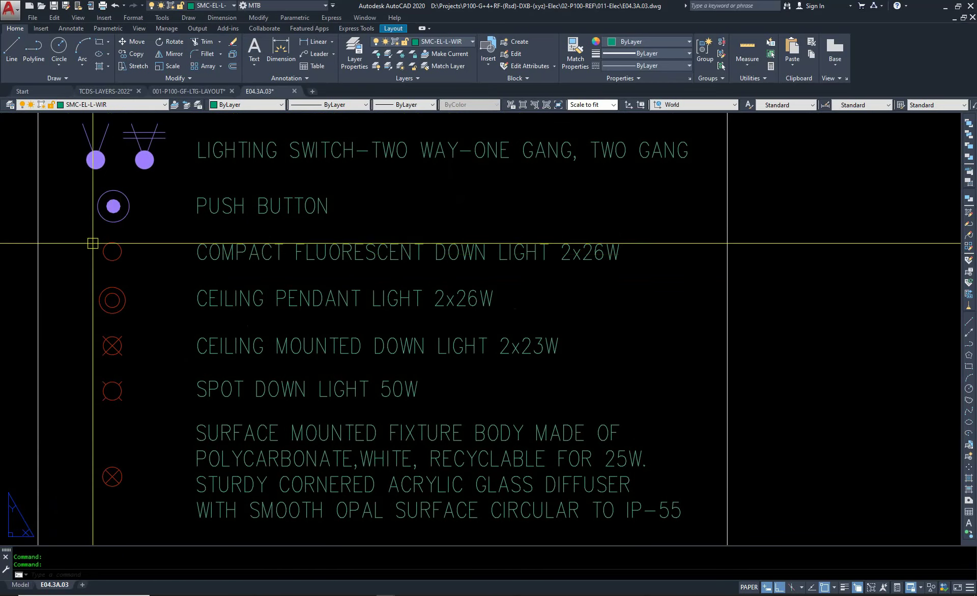
middle_drag(330, 284, 367, 261)
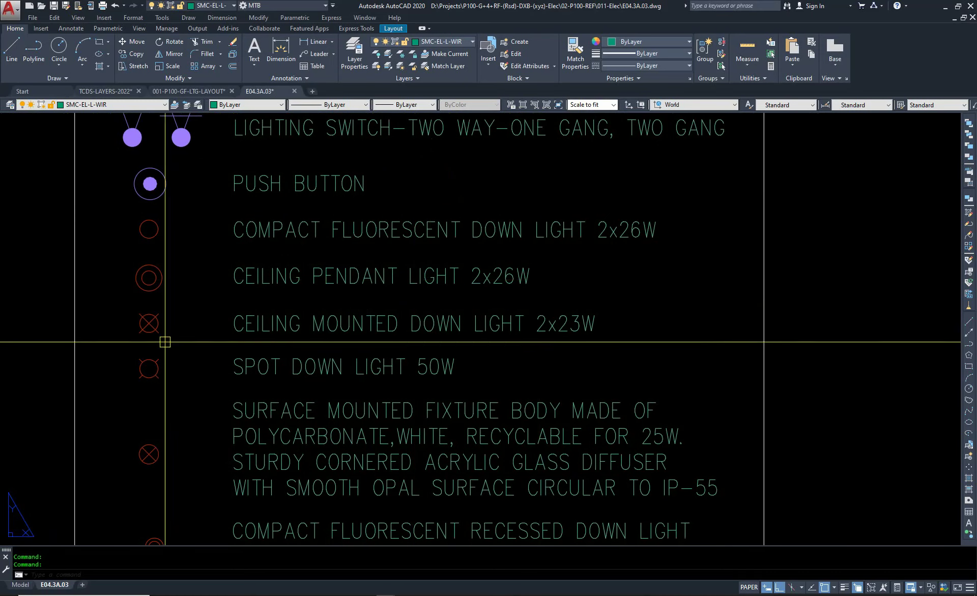
middle_drag(164, 339, 181, 276)
middle_drag(491, 228, 438, 299)
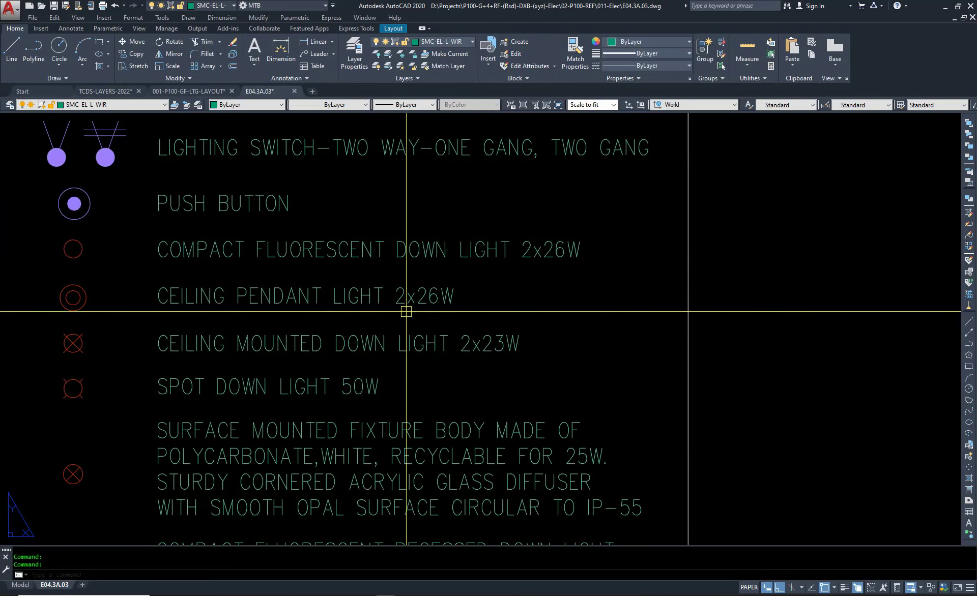
middle_drag(203, 411, 304, 348)
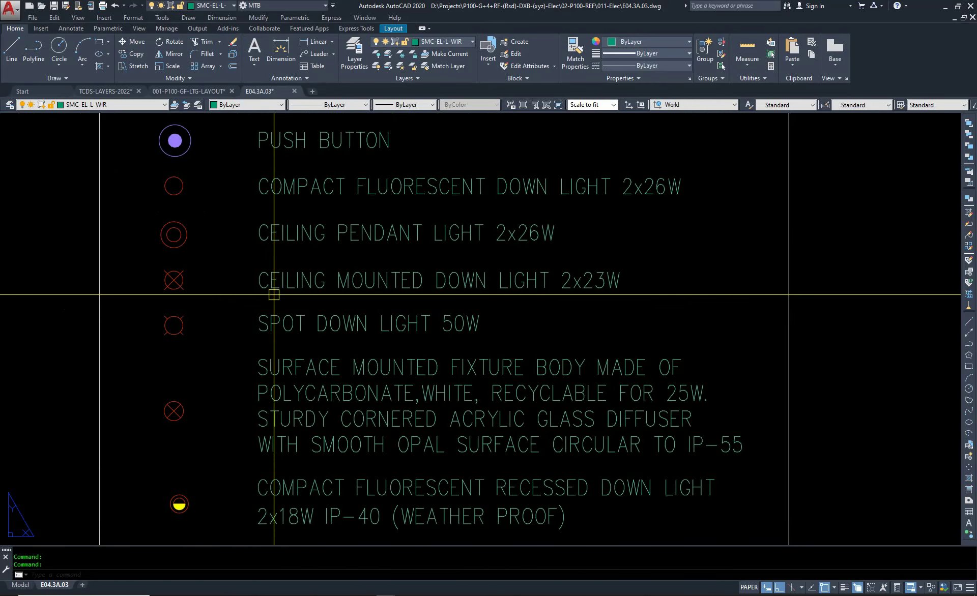
middle_drag(257, 367, 257, 318)
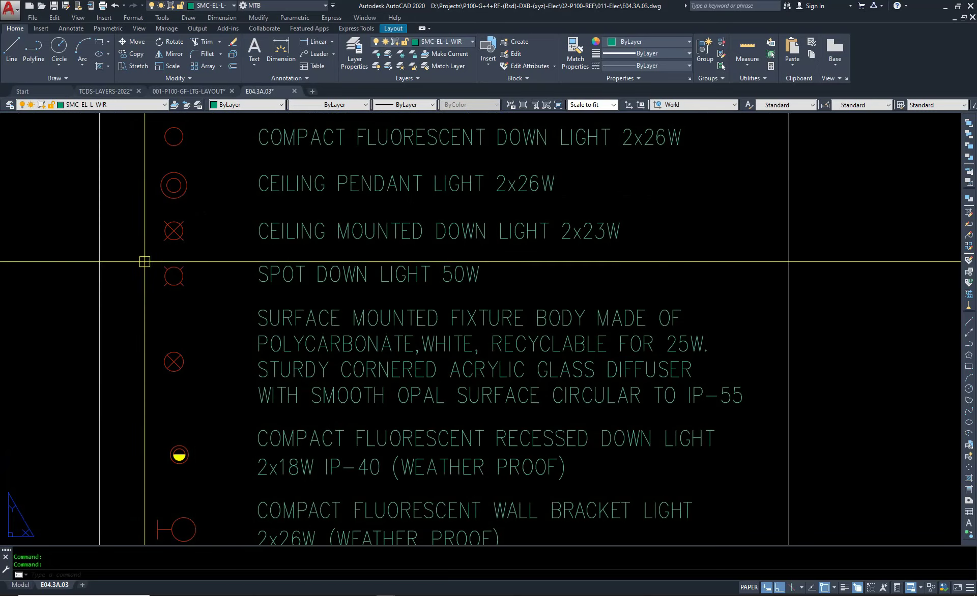
scroll(183, 285, up, 6)
scroll(204, 261, down, 4)
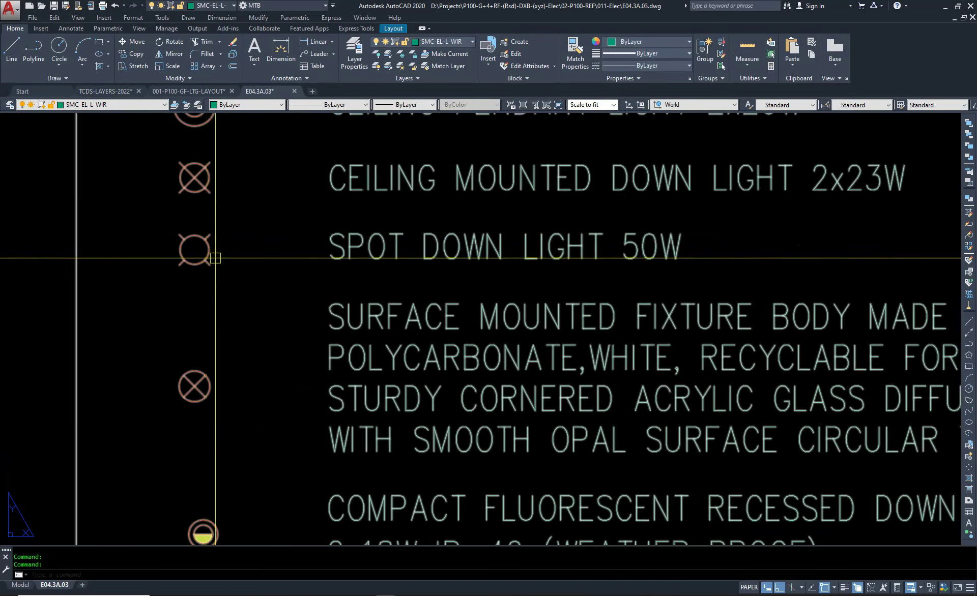
scroll(366, 458, down, 3)
scroll(229, 366, down, 3)
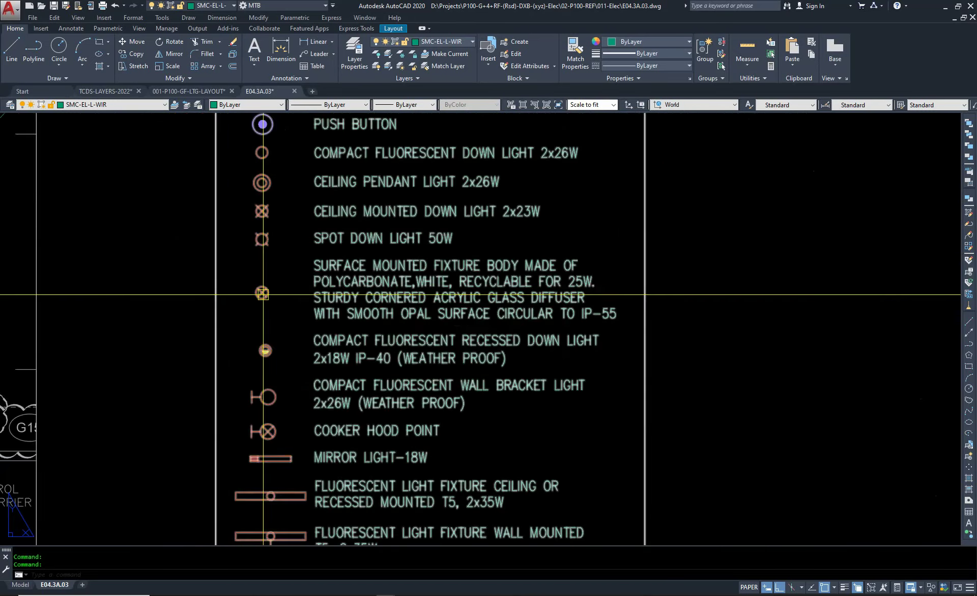
scroll(259, 407, up, 6)
scroll(270, 288, down, 1)
scroll(623, 275, down, 1)
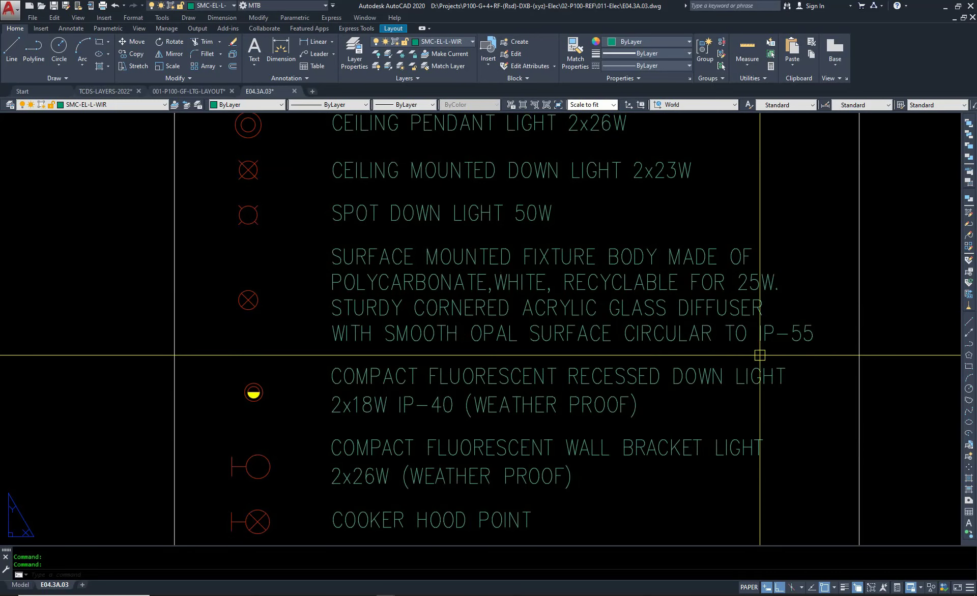
middle_drag(295, 379, 281, 317)
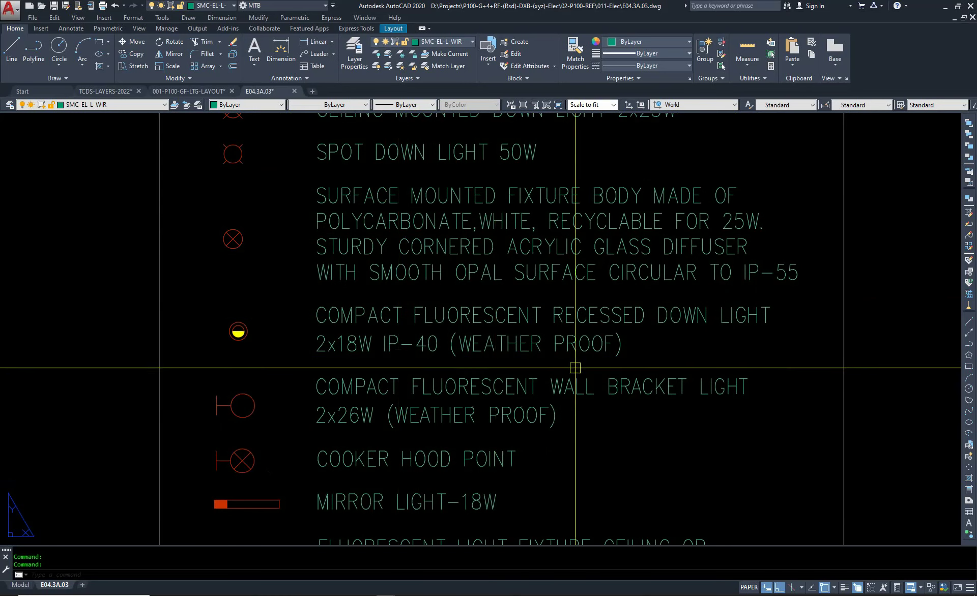
mouse_move(284, 421)
middle_down()
mouse_move(306, 421)
mouse_move(342, 323)
middle_up()
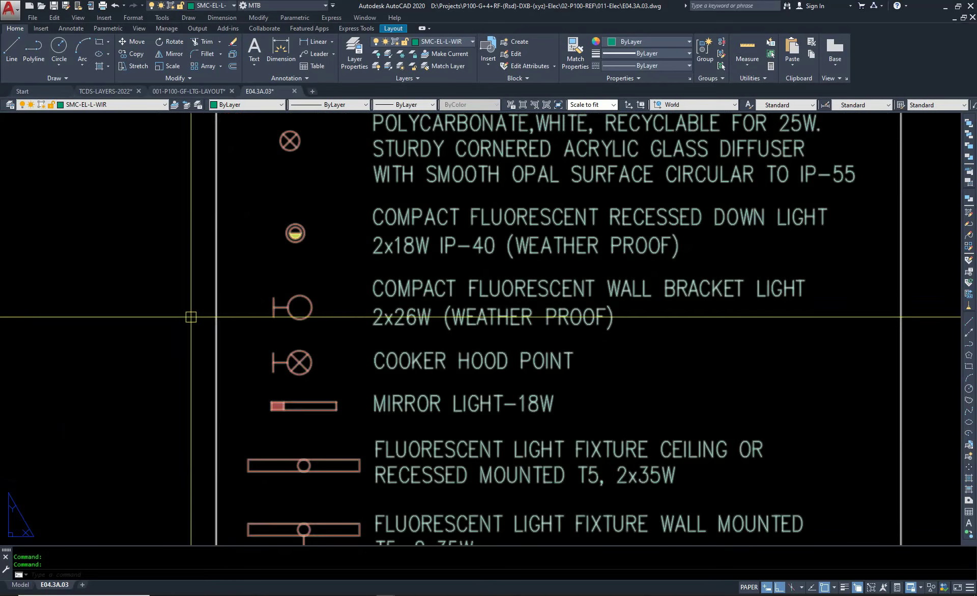
middle_drag(191, 317, 118, 321)
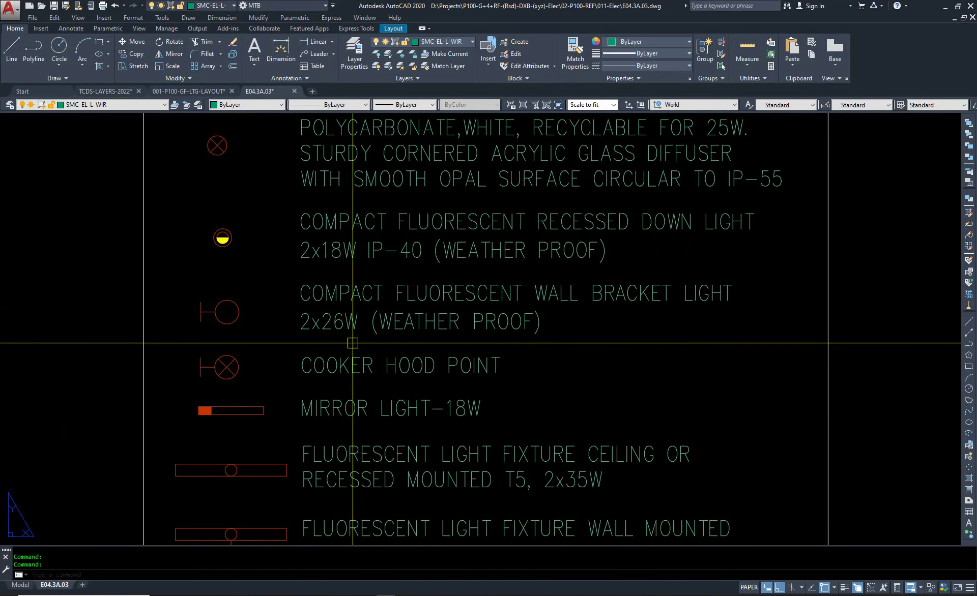
middle_drag(272, 375, 341, 323)
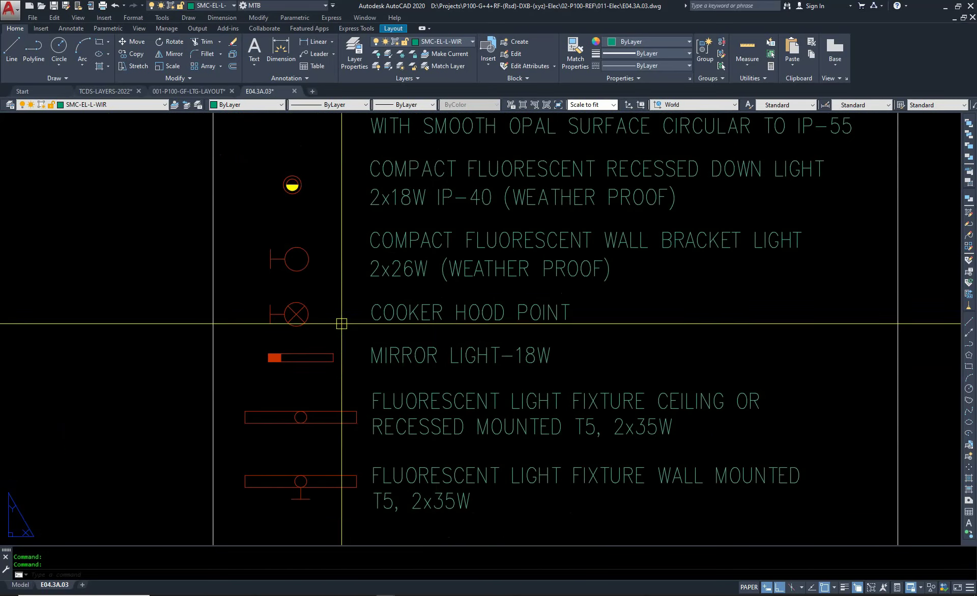
mouse_move(439, 367)
middle_down()
mouse_move(439, 316)
mouse_move(388, 198)
middle_up()
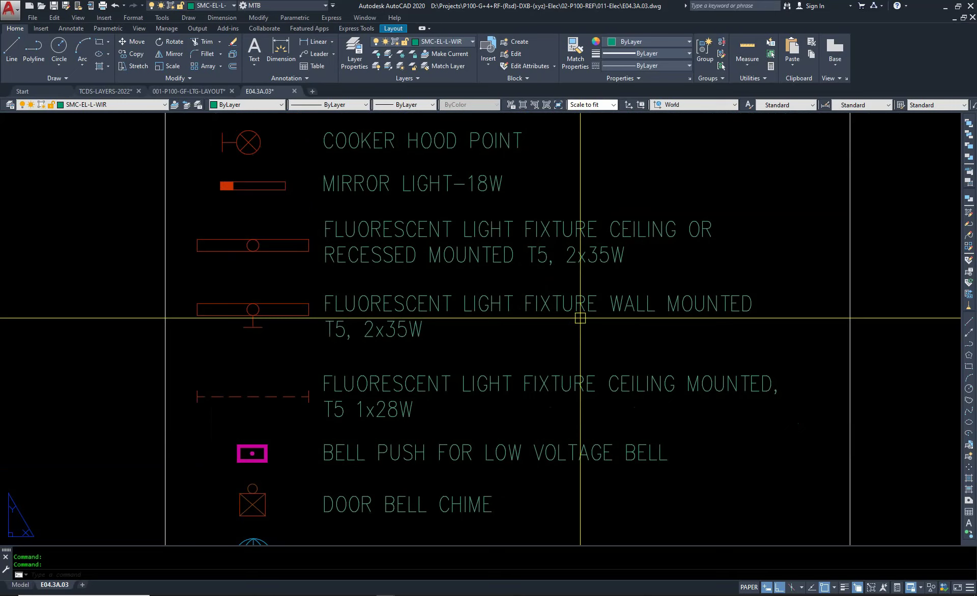
middle_drag(480, 434, 470, 370)
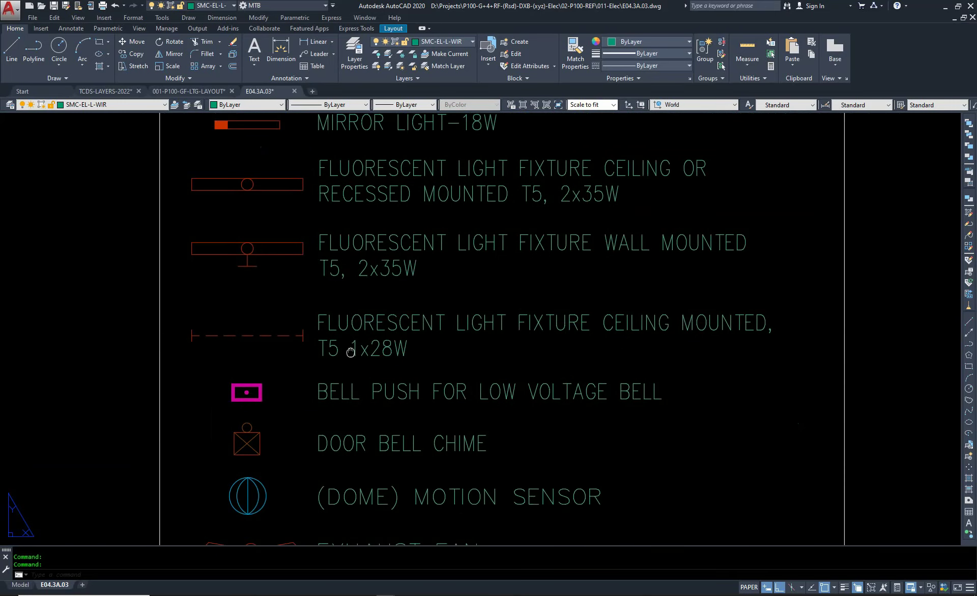
middle_drag(350, 351, 367, 292)
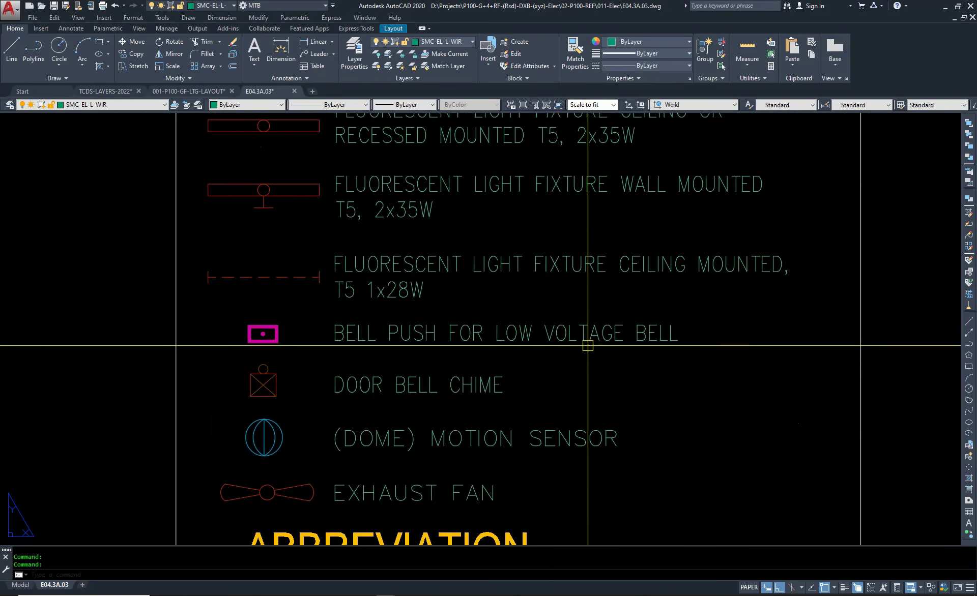
click(21, 585)
In model space, scale the small legend block up by a factor of 100.
key(ctrl+v)
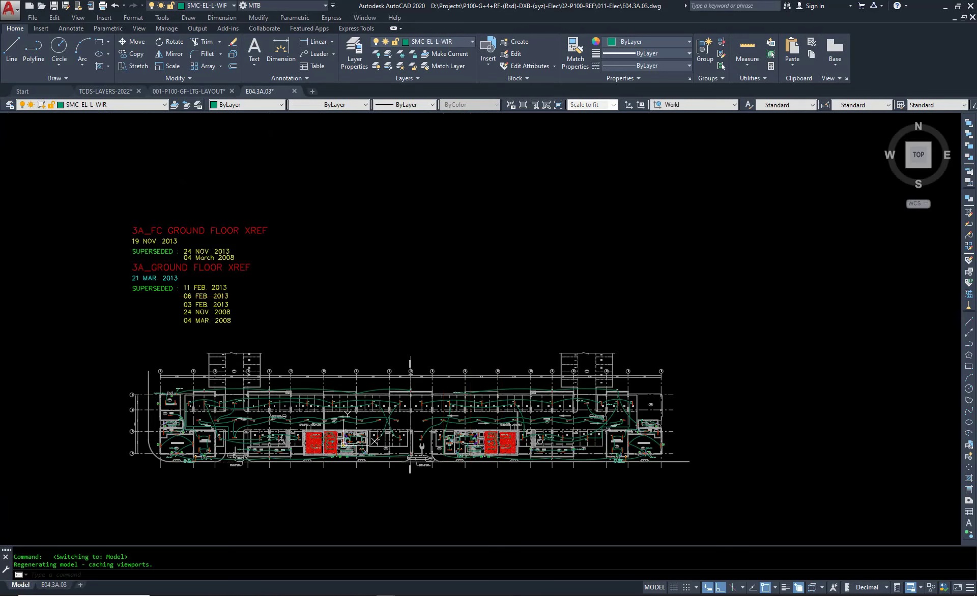
key(Escape)
key(Escape)
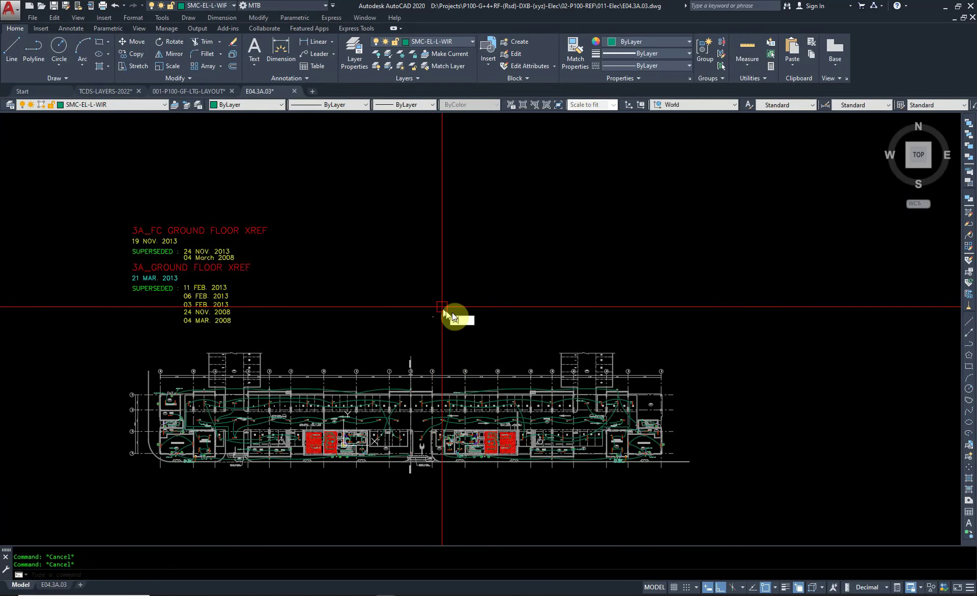
text(sc)
key(Return)
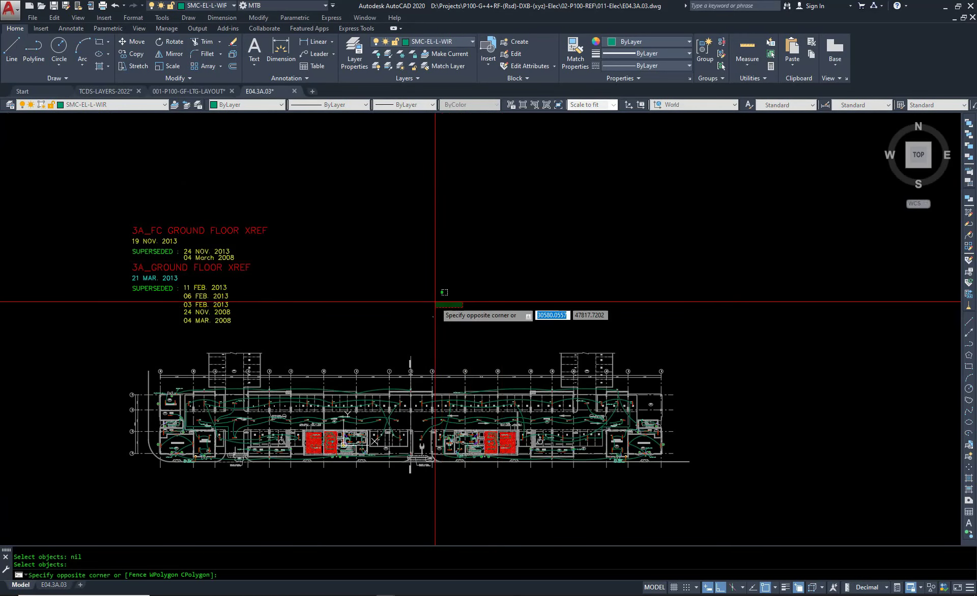
click(436, 314)
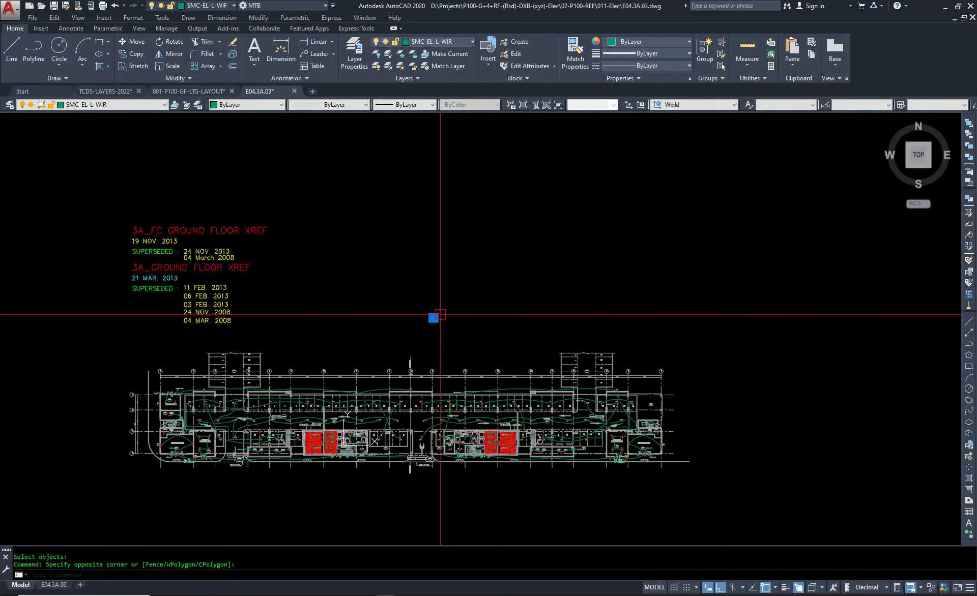
click(434, 320)
click(484, 302)
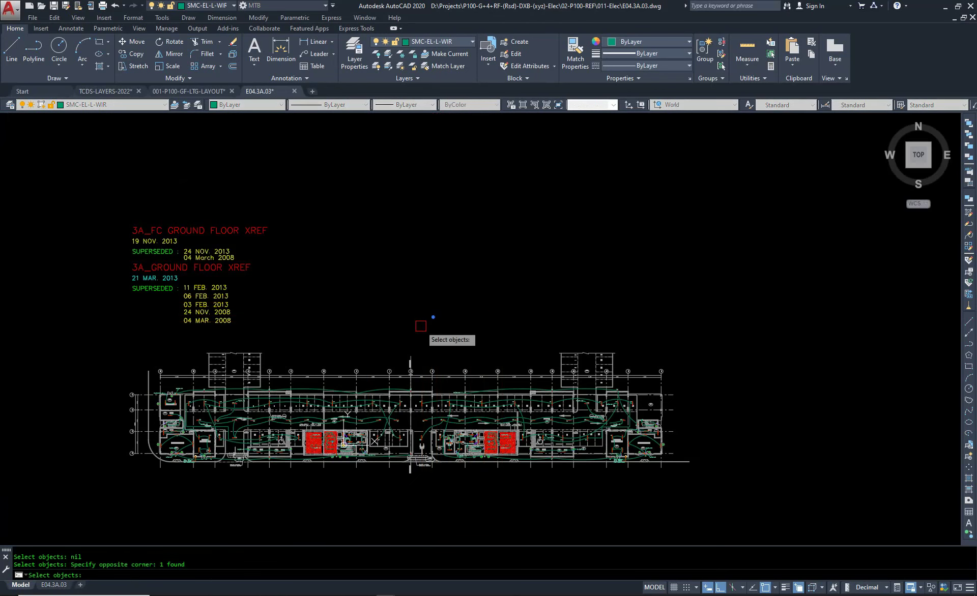
key(Return)
click(433, 317)
text(100)
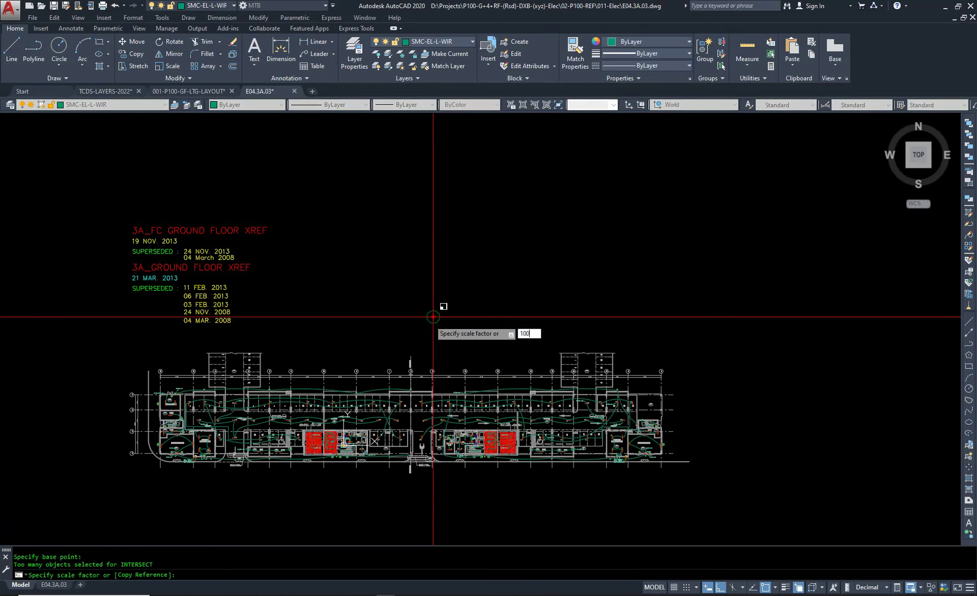
key(Return)
key(Escape)
key(Escape)
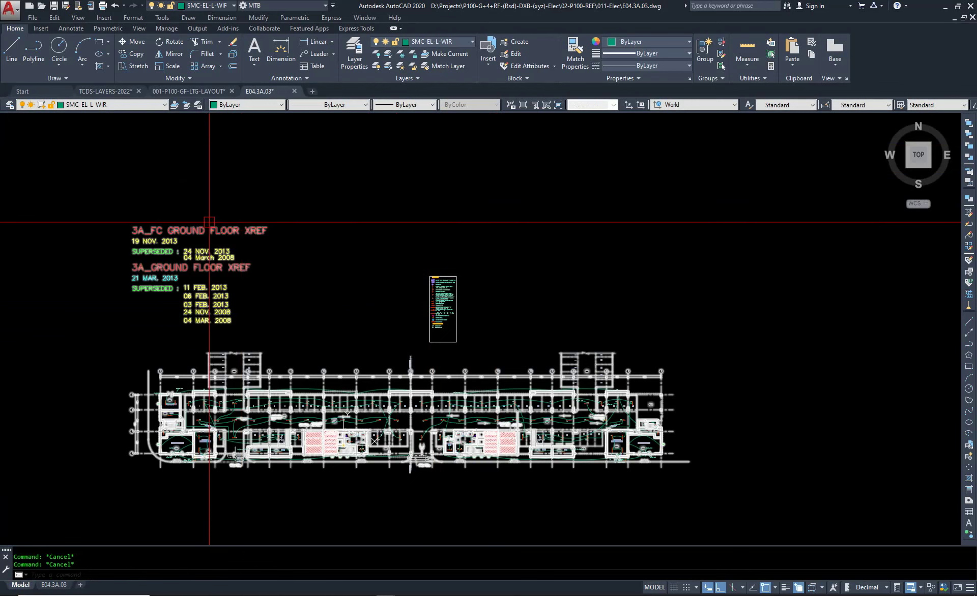
text(un)
Set the drawing's insertion scale units to Millimeters.
key(Return)
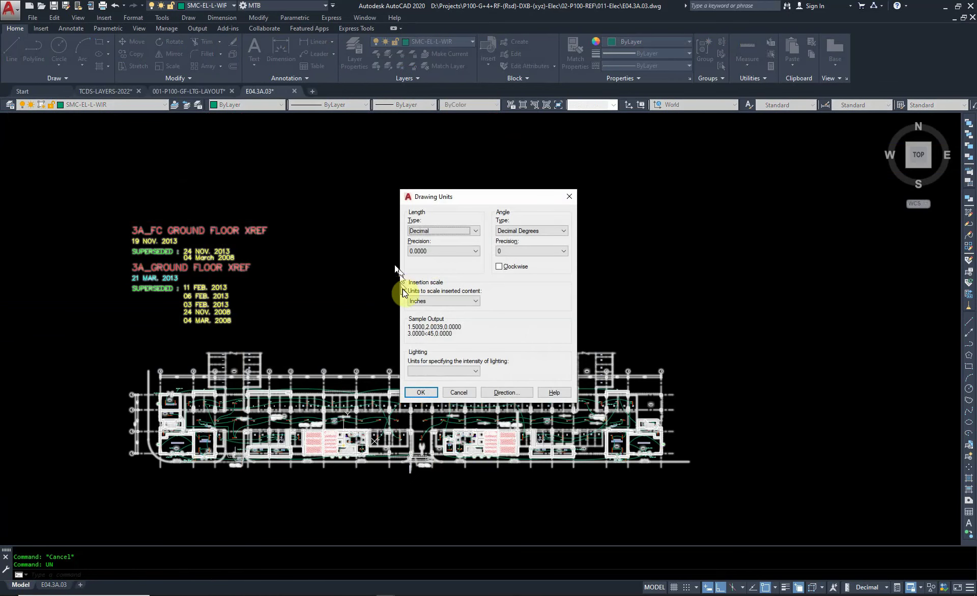
click(430, 300)
click(435, 345)
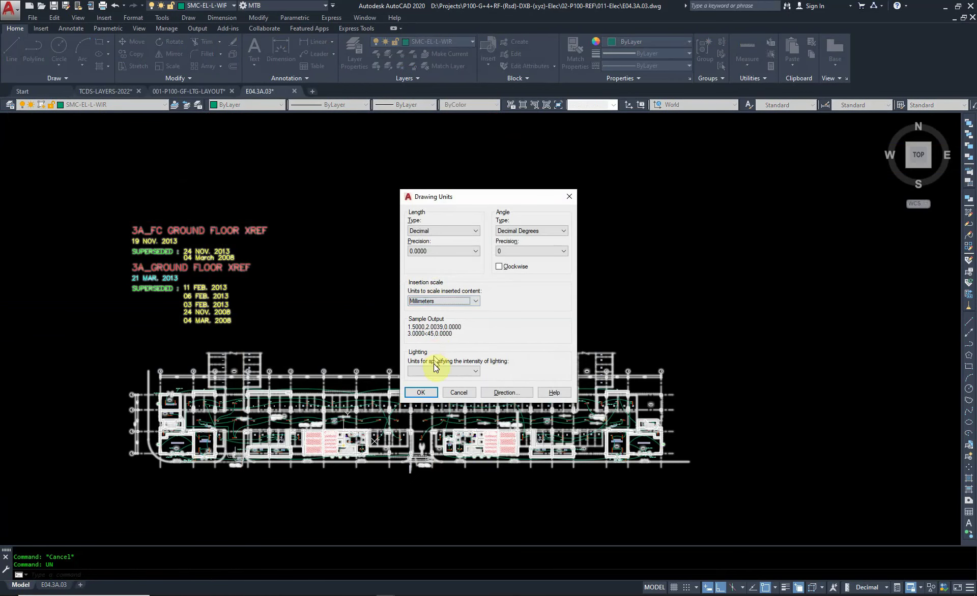
click(436, 371)
click(426, 394)
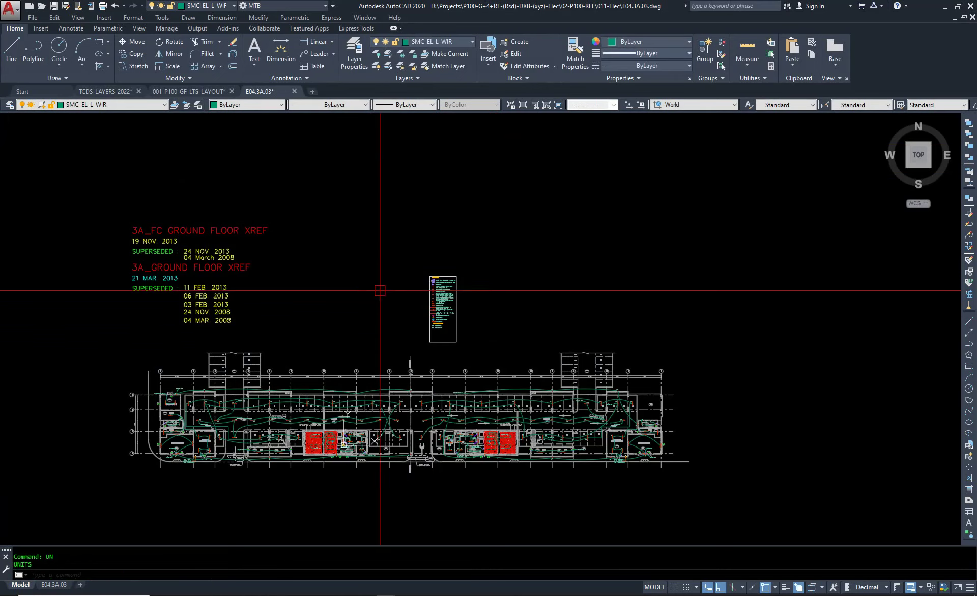
Start a line at the origin 0,0,0, then cancel it.
text(l)
key(Return)
text(0,0,0)
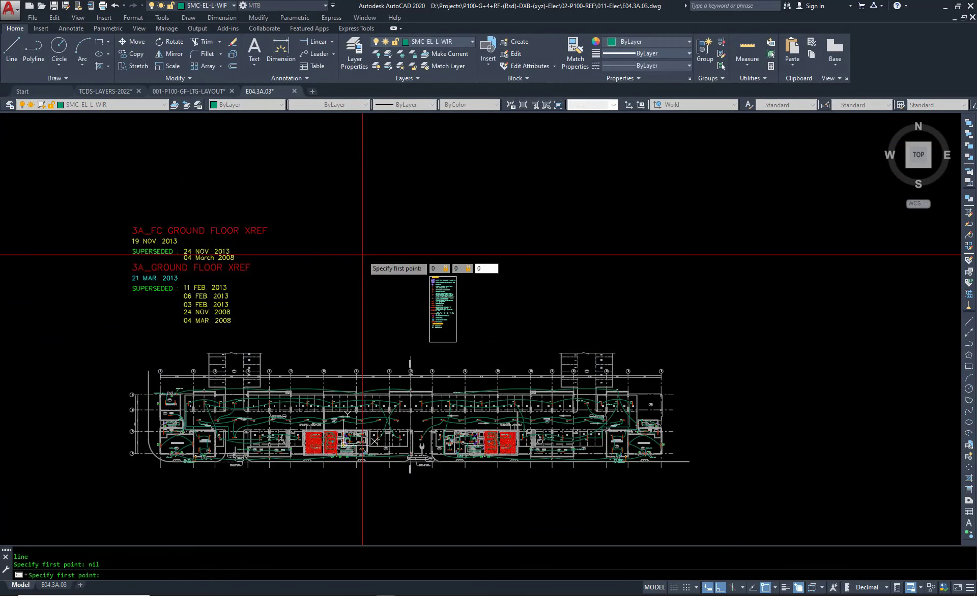
key(Return)
scroll(354, 248, down, 5)
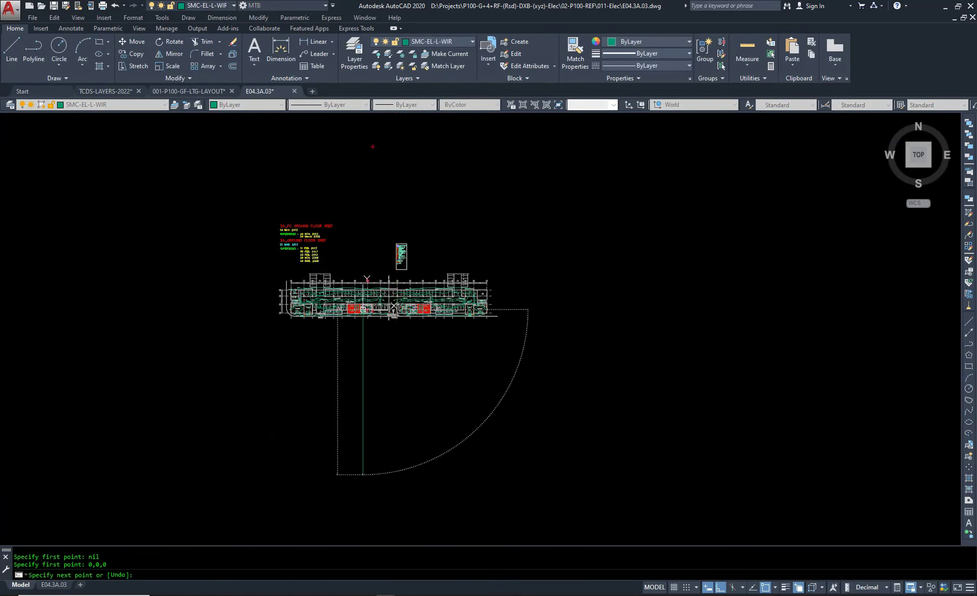
key(Escape)
key(Escape)
key(Escape)
Window-select the whole plan, deselect the vertical line, then clear the selection.
click(617, 379)
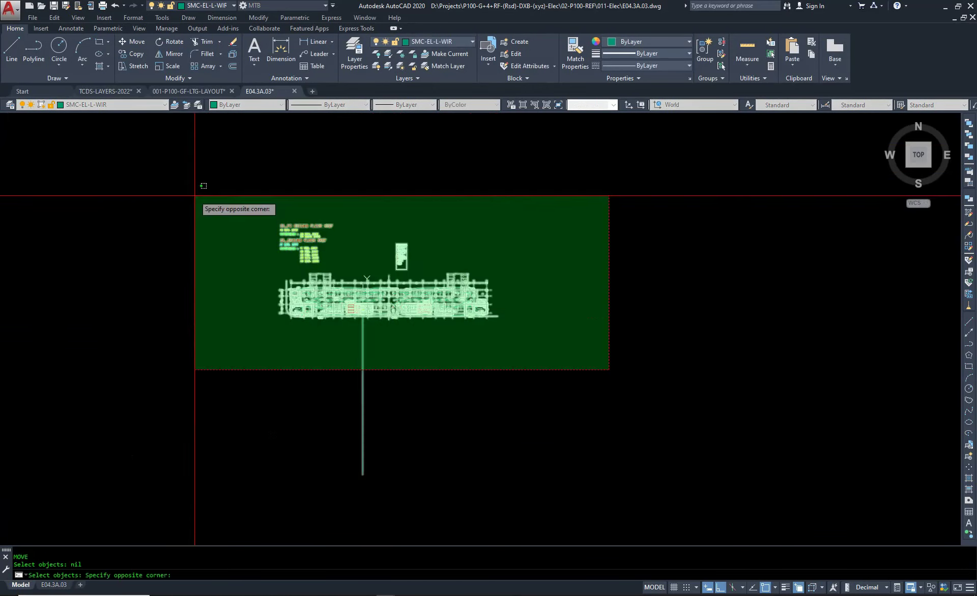
click(236, 199)
click(617, 380)
click(237, 199)
shift+click(428, 344)
shift+click(261, 414)
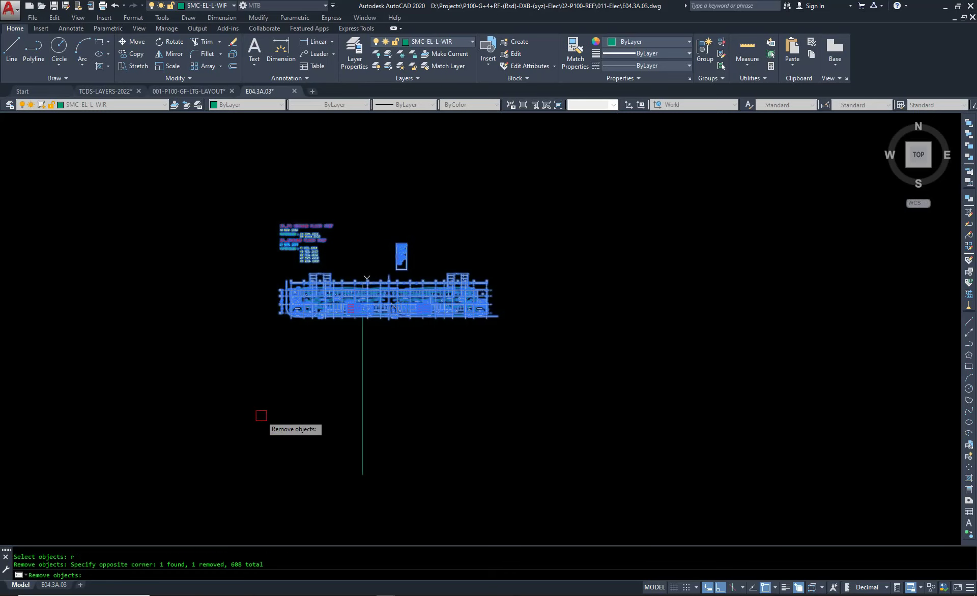
scroll(305, 294, up, 8)
key(Escape)
key(Escape)
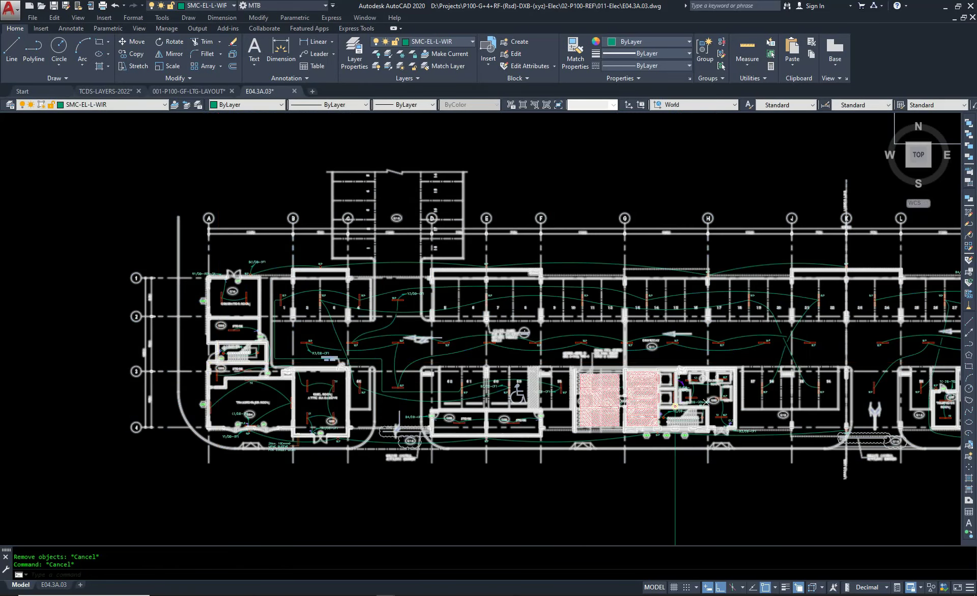
Select all layers in the Layer Properties Manager and apply the changes.
text(LA)
key(Return)
click(670, 370)
key(ctrl+a)
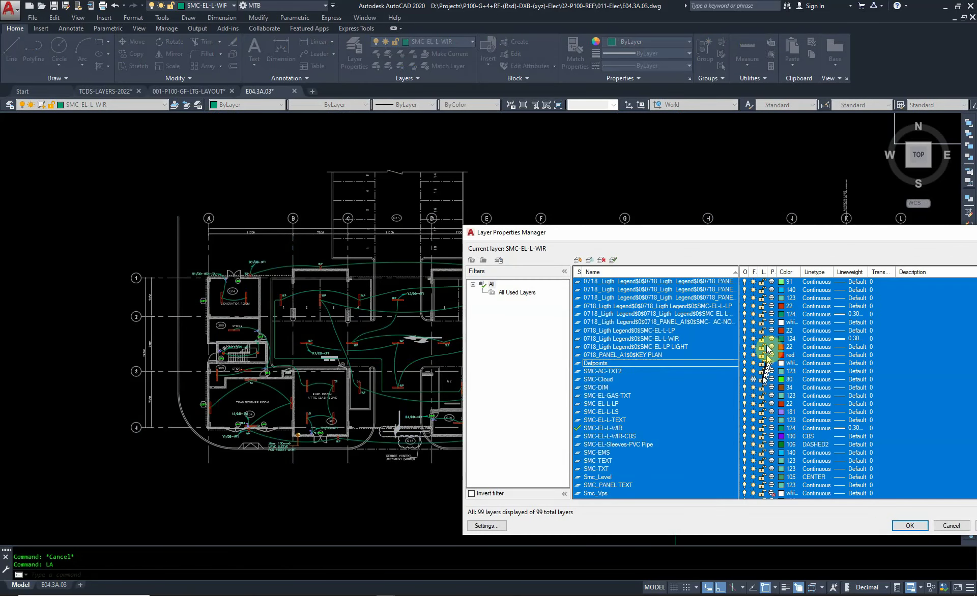
click(911, 530)
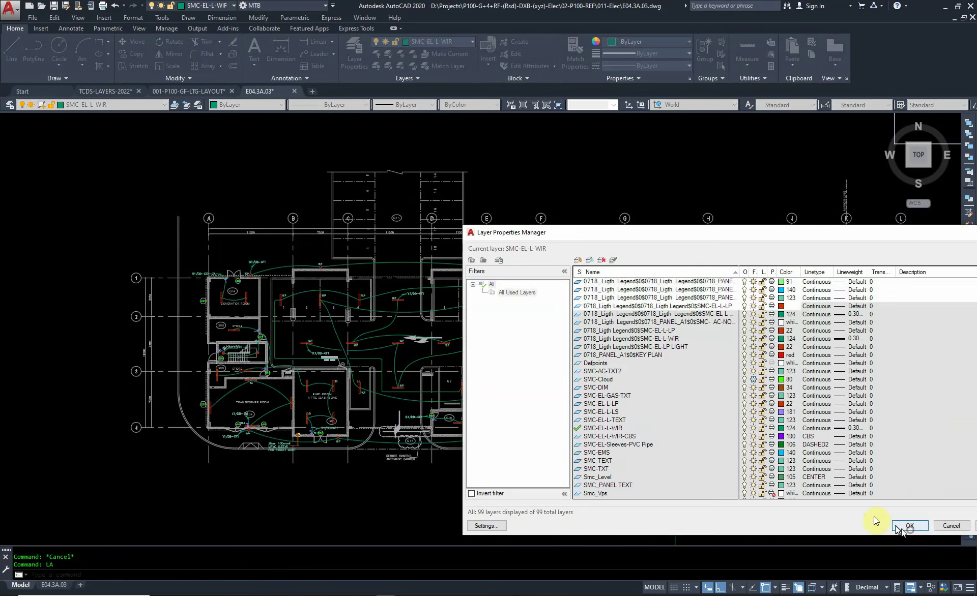
scroll(356, 295, down, 10)
Select the entire drawing for moving, removing the vertical line from the selection.
key(ctrl+c)
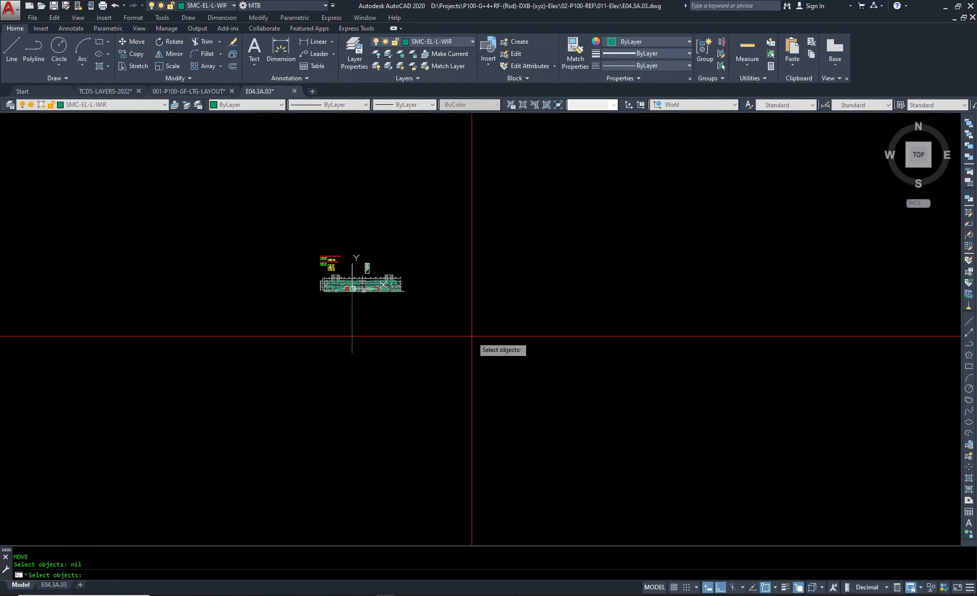
click(471, 339)
click(188, 161)
click(606, 385)
click(203, 190)
text(r)
key(Return)
click(428, 323)
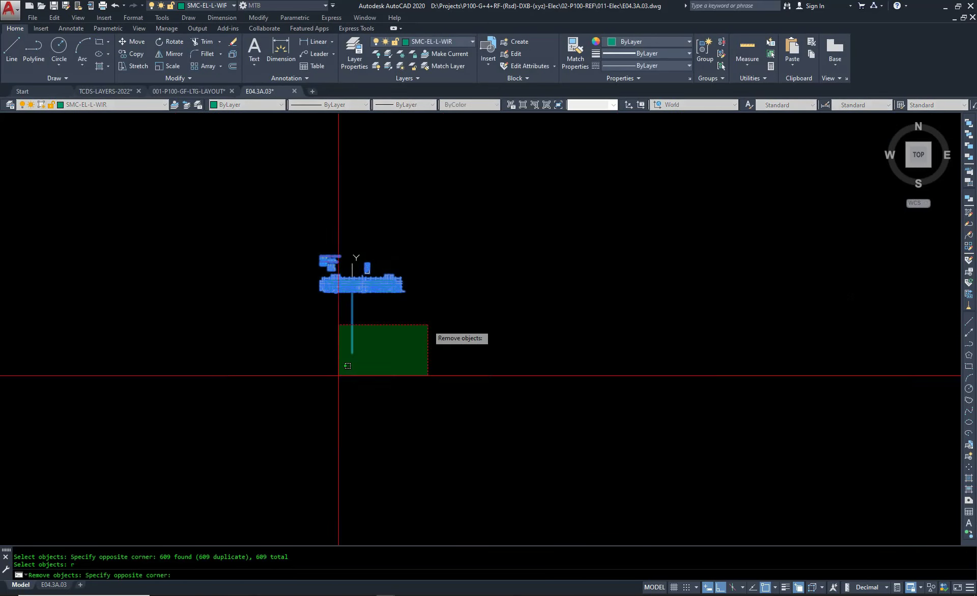
click(338, 375)
Pick a base point for the 608 selected objects, then cancel the copy.
scroll(320, 277, up, 5)
scroll(371, 264, up, 5)
scroll(370, 388, up, 6)
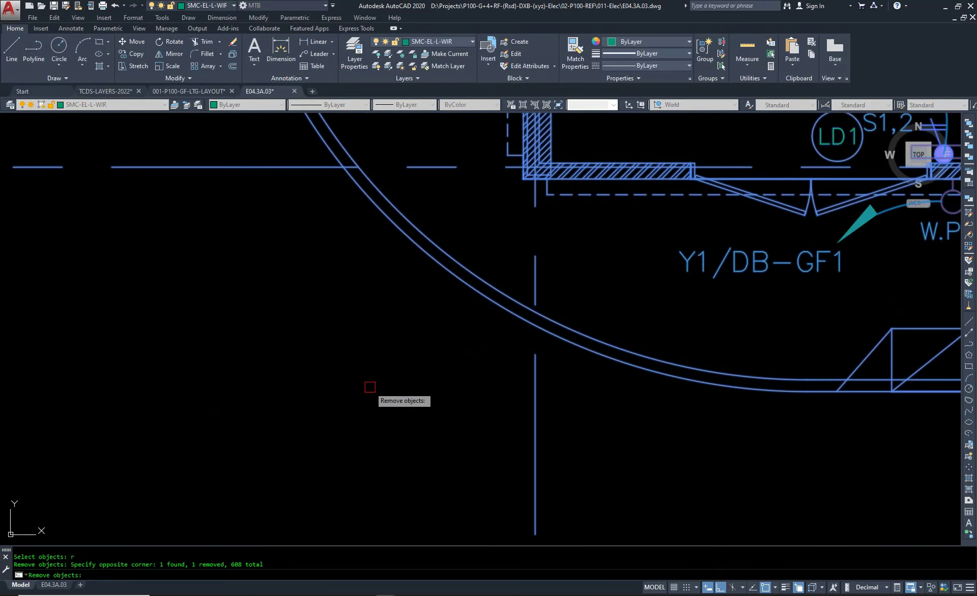
scroll(566, 162, up, 3)
key(Return)
click(603, 284)
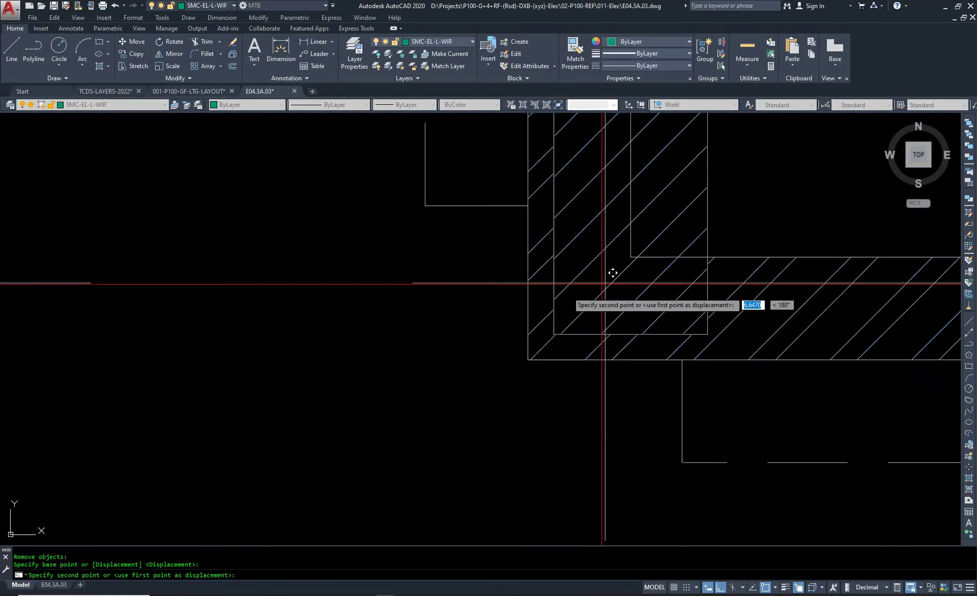
scroll(220, 307, down, 5)
scroll(219, 307, down, 8)
scroll(285, 344, down, 4)
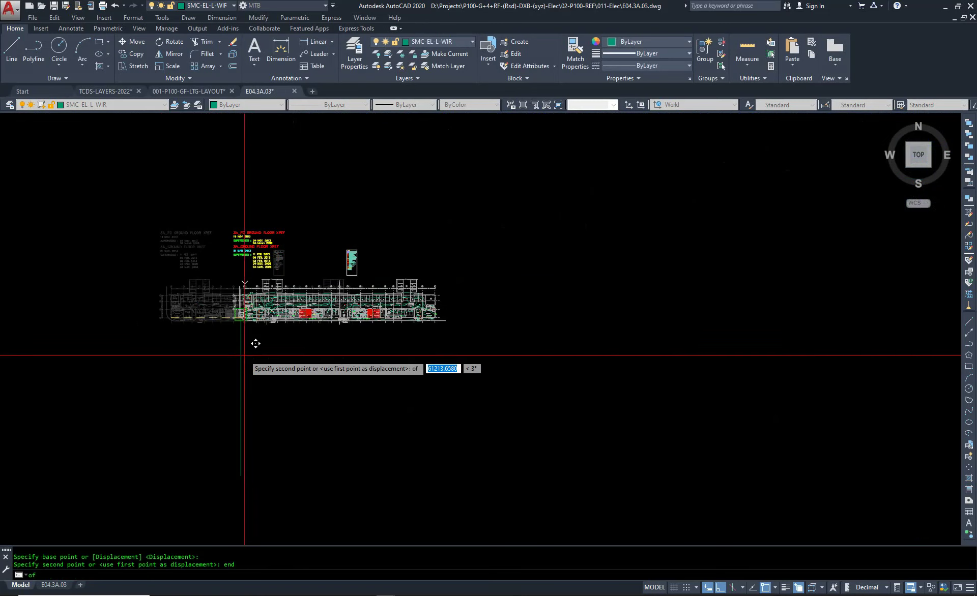
key(Escape)
Erase the building background and titles, then zoom to extents.
text(e)
key(Return)
click(233, 319)
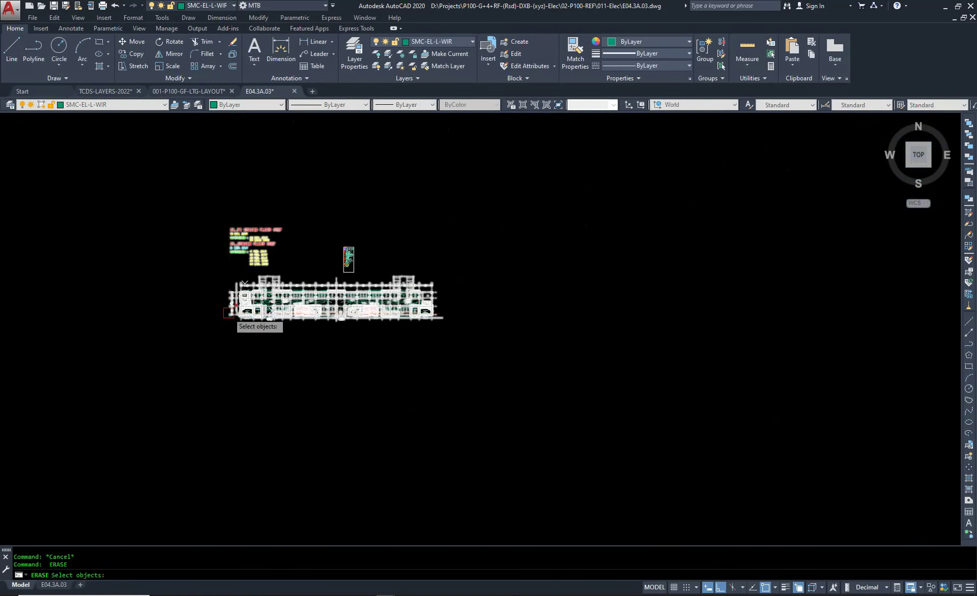
key(Return)
key(Escape)
text(z)
key(Return)
text(e)
key(Return)
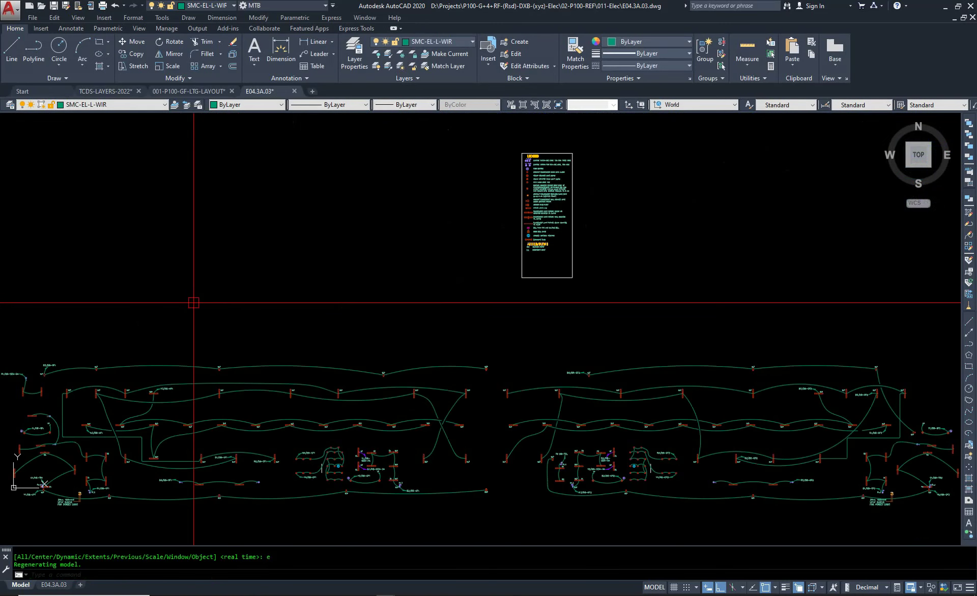
Delete the E04.3A.03 layout, leaving only Layout1, and list the external references.
right_click(43, 588)
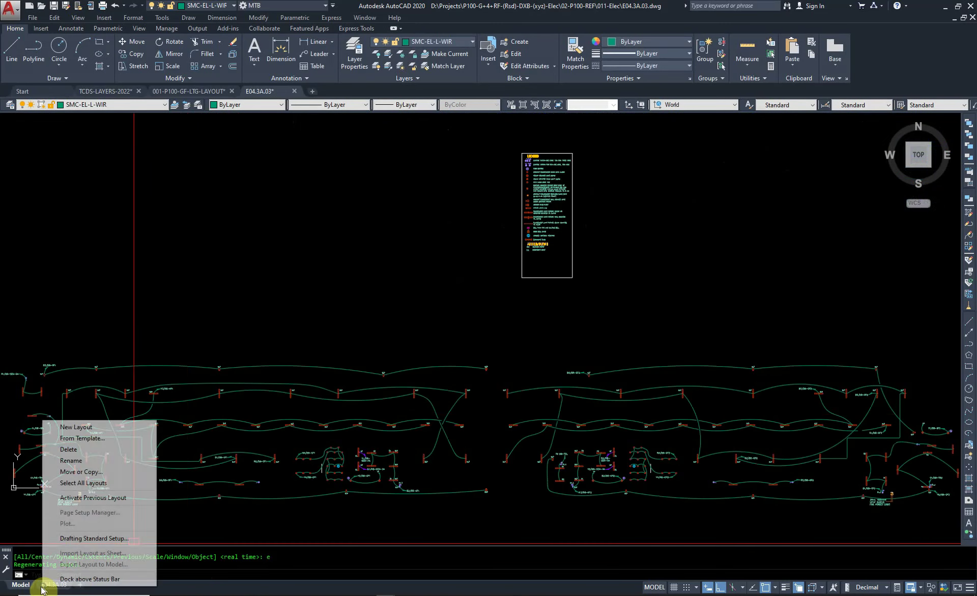
click(82, 439)
key(Escape)
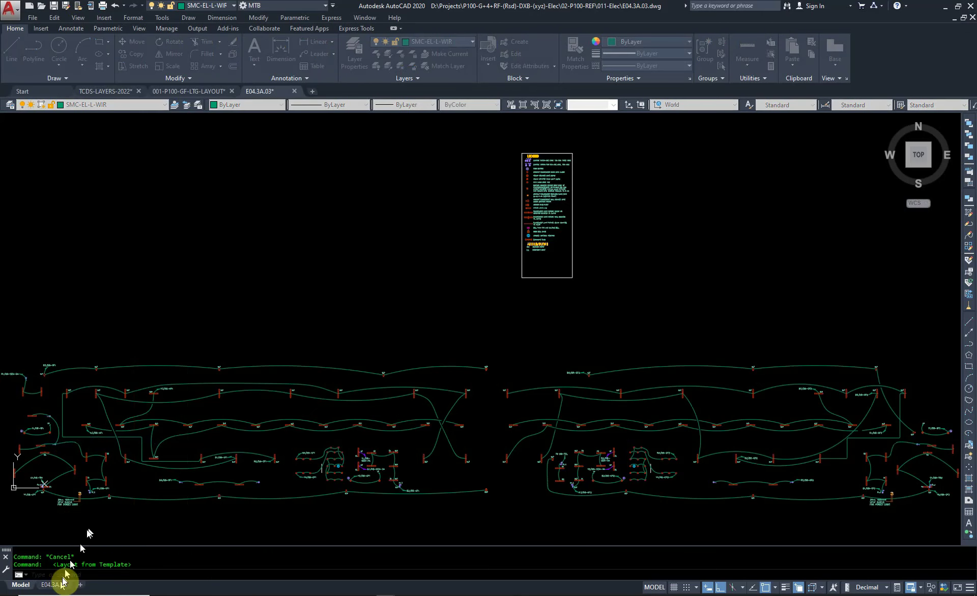
right_click(49, 591)
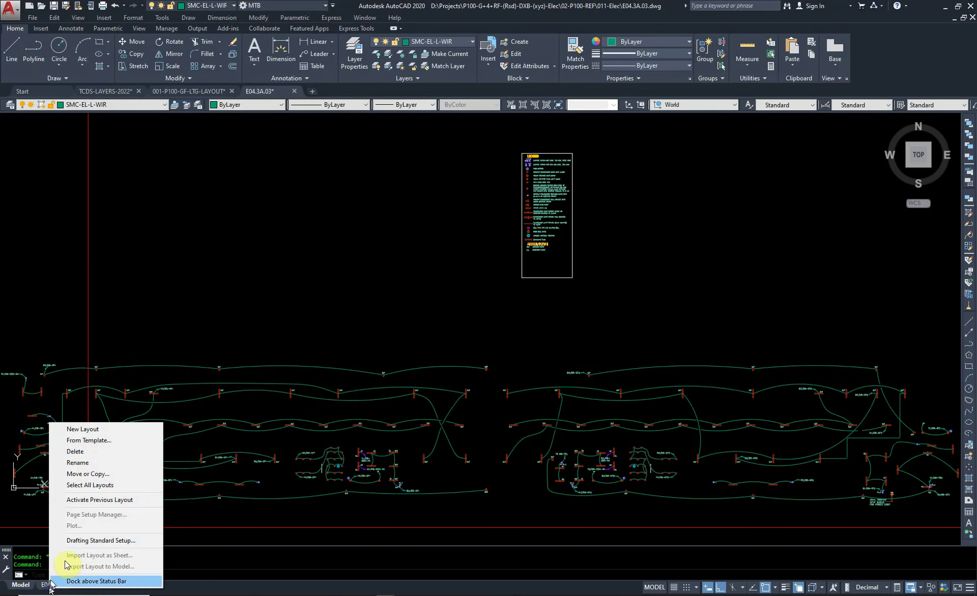
click(89, 454)
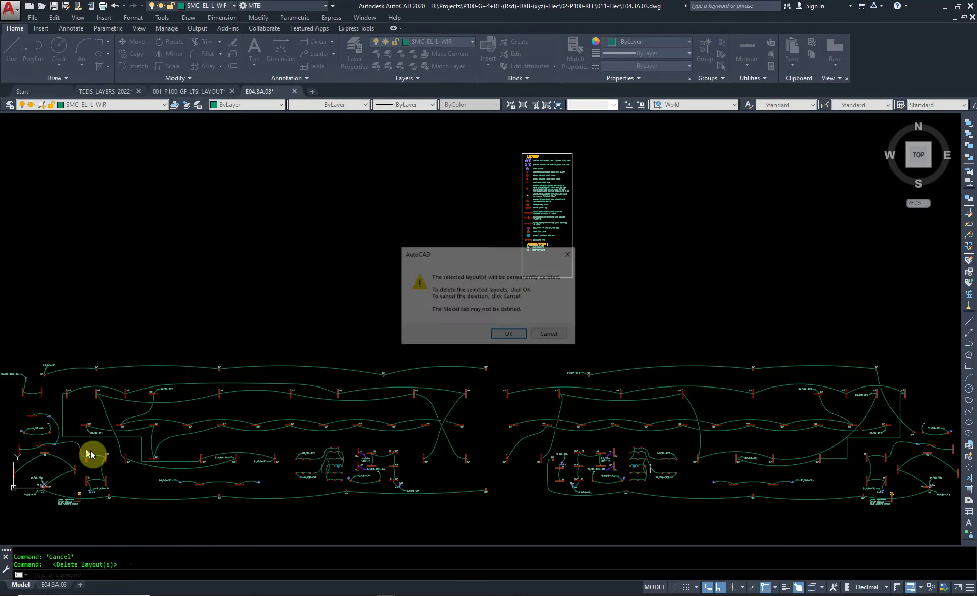
click(520, 334)
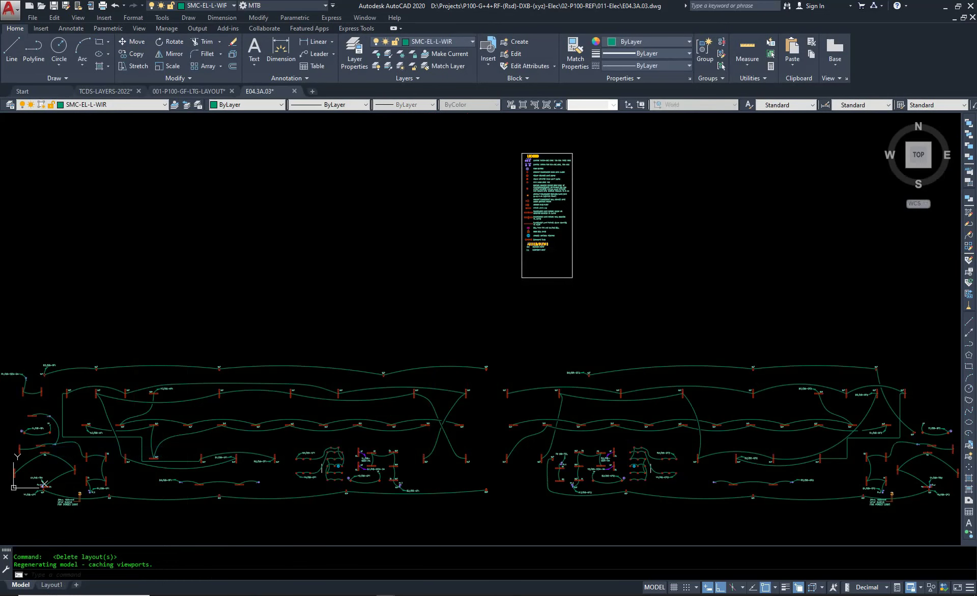
key(Return)
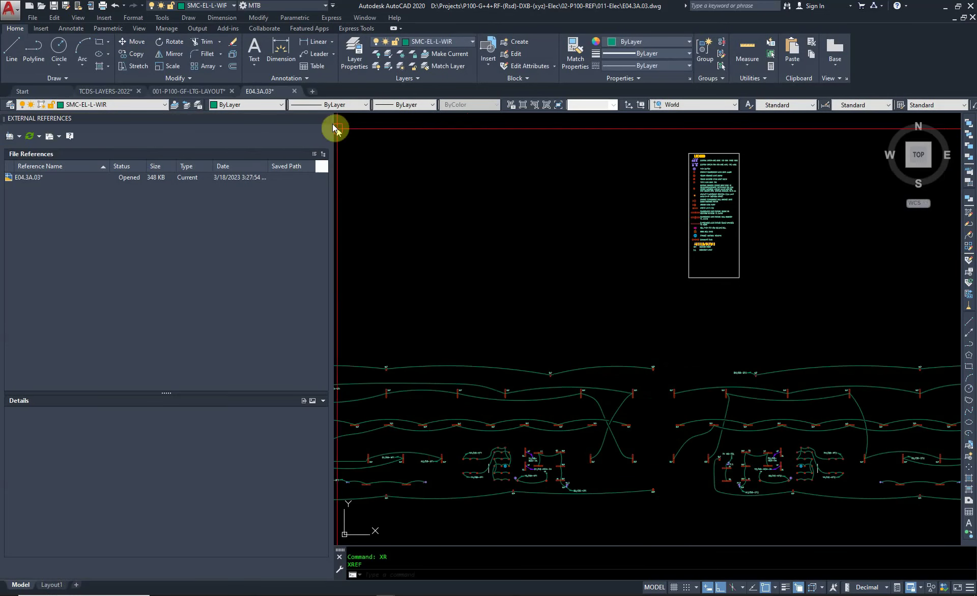
Close External References, save the drawing with FS, and bring File Explorer forward.
click(328, 122)
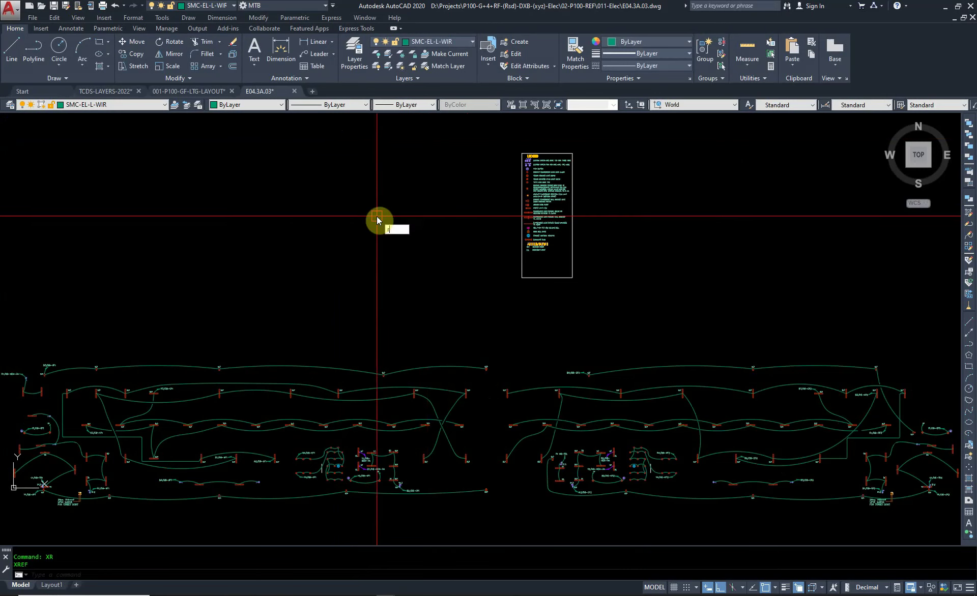
text(fs)
key(Return)
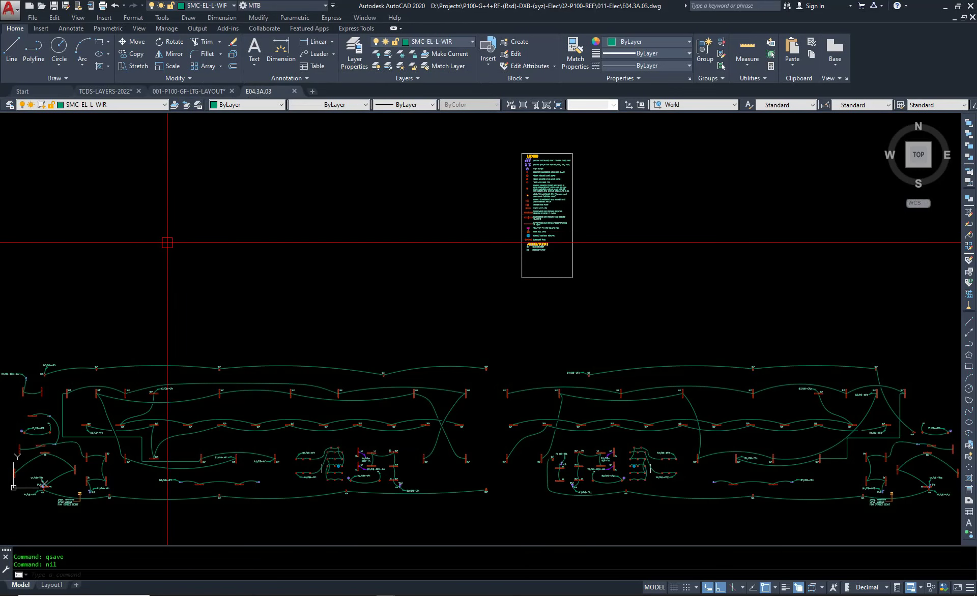
click(290, 574)
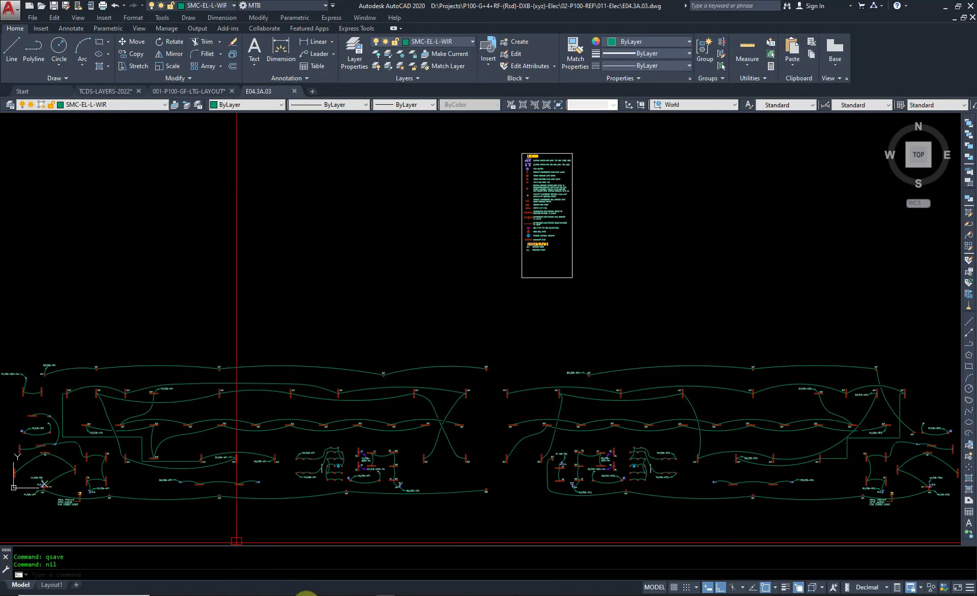
click(305, 593)
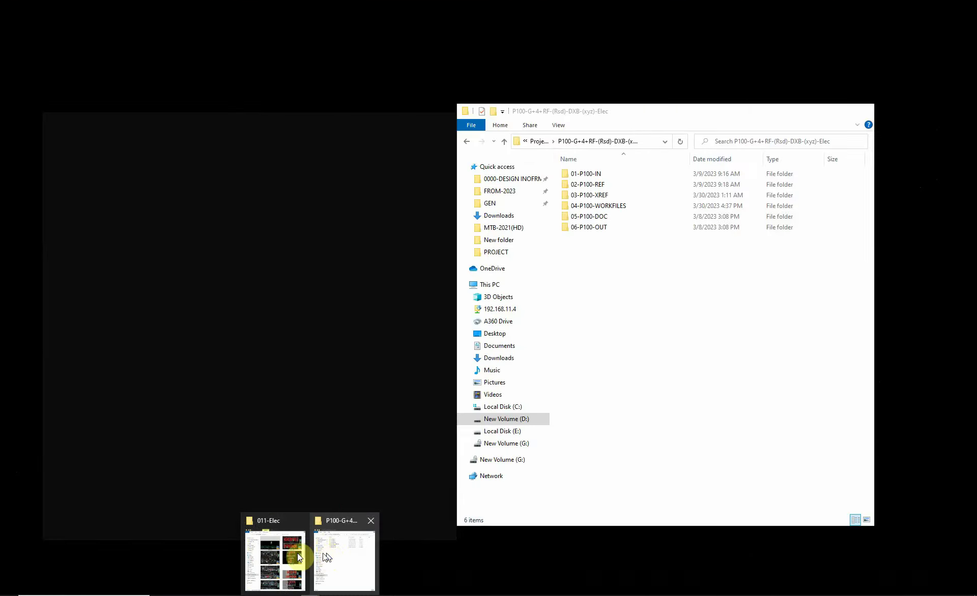
Browse Explorer up to the project folder and back into 02-P100-REF, then return to AutoCAD.
click(277, 563)
click(134, 150)
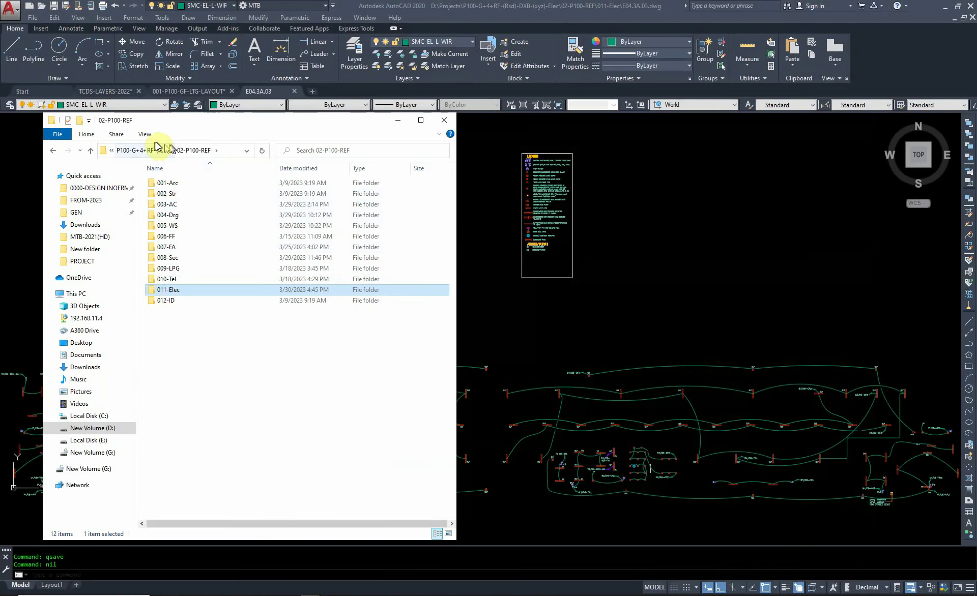
click(145, 148)
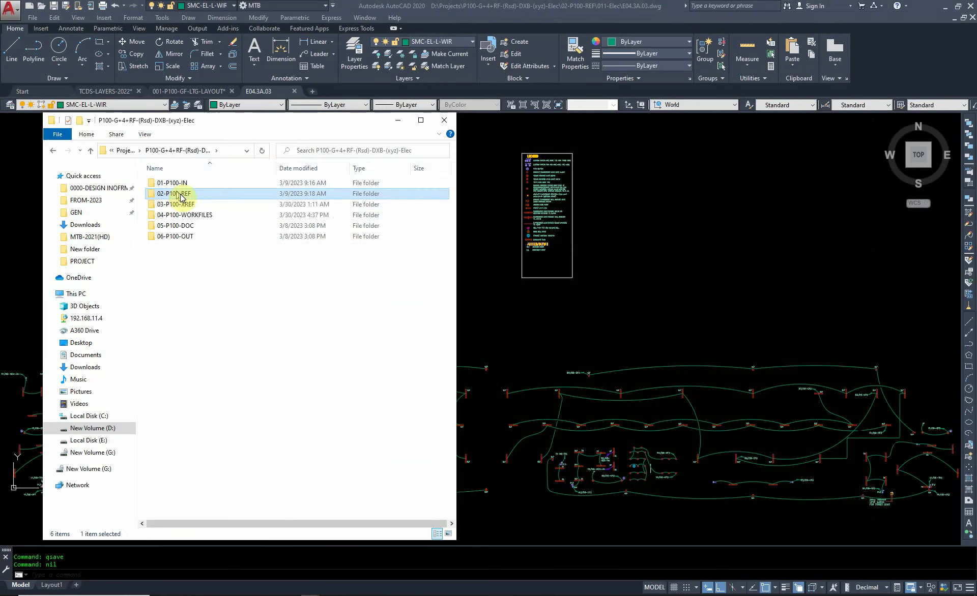
double_click(180, 194)
click(489, 283)
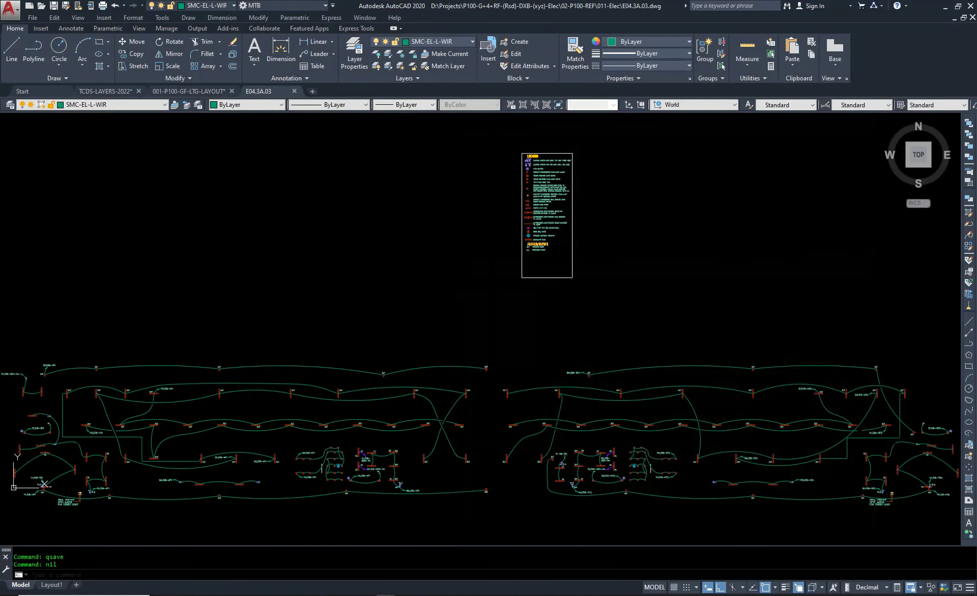
key(ctrl+shift+s)
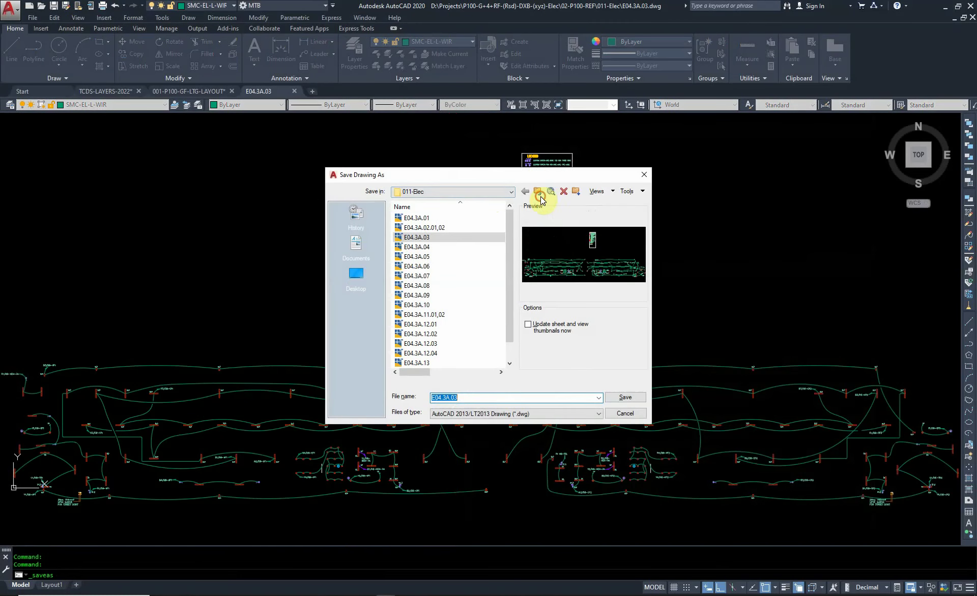
In Save As, create and open a new folder 014-LV-XRF inside 03-P100-XREF.
click(540, 193)
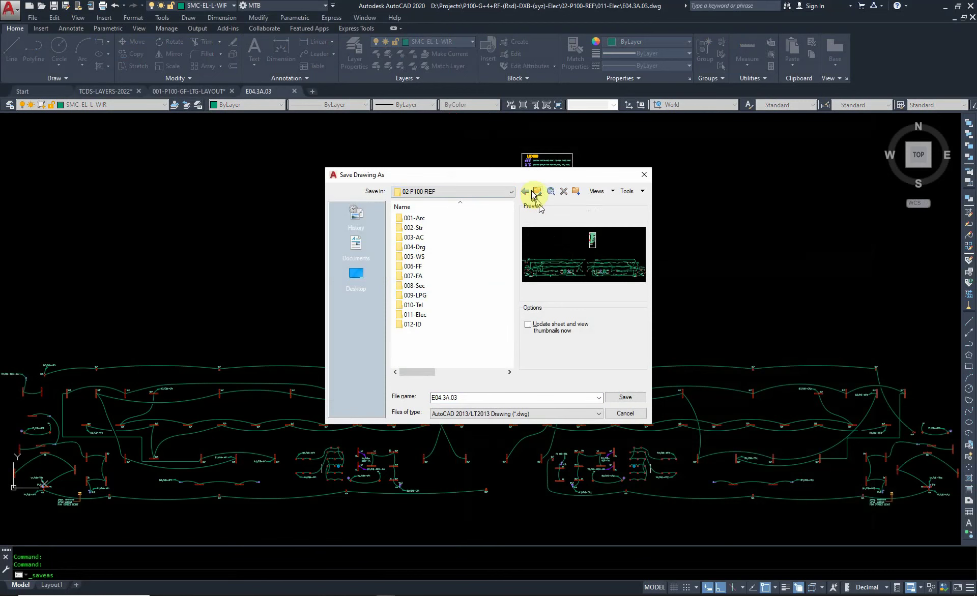
click(537, 195)
double_click(410, 236)
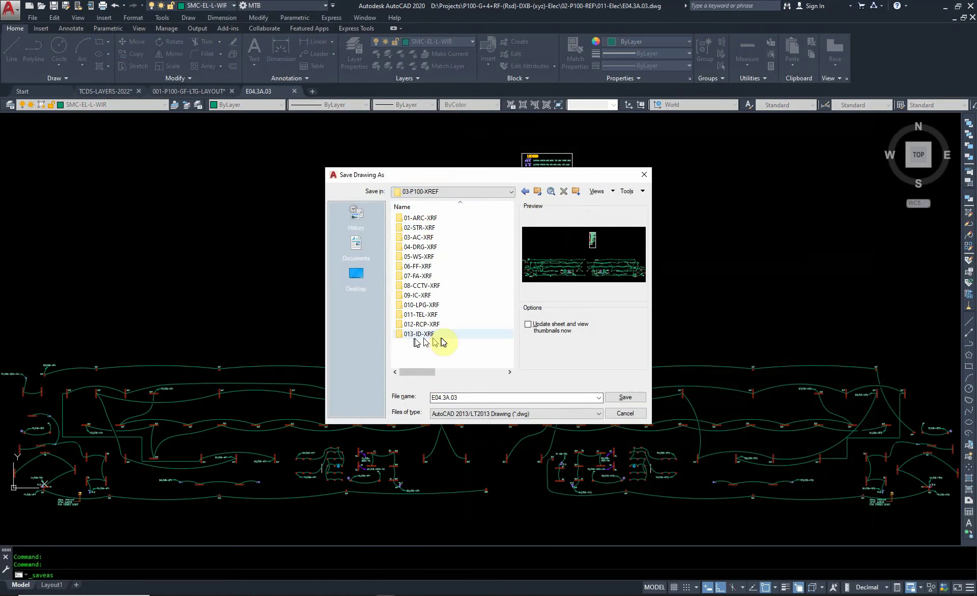
right_click(460, 344)
mouse_move(484, 450)
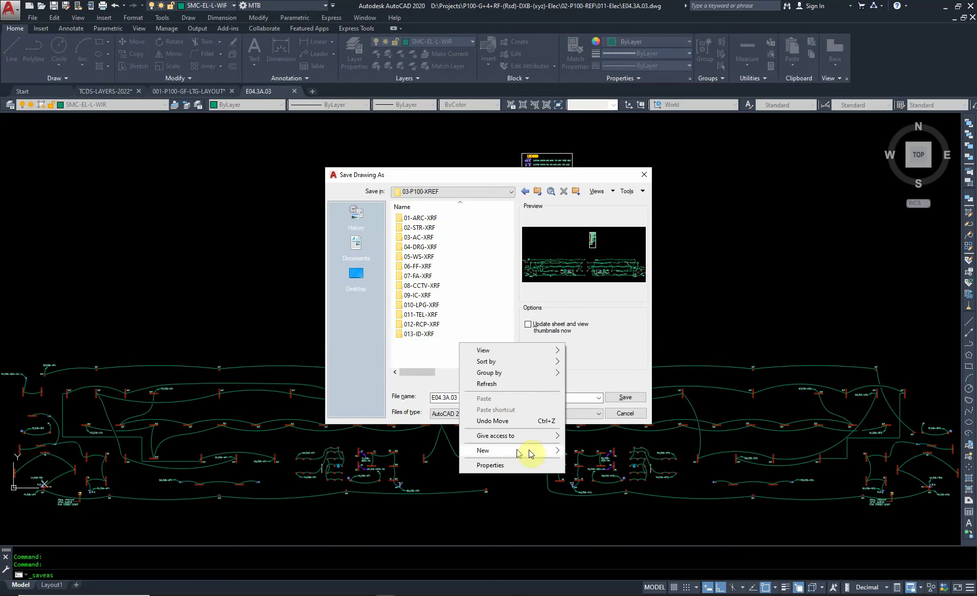
click(588, 453)
text(014-LV-XRF)
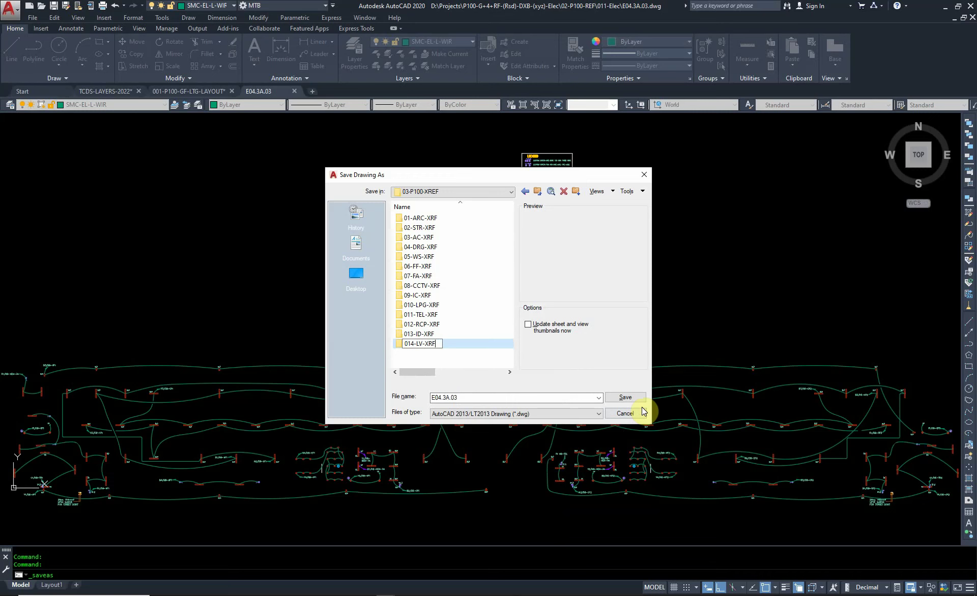
key(Return)
key(Return)
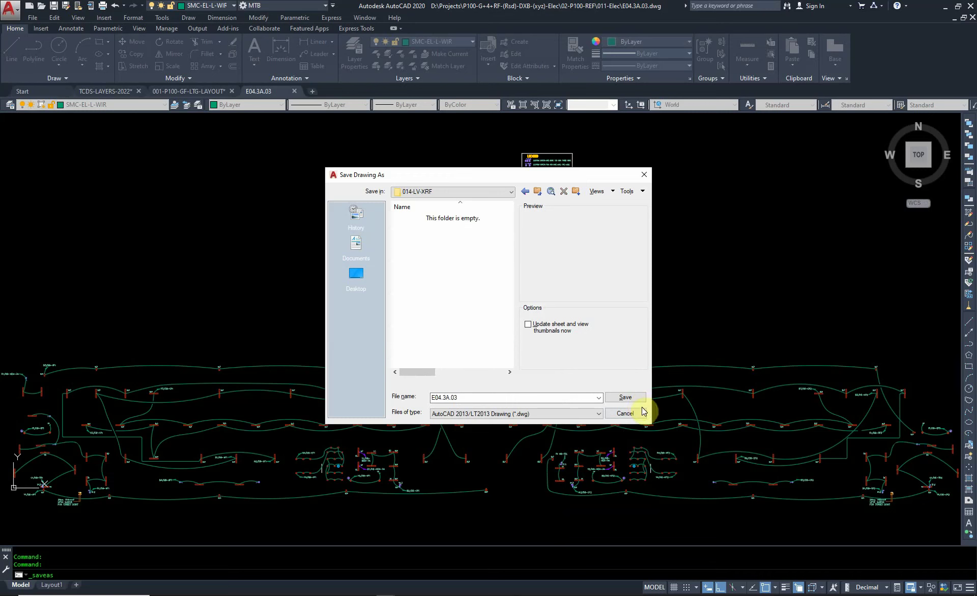
Save the drawing there as 001-P100-LTG-GF-XRF.
click(487, 397)
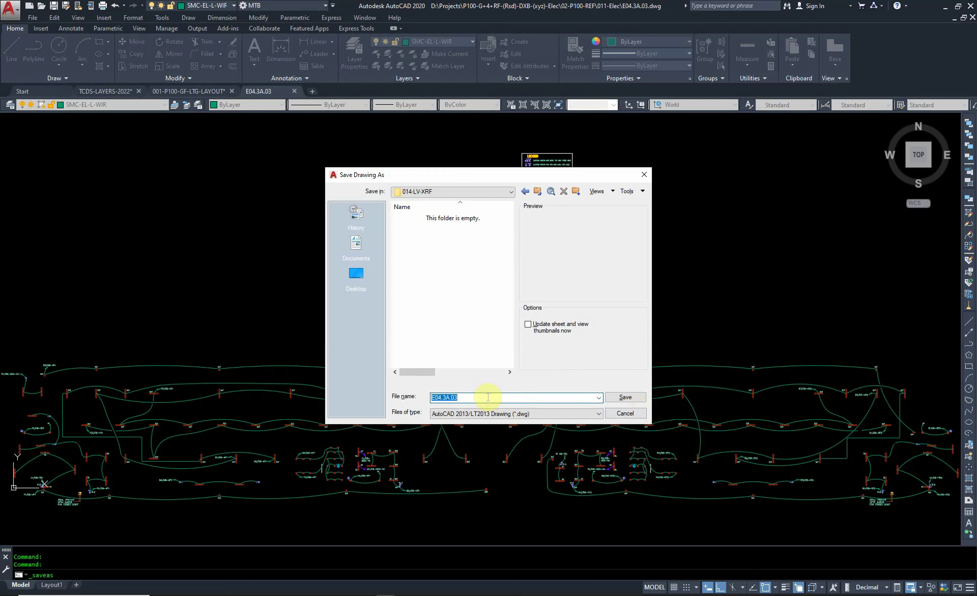
text(001-P100-LTG-GF-XRF)
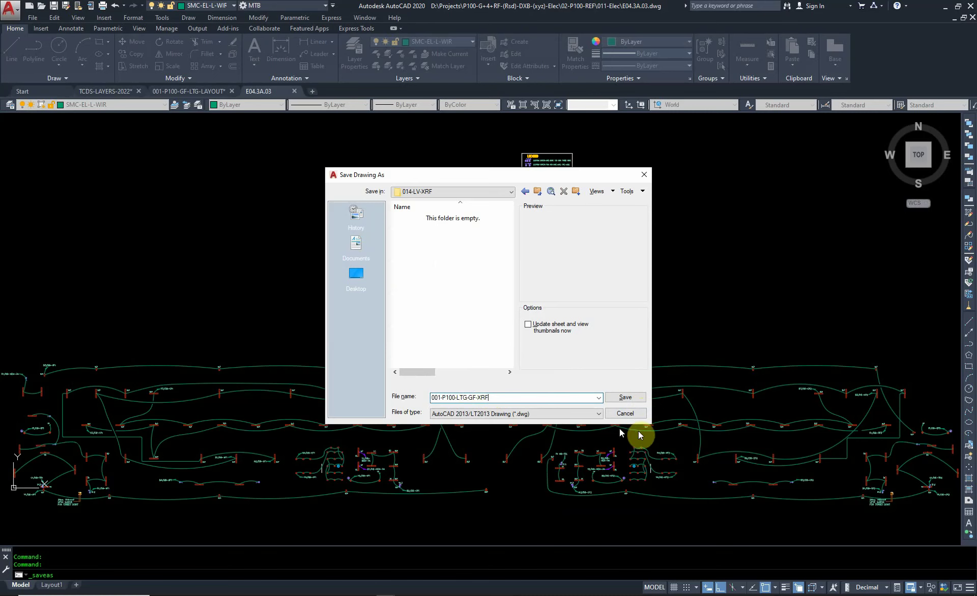
click(626, 399)
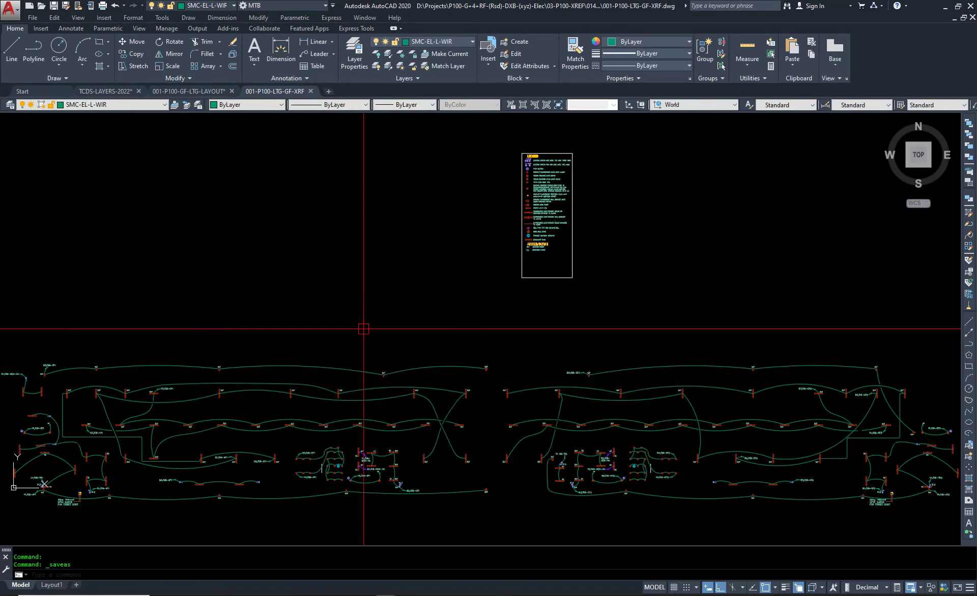
text(R)
Switch to the 001-P100-GF-LTG-LAYOUT drawing, look it over, and close it.
right_click(363, 298)
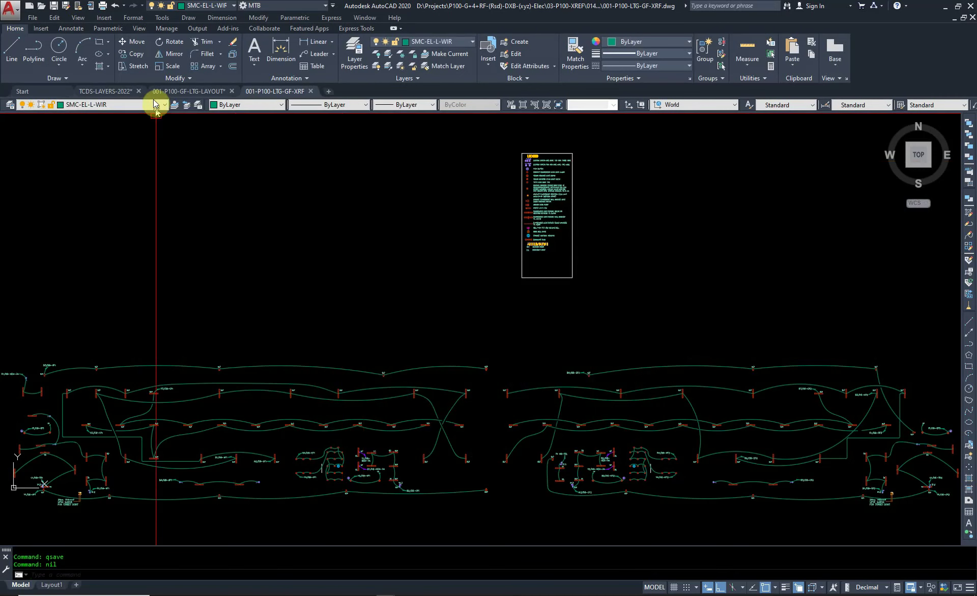
click(179, 91)
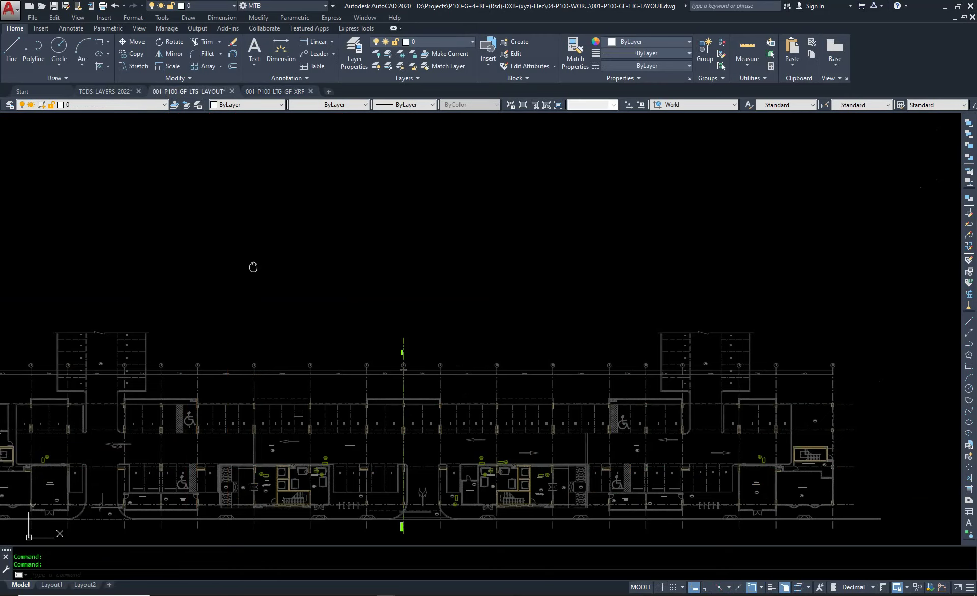
scroll(229, 214, down, 1)
scroll(356, 220, down, 1)
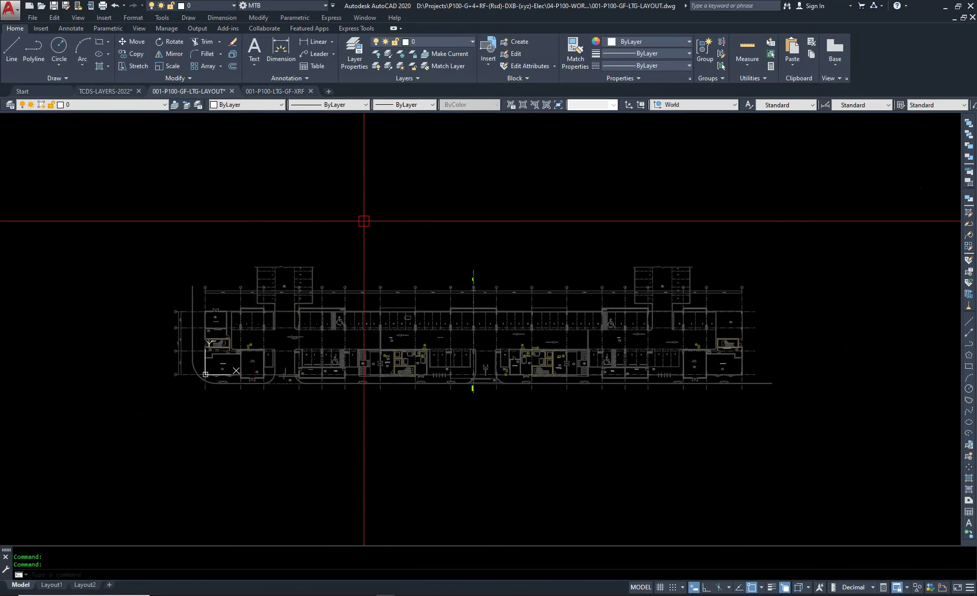
scroll(482, 425, down, 1)
scroll(482, 426, up, 3)
middle_drag(424, 204, 418, 283)
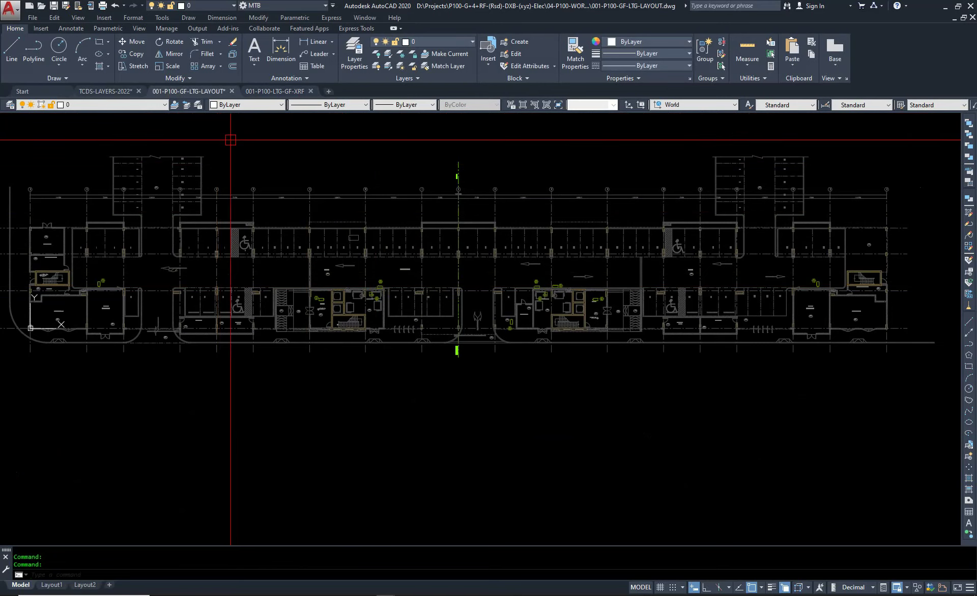
key(Escape)
key(Return)
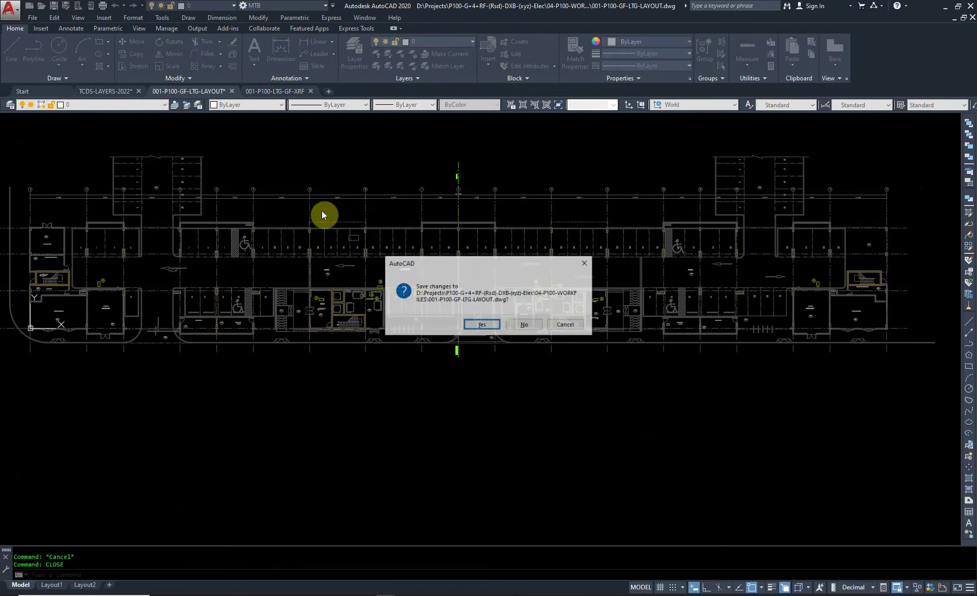
key(Return)
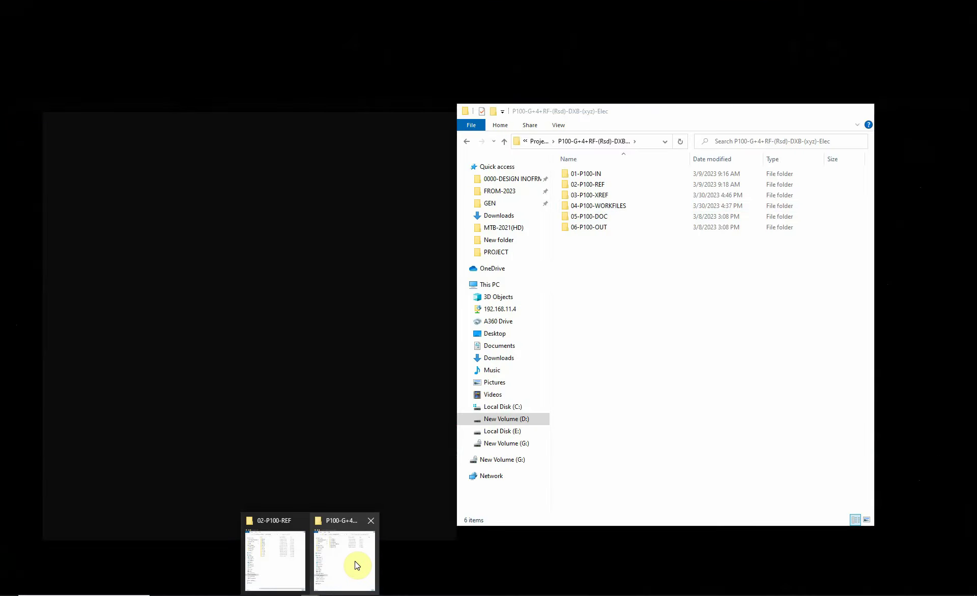
Drag the old layout DWG out of 04-P100-WORKFILES, then return to the lighting drawing.
click(355, 561)
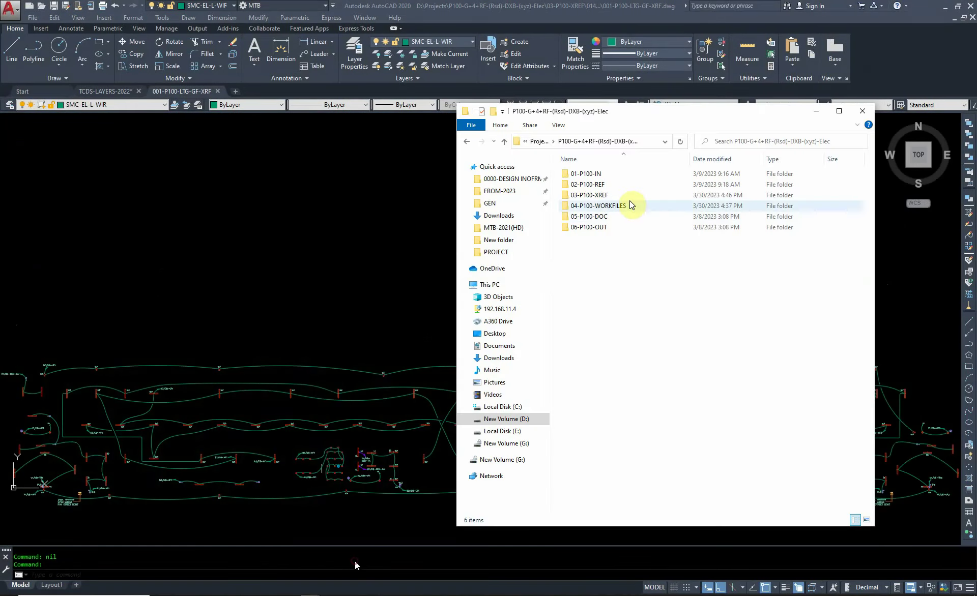
double_click(598, 206)
drag(585, 174, 547, 247)
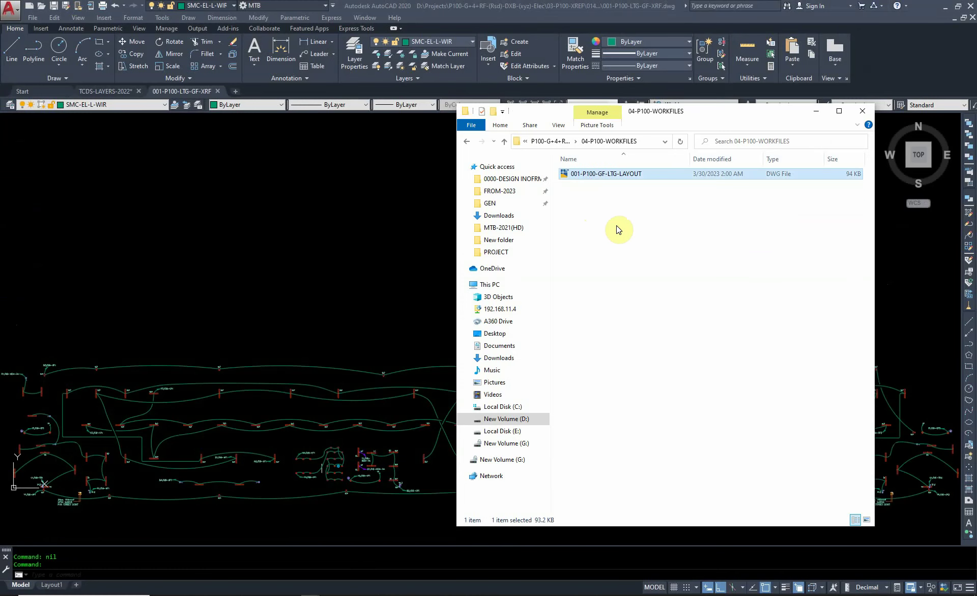
click(276, 219)
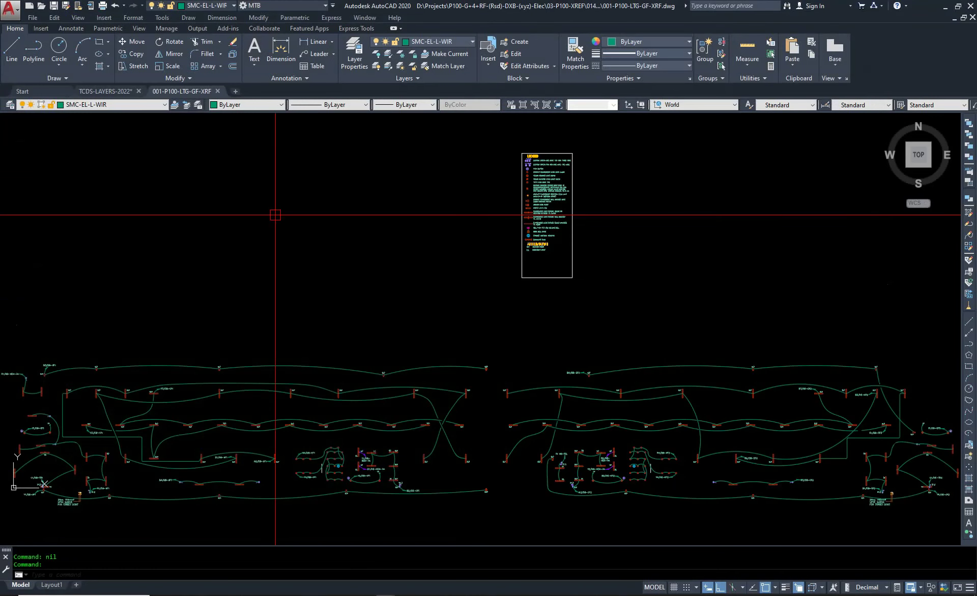
Start a new drawing from the acad template with the grid off and Millimeters insertion units.
key(ctrl+n)
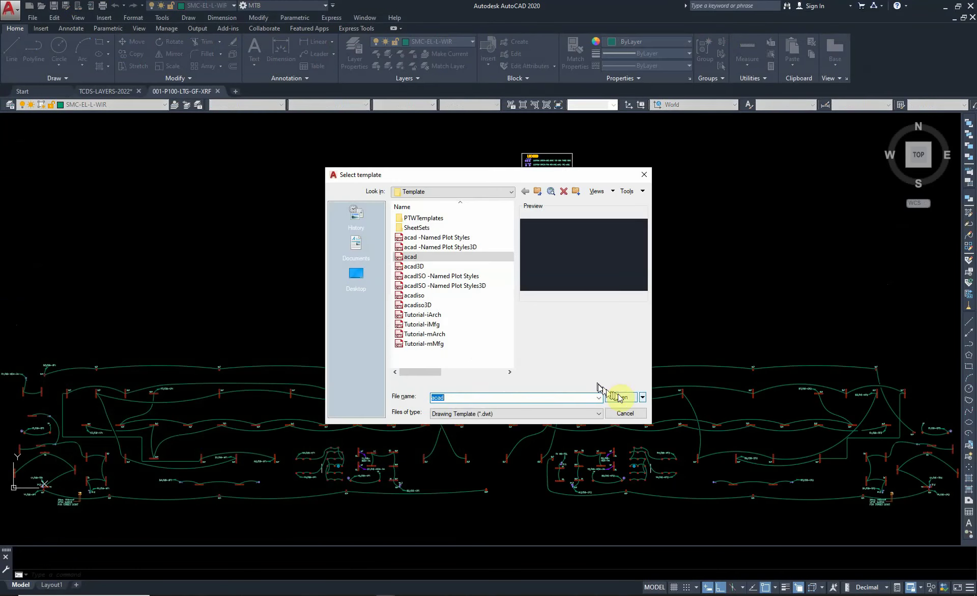
click(620, 398)
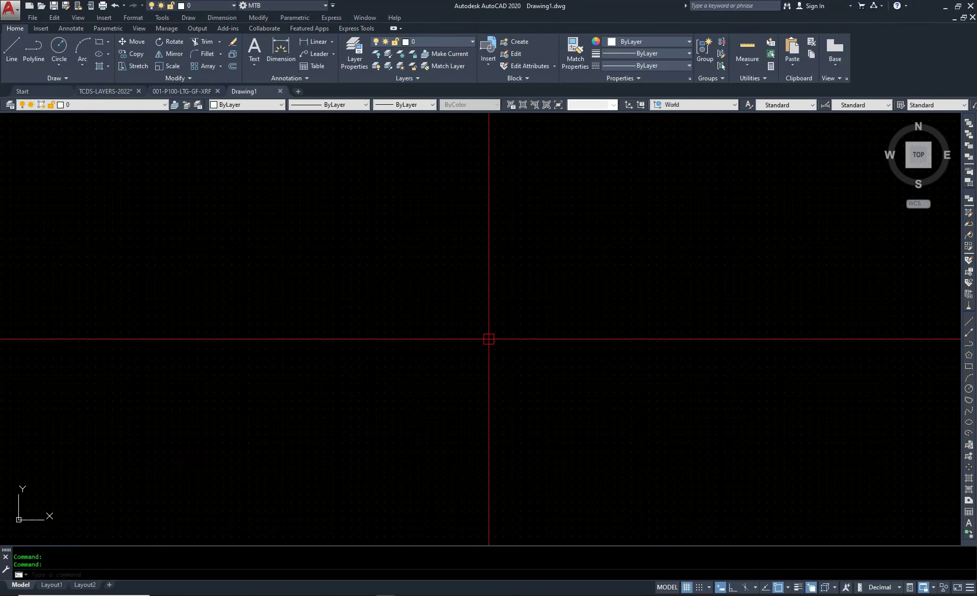
key(F7)
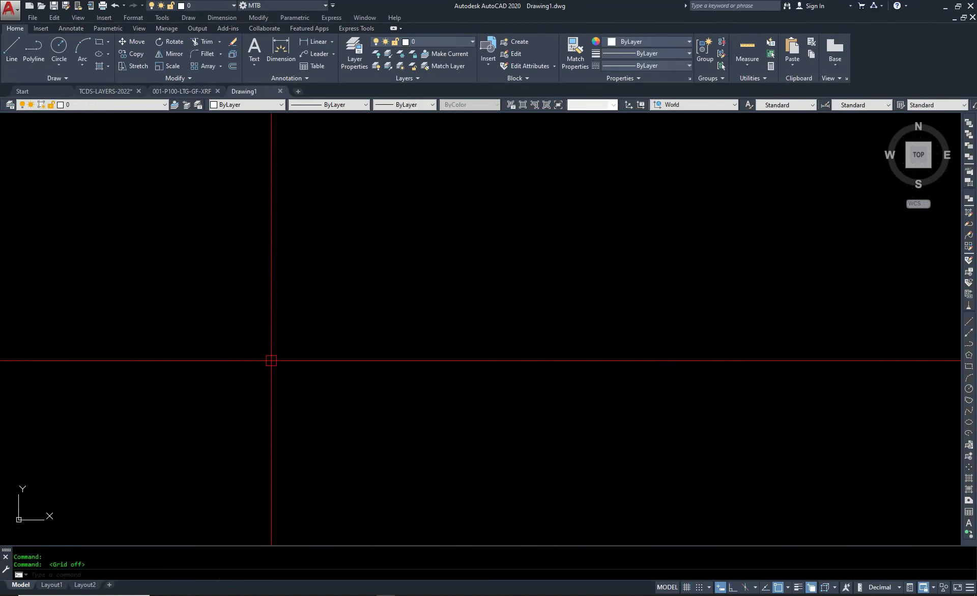
key(Escape)
text(UN)
key(Return)
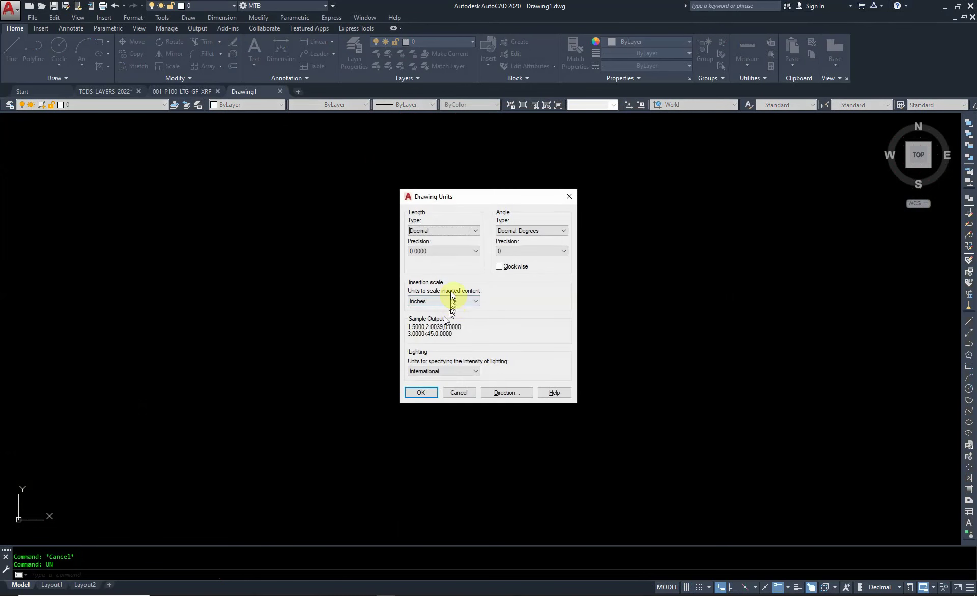
click(451, 301)
click(442, 342)
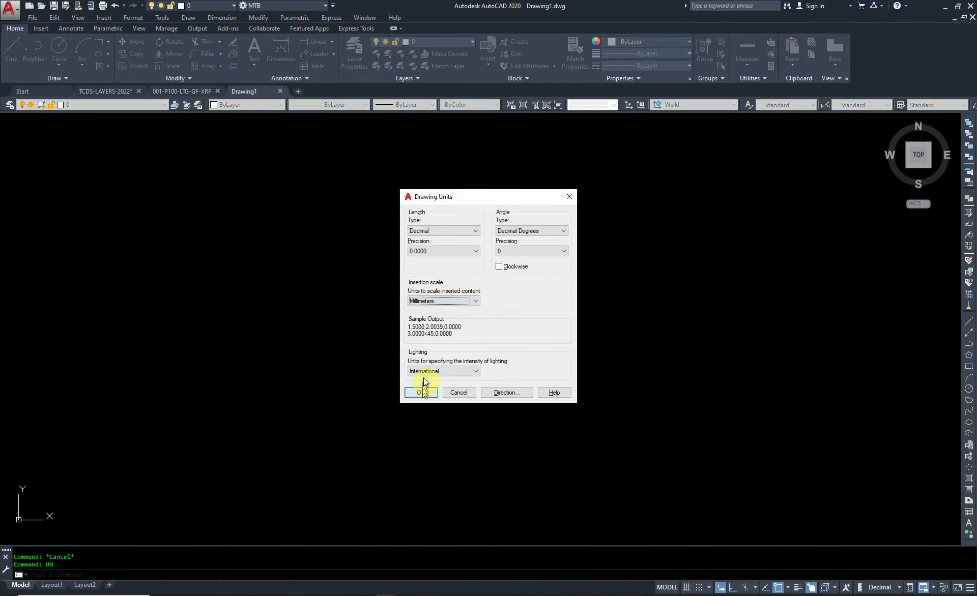
click(422, 392)
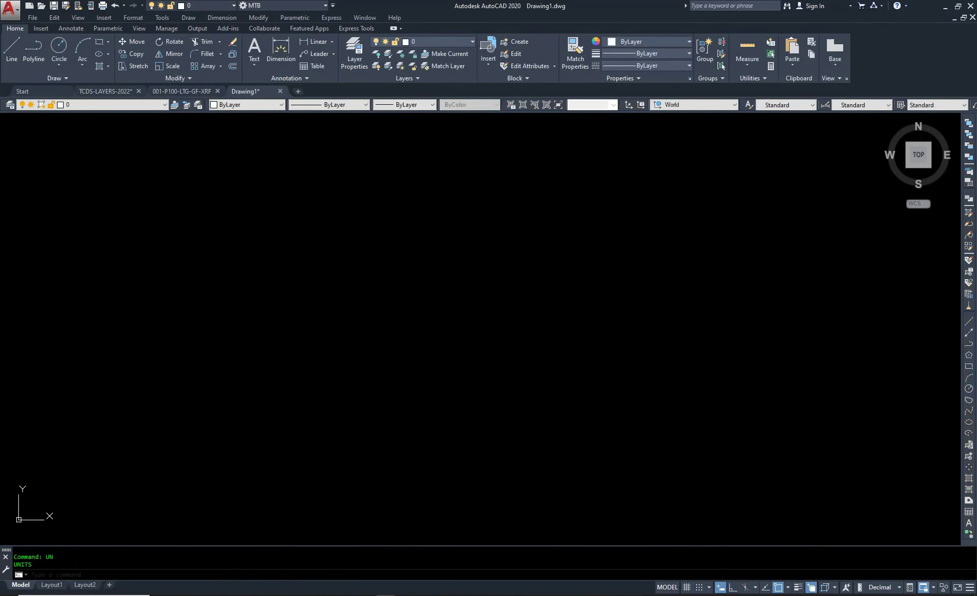
Save the drawing into 04-P100-WORKFILES and begin naming it 001-P100-LT-GF-LAYOUT.
key(ctrl+s)
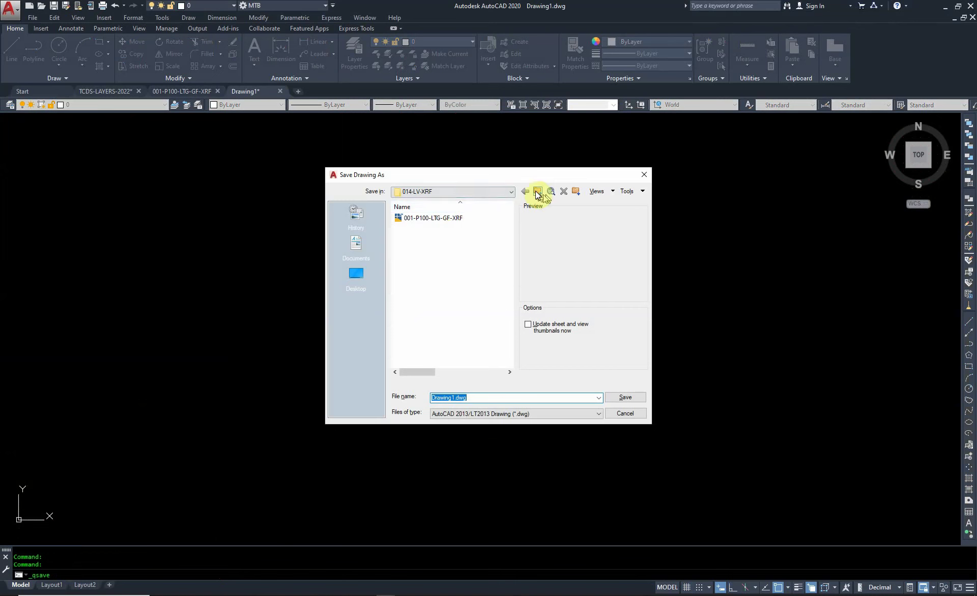
click(538, 191)
click(537, 192)
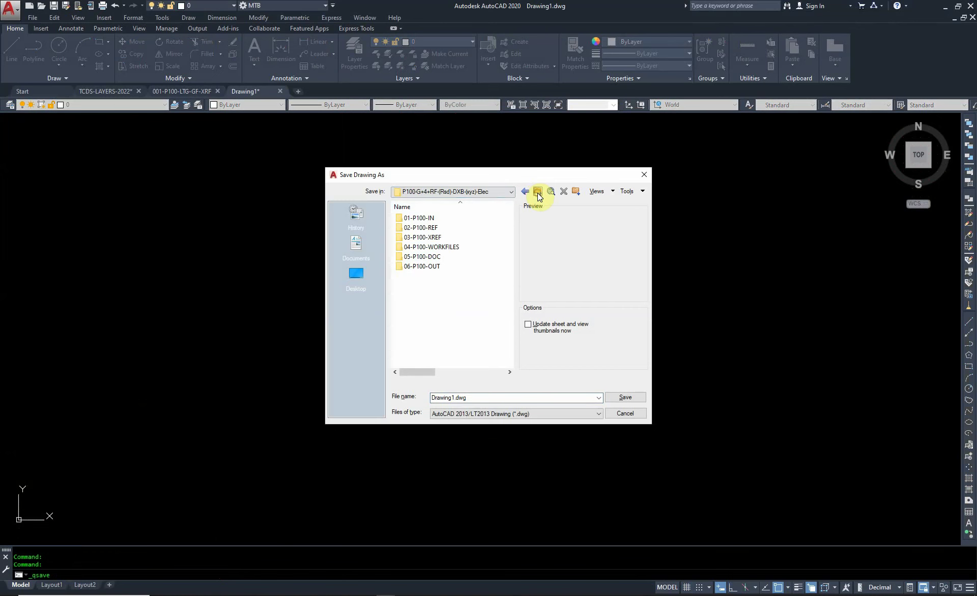
double_click(453, 247)
double_click(479, 398)
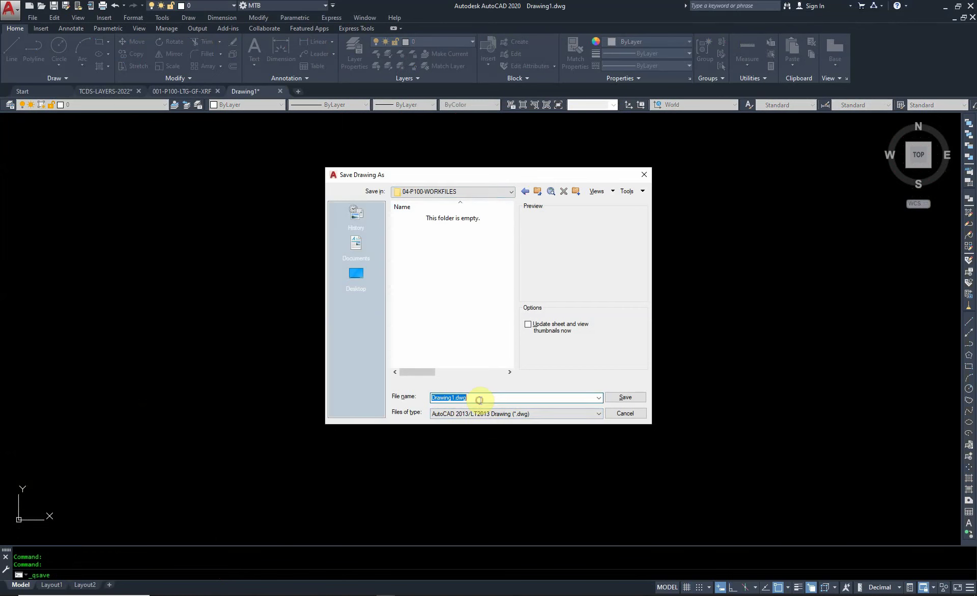
text(01)
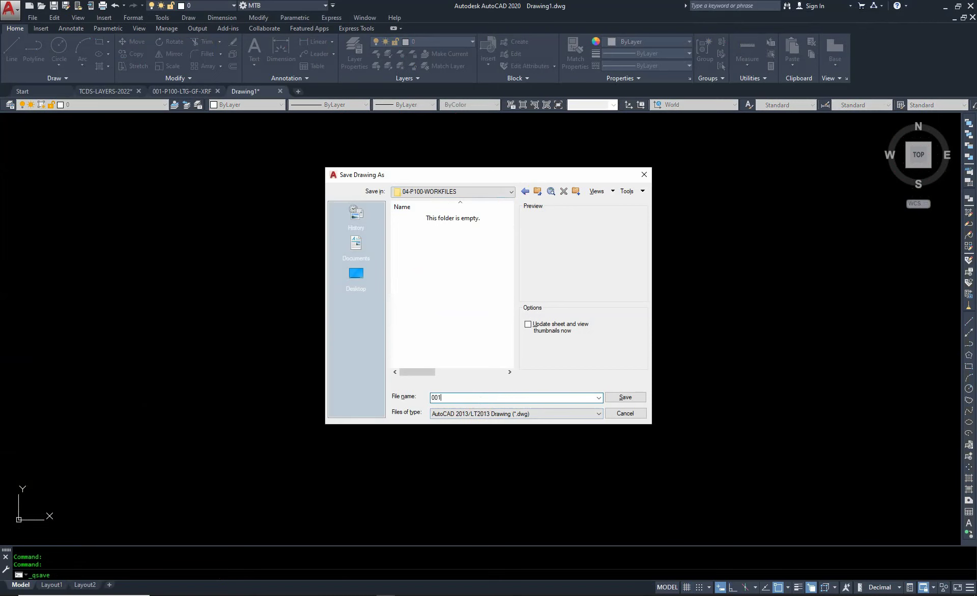
text(-P100-LT-GF-LAYOUT)
Save the layout drawing, then select the GN-TL-XRF text in TCDS-LAYERS-2022.
click(625, 397)
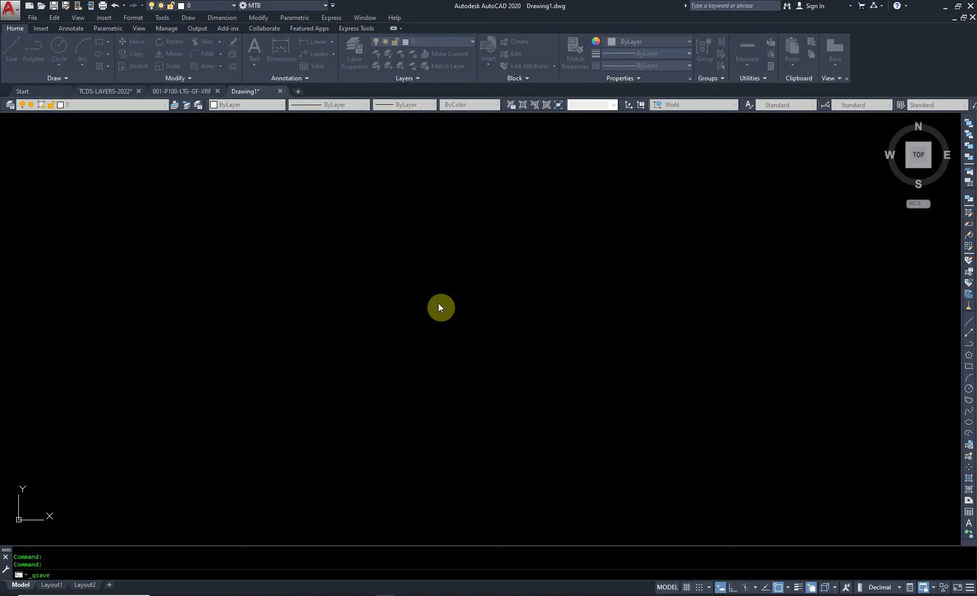
click(117, 93)
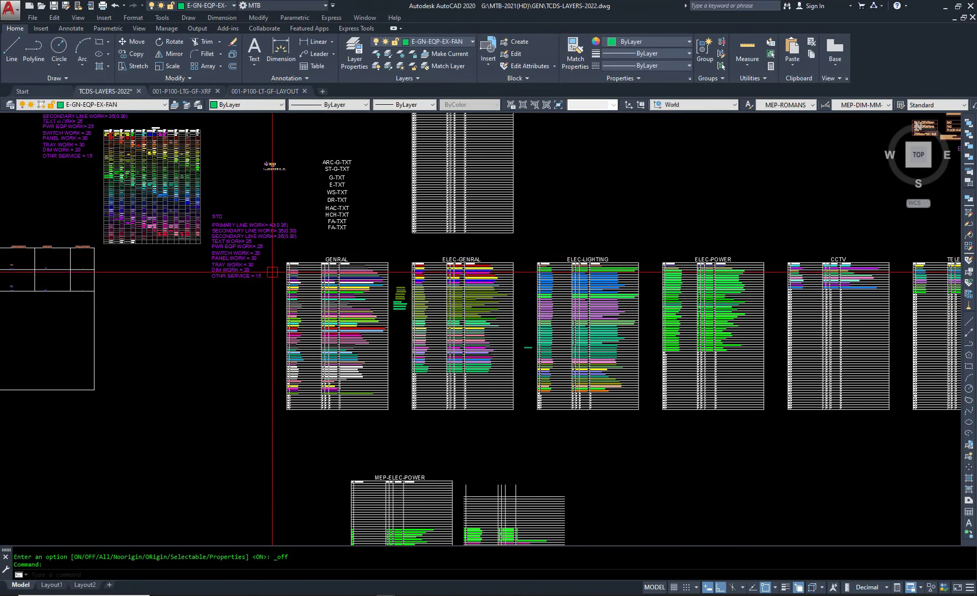
scroll(310, 254, up, 4)
scroll(310, 246, up, 10)
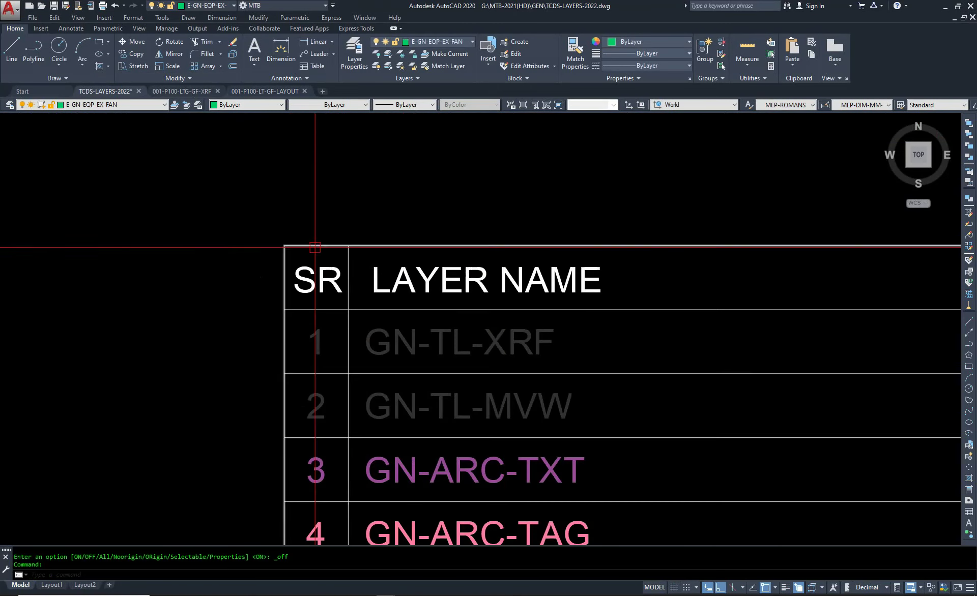
scroll(284, 448, down, 6)
scroll(99, 304, up, 5)
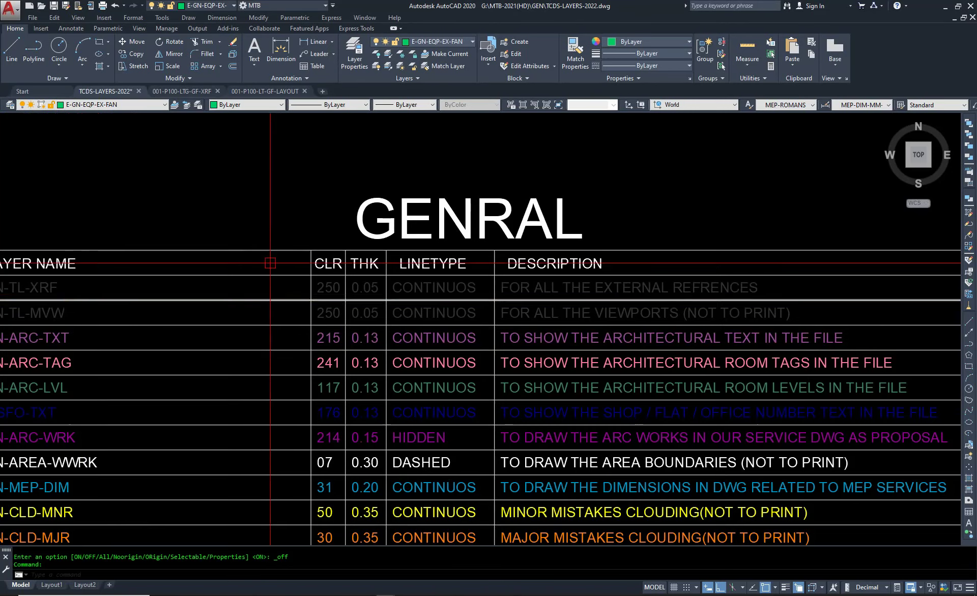
scroll(269, 260, down, 2)
scroll(284, 275, up, 4)
key(Escape)
key(Escape)
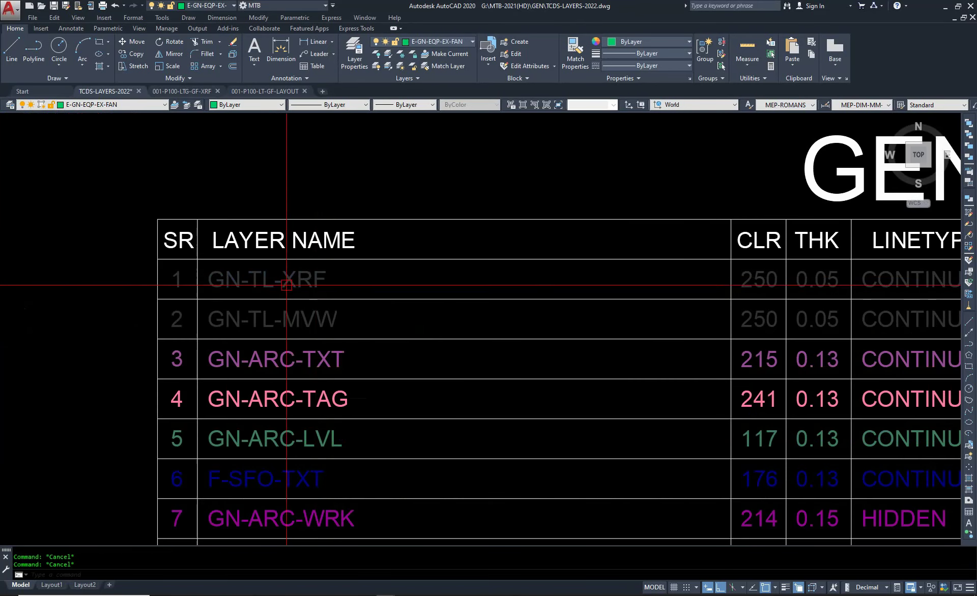
click(286, 279)
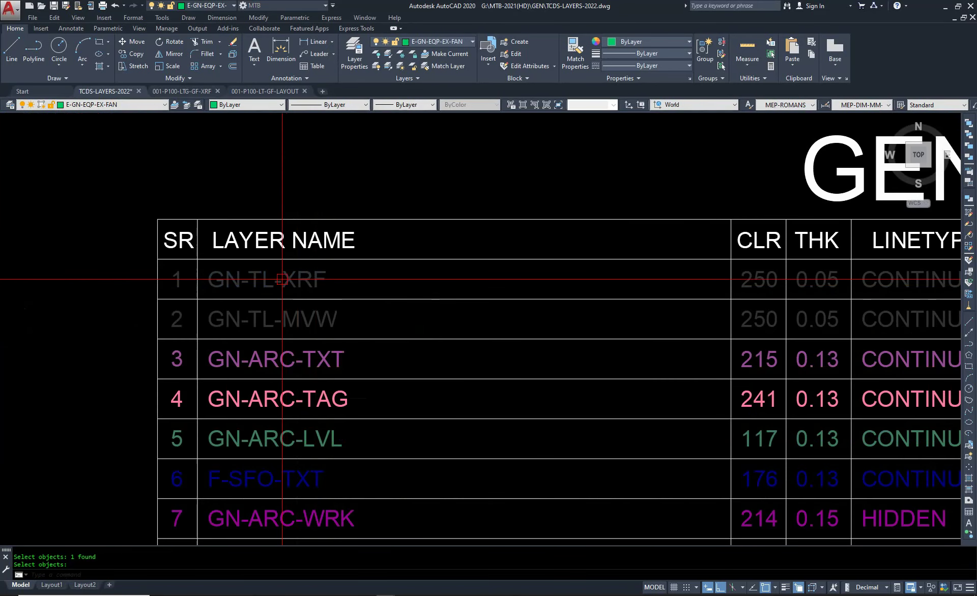
Paste the GN-TL-XRF text into the layout, make its layer current, and erase it.
click(263, 91)
scroll(354, 222, down, 3)
key(ctrl+v)
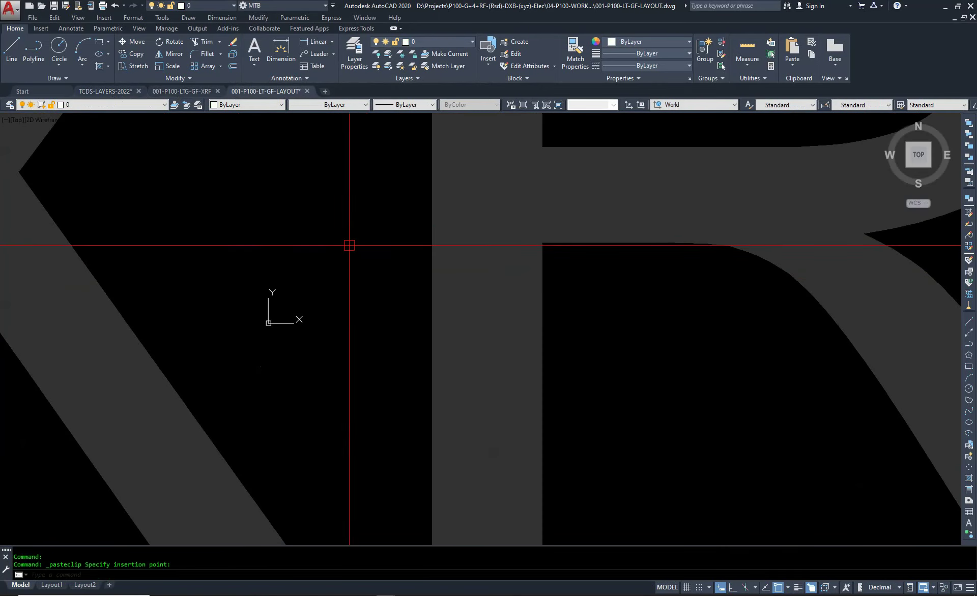
scroll(362, 256, down, 3)
click(362, 256)
scroll(360, 255, down, 3)
click(313, 295)
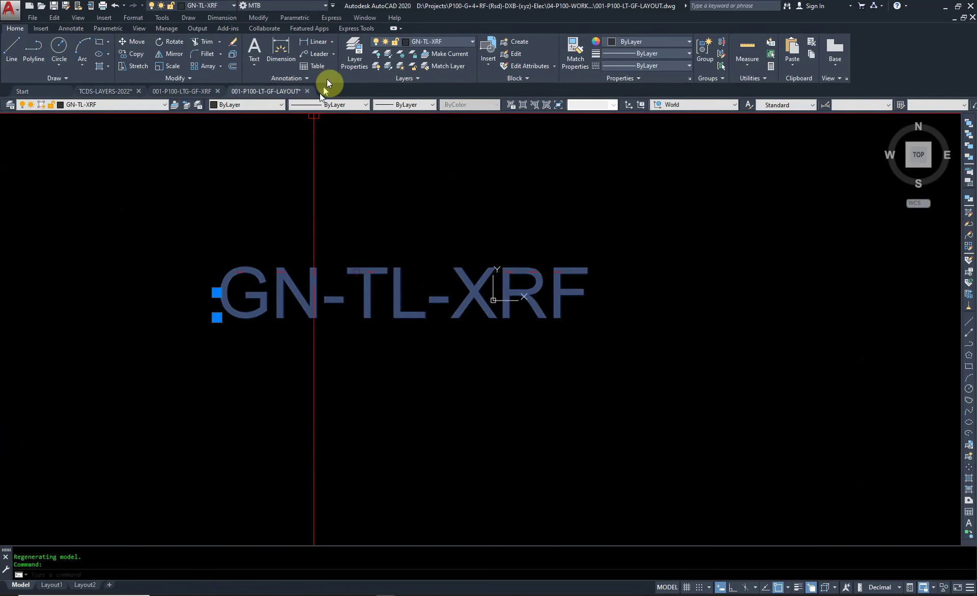
click(447, 55)
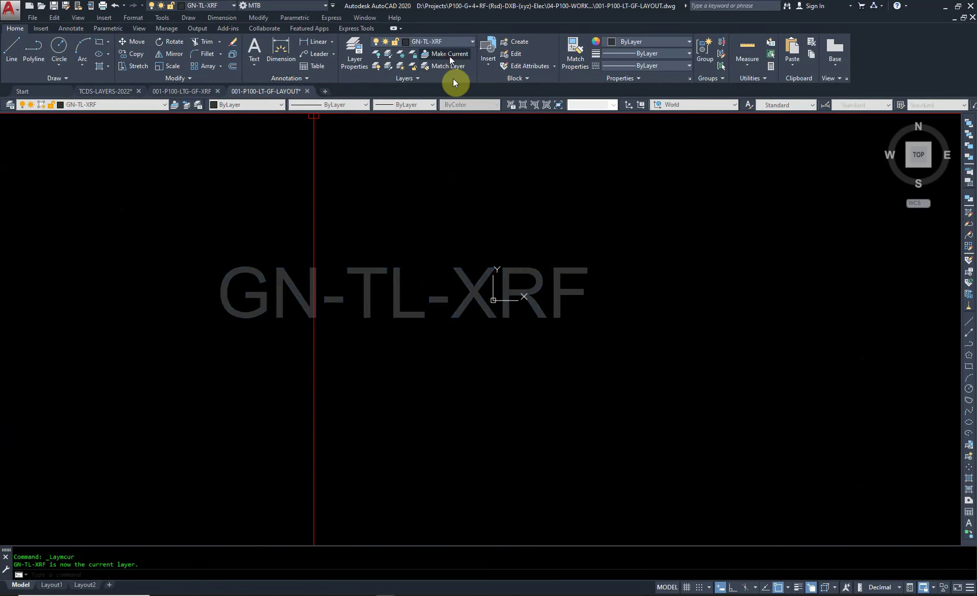
click(360, 270)
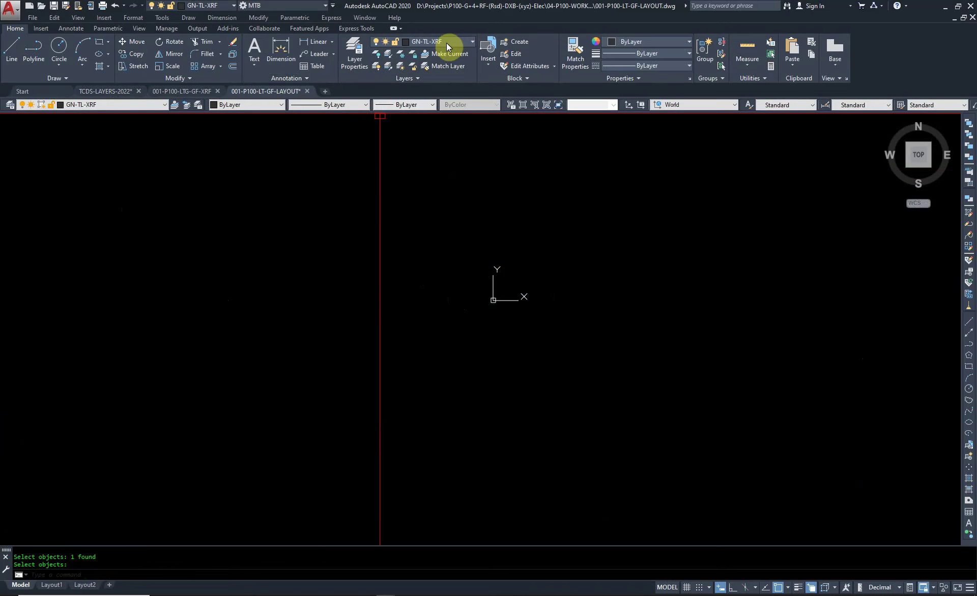
Choose 001-P100-ARC-GF-XRF from the 01-ARC-XRF folder as a DWG reference.
text(xr)
key(Return)
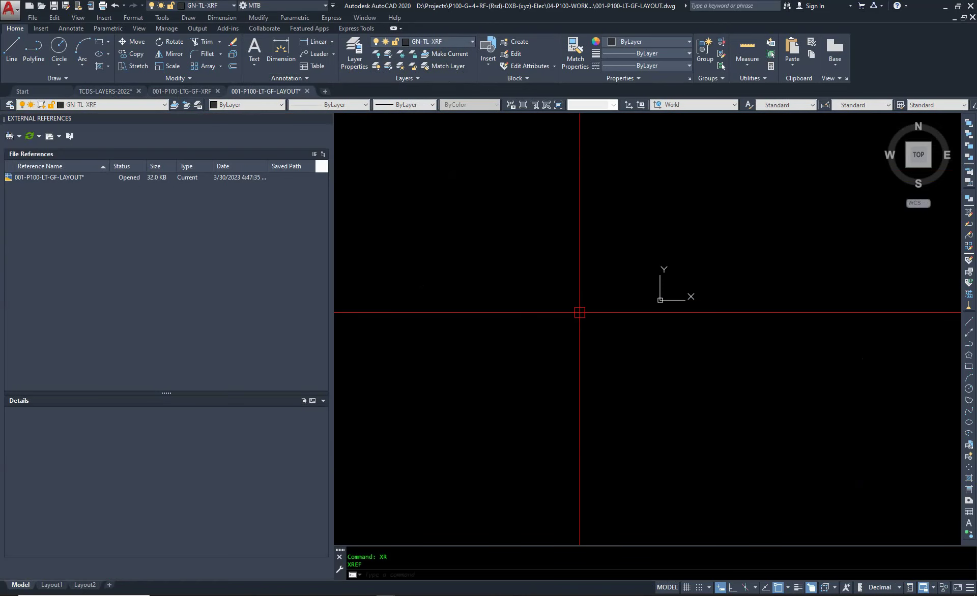
click(10, 136)
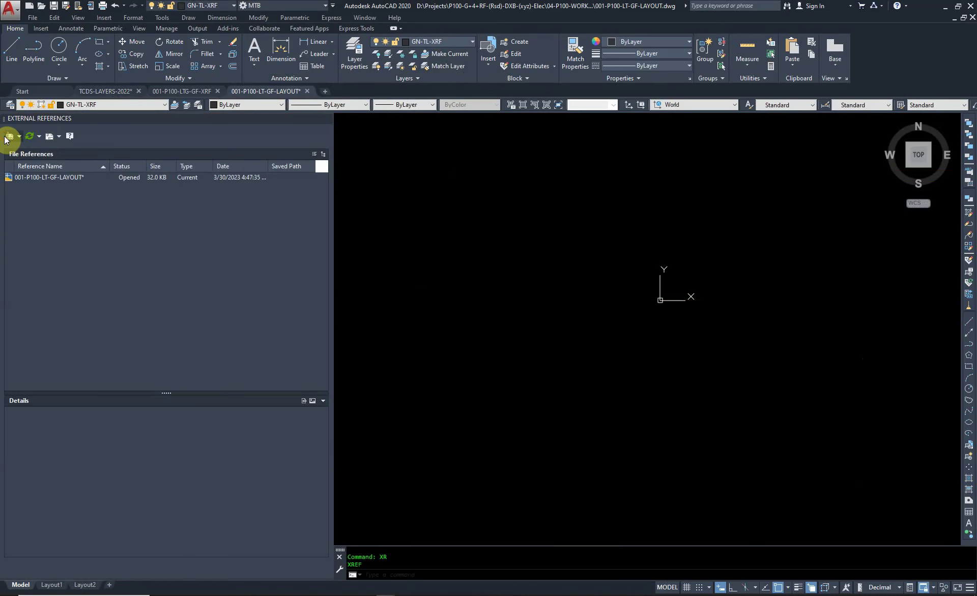
click(620, 234)
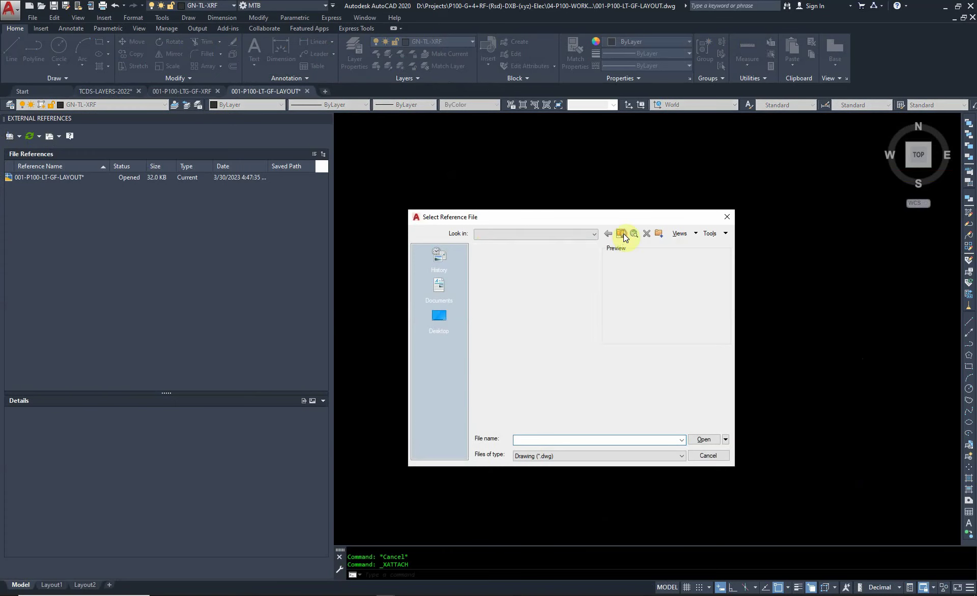
double_click(507, 260)
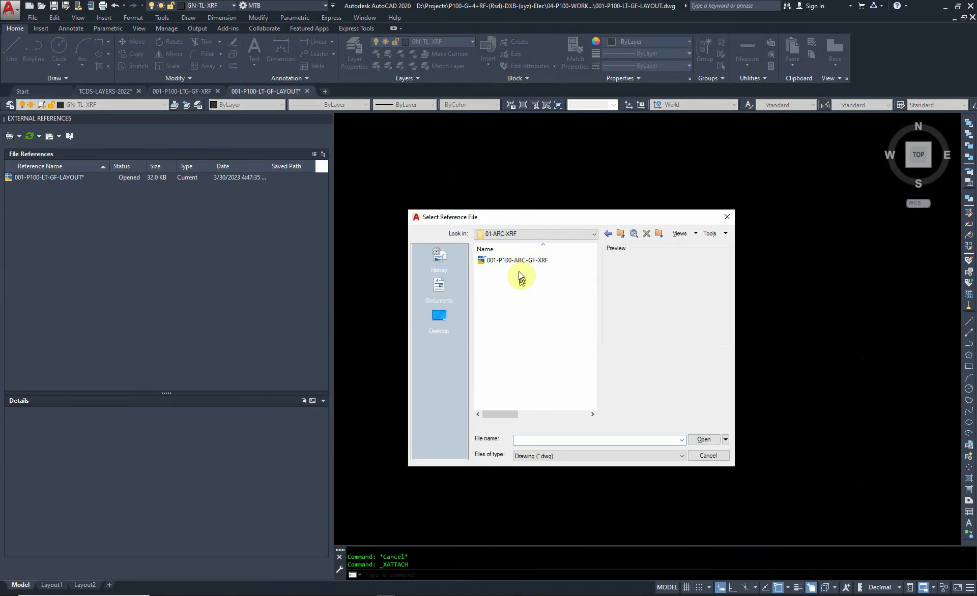
click(518, 261)
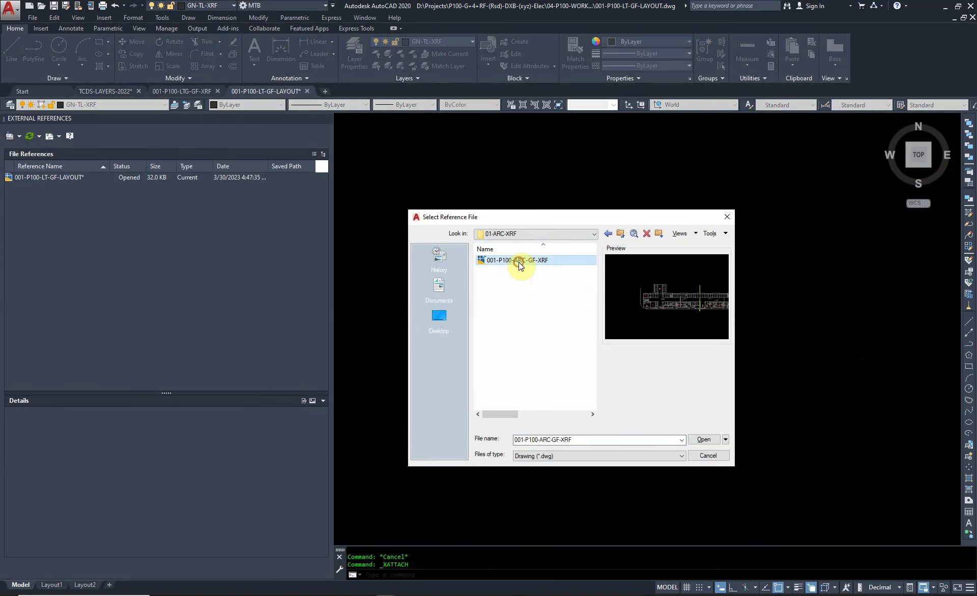
click(696, 438)
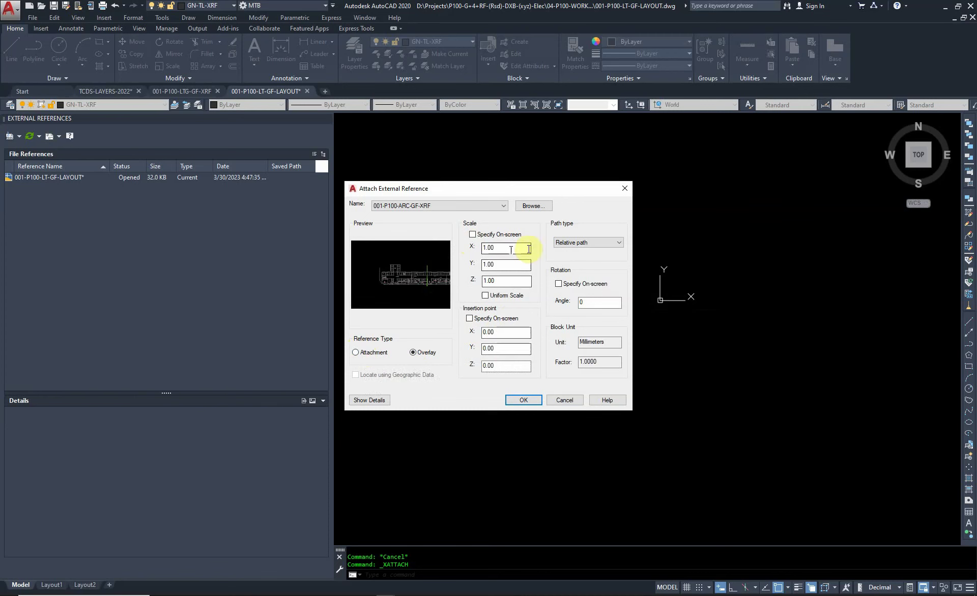
Attach the architectural plan as an overlay, keeping a relative path.
click(590, 241)
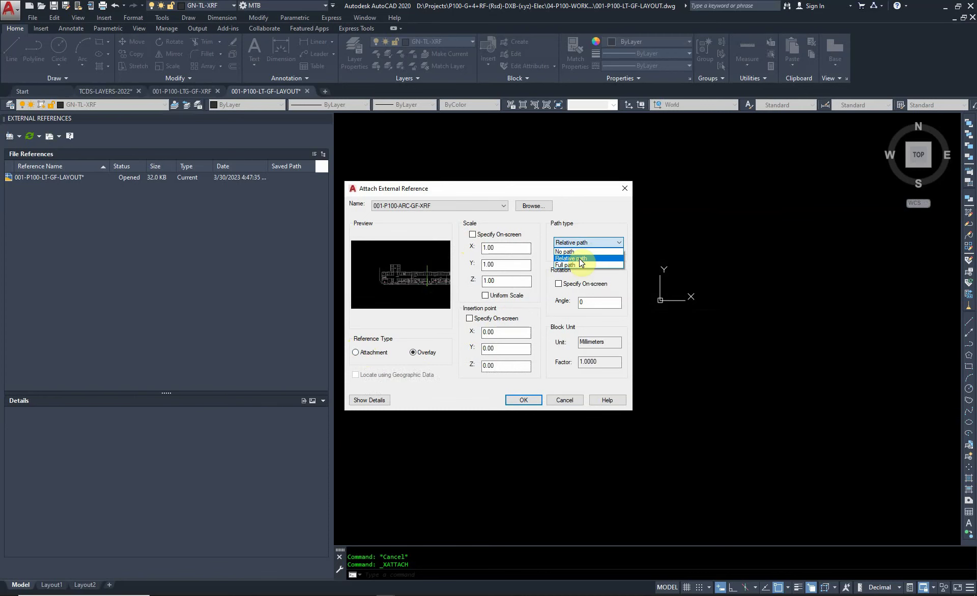
click(580, 260)
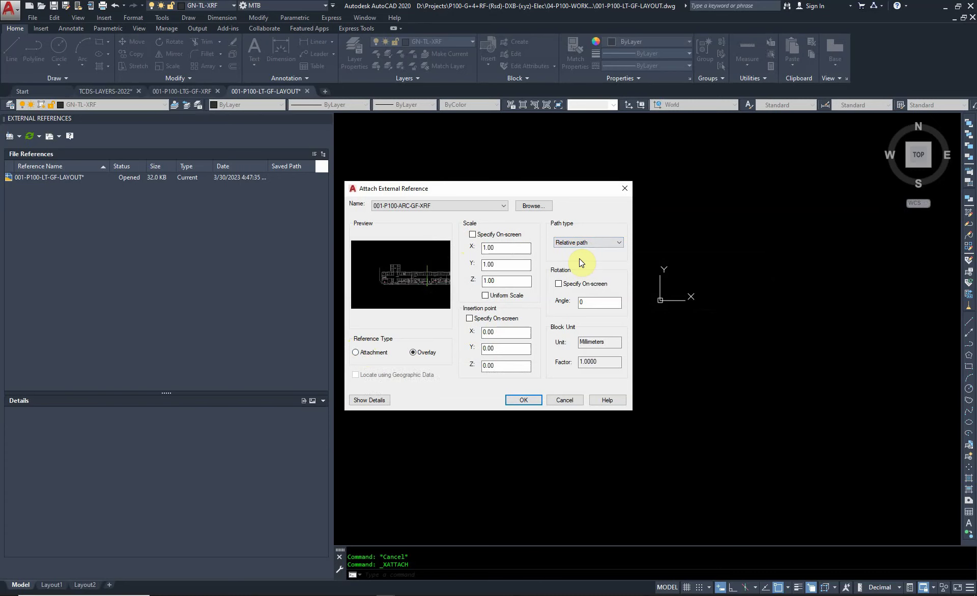
click(517, 404)
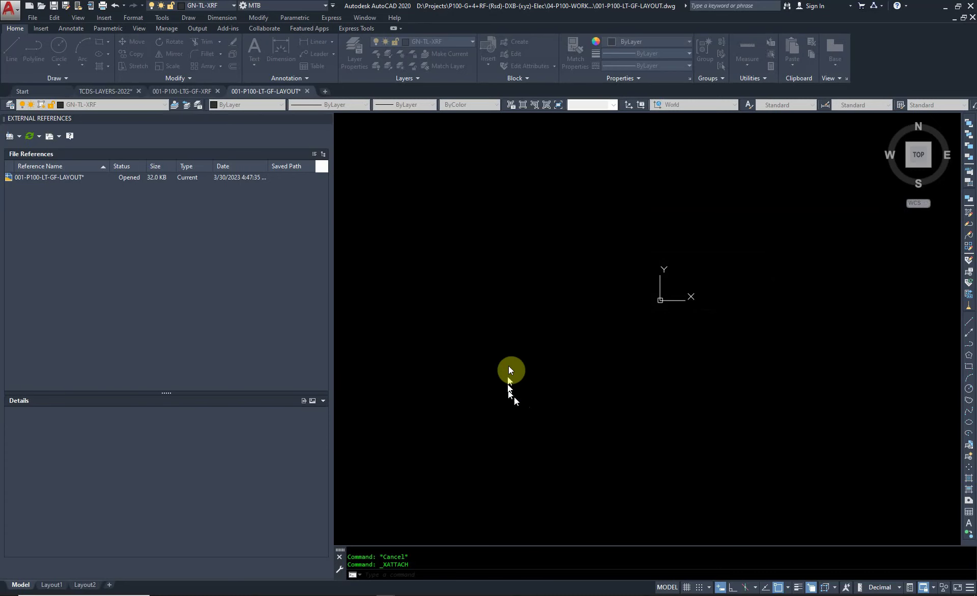
scroll(451, 362, down, 5)
scroll(451, 363, down, 1)
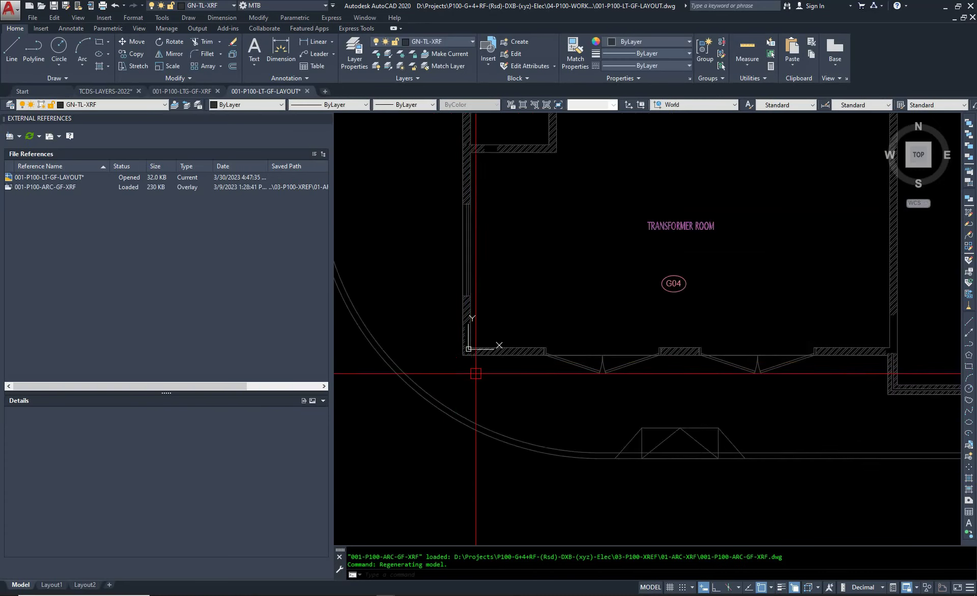
scroll(501, 387, down, 2)
scroll(536, 327, down, 2)
scroll(536, 328, down, 2)
scroll(565, 326, down, 2)
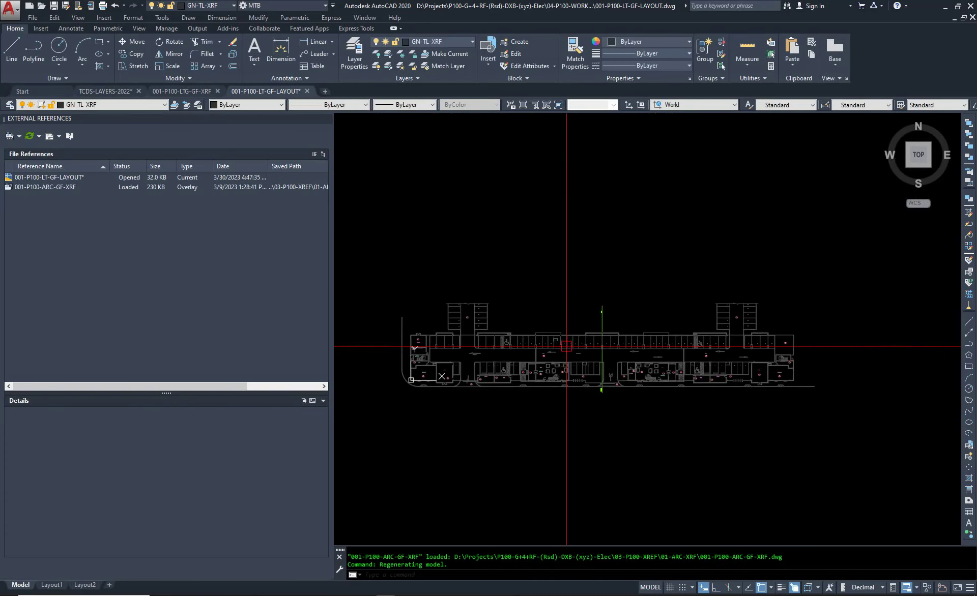
Zoom to the drawing extents.
text(z)
key(Return)
text(e)
key(Return)
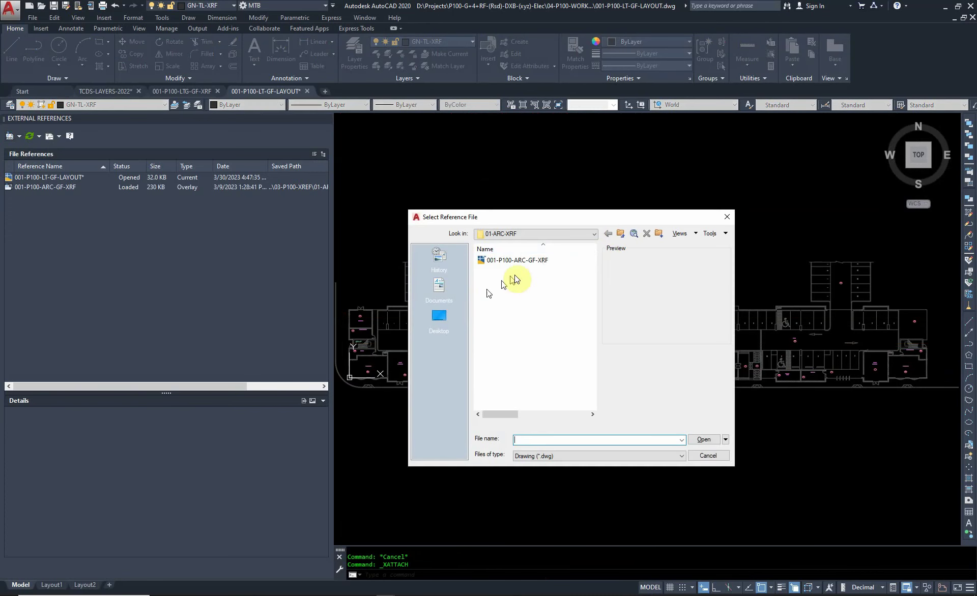
In the 02-STR-XRF folder, rename the first-floor slab file to 003-P100-STR-FF-SLB-XRF.
click(620, 233)
double_click(516, 270)
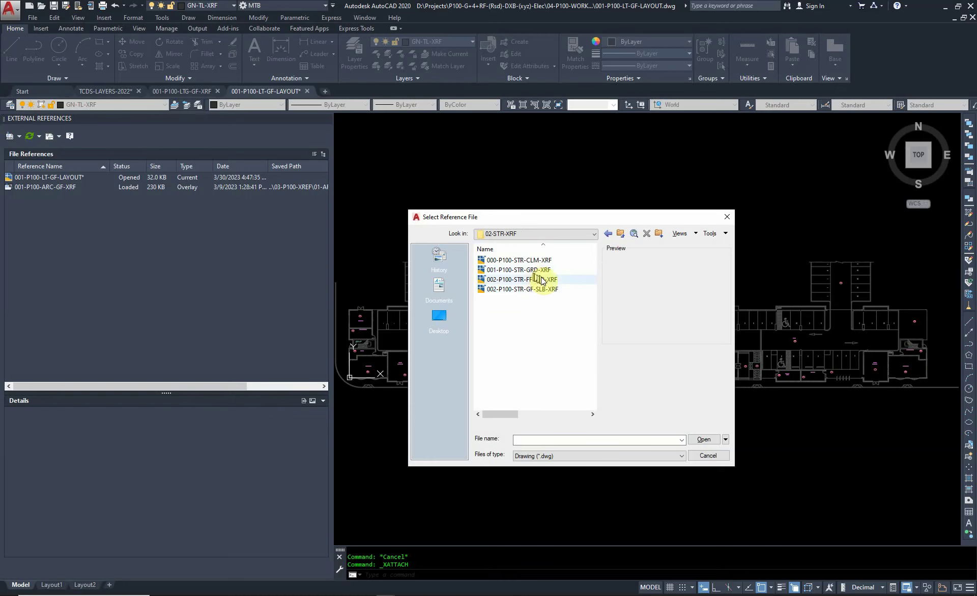
click(541, 285)
shift+click(537, 261)
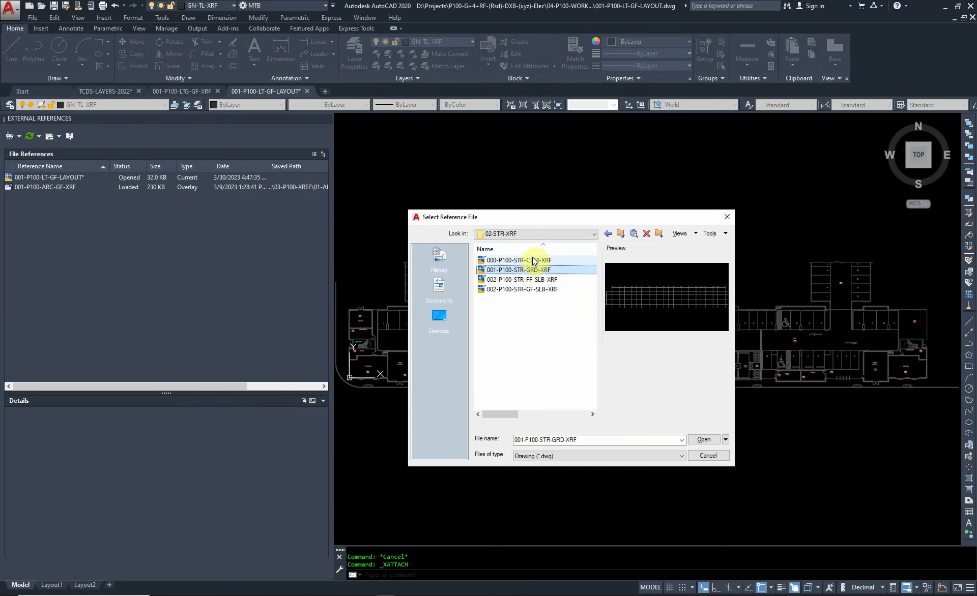
ctrl+click(543, 281)
ctrl+click(539, 292)
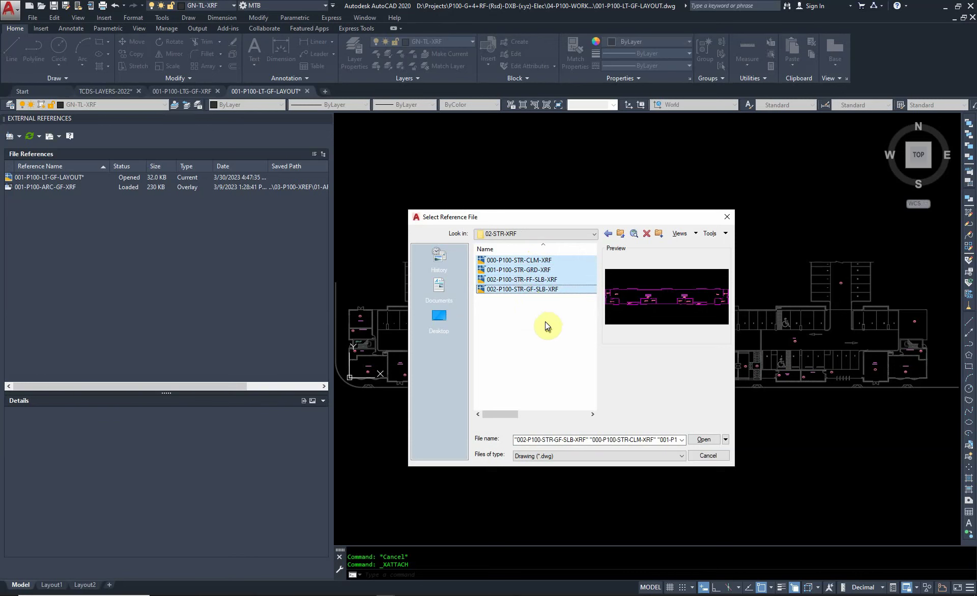
click(511, 317)
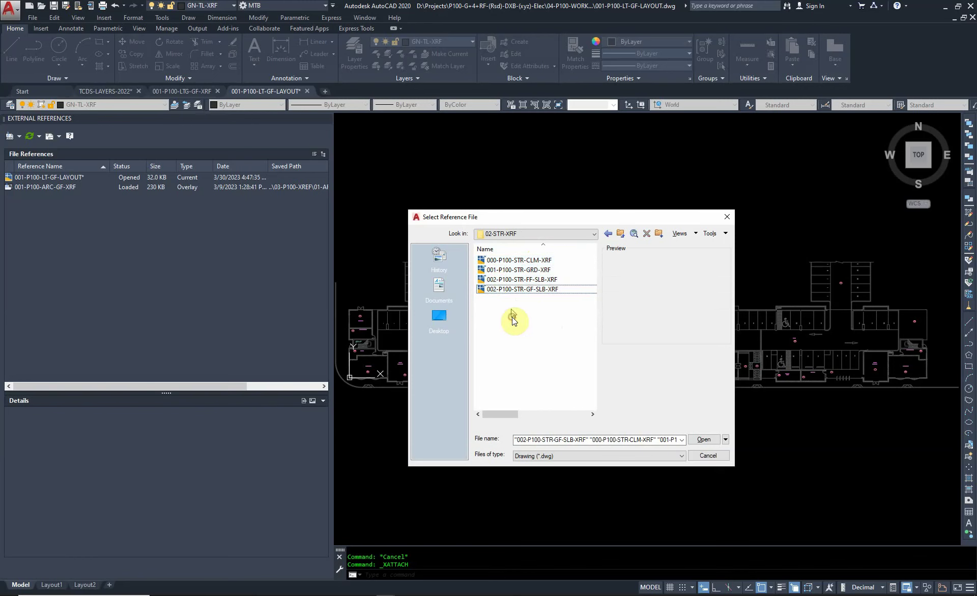
click(493, 280)
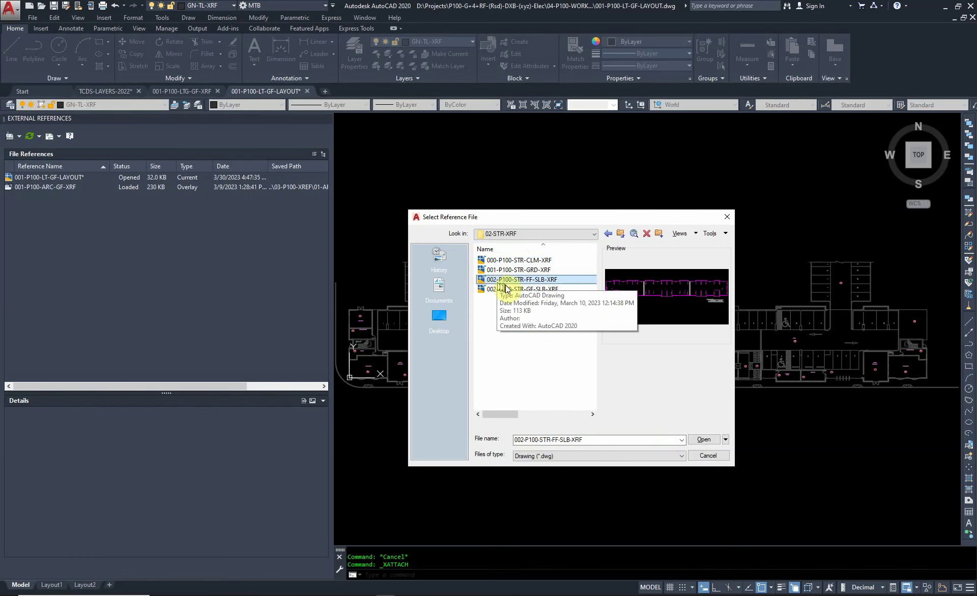
click(493, 279)
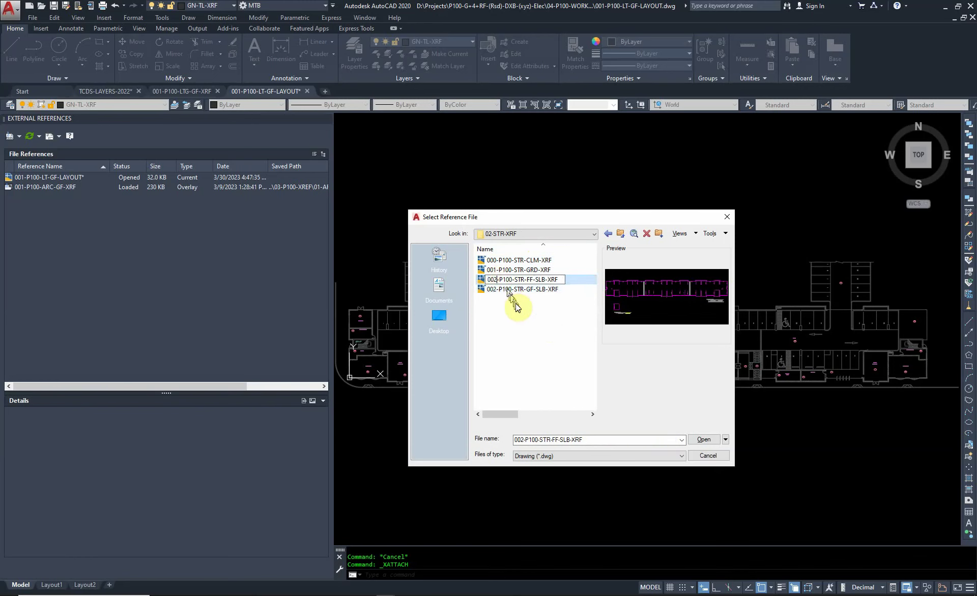
text(003-P100-STR-FF-SLB-XRF)
key(Return)
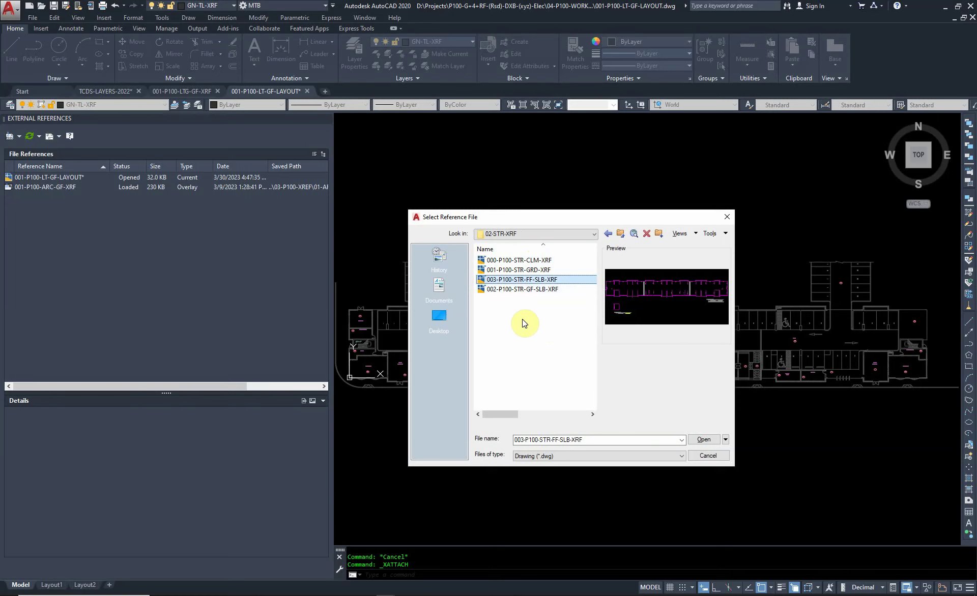
Refresh the folder listing and overlay 003-P100-STR-FF-SLB-XRF onto the layout.
right_click(522, 323)
click(554, 361)
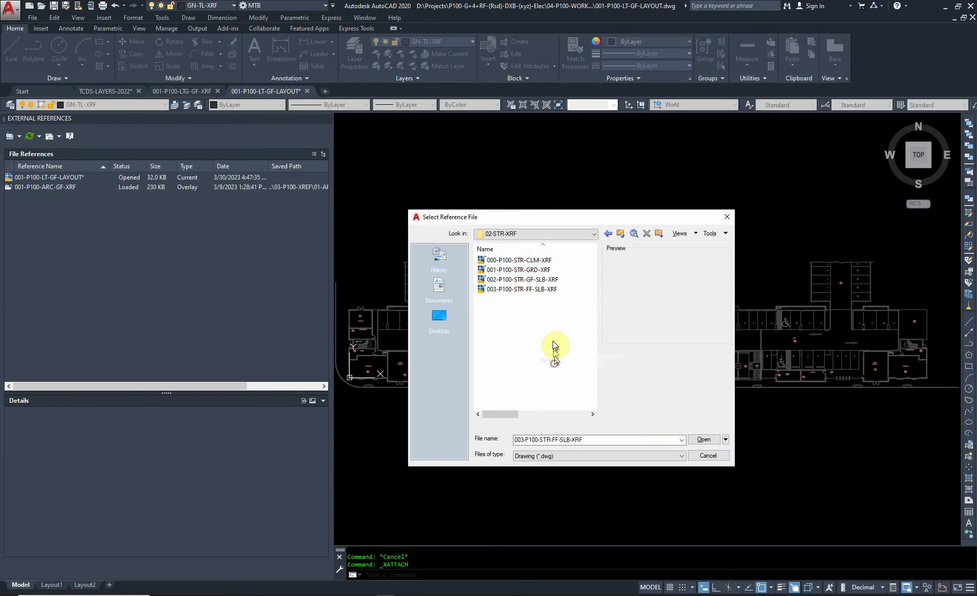
drag(559, 344, 490, 249)
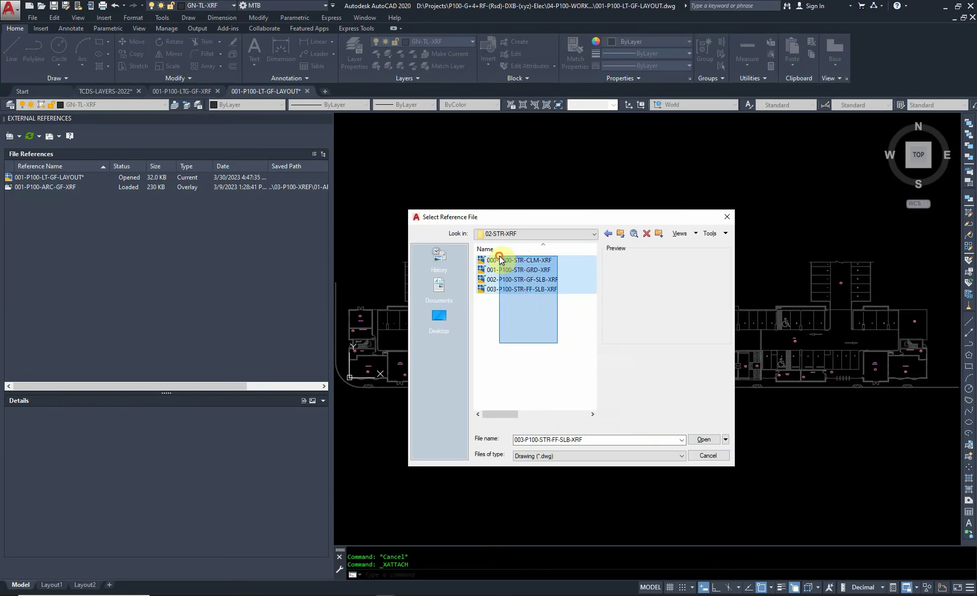
click(711, 444)
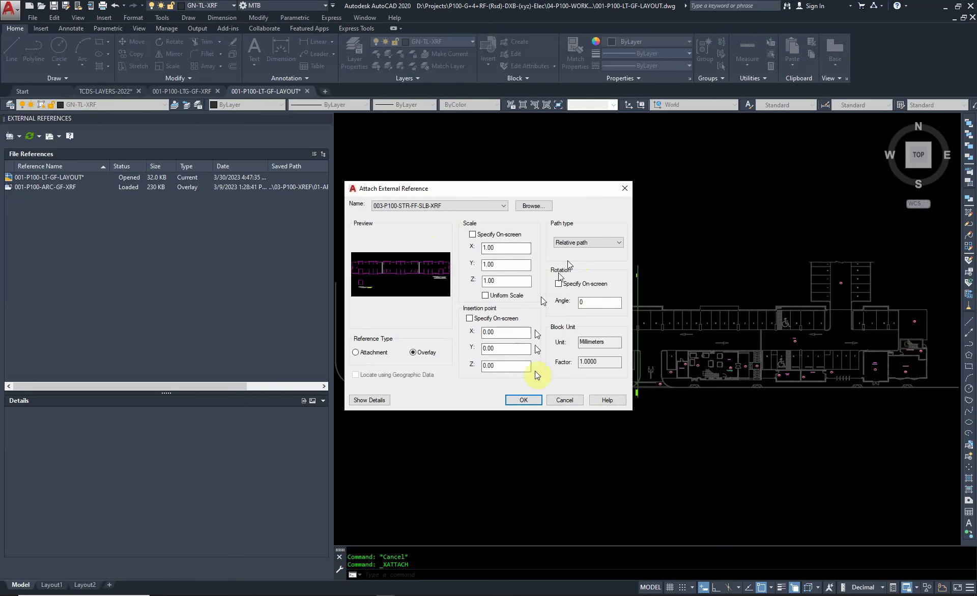
click(523, 400)
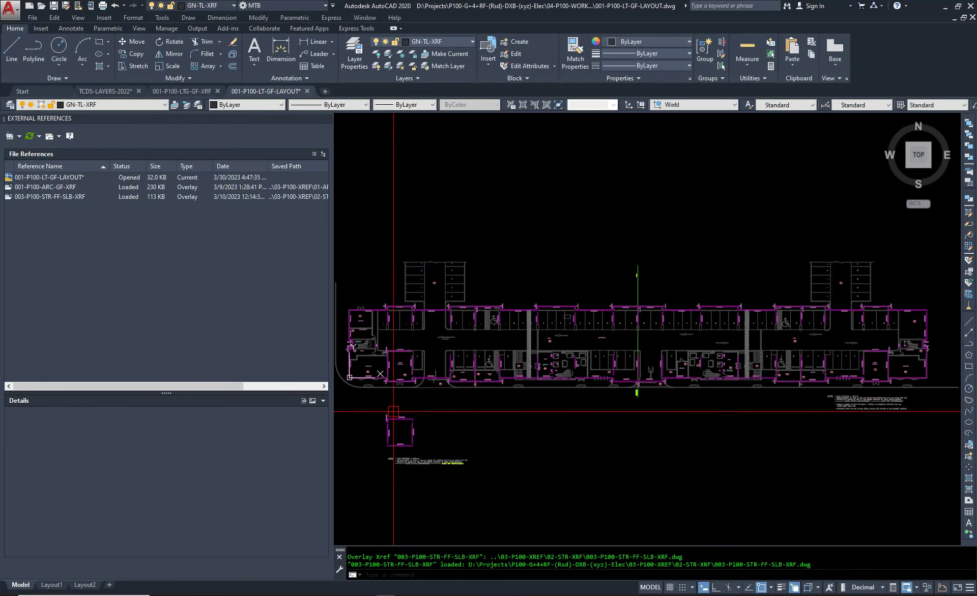
scroll(638, 285, down, 4)
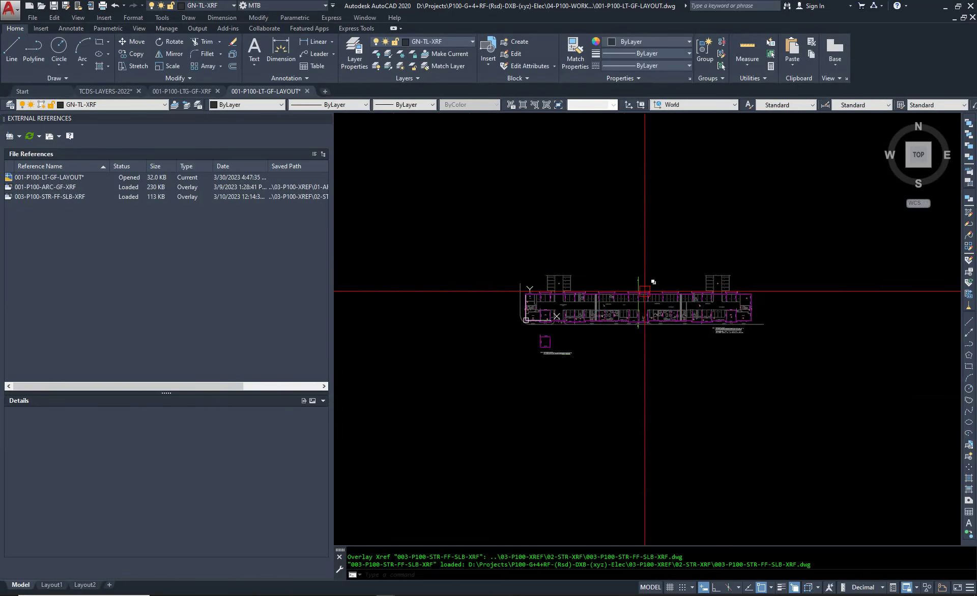
Overlay the column drawing 000-P100-STR-CLM-XRF.
click(9, 136)
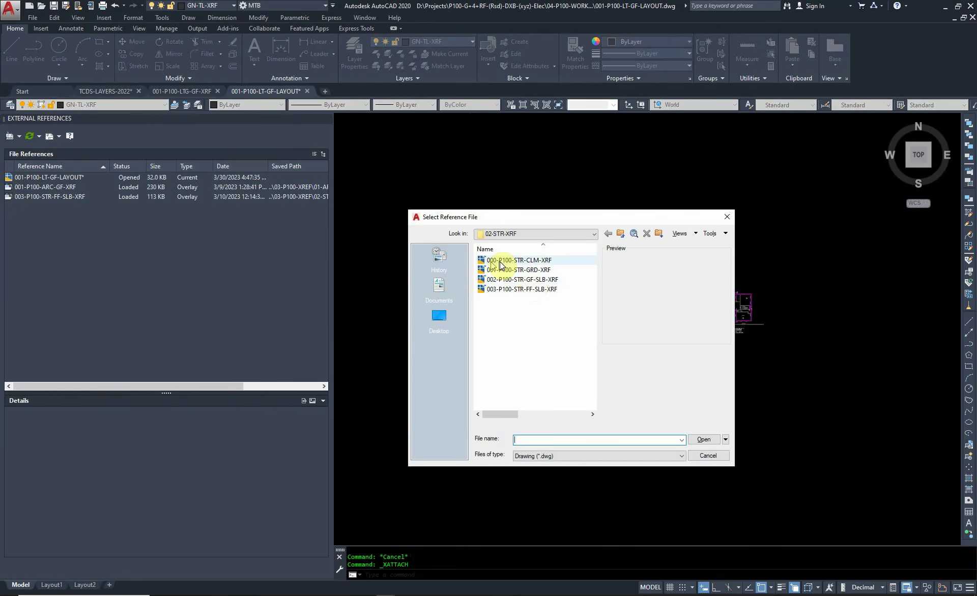
click(516, 269)
double_click(516, 264)
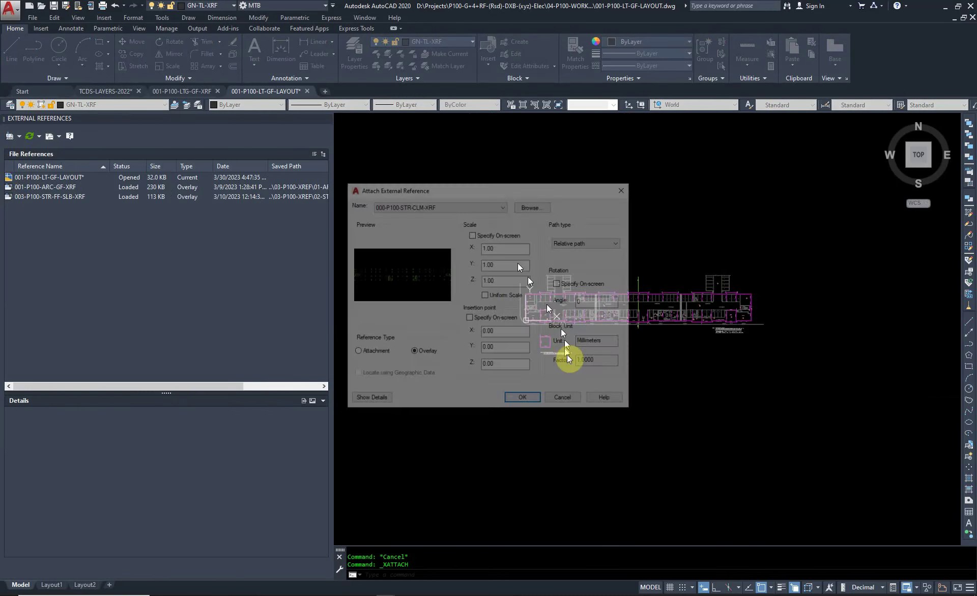
click(531, 399)
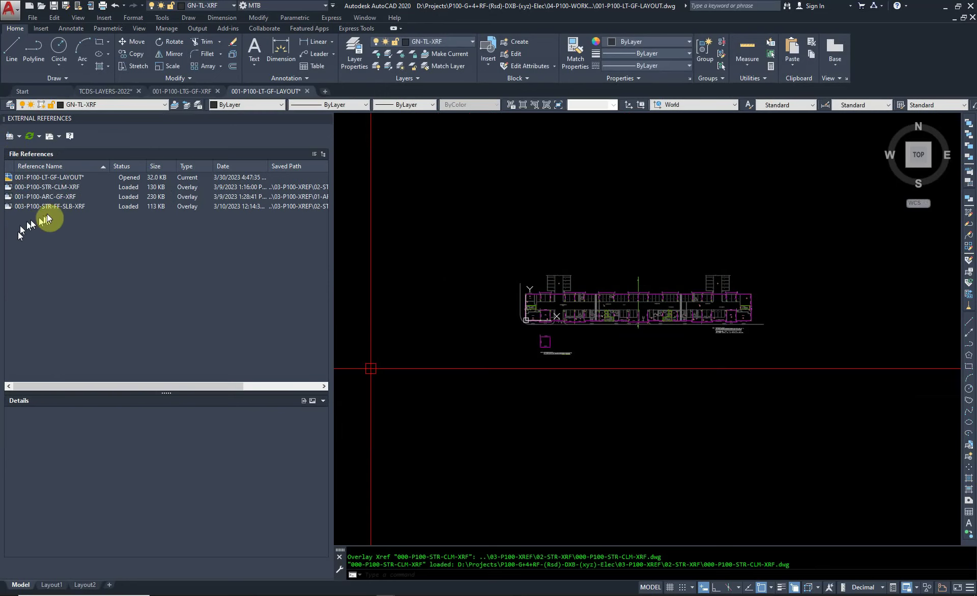
Overlay the grid drawing 001-P100-STR-GRD-XRF.
click(9, 136)
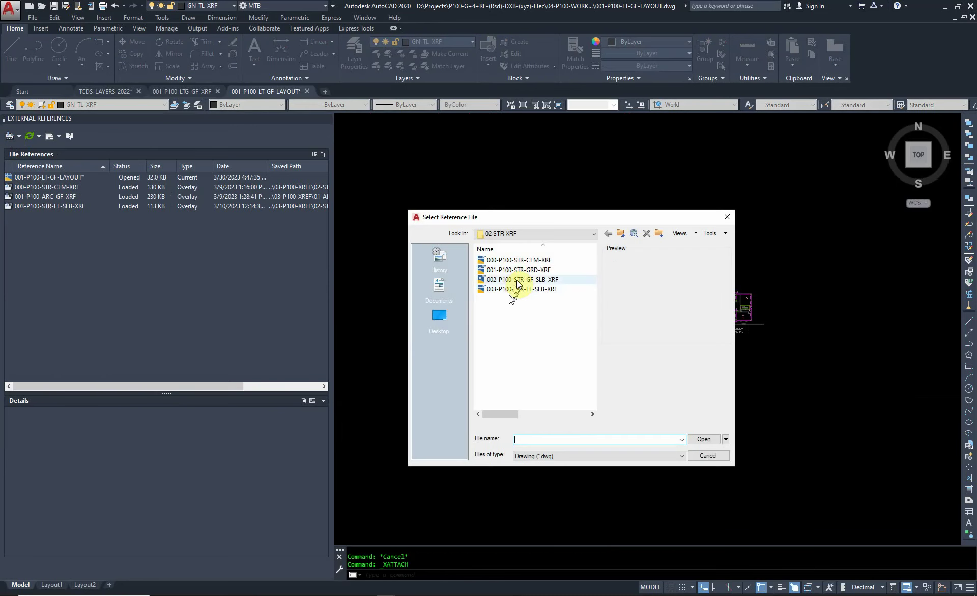
click(511, 271)
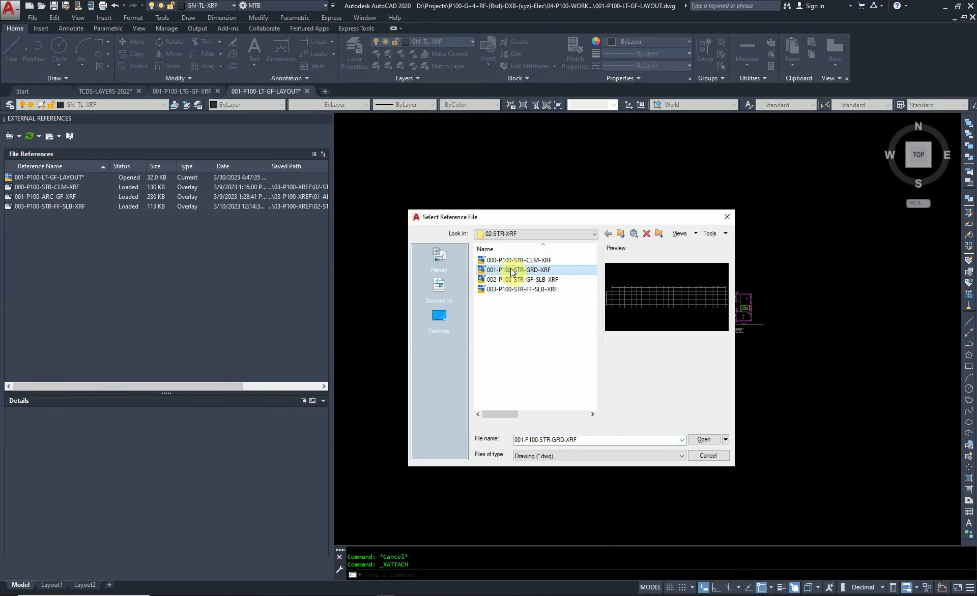
click(710, 440)
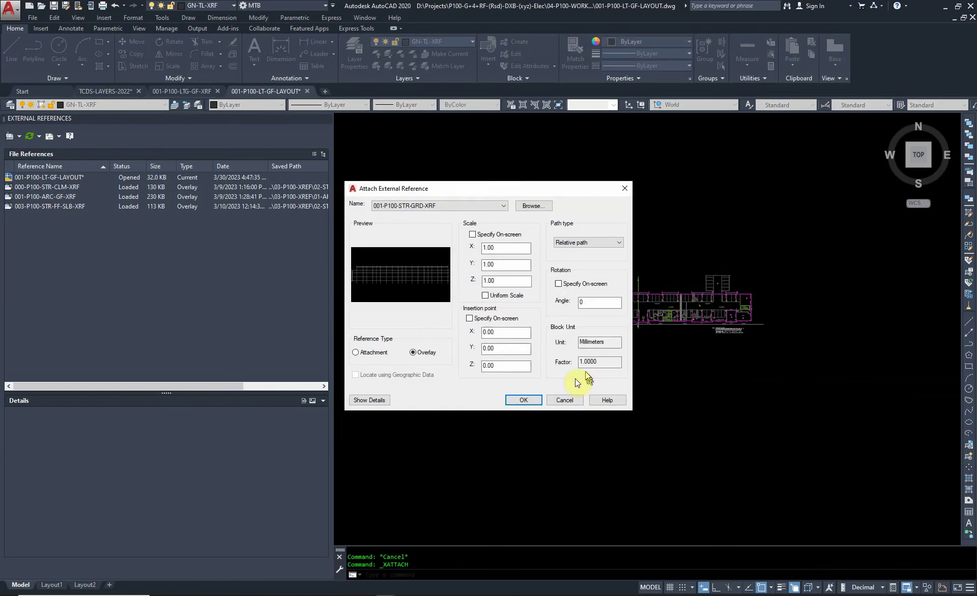
click(526, 400)
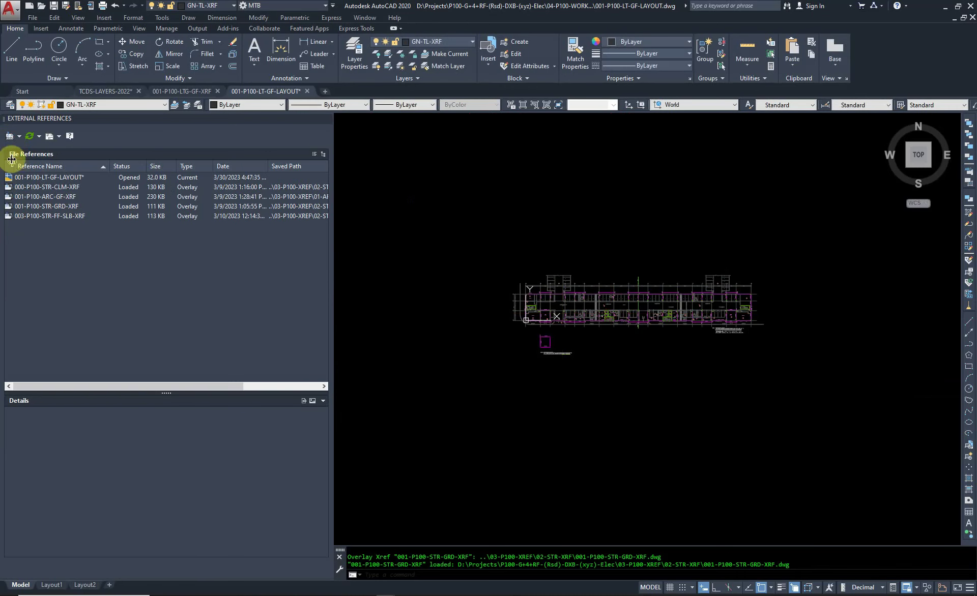
Overlay the ground-floor slab drawing 002-P100-STR-GF-SLB-XRF.
click(9, 137)
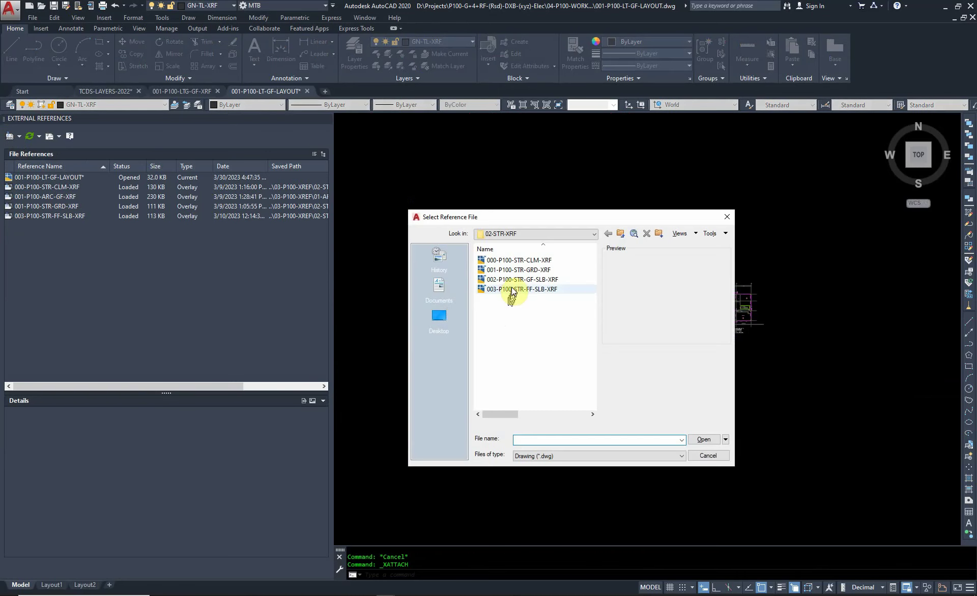
click(514, 280)
click(701, 439)
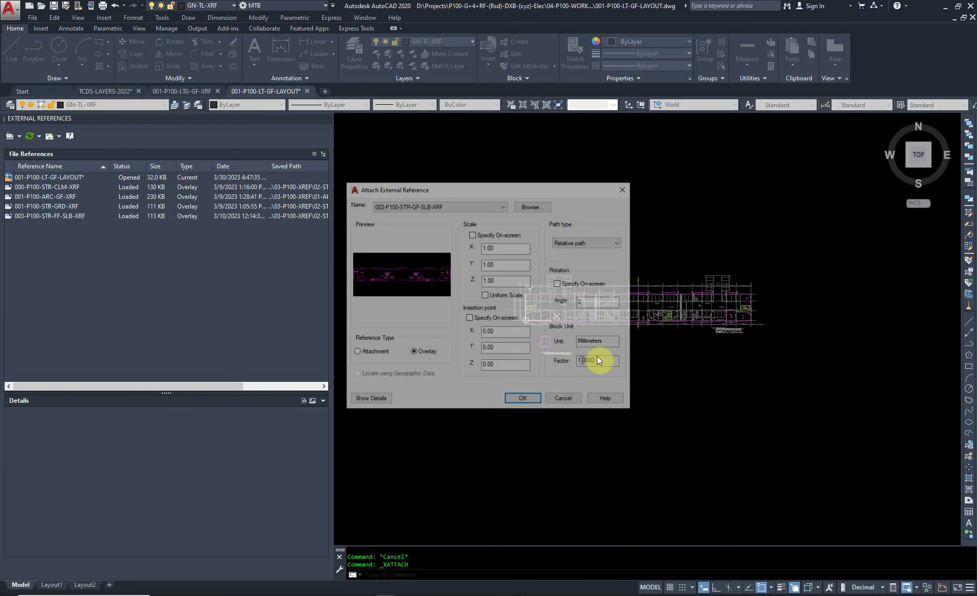
click(530, 402)
scroll(589, 285, up, 5)
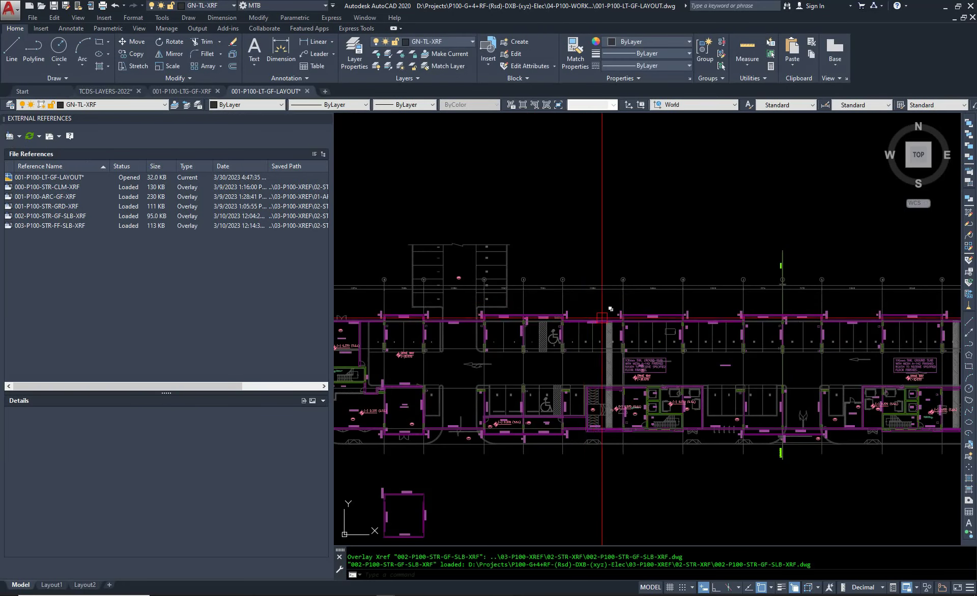
scroll(599, 318, up, 10)
scroll(599, 318, down, 3)
scroll(600, 319, down, 5)
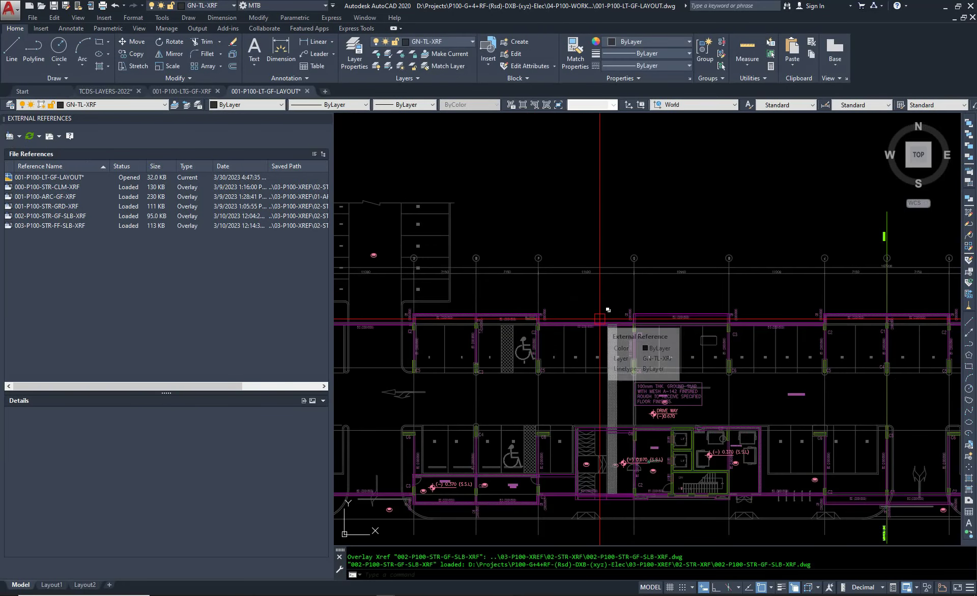
Pick the air-conditioning ground-floor drawing from 03-AC-XRF for attaching.
click(9, 137)
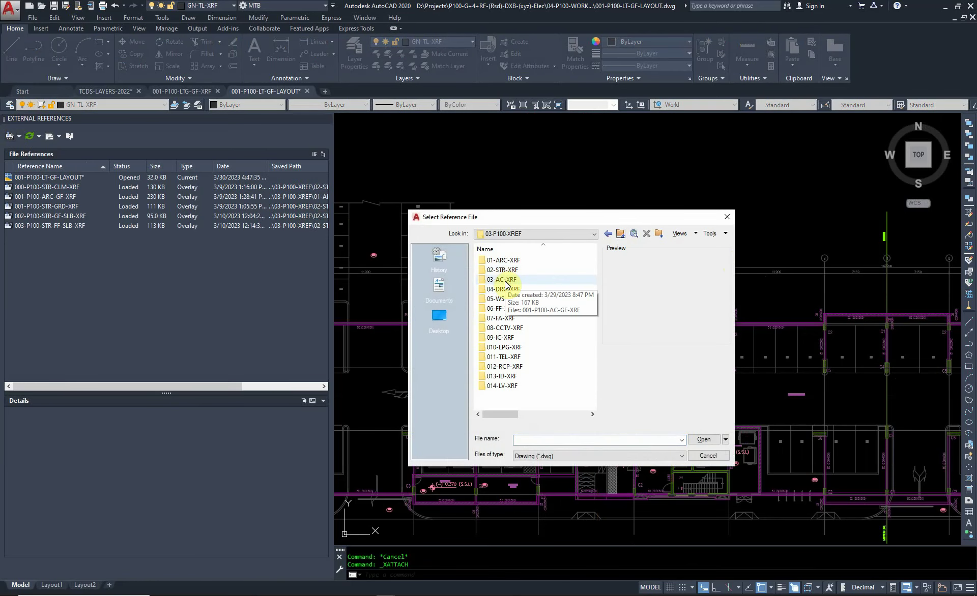
double_click(504, 281)
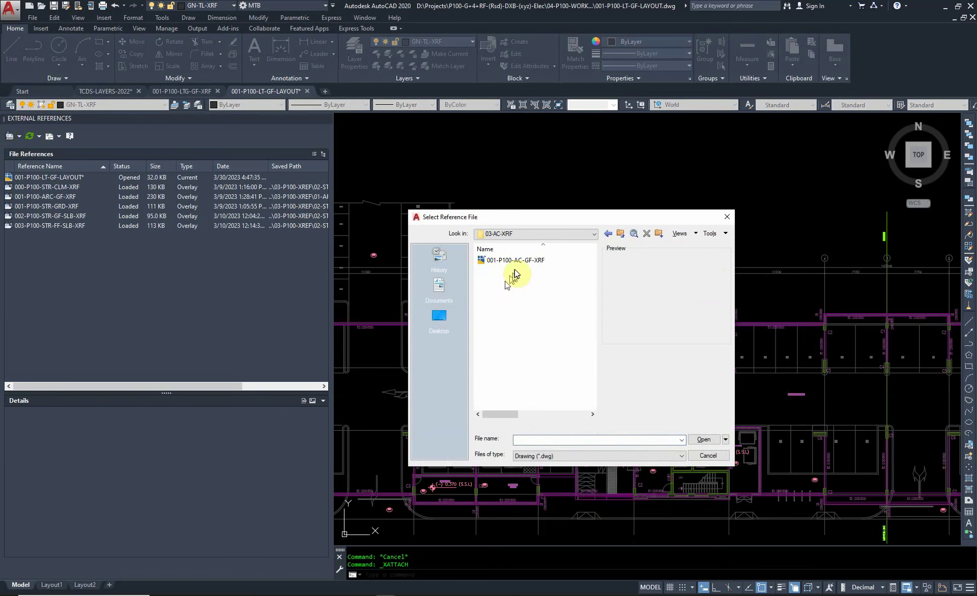
click(517, 260)
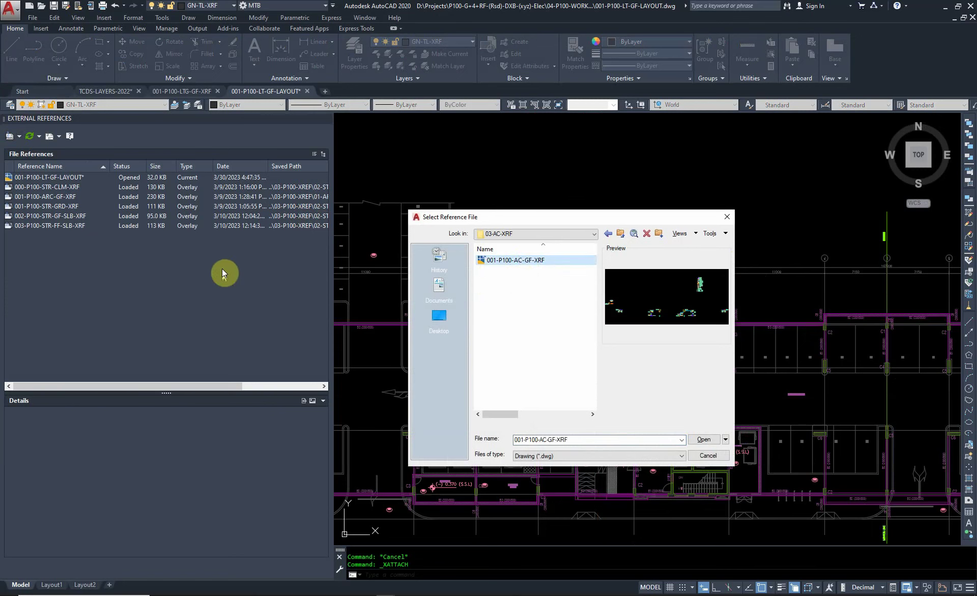
click(710, 446)
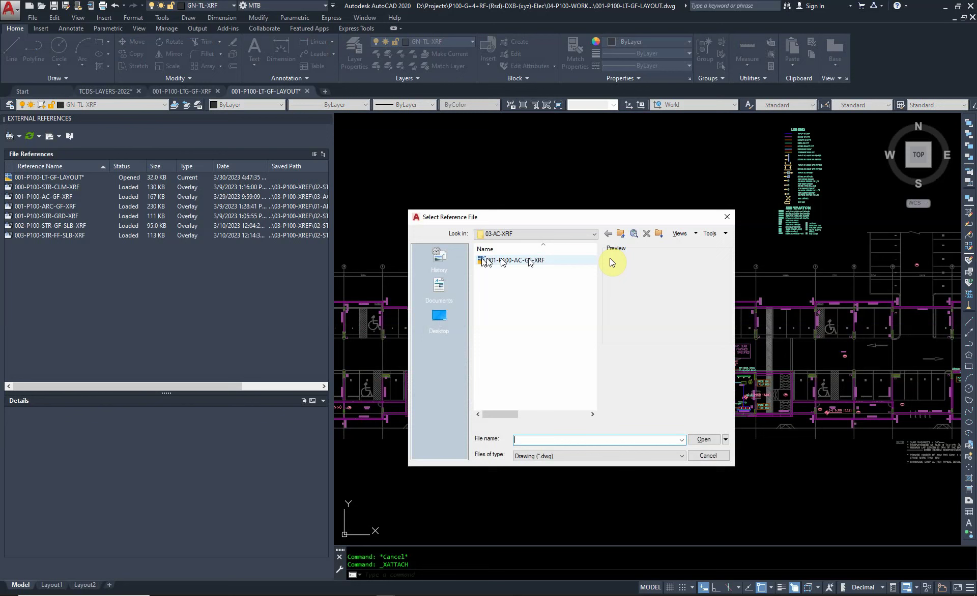
click(620, 234)
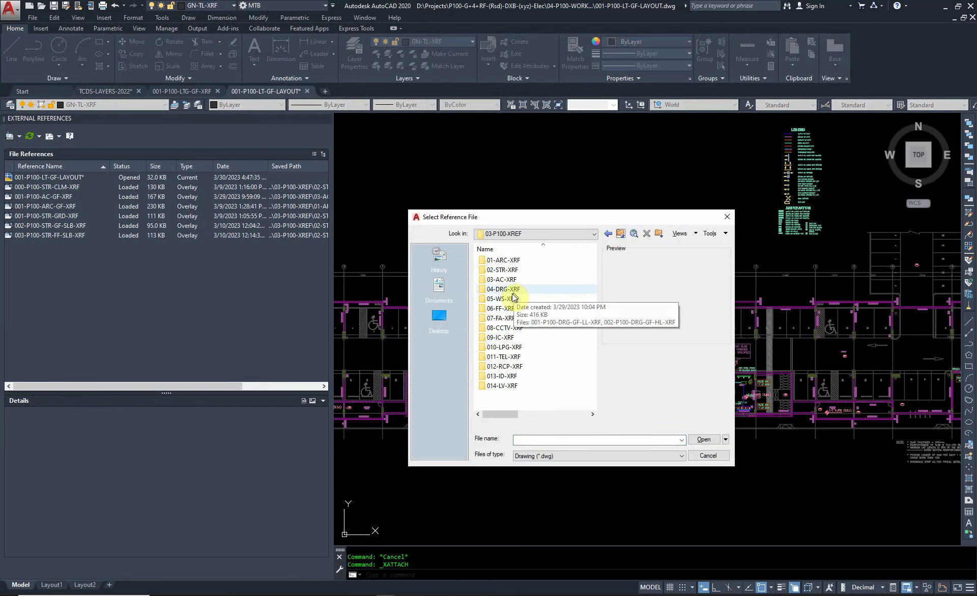
mouse_move(500, 298)
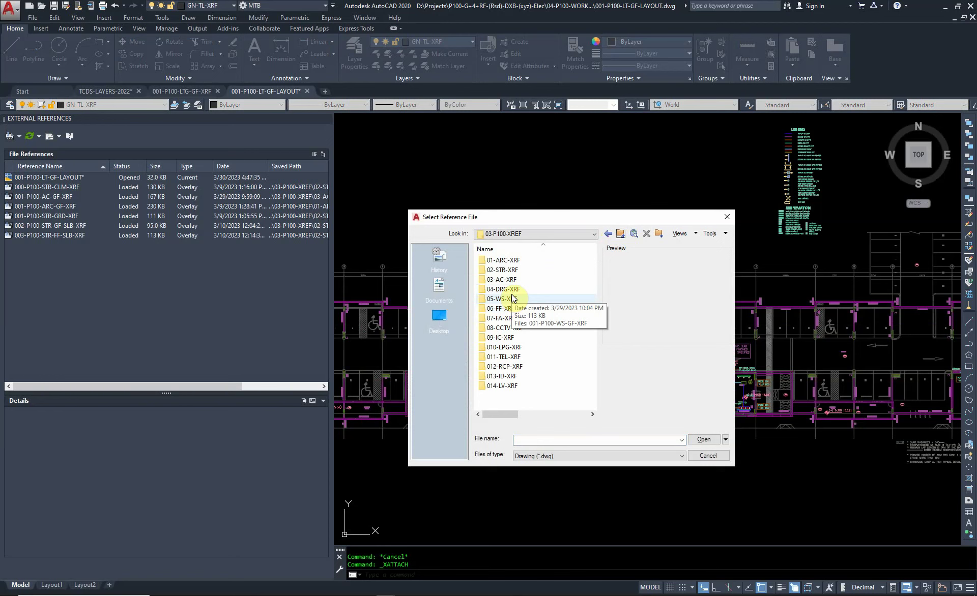
Overlay 001-P100-FF-GF-XRF from the 06-FF-XRF folder.
double_click(509, 308)
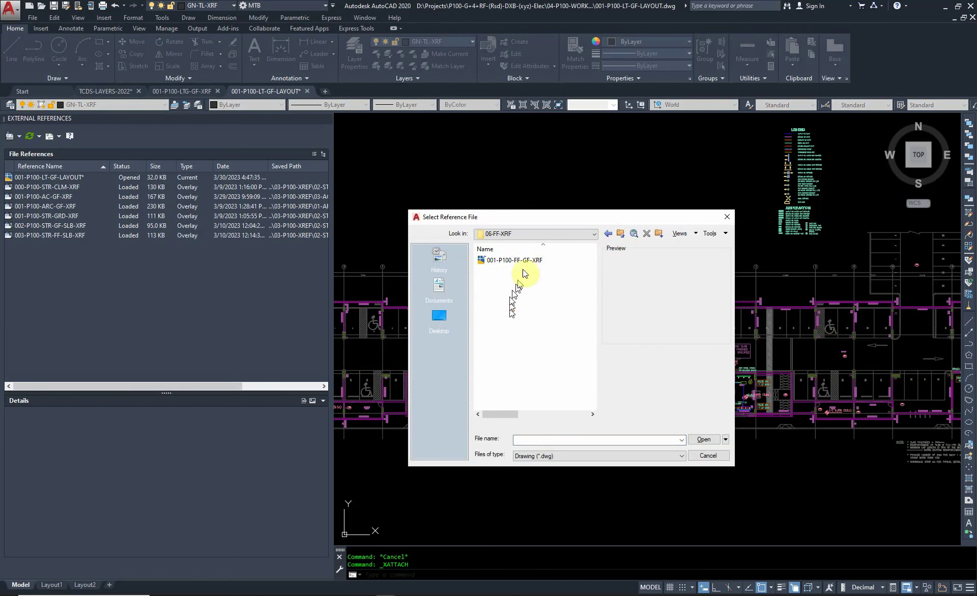
click(513, 261)
click(704, 440)
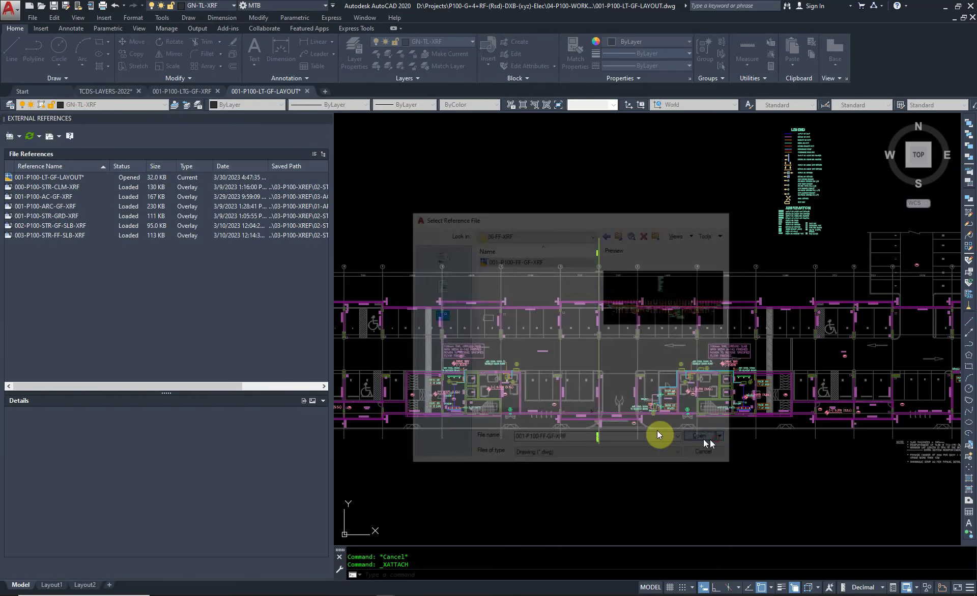
click(519, 399)
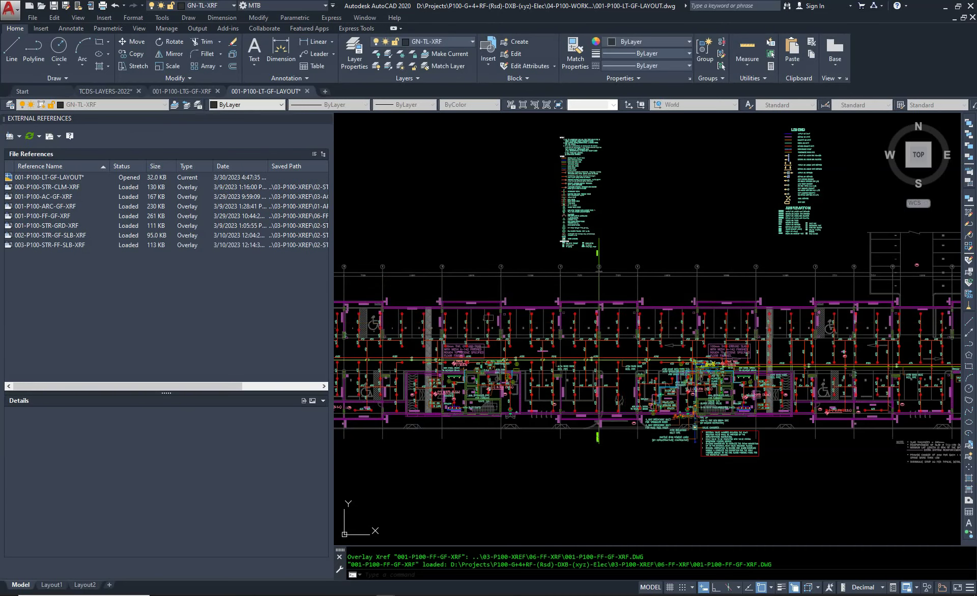
middle_drag(445, 347, 647, 318)
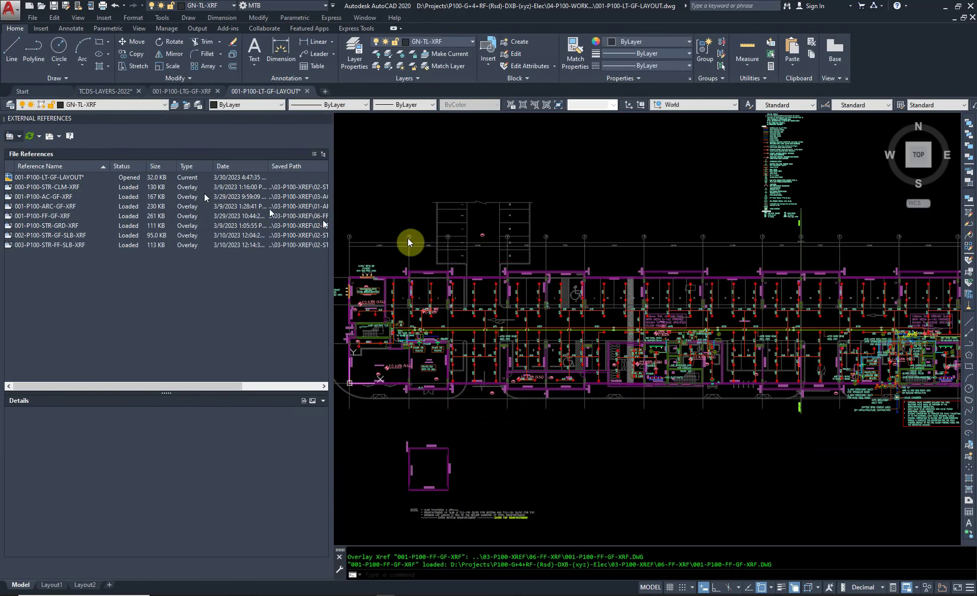
Overlay 001-P100-CCTV-GF-XRF from the 08-CCTV-XRF folder.
click(621, 233)
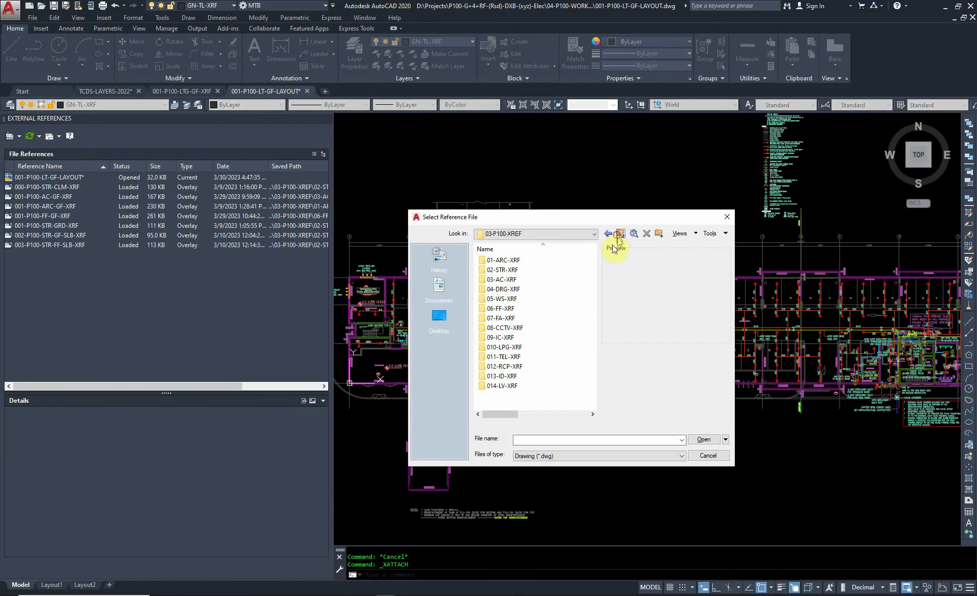
double_click(519, 328)
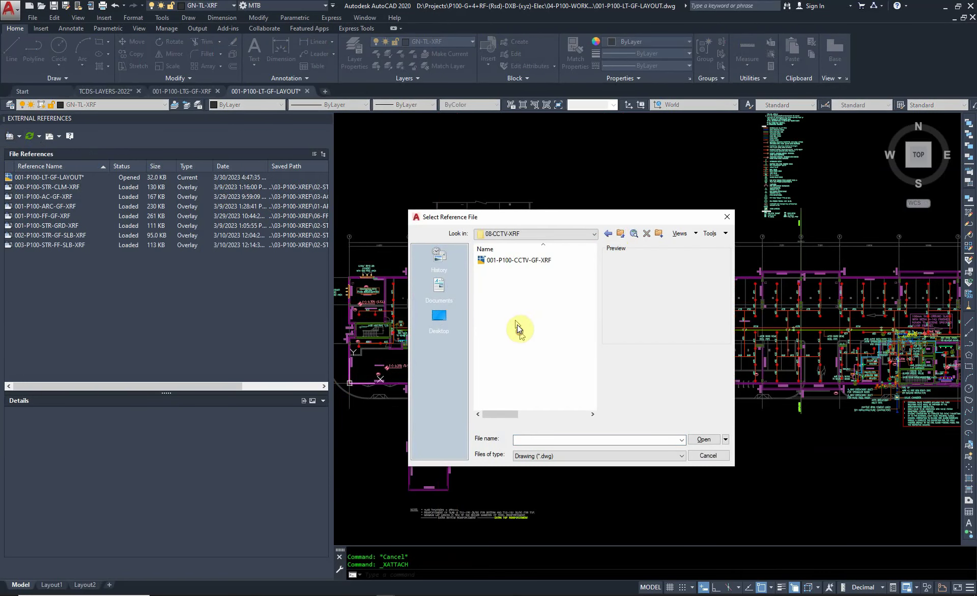
click(503, 263)
click(700, 440)
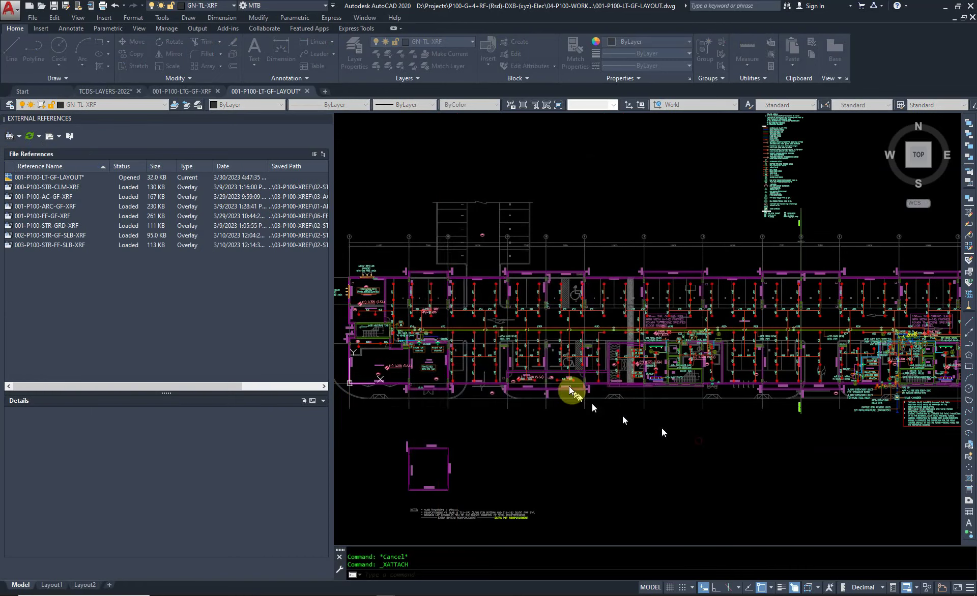
click(516, 400)
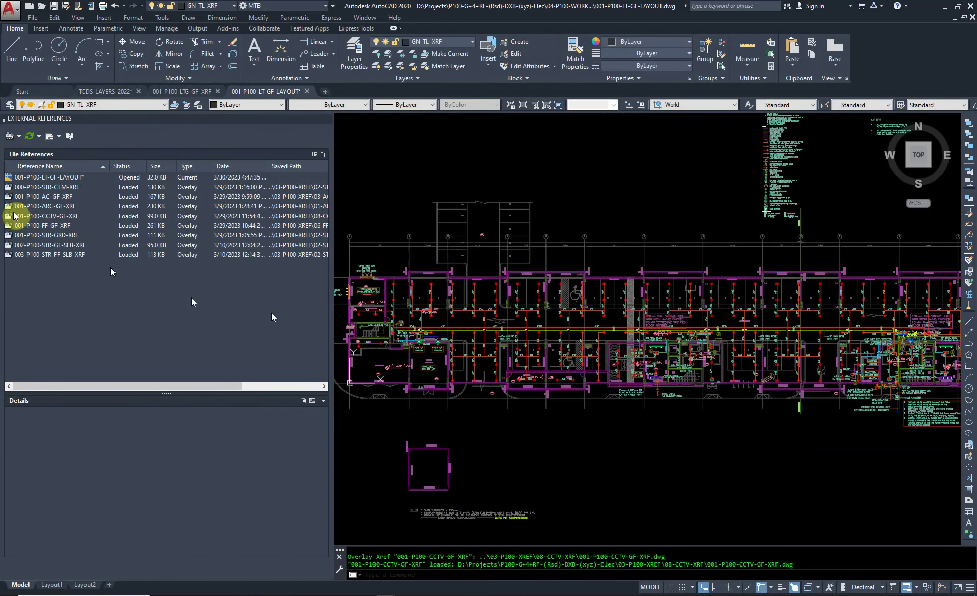
Overlay 001-P100-IC-GF-XRF from the 09-IC-XRF folder.
click(9, 136)
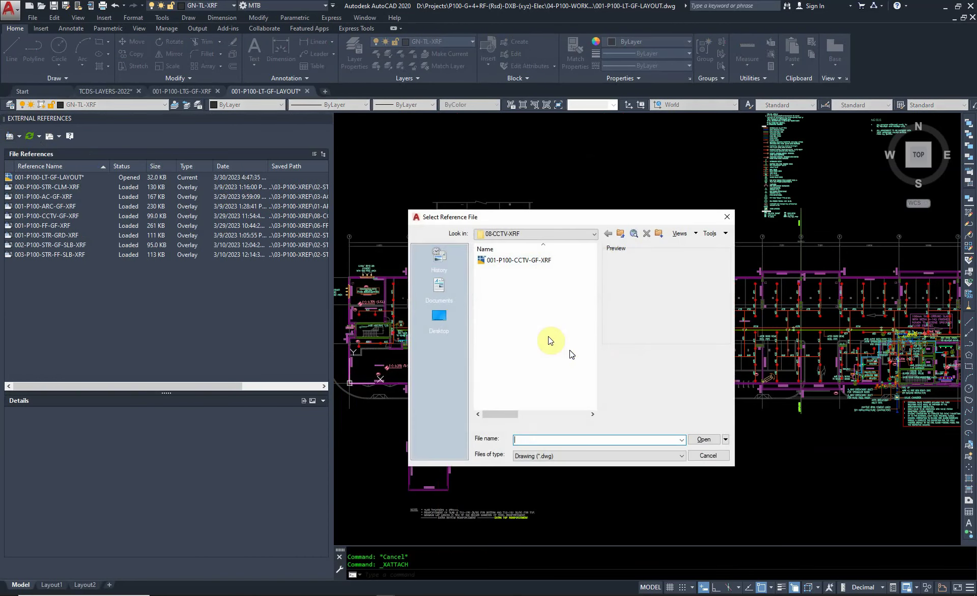
click(616, 235)
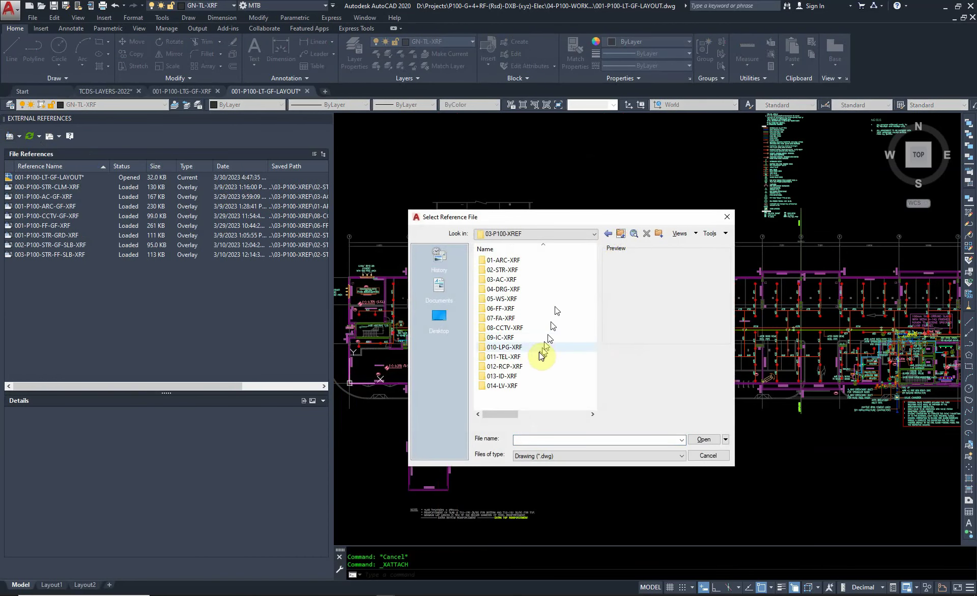
click(517, 338)
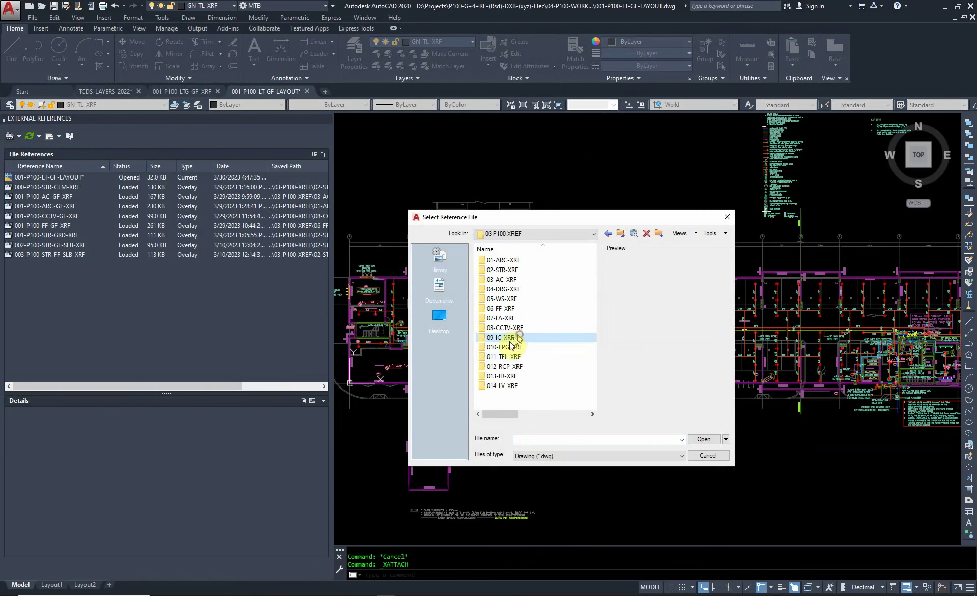
click(704, 439)
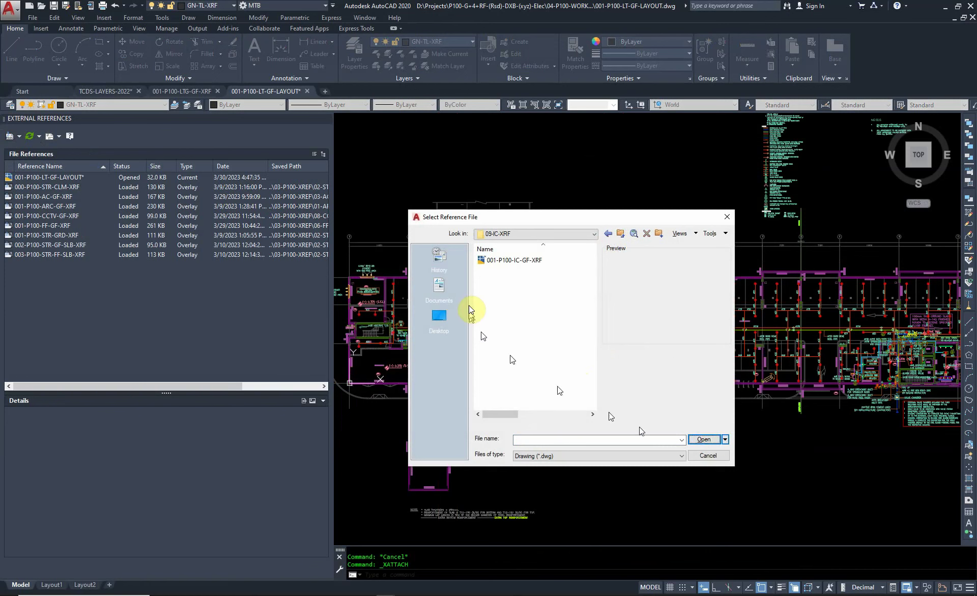
click(619, 235)
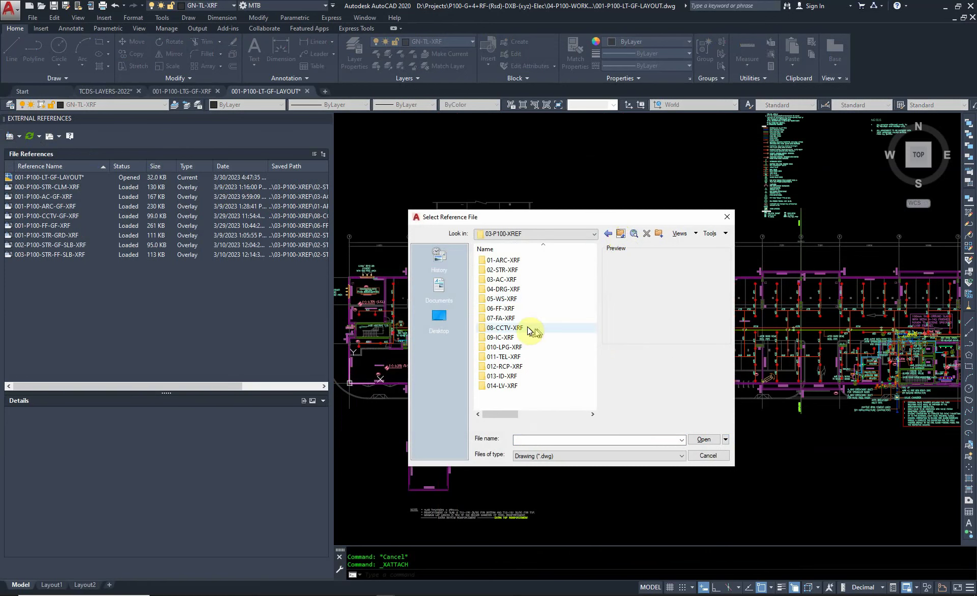
click(517, 338)
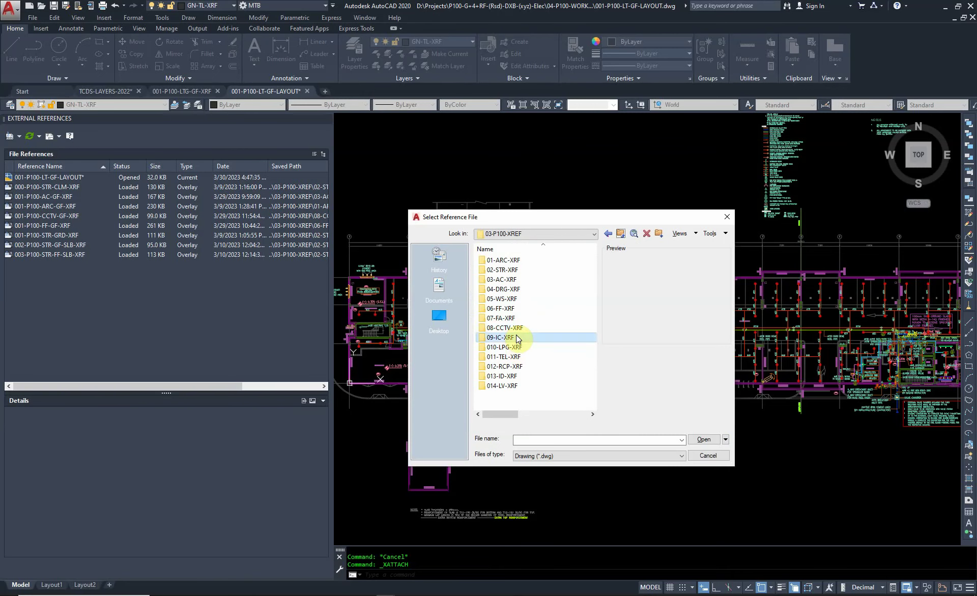
double_click(518, 339)
double_click(511, 264)
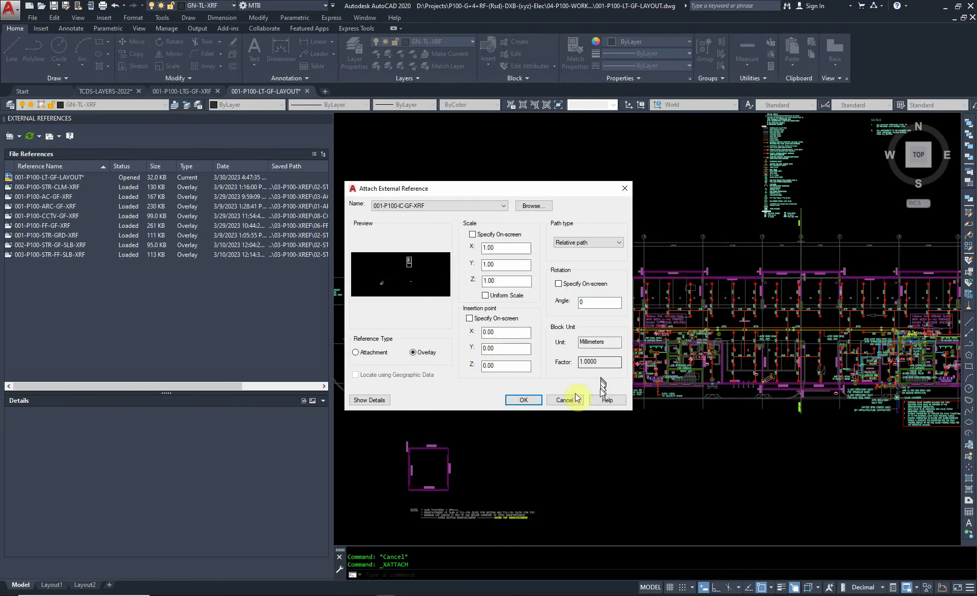
click(524, 400)
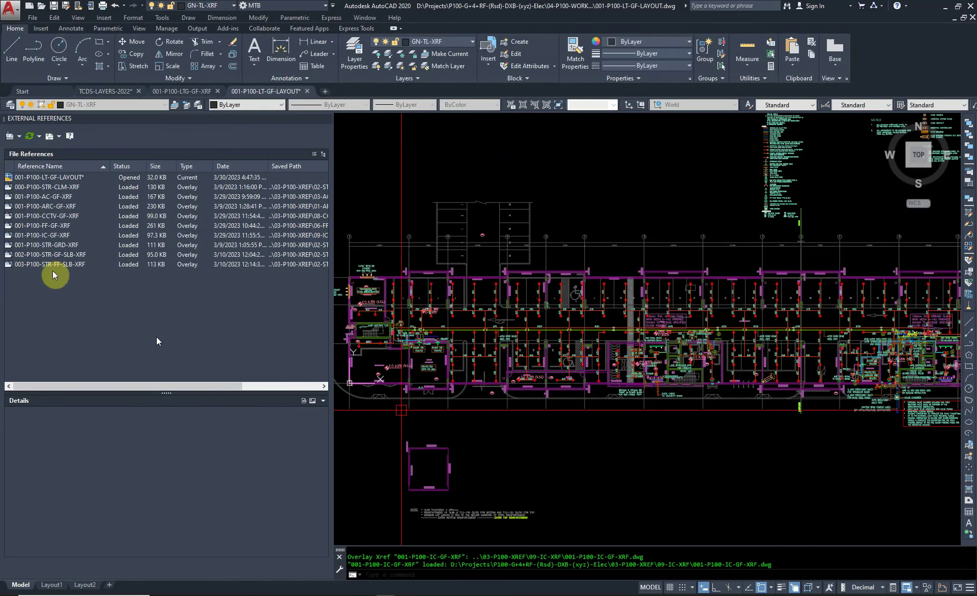
click(8, 136)
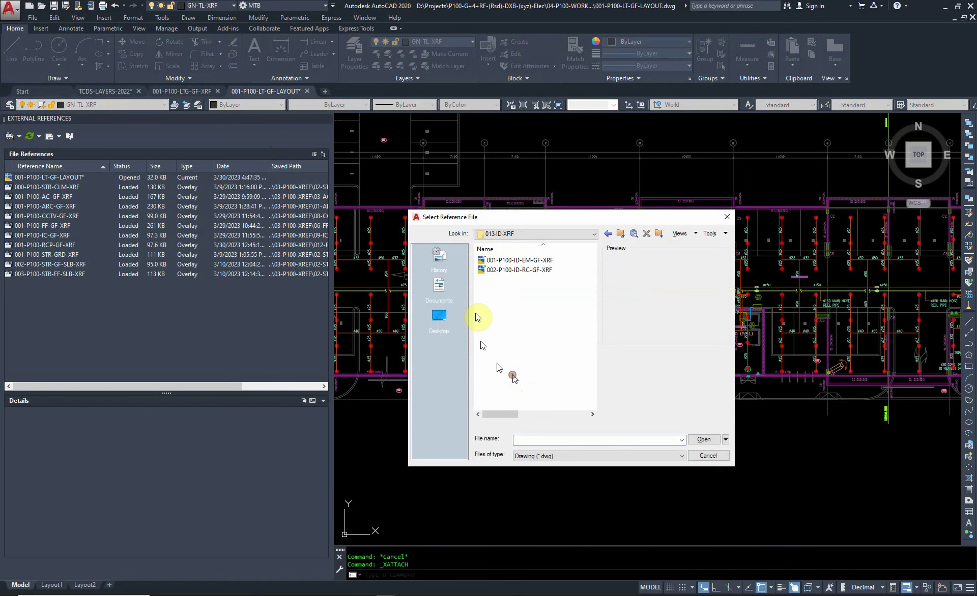
Overlay 001-P100-ID-EM-GF-XRF from the 013-ID-XRF folder.
double_click(508, 260)
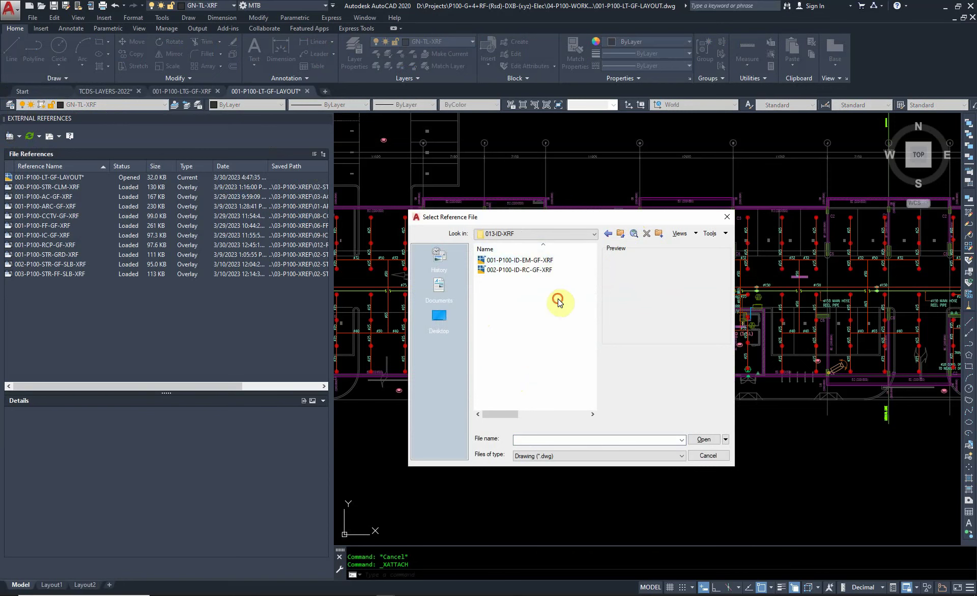
drag(558, 302, 506, 258)
click(702, 440)
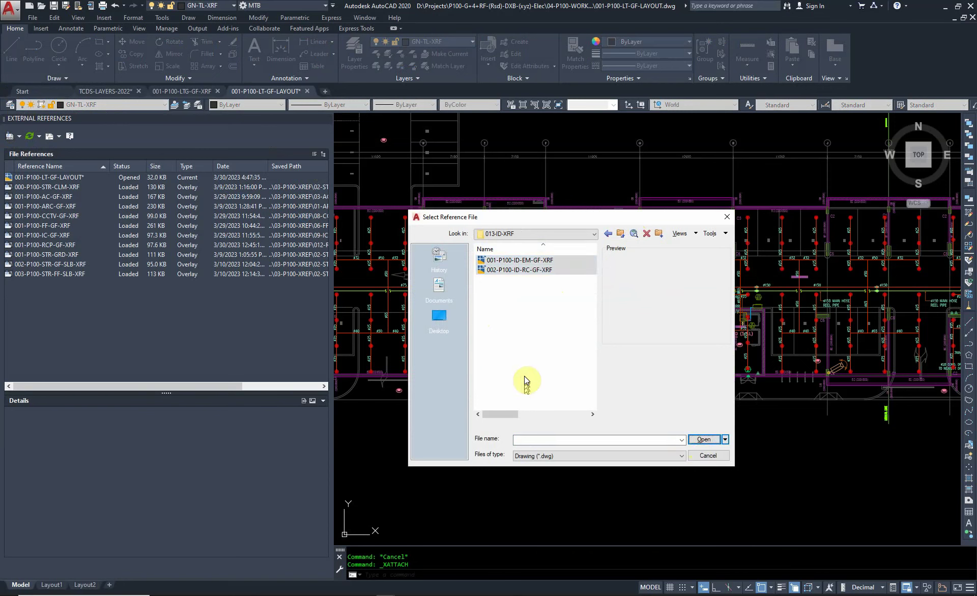
click(694, 439)
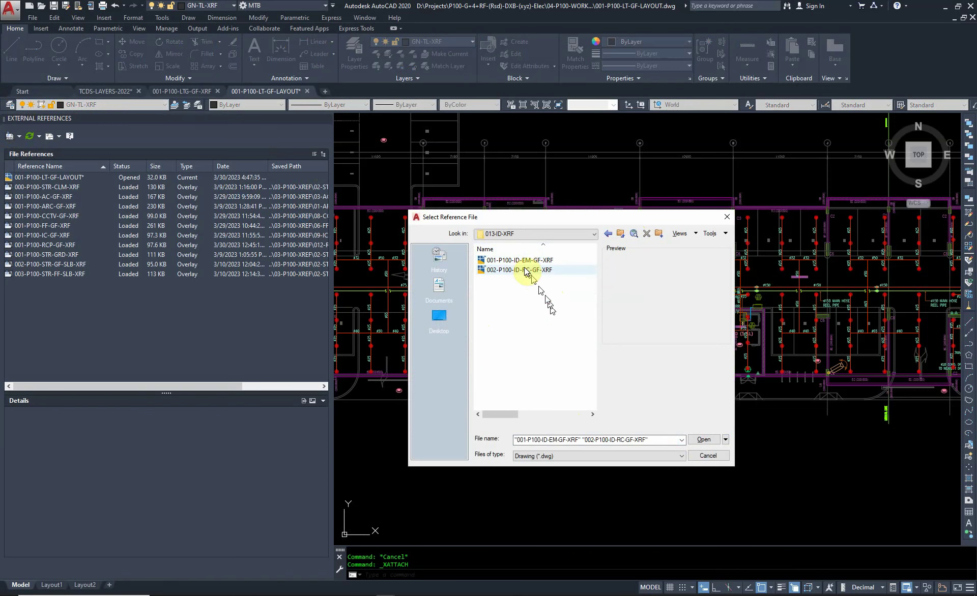
click(697, 439)
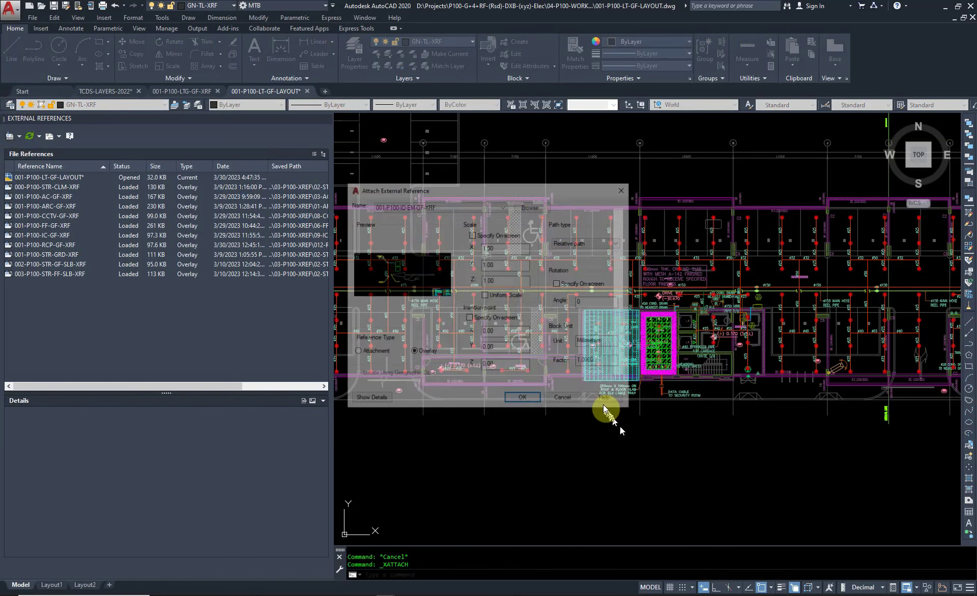
click(524, 398)
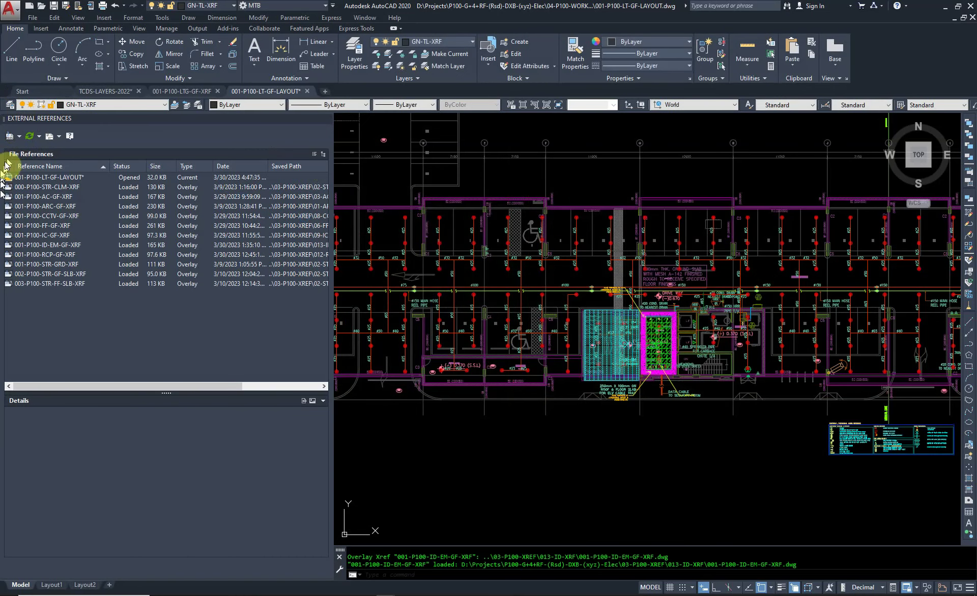
Cancel a first attempt at the RC drawing and overlay 001-P100-ID-EM-GF-XRF again.
click(9, 136)
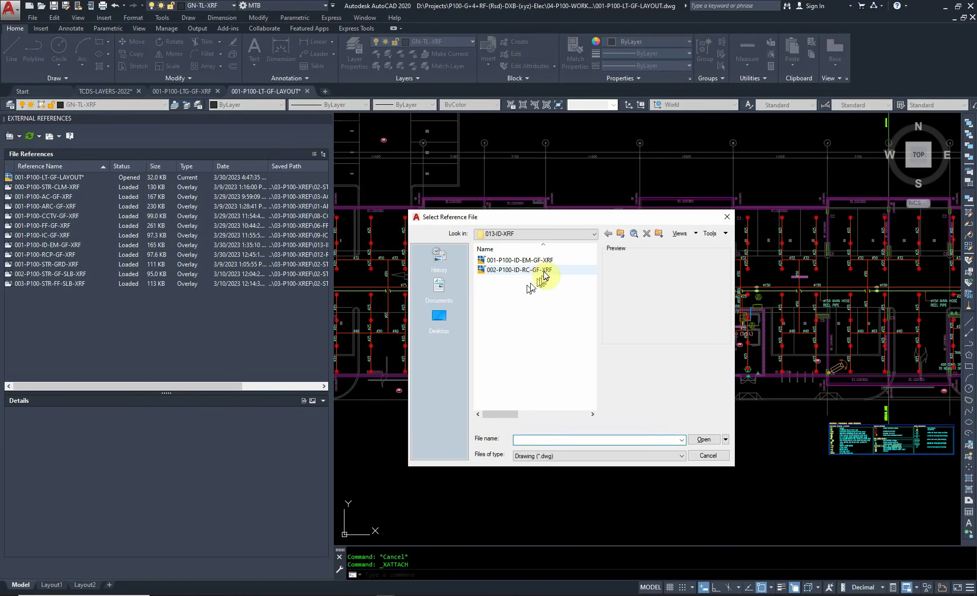
click(543, 275)
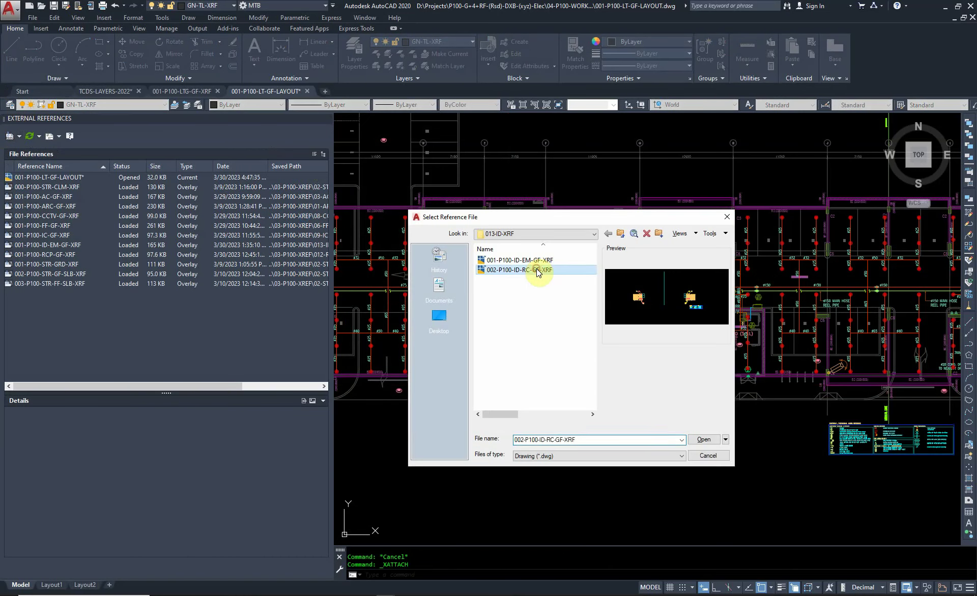
click(703, 441)
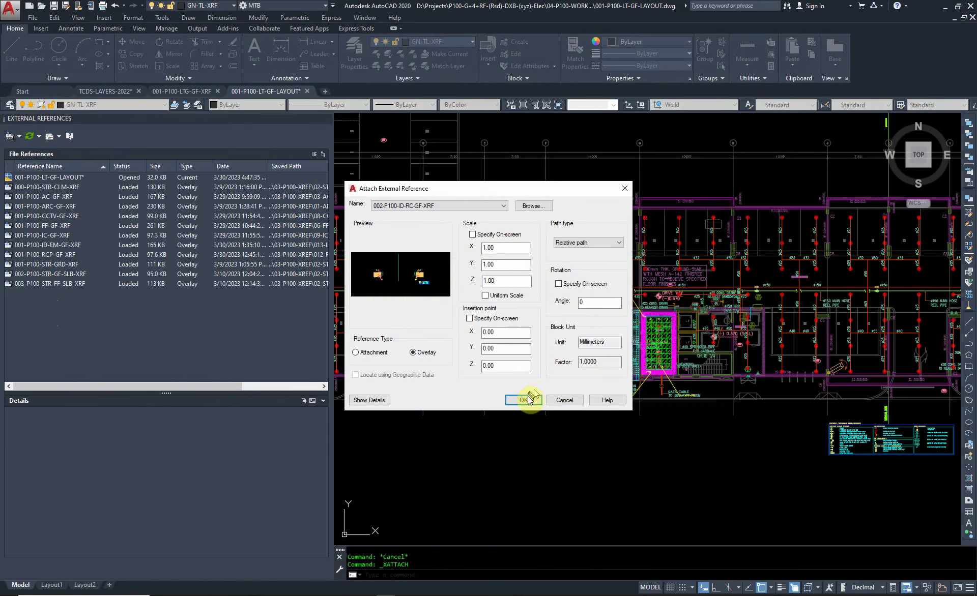
click(564, 401)
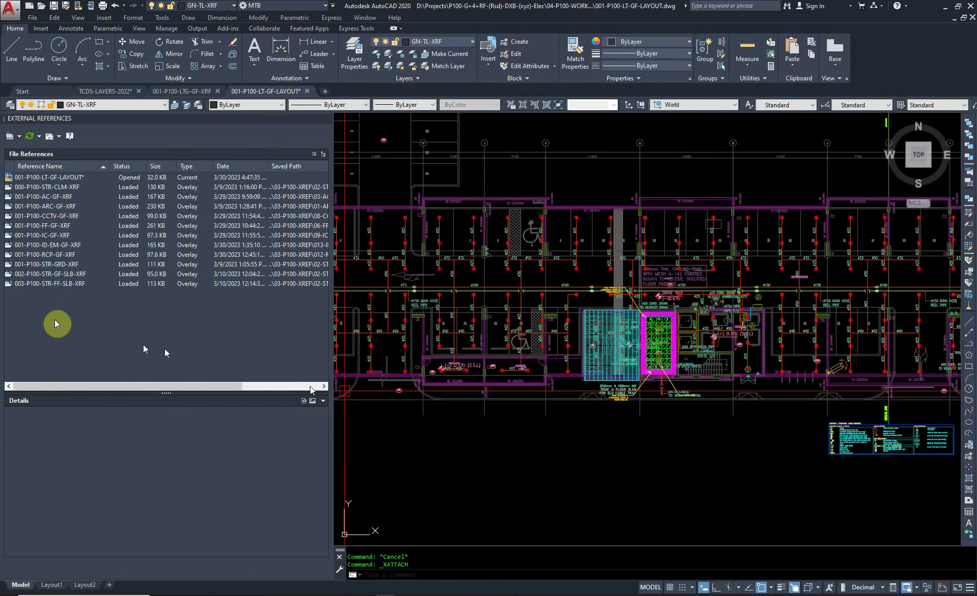
click(9, 136)
double_click(526, 260)
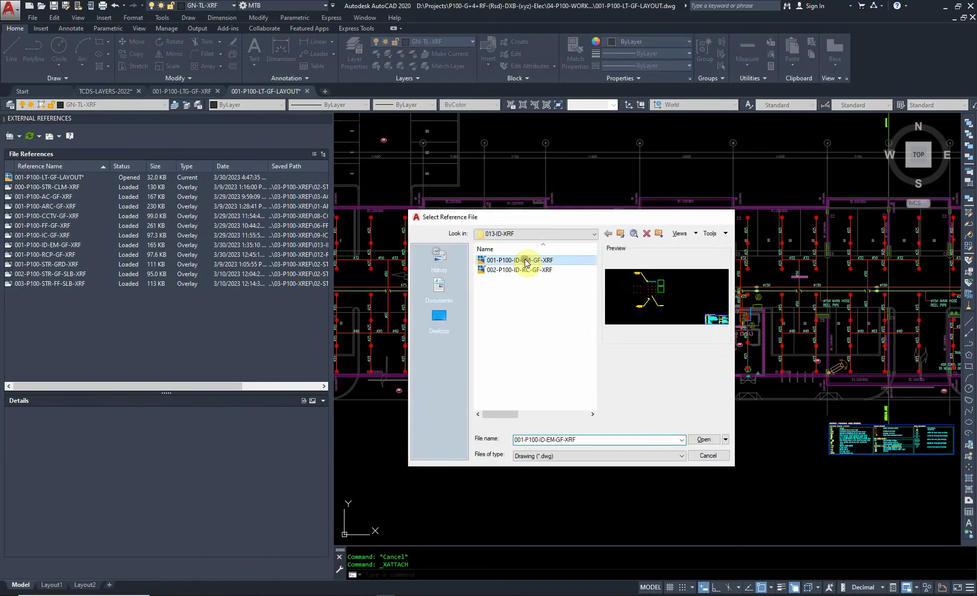
click(524, 400)
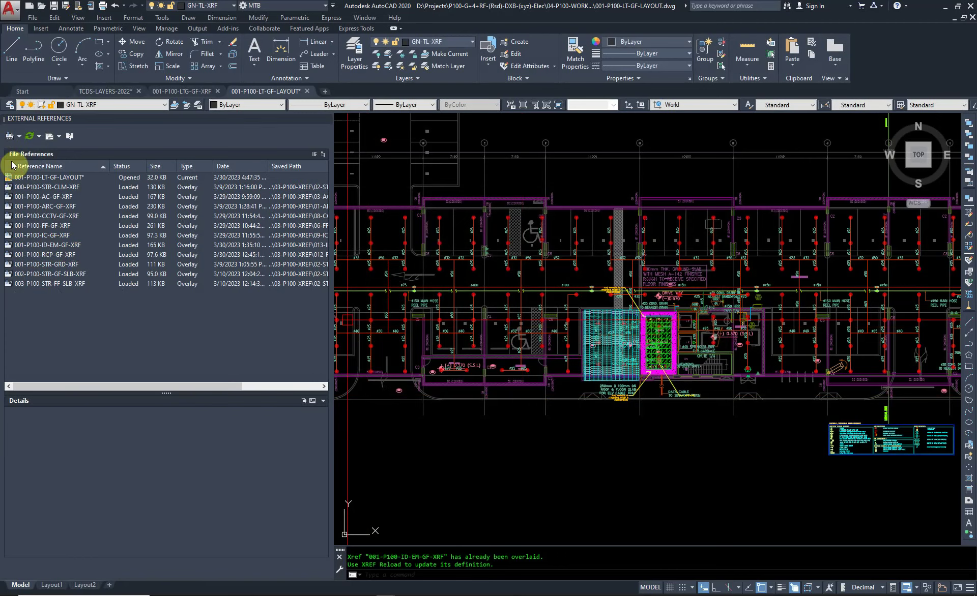
Overlay 002-P100-ID-RC-GF-XRF onto the layout.
click(9, 136)
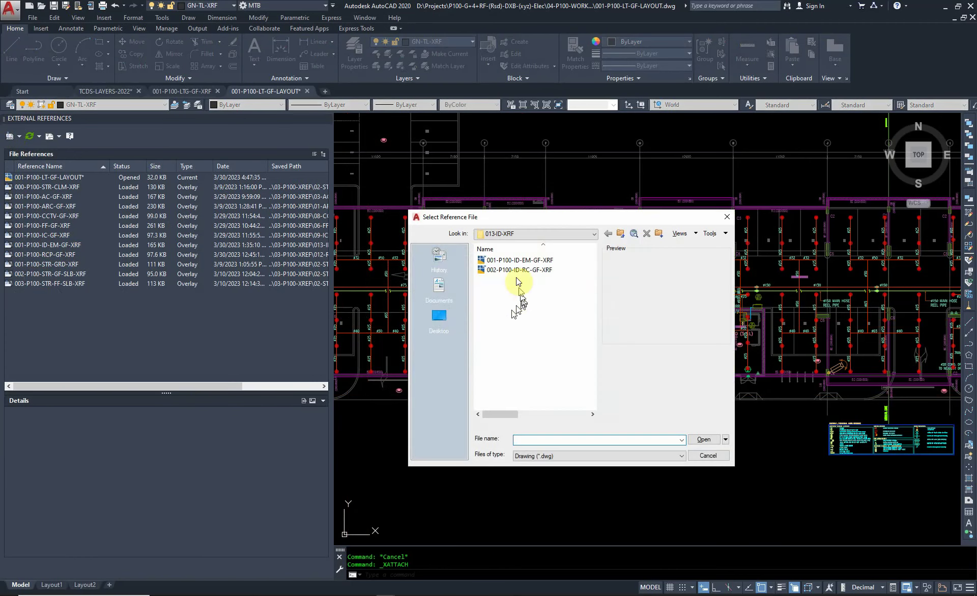
double_click(519, 270)
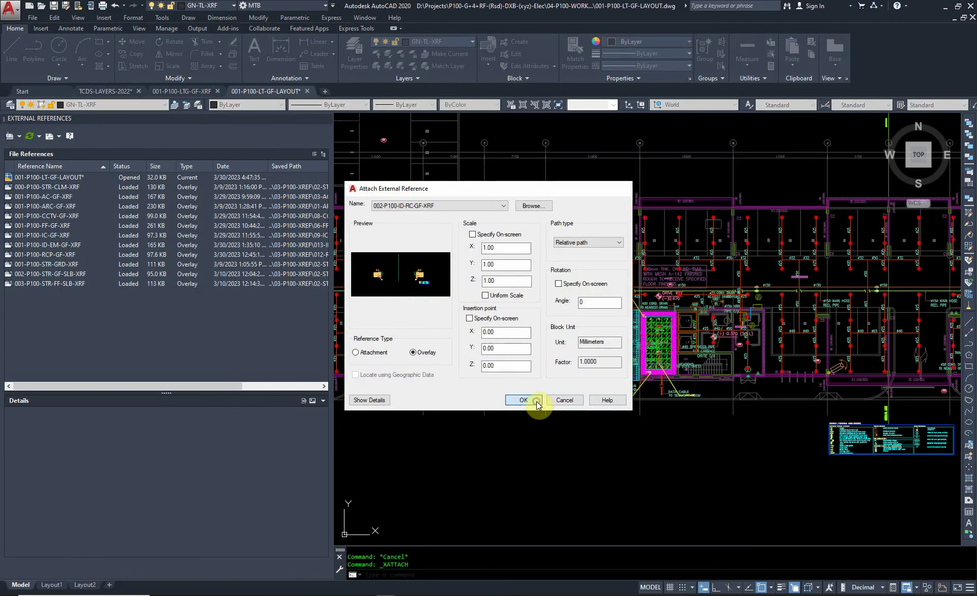
click(535, 401)
scroll(591, 349, up, 5)
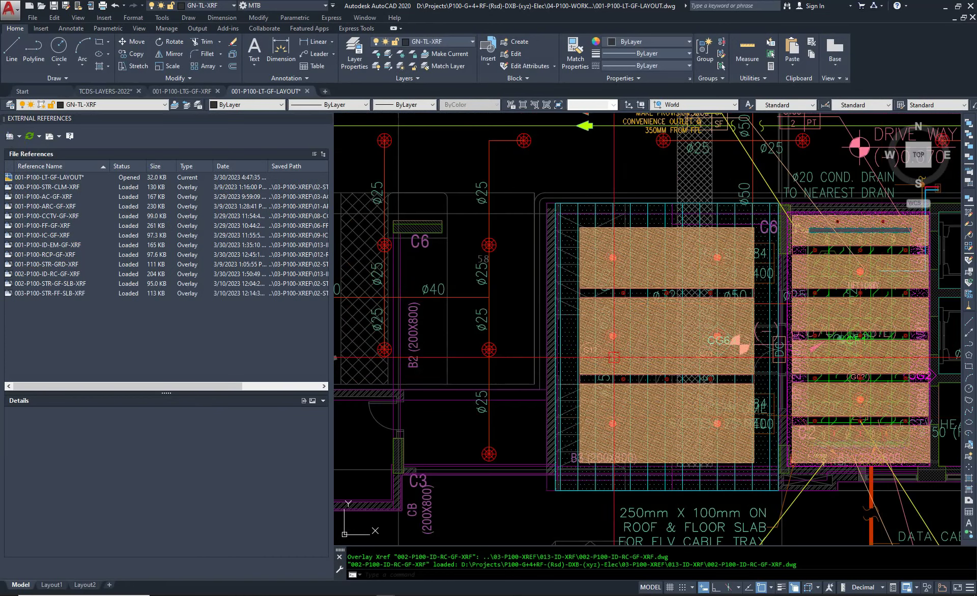
middle_drag(866, 423, 704, 454)
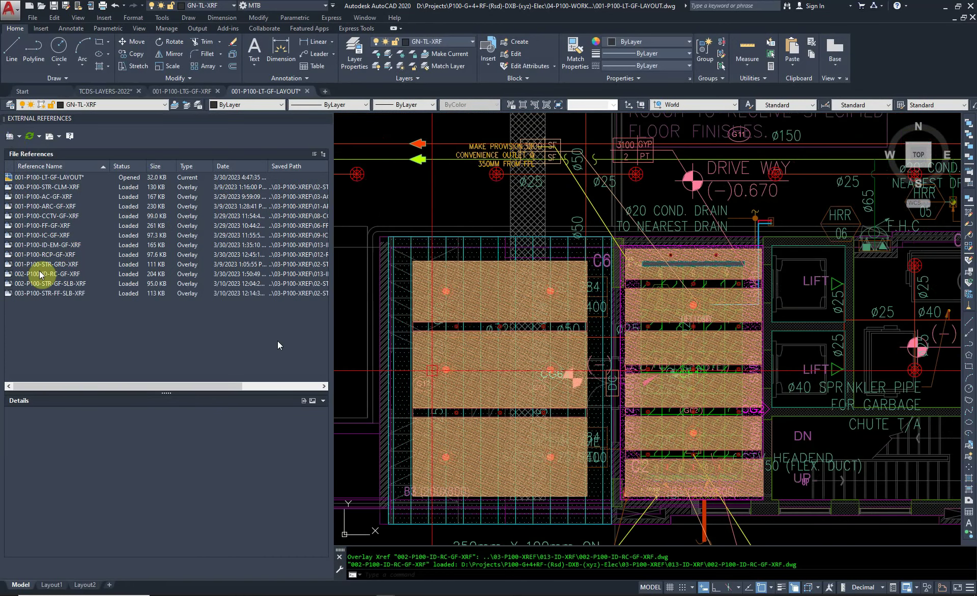
Overlay the lighting drawing 001-P100-LTG-GF-XRF from the 014-LV-XRF folder.
key(Return)
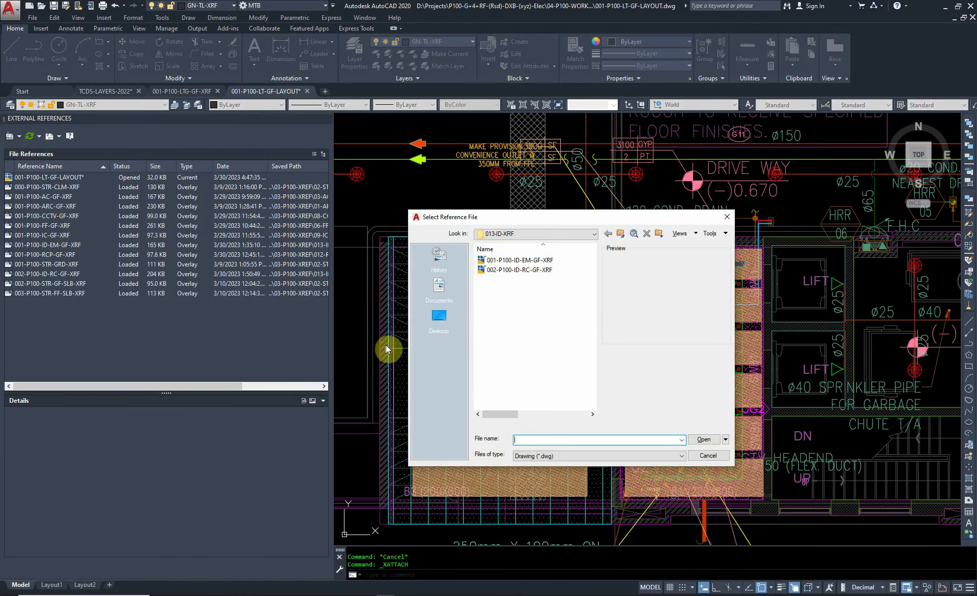
click(616, 237)
double_click(519, 270)
double_click(519, 260)
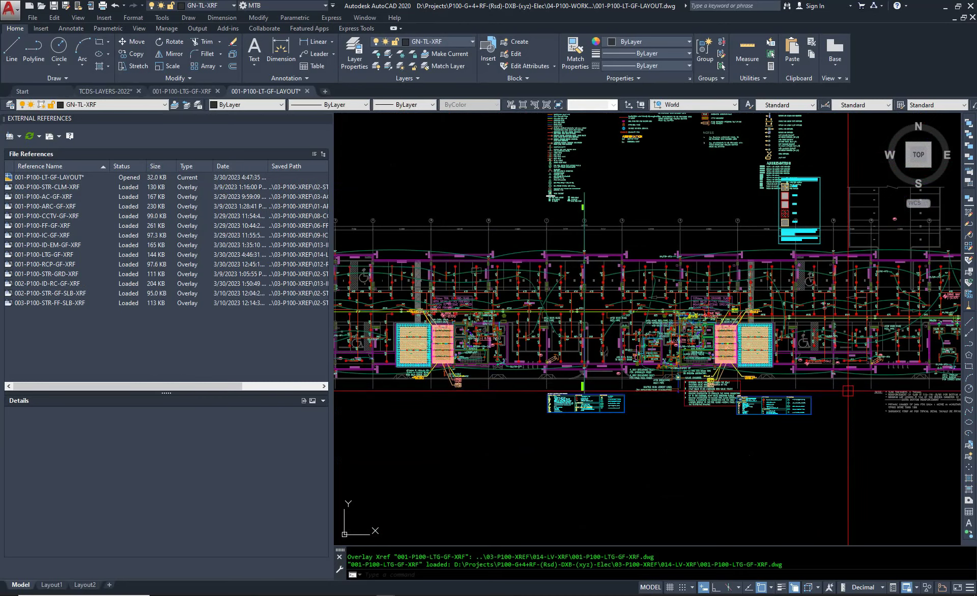
scroll(676, 431, down, 3)
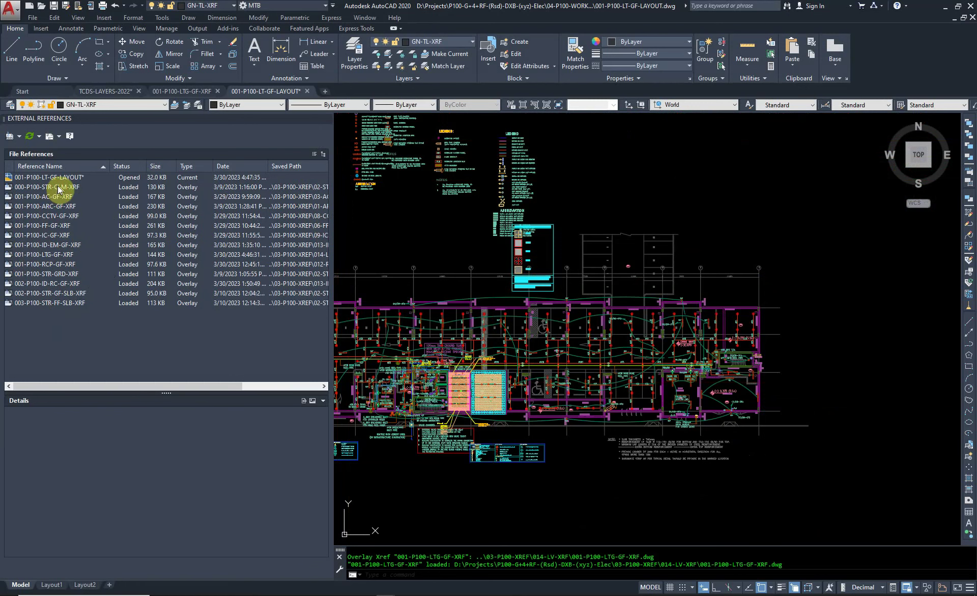
Unload the IC, ID-EM, 002 ground-floor slab and 003 first-floor slab references one by one.
click(53, 236)
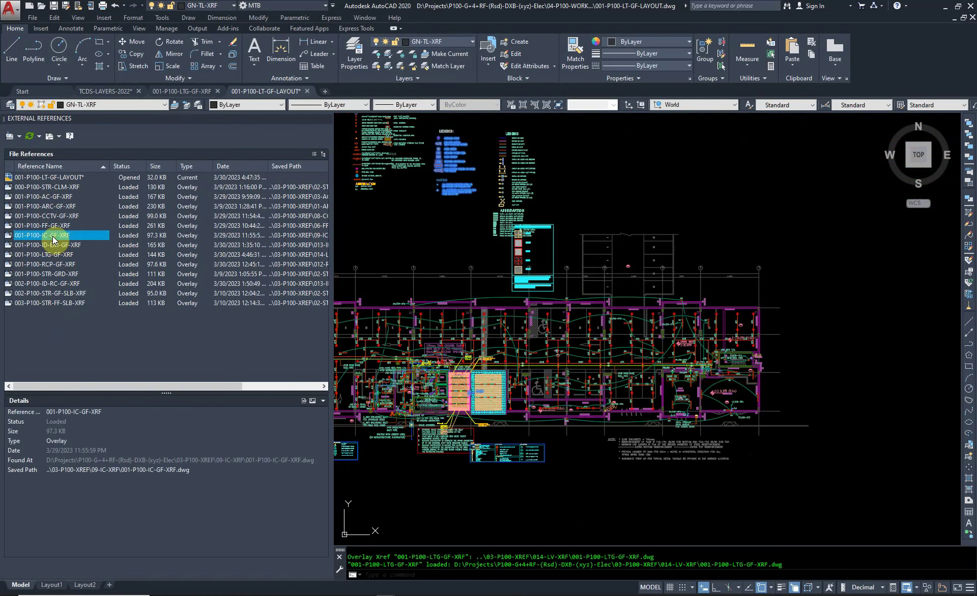
right_click(54, 238)
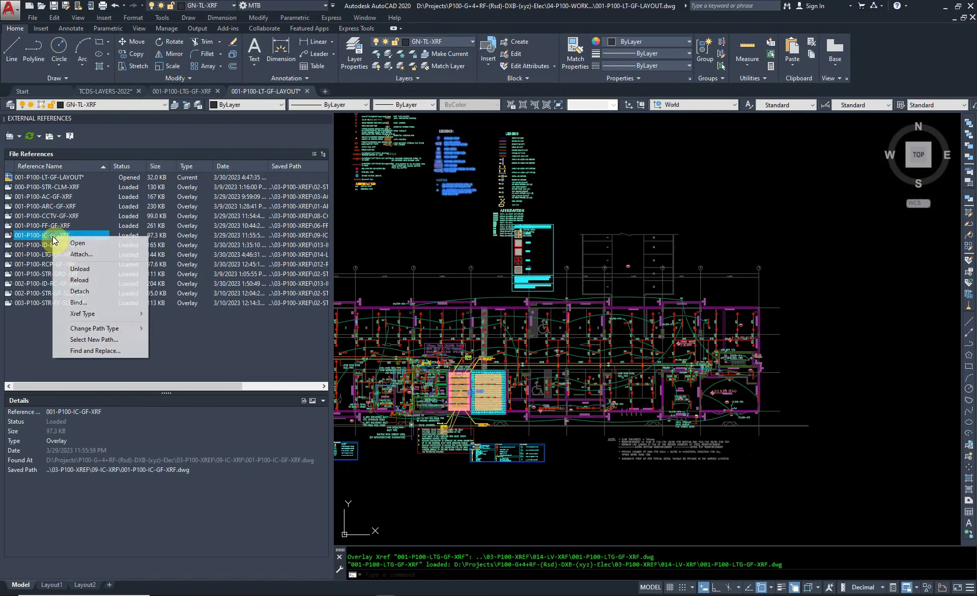
click(90, 271)
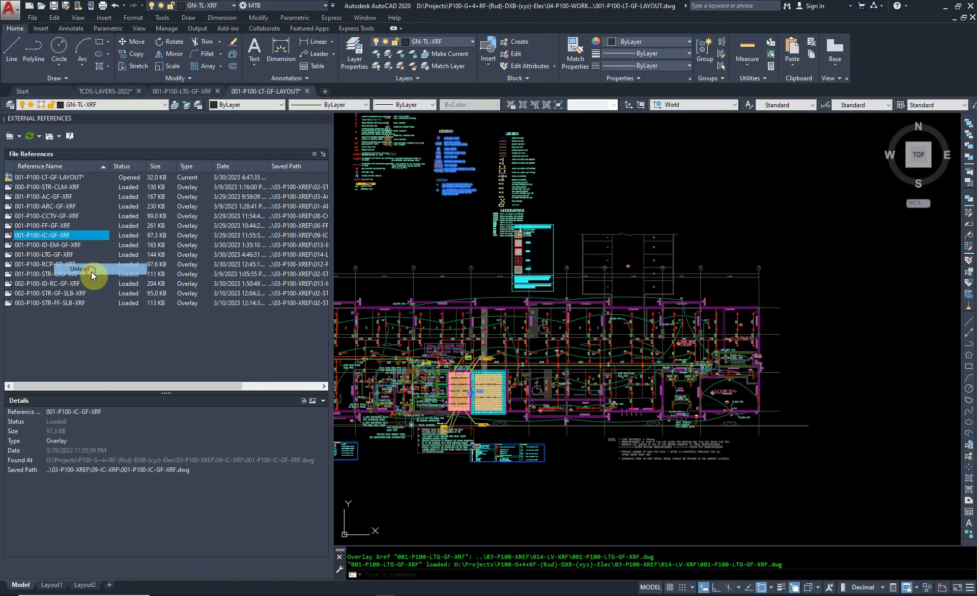
click(53, 246)
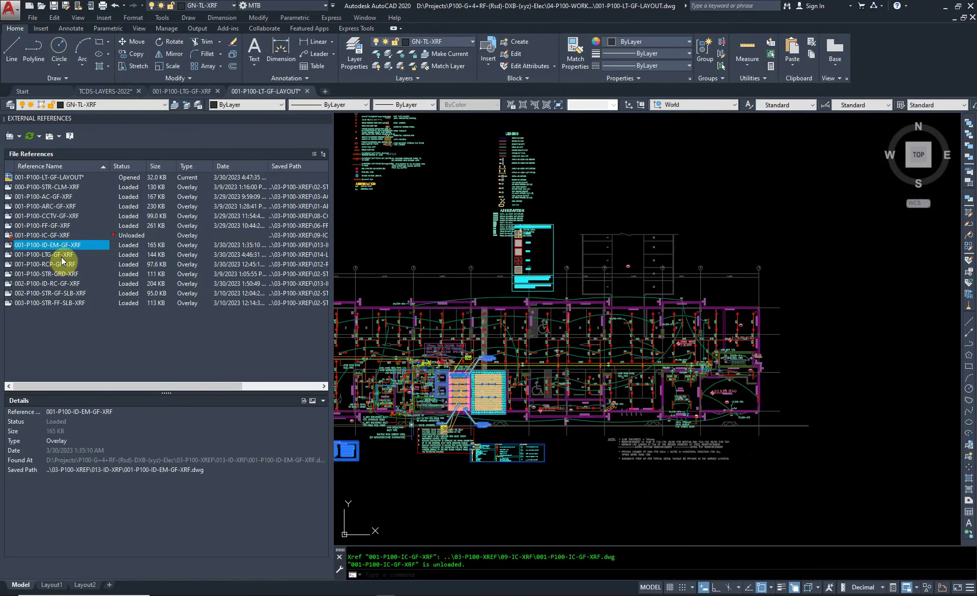
click(66, 273)
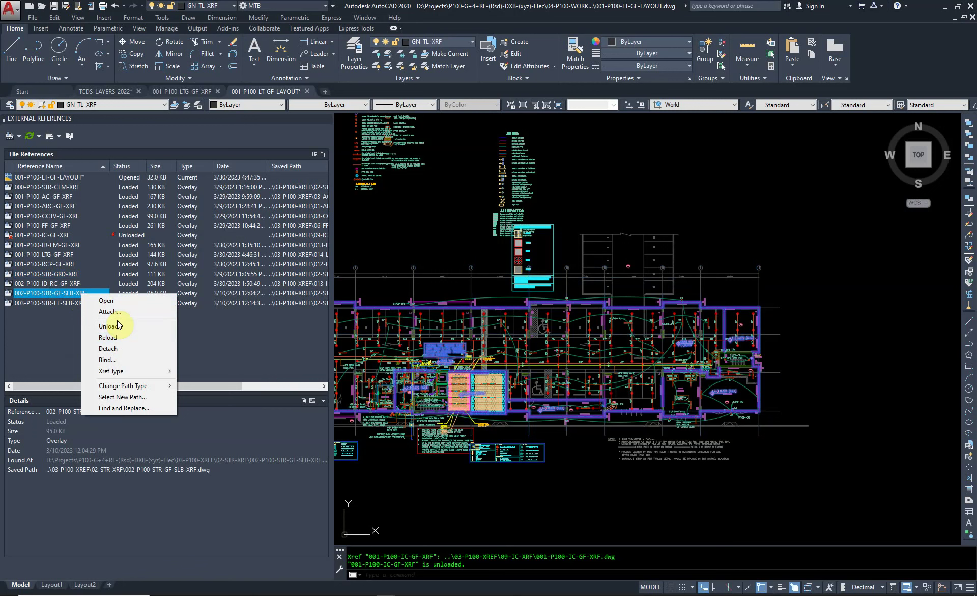
click(118, 326)
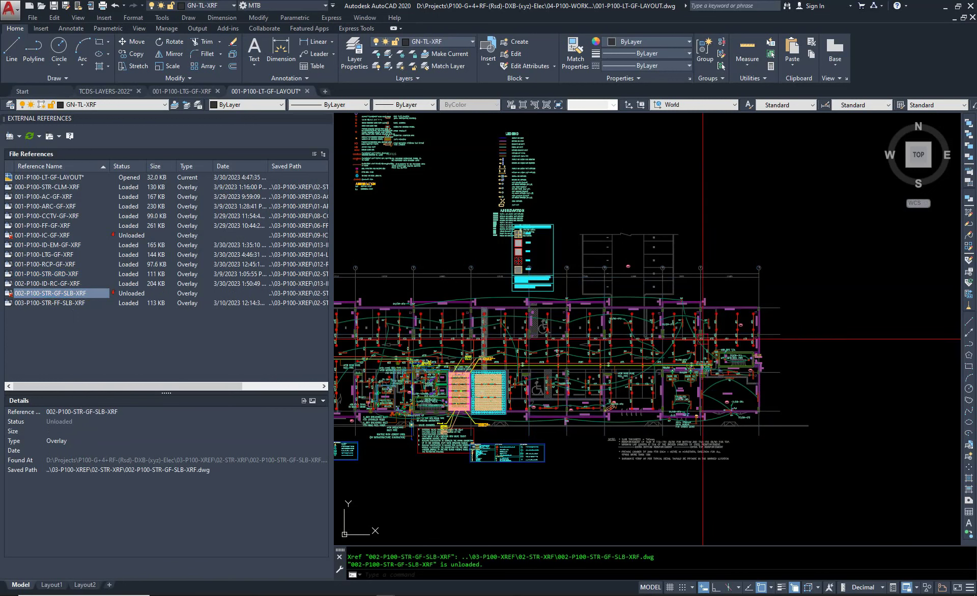
click(63, 306)
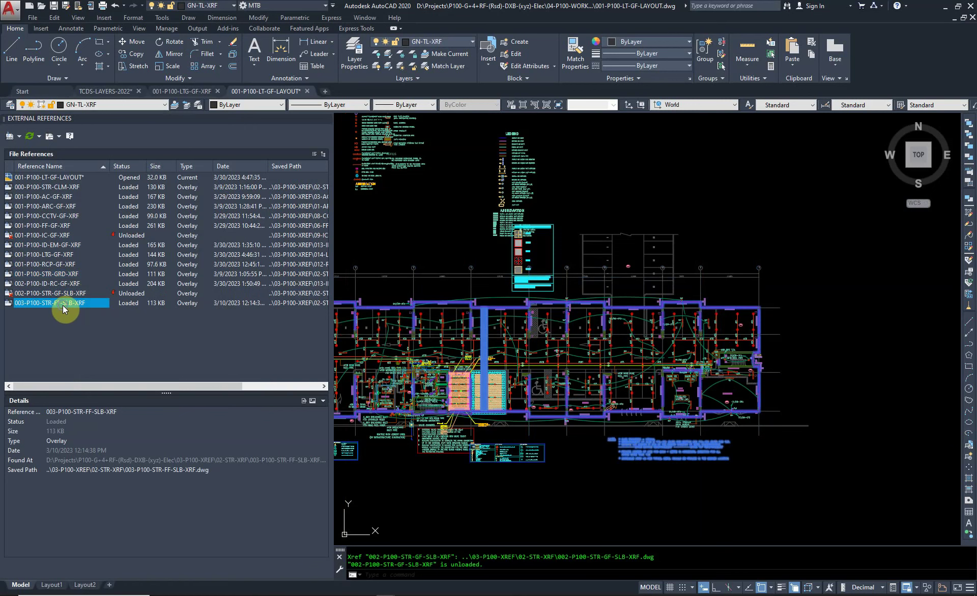
right_click(62, 305)
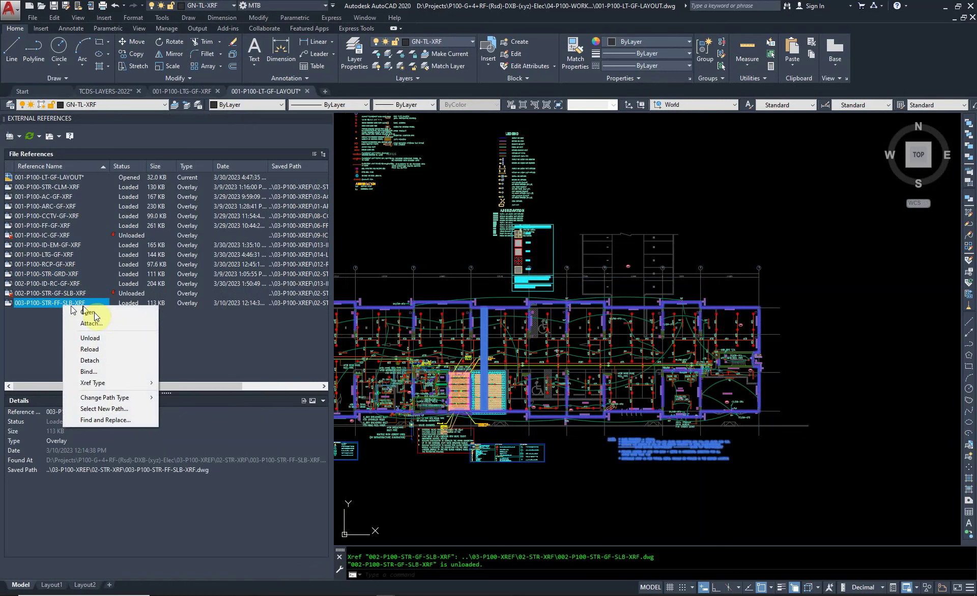
click(114, 342)
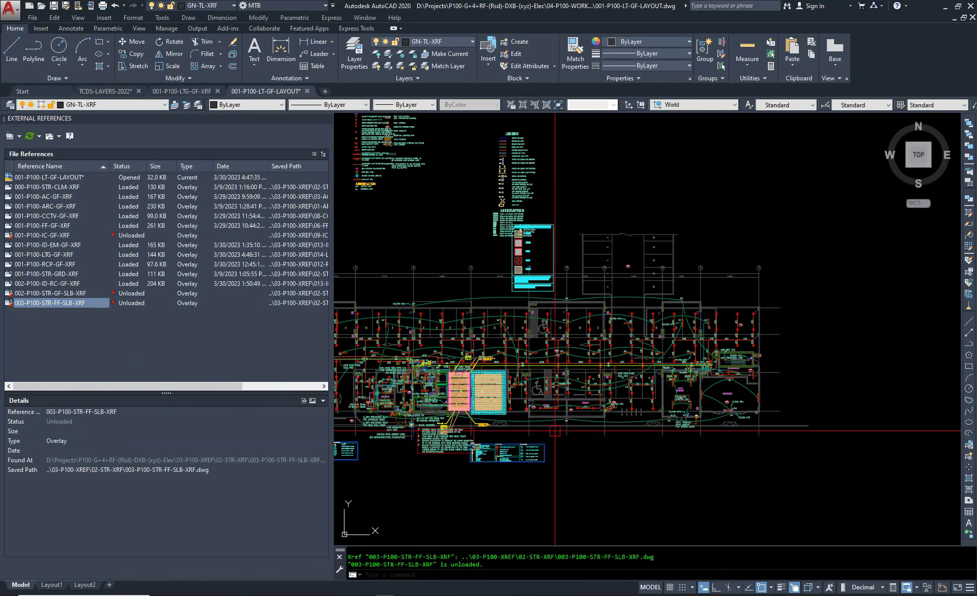
Unload every attached reference together, then reload only 001-P100-AC-GF-XRF.
middle_drag(718, 456, 805, 467)
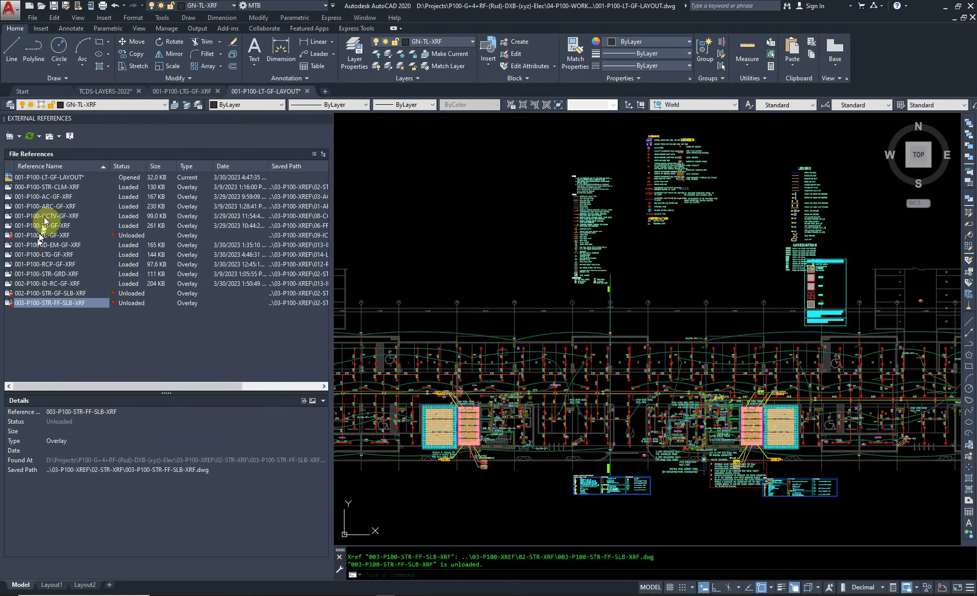
click(46, 197)
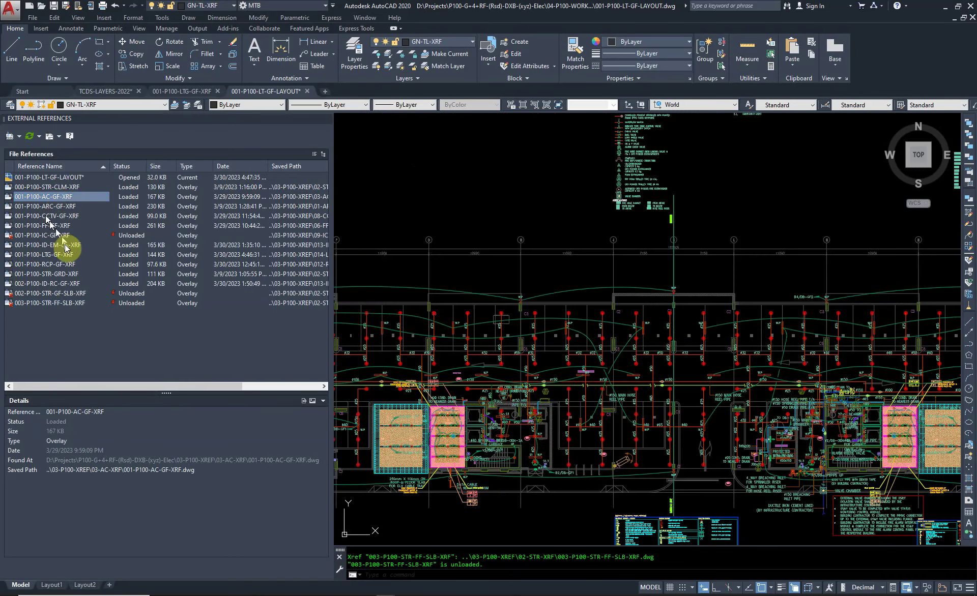
drag(110, 333, 46, 187)
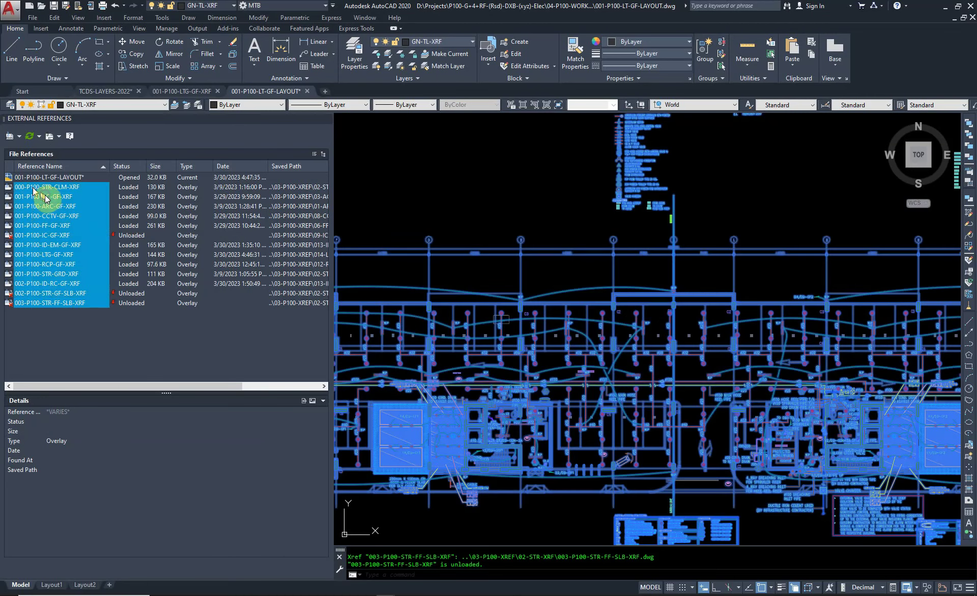
right_click(46, 196)
click(76, 228)
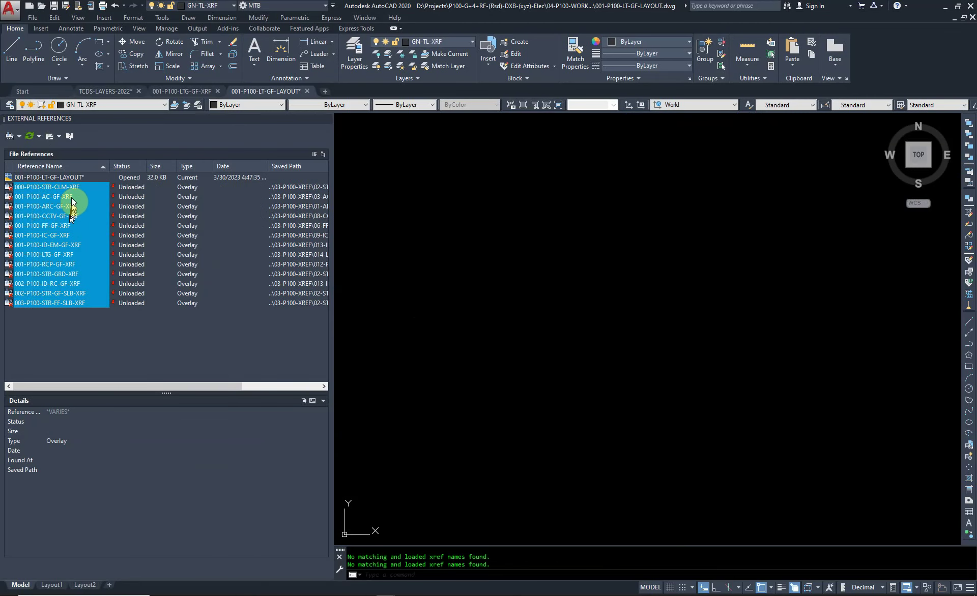
click(55, 197)
right_click(55, 196)
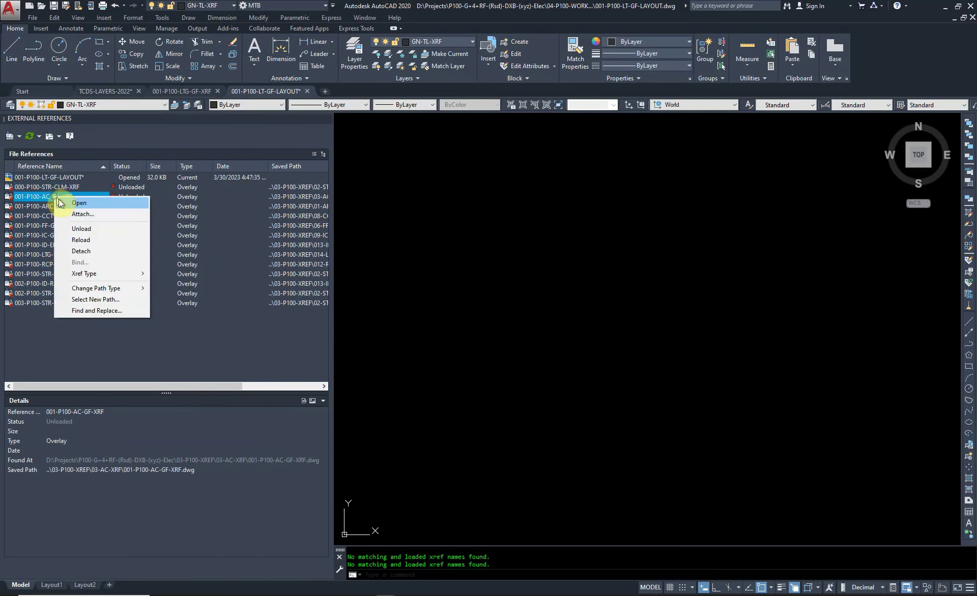
click(102, 240)
scroll(523, 407, up, 5)
scroll(523, 447, down, 1)
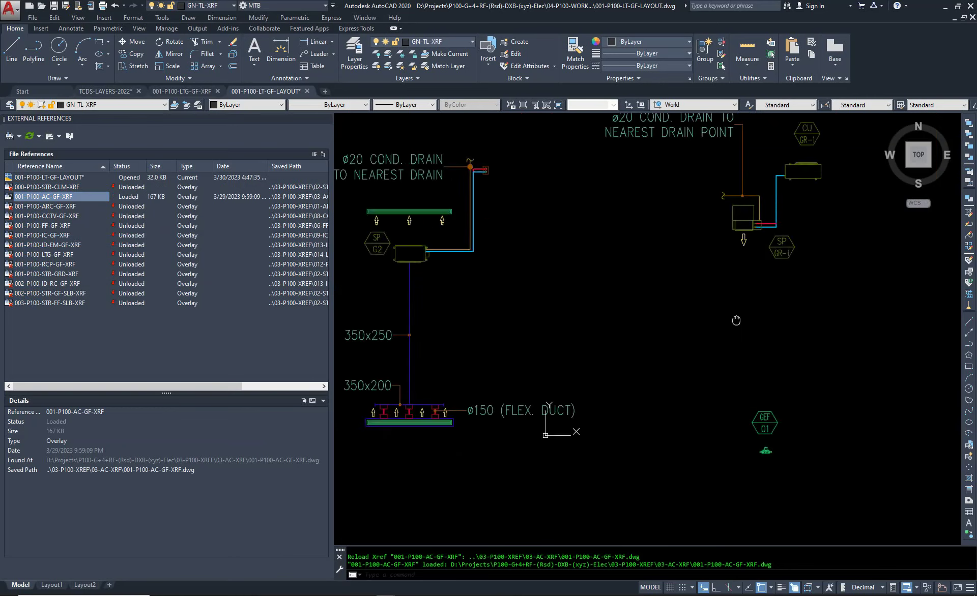
scroll(611, 340, down, 1)
key(Escape)
text(LAYO)
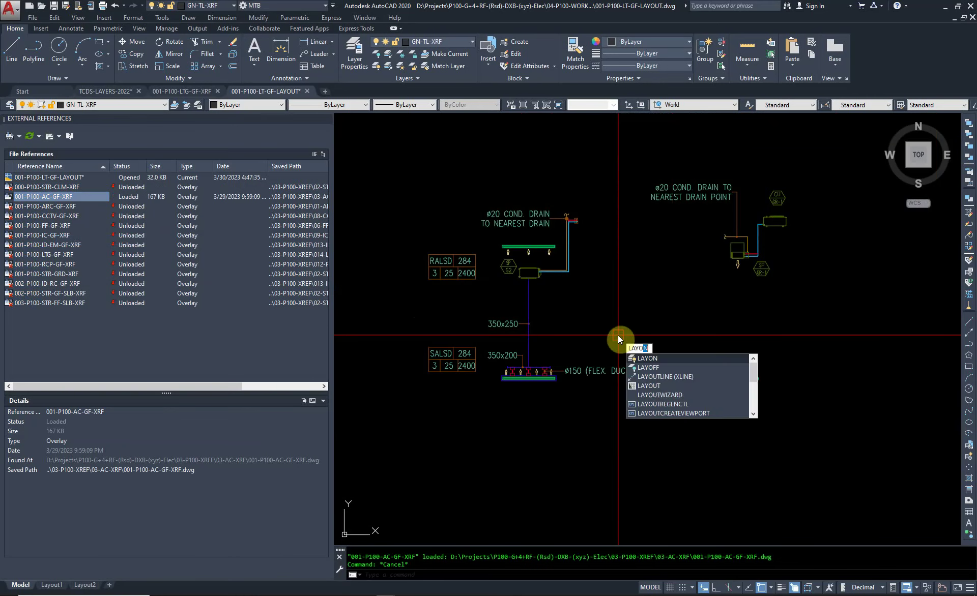
key(Escape)
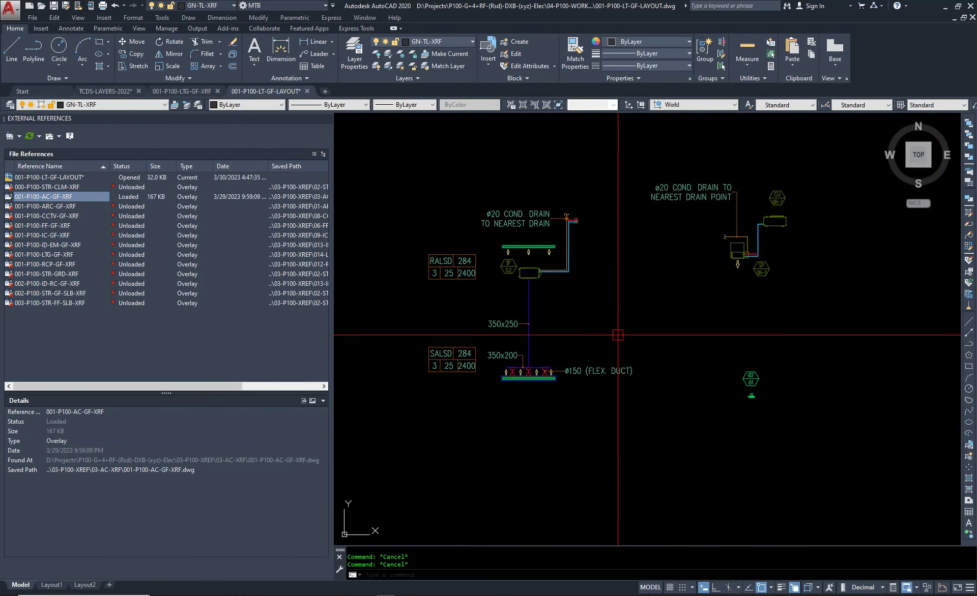
text(L)
key(BackSpace)
text(LAYFRZ)
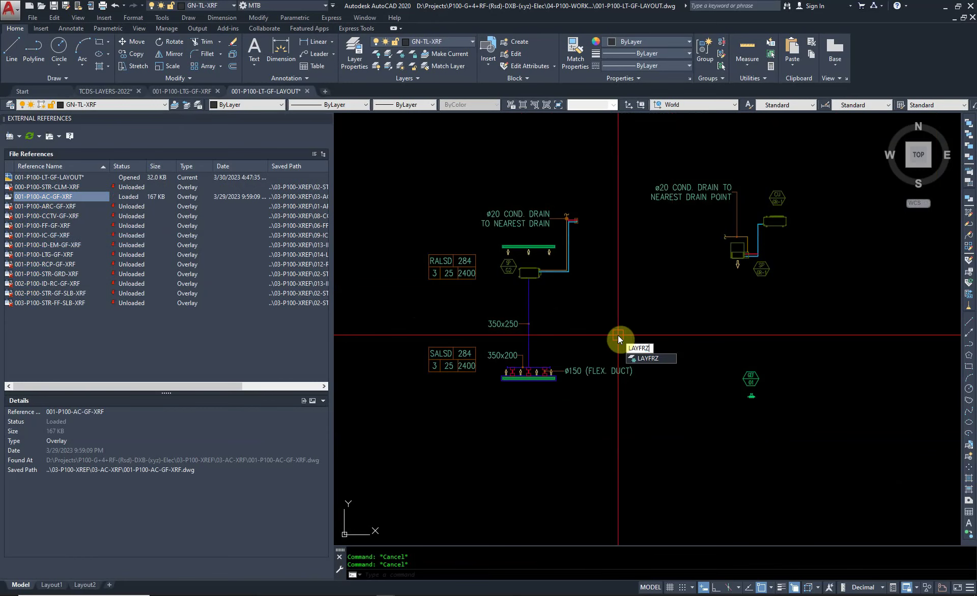
key(Return)
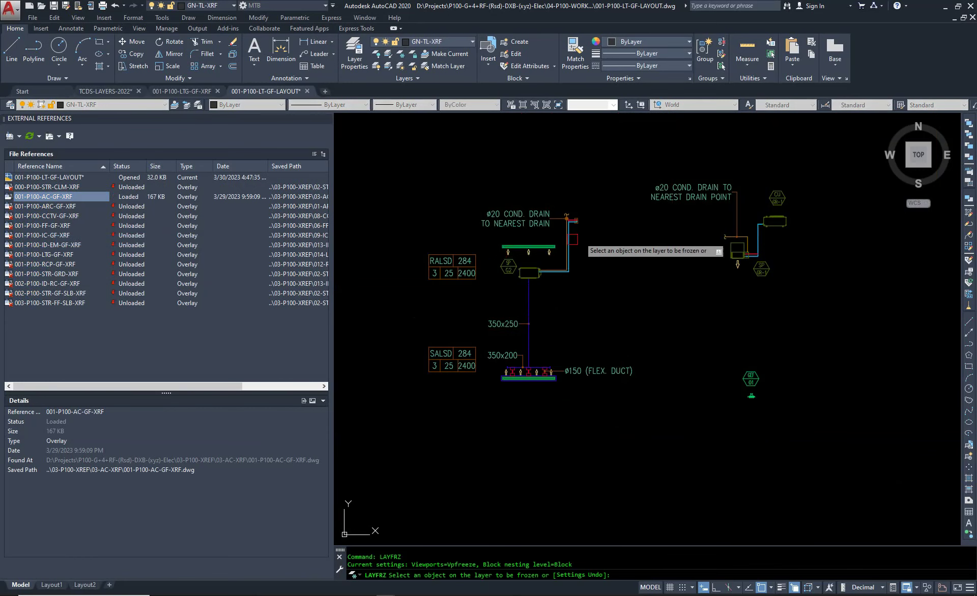
scroll(743, 305, up, 2)
scroll(742, 305, up, 1)
scroll(555, 317, up, 2)
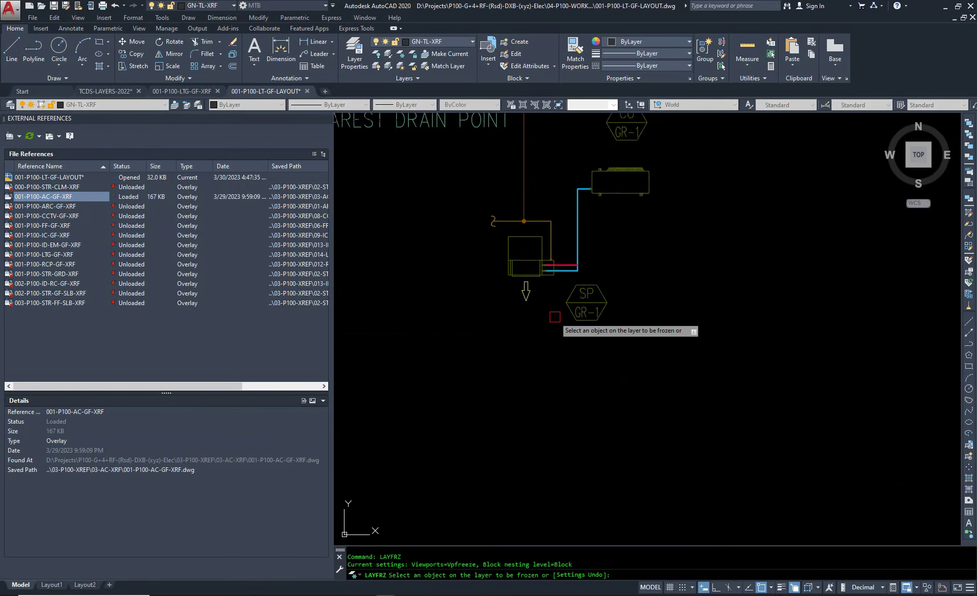
scroll(539, 310, down, 2)
scroll(523, 345, down, 2)
scroll(406, 353, up, 2)
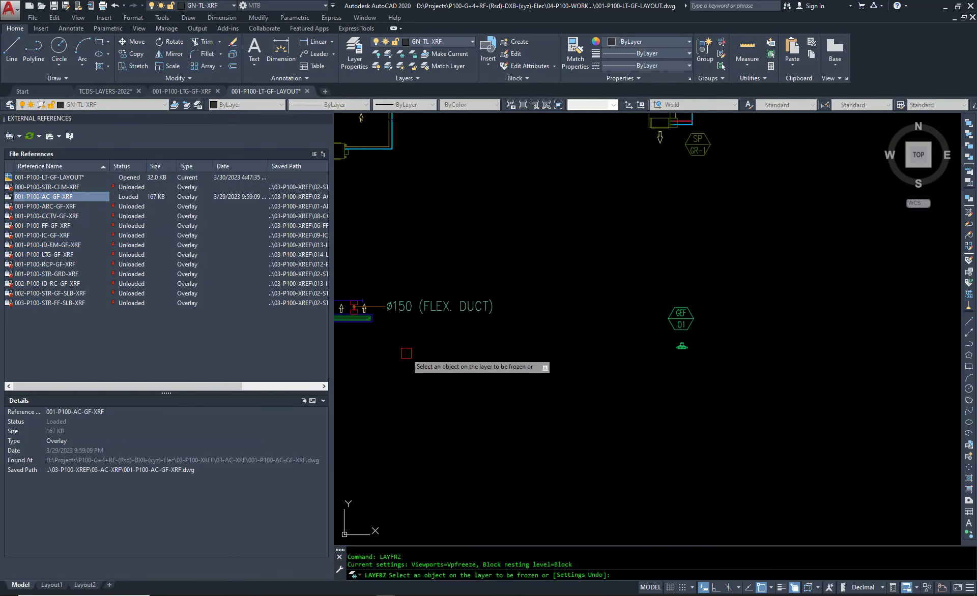
middle_drag(414, 353, 639, 421)
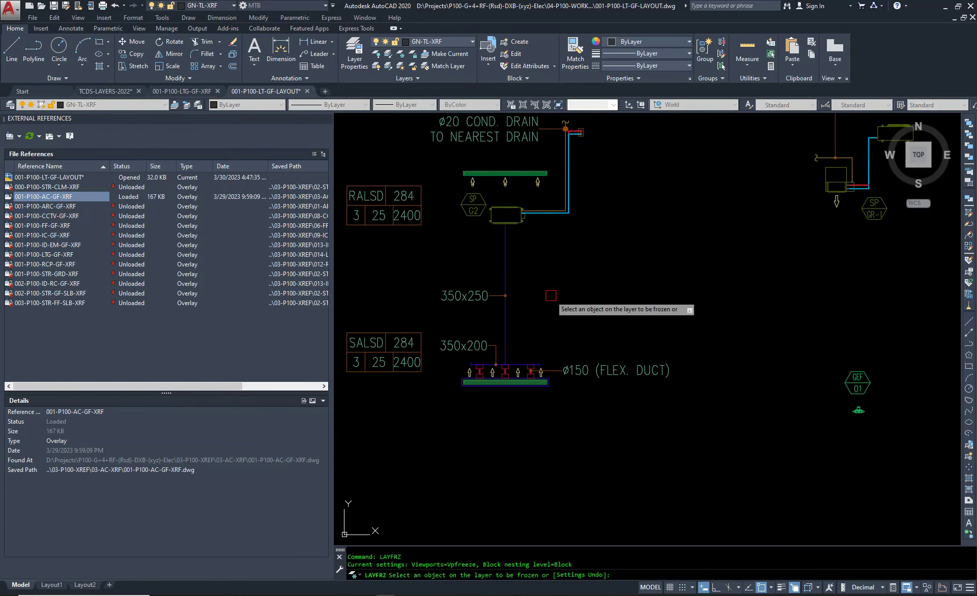
scroll(570, 471, up, 3)
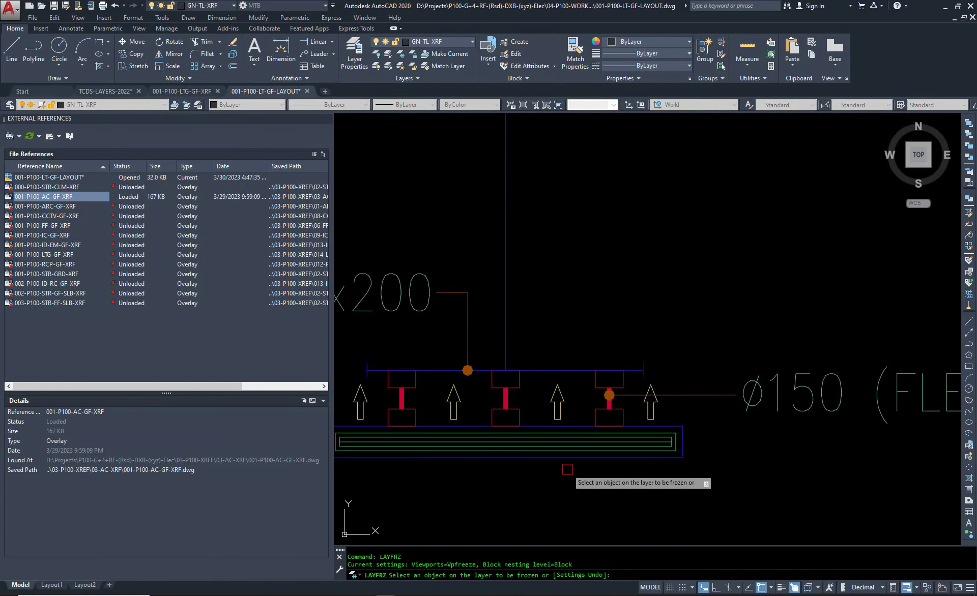
scroll(608, 446, up, 2)
scroll(650, 413, down, 3)
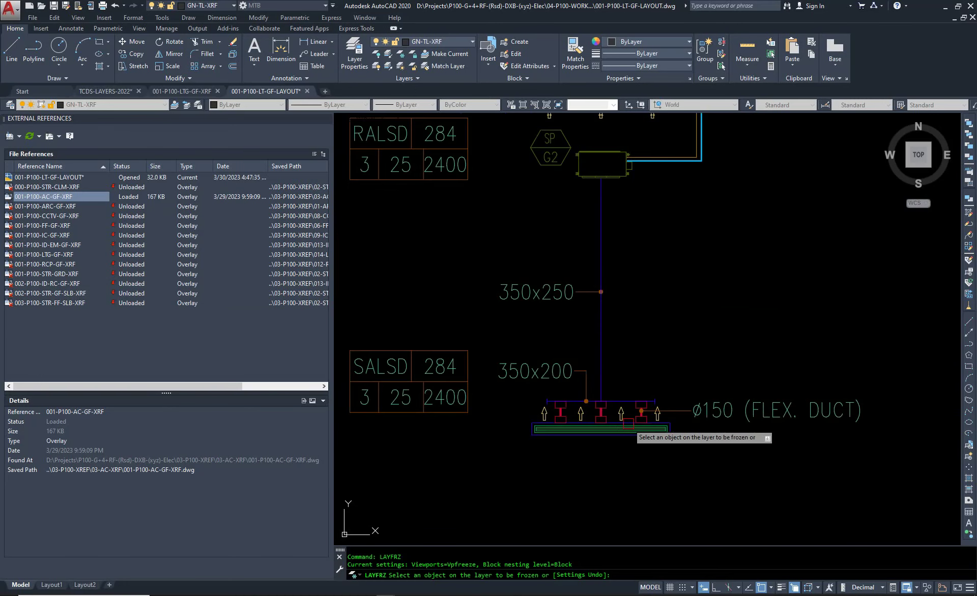
middle_drag(714, 448, 513, 447)
key(Escape)
key(Escape)
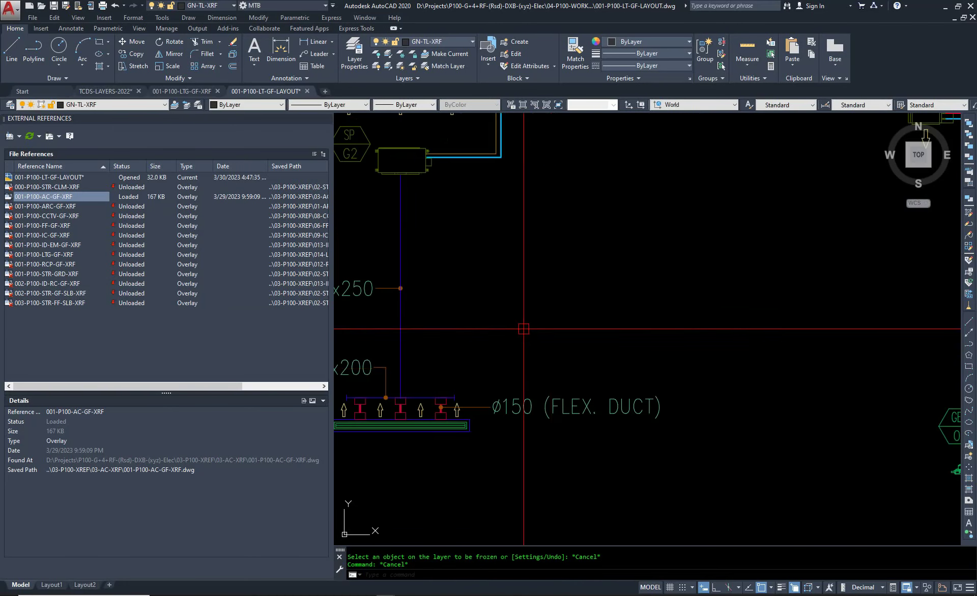
scroll(513, 347, down, 3)
Open the Layer Properties Manager, filtered to the 001-P100-AC-GF-XRF xref layers.
text(a)
key(Return)
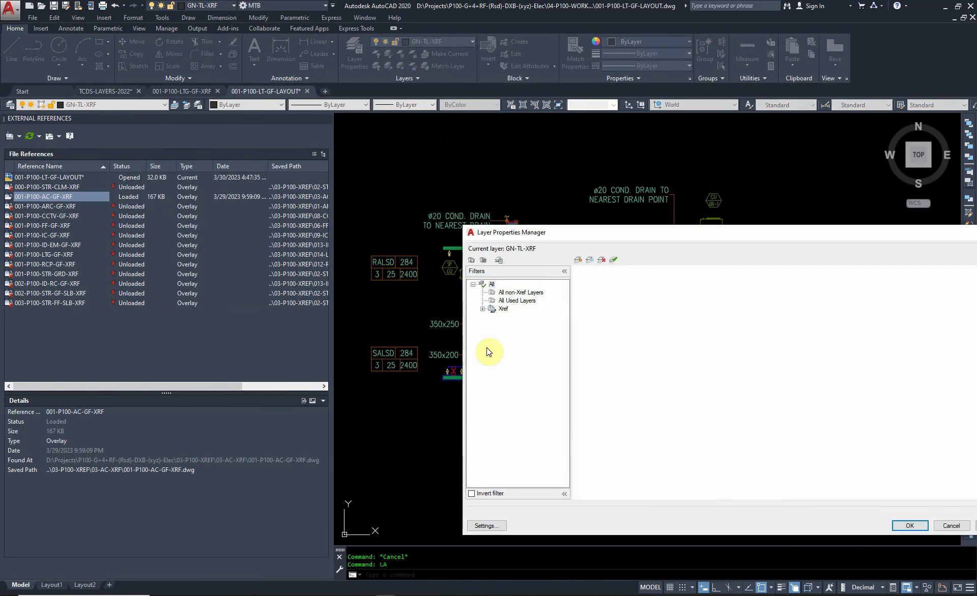
click(483, 309)
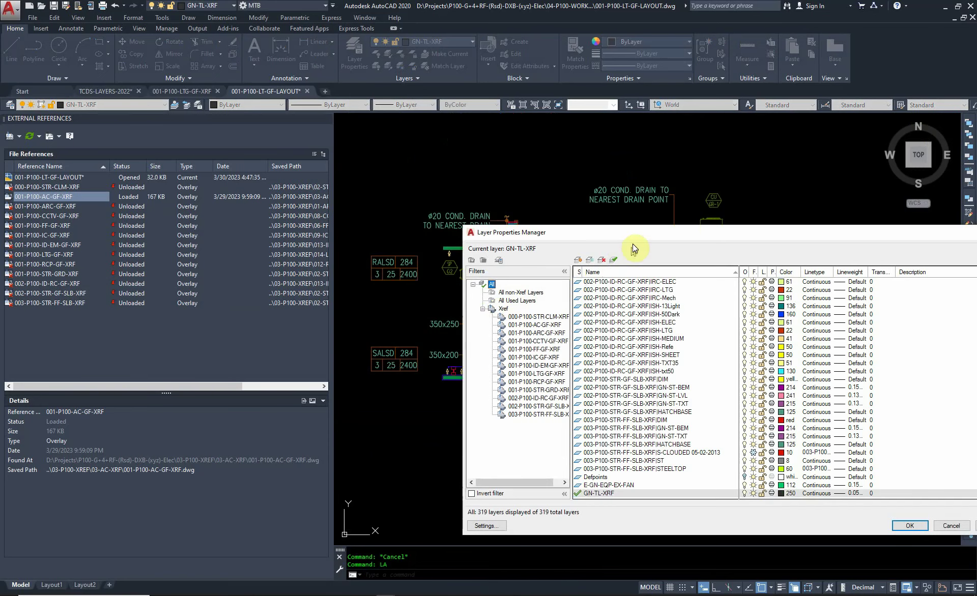
drag(632, 245, 382, 229)
click(288, 309)
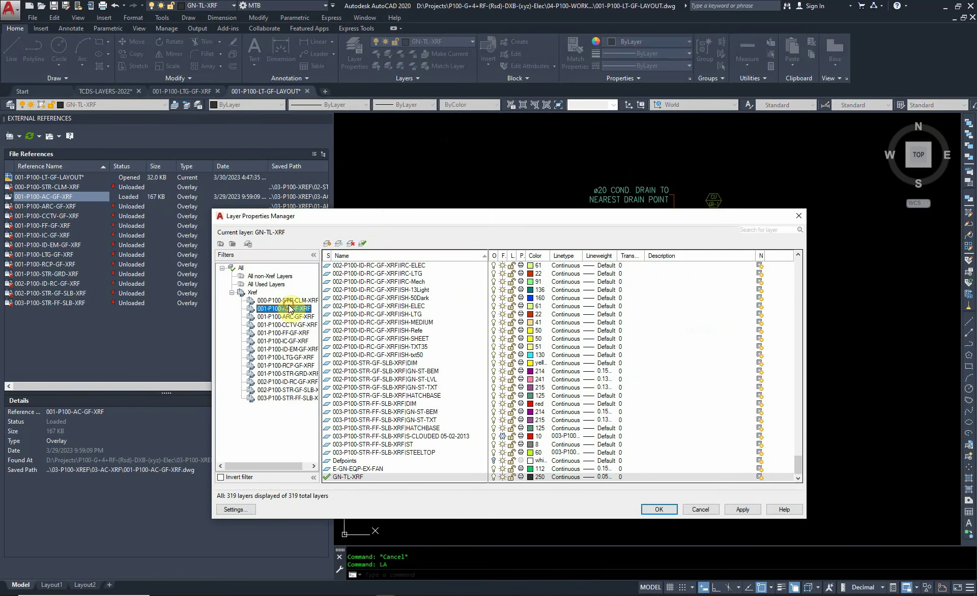
Select the AC xref layers, from SMC-REF-PIPE down to Smc_Txt_Tag.
click(389, 322)
key(ctrl+a)
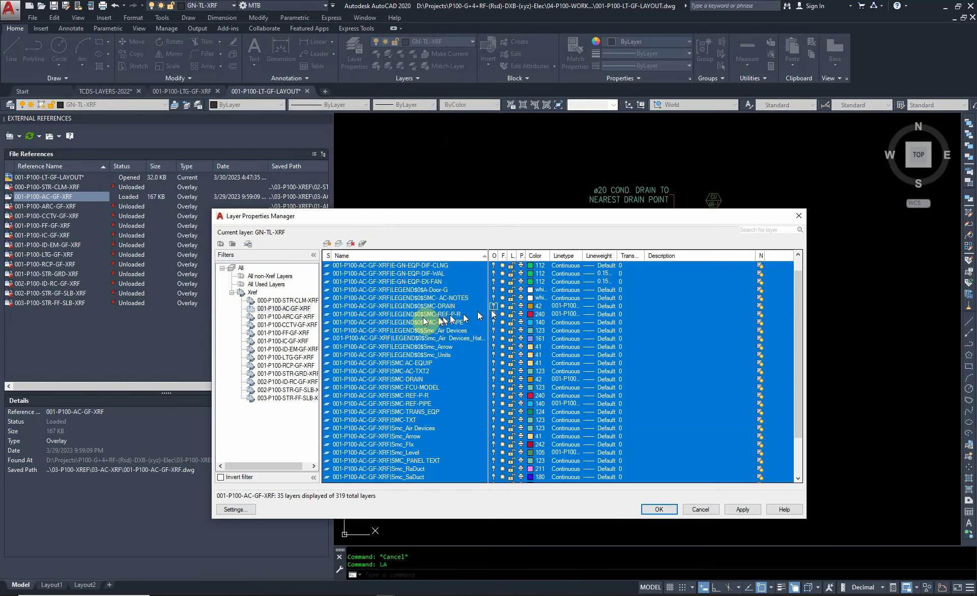
click(390, 323)
scroll(392, 407, down, 2)
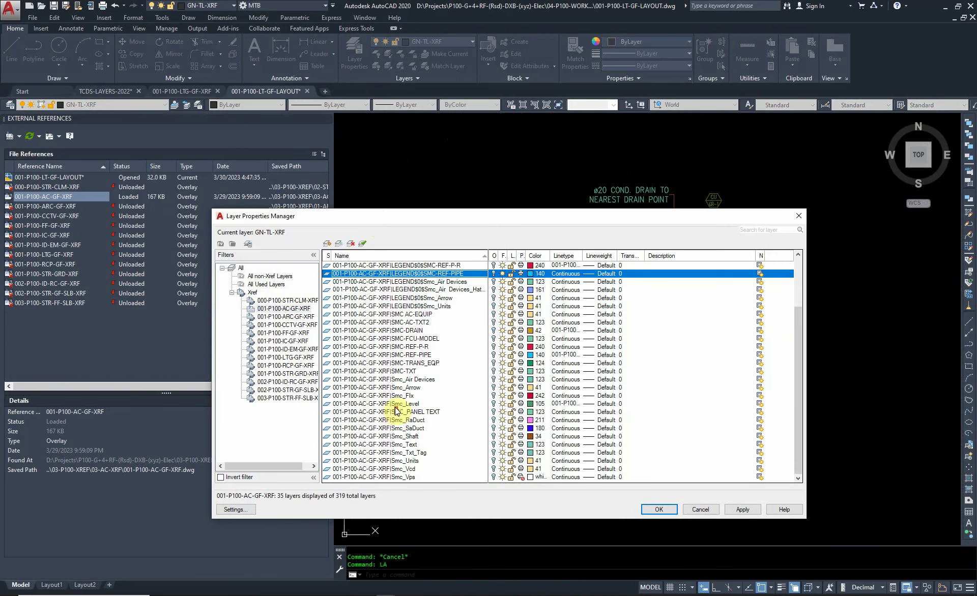
click(387, 453)
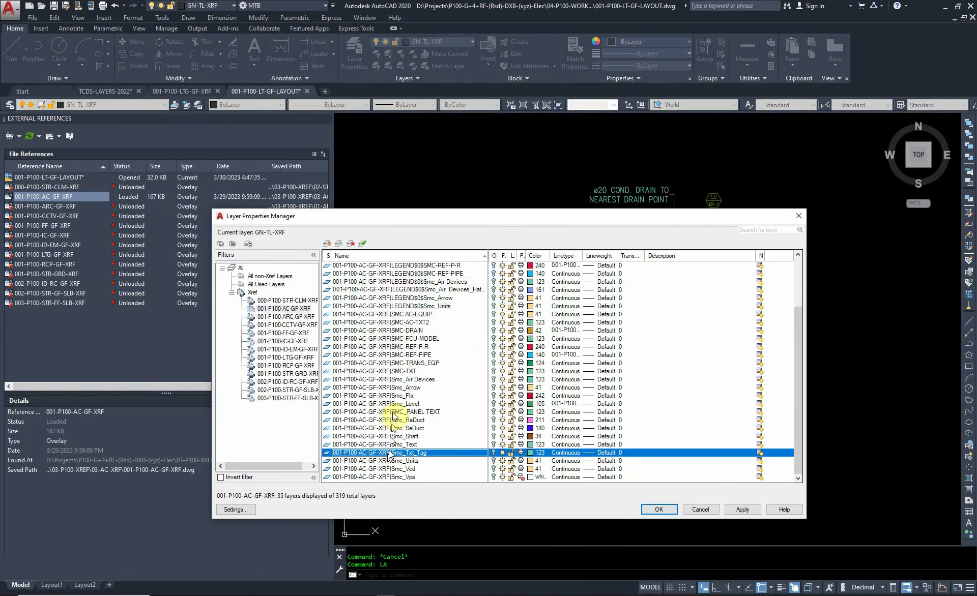
scroll(392, 418, up, 1)
scroll(394, 406, up, 2)
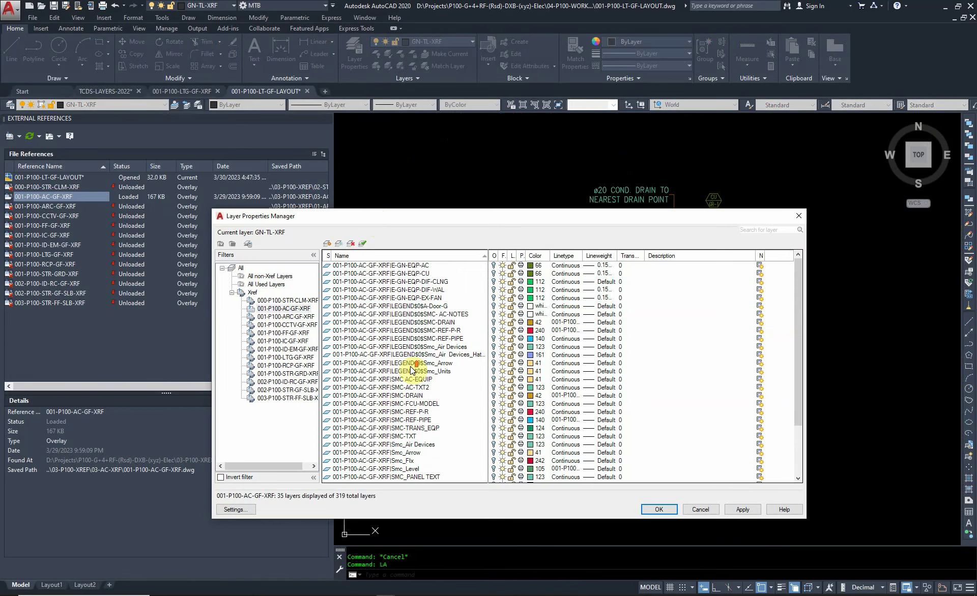
Select the E-GN-EQP-DIF-CLNG through EX-FAN layers, return to all 319 layers, and close.
click(440, 283)
shift+click(439, 298)
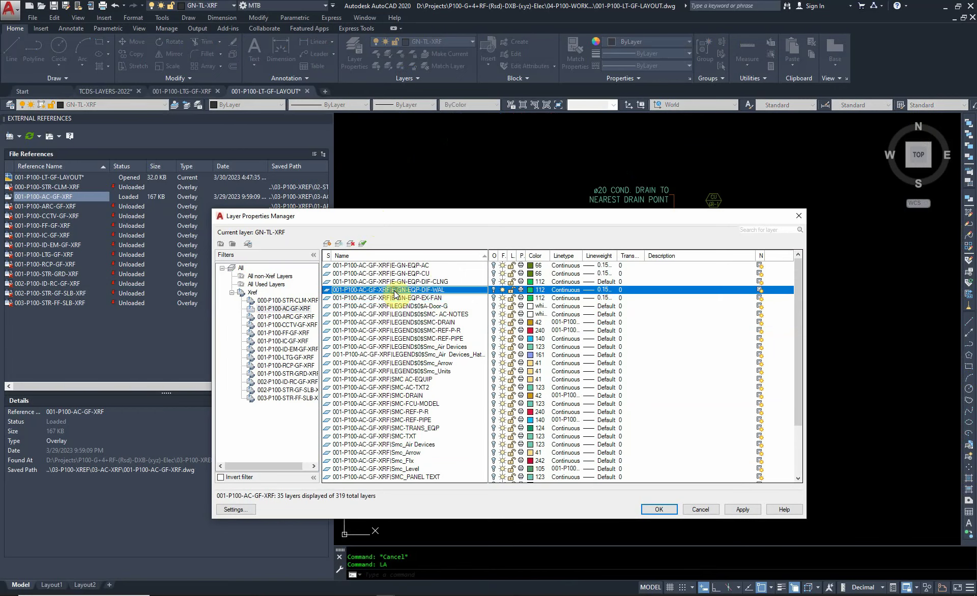
key(ctrl+a)
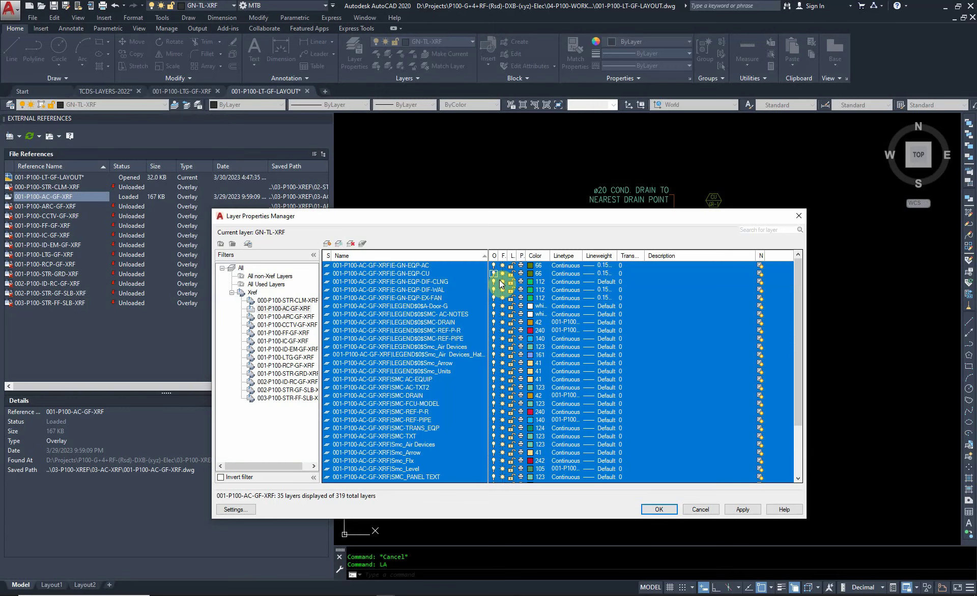
click(423, 282)
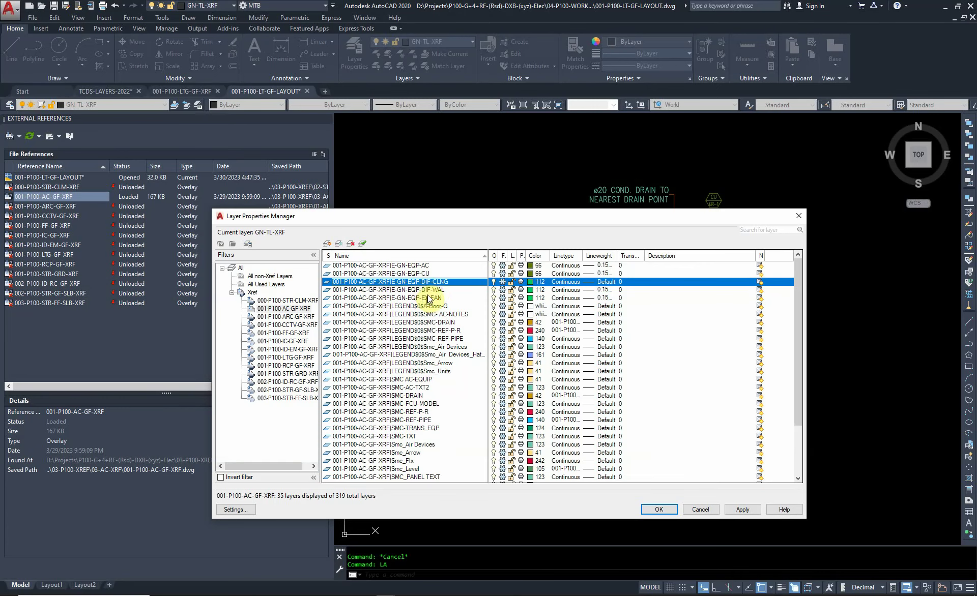
shift+click(437, 298)
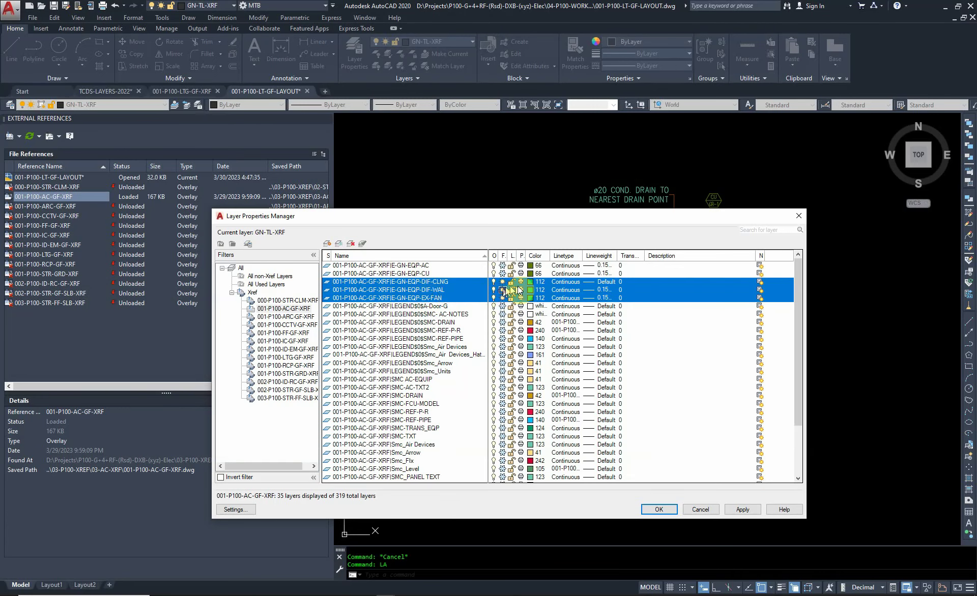
click(222, 268)
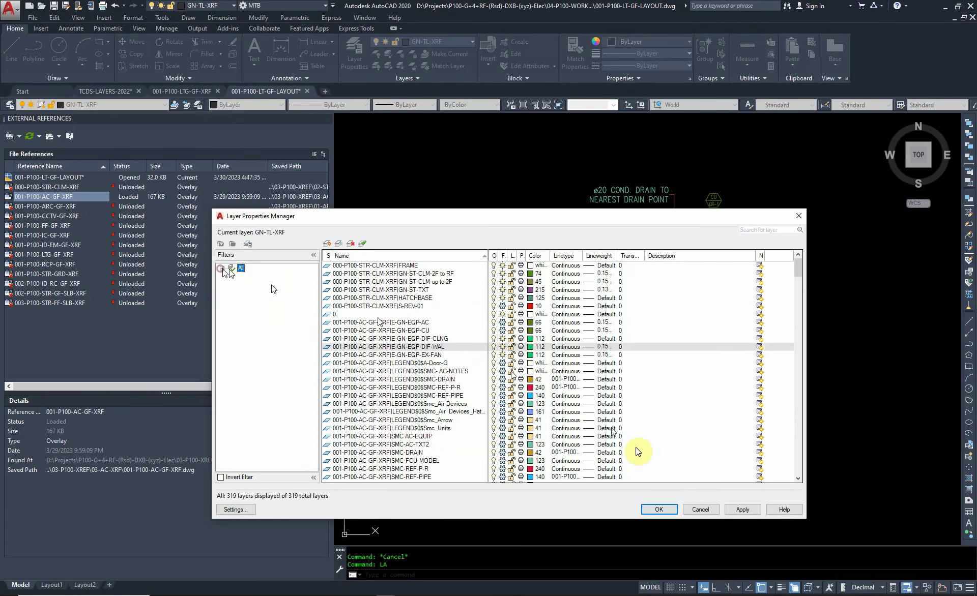
click(659, 504)
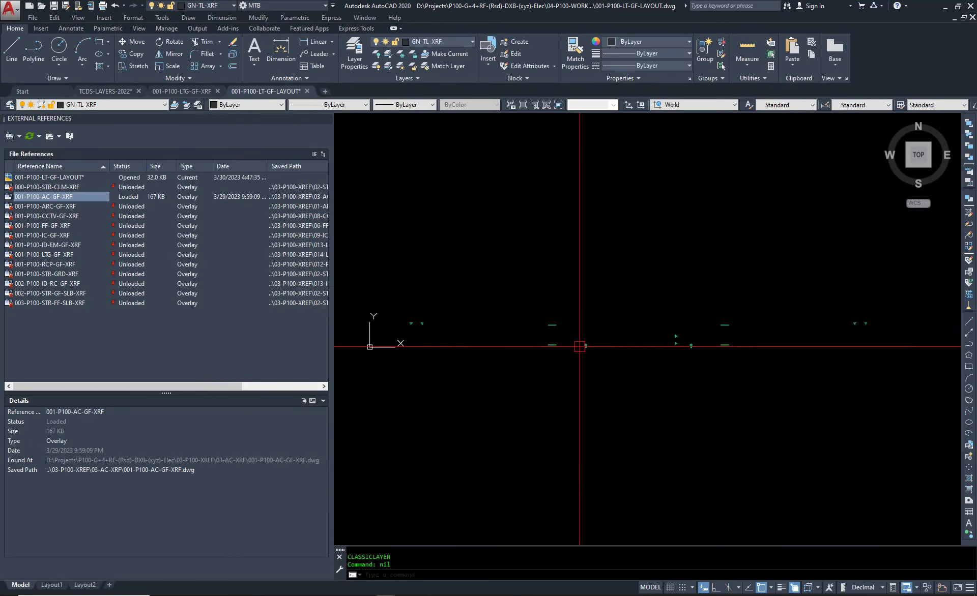
Inspect the lighting plan: select and deselect an xref object, then pan across.
scroll(579, 346, up, 3)
scroll(436, 273, up, 2)
click(456, 297)
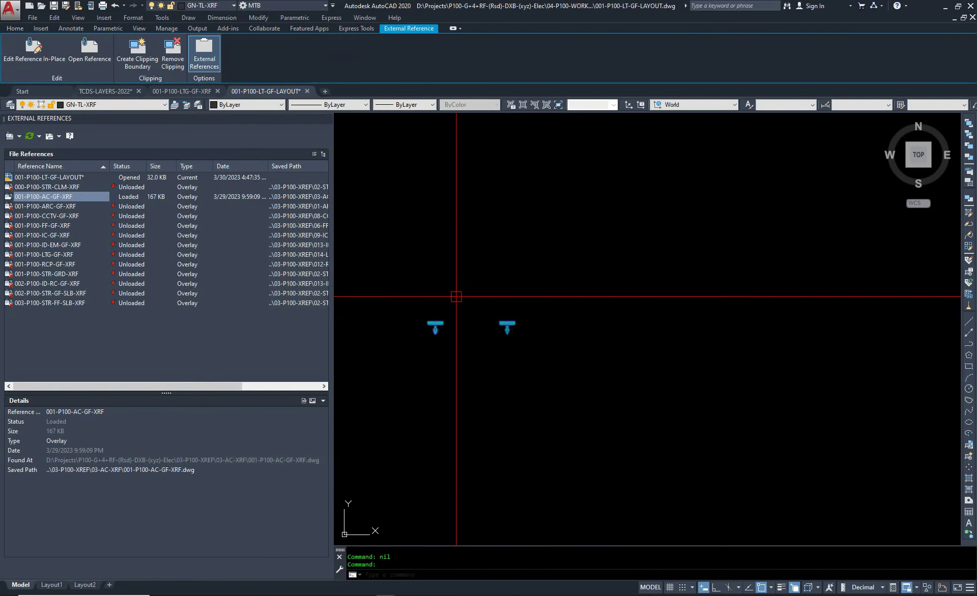
scroll(593, 342, down, 3)
key(Escape)
middle_drag(768, 286, 811, 381)
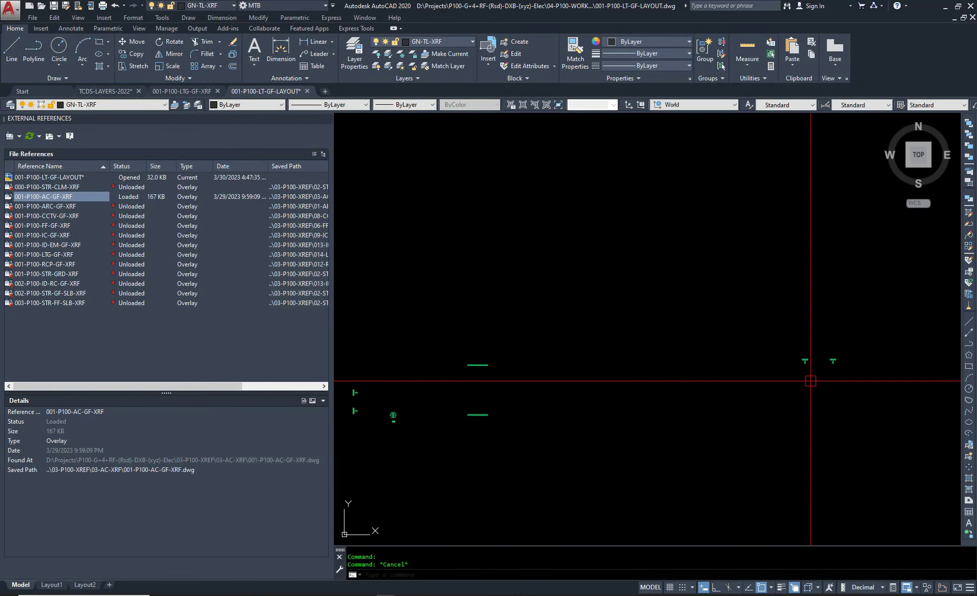
scroll(622, 311, down, 3)
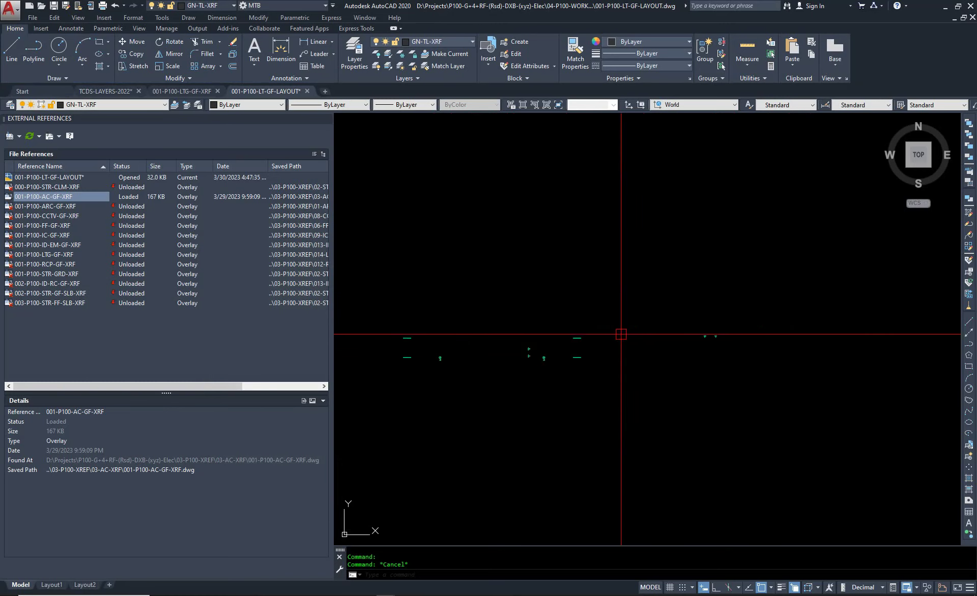
scroll(622, 334, down, 2)
middle_drag(578, 364, 627, 364)
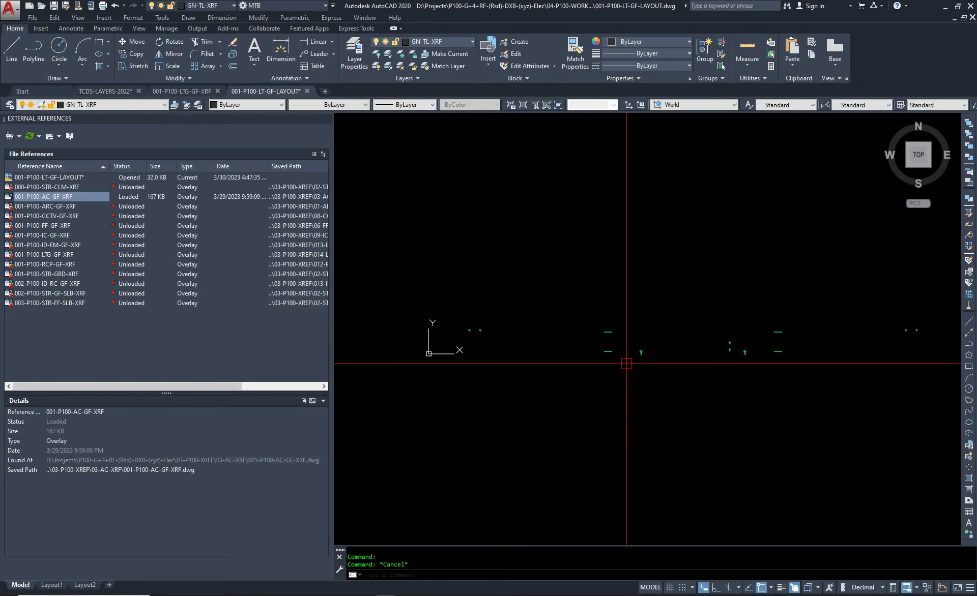
Swap xrefs: unload 001-P100-AC-GF-XRF and reload 000-P100-STR-CLM-XRF to show the columns.
right_click(47, 201)
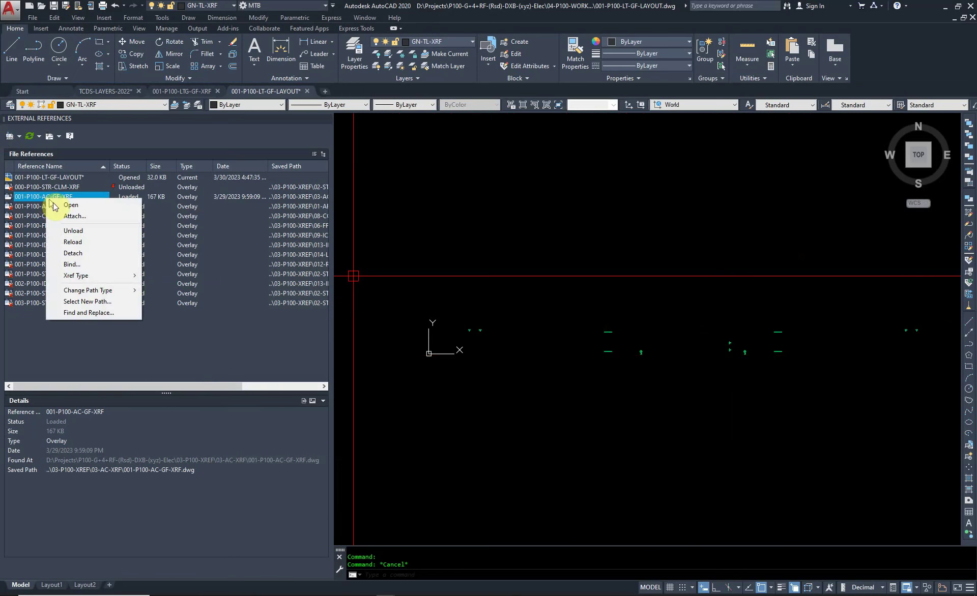
click(72, 231)
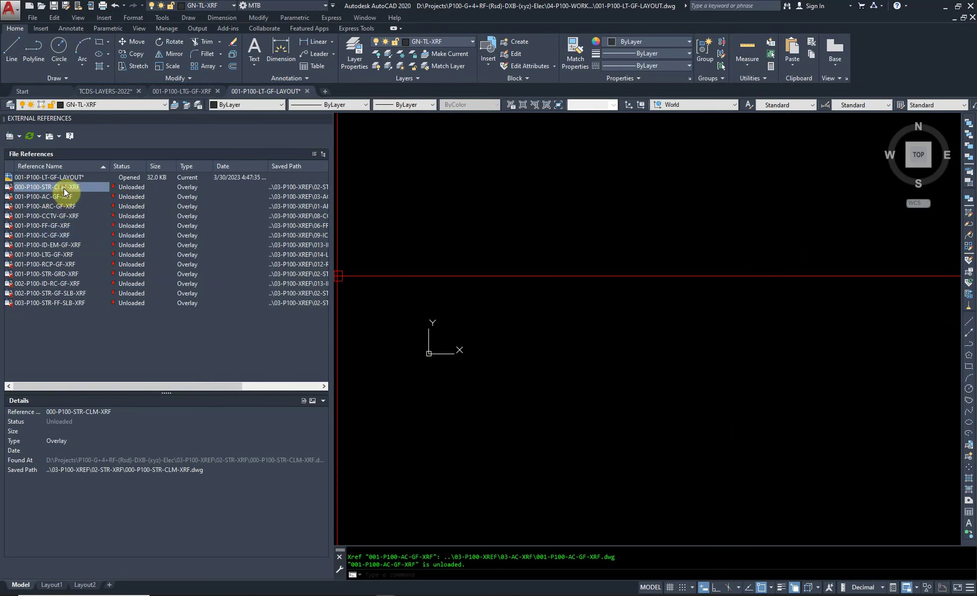
right_click(63, 187)
click(100, 232)
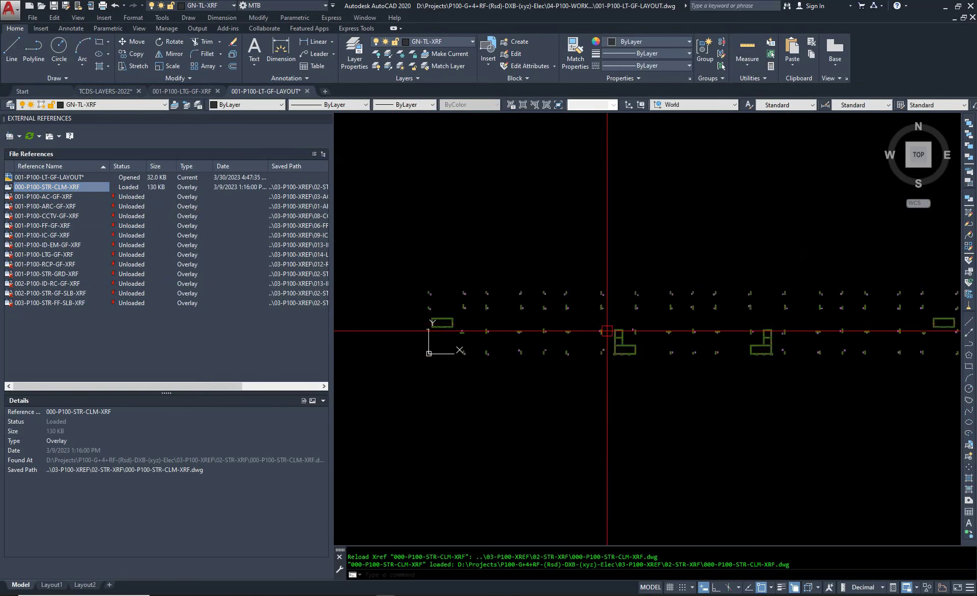
scroll(551, 355, up, 2)
scroll(590, 306, up, 5)
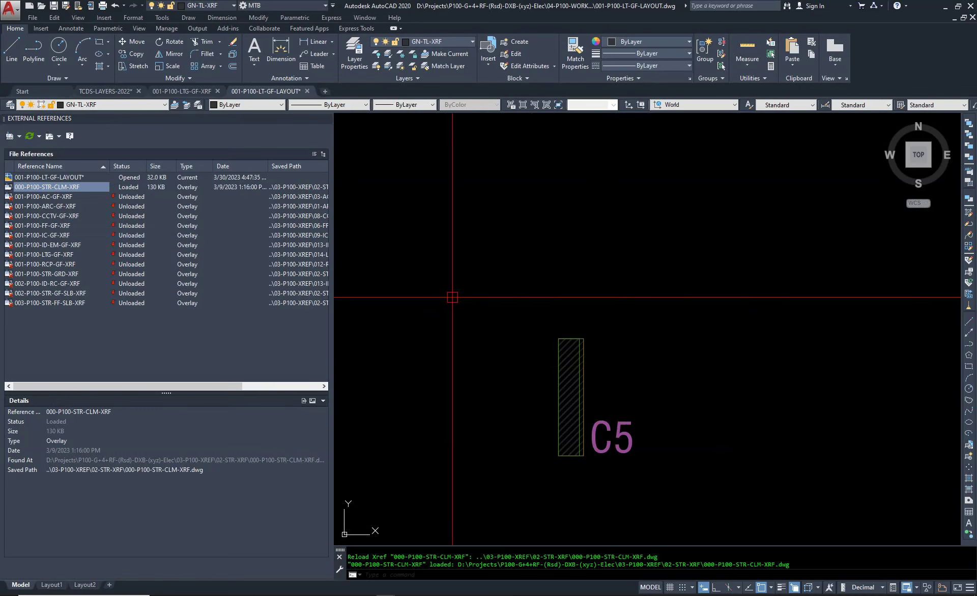
scroll(438, 295, down, 5)
scroll(444, 299, down, 2)
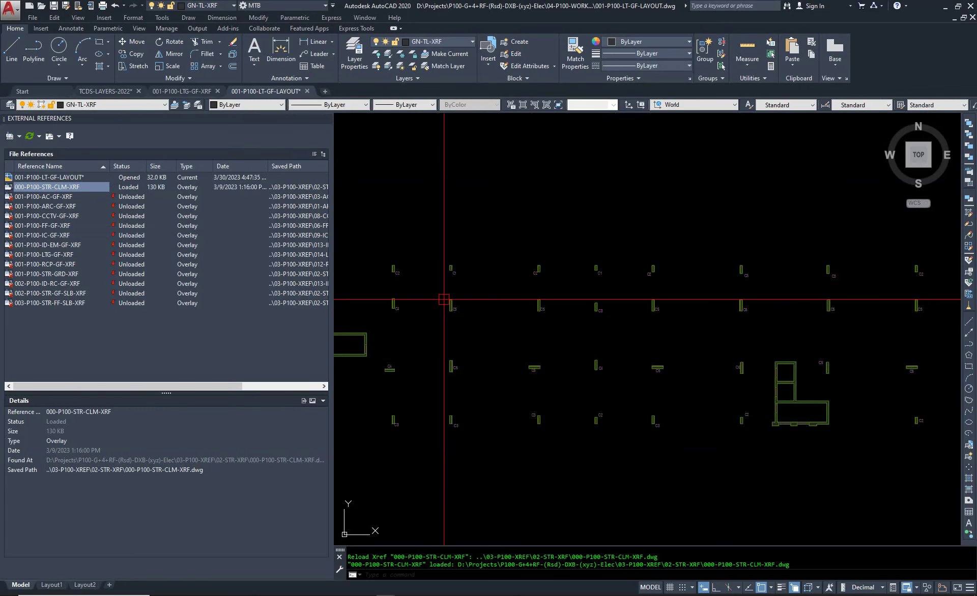
Filter the layer list to 000-P100-STR-CLM-XRF and freeze the GN-ST-CLM-2F to RF layer.
text(LA)
key(Return)
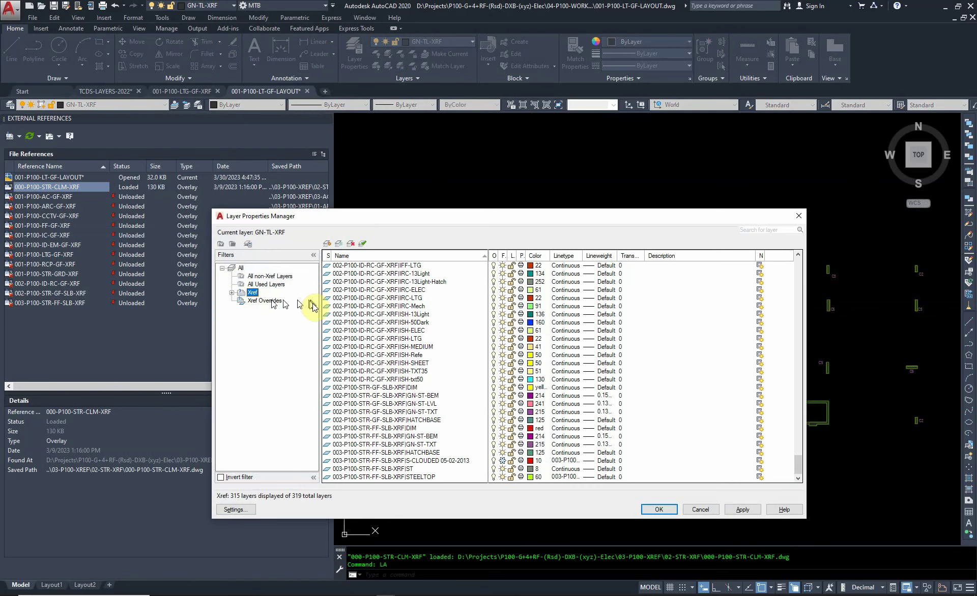
click(234, 293)
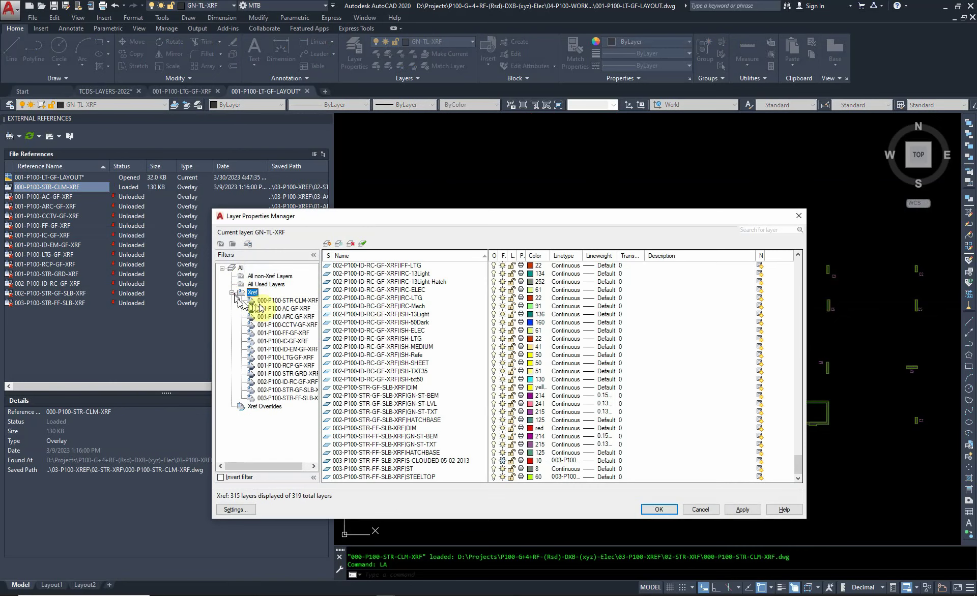
click(281, 300)
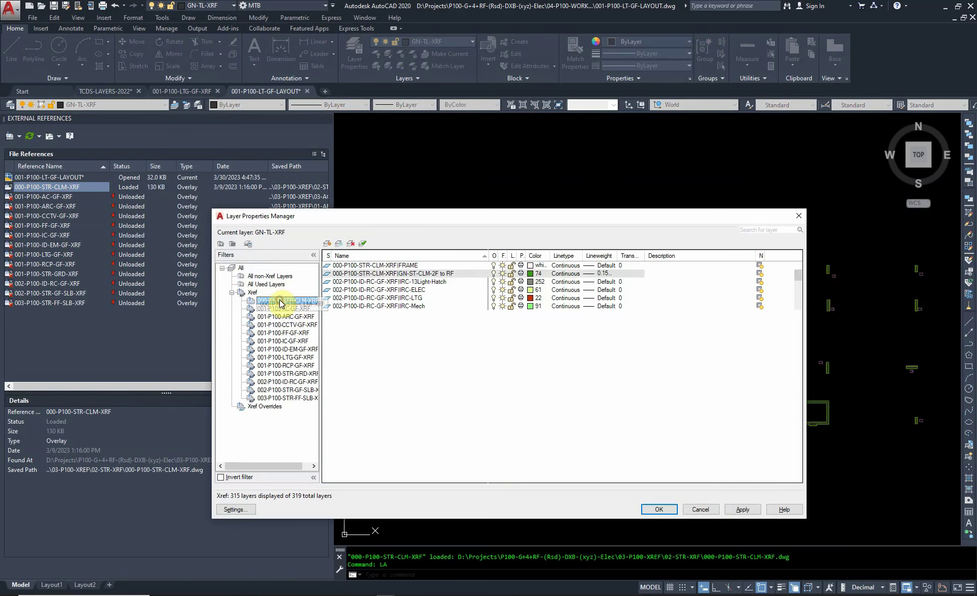
click(402, 298)
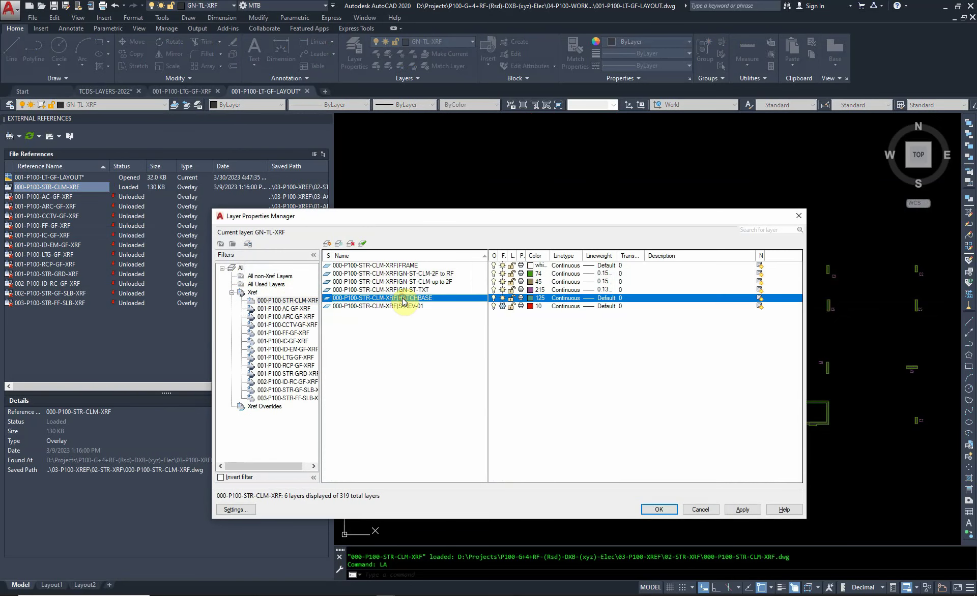
click(437, 275)
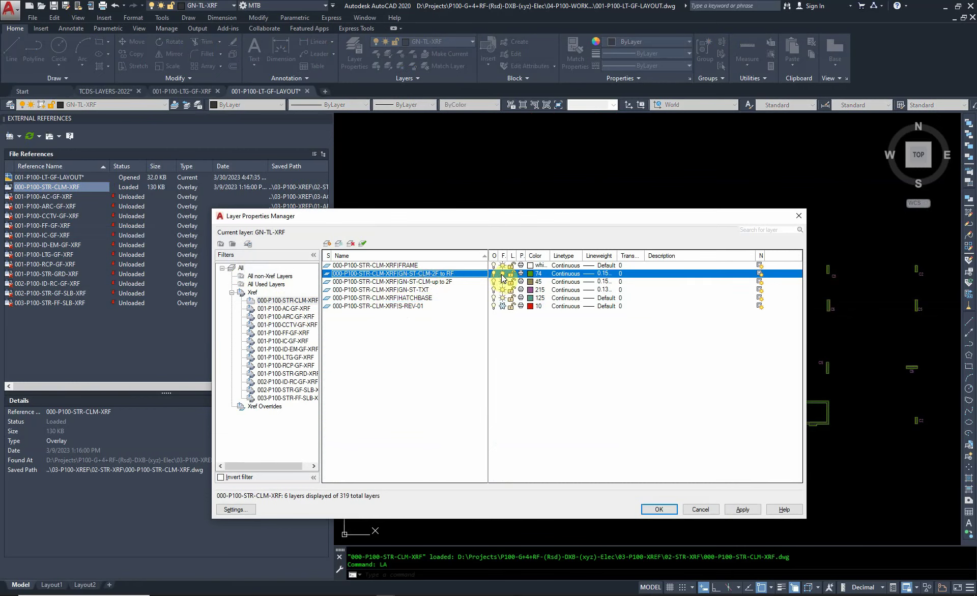
click(502, 274)
click(424, 291)
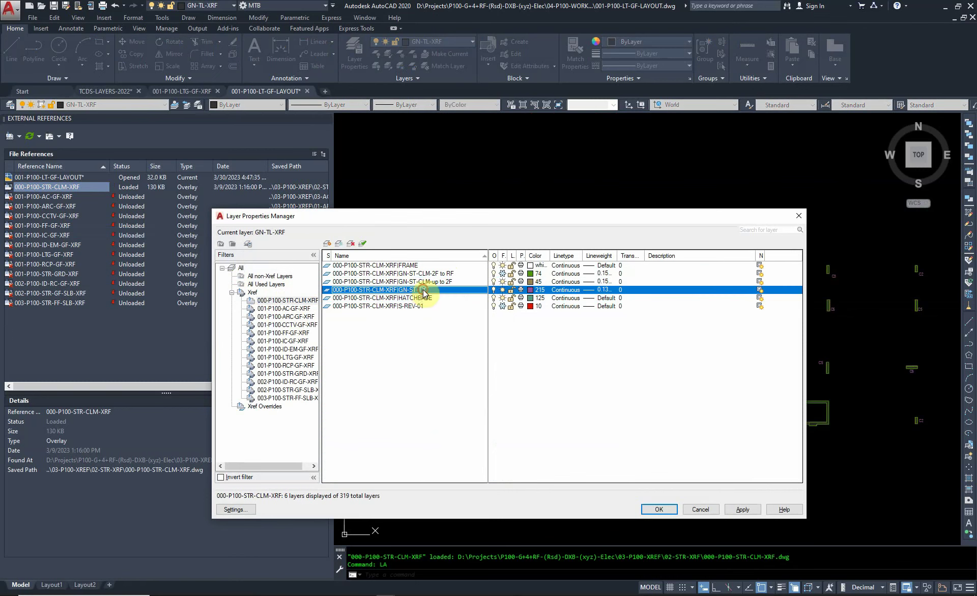
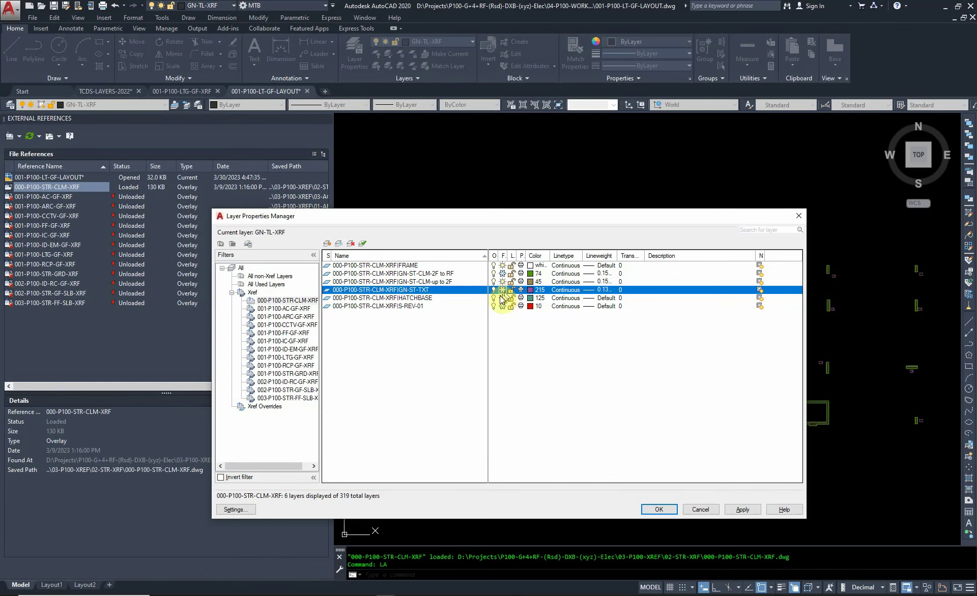
Review the HATCHBASE and GN-ST-CLM column xref layers, show all 319 layers, and close the manager.
click(501, 299)
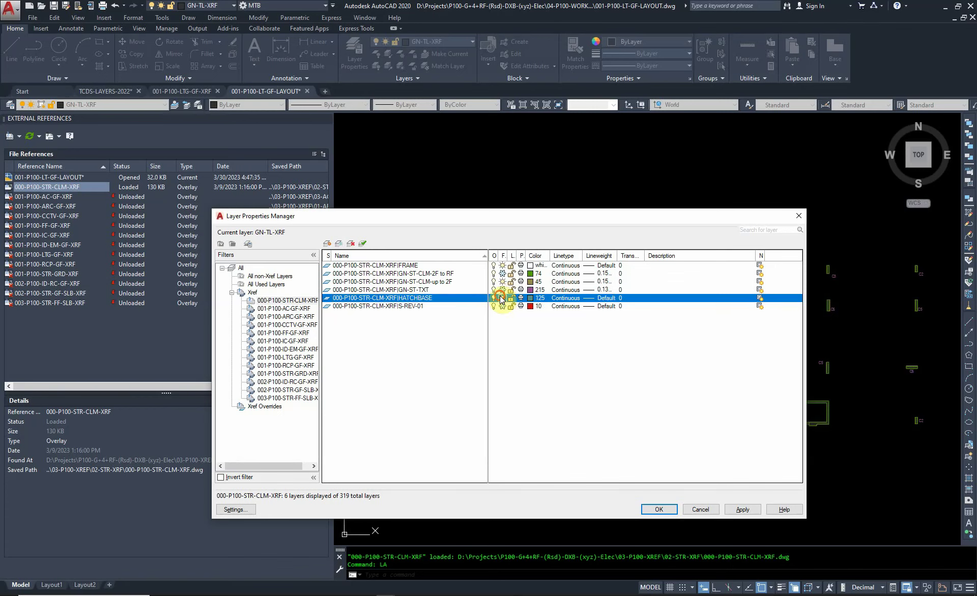
click(502, 265)
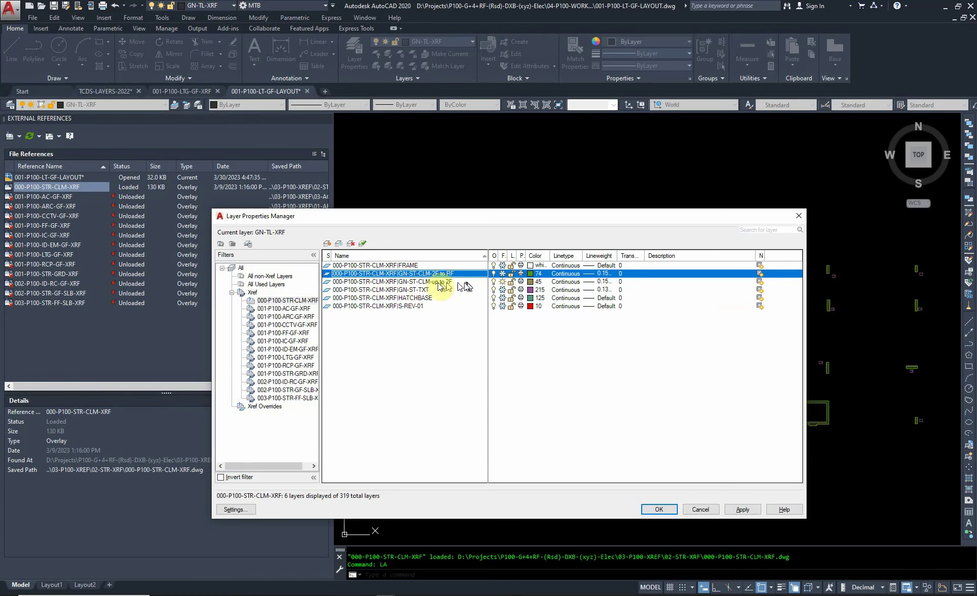
click(458, 282)
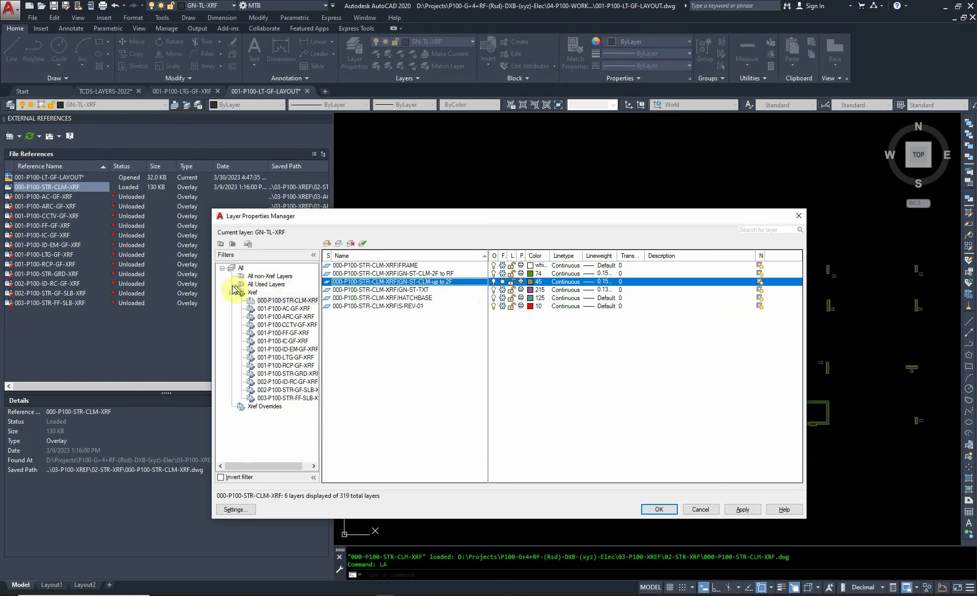
click(224, 271)
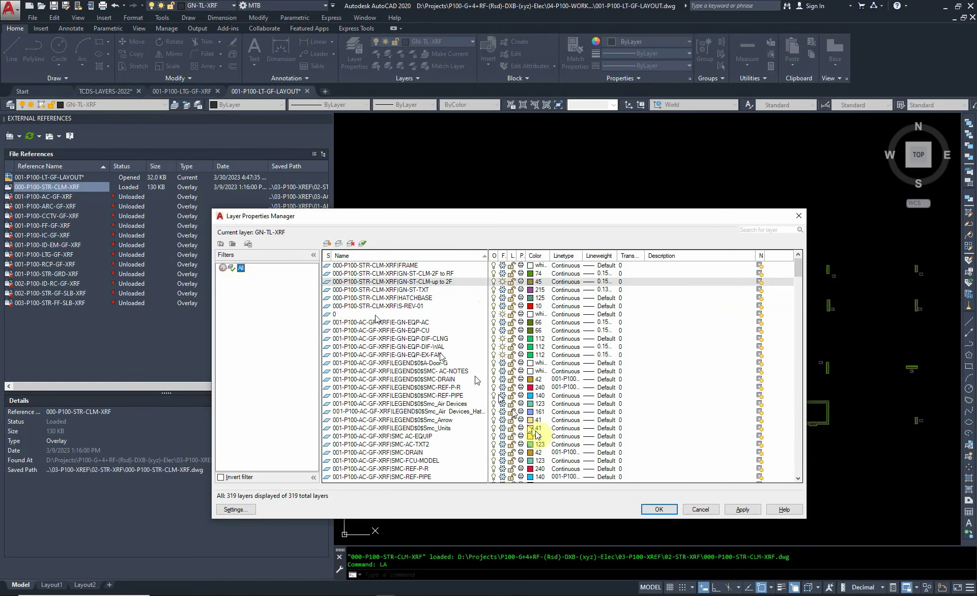
click(660, 511)
Inspect the column grid, then unload the 000-P100-STR-CLM-XRF structural column xref.
scroll(662, 331, up, 5)
middle_drag(662, 331, 704, 367)
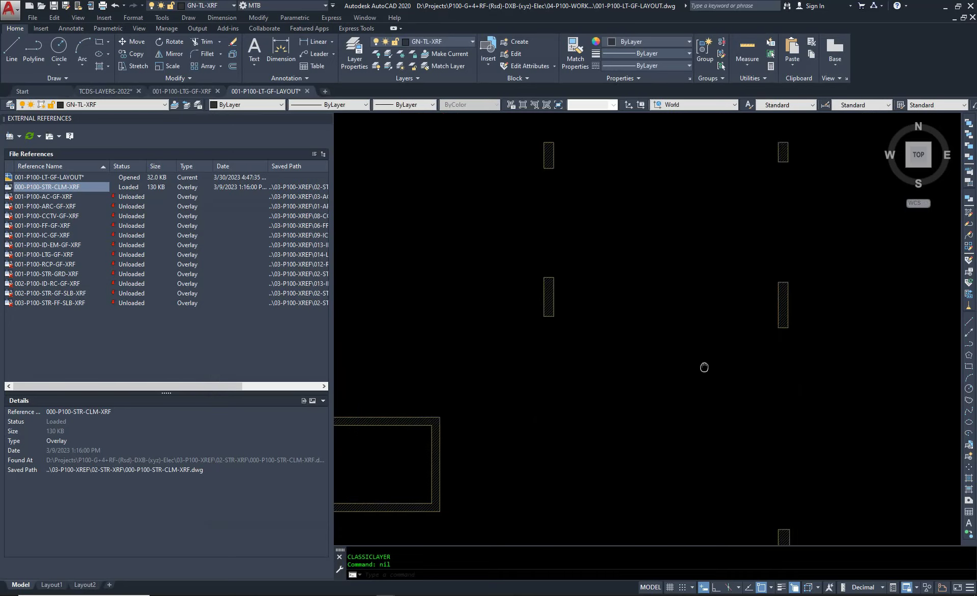
scroll(545, 294, down, 5)
scroll(443, 342, down, 3)
middle_drag(606, 377, 752, 393)
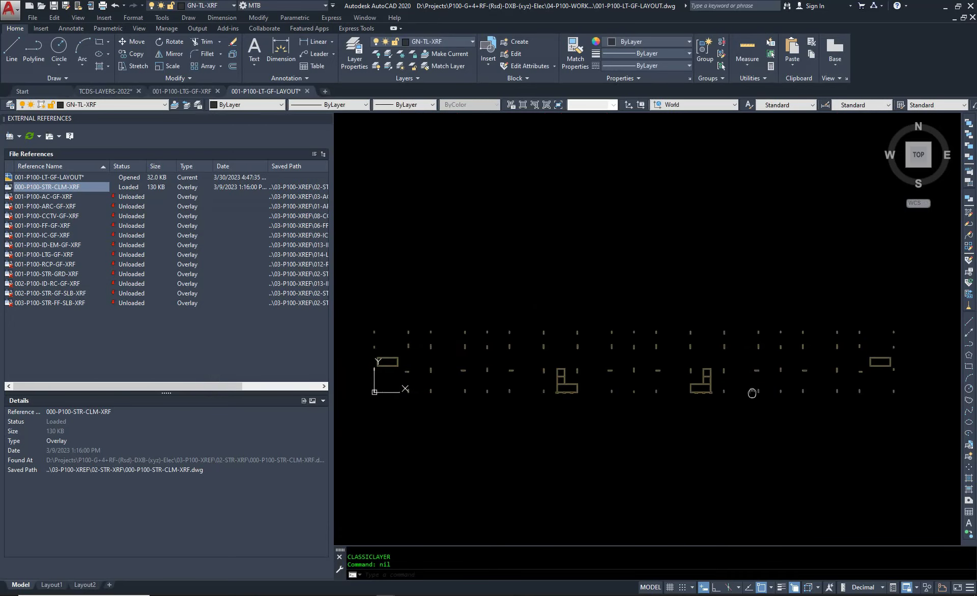
scroll(752, 393, up, 5)
key(Escape)
key(Escape)
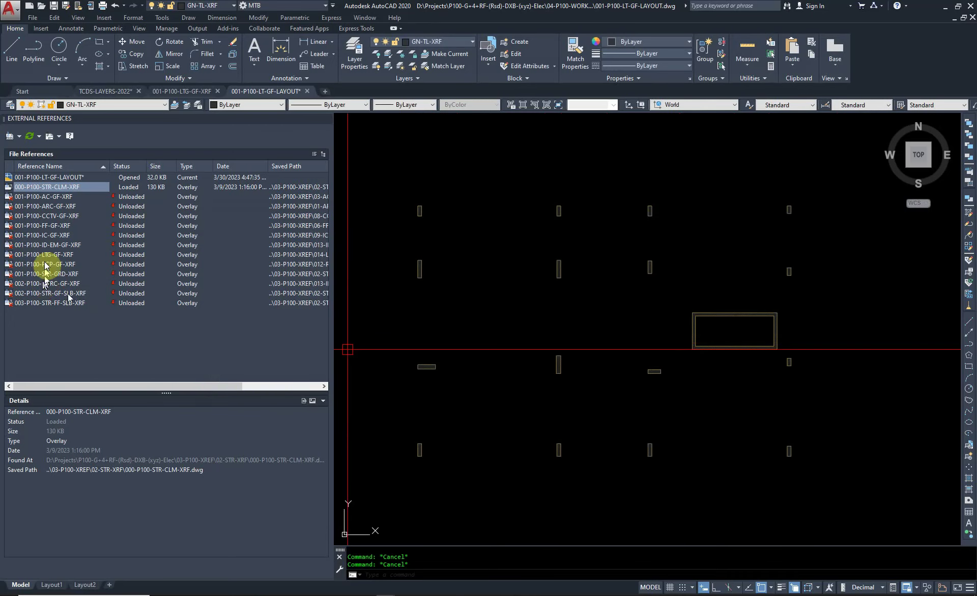
right_click(83, 186)
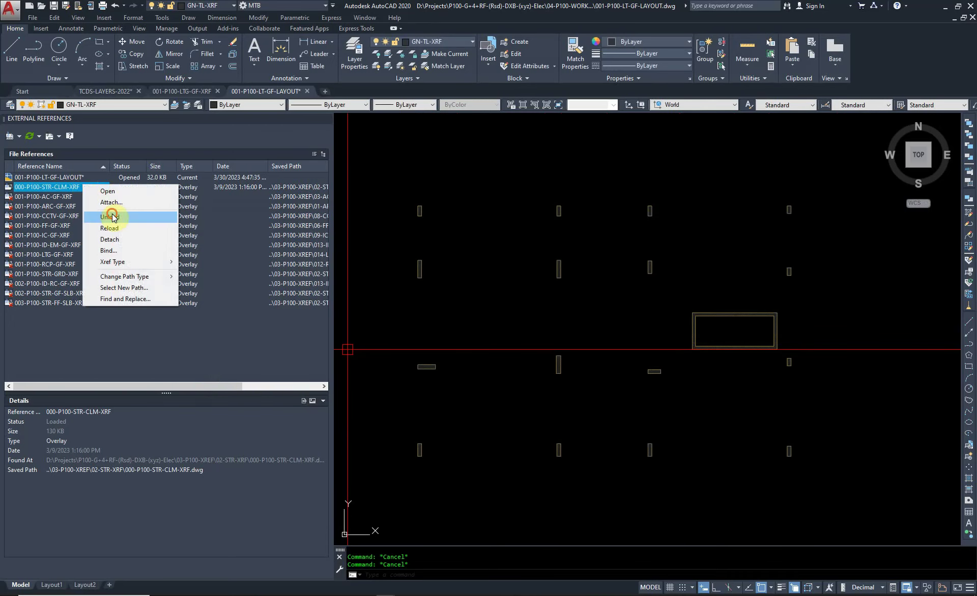
click(109, 214)
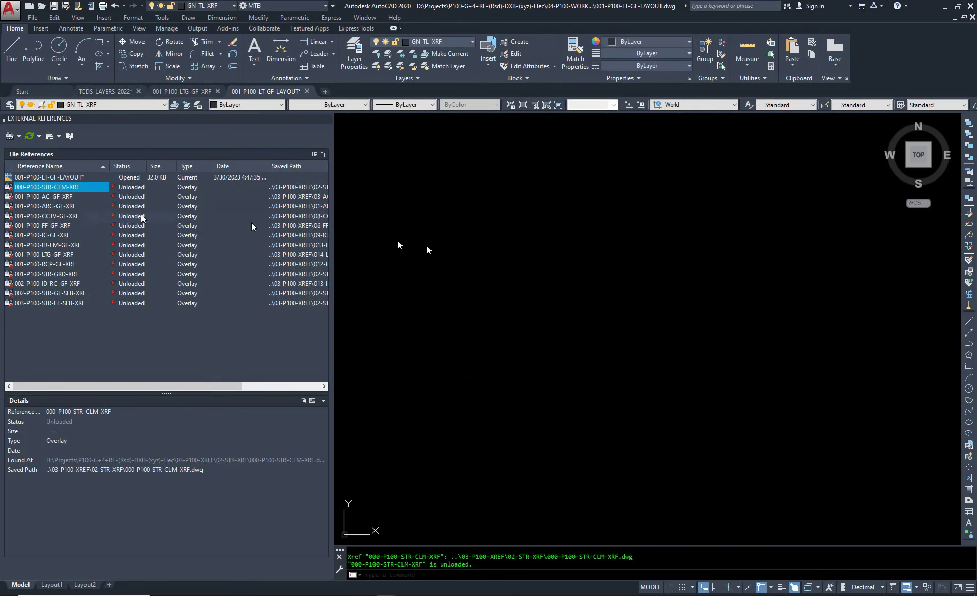
Reload the 001-P100-ARC-GF-XRF architectural ground-floor xref so its plan displays.
click(63, 198)
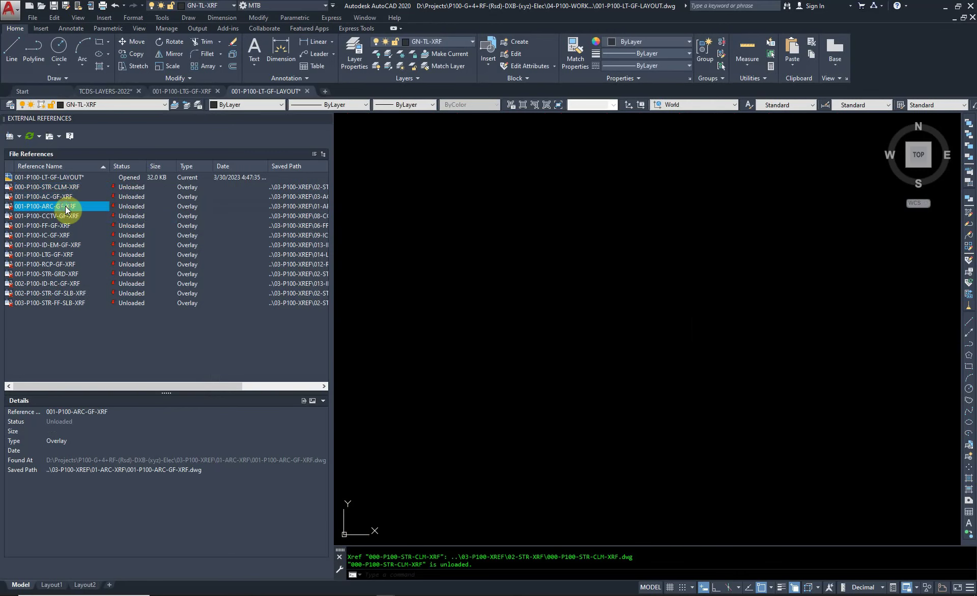
right_click(65, 206)
click(99, 252)
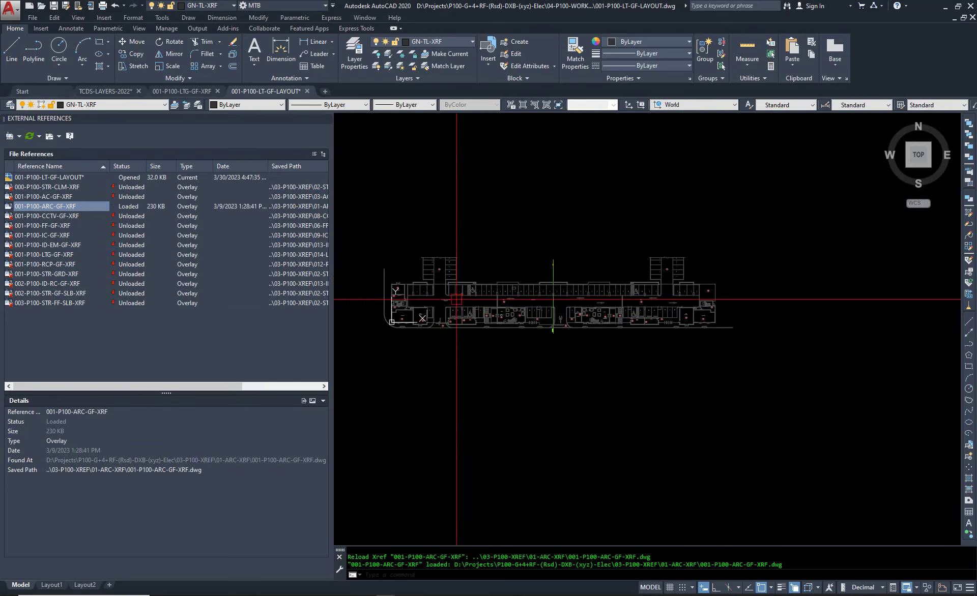
scroll(456, 299, up, 5)
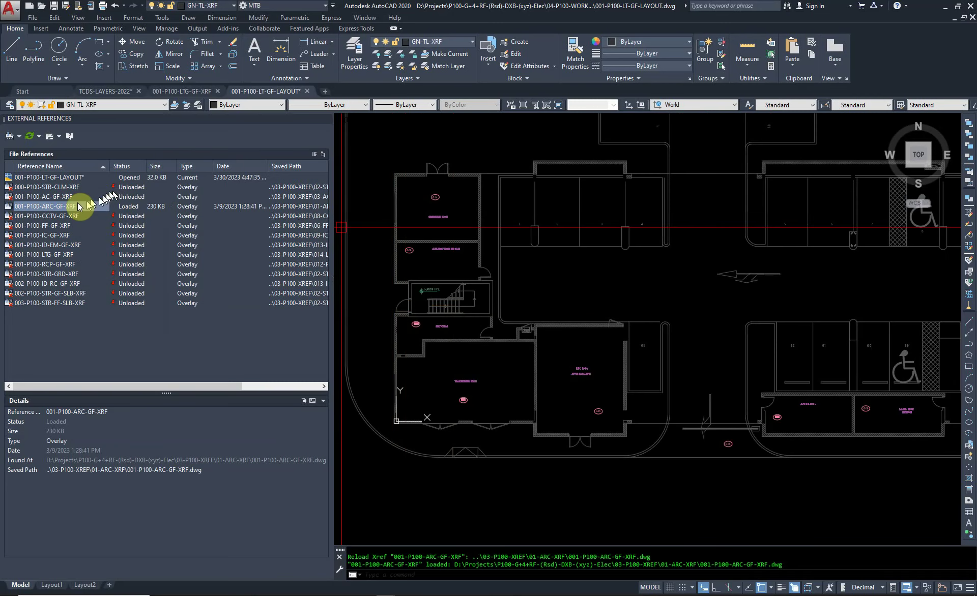
scroll(433, 365, up, 5)
click(554, 445)
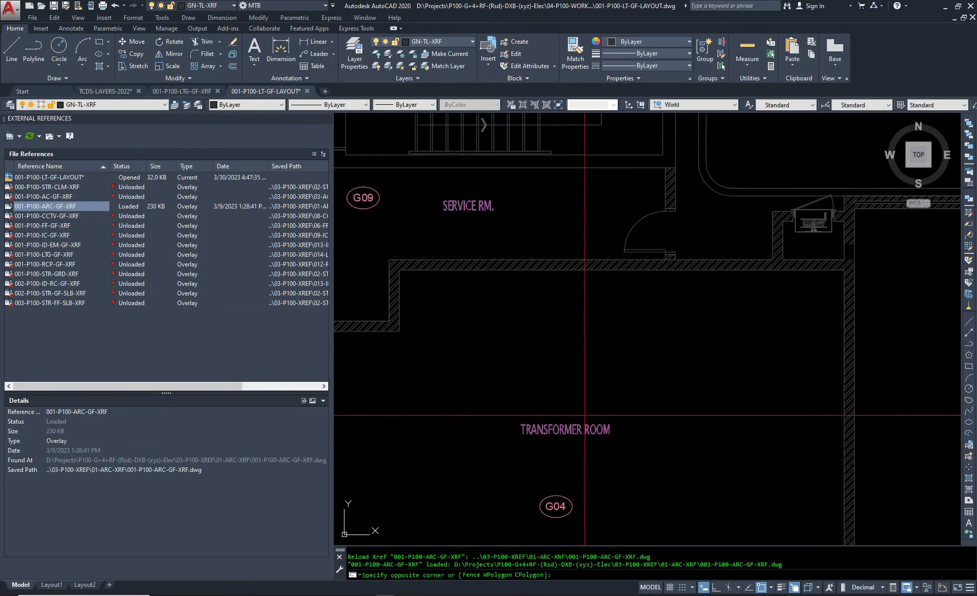
scroll(554, 444, down, 3)
key(Escape)
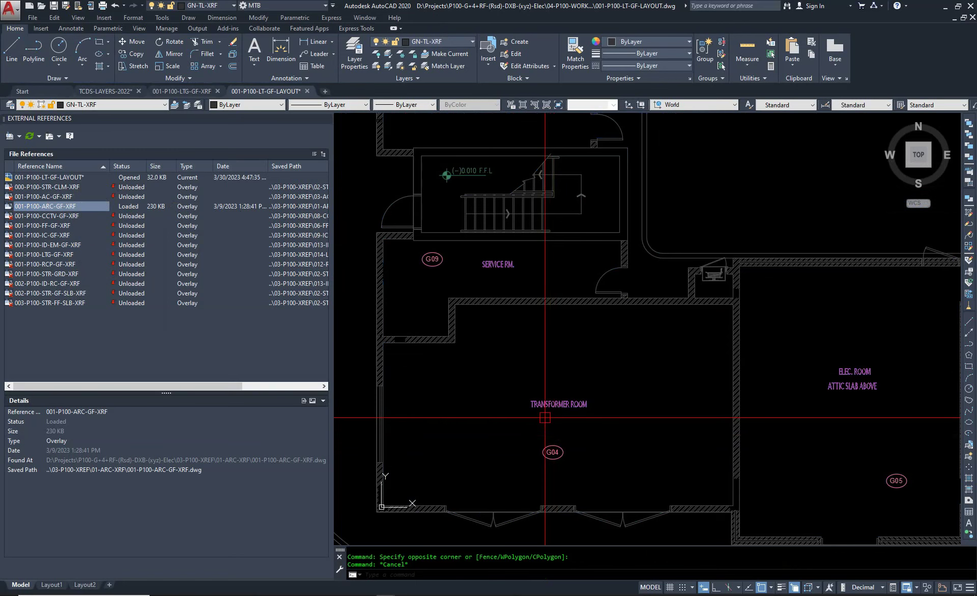
Edit 001-P100-ARC-GF-XRF in place with the TRANSFORMER ROOM label as the working object.
click(573, 400)
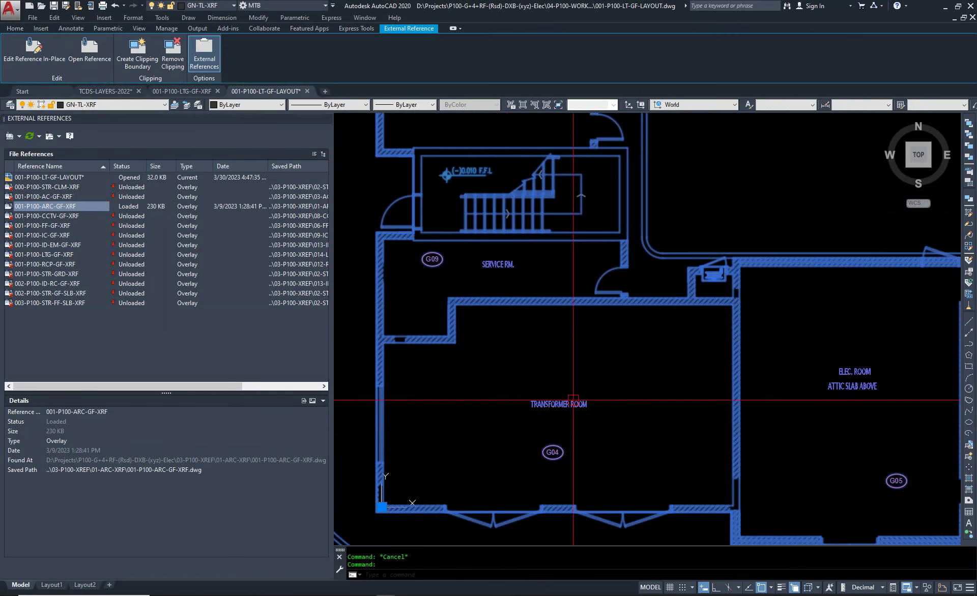
key(Escape)
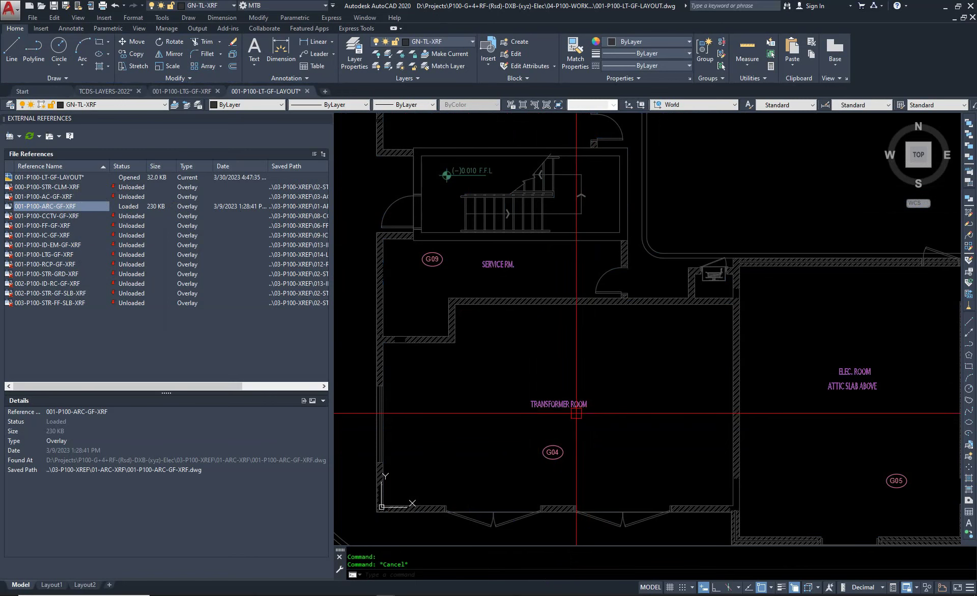
click(551, 400)
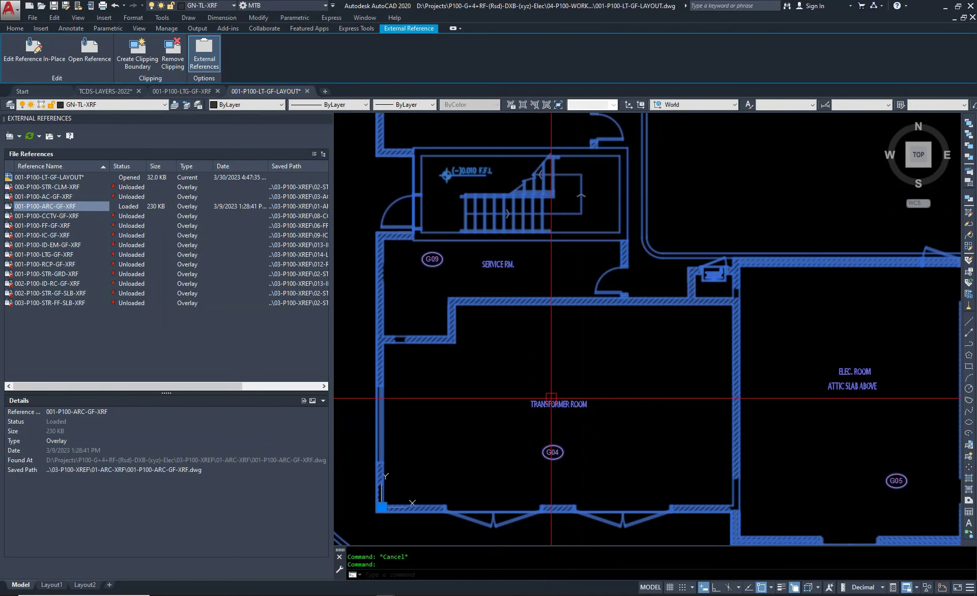
right_click(563, 408)
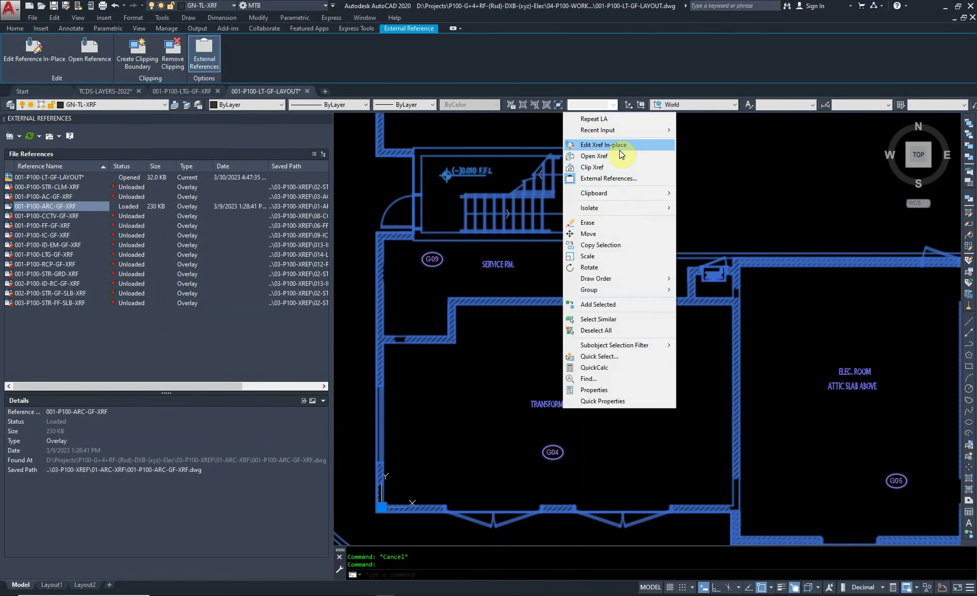
click(620, 149)
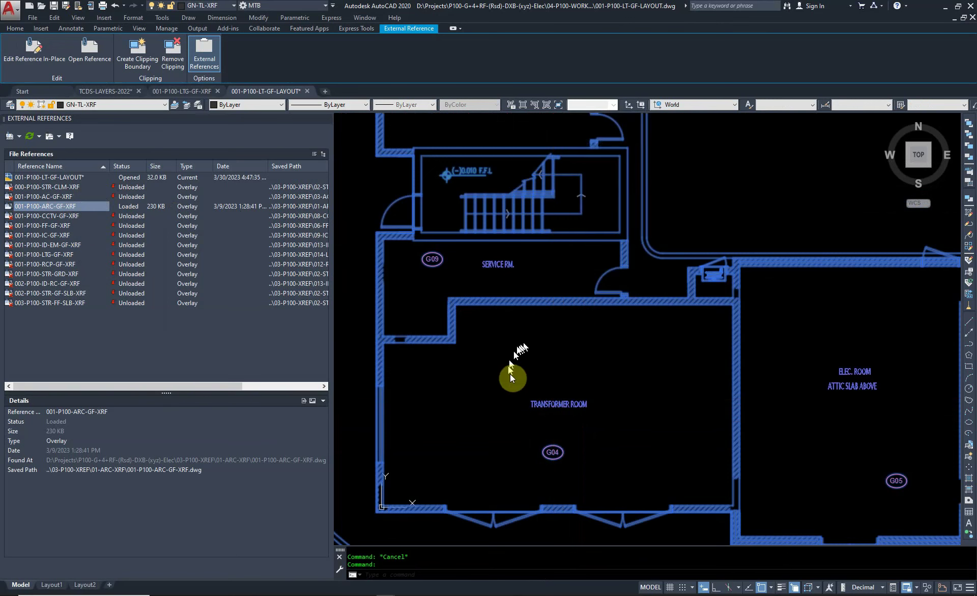
click(480, 376)
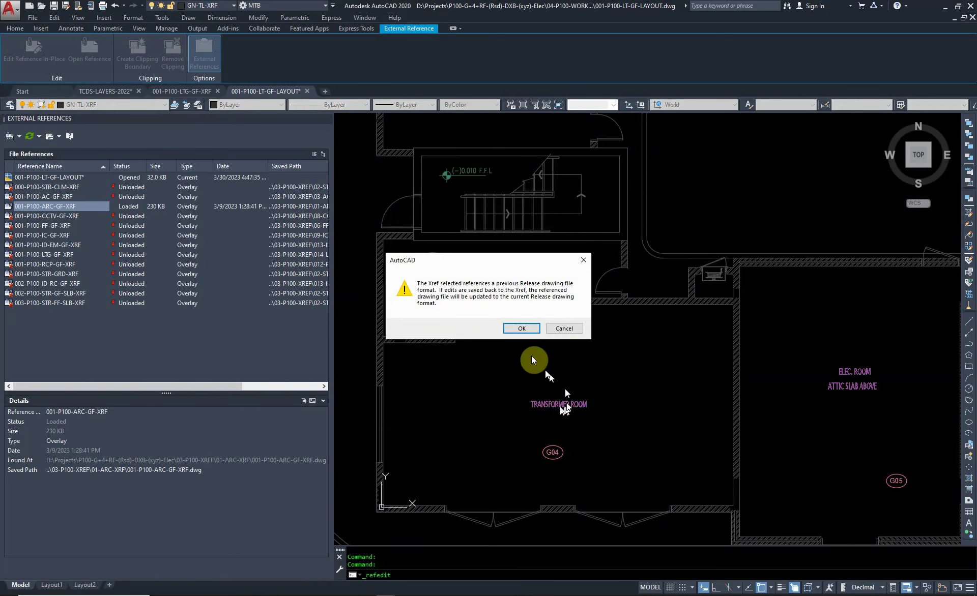
click(522, 329)
click(575, 403)
key(Return)
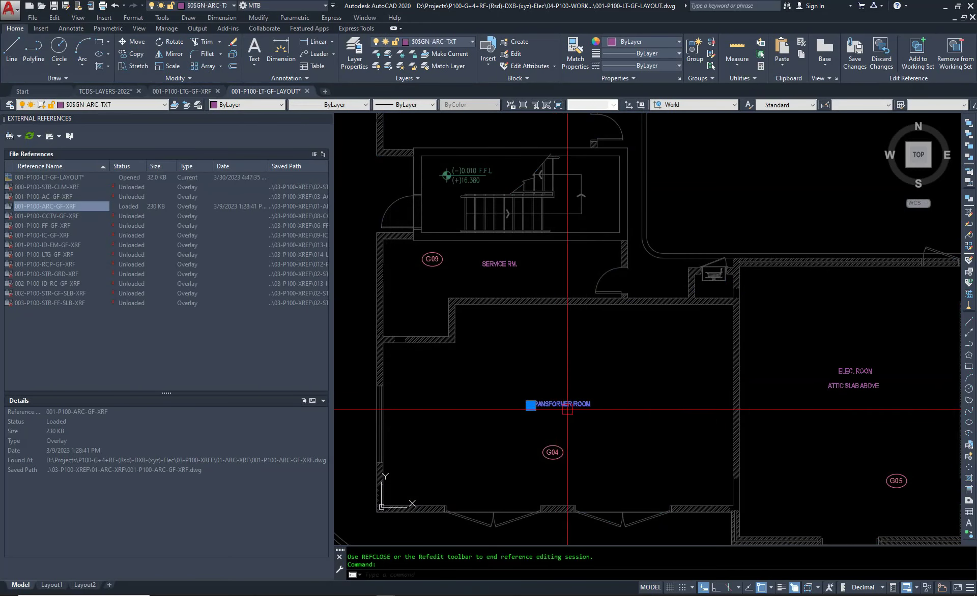
Move the TRANSFORMER ROOM label lower in the room and save the reference changes.
text(m)
key(Return)
click(626, 407)
click(626, 432)
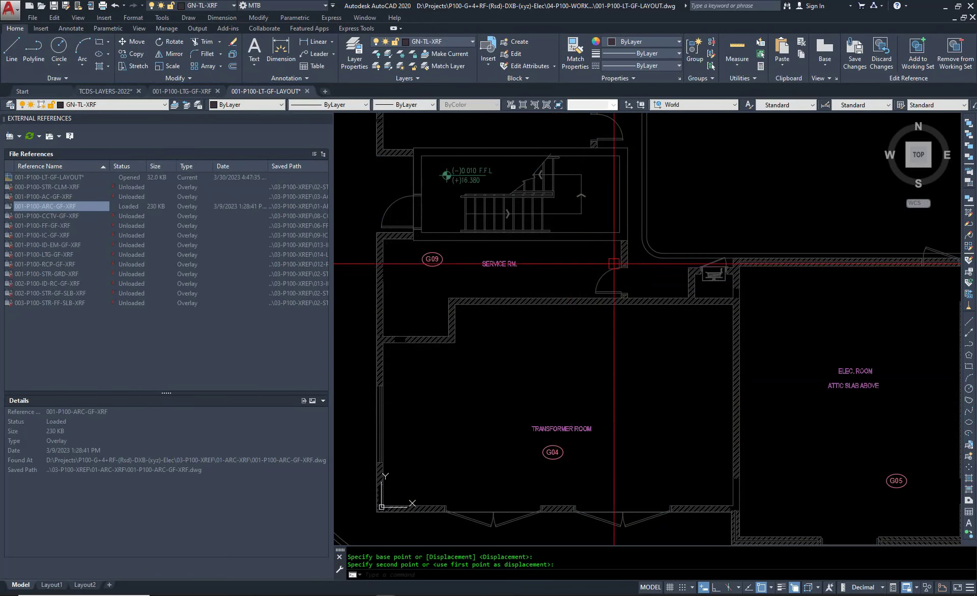
click(873, 65)
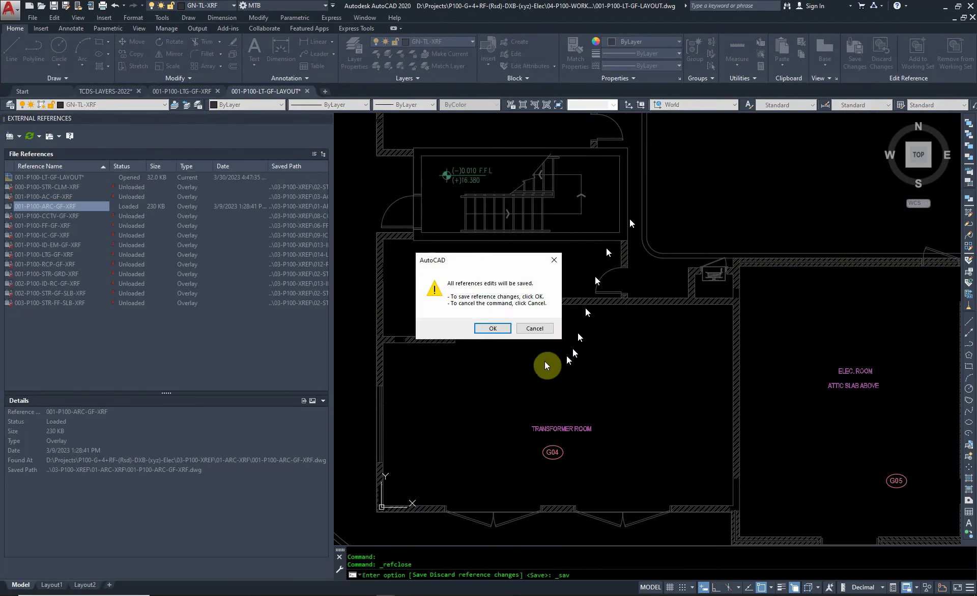
click(510, 329)
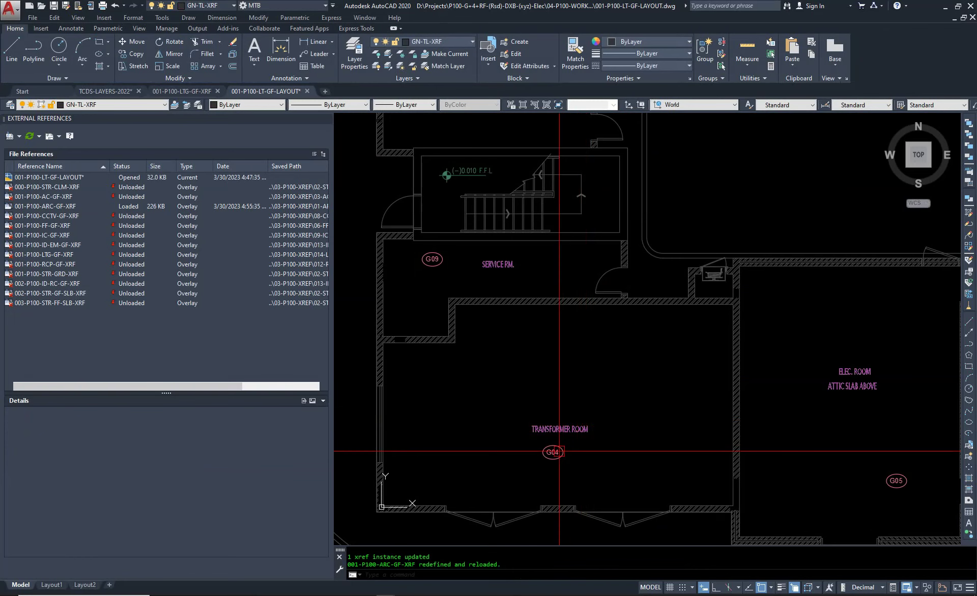
Draw a rectangle with the REC command near the transformer room.
scroll(559, 452, up, 2)
text(rec)
key(Return)
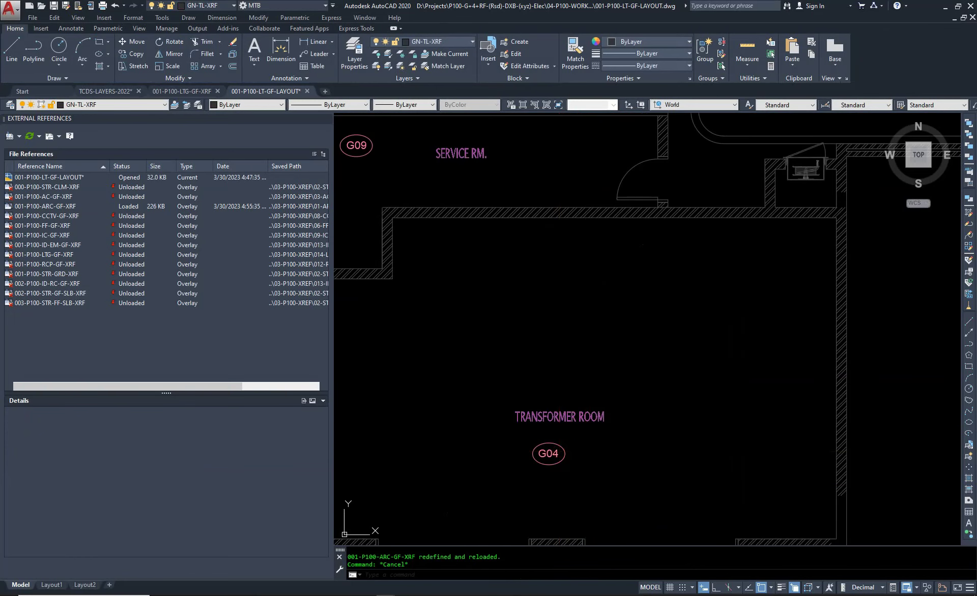
click(589, 490)
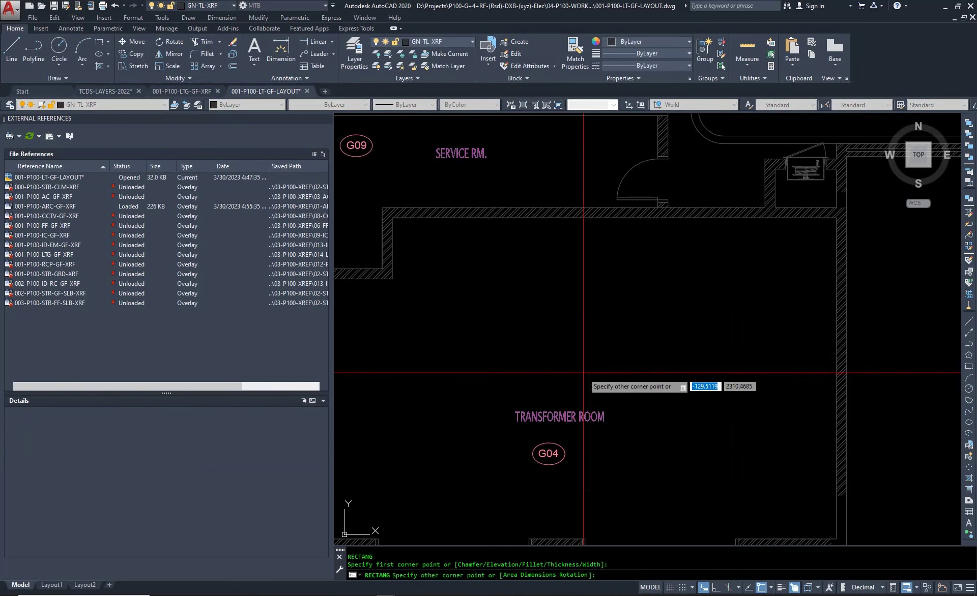
click(582, 370)
Edit the architectural xref in place, shift TRANSFORMER ROOM left and up, and save.
click(563, 456)
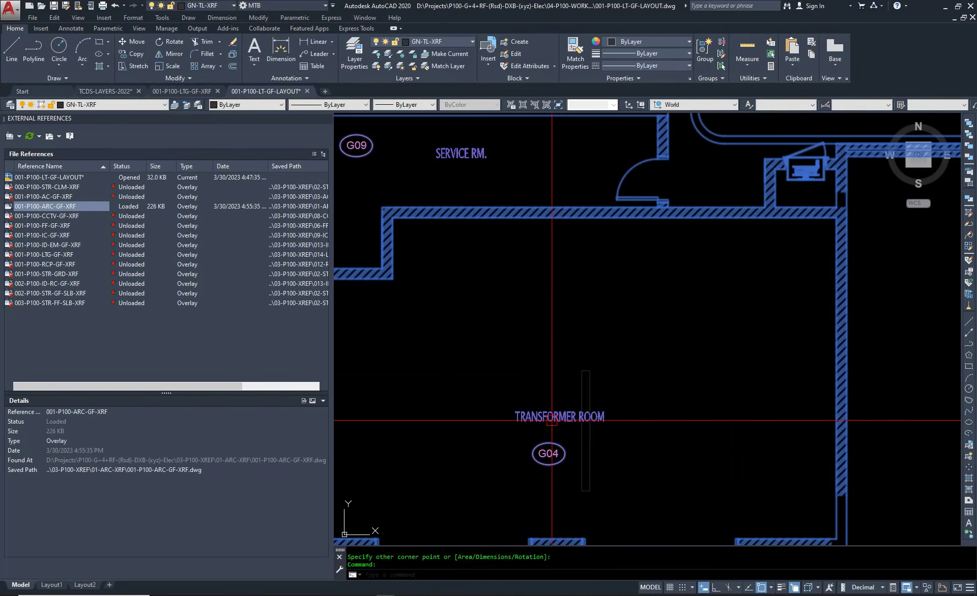
key(Escape)
click(556, 465)
right_click(552, 413)
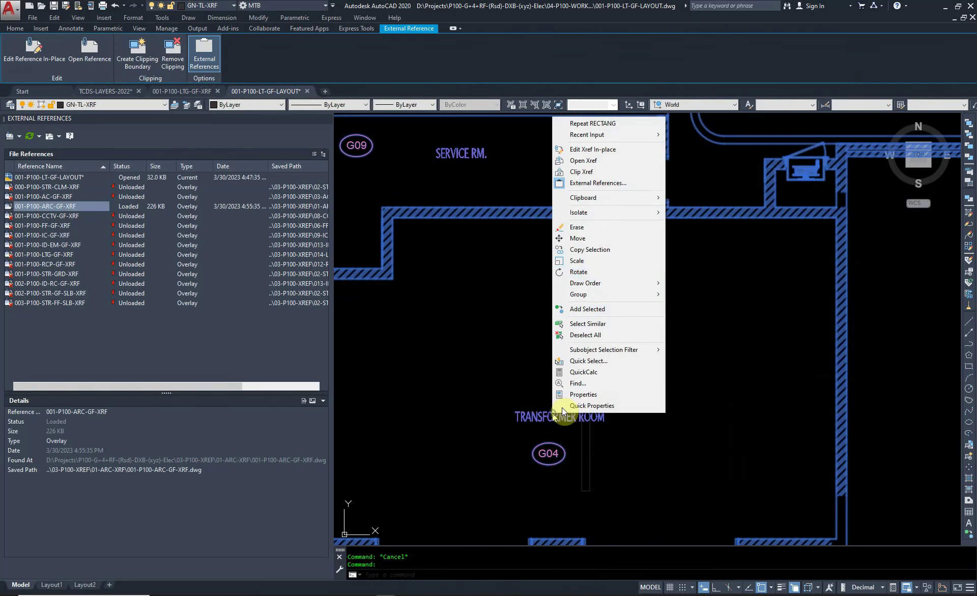
click(616, 149)
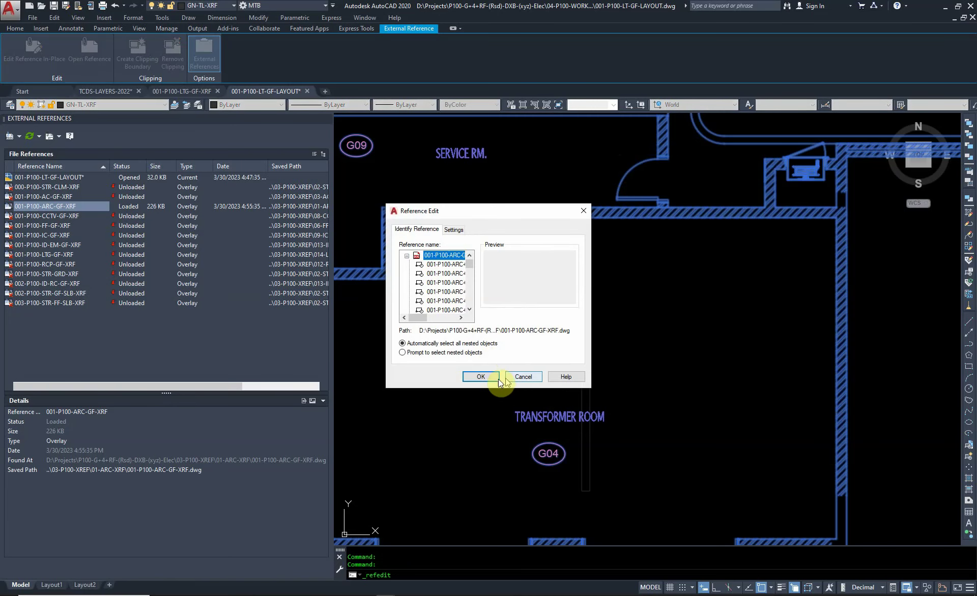
click(498, 379)
click(558, 416)
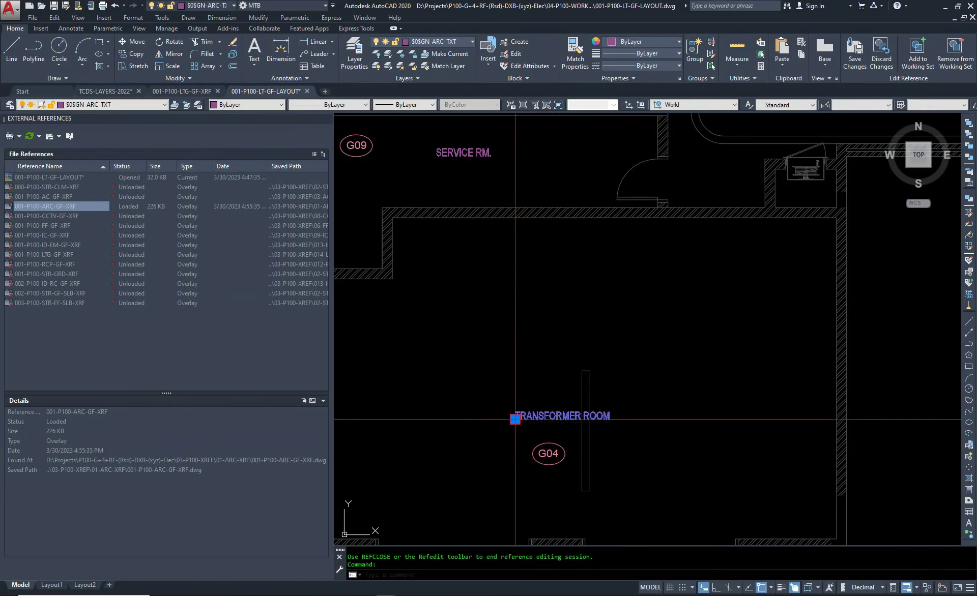
click(509, 417)
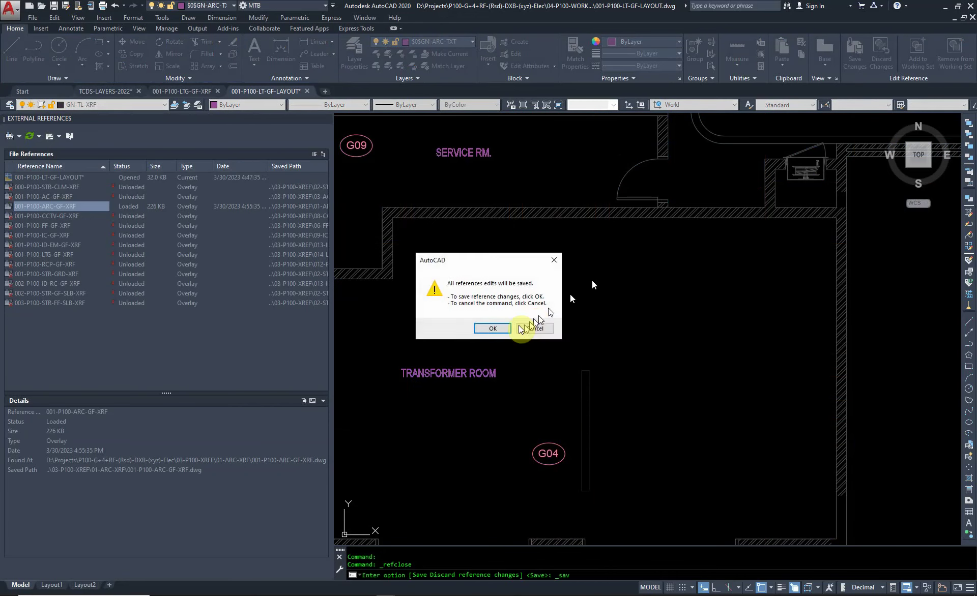
click(504, 328)
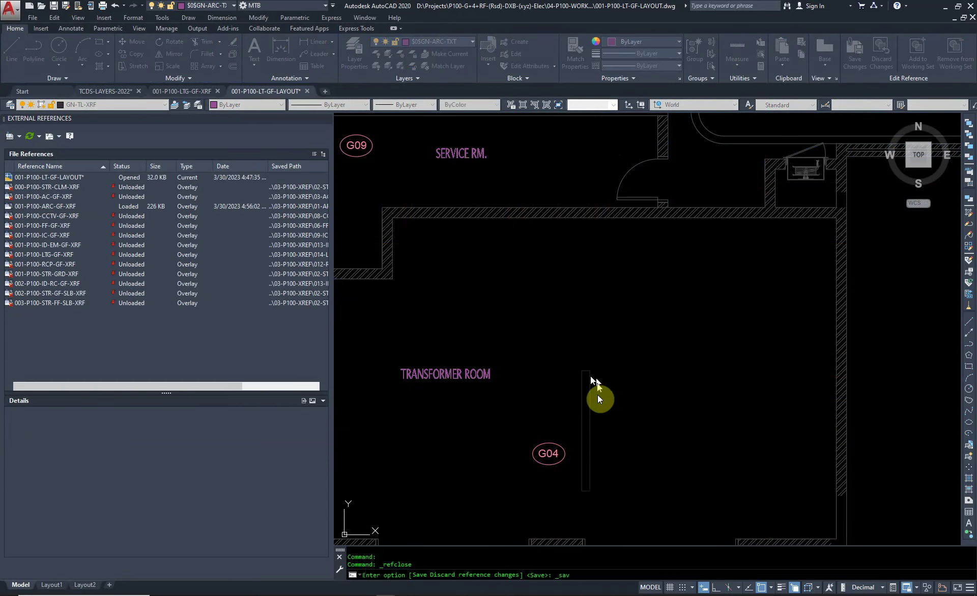
Draw a test circle beside the TRANSFORMER ROOM label with object snap turned off.
scroll(448, 376, up, 4)
scroll(478, 382, down, 3)
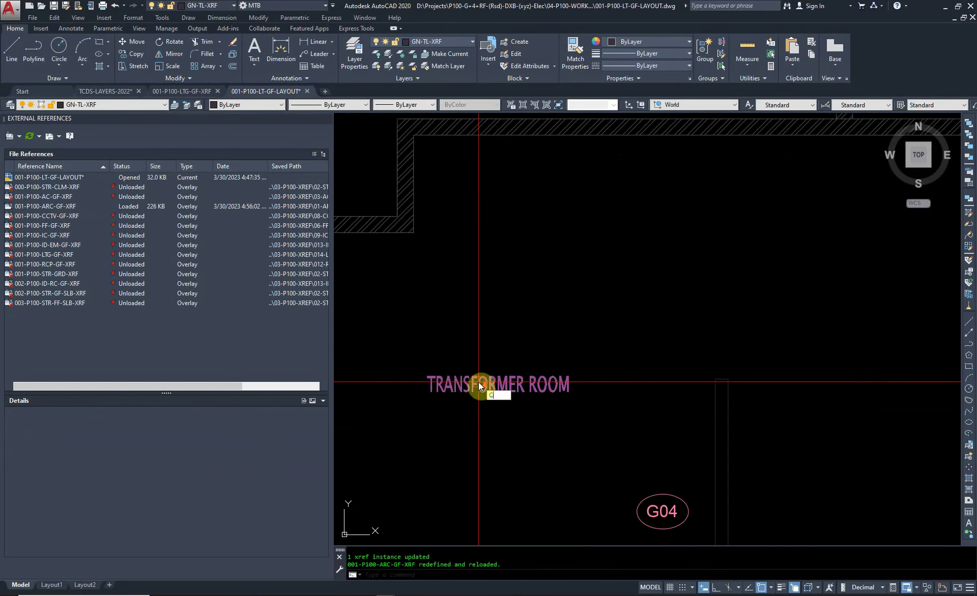
key(Escape)
text(c)
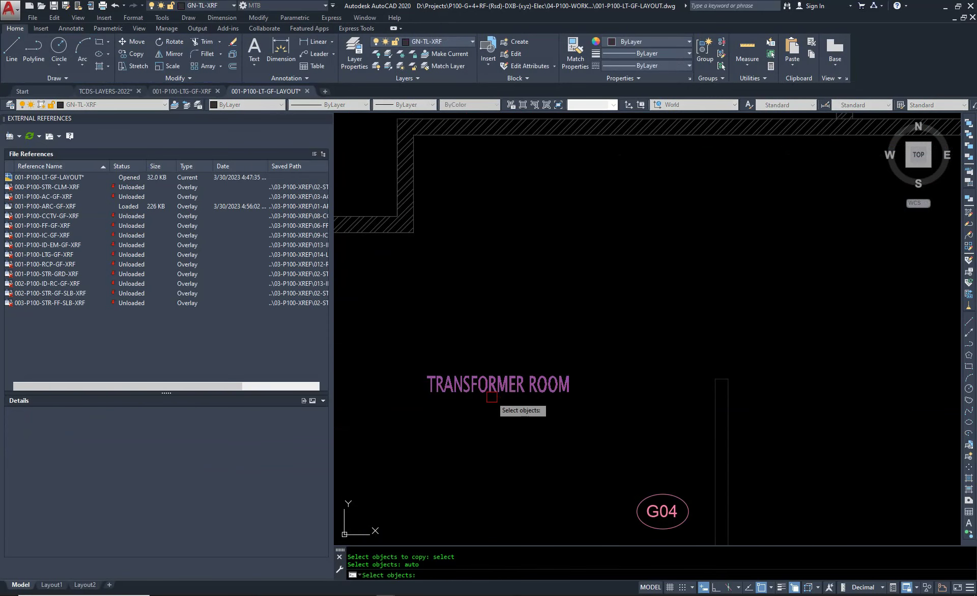
key(Return)
click(429, 387)
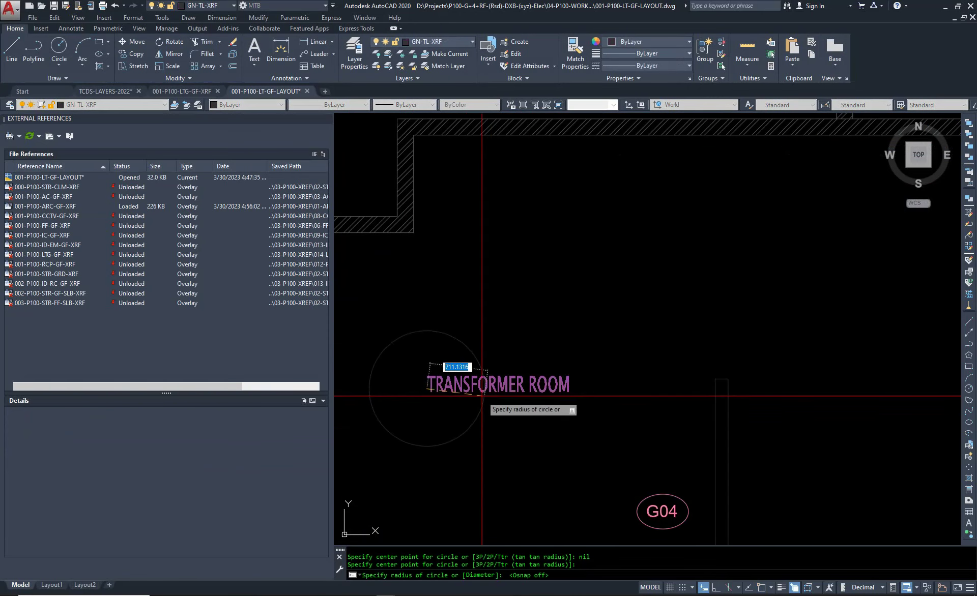
key(F3)
click(443, 403)
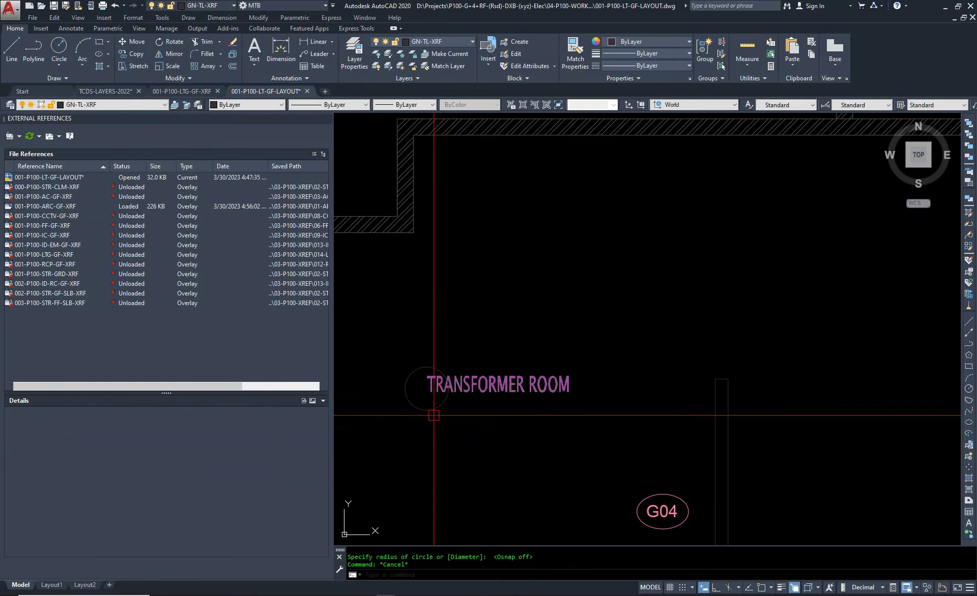
Move the circle around the TRANSFORMER ROOM label, then erase it.
text(m)
key(Return)
click(433, 410)
key(Return)
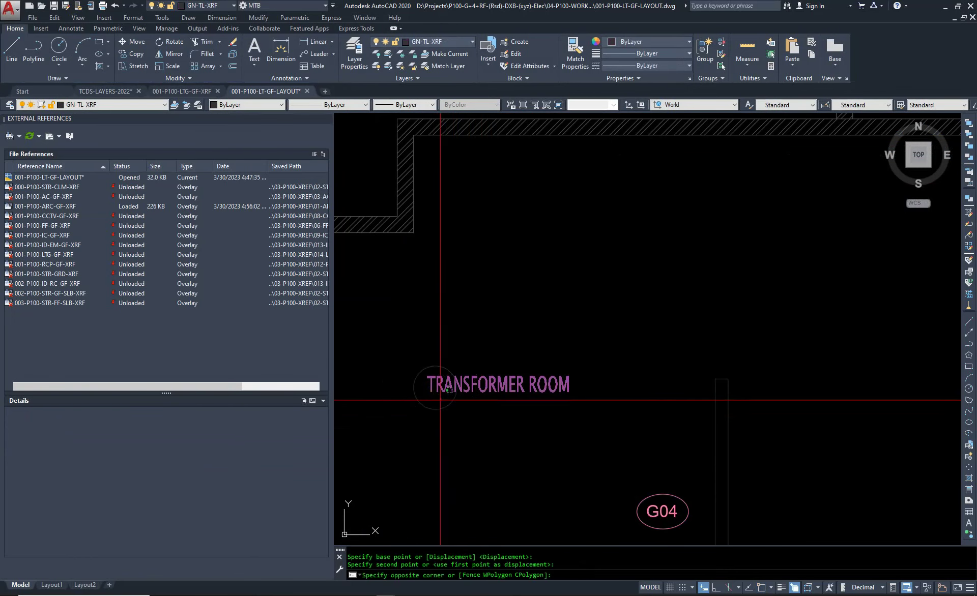
click(442, 399)
key(Escape)
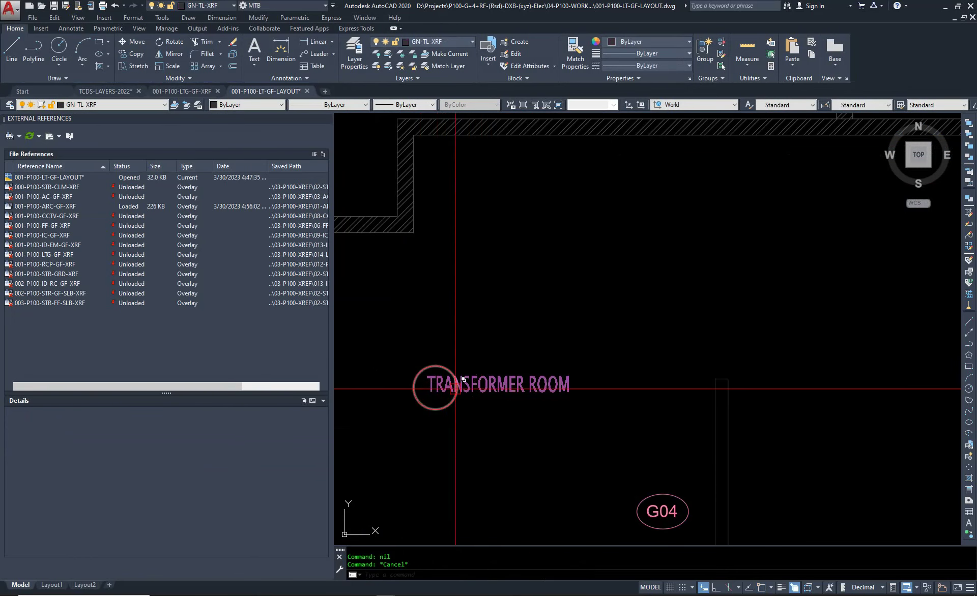
text(E)
key(Return)
click(439, 410)
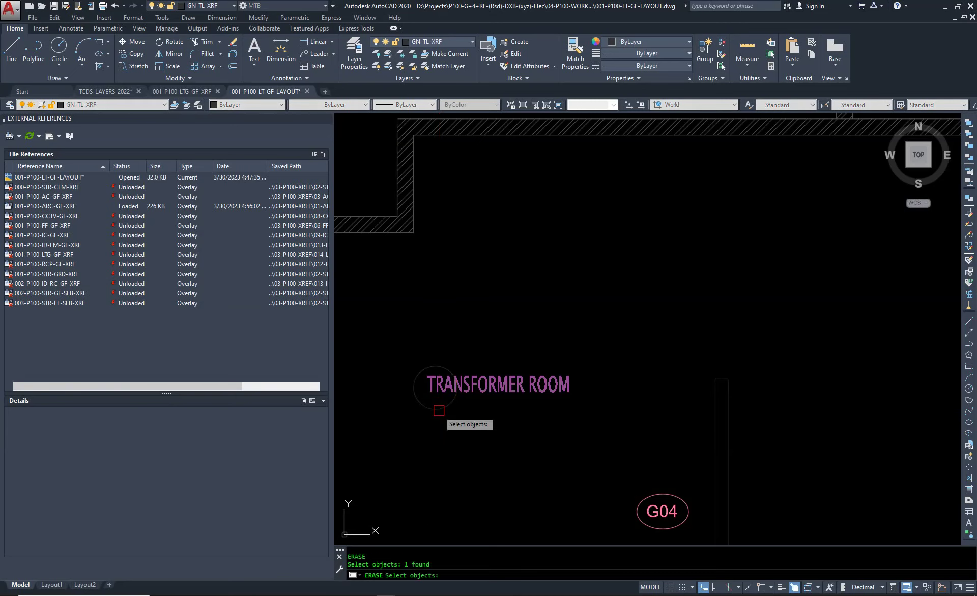
scroll(571, 396, down, 4)
key(Escape)
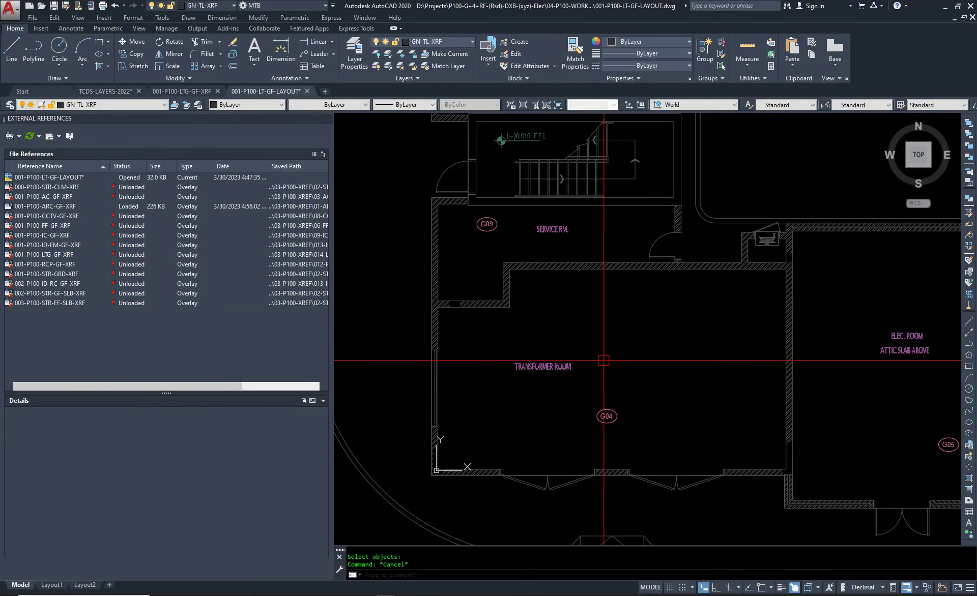
text(LAYFRZ)
Freeze the xref room text, tag and stair level-mark layers with LAYFRZ.
key(Return)
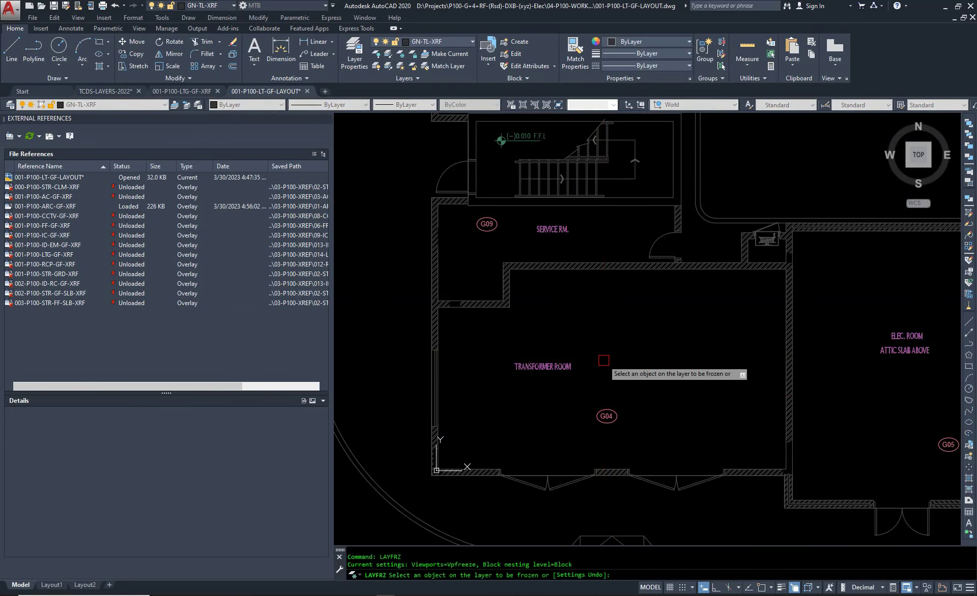
click(564, 366)
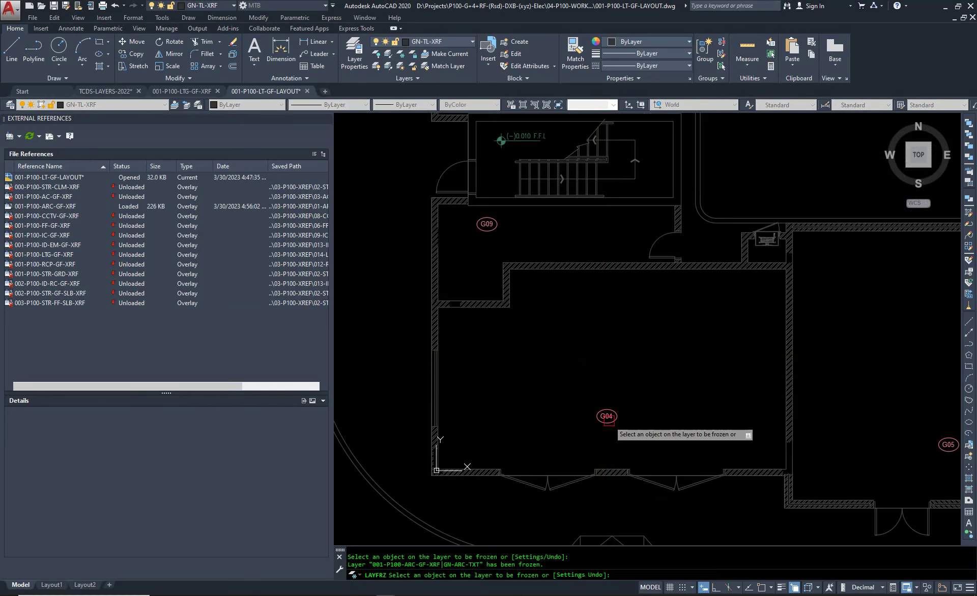
middle_drag(599, 265, 546, 460)
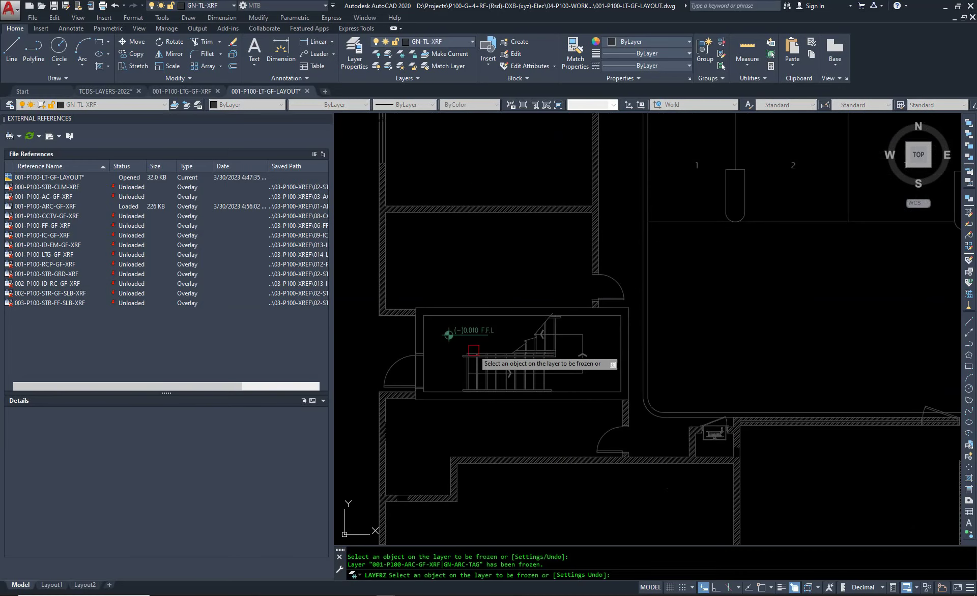
click(455, 327)
scroll(455, 326, down, 5)
key(Escape)
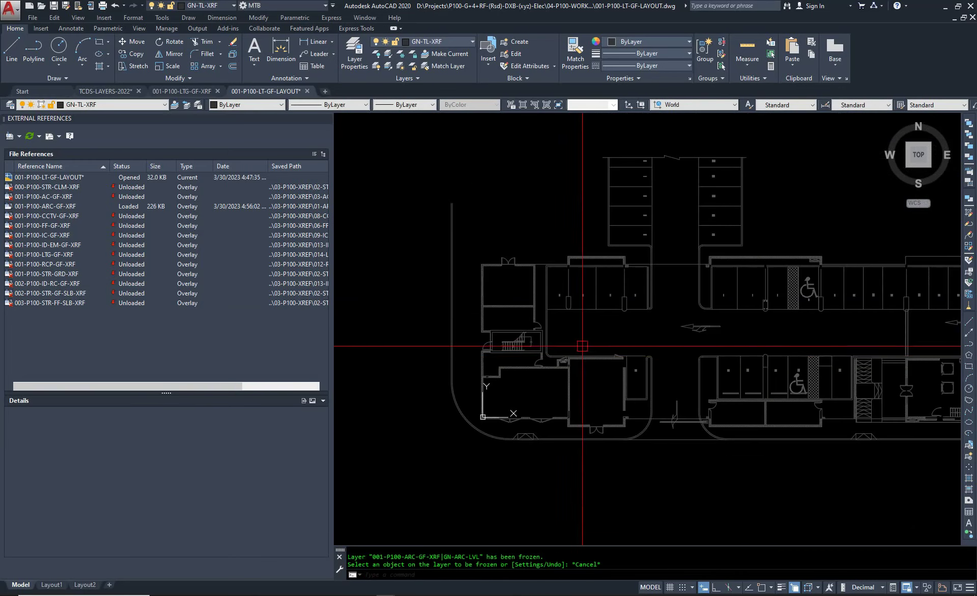
Pan across the floor plan and select the 001-P100-ARC-GF-XRF reference.
scroll(525, 387, down, 2)
middle_drag(835, 389, 604, 392)
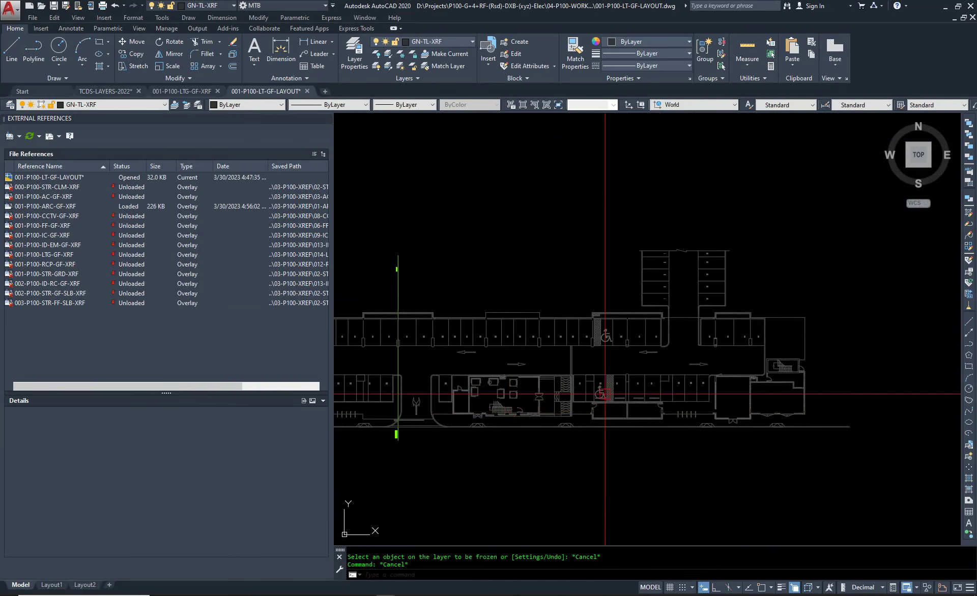
middle_drag(450, 383, 597, 382)
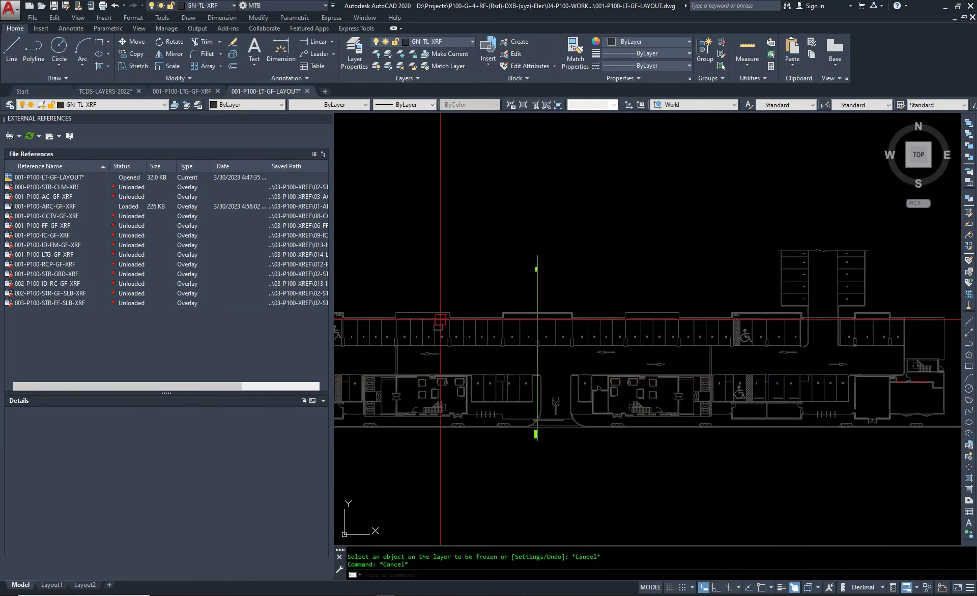
click(143, 203)
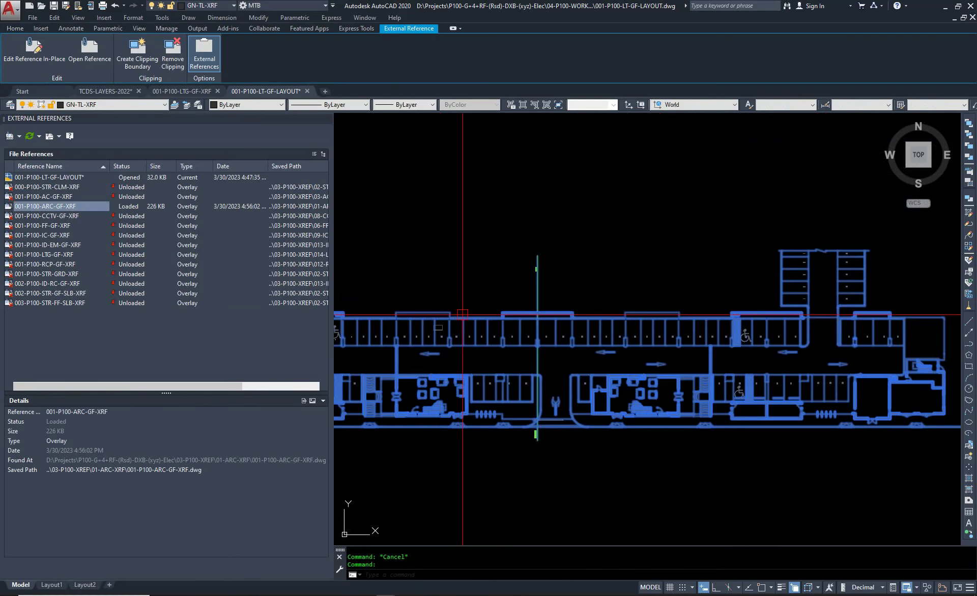
Open the 001-P100-ARC-GF-XRF drawing and window-select room items for layer isolation.
click(93, 57)
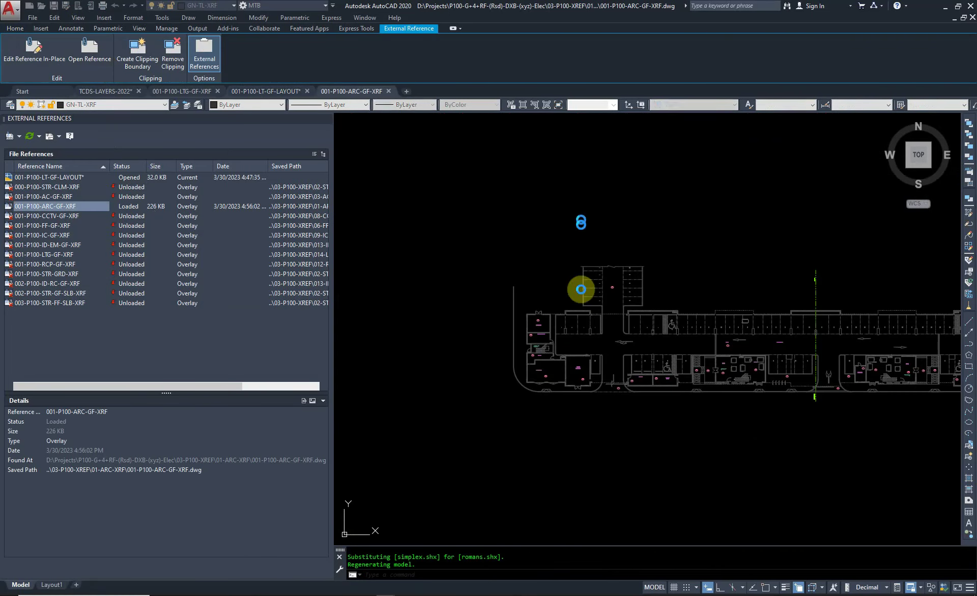
scroll(516, 257, up, 4)
scroll(535, 318, up, 5)
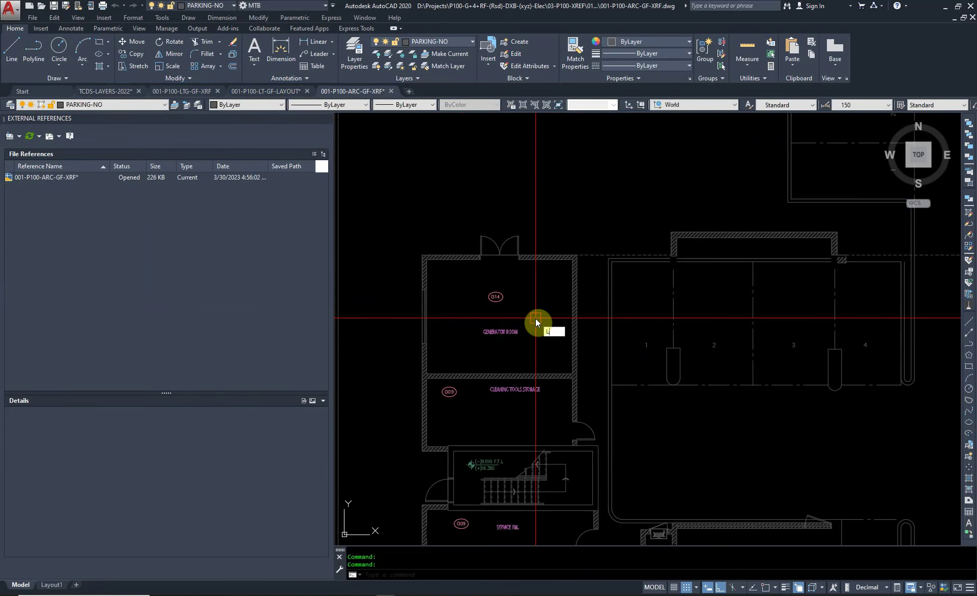
text(SO)
key(Return)
scroll(533, 315, up, 2)
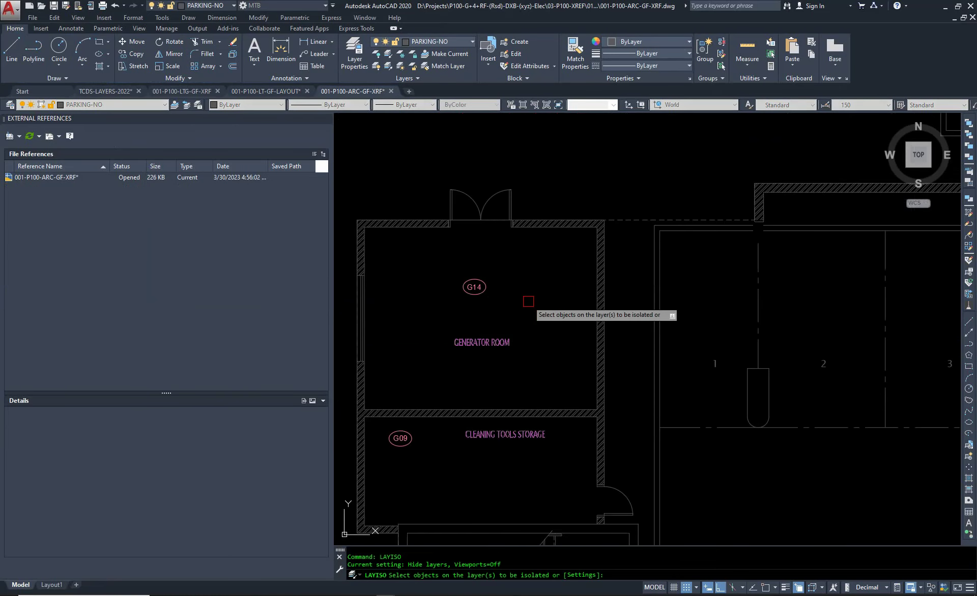
click(527, 297)
click(498, 265)
click(533, 278)
click(453, 371)
Add the stair level mark and isolate the selected annotation layers.
scroll(443, 306, down, 4)
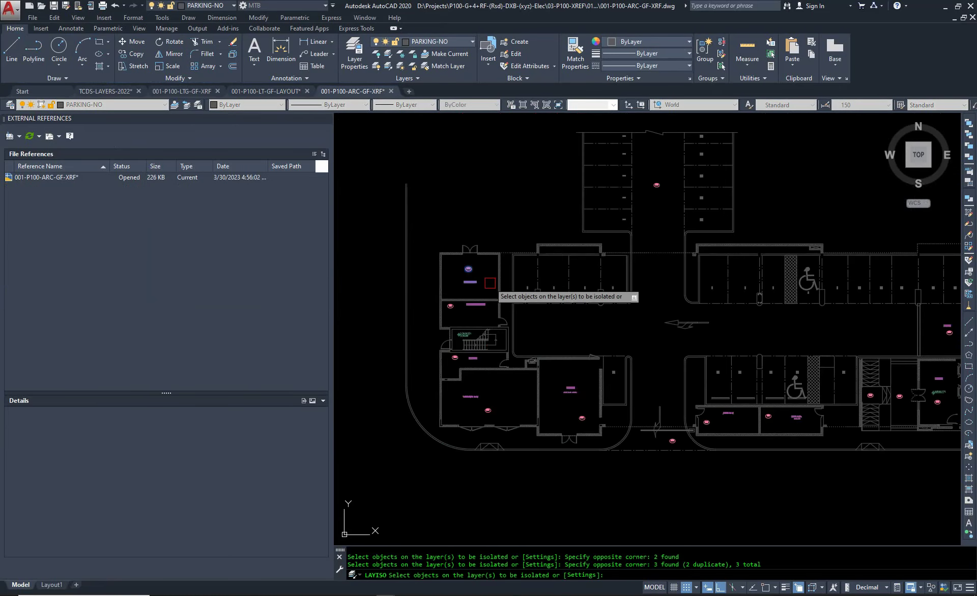
scroll(435, 316, up, 4)
click(394, 201)
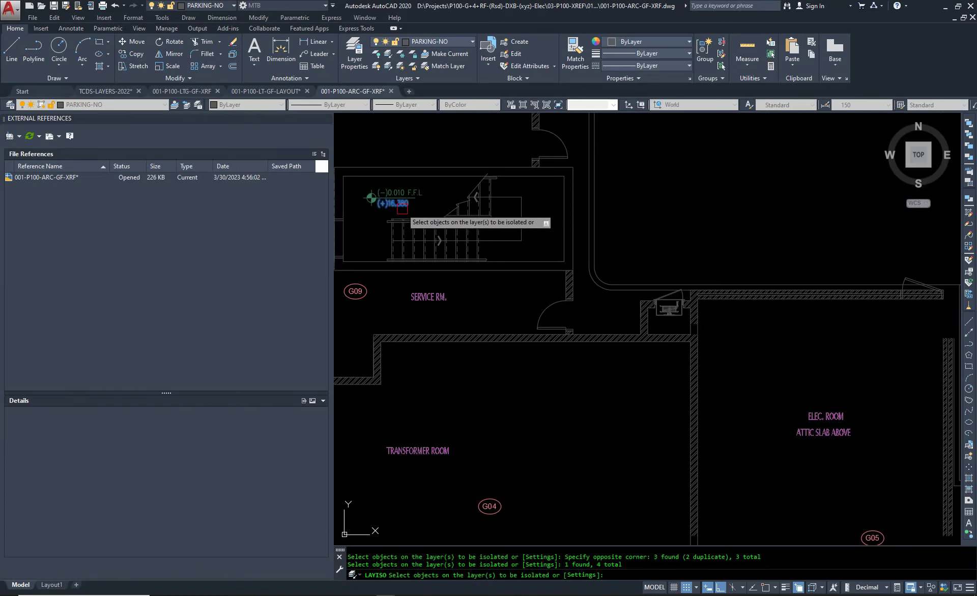
right_click(371, 198)
click(387, 219)
scroll(552, 277, down, 3)
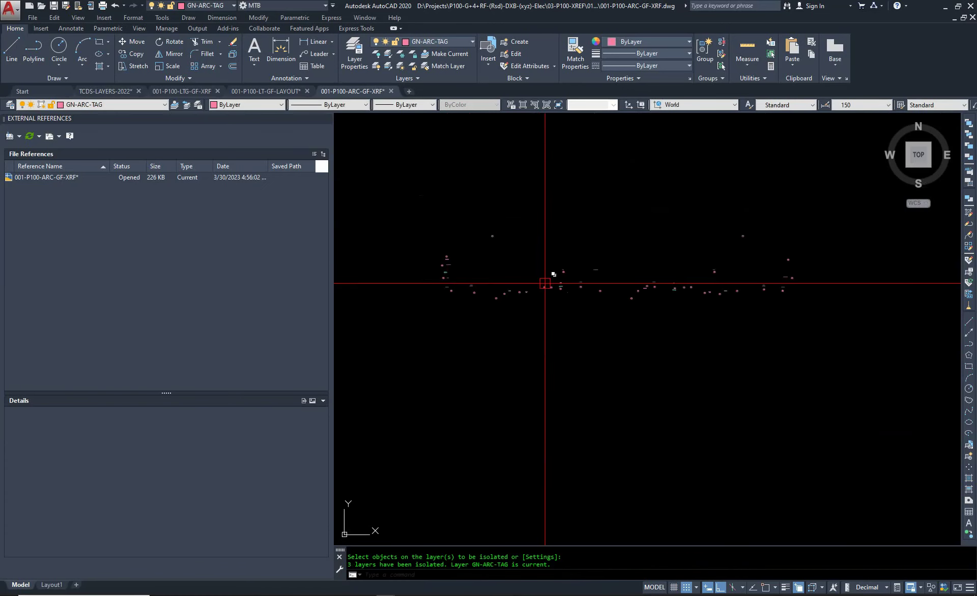
scroll(572, 333, down, 2)
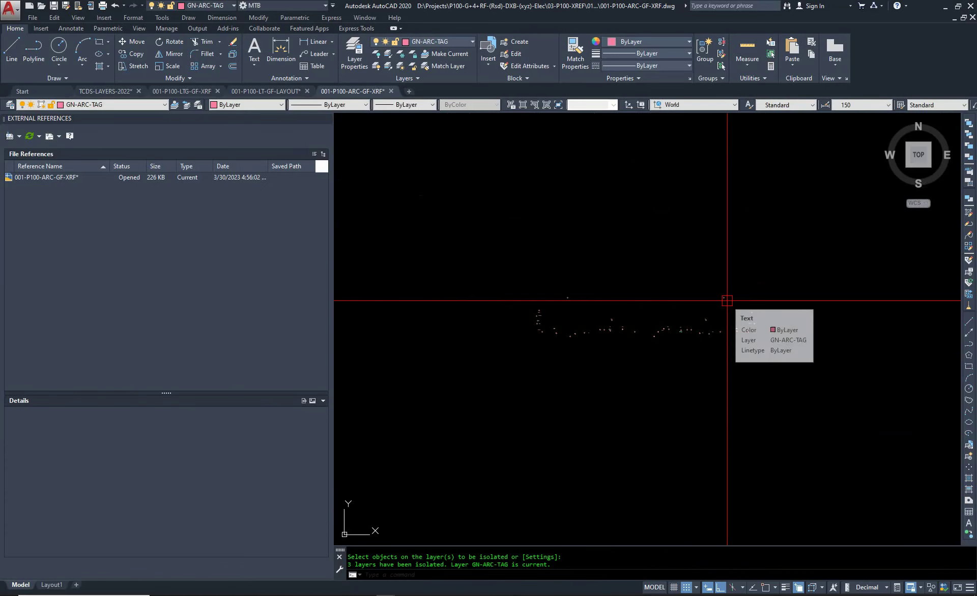
Copy the 94 isolated labels and tags with base point 0,0,0.
key(ctrl+shift+c)
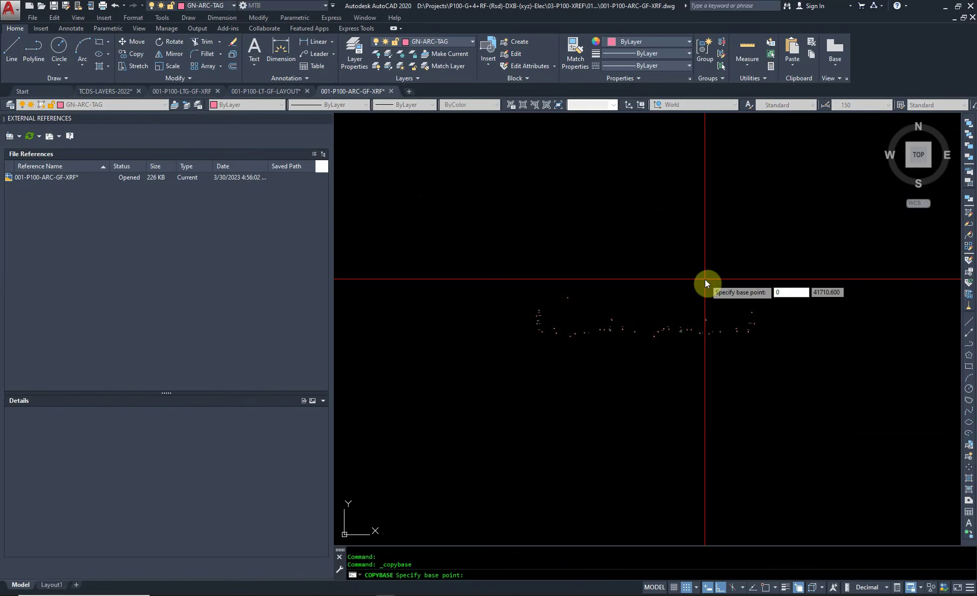
text(,0,)
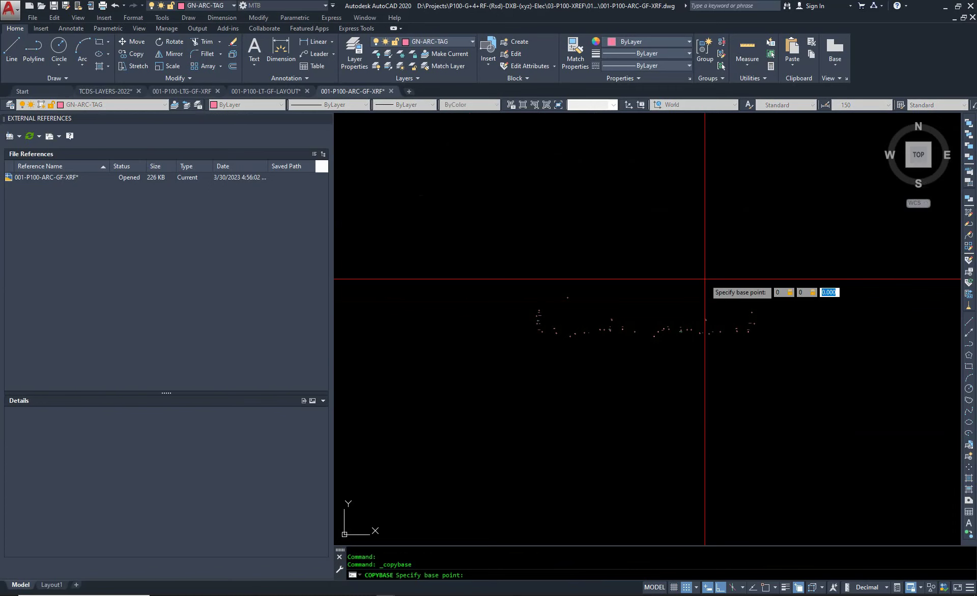
text(0)
key(Return)
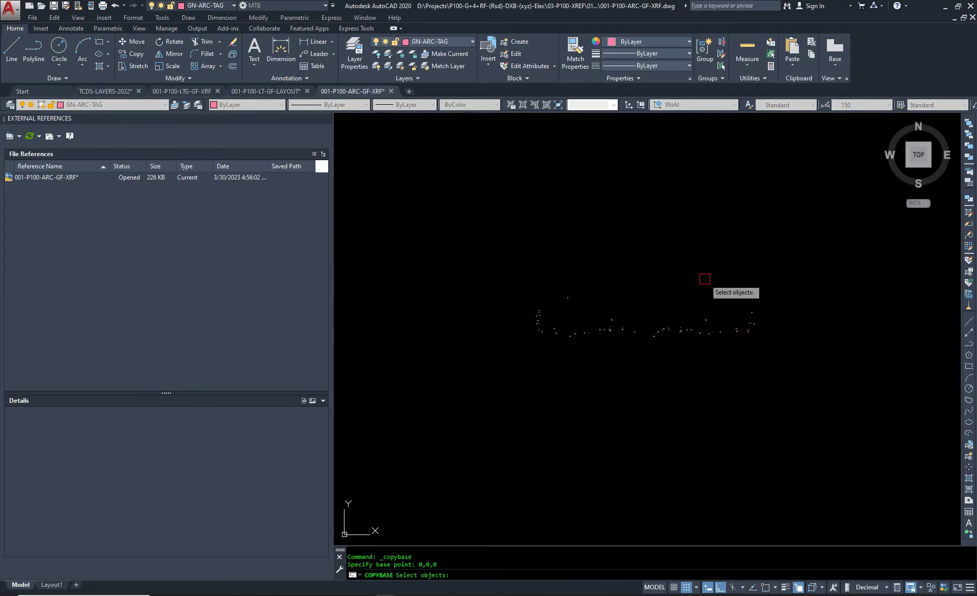
click(803, 277)
click(552, 387)
click(812, 370)
click(488, 215)
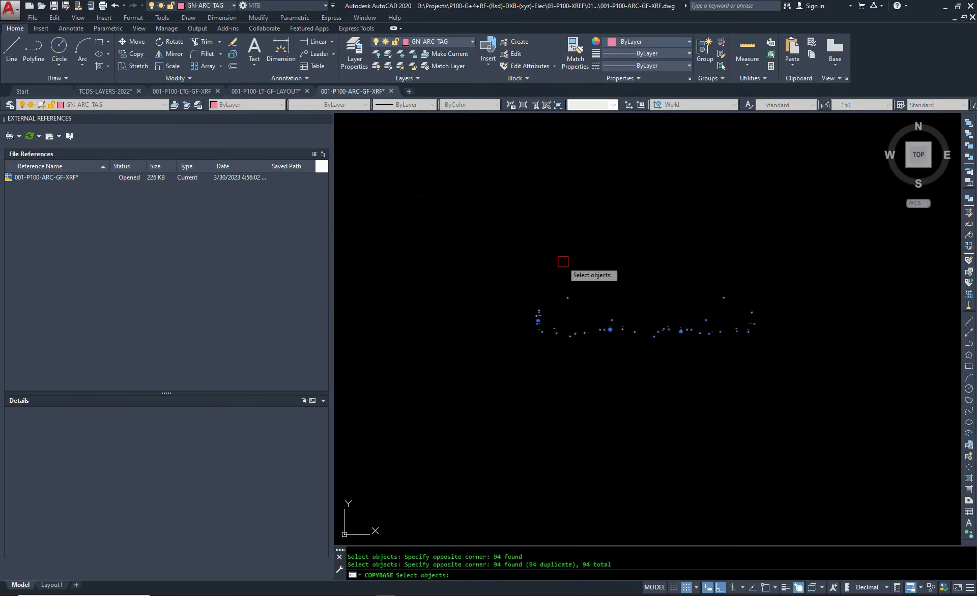
scroll(576, 306, up, 3)
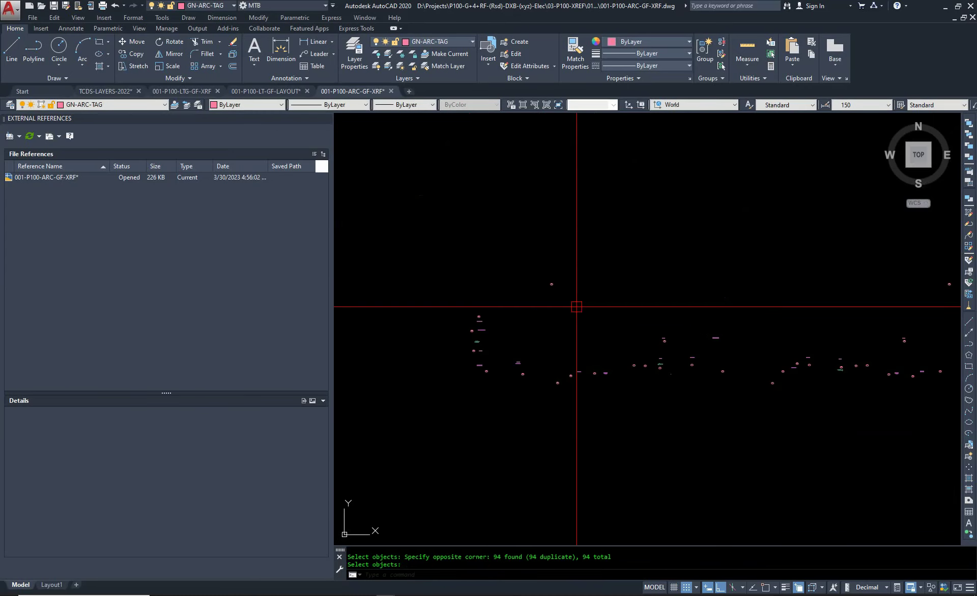
key(Return)
key(Return)
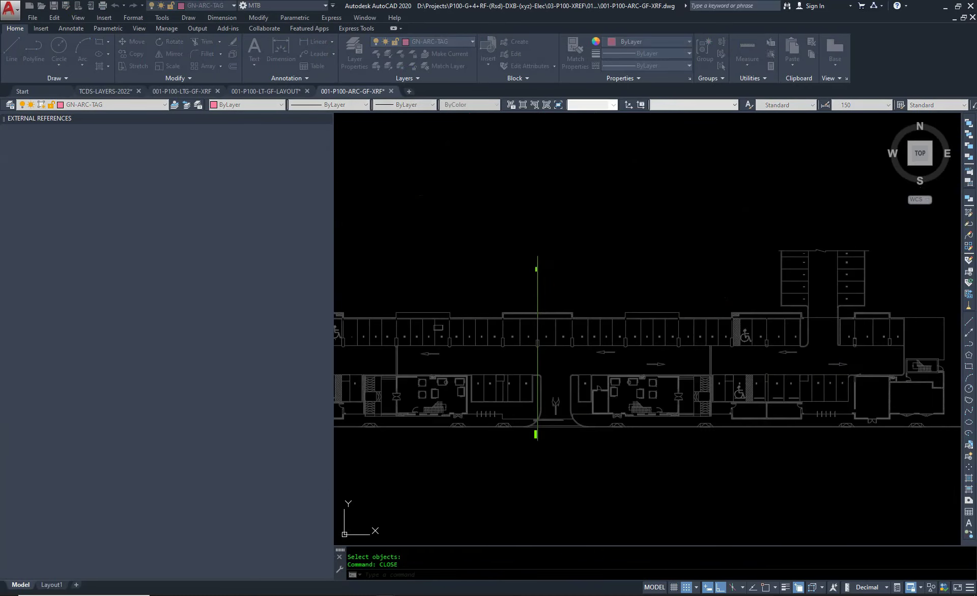
Paste the copied labels at 0,0,0, then undo the paste.
key(ctrl+v)
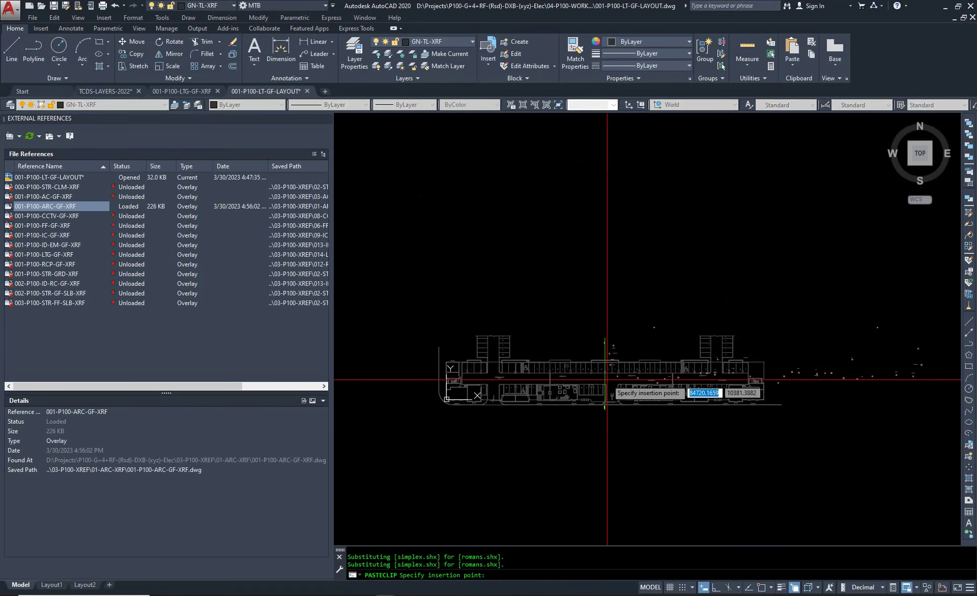
text(0,0,0)
key(Return)
key(Return)
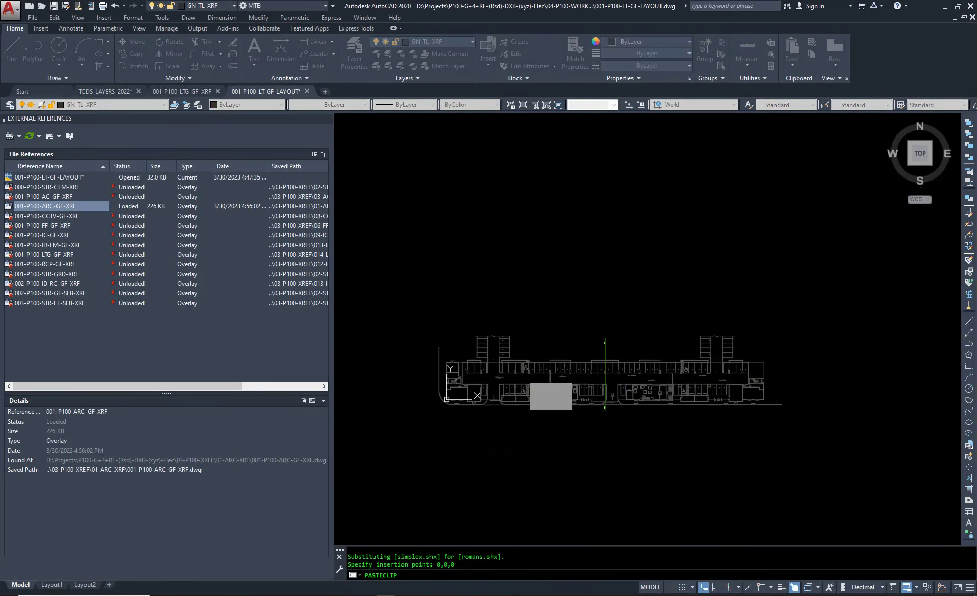
scroll(430, 419, up, 5)
text(u)
key(Return)
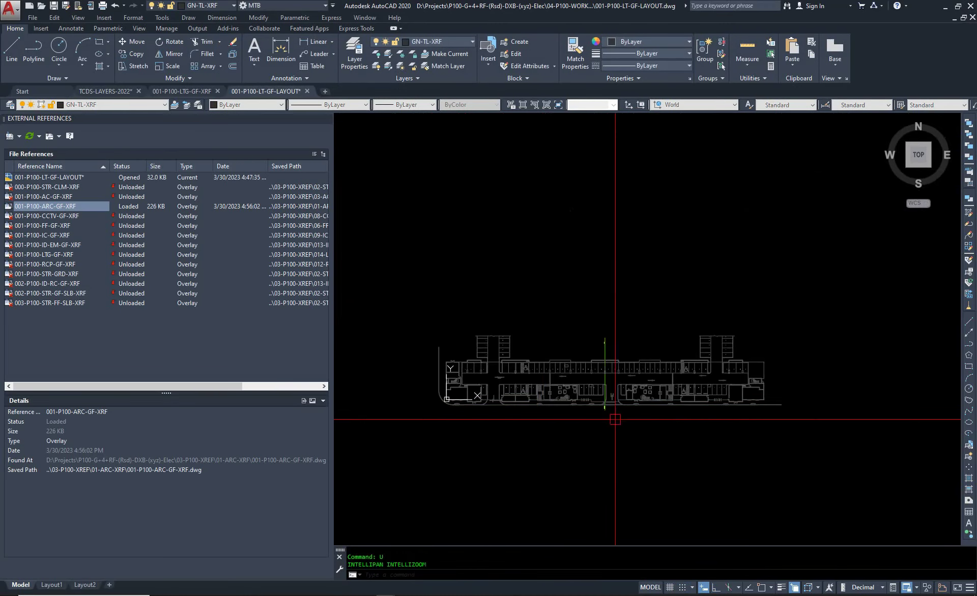
Paste the labels again at 0,0,0 into 001-P100-LT-GF-LAYOUT, accepting the attribute values.
key(ctrl+v)
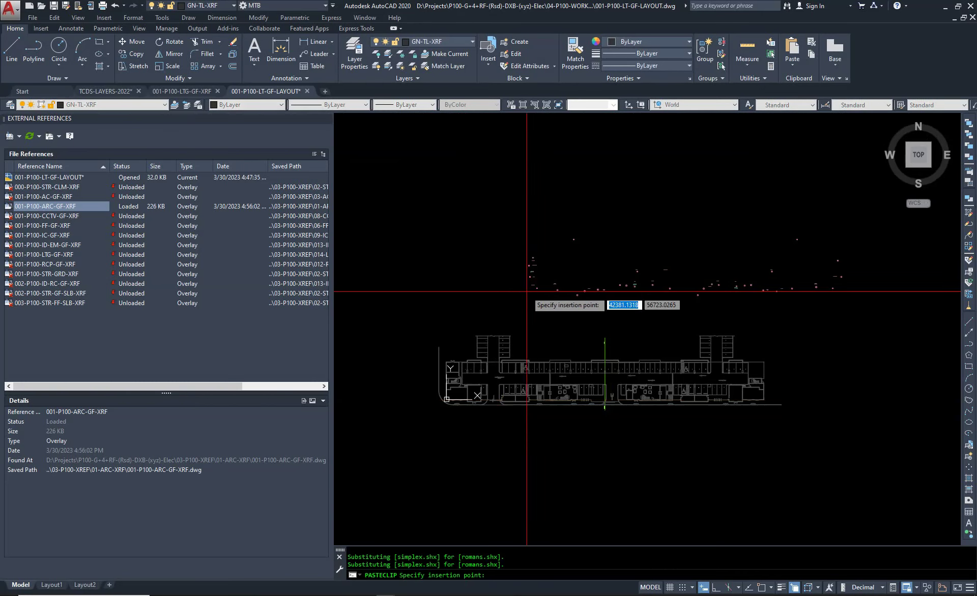
text(,0,0)
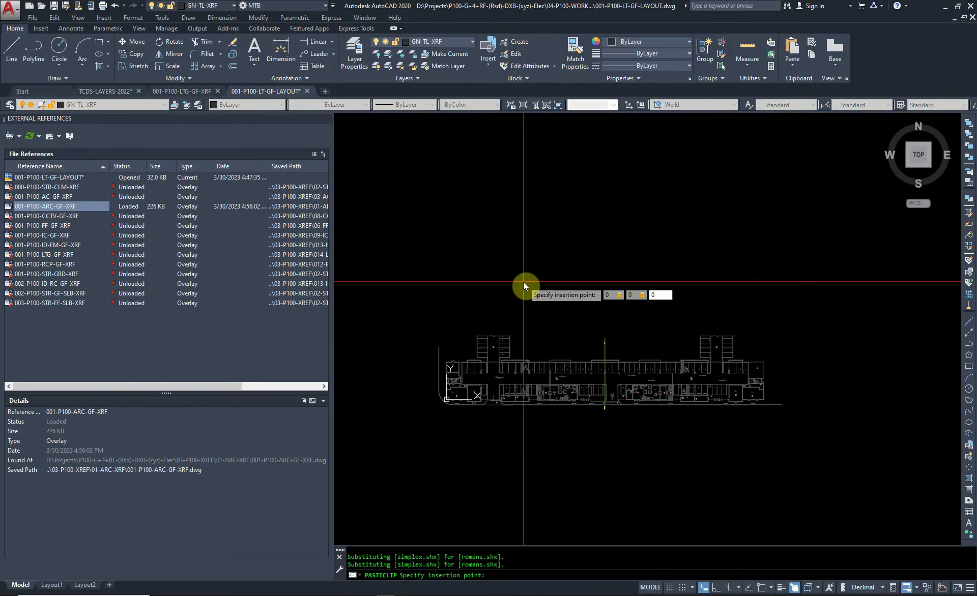
key(Return)
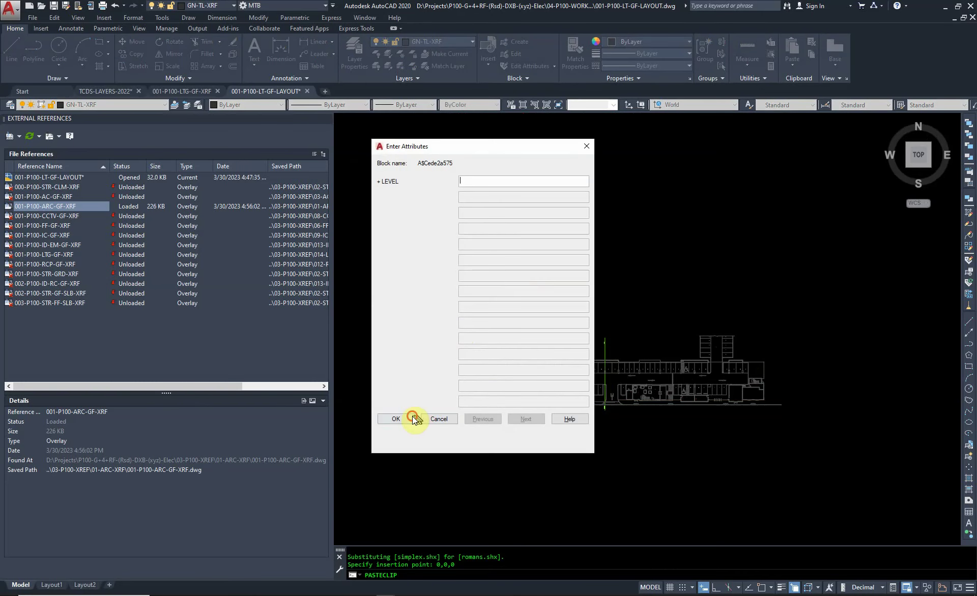
click(412, 419)
scroll(525, 363, up, 5)
scroll(525, 363, up, 4)
scroll(525, 363, up, 4)
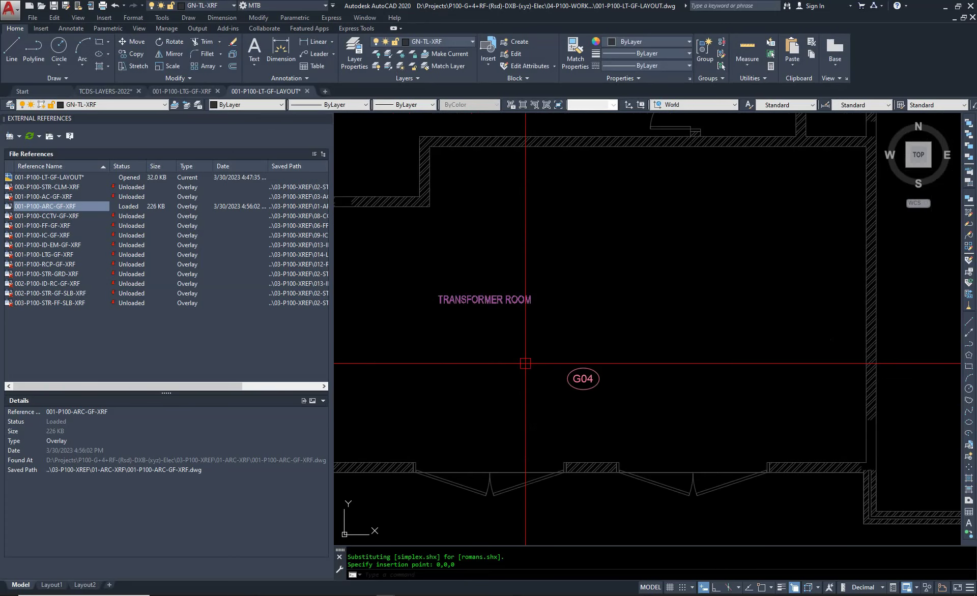
Move the pasted TRANSFORMER ROOM label above the G04 tag.
text(m)
key(Return)
click(515, 304)
key(Return)
click(580, 309)
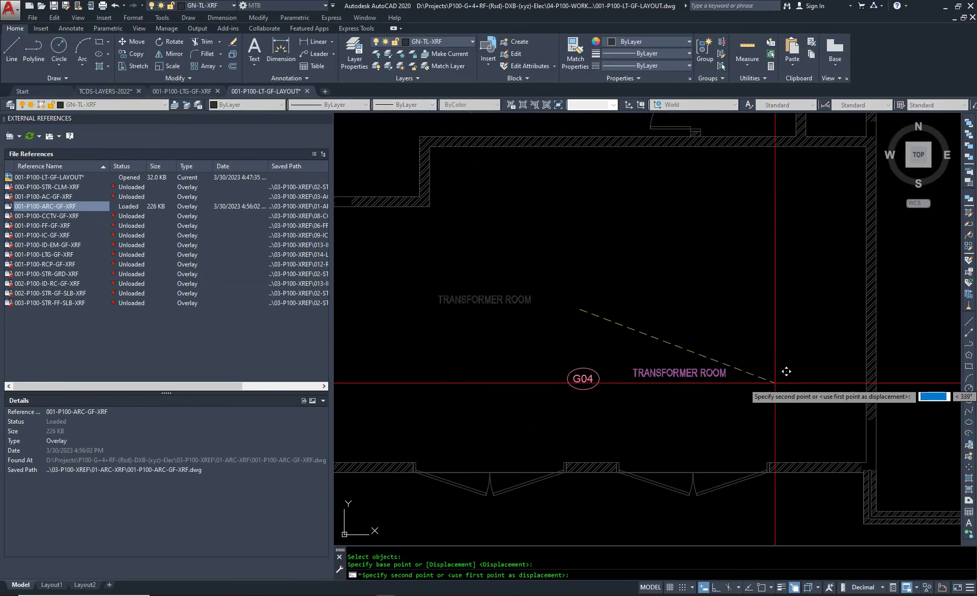
click(688, 365)
Move the TRANSFORMER ROOM label and G04 tag together inside the transformer room.
key(Return)
drag(622, 378, 600, 323)
key(Return)
click(637, 320)
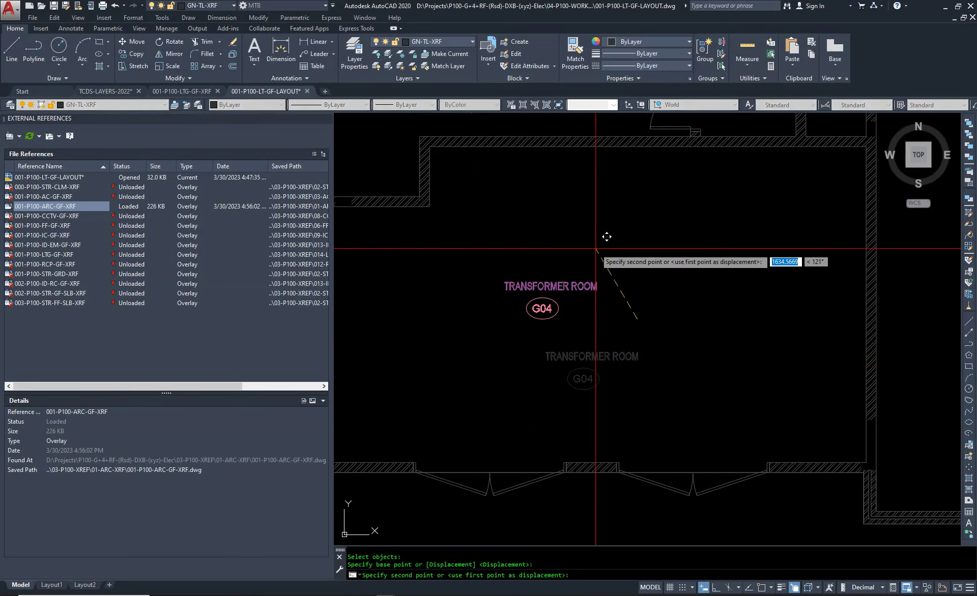
click(591, 259)
scroll(588, 264, down, 5)
scroll(611, 306, down, 3)
scroll(669, 323, down, 1)
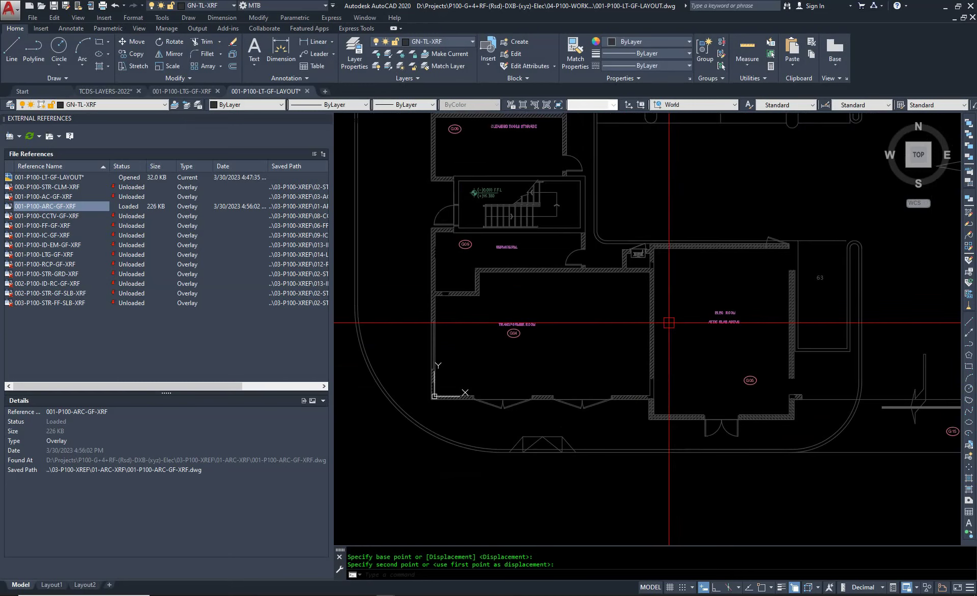
scroll(451, 322, up, 2)
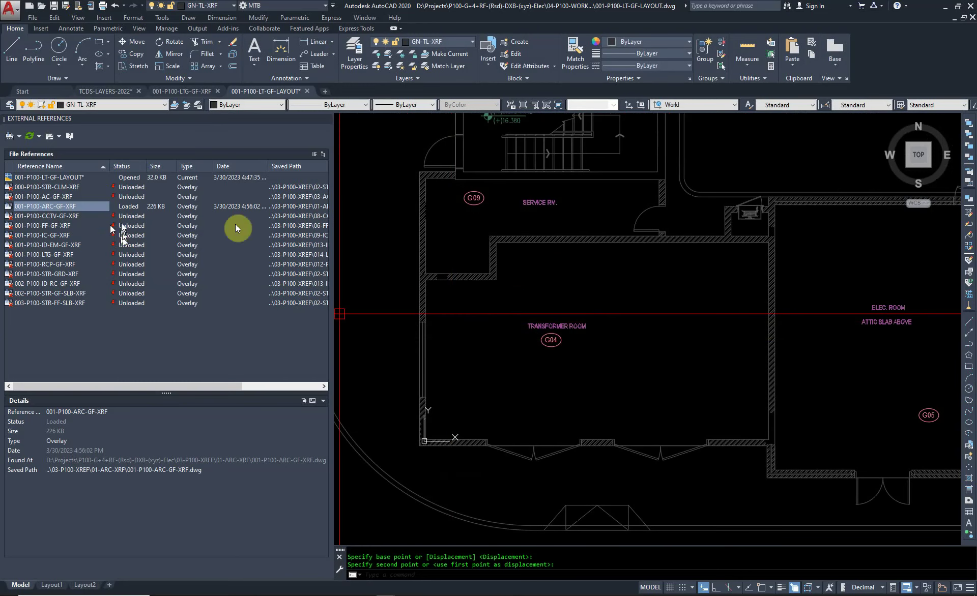
Unload the 001-P100-ARC-GF-XRF xref and reload 001-P100-CCTV-GF-XRF.
scroll(509, 265, down, 5)
scroll(698, 284, up, 1)
scroll(524, 283, up, 1)
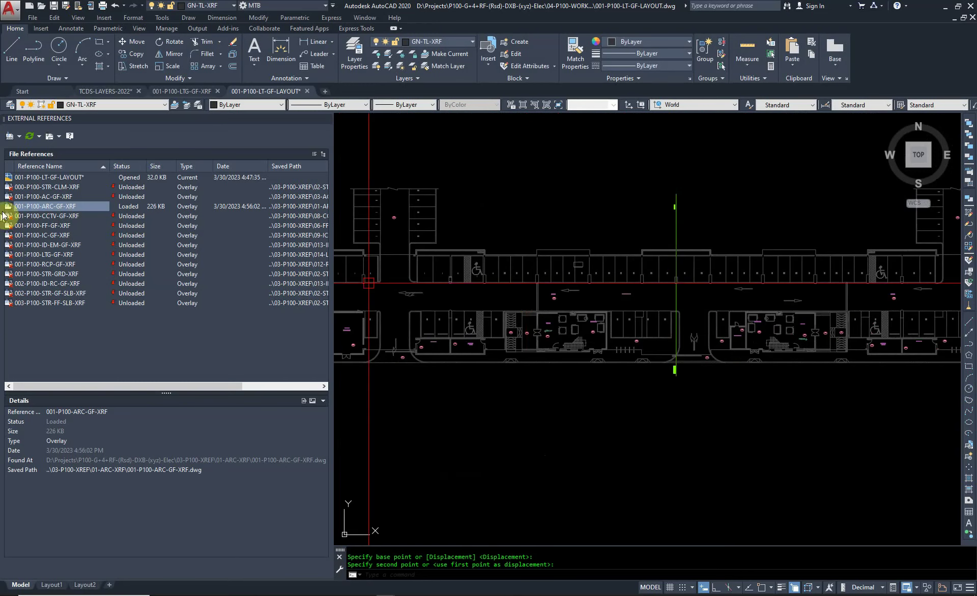
right_click(84, 208)
click(94, 238)
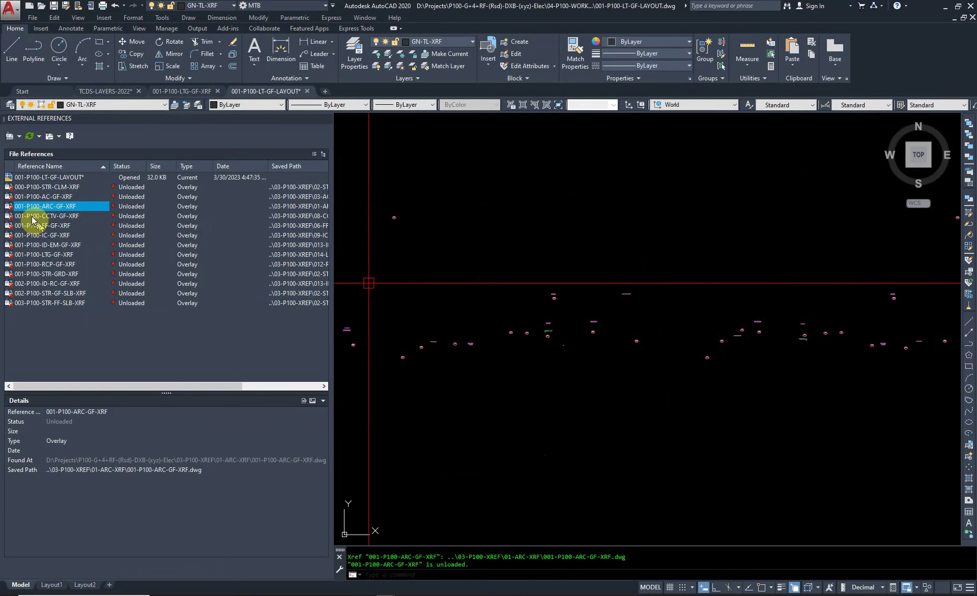
click(38, 217)
right_click(38, 218)
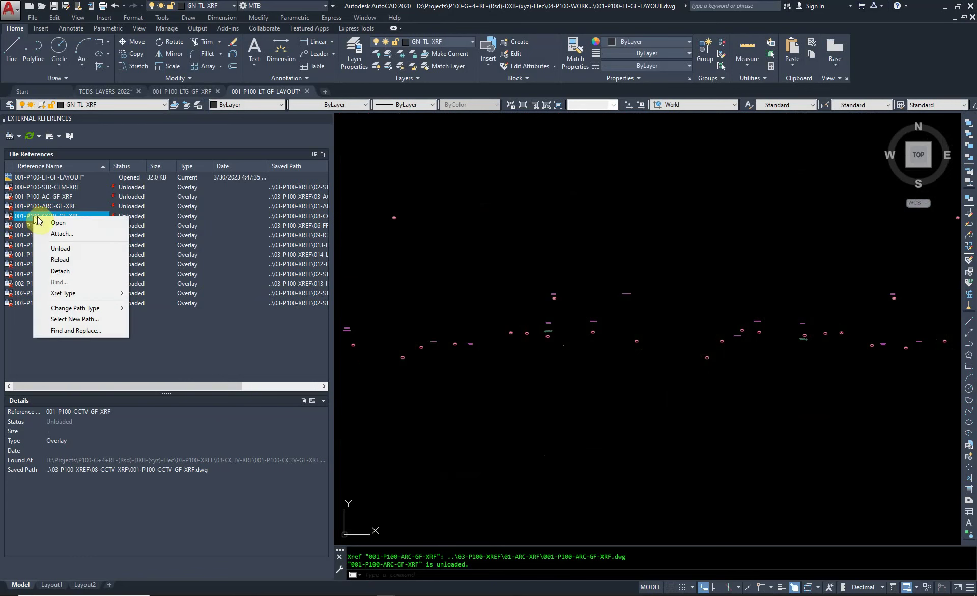
click(77, 259)
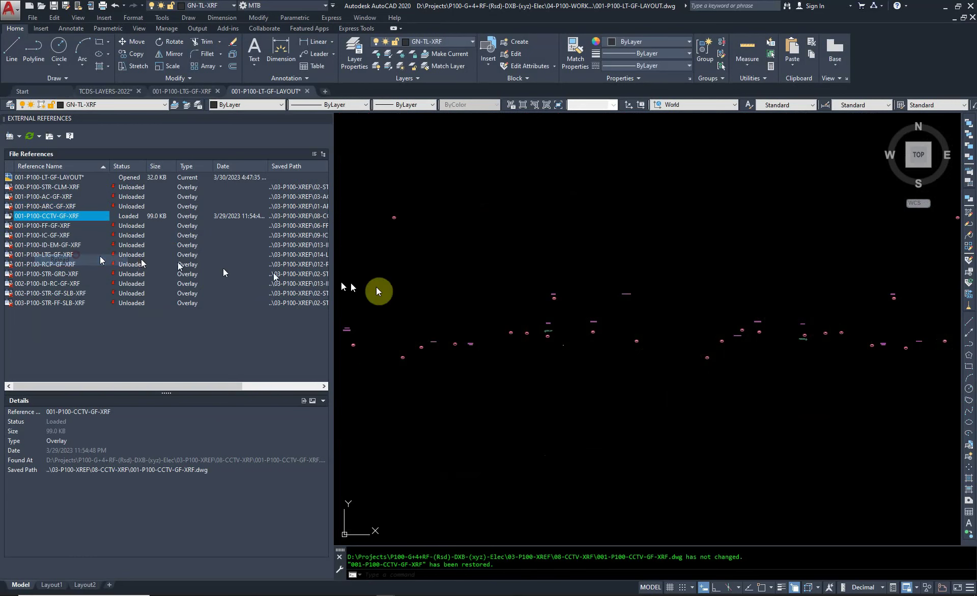
Use OFF to turn off the annotation text, thick red line and orange leader layers.
scroll(524, 332, up, 3)
scroll(542, 381, up, 3)
scroll(458, 367, down, 2)
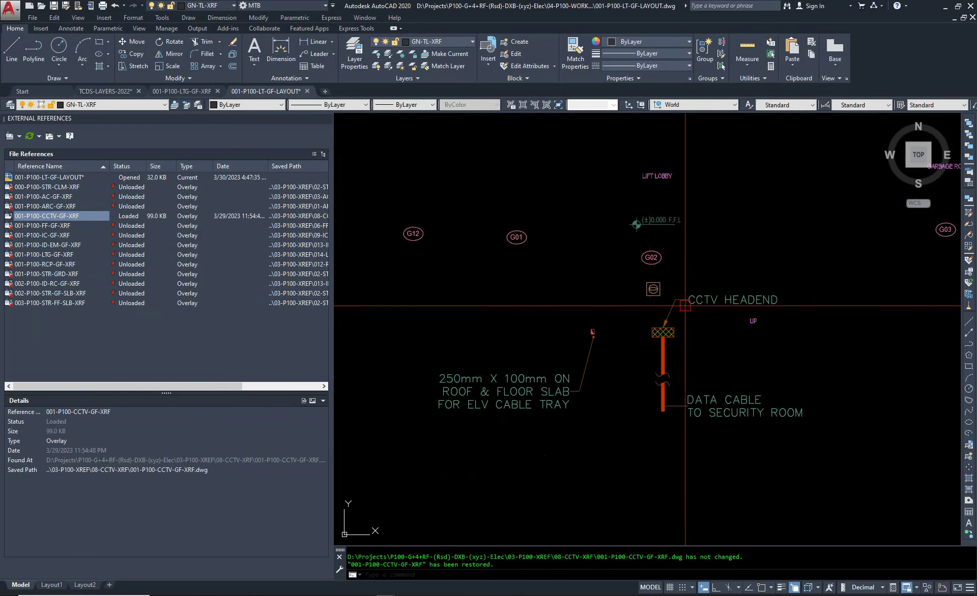
scroll(585, 287, up, 2)
scroll(520, 316, down, 2)
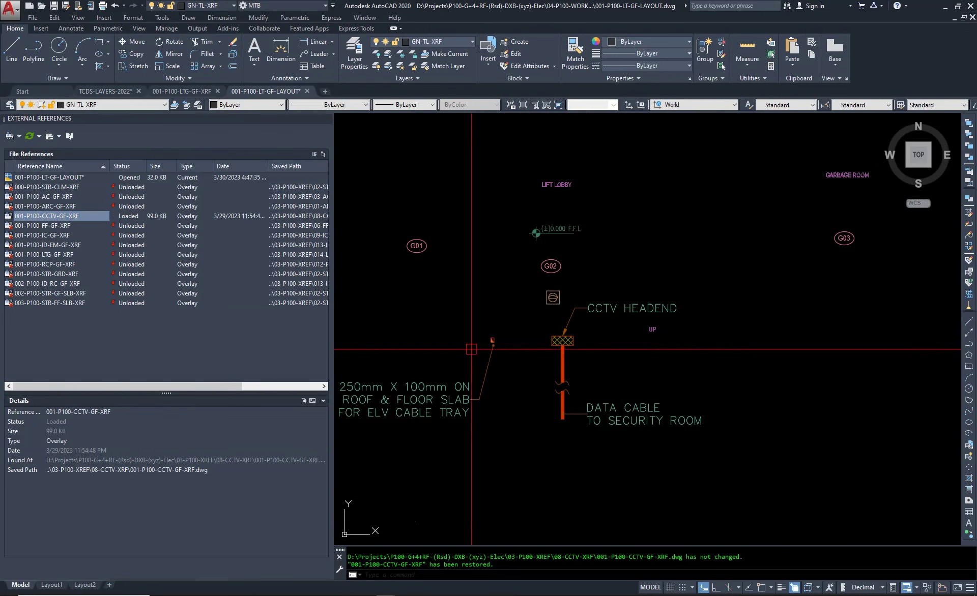
middle_drag(457, 380, 499, 404)
key(Escape)
text(LAY)
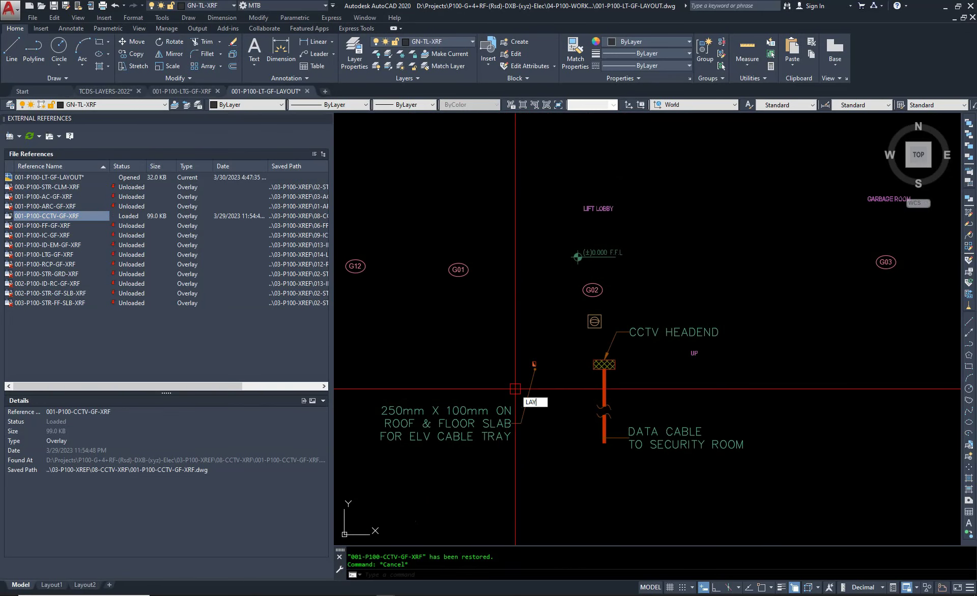
text(OFF)
key(Return)
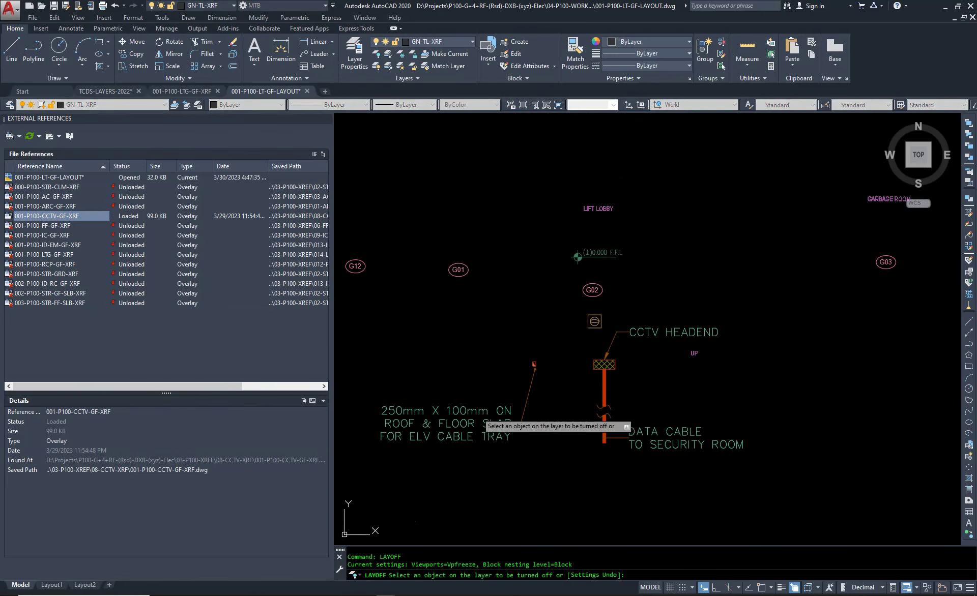
click(481, 413)
click(604, 406)
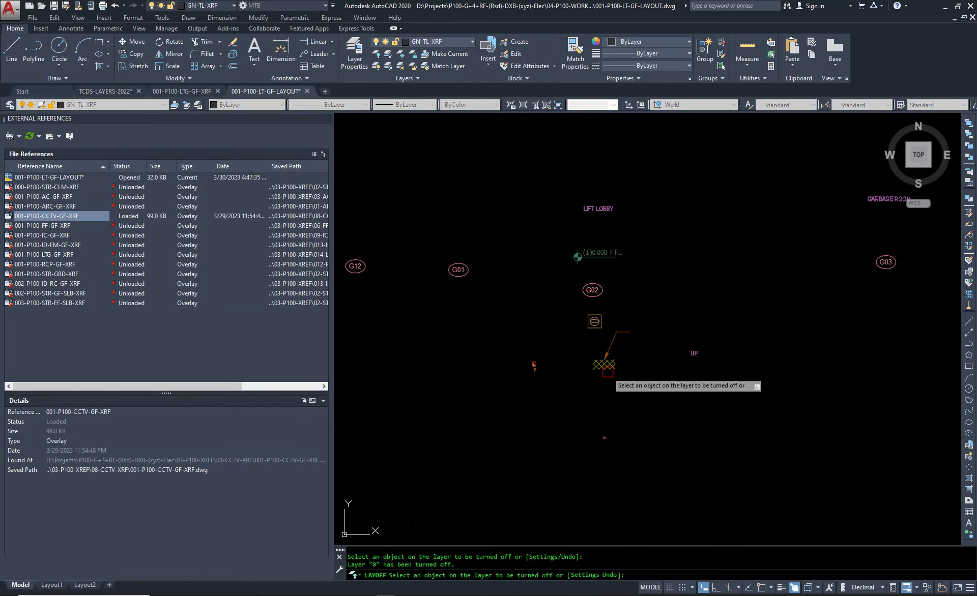
click(615, 346)
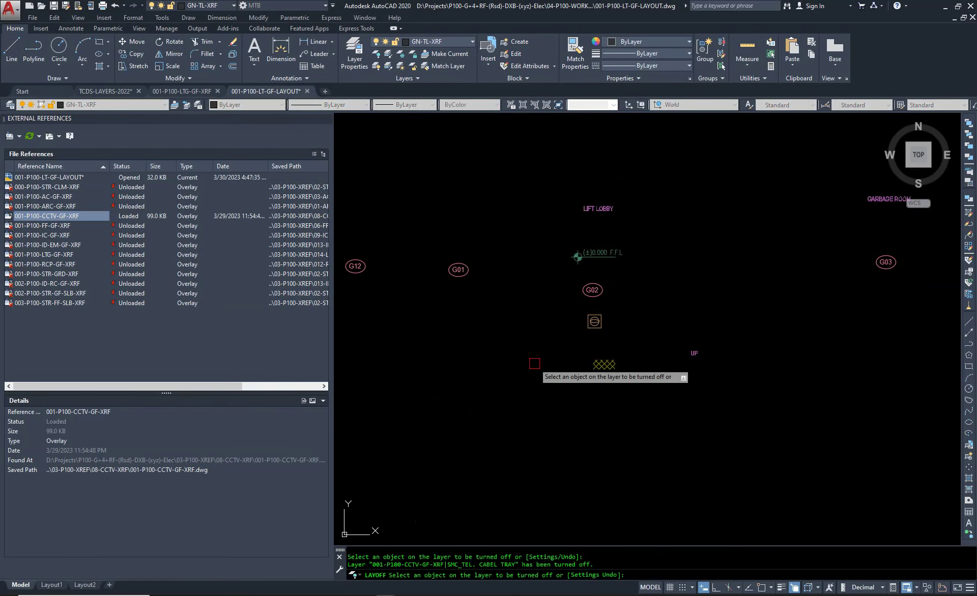
Turn off one more layer elsewhere in the plan, end the command, and open the layer manager.
scroll(535, 363, down, 3)
click(536, 367)
middle_drag(608, 369, 829, 368)
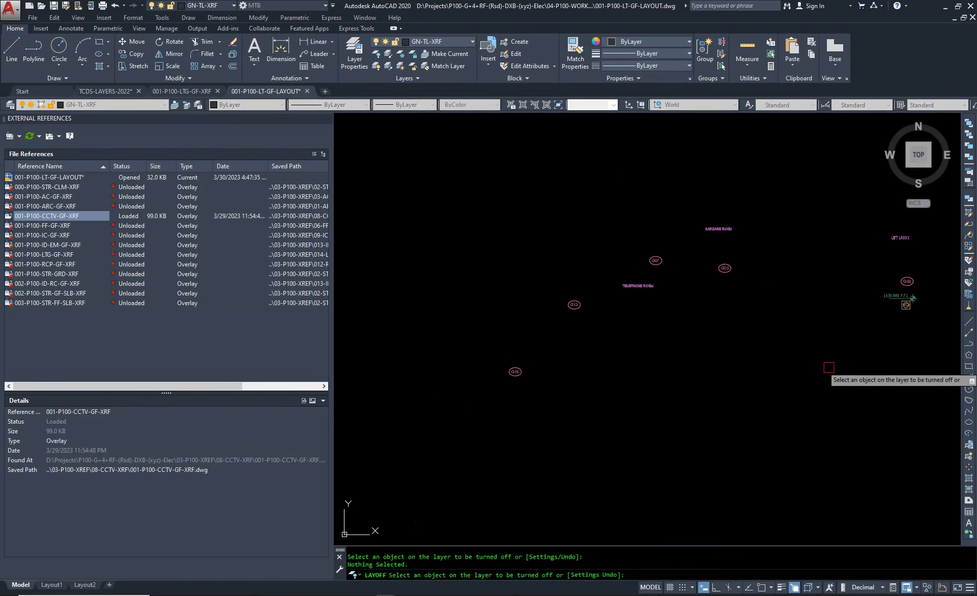
scroll(828, 368, down, 2)
scroll(512, 379, up, 3)
scroll(448, 375, up, 2)
scroll(337, 377, down, 6)
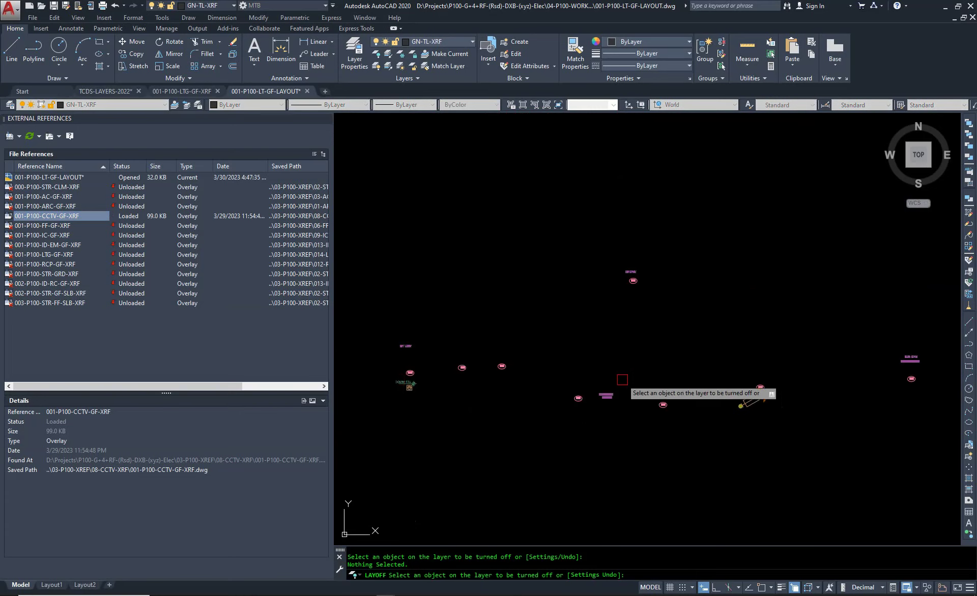
scroll(530, 362, up, 2)
scroll(721, 290, down, 3)
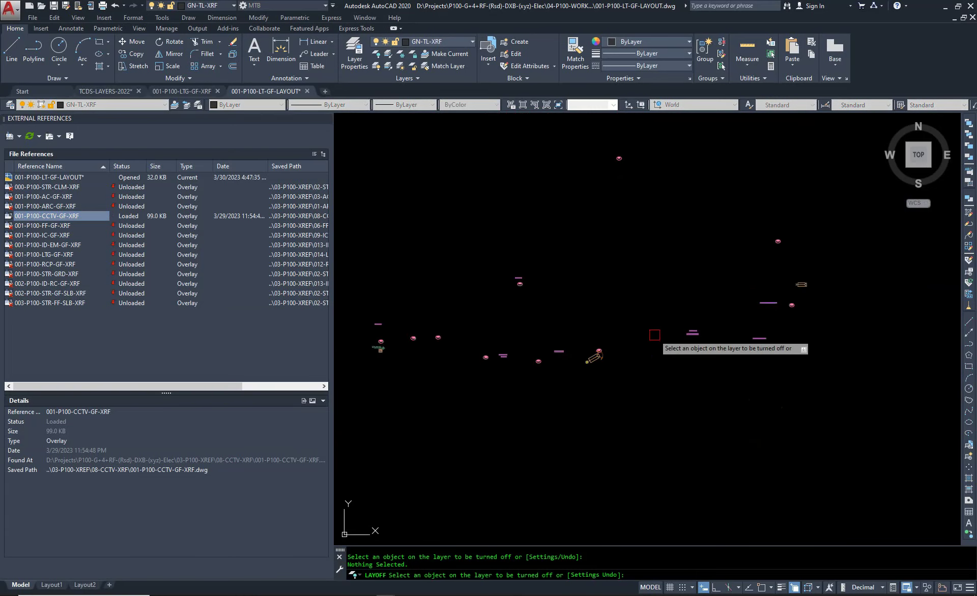
scroll(654, 335, up, 3)
key(Escape)
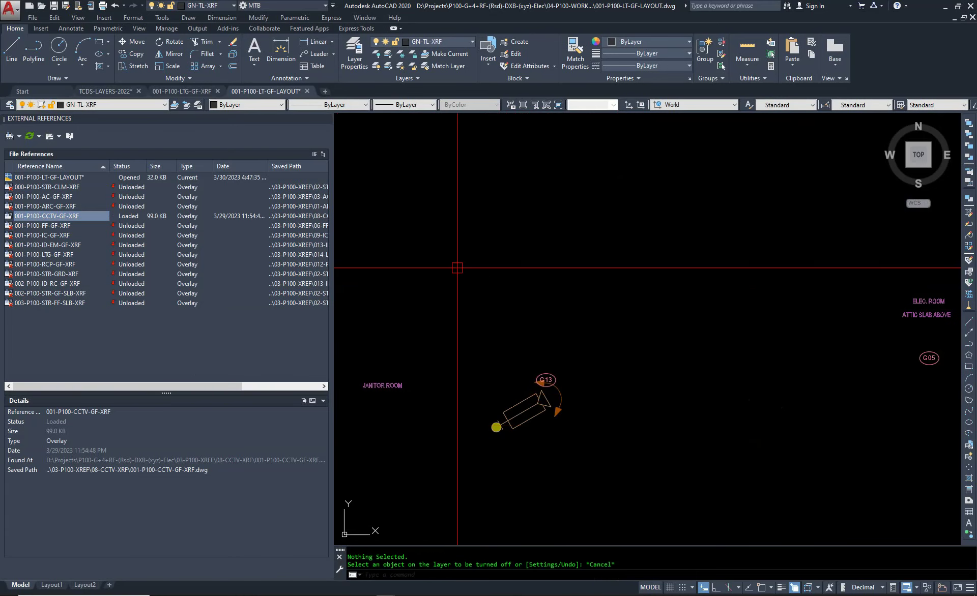
text(LA)
key(Return)
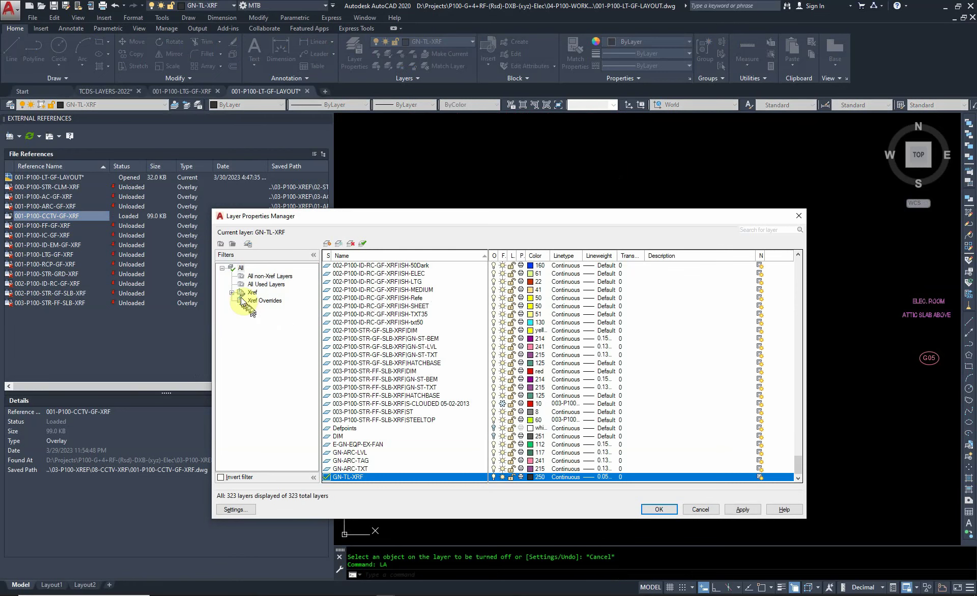
Filter to the CCTV xref layers and freeze SMC-DIM, SMC-EL-L-TEXT and SMC_TEL CABEL TRAY.
click(234, 293)
click(287, 327)
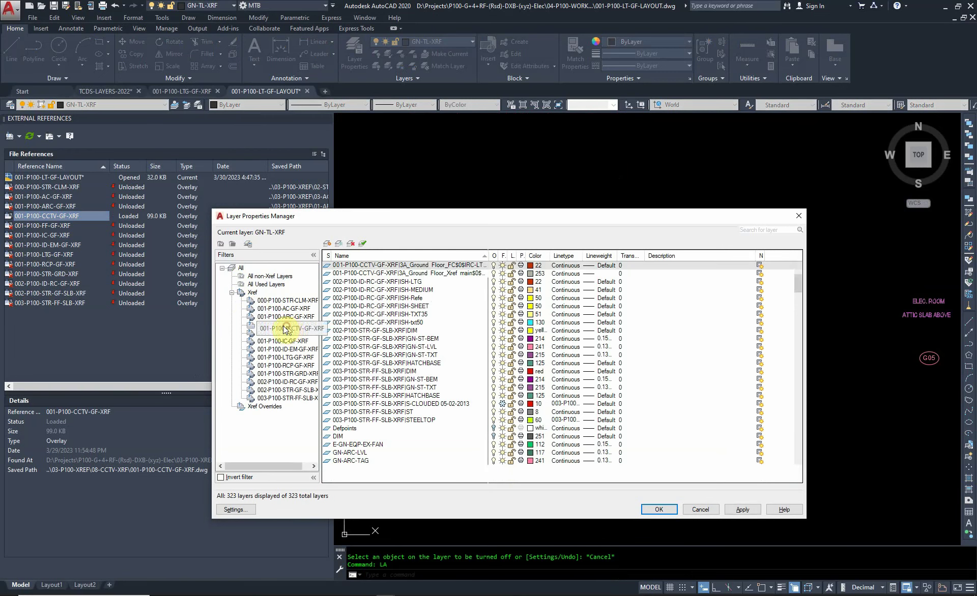
click(419, 355)
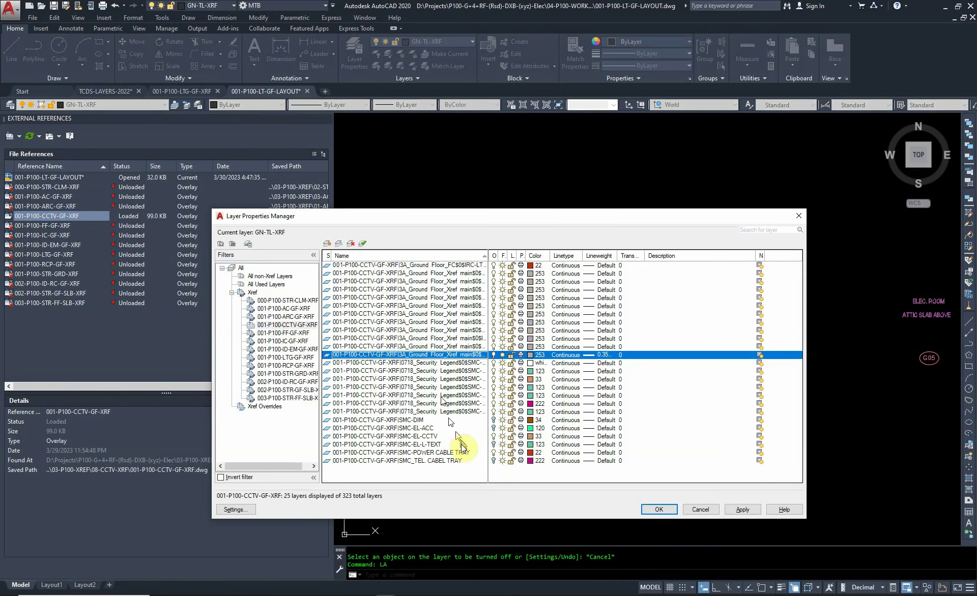
click(503, 420)
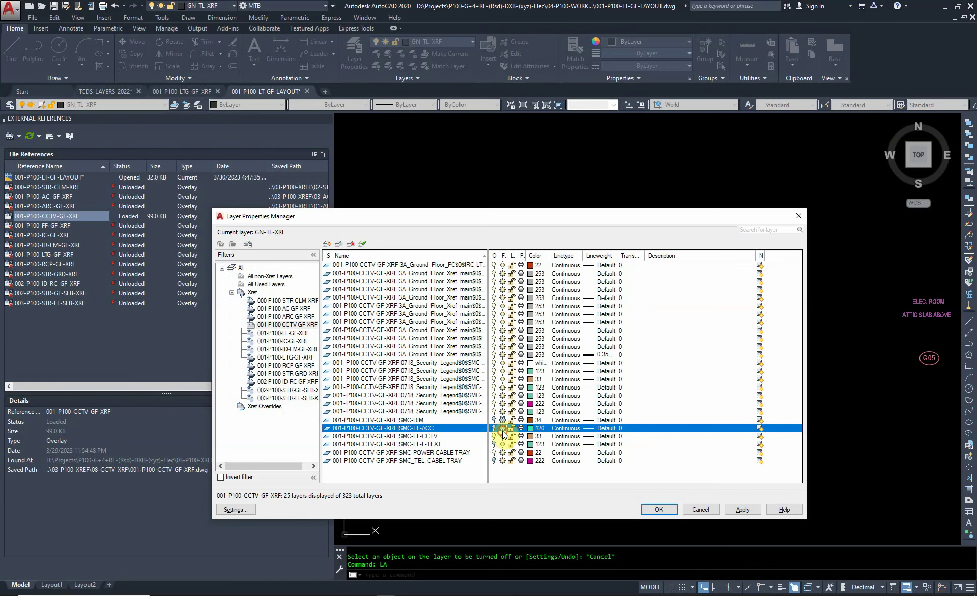
click(502, 444)
click(503, 461)
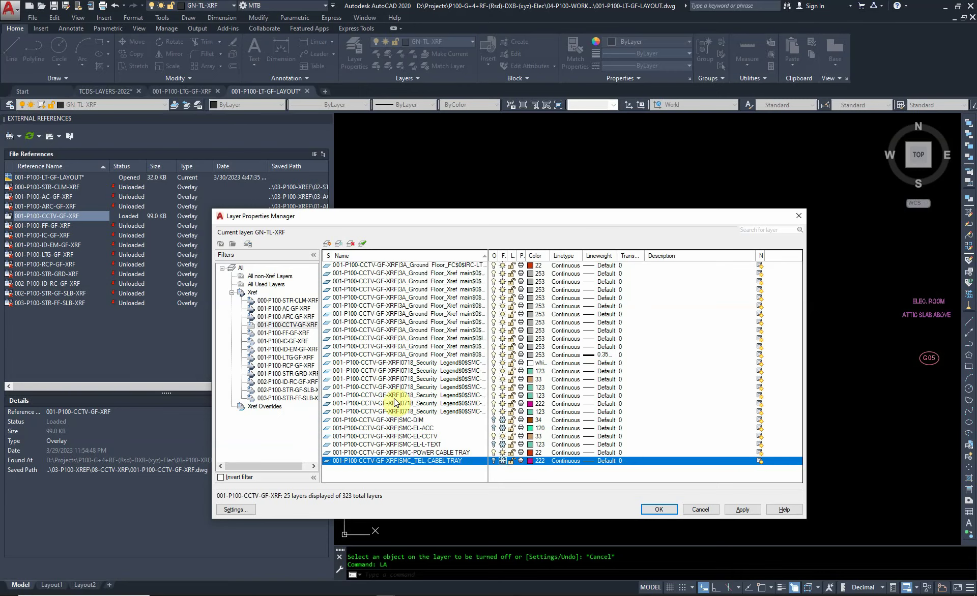
Freeze the 0718_Security legend layers, leaving SMC-EL-CCTV visible, and apply the changes.
click(426, 412)
shift+click(463, 266)
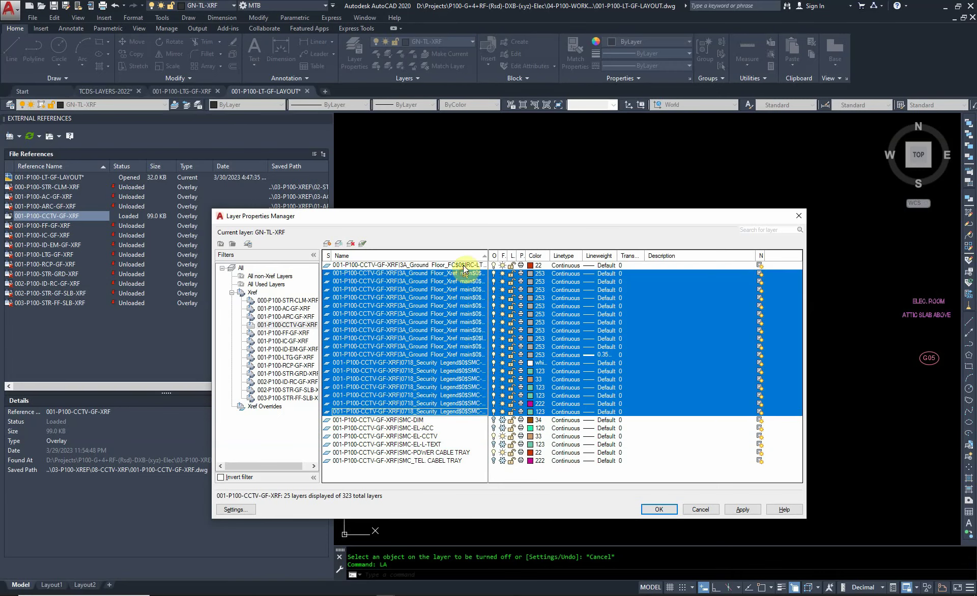
click(423, 438)
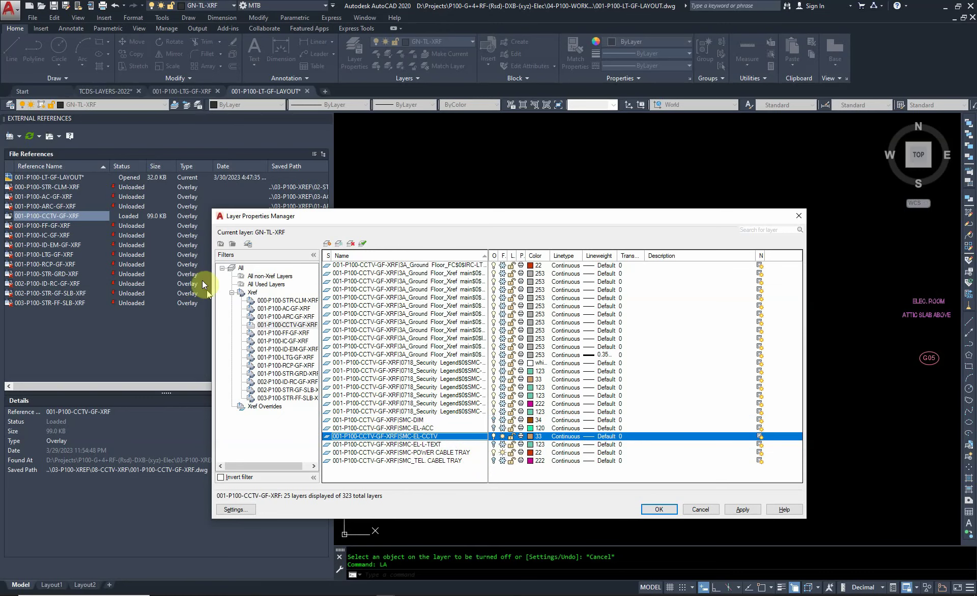
double_click(233, 270)
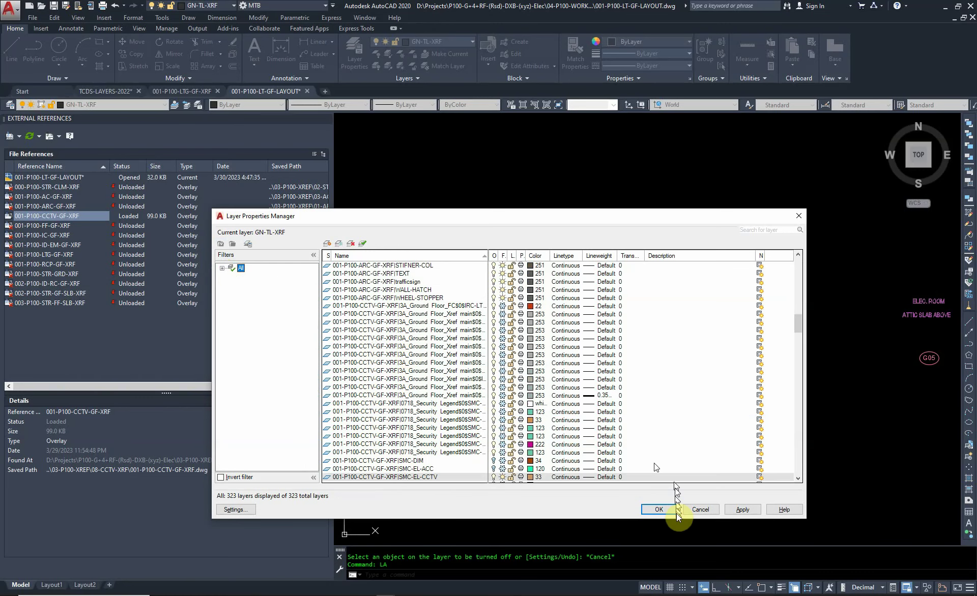
click(654, 509)
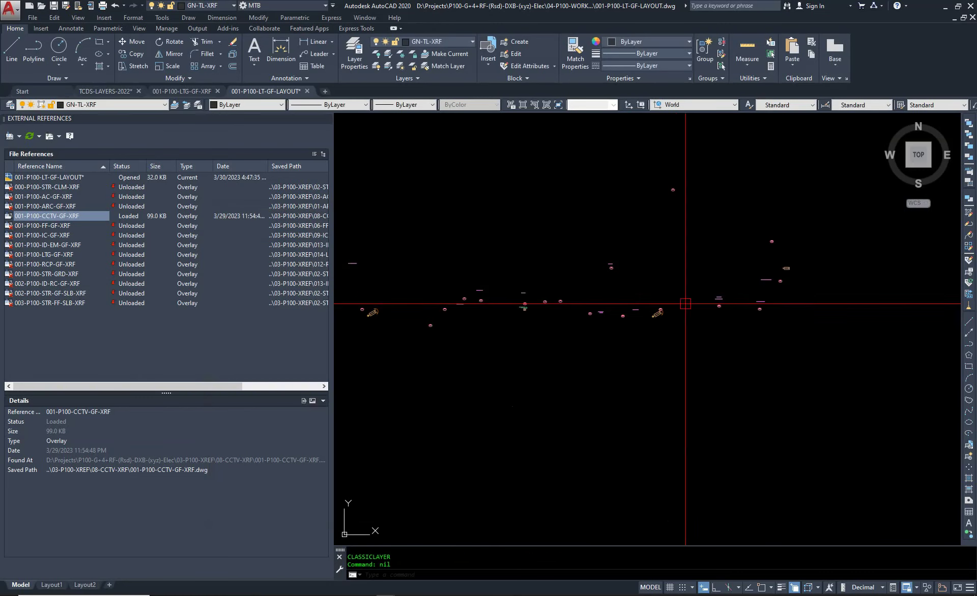
Unload the CCTV xref and reload 001-P100-FF-GF-XRF.
scroll(566, 337, up, 3)
scroll(566, 336, up, 3)
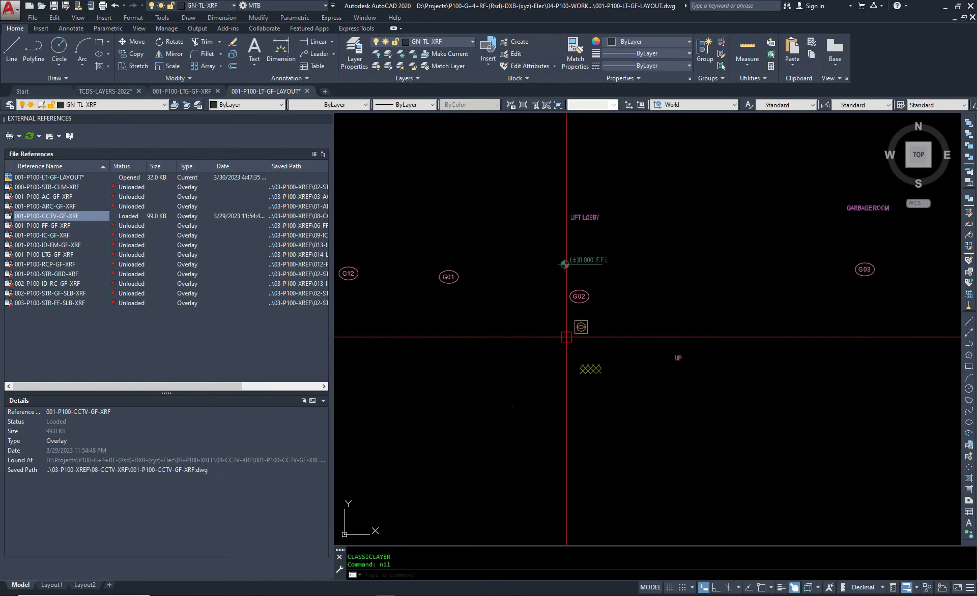
scroll(598, 337, down, 2)
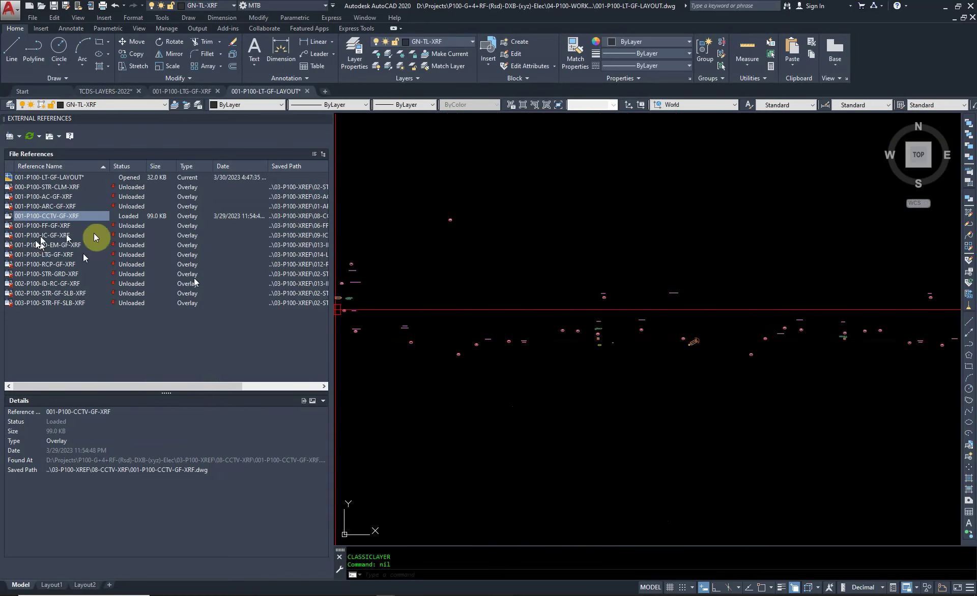
scroll(676, 342, up, 3)
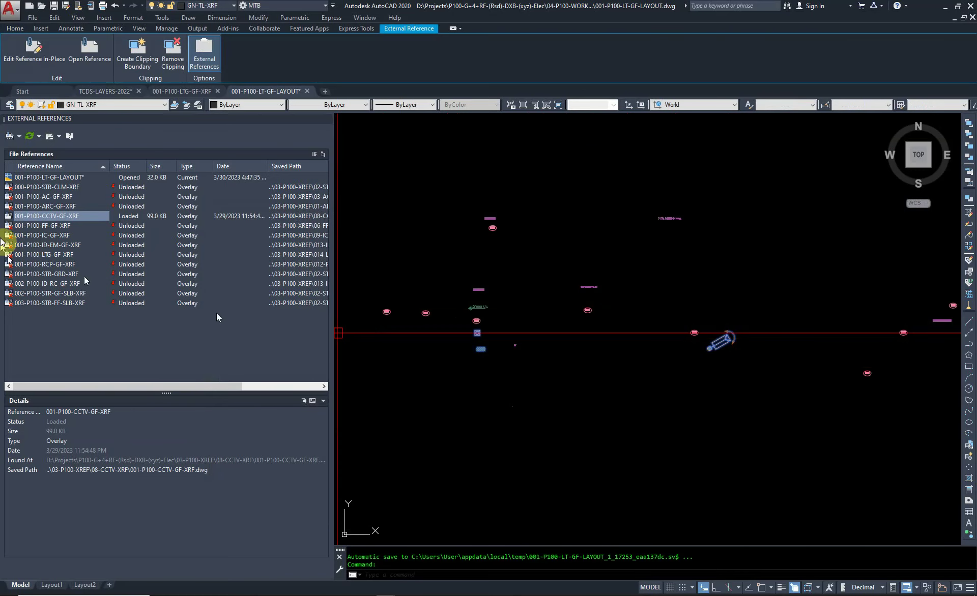
right_click(53, 218)
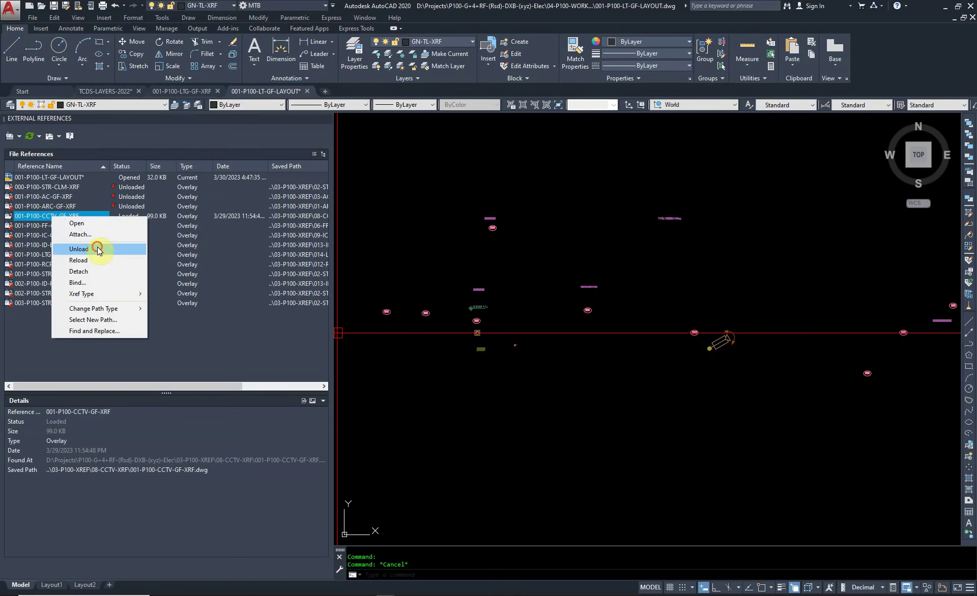
click(98, 248)
right_click(54, 227)
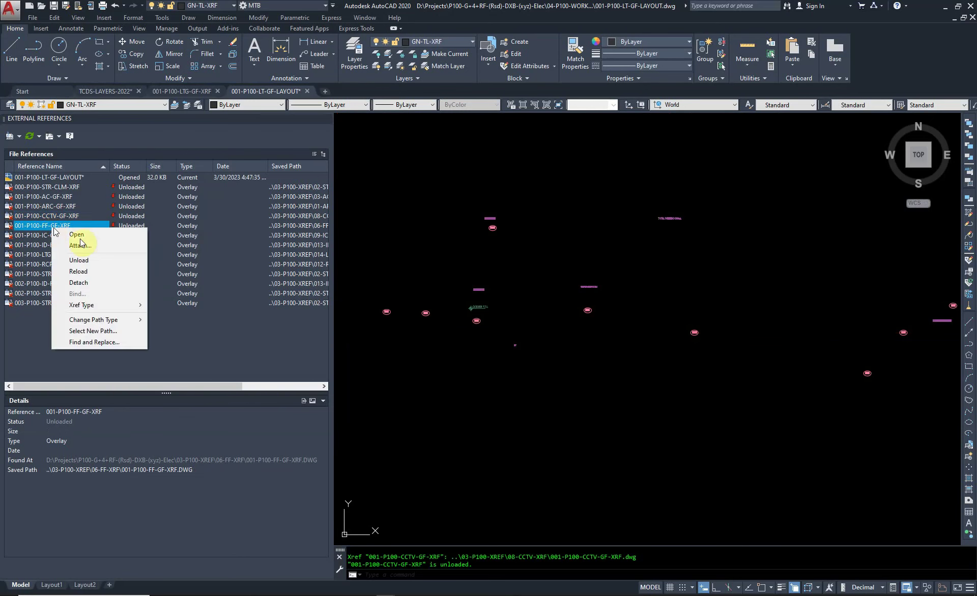
click(79, 271)
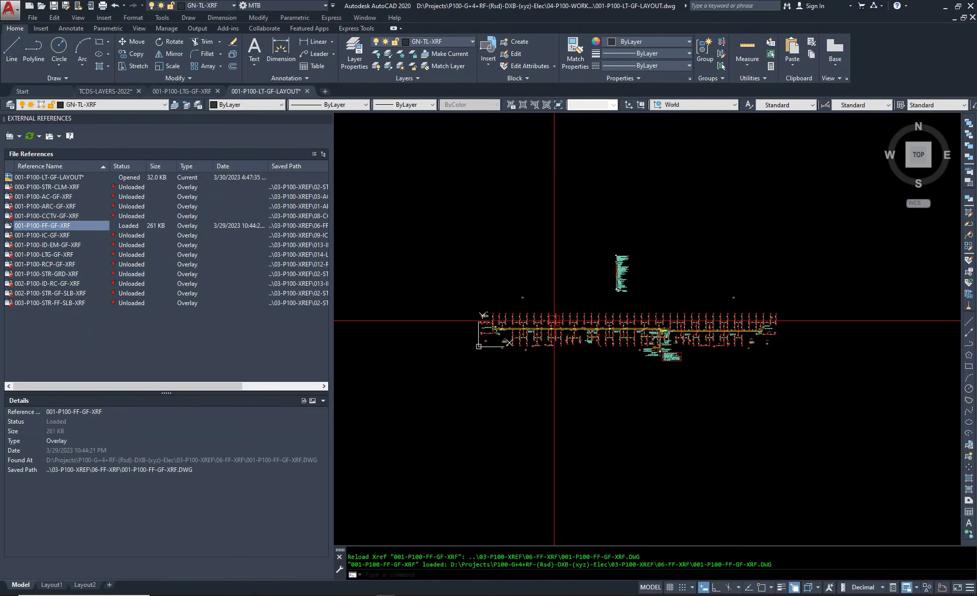
Zoom around the fire-fighting sprinkler pipework, then reopen the layer manager.
scroll(610, 295, up, 3)
scroll(676, 305, up, 2)
scroll(636, 295, down, 5)
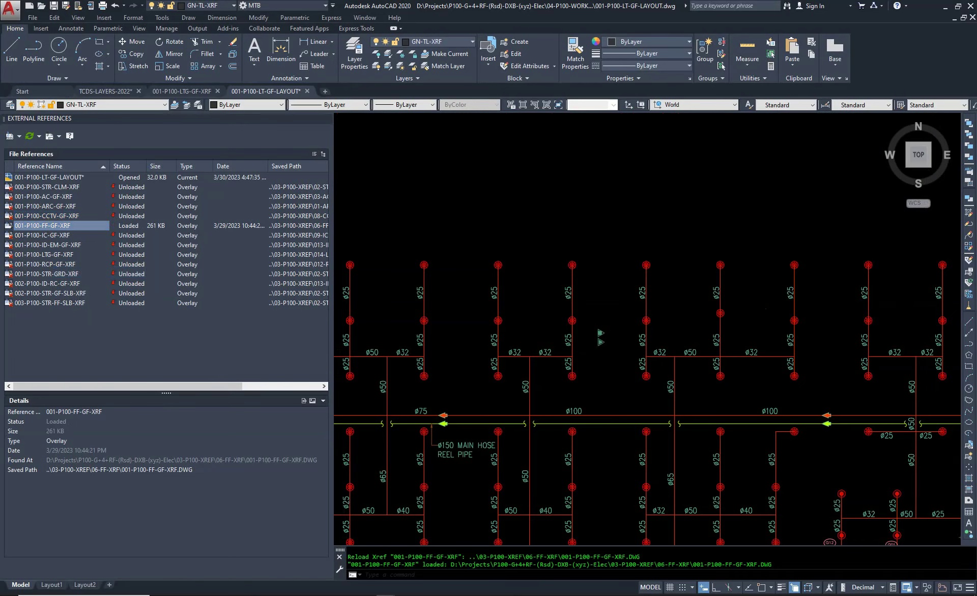
scroll(589, 269, down, 1)
scroll(661, 234, down, 4)
scroll(789, 330, up, 6)
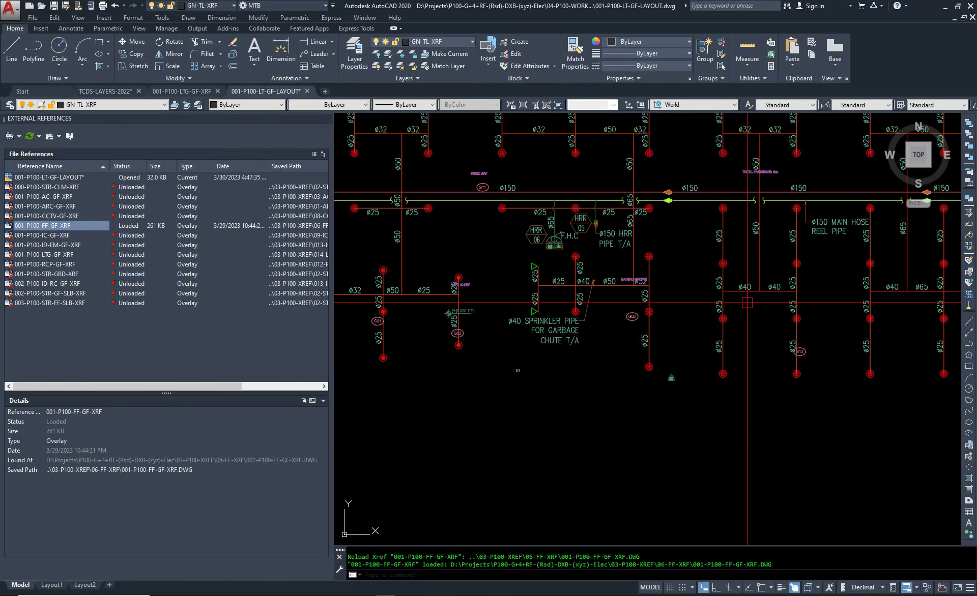
scroll(838, 359, down, 3)
scroll(520, 355, up, 3)
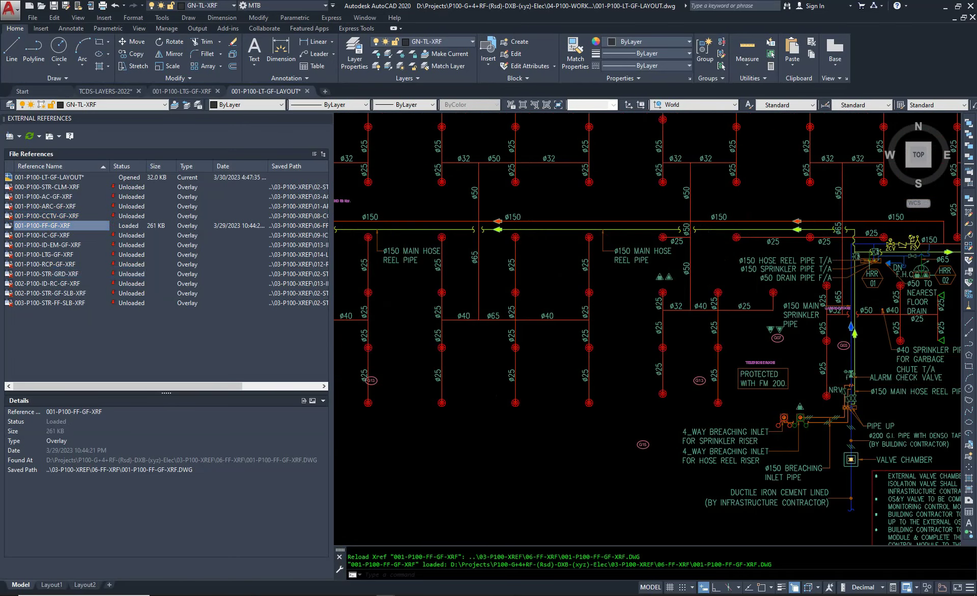
scroll(520, 355, down, 6)
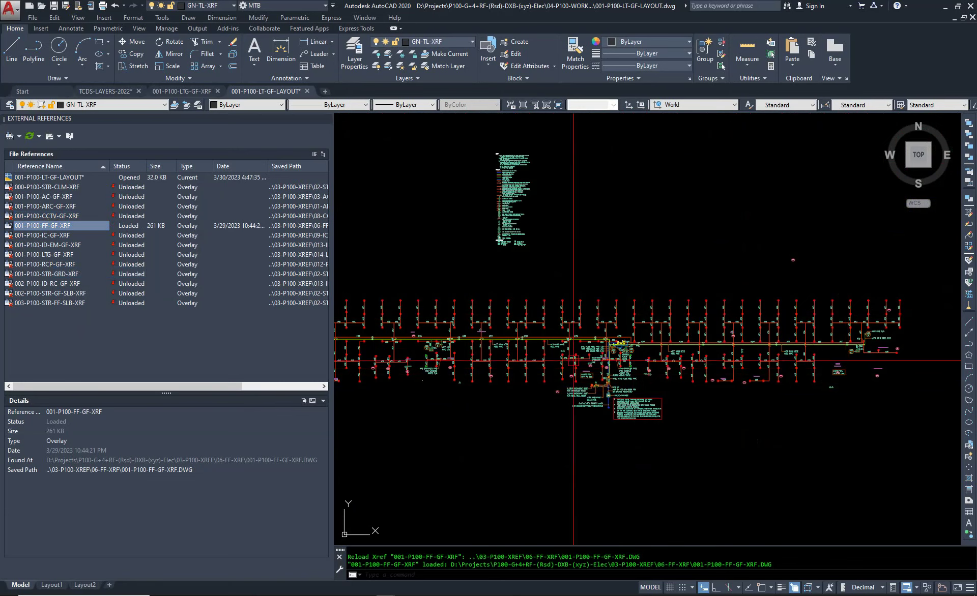
scroll(429, 301, up, 5)
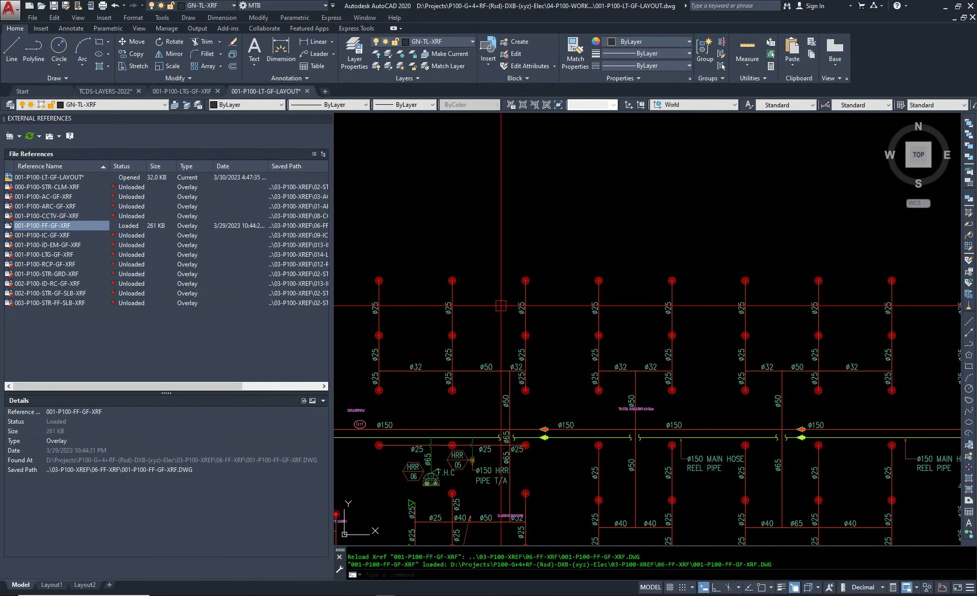
text(LA)
key(Return)
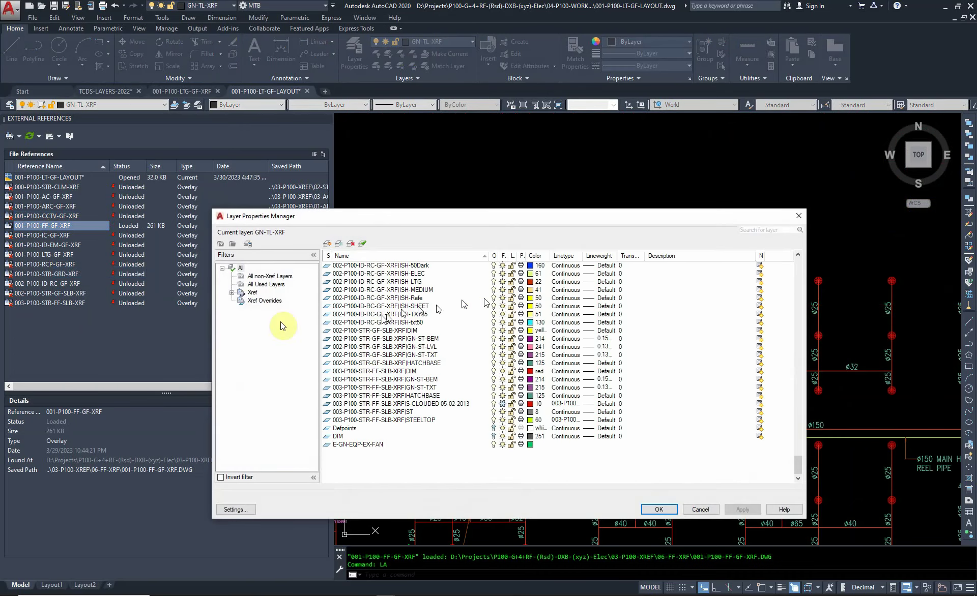
Freeze the FF-GF-XRF layers FF-SPNKLR-WM and FF-SPRNKLR-CM and close the layer manager.
click(233, 294)
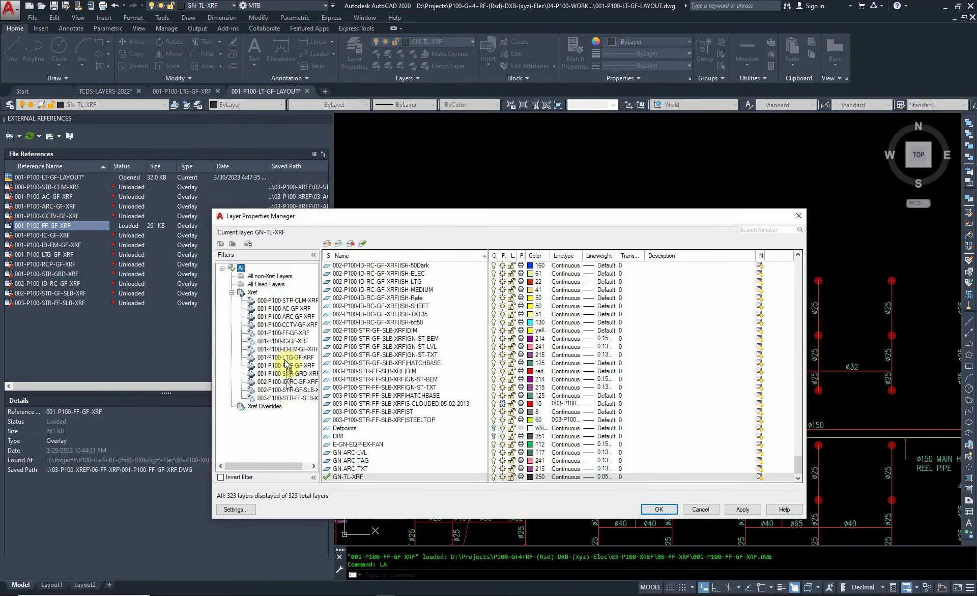
click(287, 334)
click(376, 339)
key(ctrl+a)
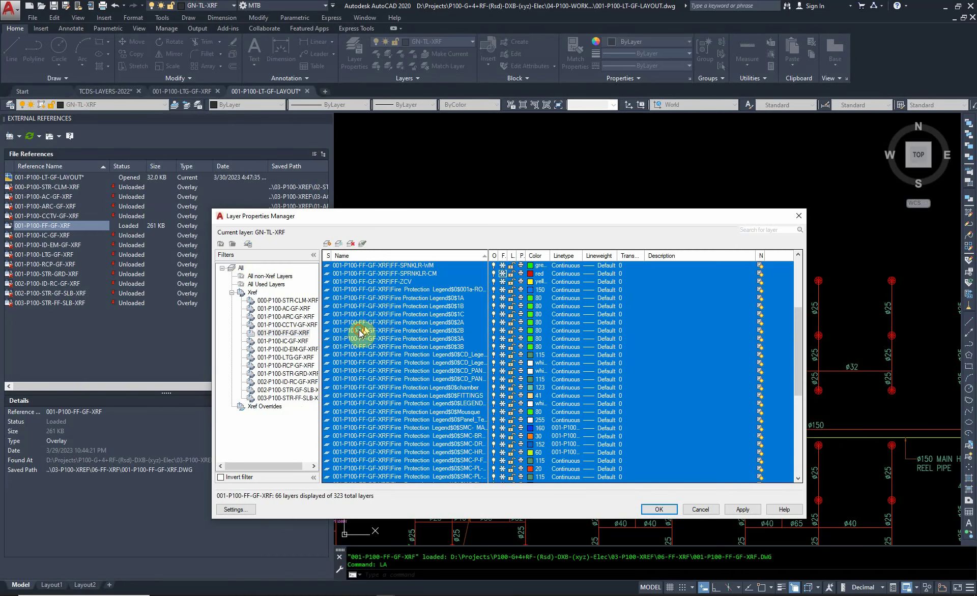
click(361, 331)
scroll(428, 278, up, 2)
click(420, 313)
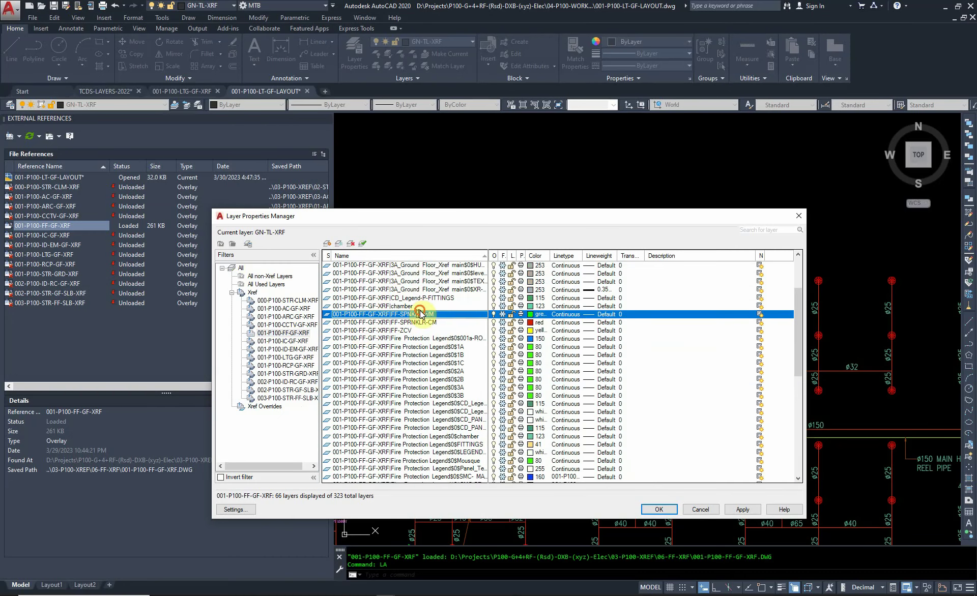
shift+click(424, 323)
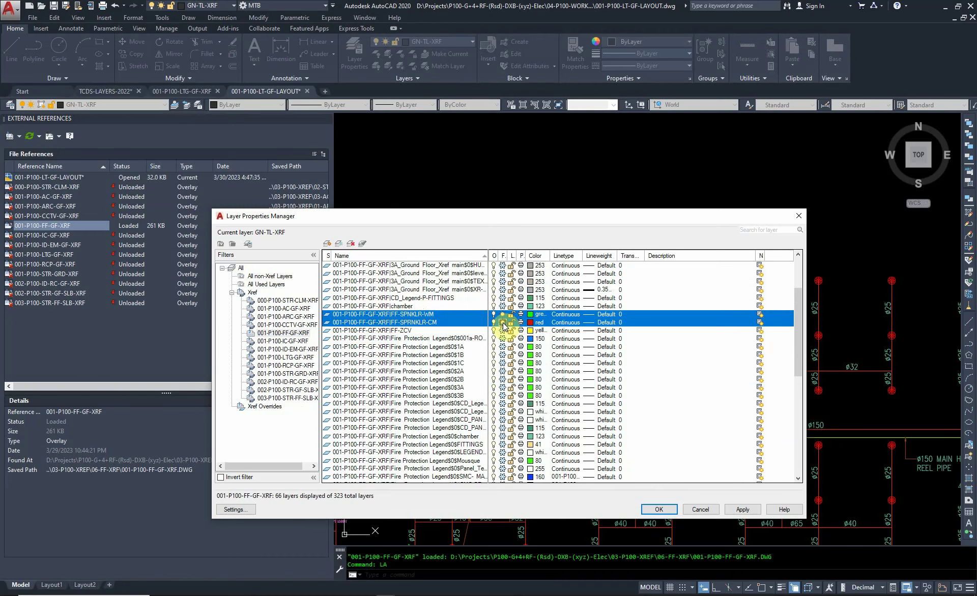
click(224, 271)
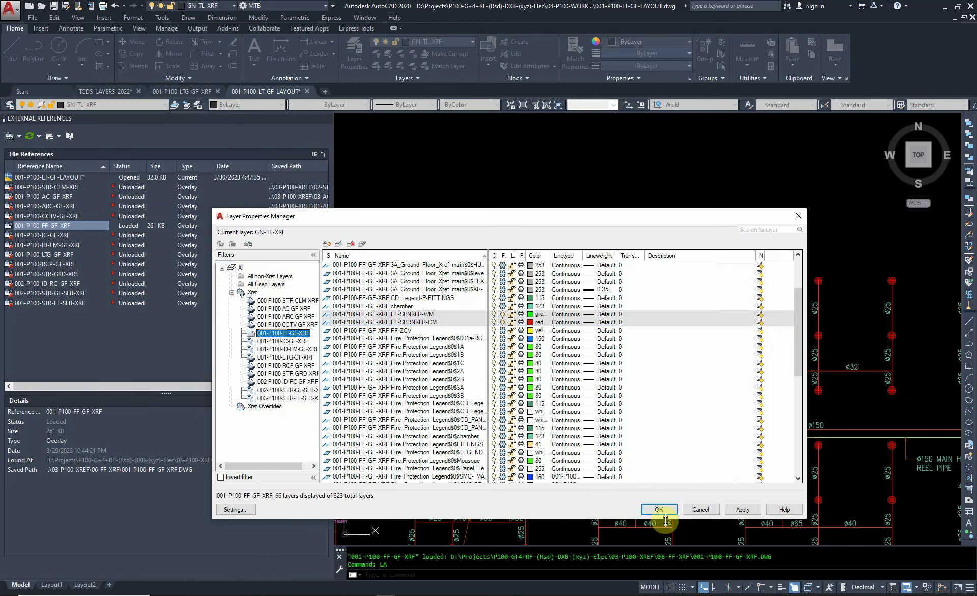
click(222, 268)
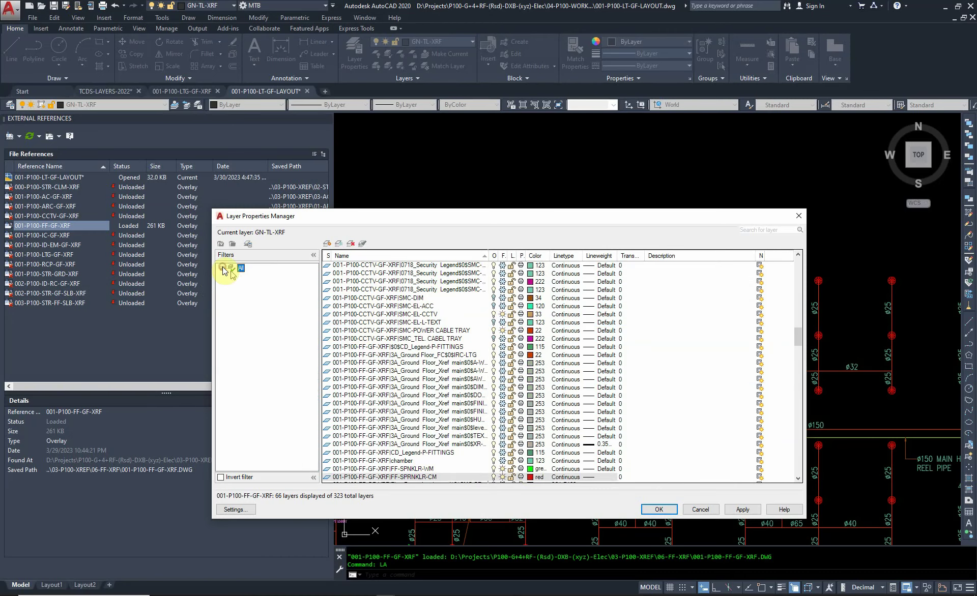
click(659, 510)
Zoom into the plan to inspect the remaining sprinkler heads.
scroll(635, 376, up, 3)
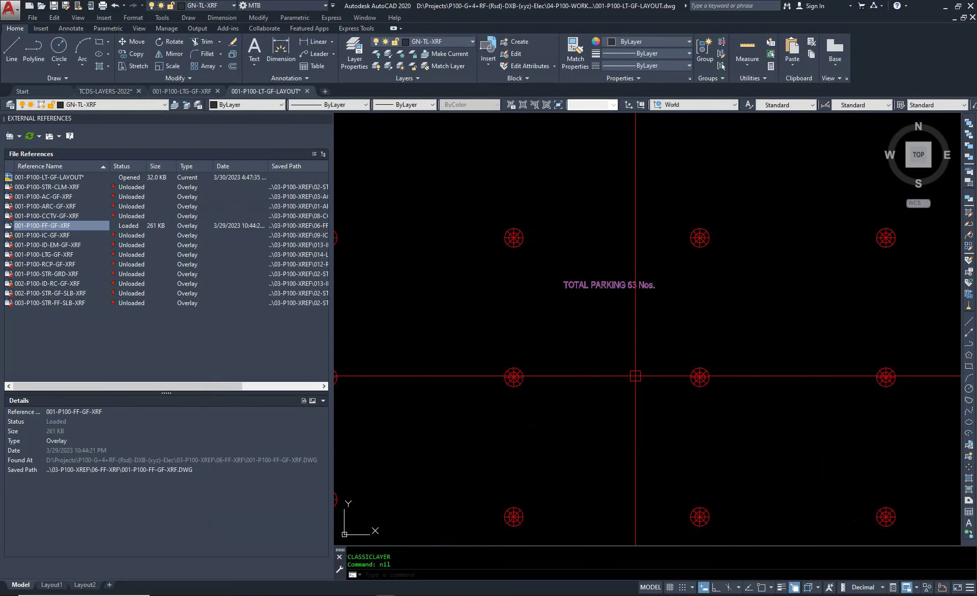
scroll(551, 283, down, 10)
key(Escape)
key(Escape)
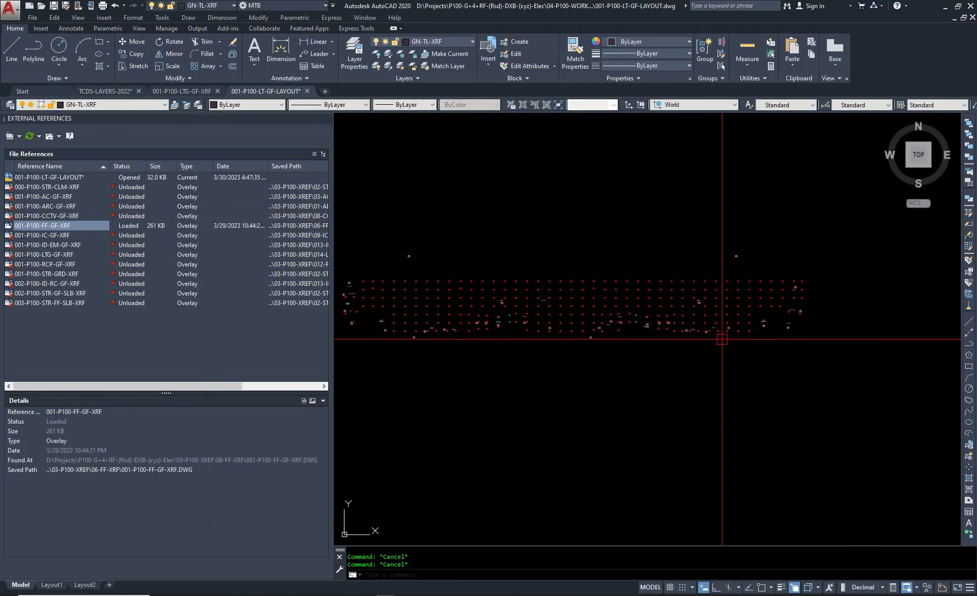
scroll(364, 311, up, 3)
scroll(791, 284, down, 3)
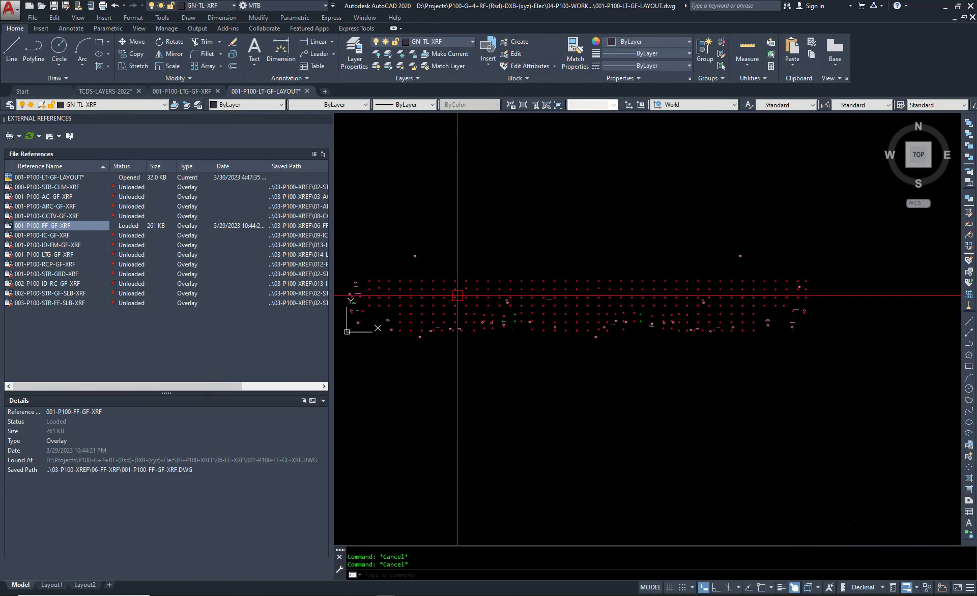
scroll(457, 295, up, 2)
scroll(528, 323, up, 3)
scroll(528, 323, up, 3)
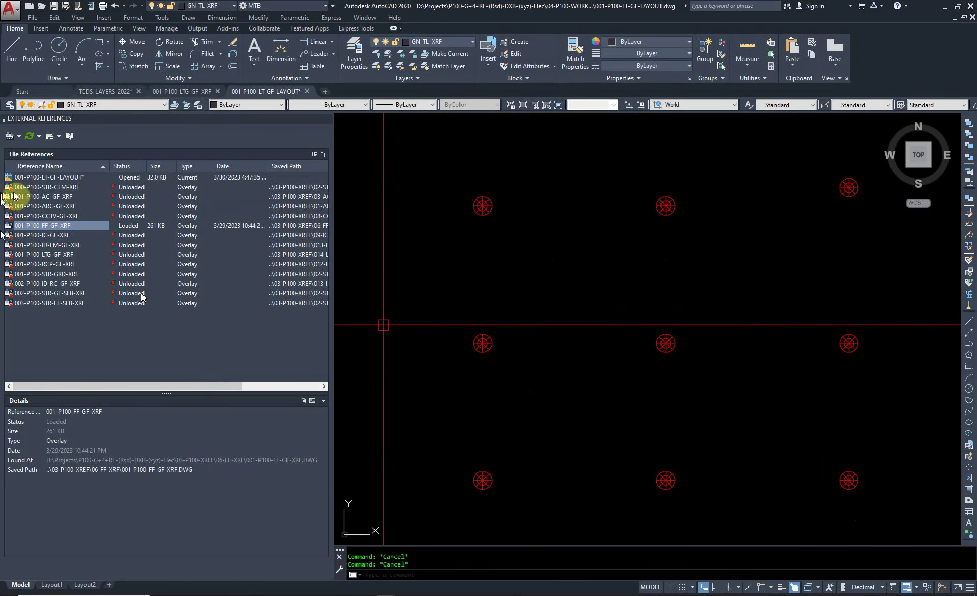
Unload 001-P100-FF-GF-XRF and reload the intercom xref 001-P100-IC-GF-XRF.
right_click(53, 231)
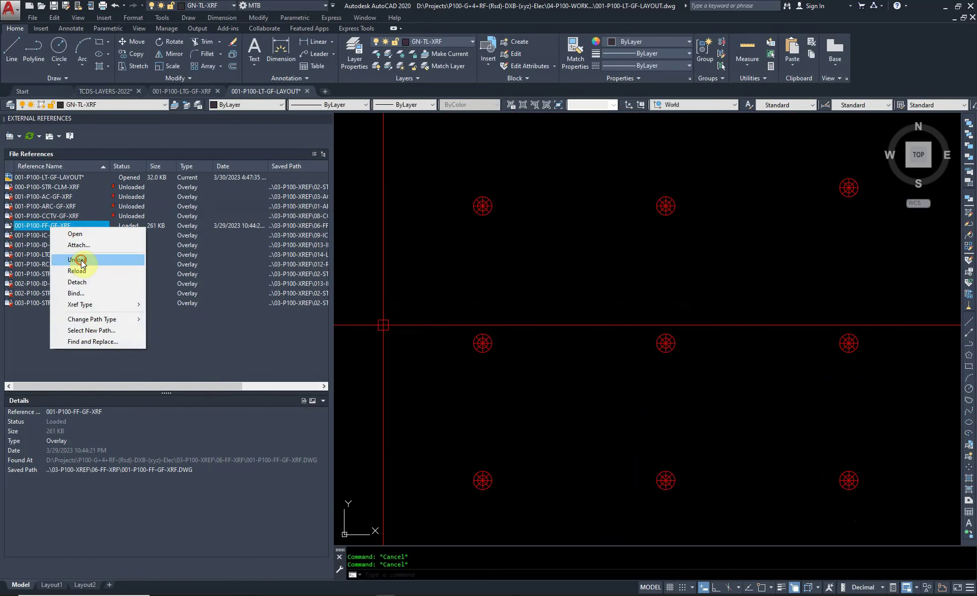
click(82, 264)
right_click(57, 235)
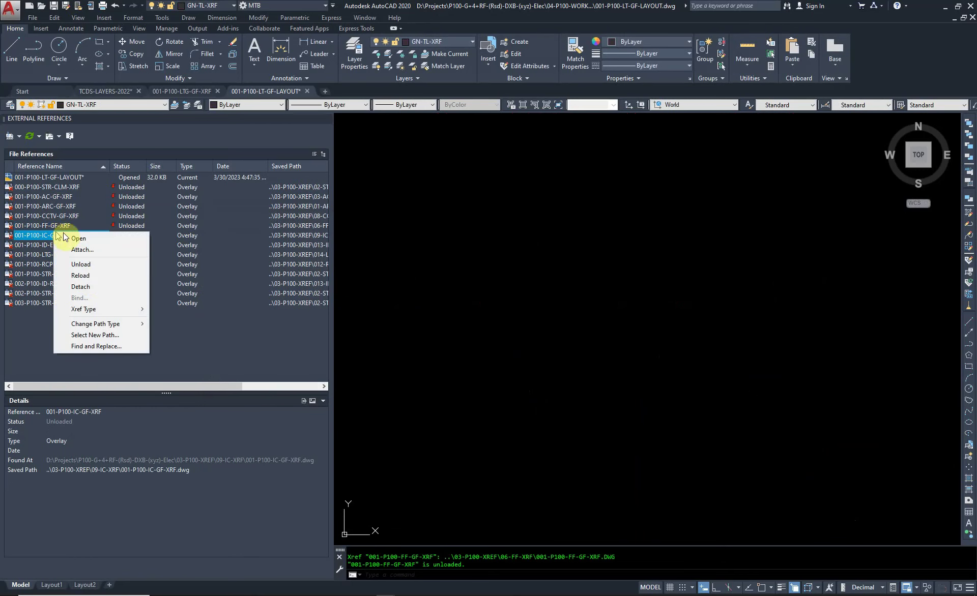
click(105, 278)
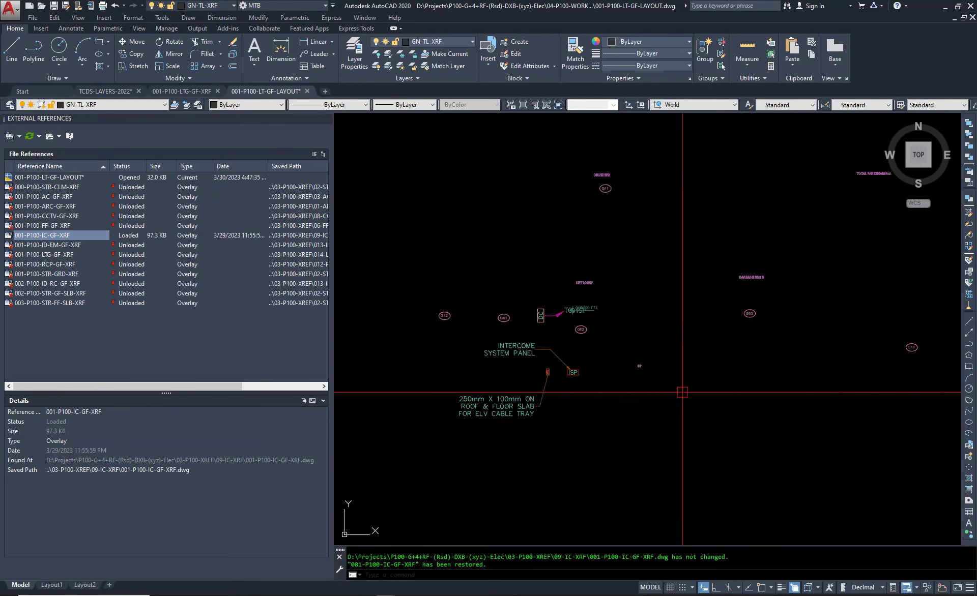
Zoom to inspect the intercom system panel, then unload 001-P100-IC-GF-XRF.
scroll(509, 360, up, 5)
scroll(535, 364, down, 1)
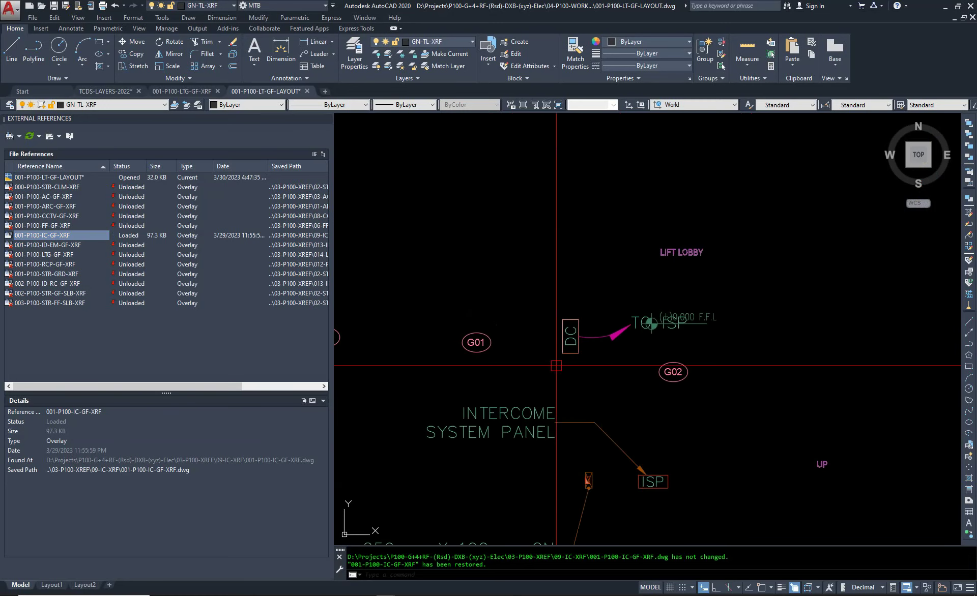
scroll(556, 365, down, 2)
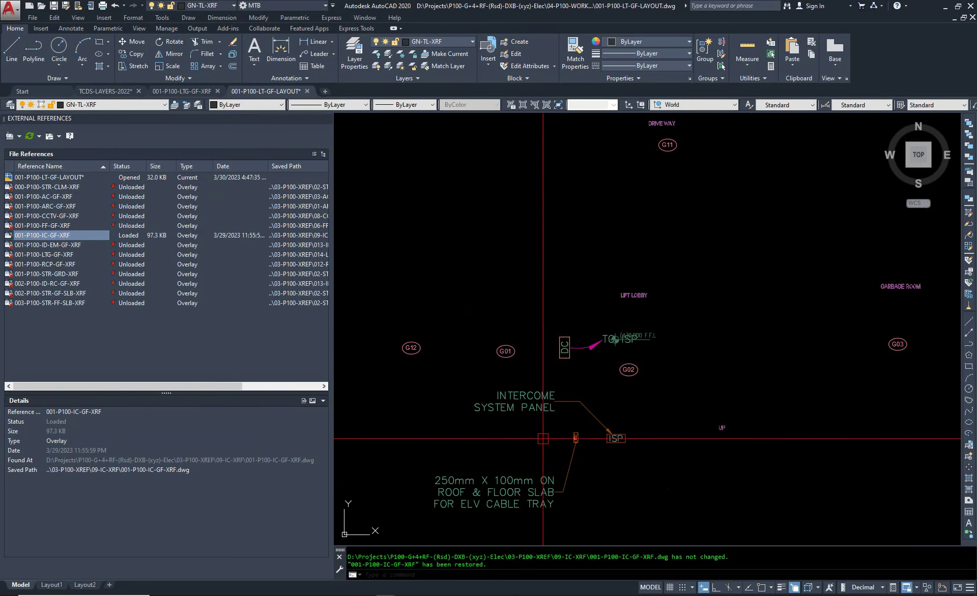
scroll(514, 412, down, 2)
scroll(584, 437, up, 3)
scroll(624, 448, up, 3)
scroll(646, 385, down, 3)
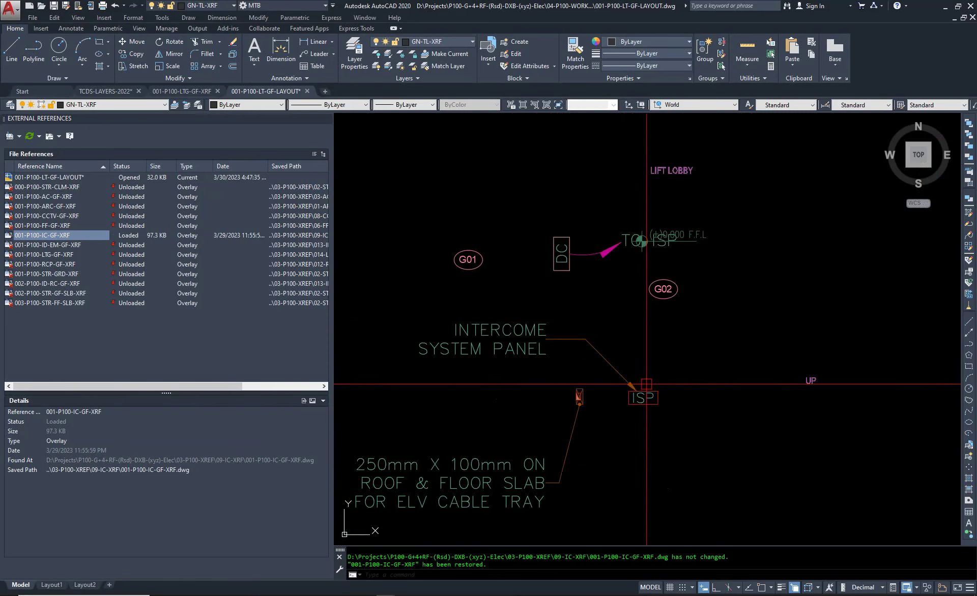
scroll(646, 385, up, 4)
scroll(620, 381, down, 4)
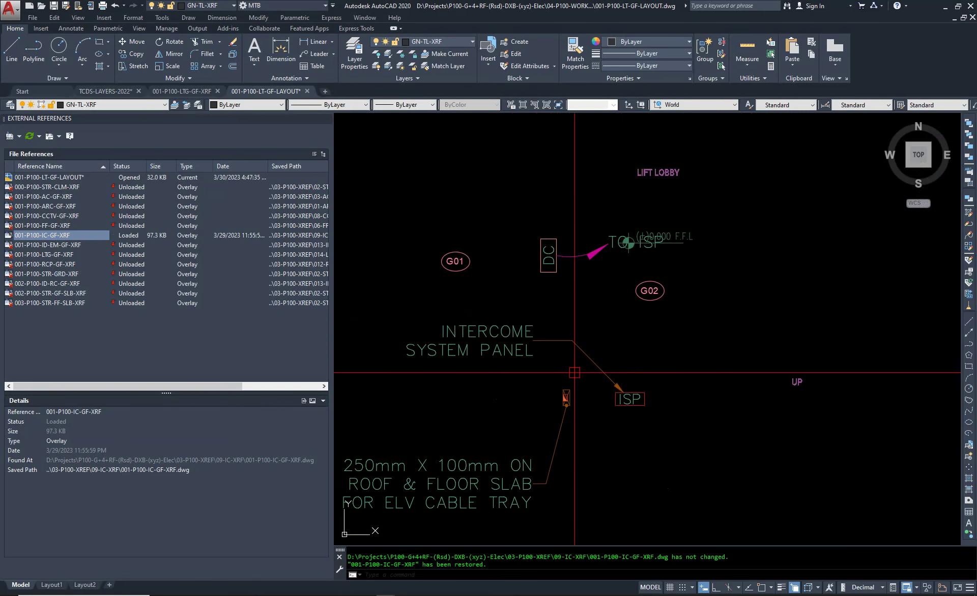
scroll(509, 351, down, 5)
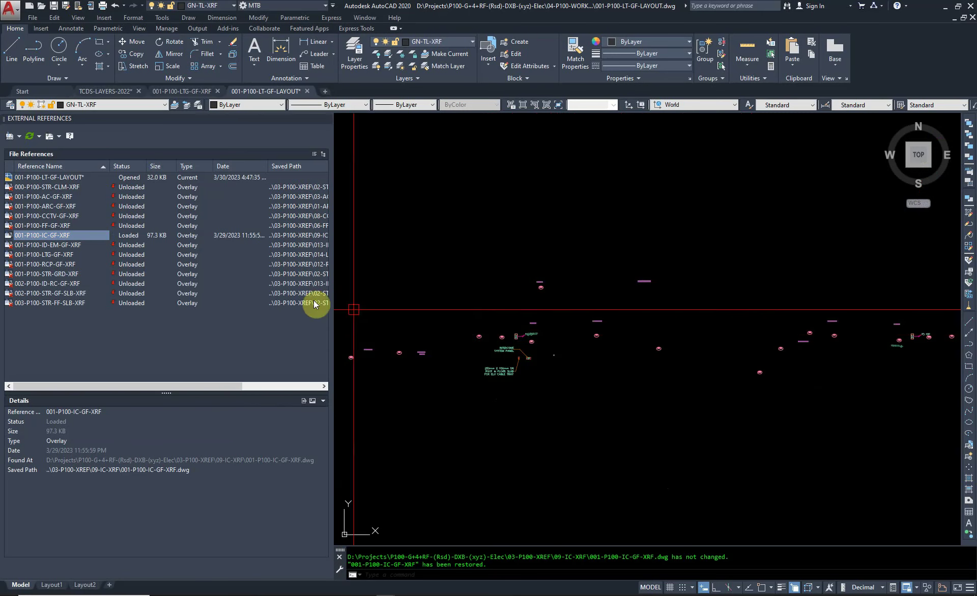
right_click(43, 237)
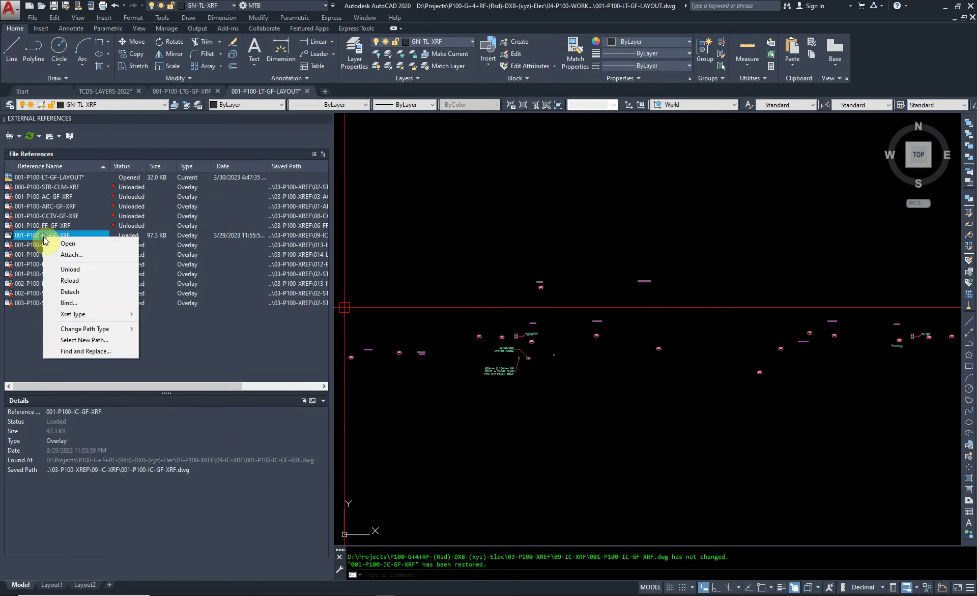
click(84, 273)
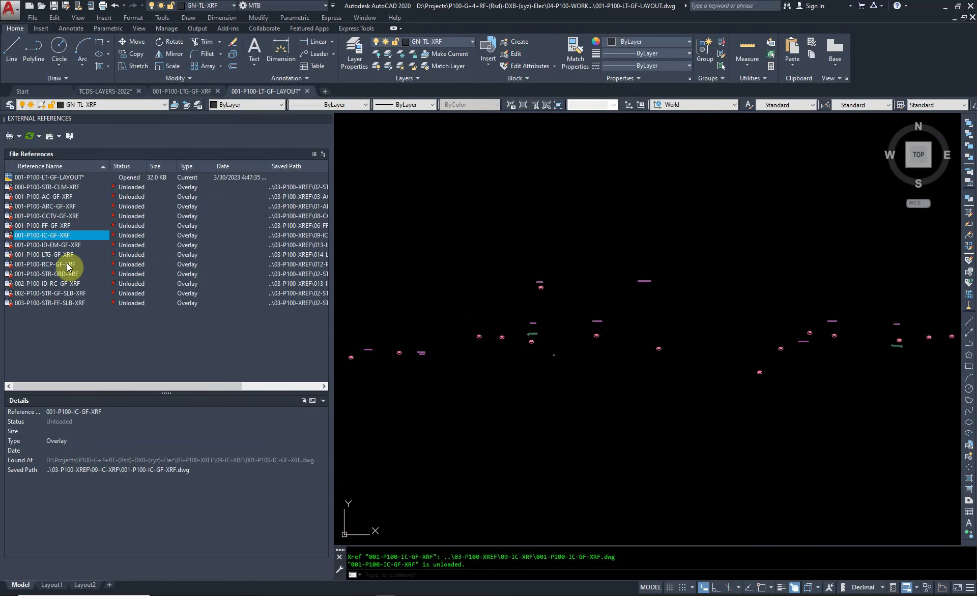
Reload 001-P100-STR-GRD-XRF, pan to check the structural grid, then unload it again.
click(65, 275)
right_click(66, 276)
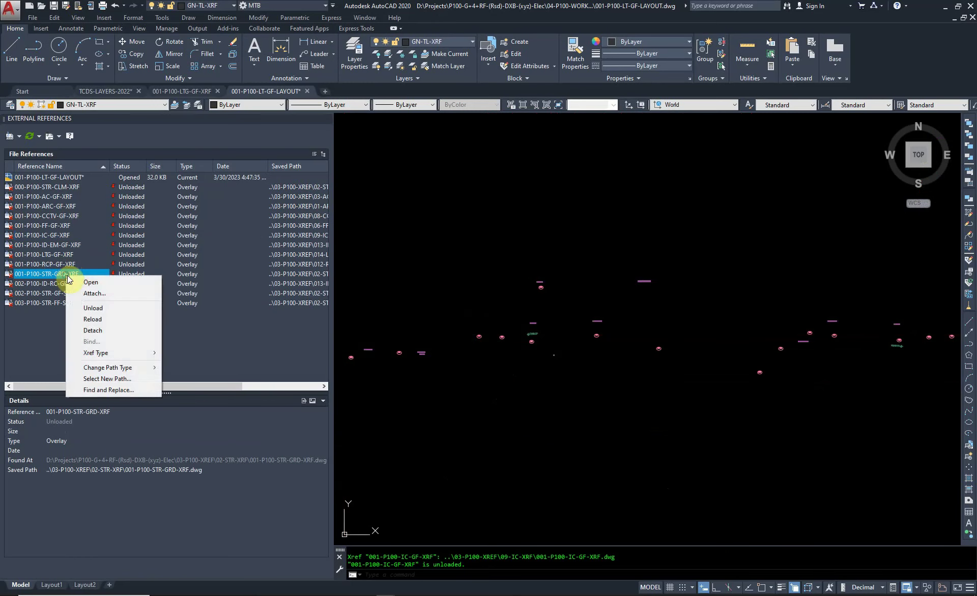
click(104, 319)
scroll(654, 297, down, 3)
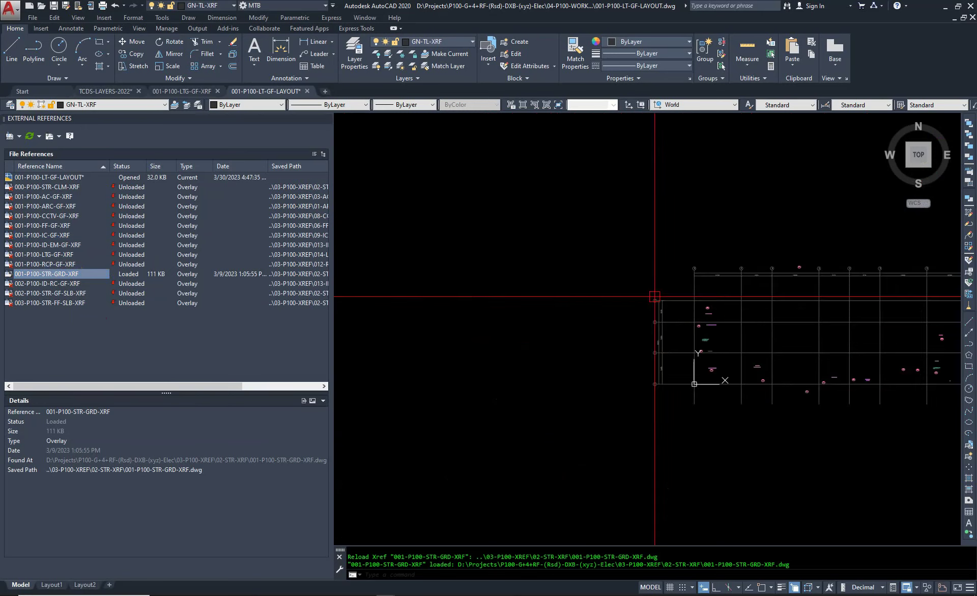
scroll(802, 224, up, 3)
middle_drag(803, 285, 556, 332)
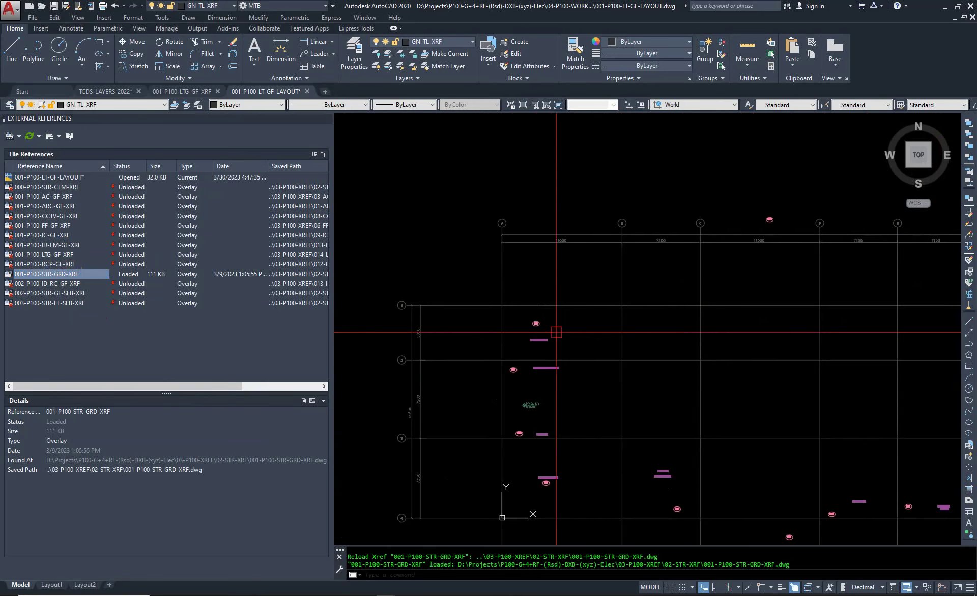
right_click(57, 277)
click(91, 307)
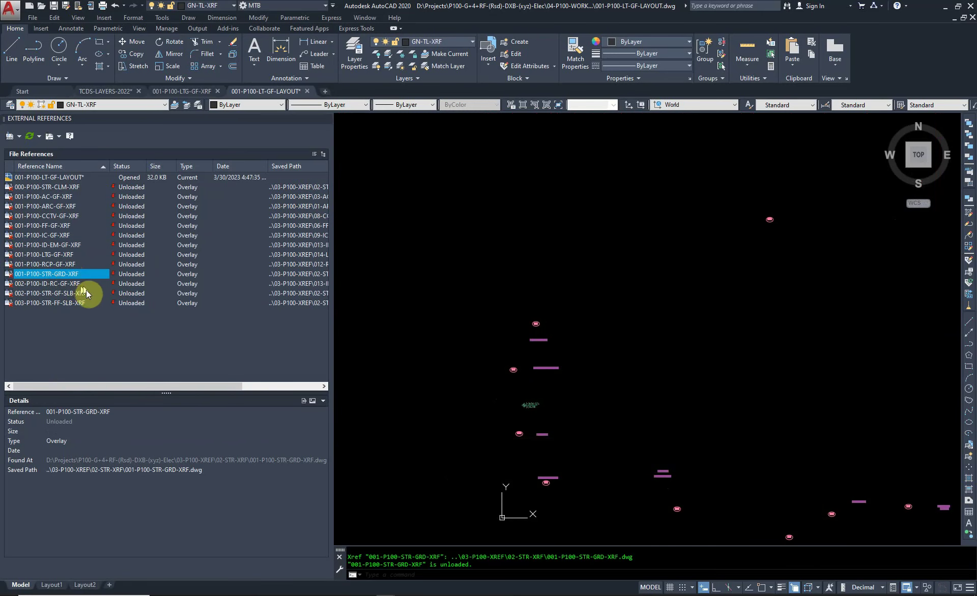
Detach 002-P100-STR-GF-SLB-XRF from the drawing.
click(83, 293)
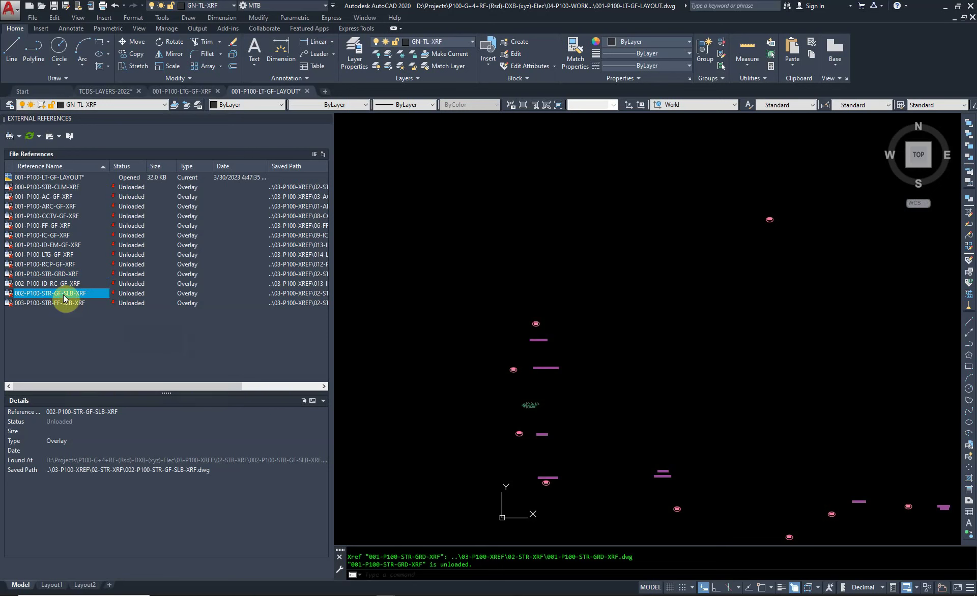
mouse_move(50, 294)
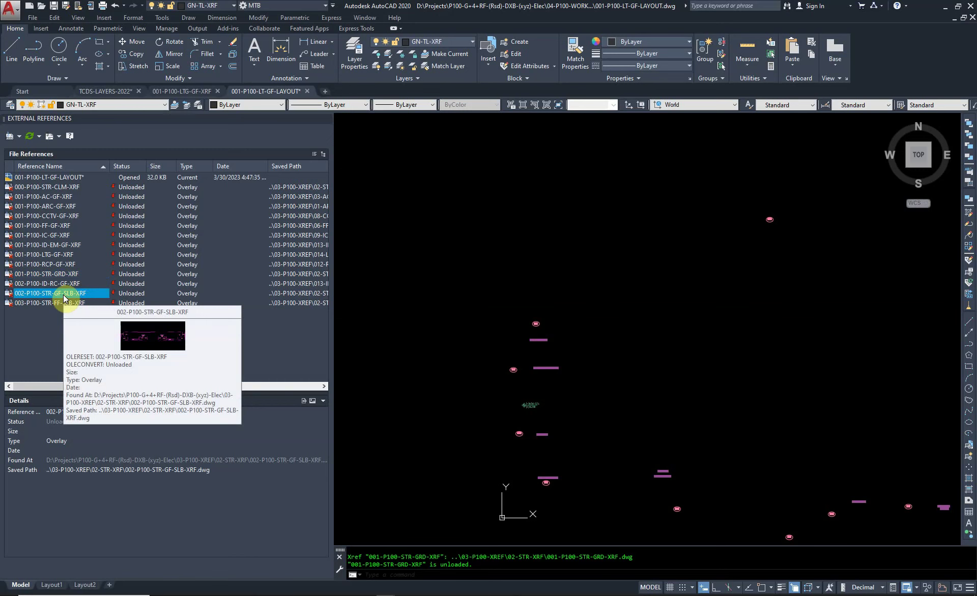
right_click(63, 298)
click(138, 355)
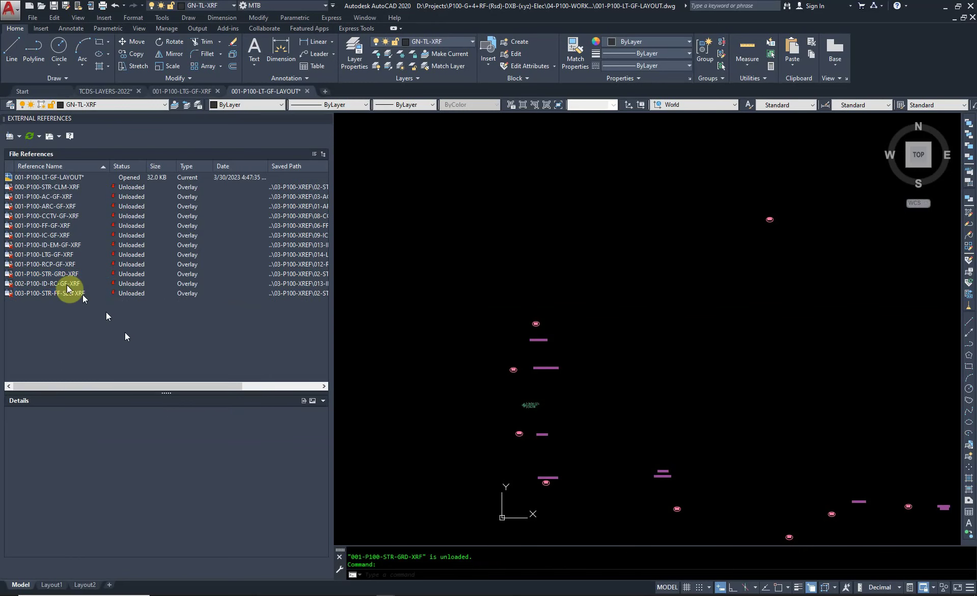
Reload 003-P100-STR-FF-SLB-XRF and zoom around its slab plan.
right_click(70, 292)
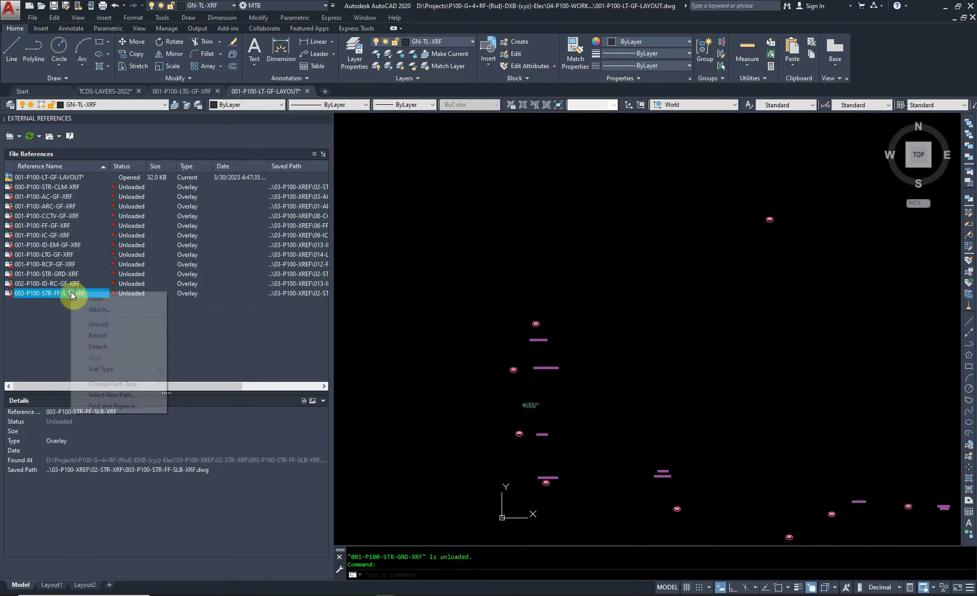
click(110, 337)
scroll(538, 300, down, 3)
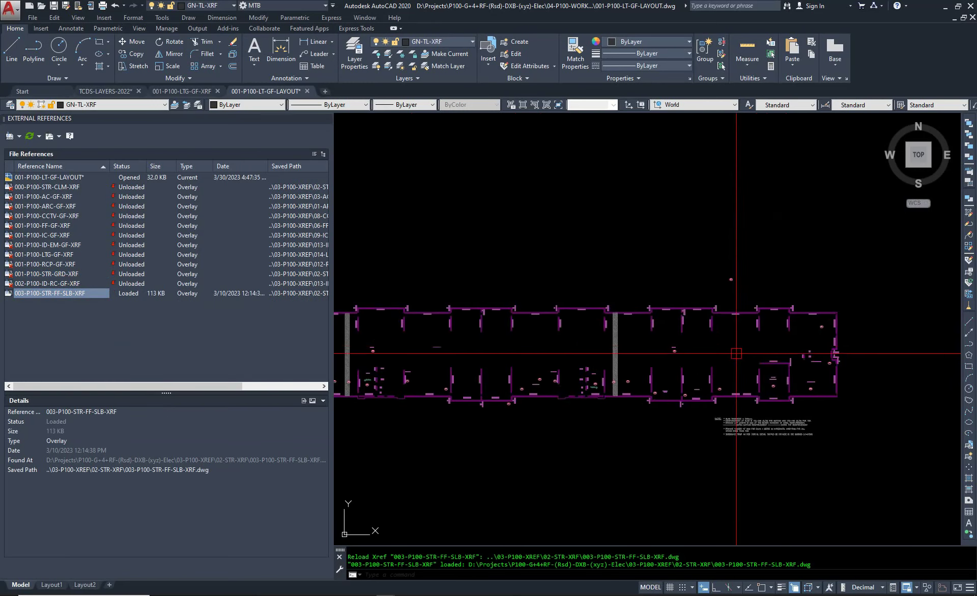
scroll(809, 356, up, 2)
scroll(705, 359, up, 3)
scroll(614, 371, up, 1)
scroll(617, 359, up, 1)
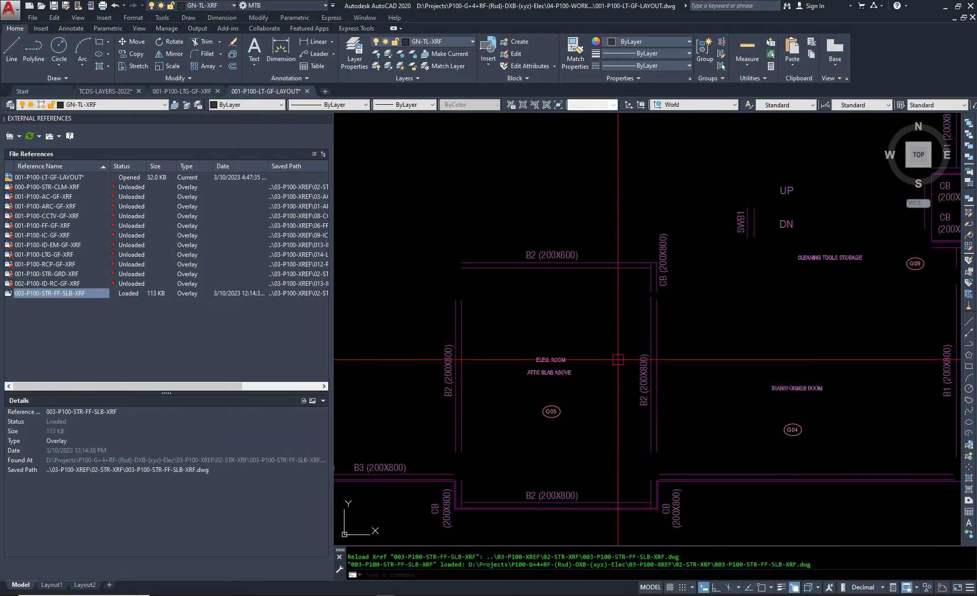
scroll(618, 357, down, 2)
scroll(617, 305, down, 1)
scroll(617, 270, down, 3)
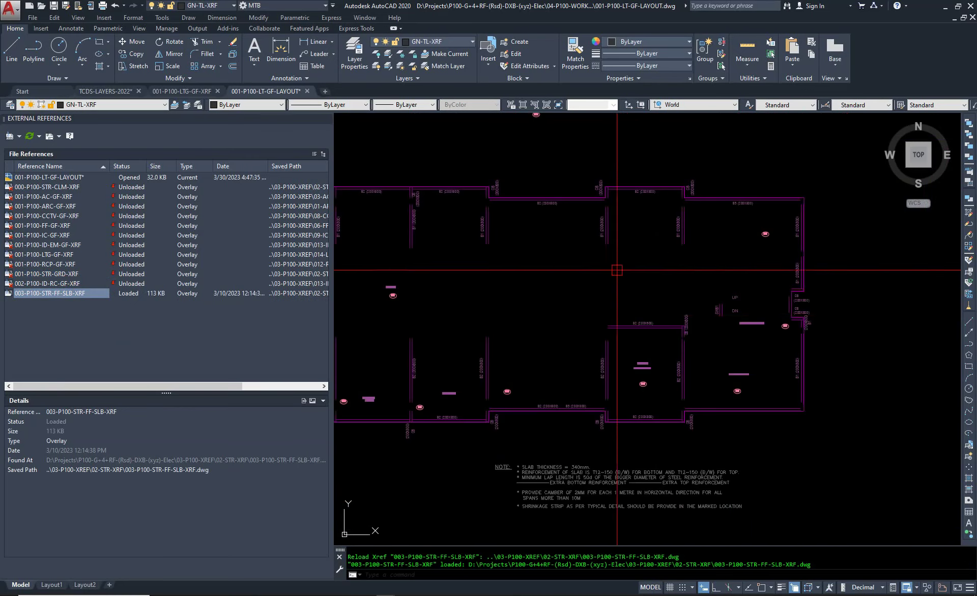
scroll(617, 271, down, 1)
scroll(458, 285, up, 3)
Pan and zoom across the beam, hatched column and lift lobby areas of the slab.
middle_drag(457, 285, 752, 281)
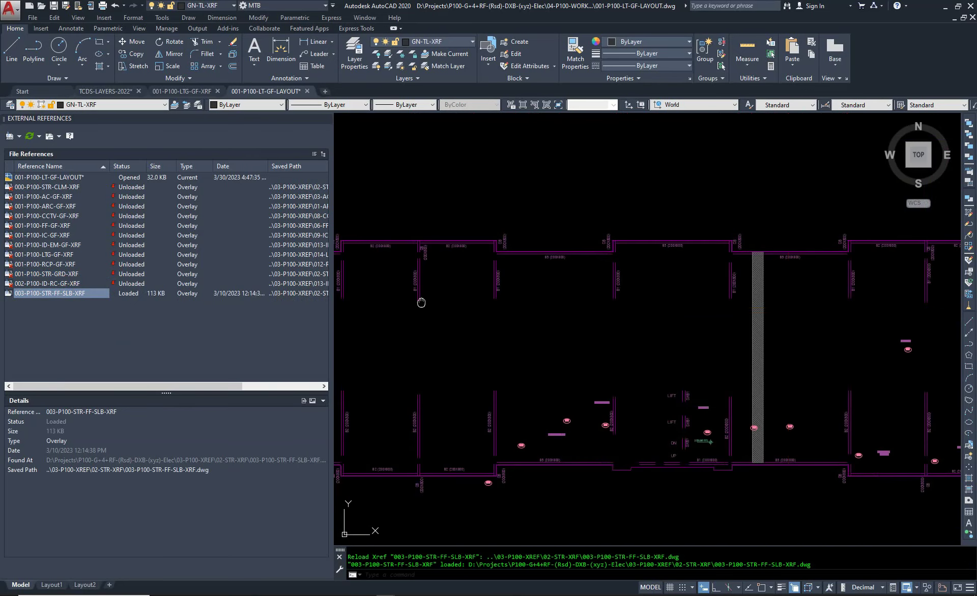
mouse_move(421, 303)
middle_down()
mouse_move(560, 316)
mouse_move(516, 328)
middle_up()
scroll(631, 448, up, 5)
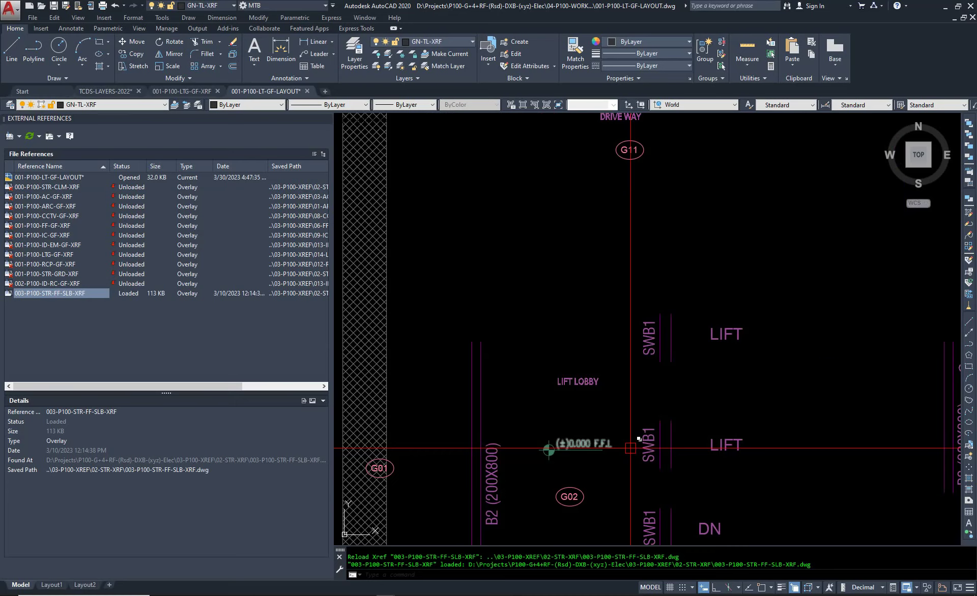
scroll(631, 448, down, 2)
scroll(630, 443, down, 1)
scroll(628, 417, down, 3)
scroll(625, 387, down, 2)
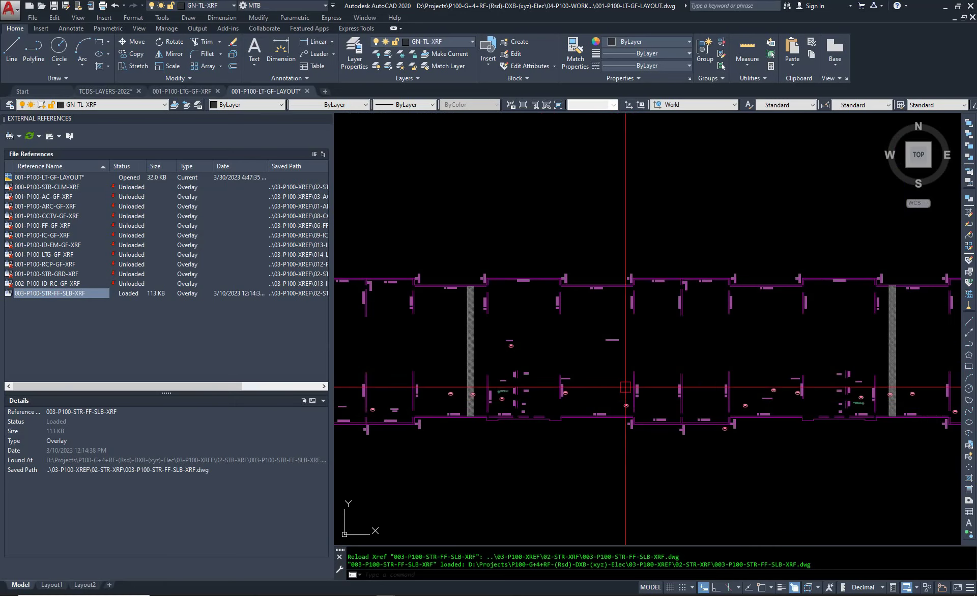
scroll(626, 387, up, 2)
scroll(656, 377, up, 3)
scroll(656, 349, down, 1)
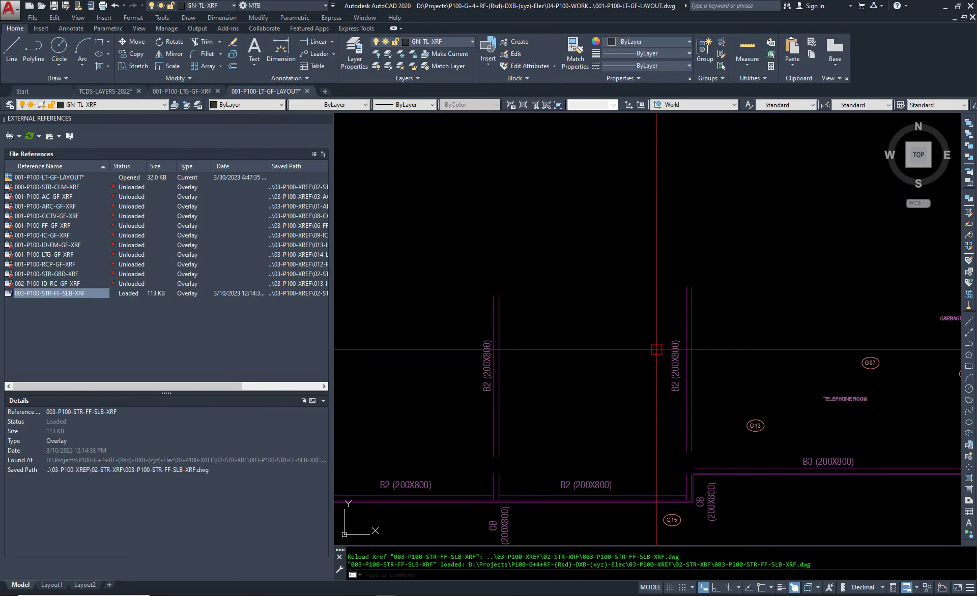
Abandon a first rectangle attempt, then turn on layer 0 and make it current.
text(C)
key(Return)
click(651, 349)
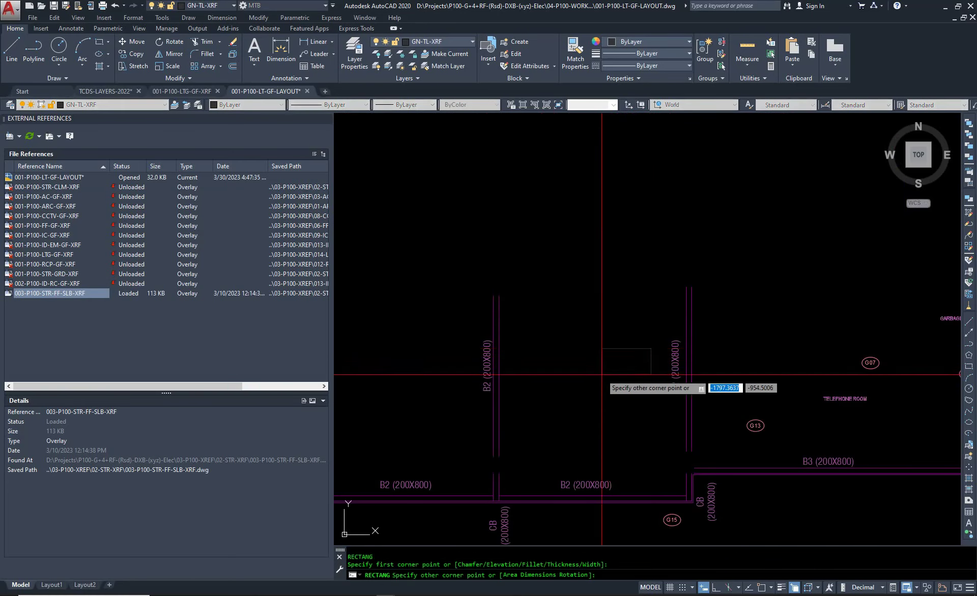
key(Escape)
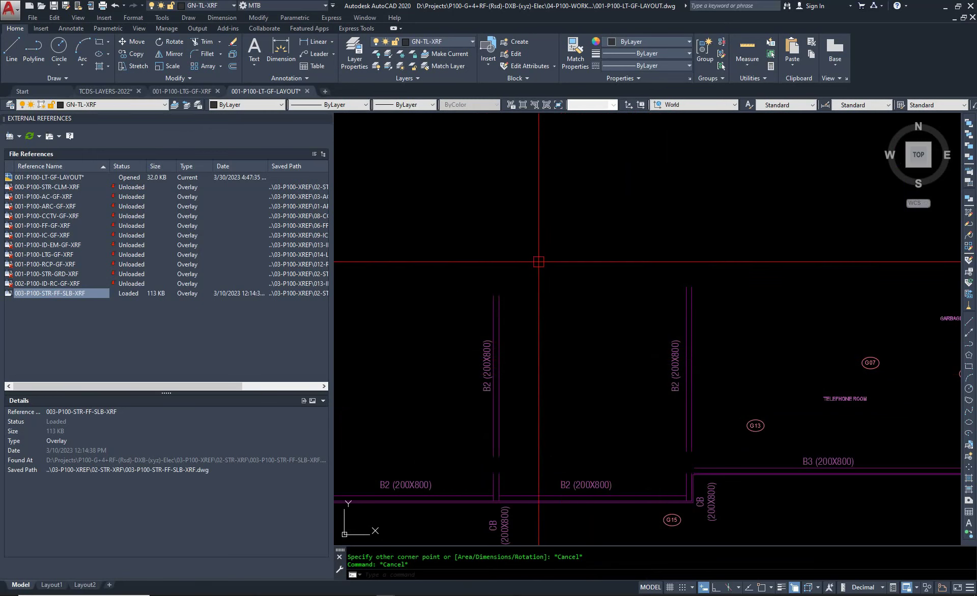
click(449, 41)
scroll(435, 127, up, 1)
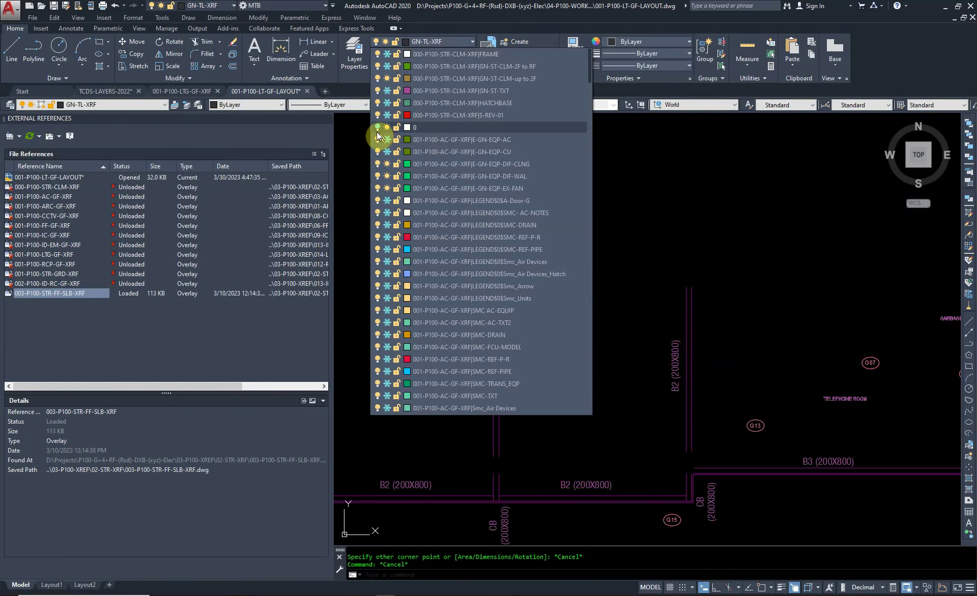
click(377, 127)
click(417, 127)
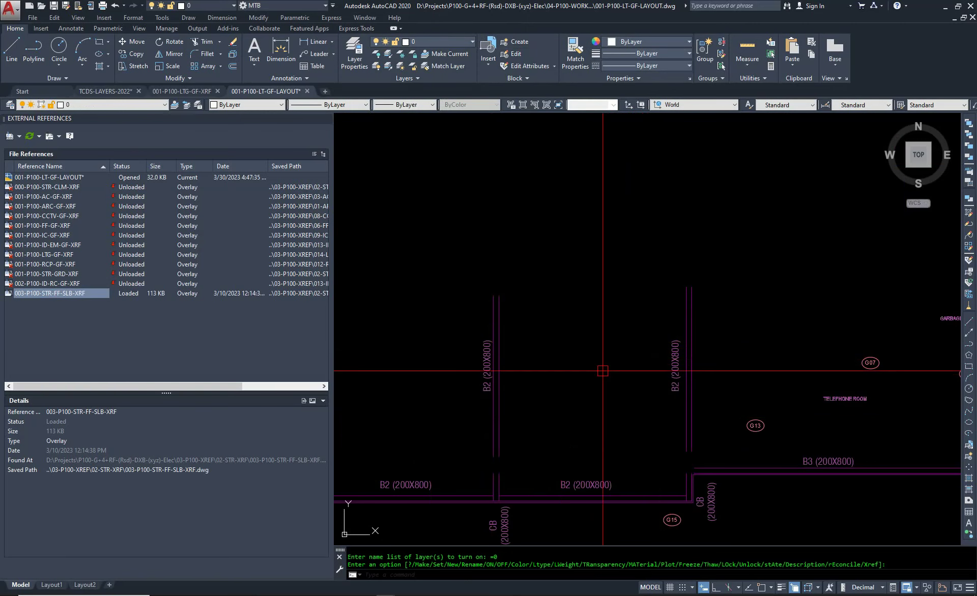
Draw a small rectangle on layer 0 near beam B2.
text(REC)
key(Return)
click(668, 349)
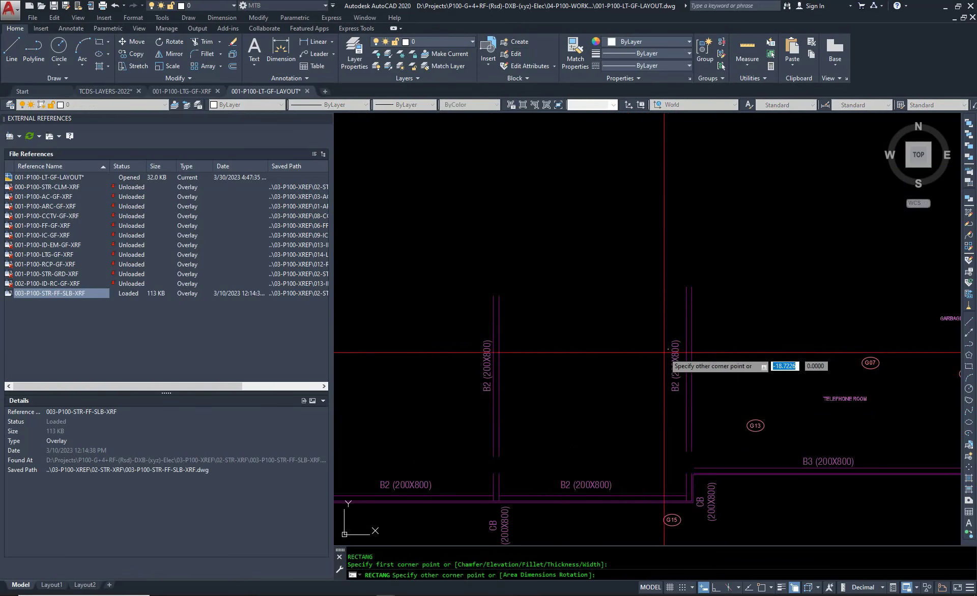
click(598, 359)
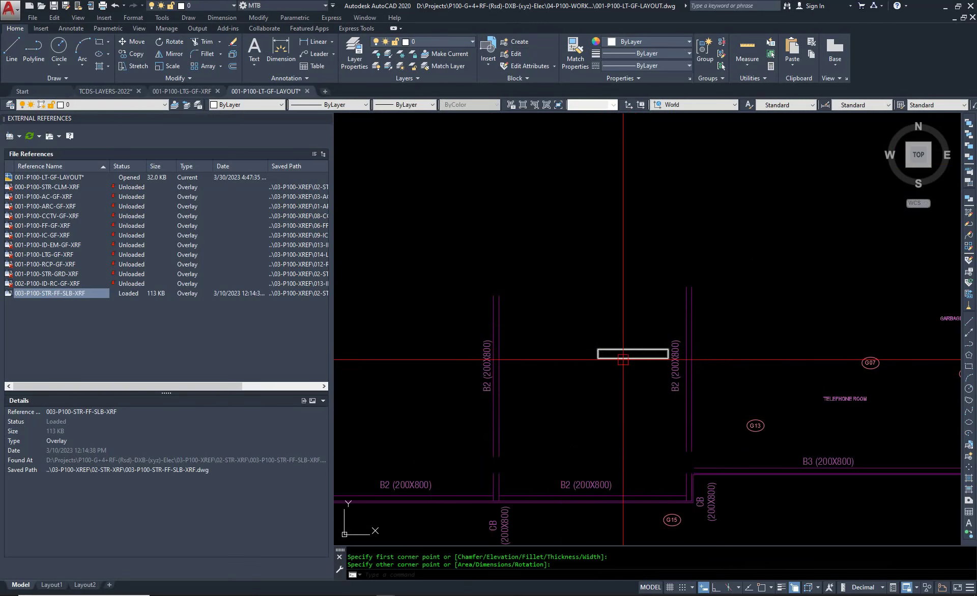
Move the rectangle slightly left and lower.
text(m)
key(Return)
click(622, 358)
key(Return)
click(655, 365)
click(616, 377)
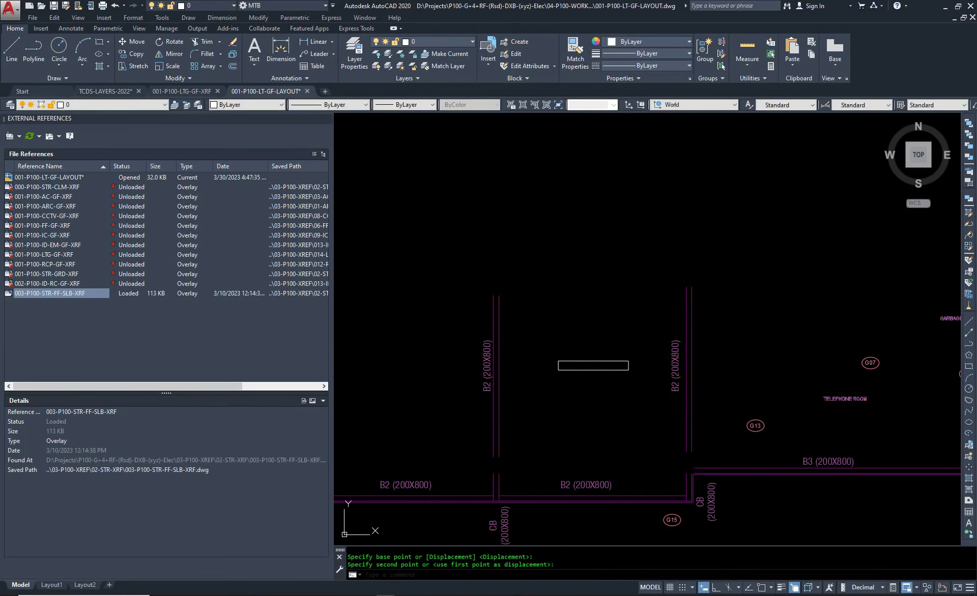
Move the rectangle again so it sits over beam B2.
click(602, 373)
text(m)
key(Return)
click(602, 373)
key(Return)
click(561, 390)
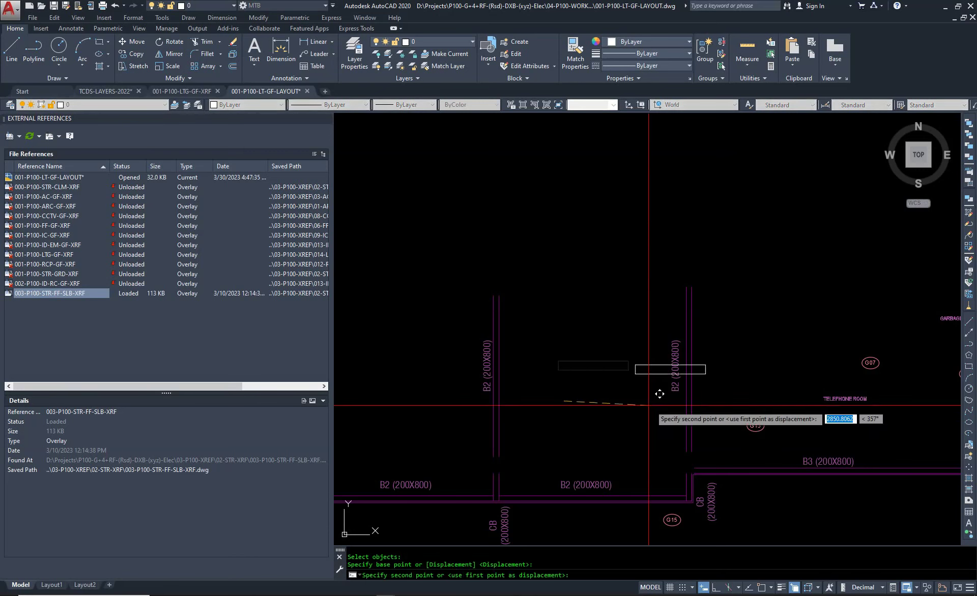
click(653, 393)
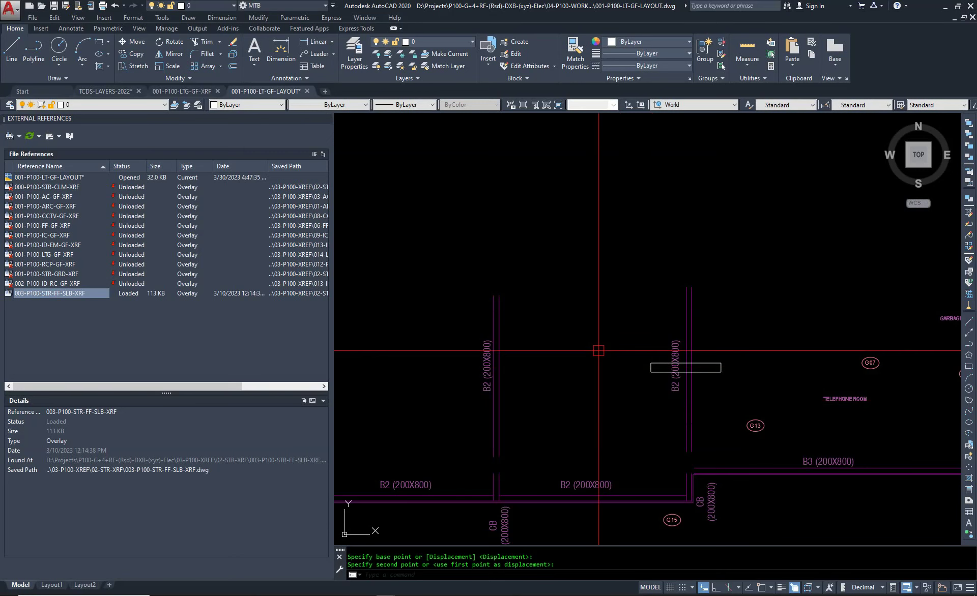
Begin a further move of the rectangle, then select the structural slab xref and cancel.
text(m)
key(Return)
click(656, 372)
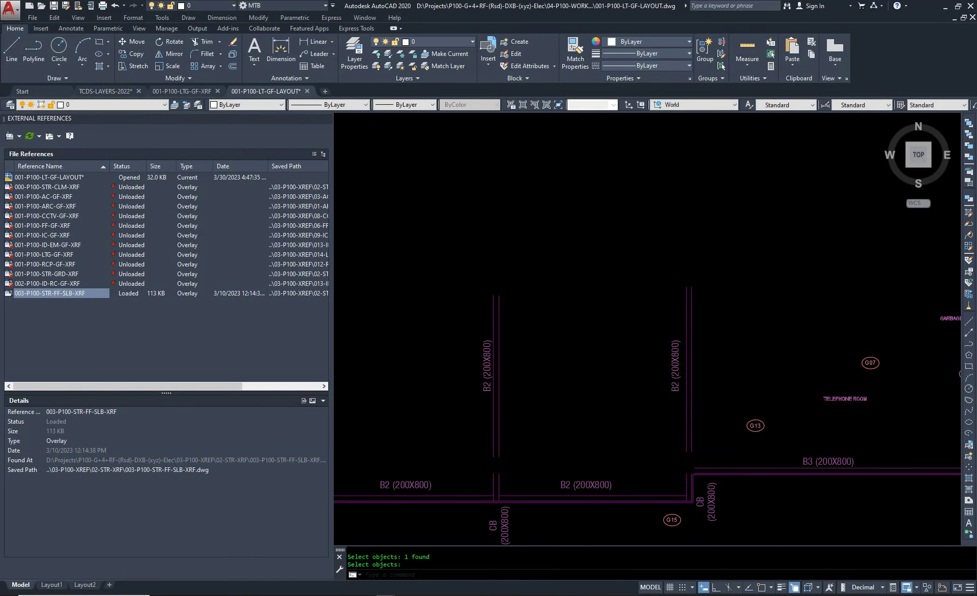
scroll(644, 363, down, 5)
scroll(641, 362, up, 5)
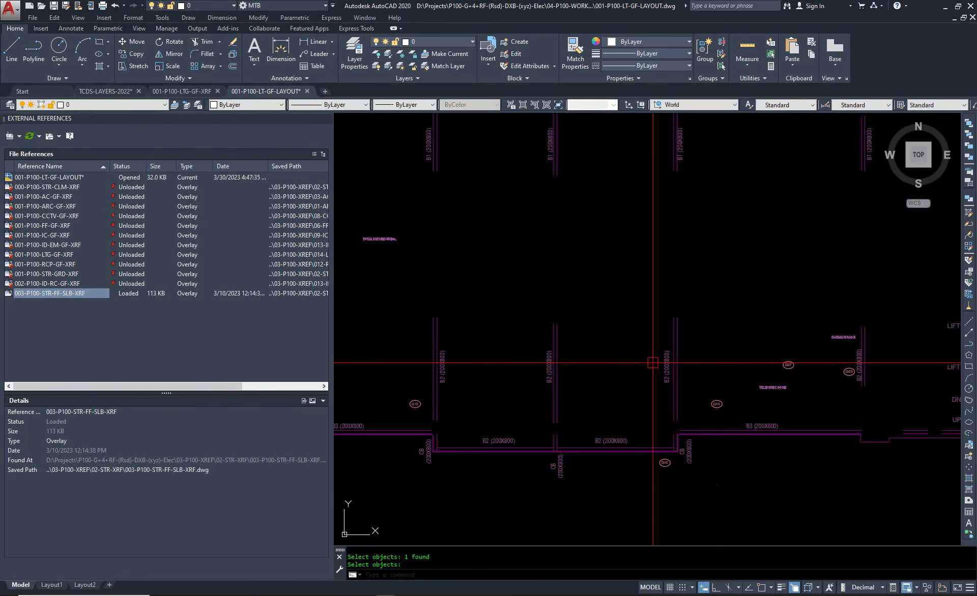
scroll(652, 357, up, 8)
scroll(597, 286, down, 4)
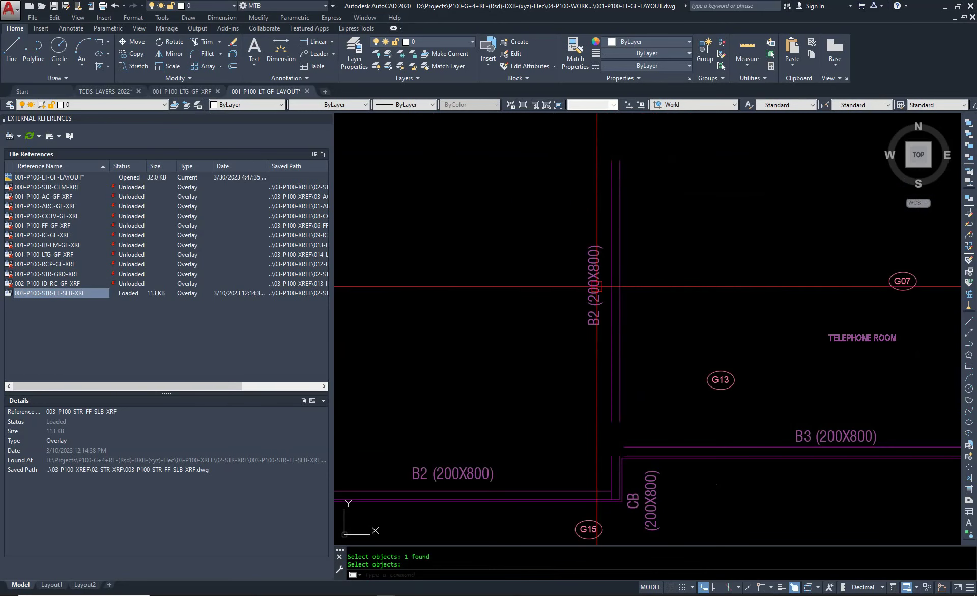
key(Return)
click(610, 306)
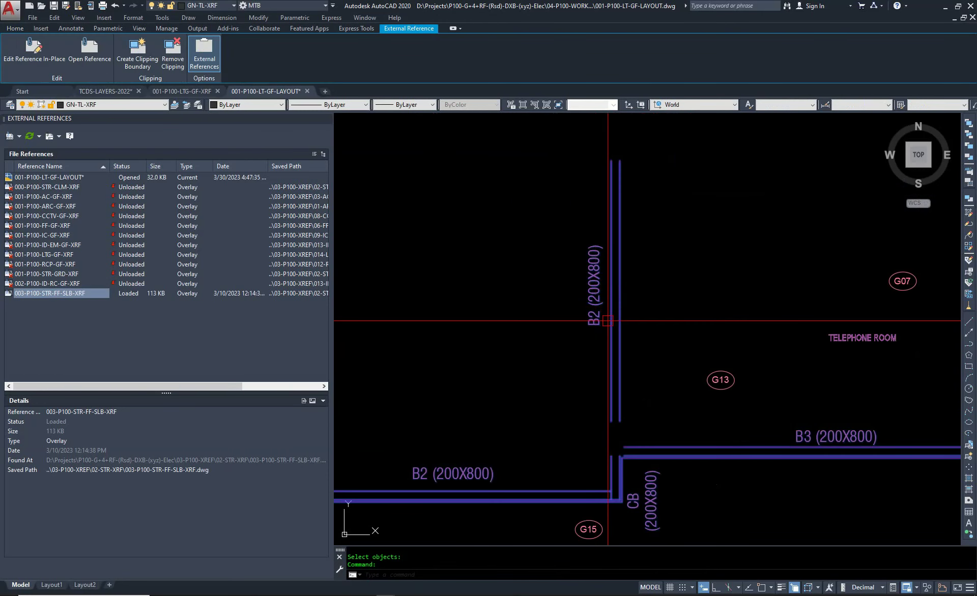
key(Escape)
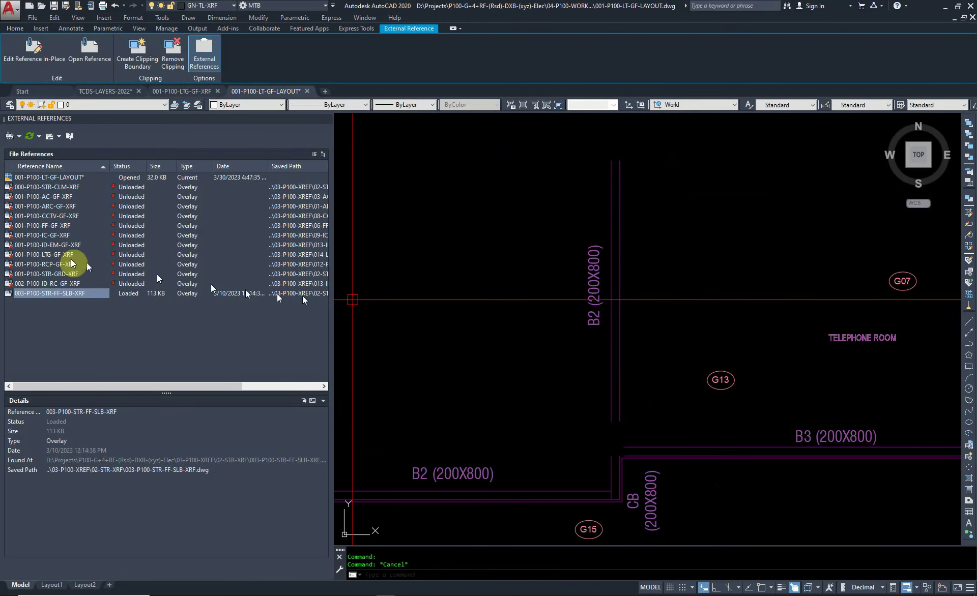
Unload the 003-P100-STR-FF-SLB-XRF structural slab xref.
right_click(46, 294)
click(81, 325)
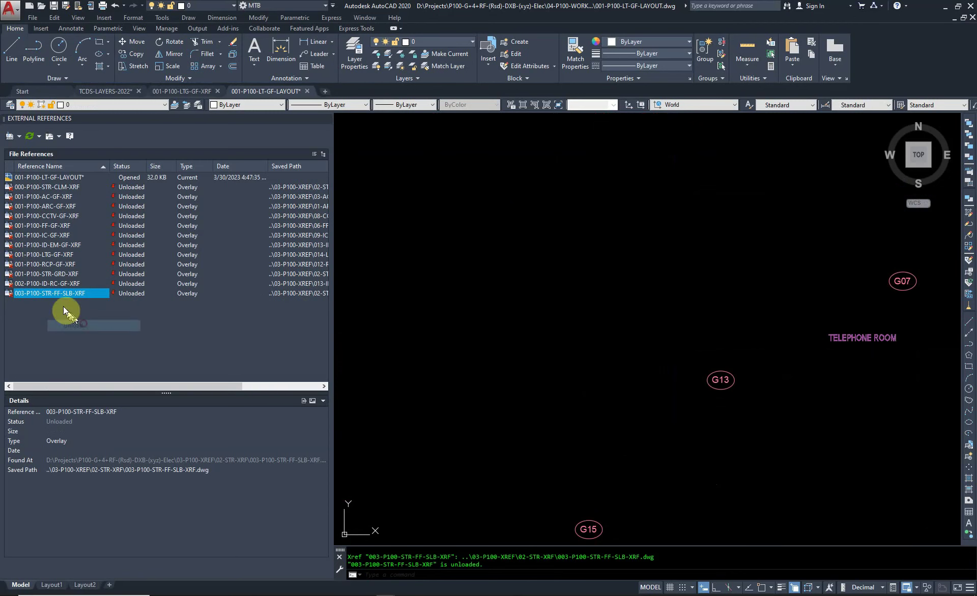
scroll(613, 316, down, 2)
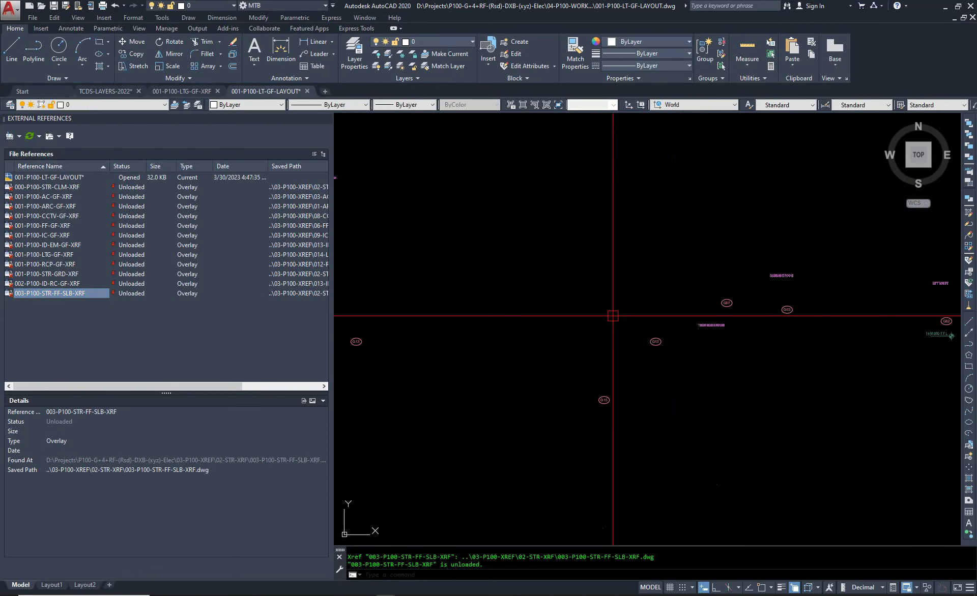
key(ctrl+z)
Select the 001-P100-RCP-GF-XRF reference, then 001-P100-ID-EM-GF-XRF instead.
click(111, 313)
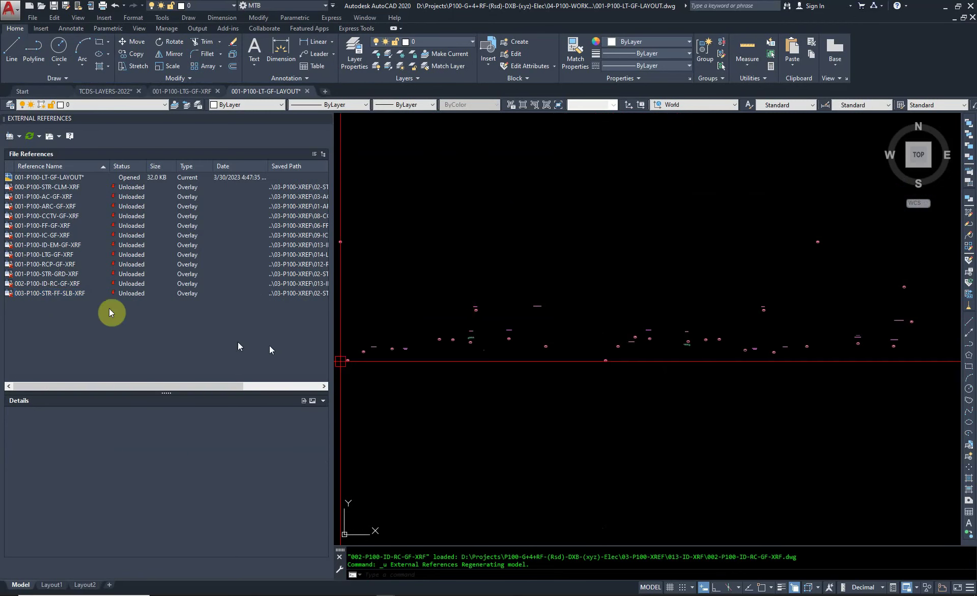
click(62, 265)
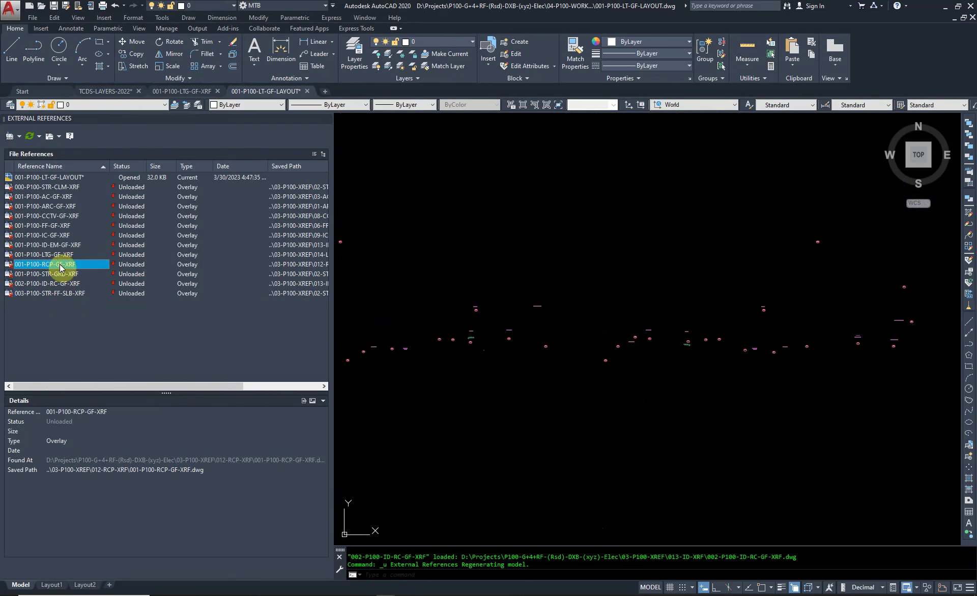
click(55, 246)
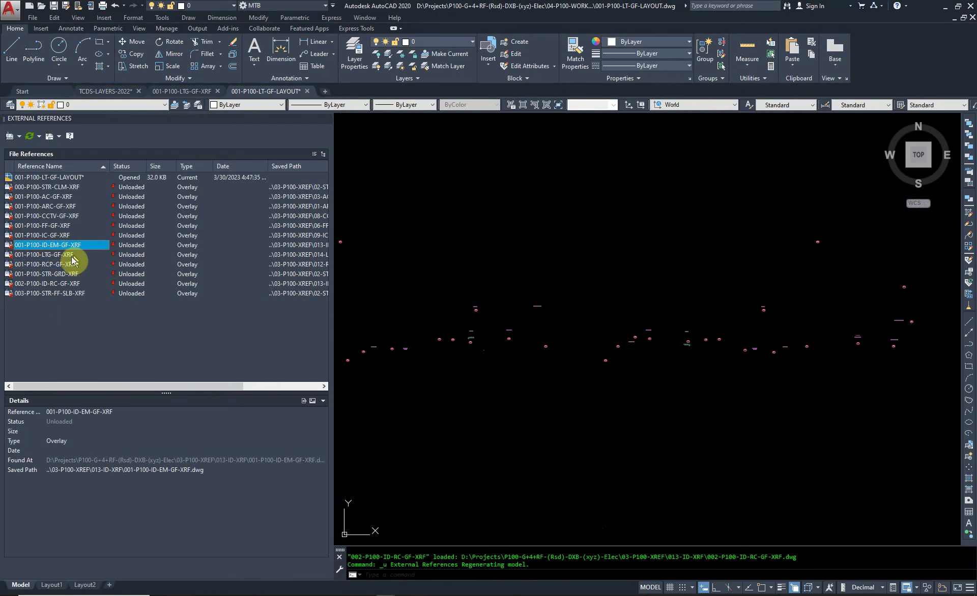
Reload the 001-P100-ID-EM-GF-XRF reference and zoom in on the plan.
right_click(66, 248)
click(94, 283)
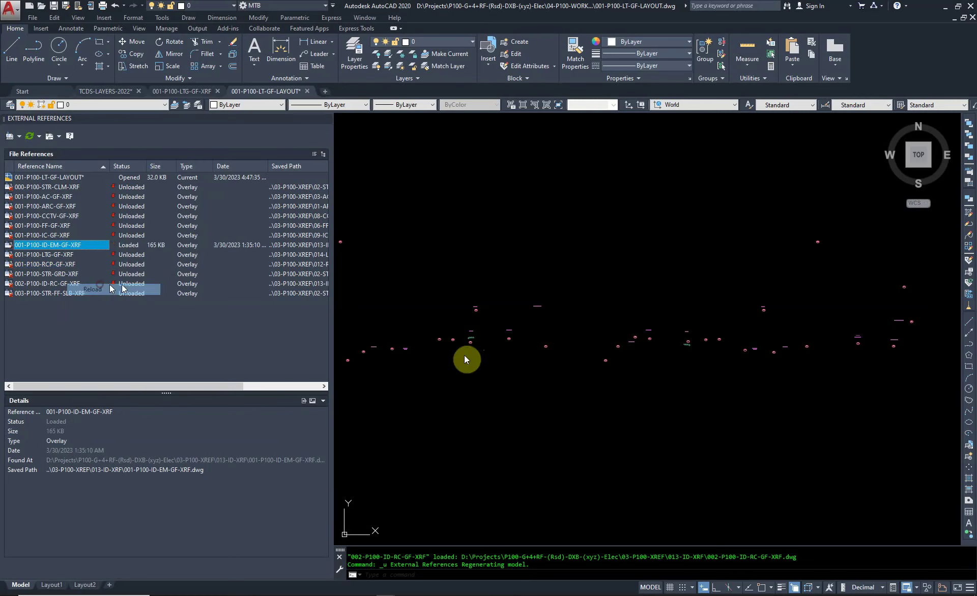
scroll(674, 359, up, 4)
scroll(674, 341, up, 3)
scroll(672, 323, up, 2)
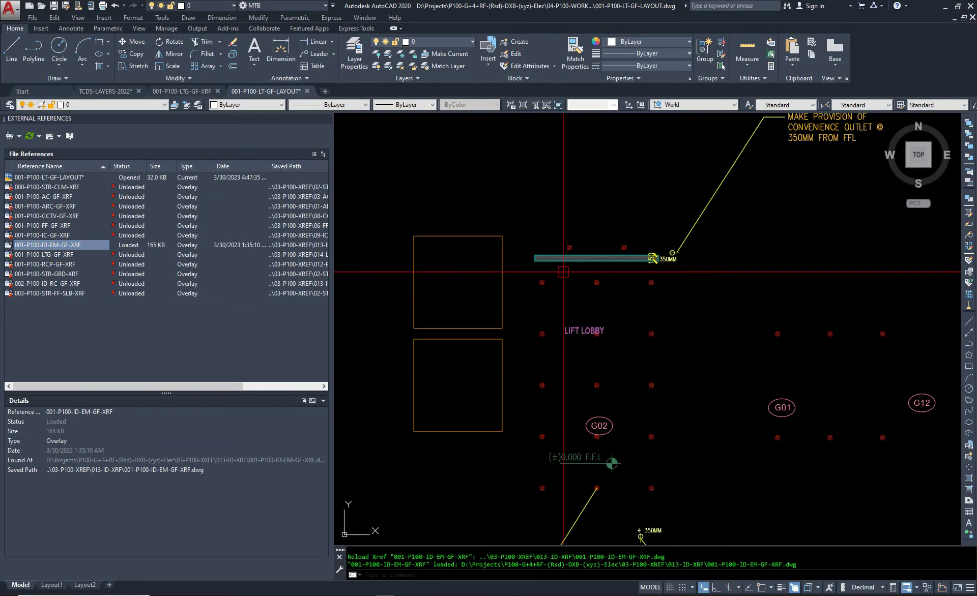
scroll(661, 377, up, 3)
Inspect the ID-EM convenience-outlet notes around the lift lobby.
click(644, 383)
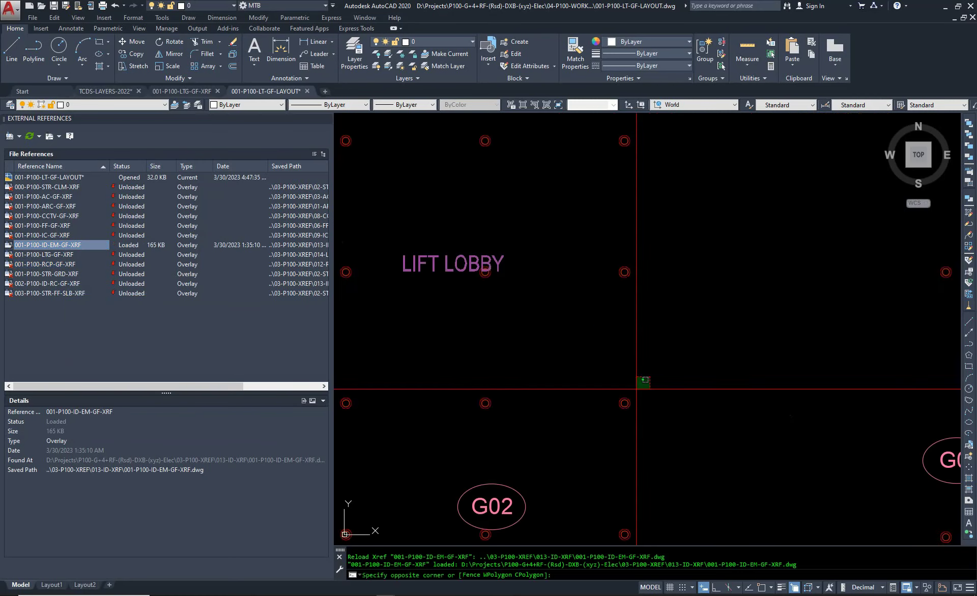
click(601, 405)
scroll(601, 405, down, 3)
key(Escape)
scroll(591, 315, up, 2)
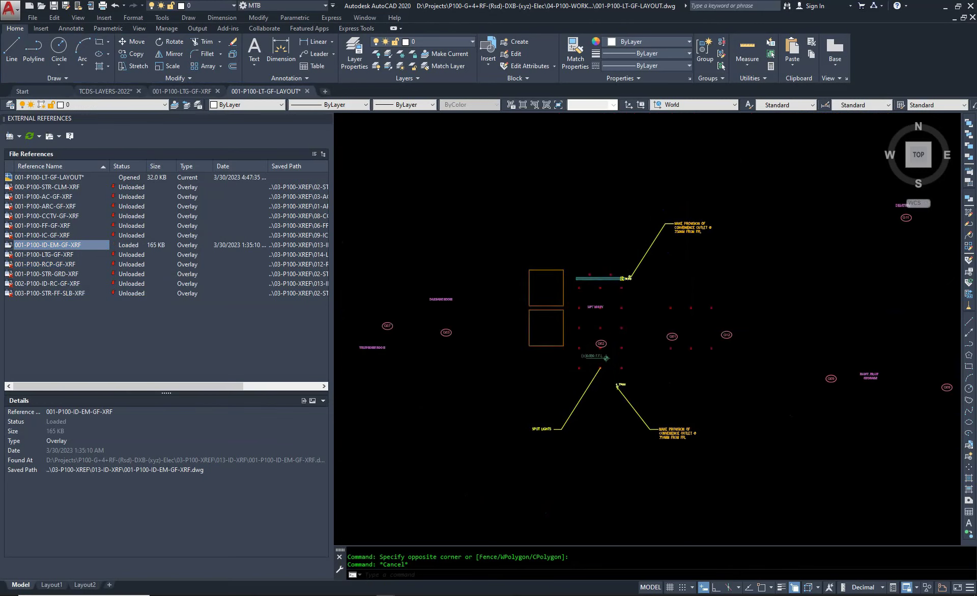
scroll(588, 295, up, 2)
scroll(613, 306, down, 3)
scroll(574, 316, down, 2)
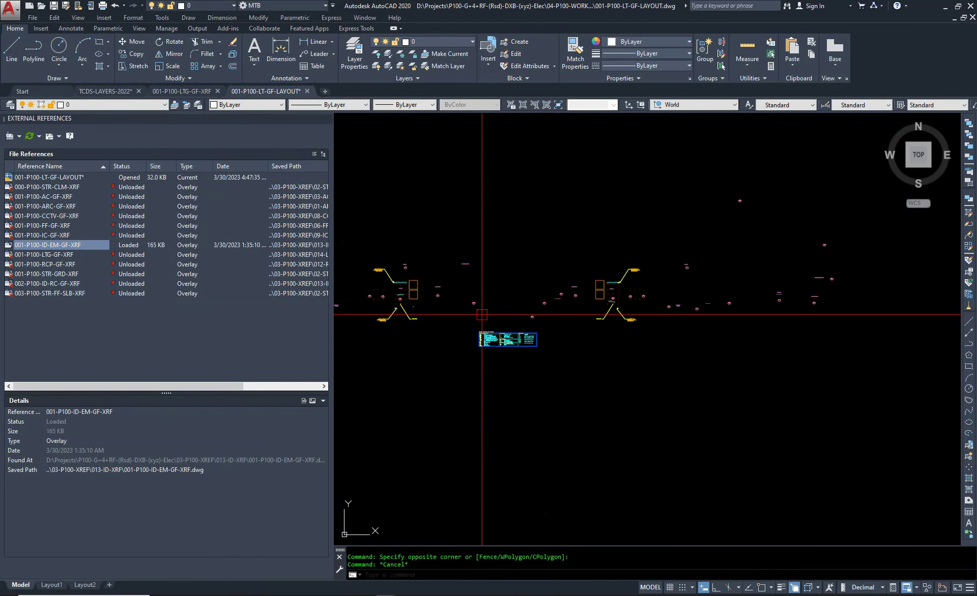
middle_drag(573, 315, 583, 339)
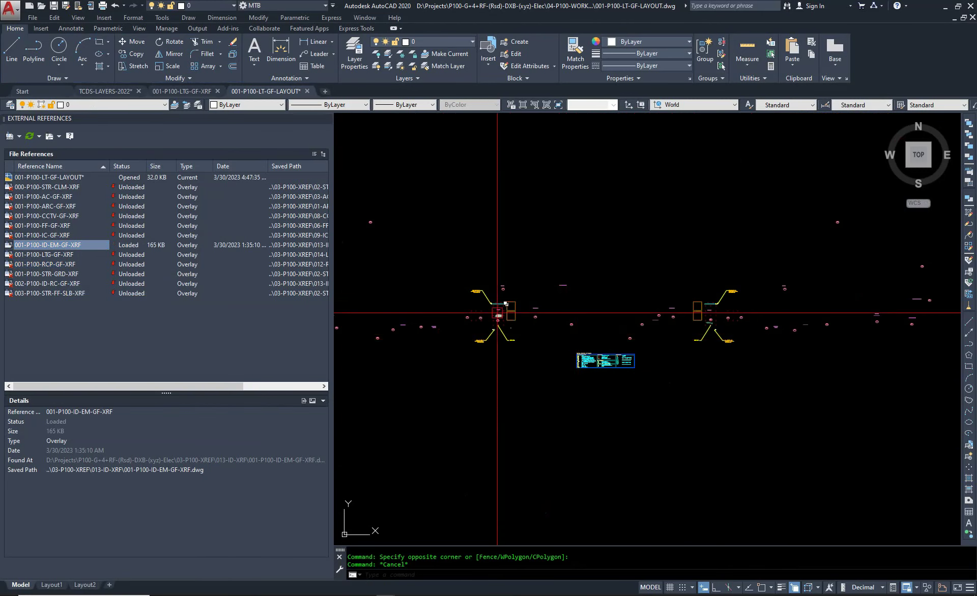
Unload the ID-EM xref again, then bring up the RCP reference's options.
right_click(71, 245)
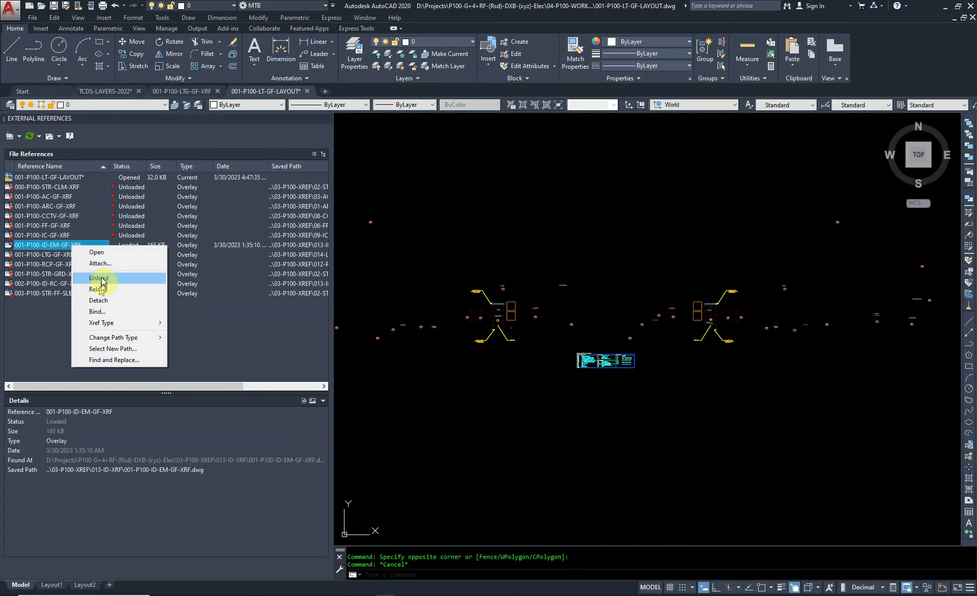
click(97, 274)
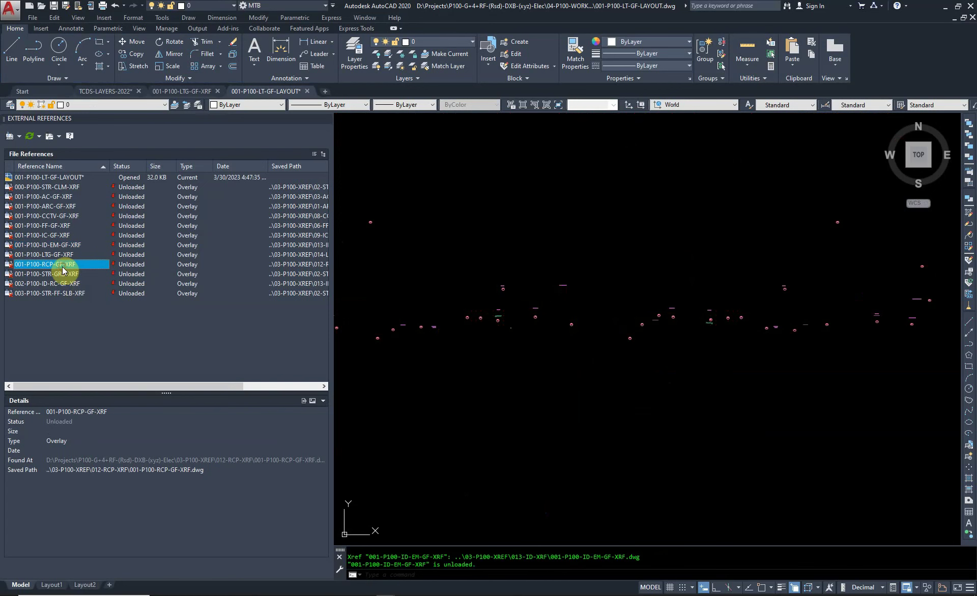
right_click(63, 268)
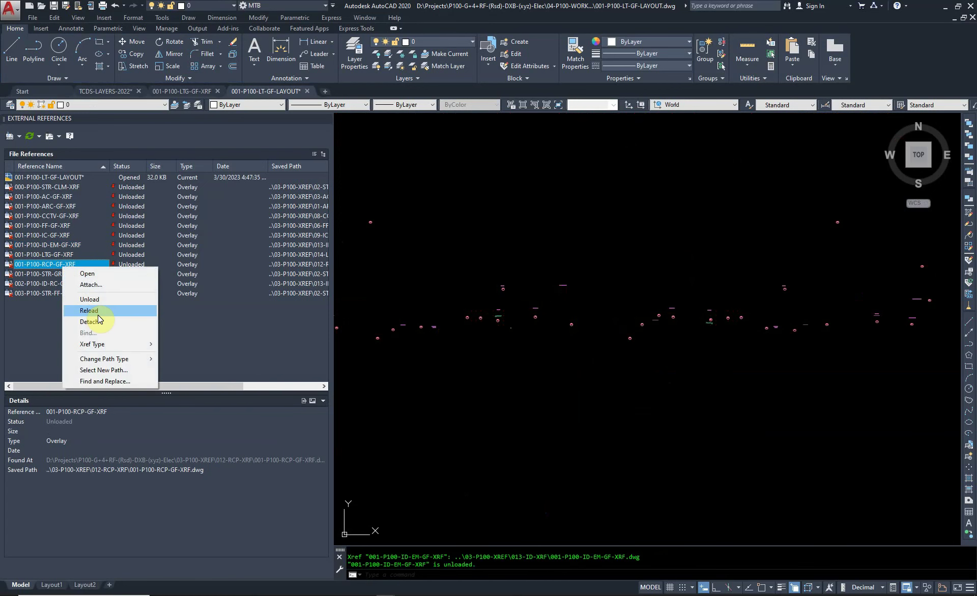
click(97, 314)
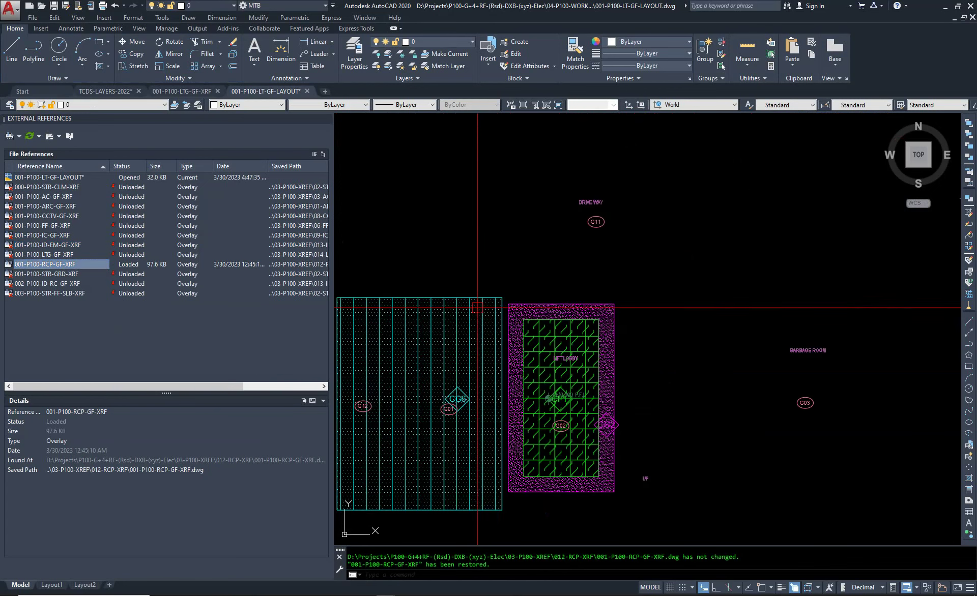
scroll(417, 331, down, 5)
scroll(407, 330, up, 7)
scroll(407, 331, down, 6)
mouse_move(740, 351)
middle_down()
mouse_move(604, 387)
mouse_move(335, 422)
middle_up()
scroll(552, 386, up, 5)
scroll(554, 355, up, 2)
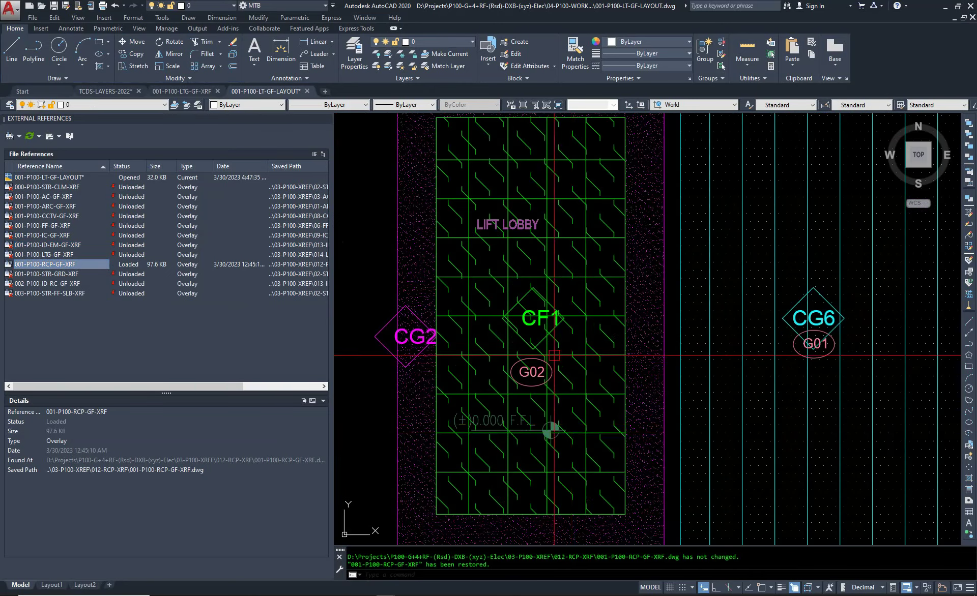
scroll(554, 355, down, 4)
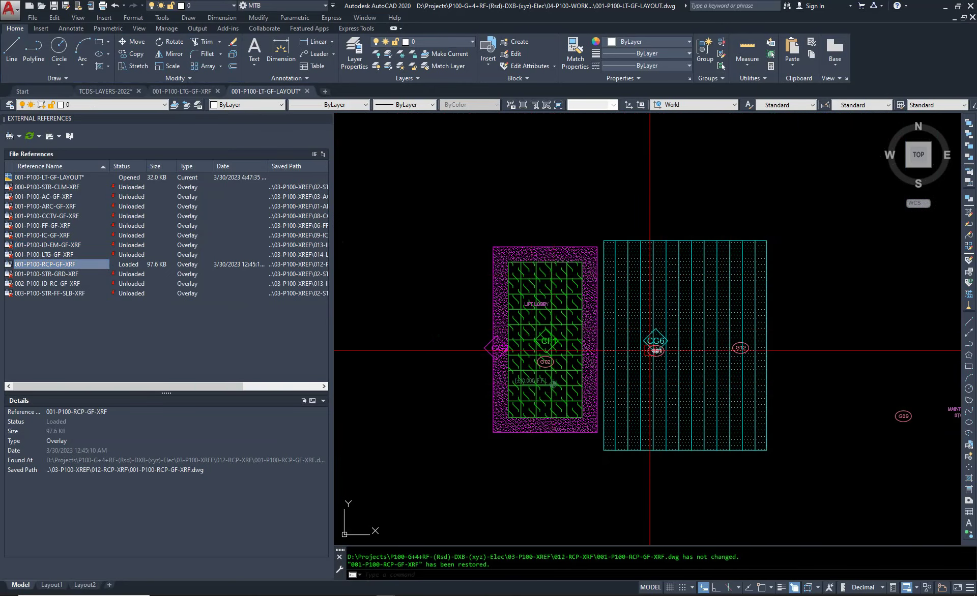
right_click(57, 284)
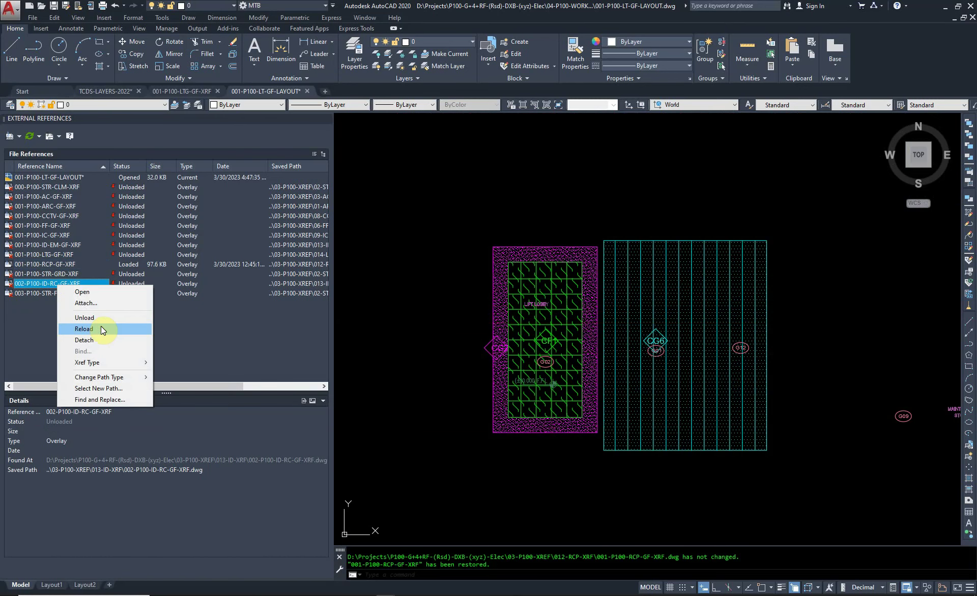
click(84, 329)
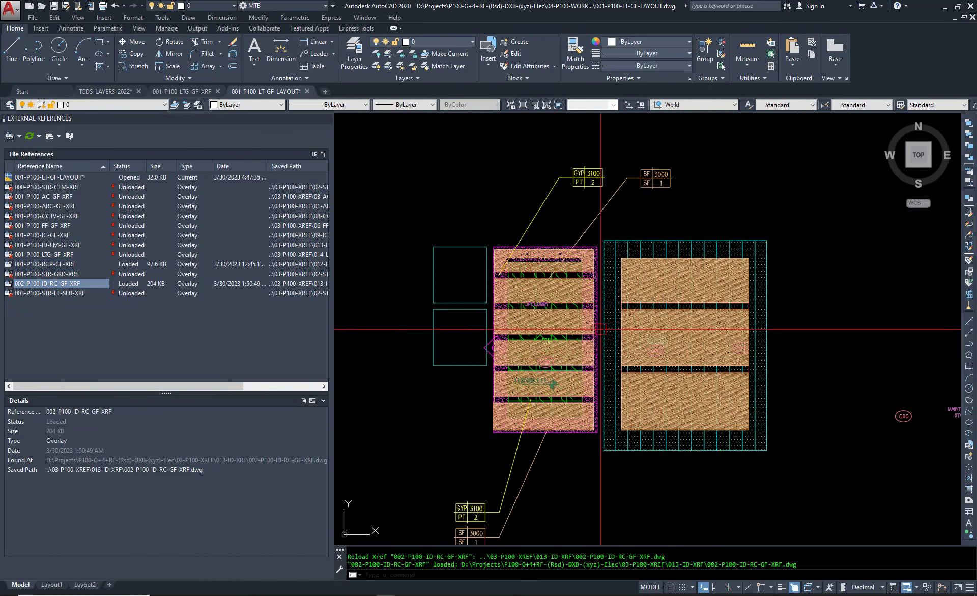
scroll(661, 268, up, 3)
scroll(578, 206, down, 2)
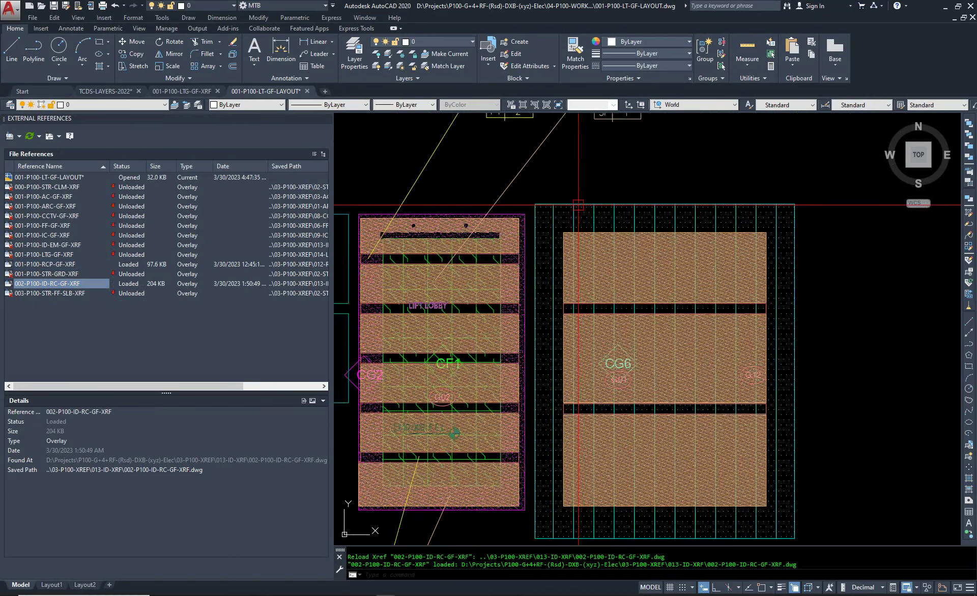
scroll(579, 205, down, 4)
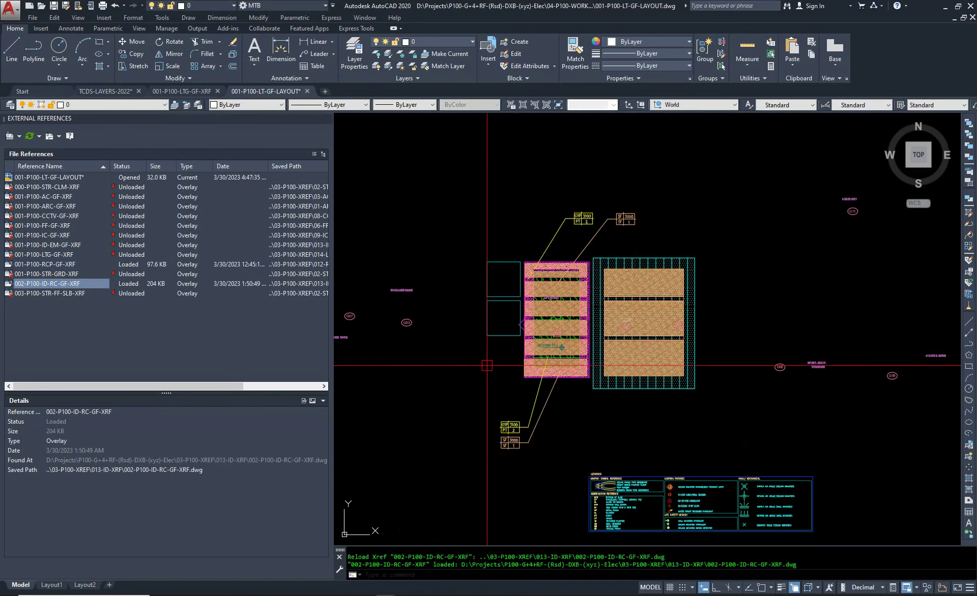
middle_drag(625, 322, 723, 343)
scroll(862, 376, up, 3)
scroll(593, 338, down, 4)
scroll(509, 315, up, 1)
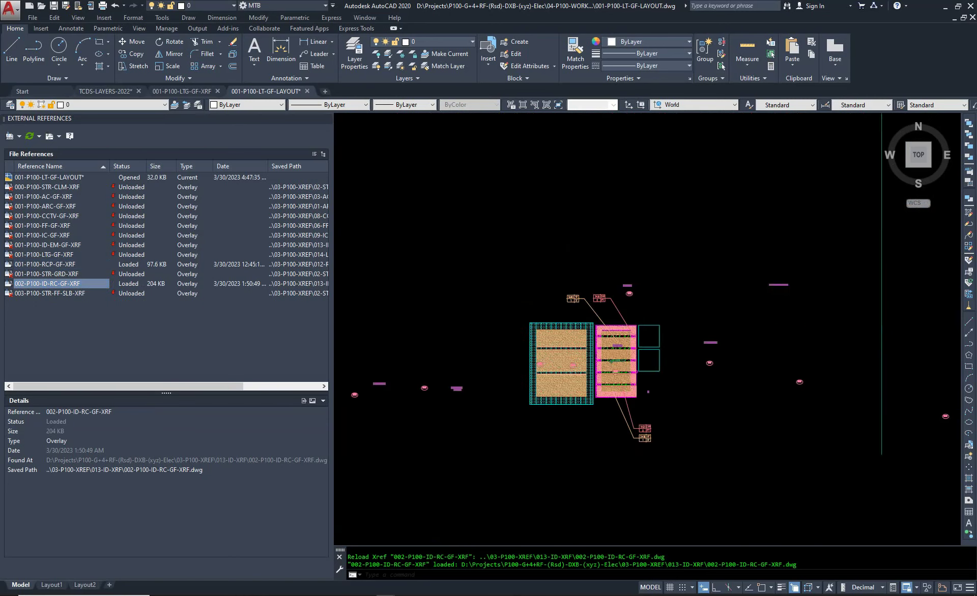
scroll(508, 309, up, 3)
Turn off RCP-CF1, RCP-CG2 and RCP-CG6 by picking the green lines, magenta outline and cyan frame.
key(Escape)
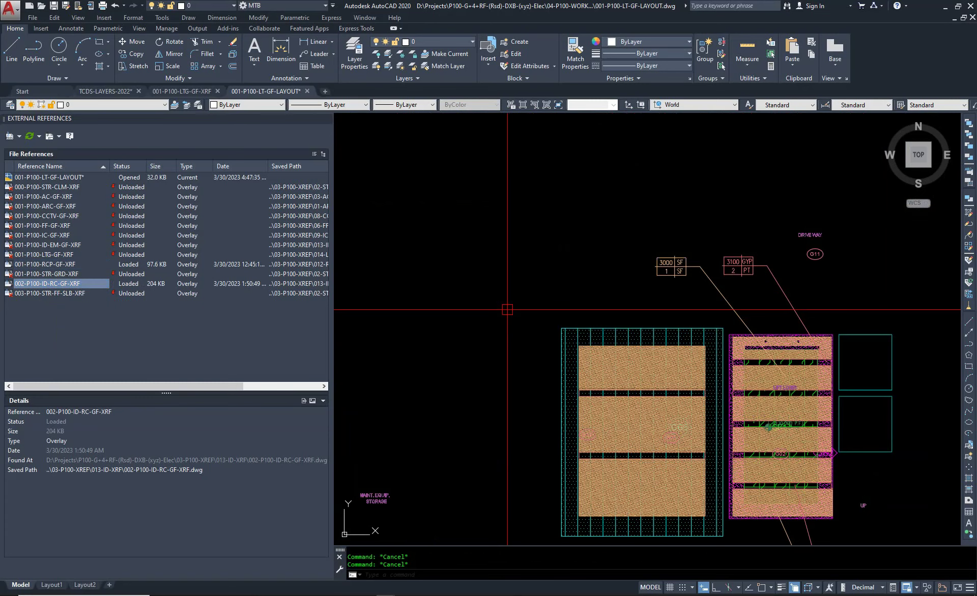
text(LAYOFF)
key(Return)
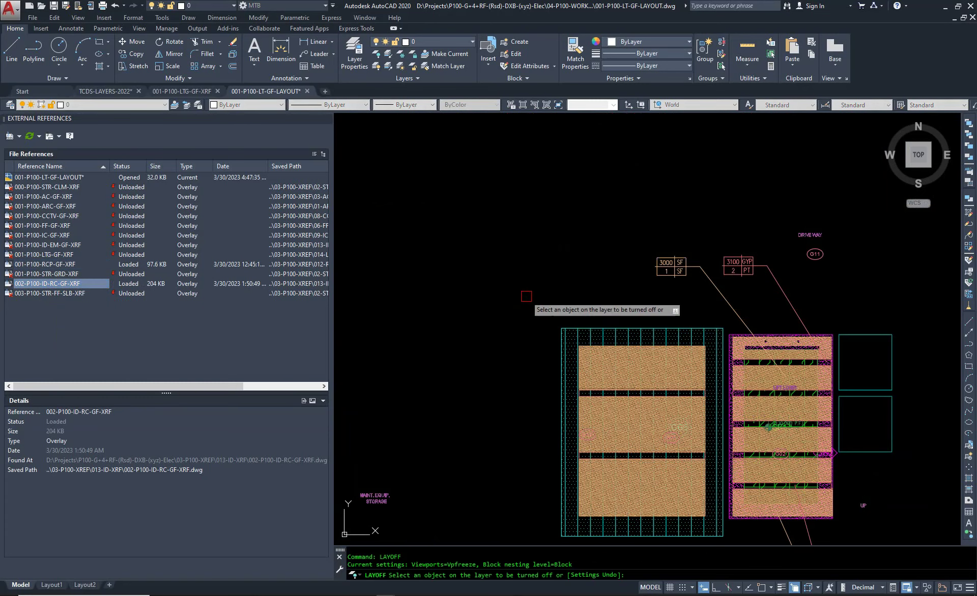
scroll(758, 372, up, 4)
scroll(768, 363, up, 2)
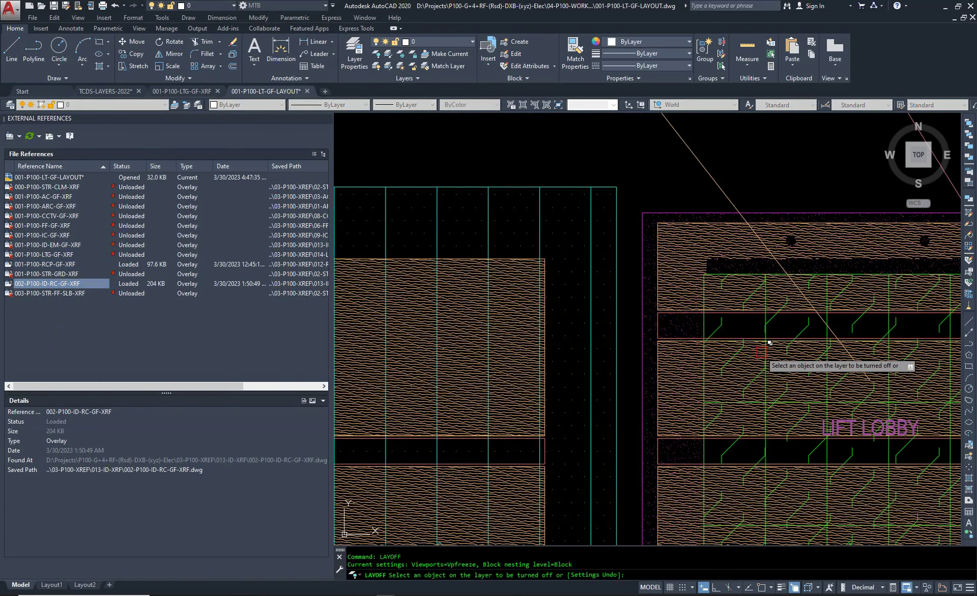
click(768, 321)
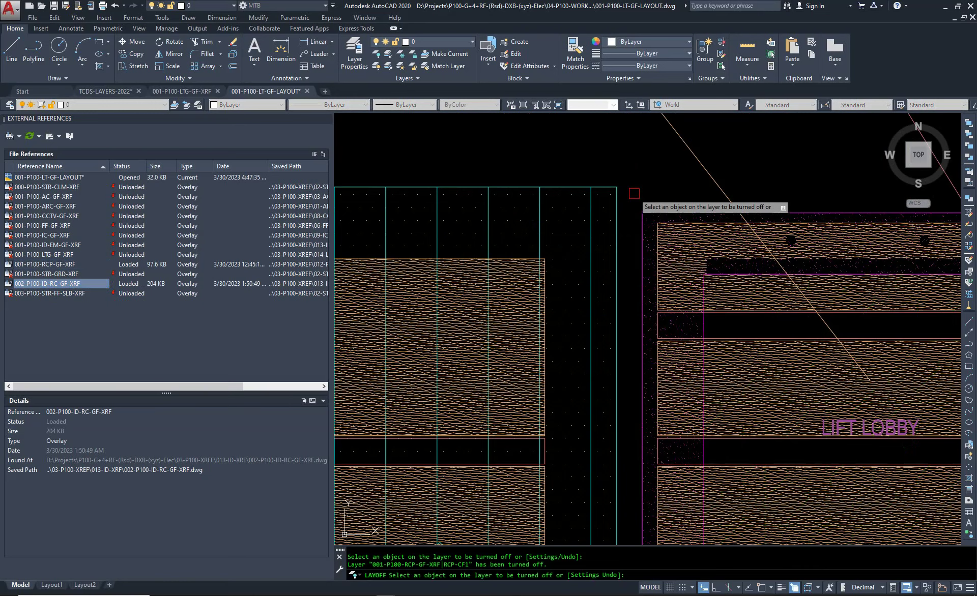
click(639, 210)
scroll(624, 208, down, 2)
scroll(622, 208, down, 2)
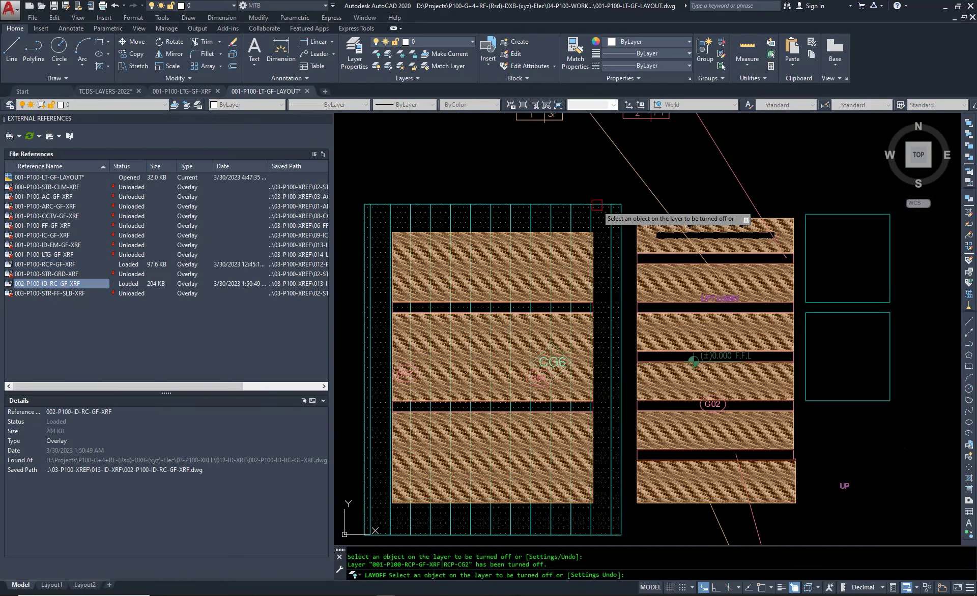
click(569, 205)
key(Escape)
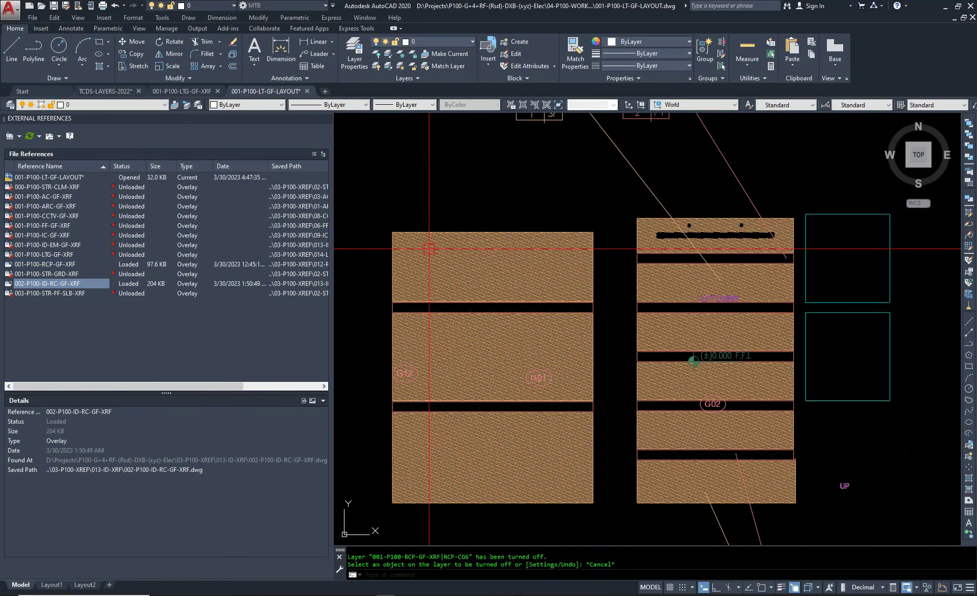
scroll(793, 329, down, 4)
scroll(656, 351, down, 3)
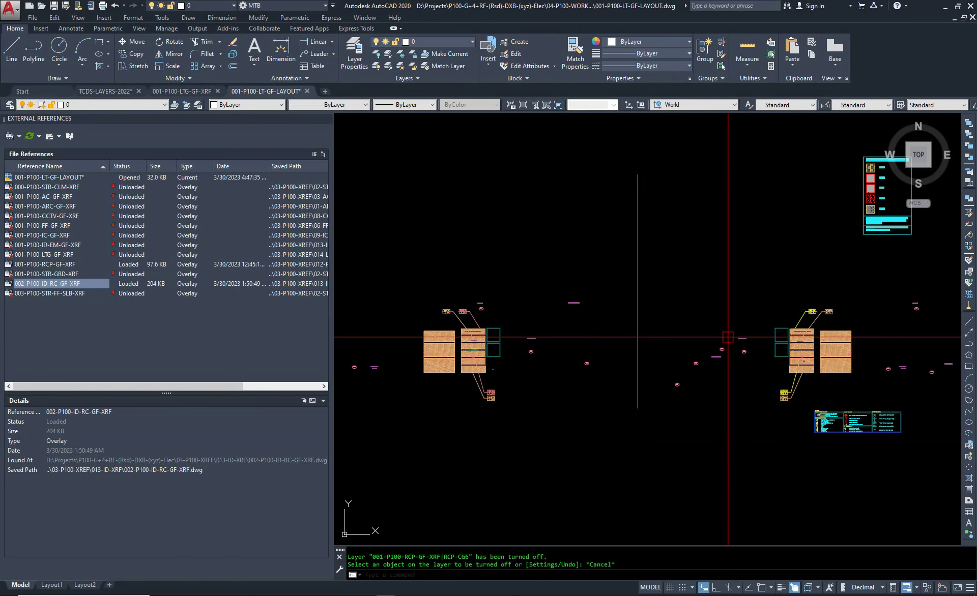
scroll(368, 376, up, 4)
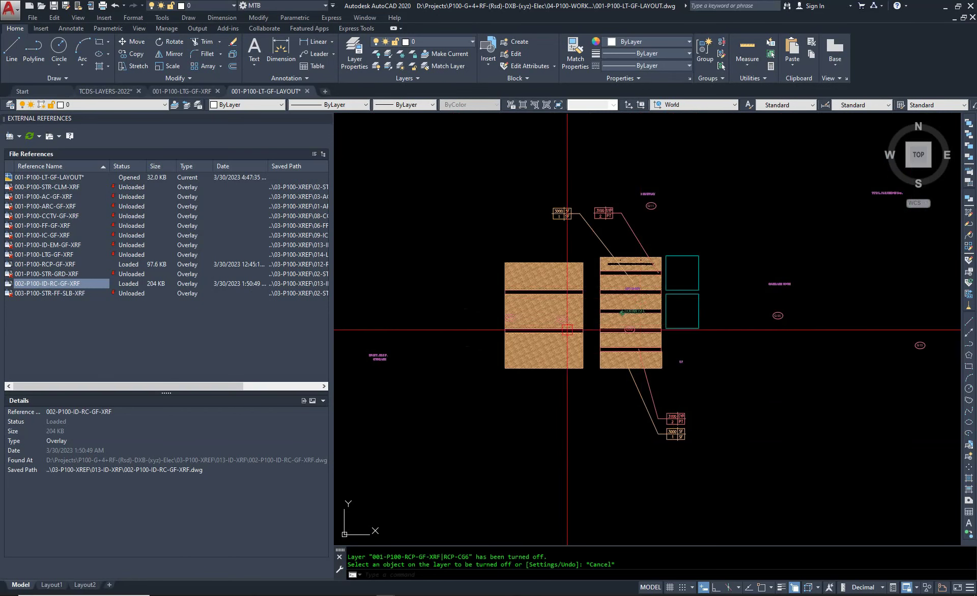
scroll(607, 345, up, 4)
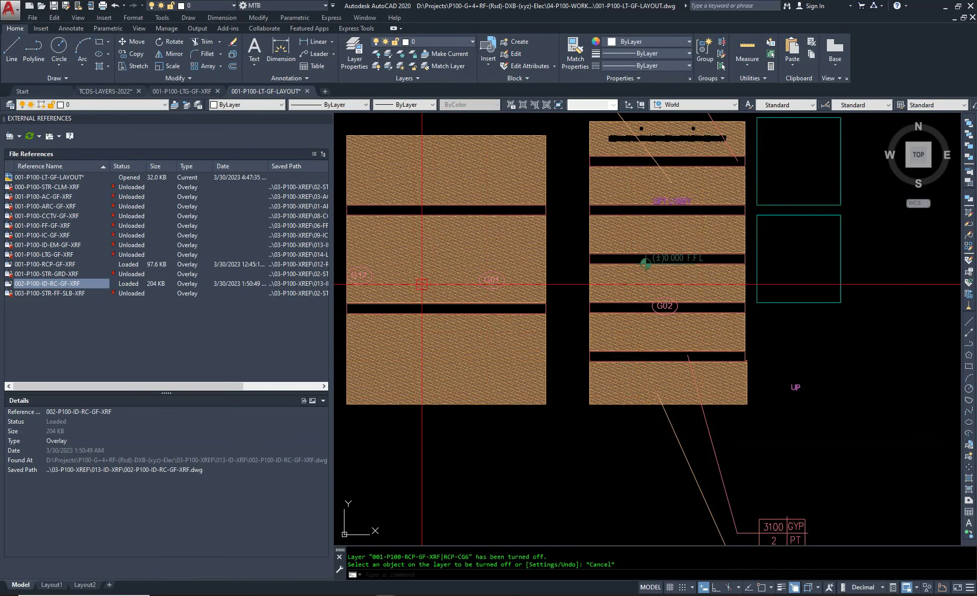
Undo twice to restore the RCP layers and zoom to check the CG6, CF1 and CG2 tags.
text(u)
key(Return)
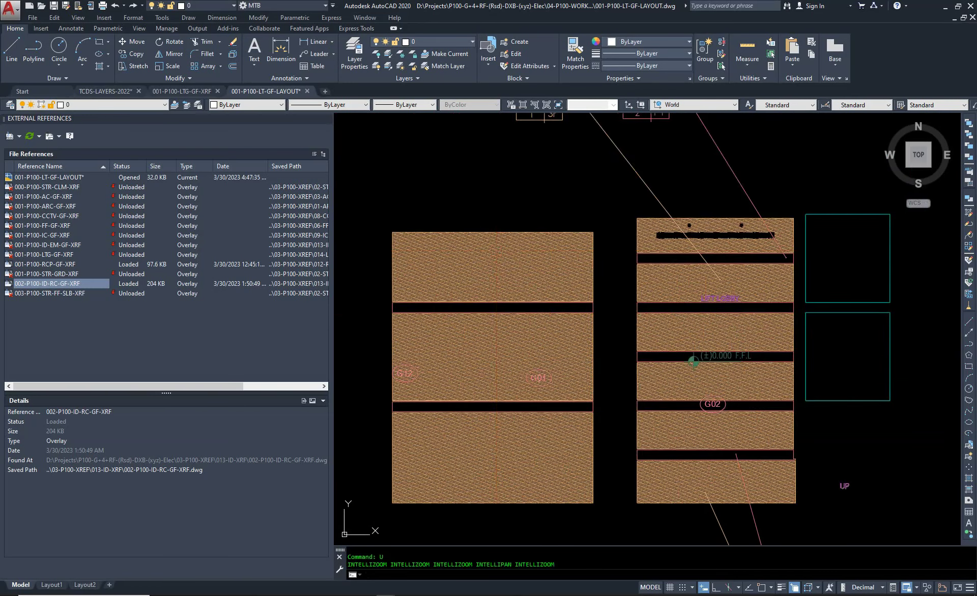
text(u)
key(Return)
scroll(544, 313, up, 3)
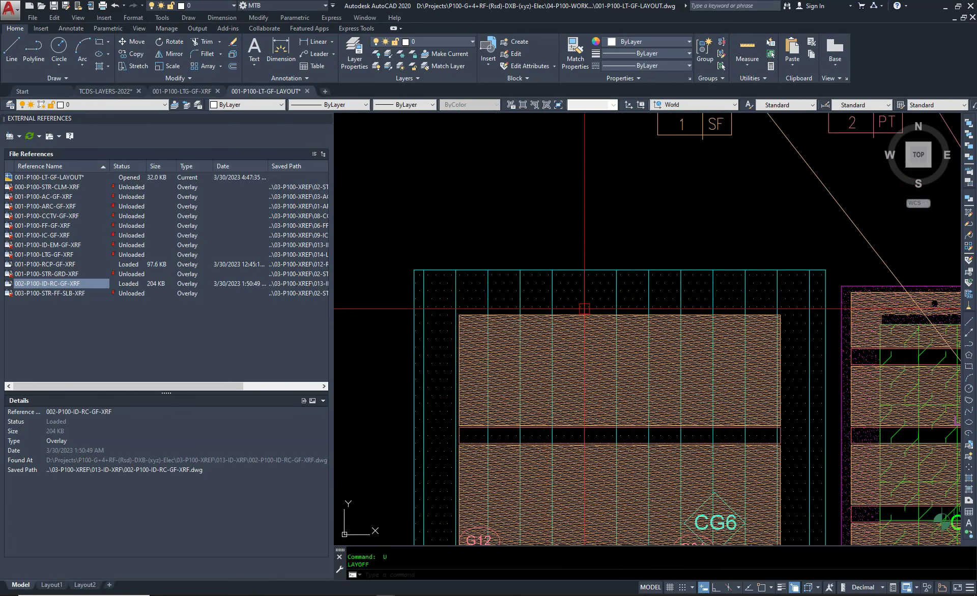
scroll(469, 412, down, 4)
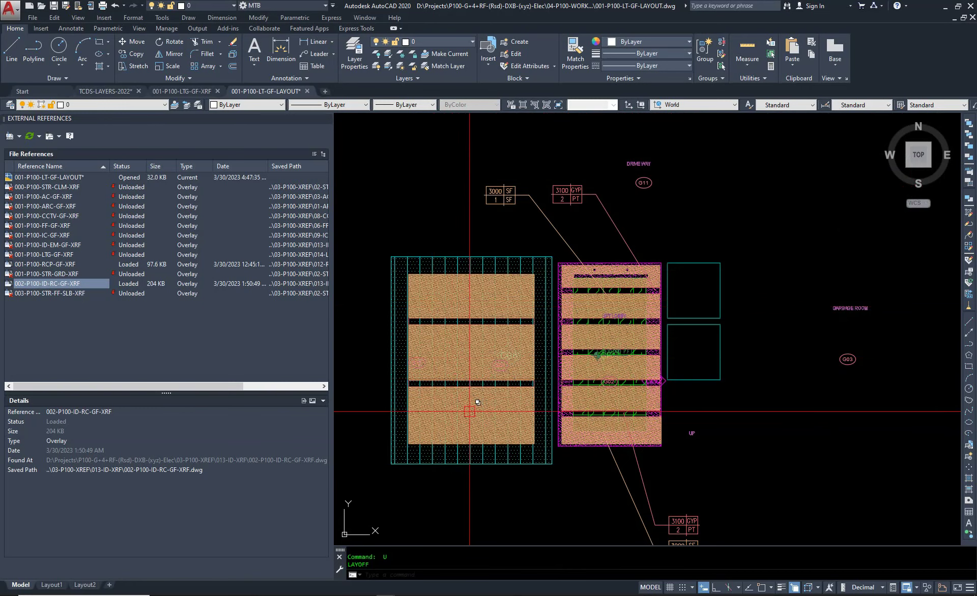
scroll(448, 321, up, 2)
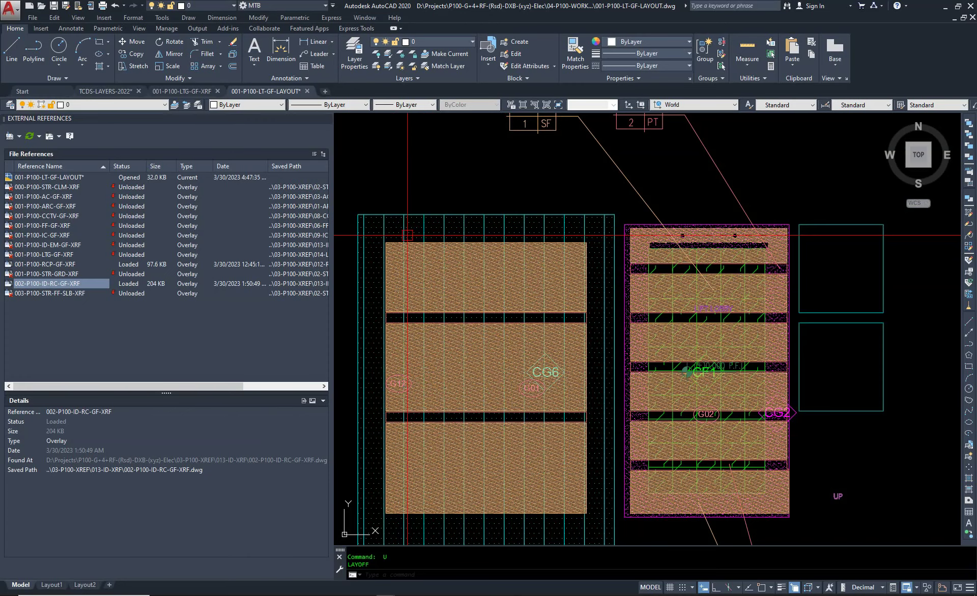
scroll(408, 235, up, 1)
scroll(408, 235, up, 1)
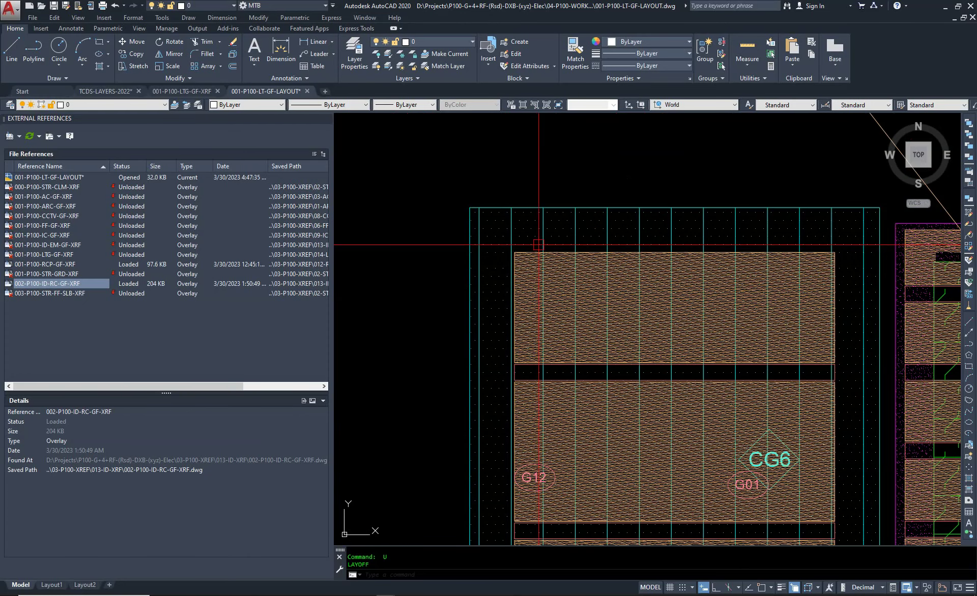
scroll(538, 245, down, 3)
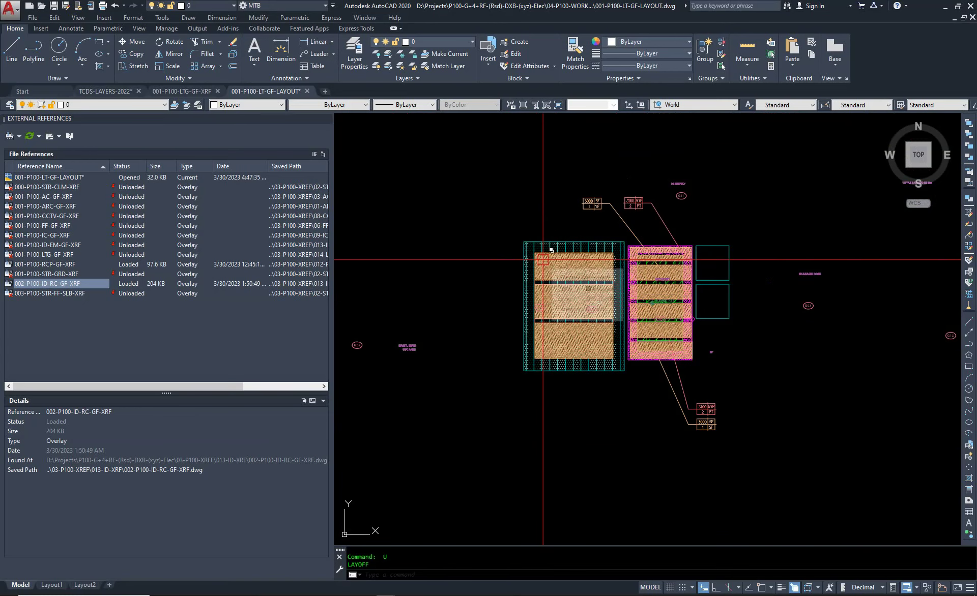
scroll(537, 263, up, 3)
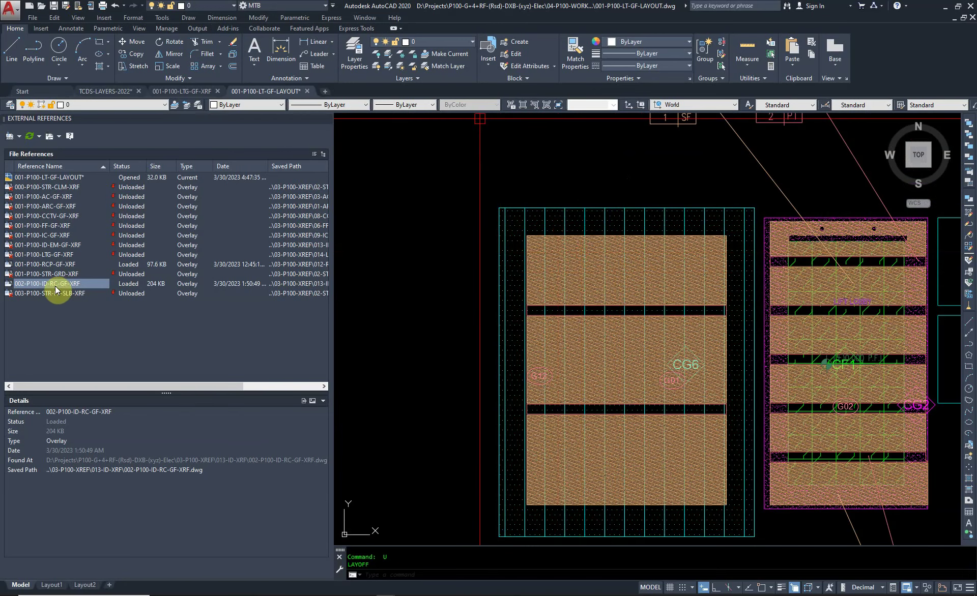
Unload and then reload the 001-P100-RCP-GF-XRF ceiling xref.
click(62, 257)
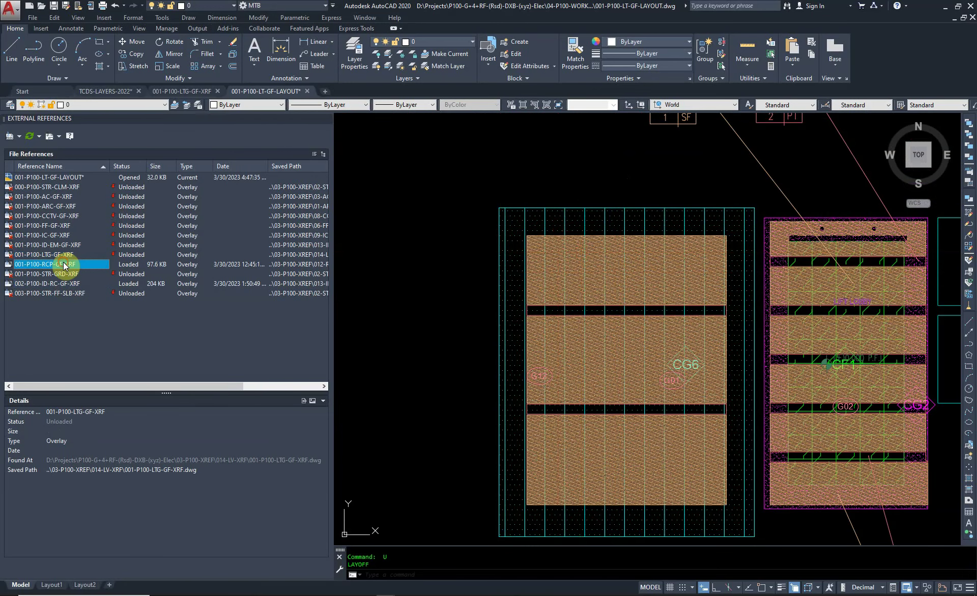
right_click(64, 265)
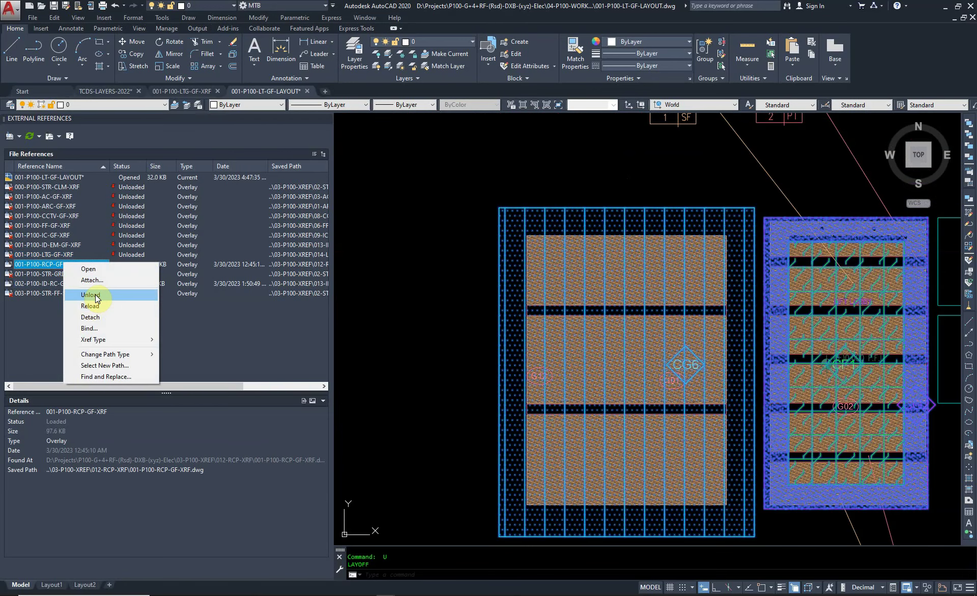
click(96, 296)
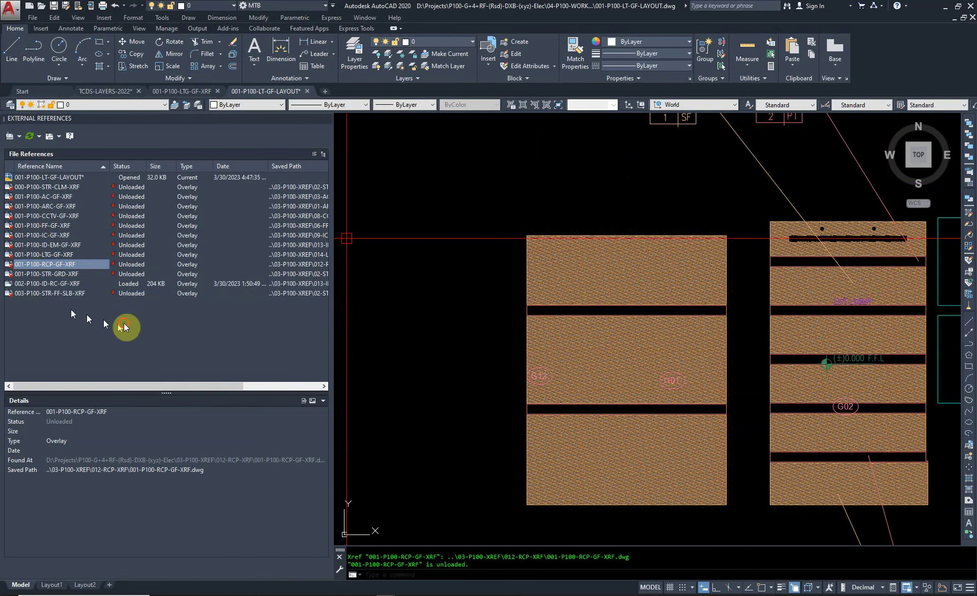
drag(124, 327, 31, 196)
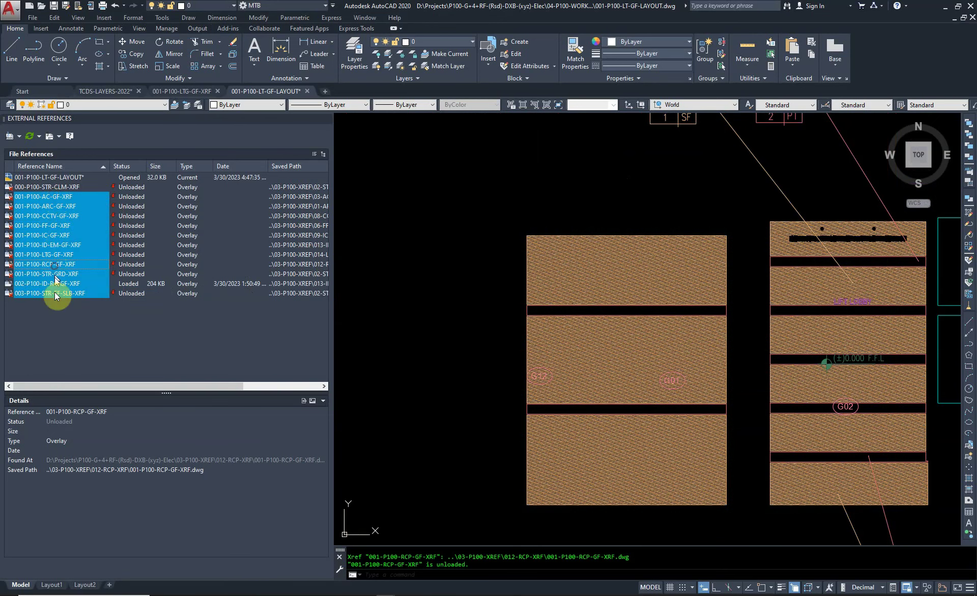
click(57, 265)
right_click(59, 268)
click(82, 301)
text(LAYO)
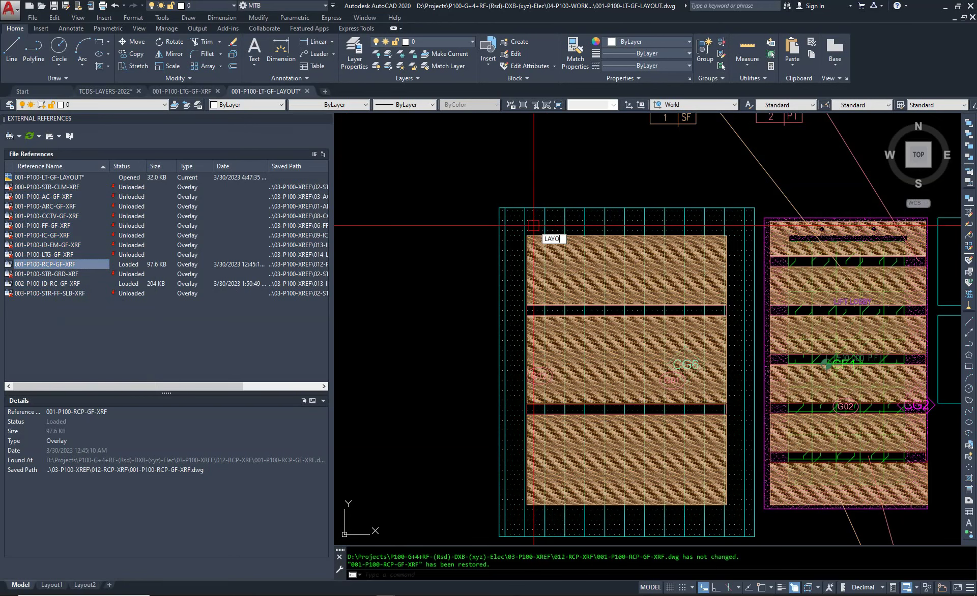
Freeze the RCP-CG6, RCP-CG2 and RCP-CF1 layers by picking their objects in the plan.
click(534, 230)
text(FRZ)
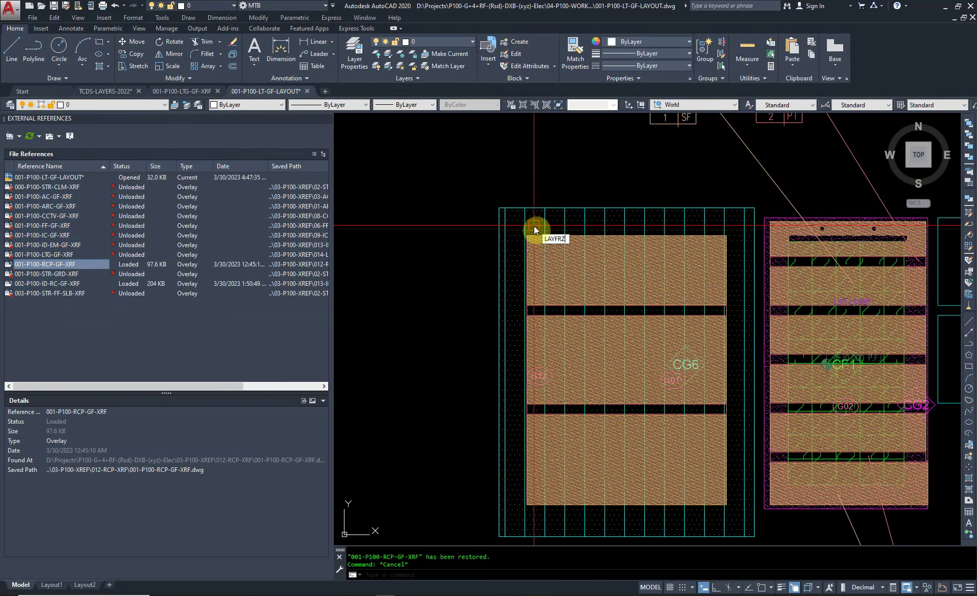
key(Return)
click(534, 230)
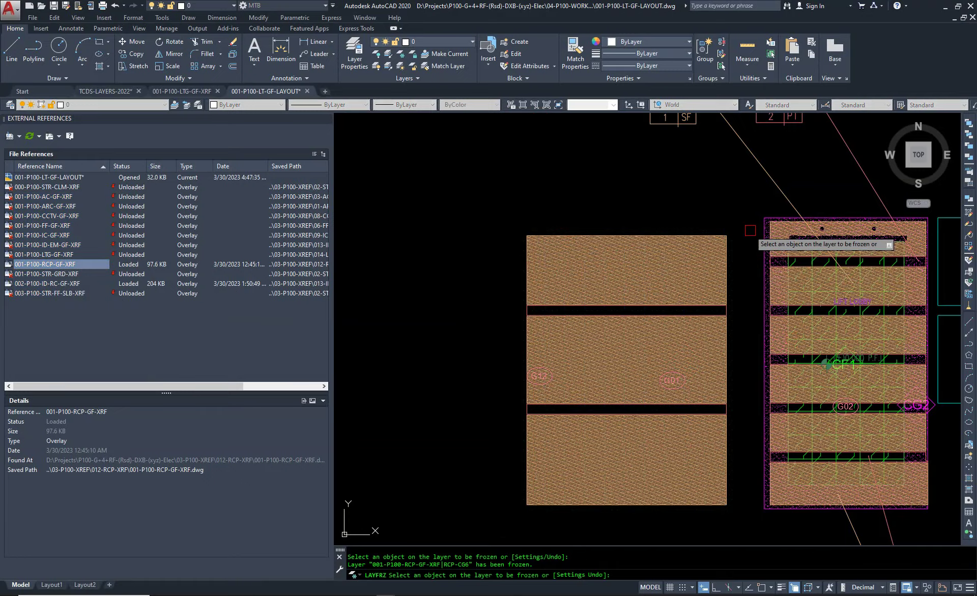
scroll(751, 238, up, 6)
scroll(483, 235, down, 4)
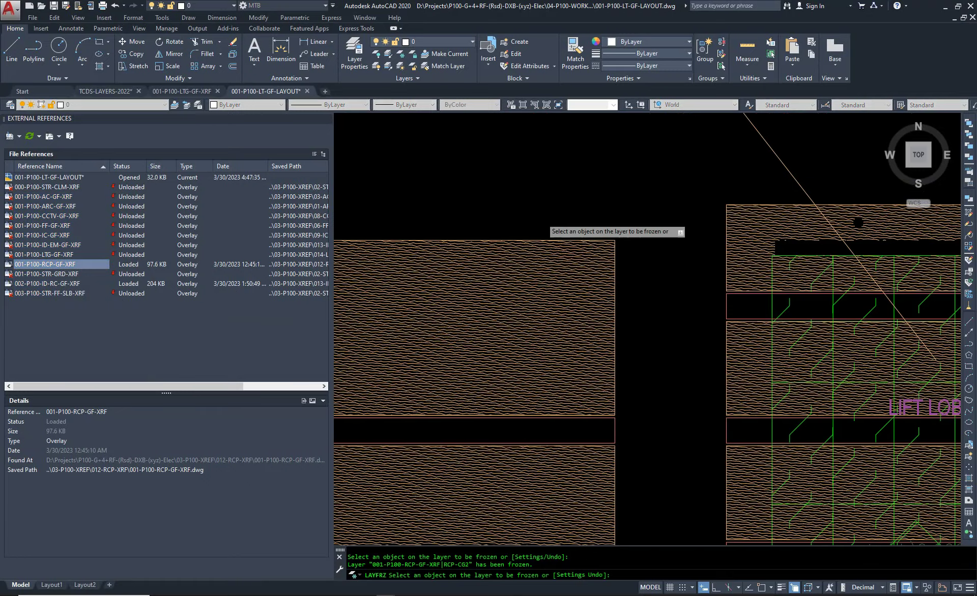
scroll(432, 255, down, 4)
scroll(569, 277, up, 8)
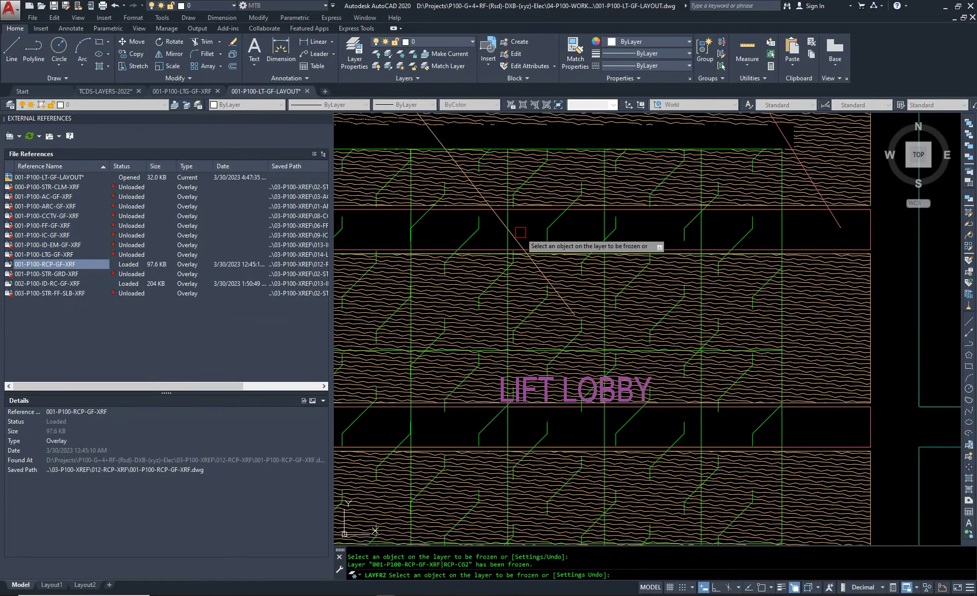
click(478, 233)
scroll(587, 312, down, 5)
scroll(595, 338, down, 3)
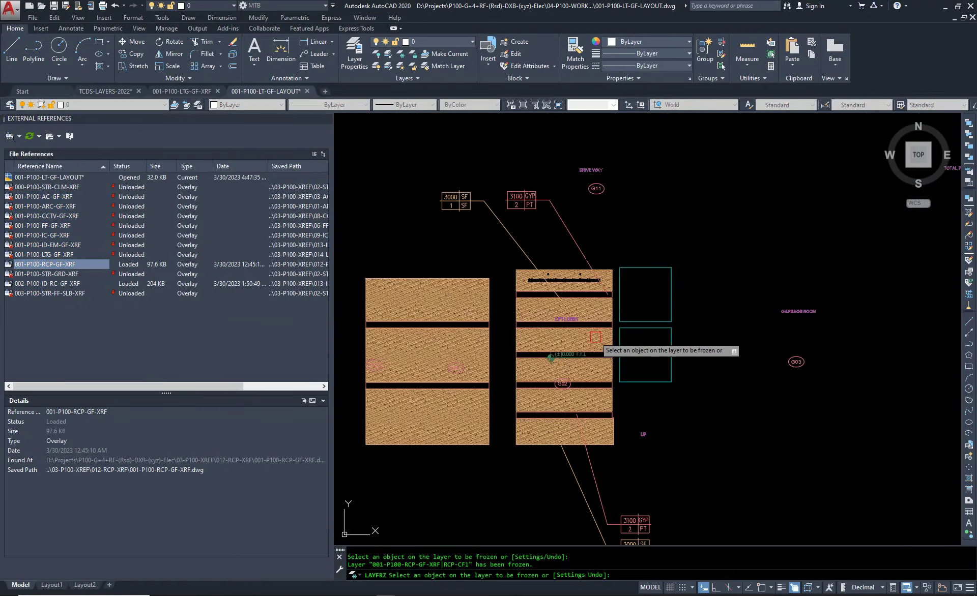
scroll(588, 384, down, 2)
key(Escape)
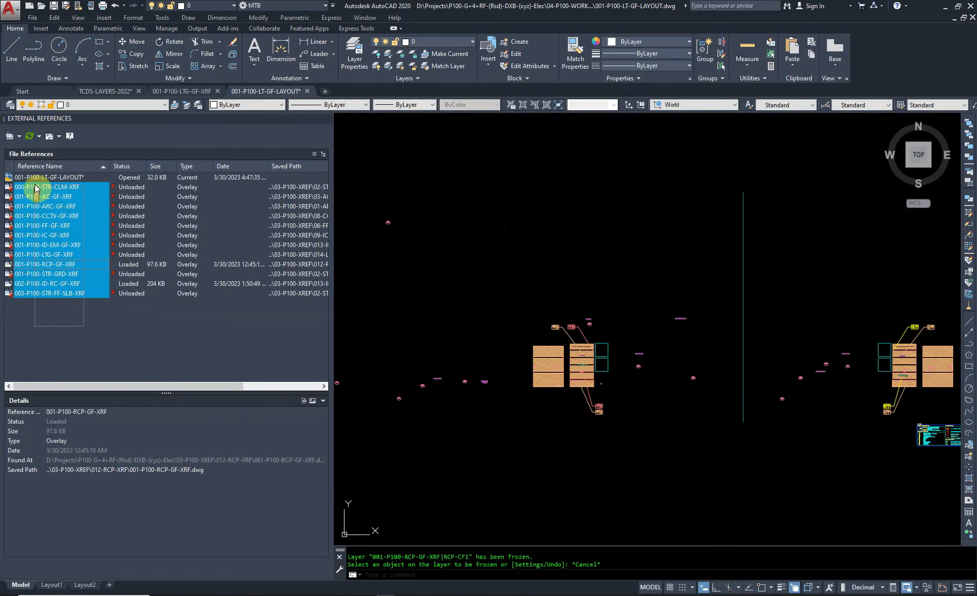
Reload the 000-P100-STR-CLM-XRF and 001-P100-ARC-GF-XRF references.
drag(66, 285, 36, 192)
right_click(36, 192)
click(2, 193)
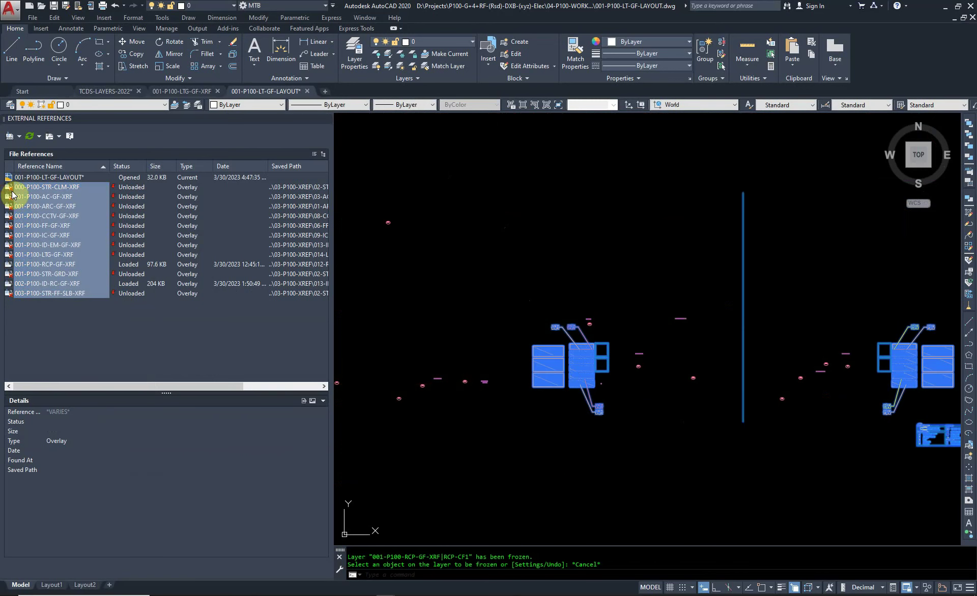
click(77, 312)
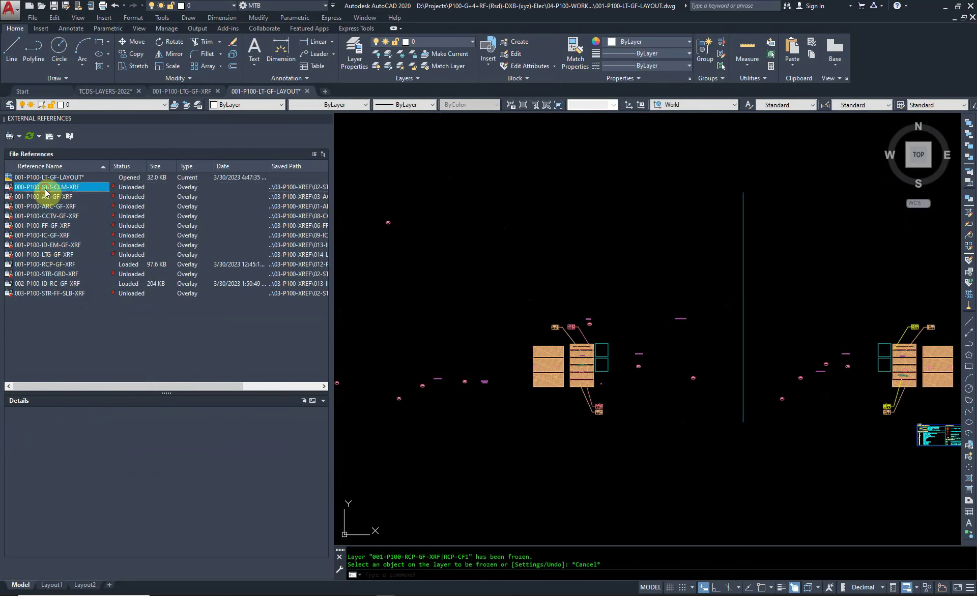
right_click(45, 191)
click(90, 228)
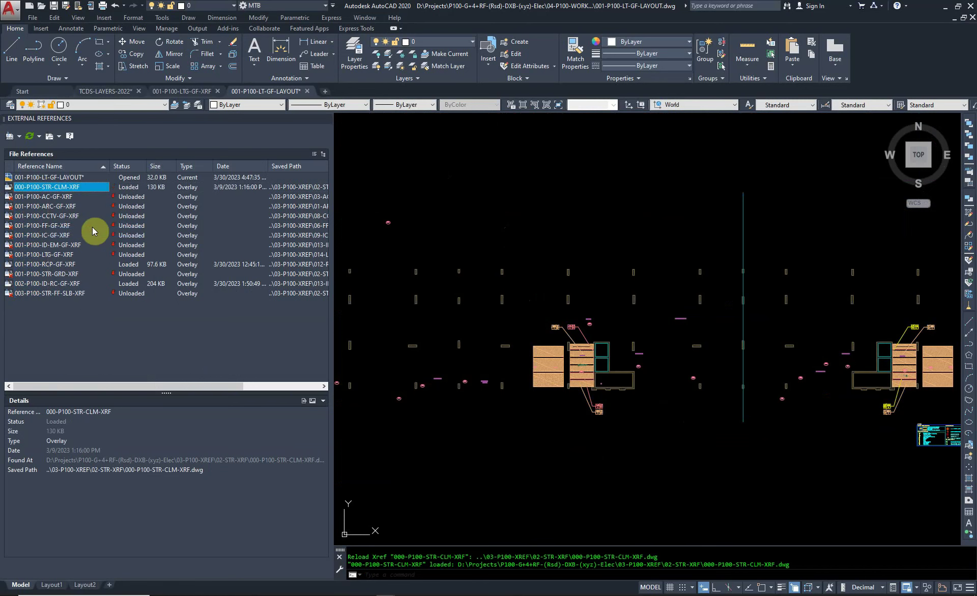
click(49, 197)
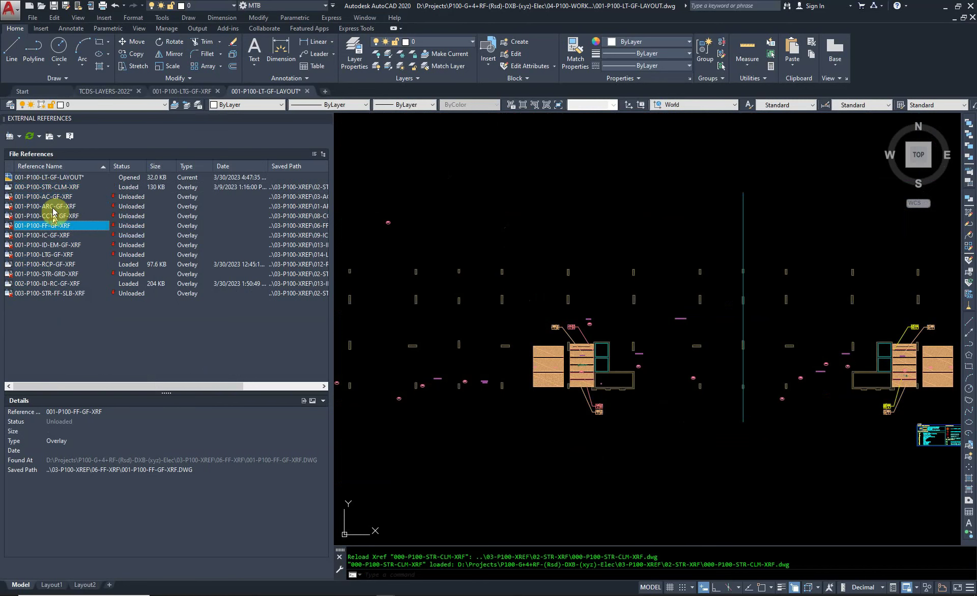
right_click(53, 211)
click(76, 243)
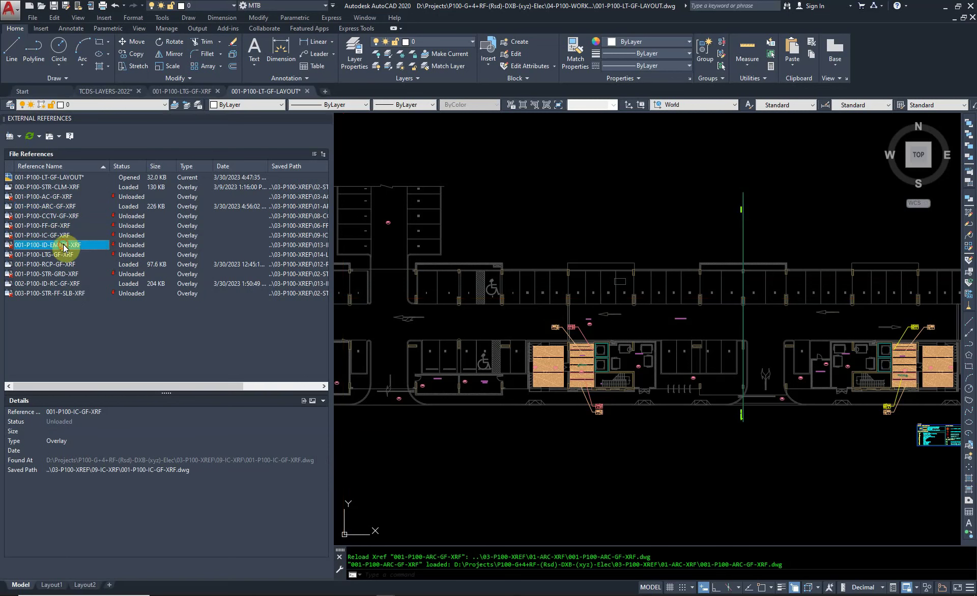
Reload the 001-P100-STR-GRD-XRF structural grid reference.
drag(56, 230, 60, 294)
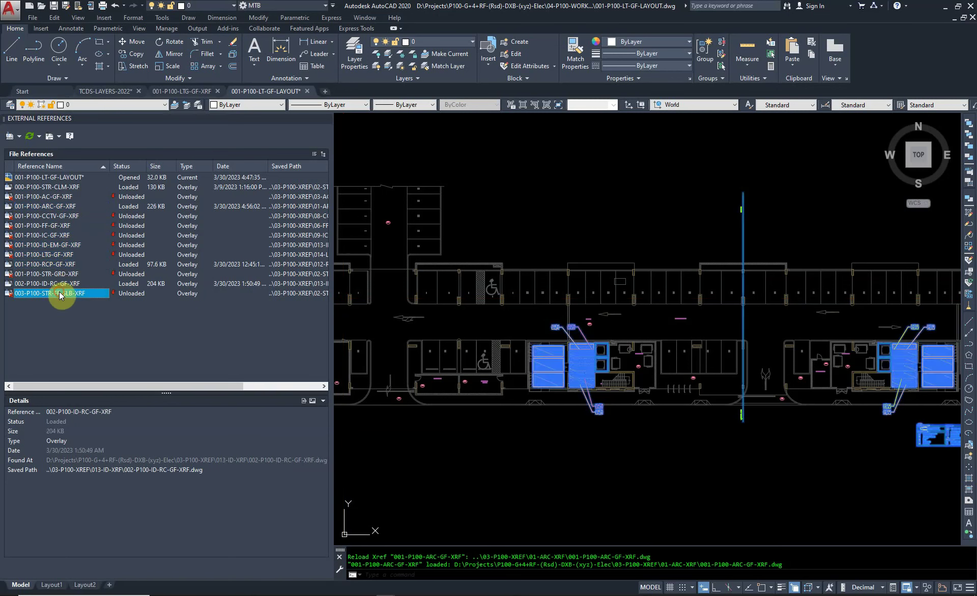
right_click(60, 294)
click(56, 275)
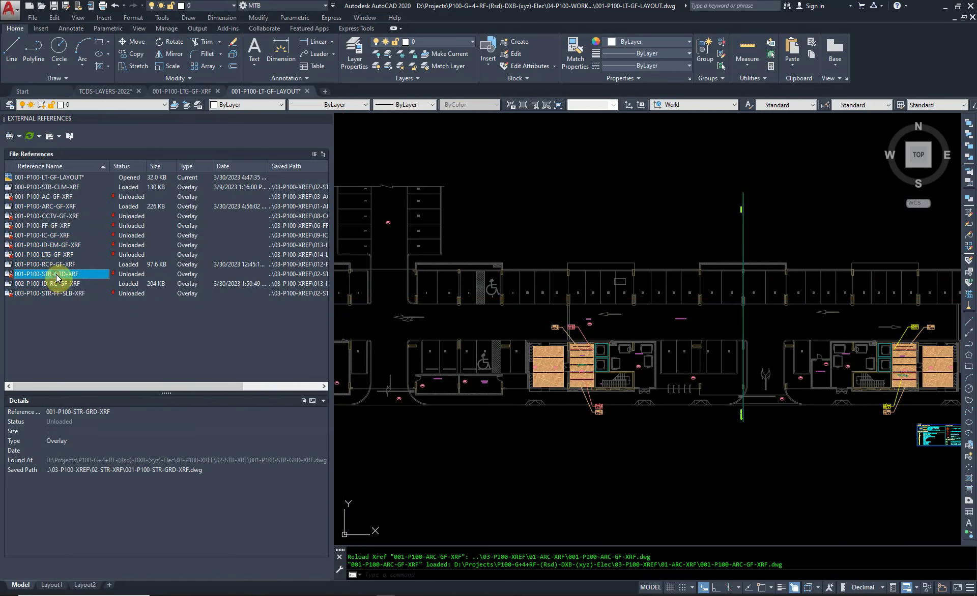
right_click(56, 275)
click(95, 321)
Set the linetype scale (LTS) to 100.
scroll(702, 274, up, 2)
text(lts)
key(Return)
text(100)
key(Return)
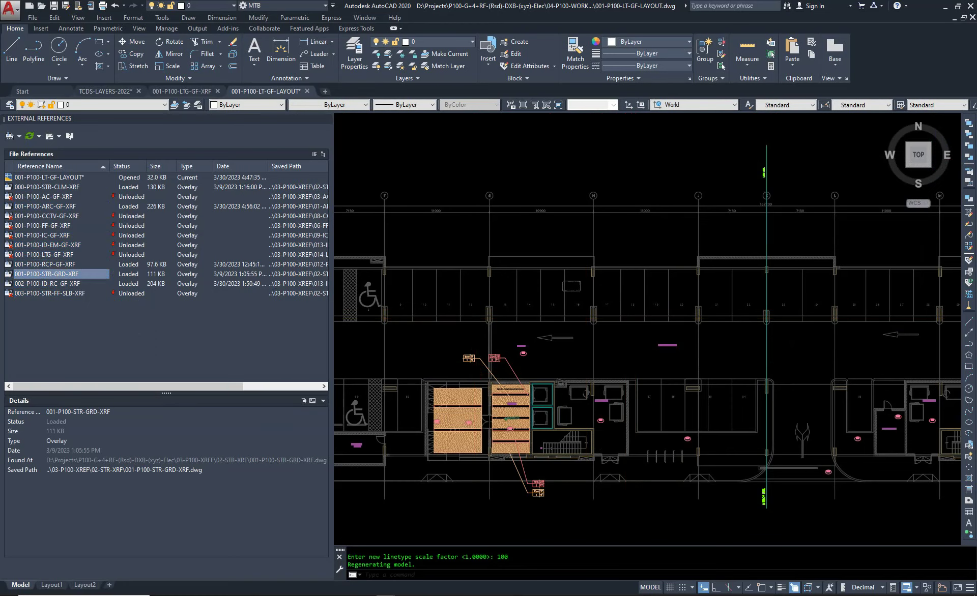
scroll(506, 342, up, 5)
scroll(532, 237, down, 4)
Open the architectural xref drawing on its own, then close it to return to the layout.
key(Escape)
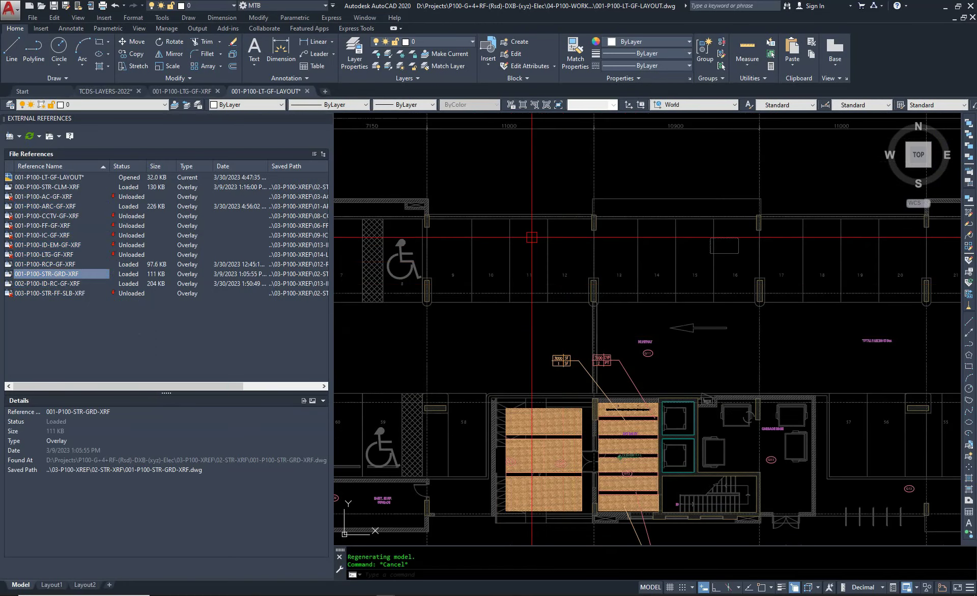
text(Xopen)
key(Return)
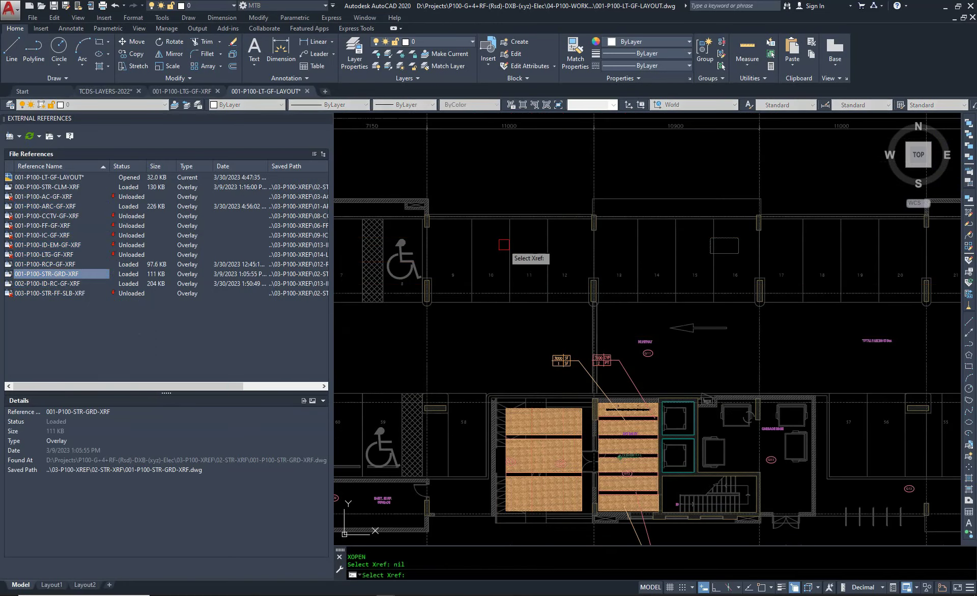
click(515, 253)
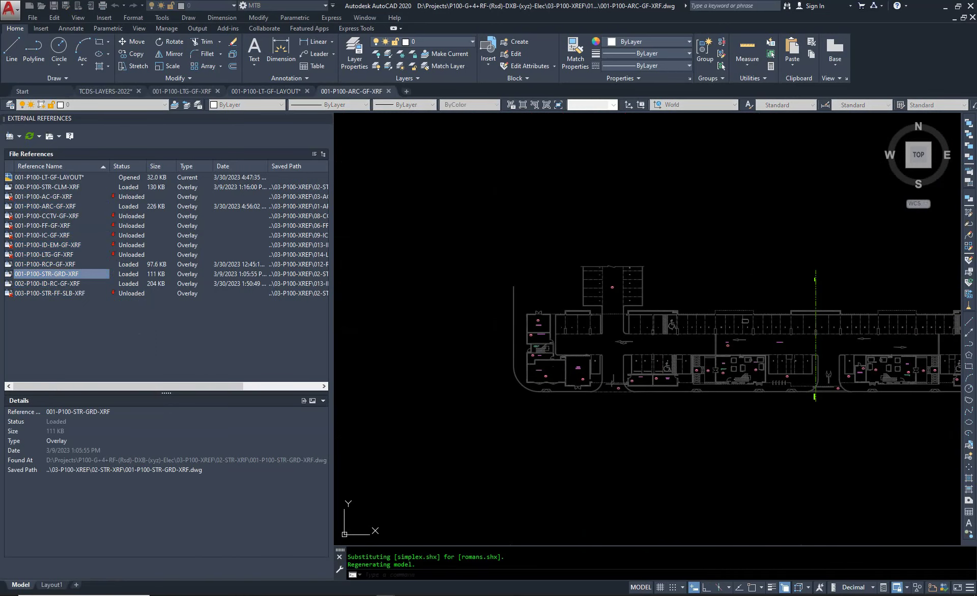
text(LTS)
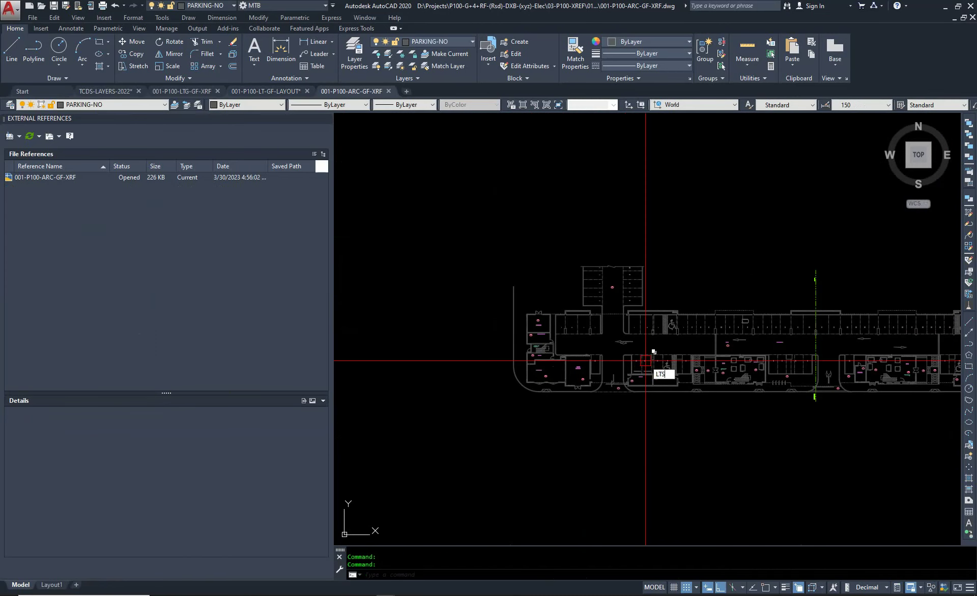
key(Return)
click(483, 557)
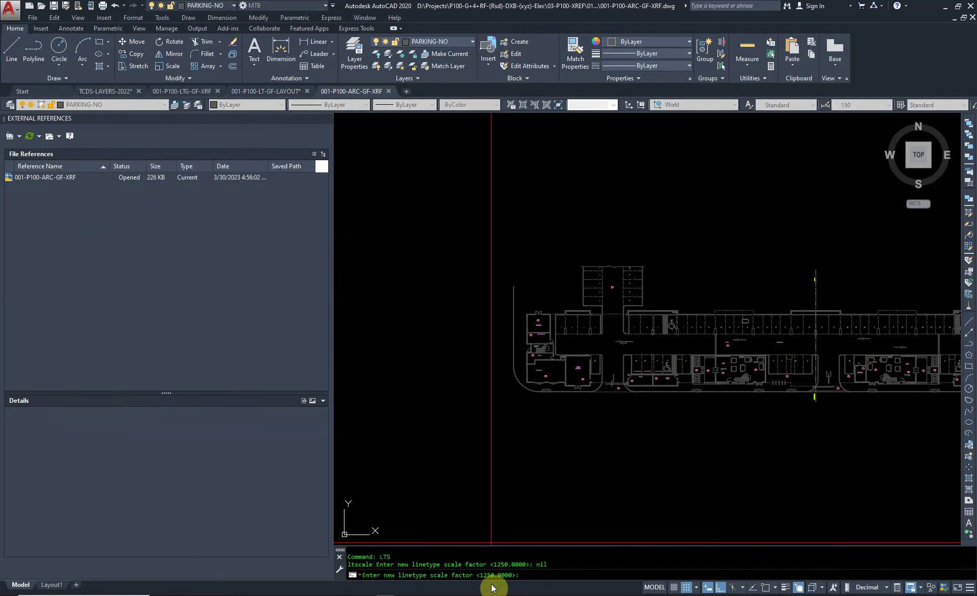
key(Escape)
text(CLO)
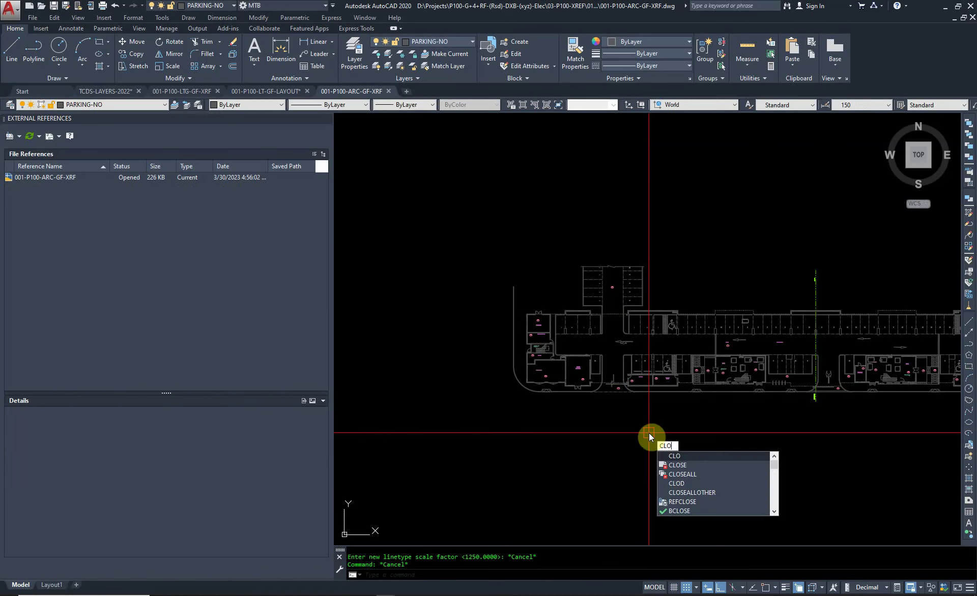
key(Escape)
key(ctrl+F4)
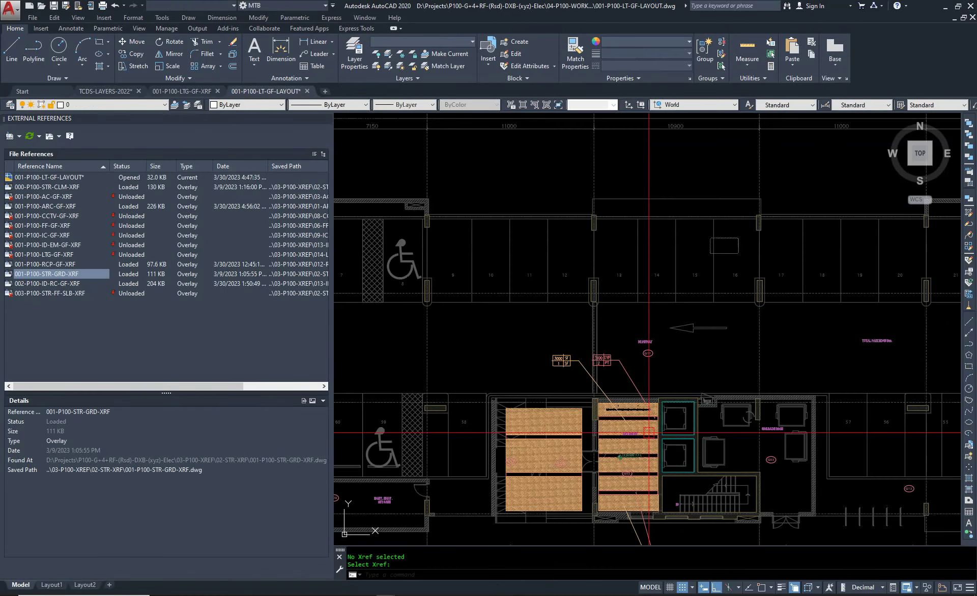
Set the layout's linetype scale to 1250 and zoom out over the plan.
text(LTs)
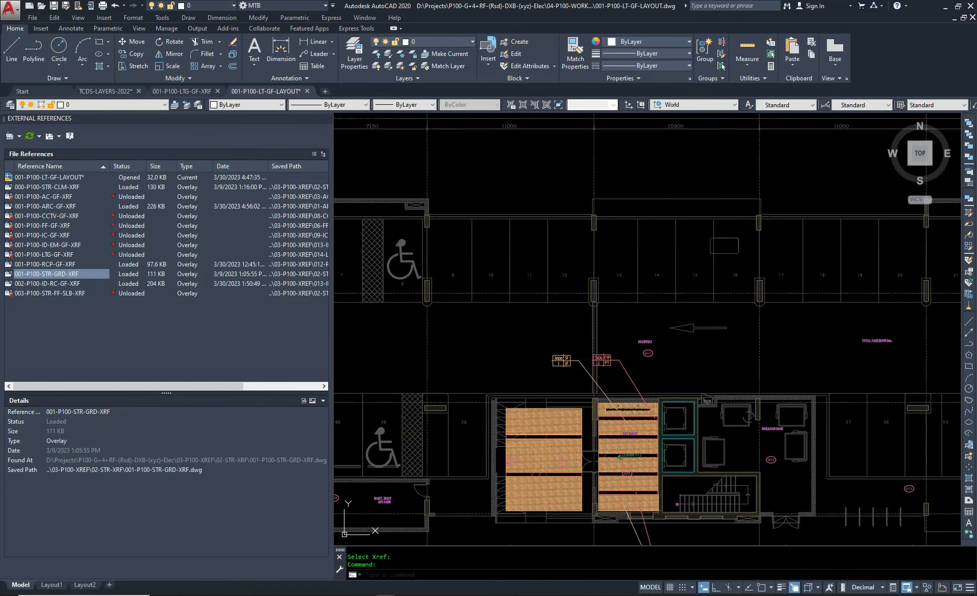
key(Return)
key(BackSpace)
key(BackSpace)
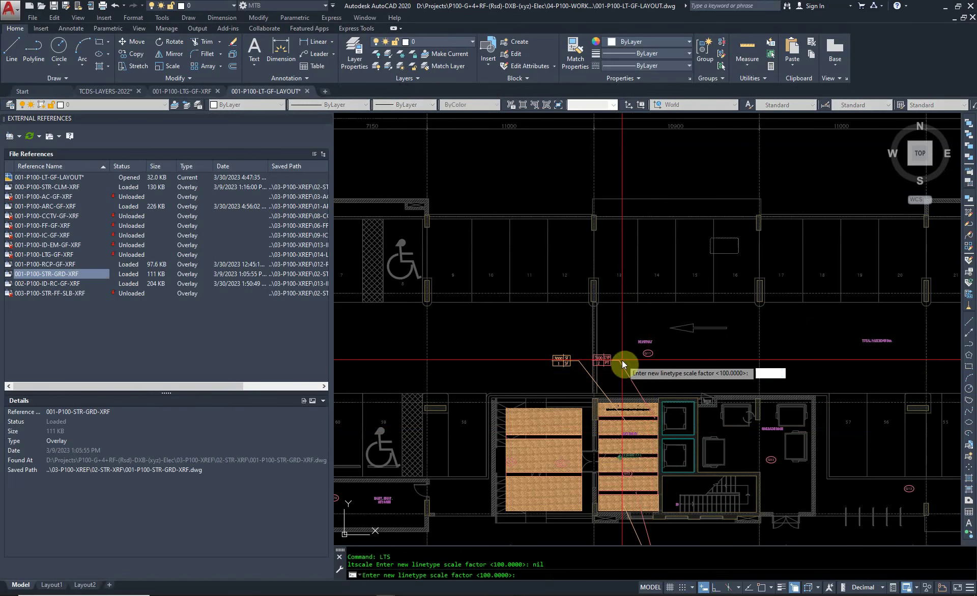
text(1250)
key(Return)
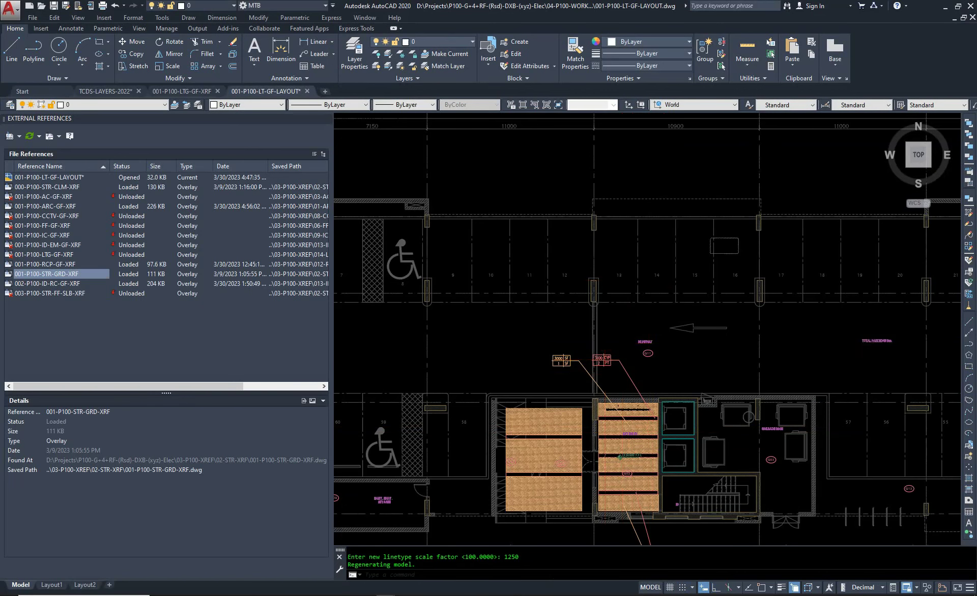
scroll(667, 285, down, 6)
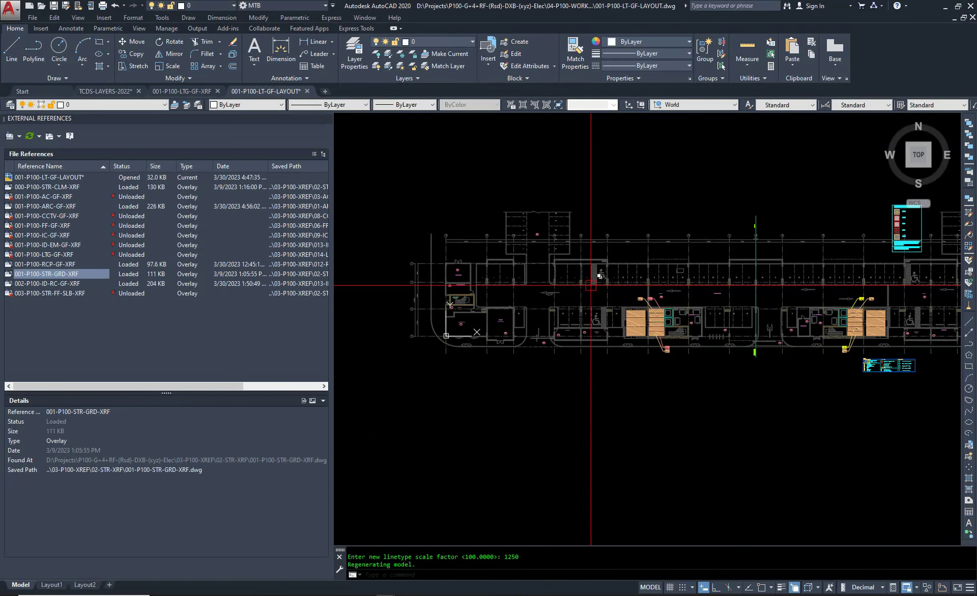
Unload the 002-P100-ID-RC-GF-XRF and 001-P100-RCP-GF-XRF xrefs to remove the ceiling tiles.
right_click(35, 276)
click(51, 285)
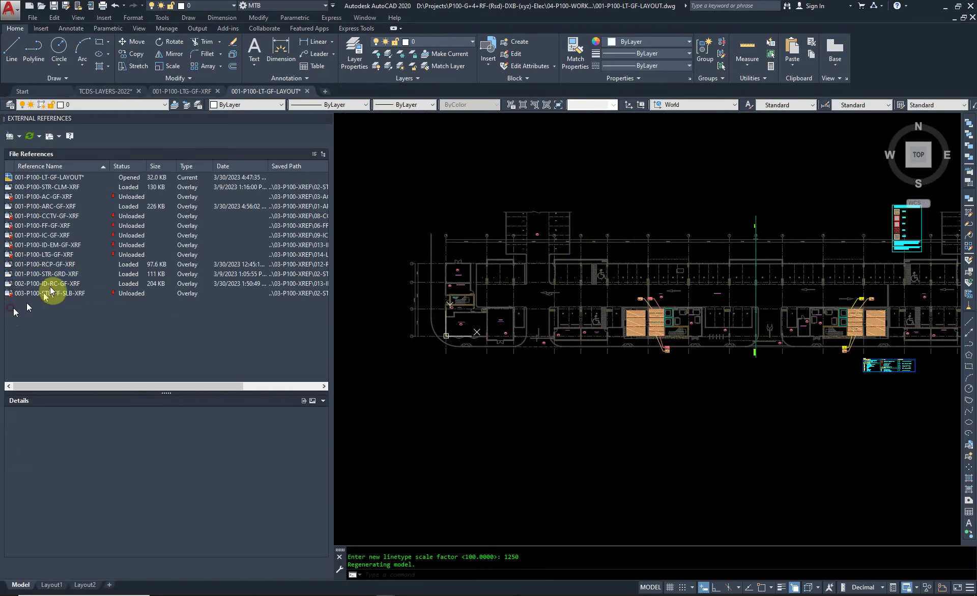
right_click(52, 288)
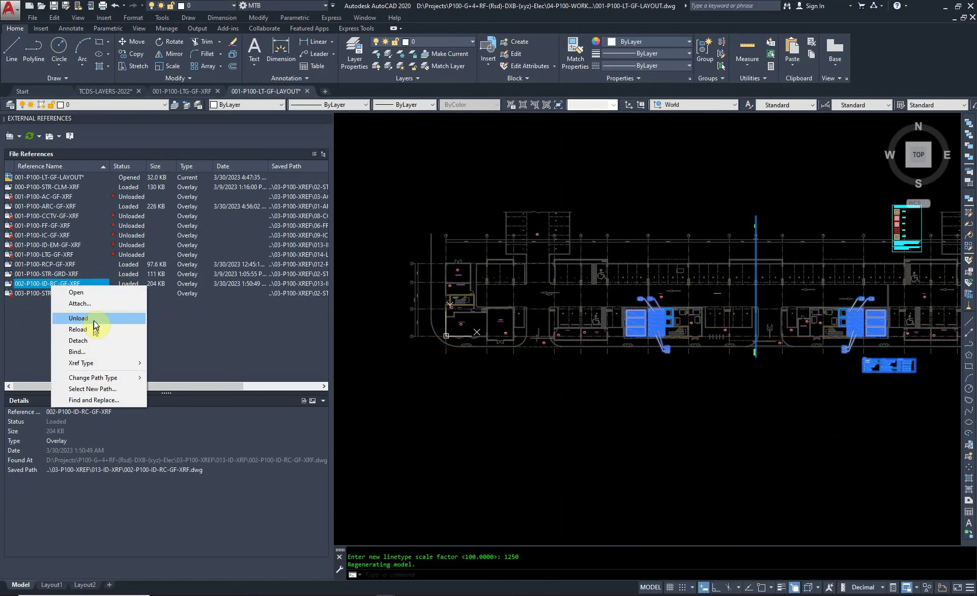
click(94, 324)
click(64, 264)
right_click(63, 264)
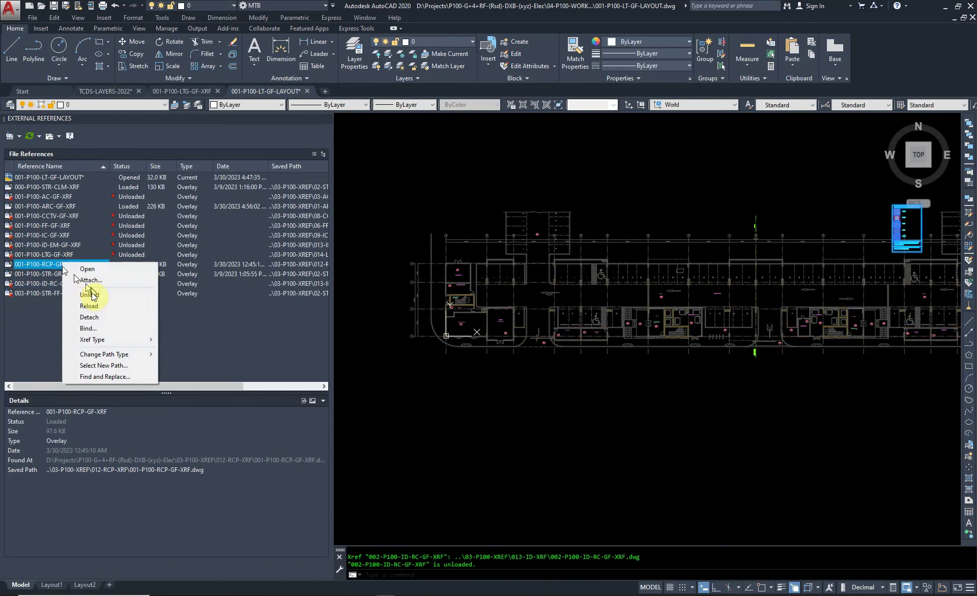
click(93, 295)
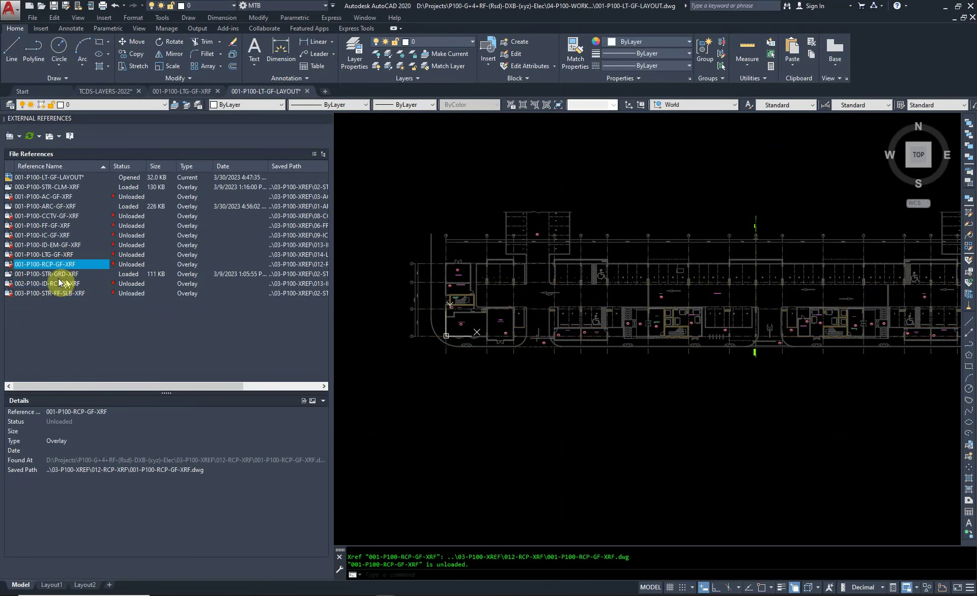
click(64, 206)
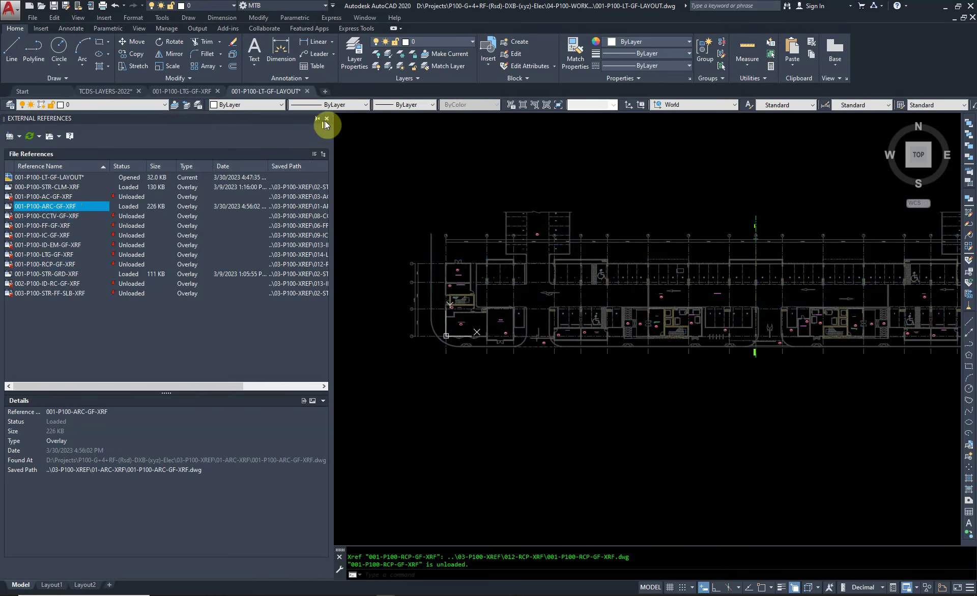
Close the External References palette, zoom to the whole floor plan and hide the ViewCube.
click(327, 119)
middle_drag(763, 188, 446, 244)
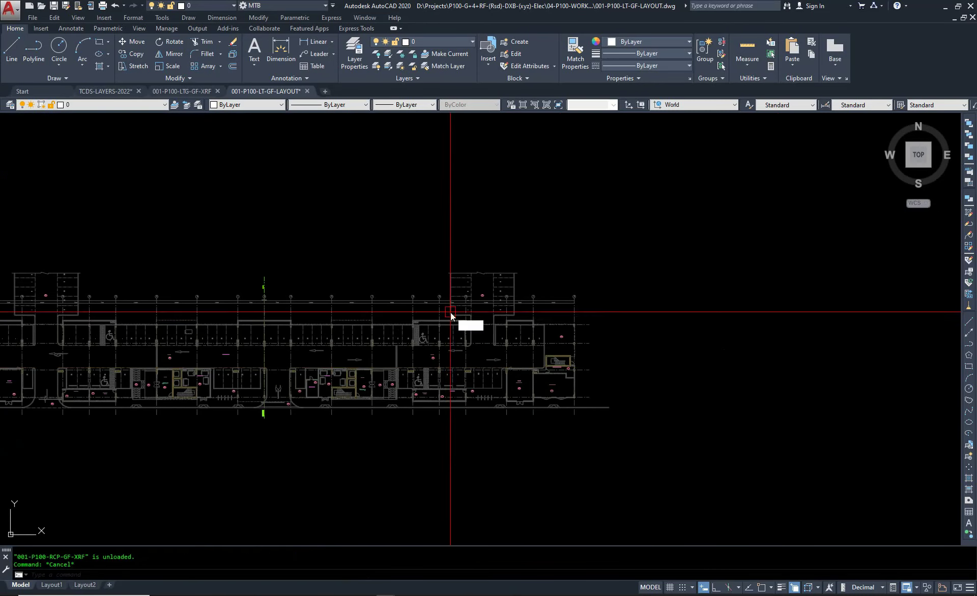
text(z)
key(Return)
text(E)
key(Return)
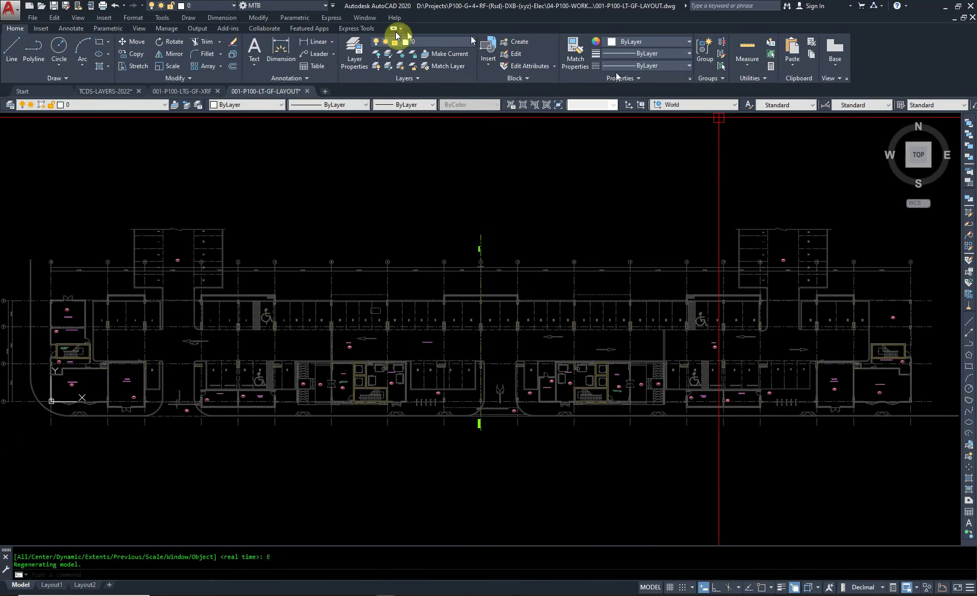
click(139, 28)
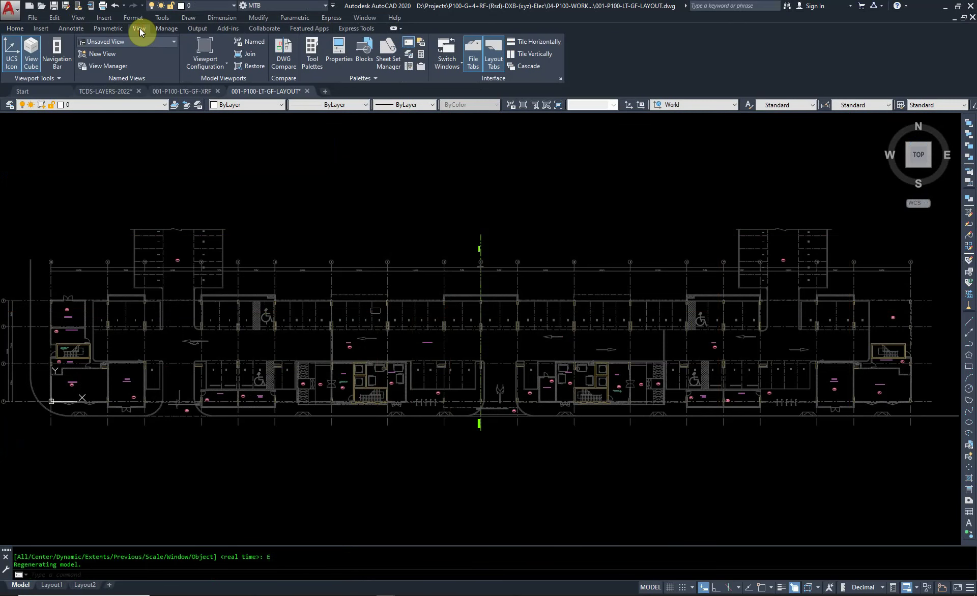
click(30, 54)
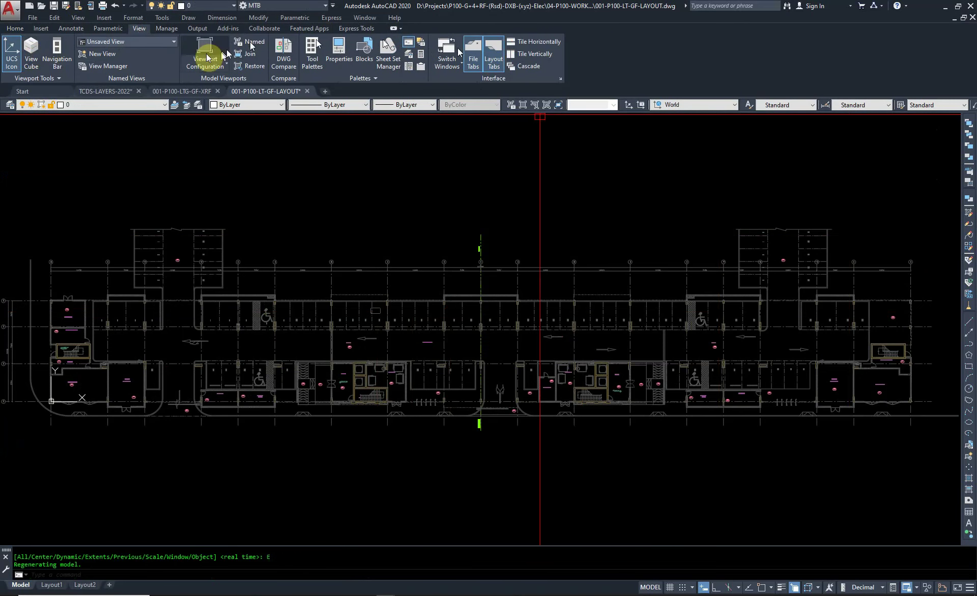
Cancel the running command and reopen External References with XR.
click(15, 28)
key(Escape)
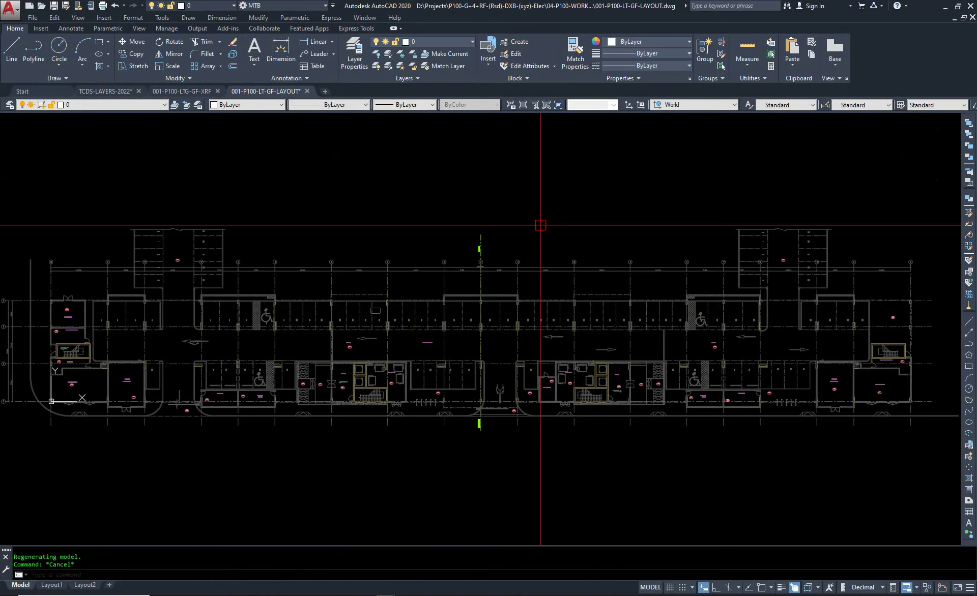
text(RF)
key(Return)
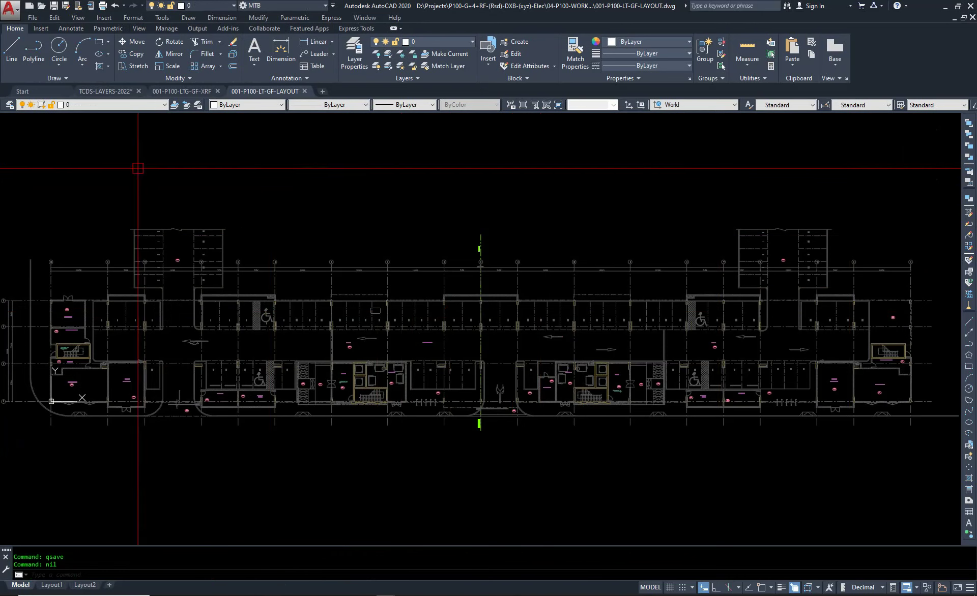
text(XR)
key(Return)
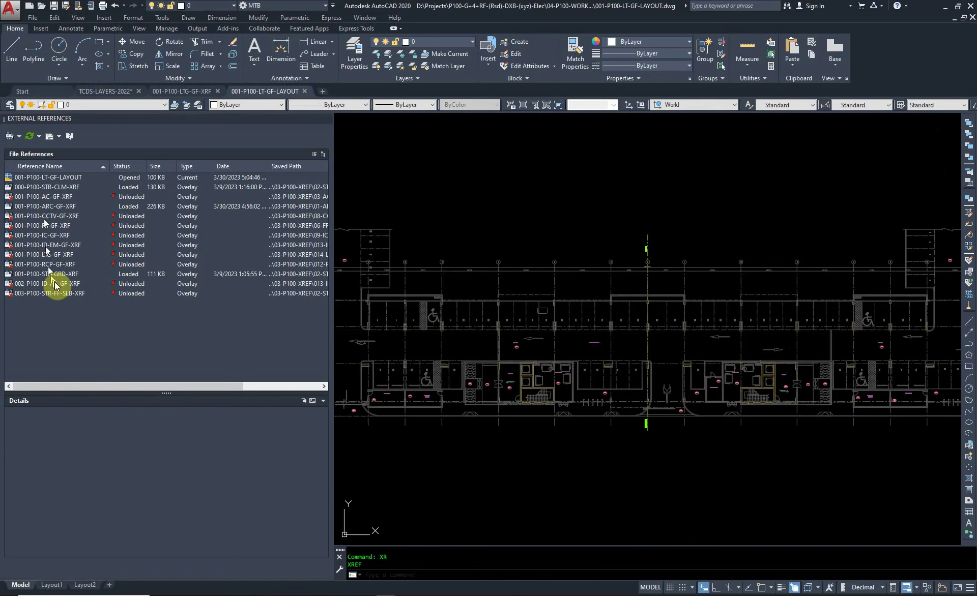
Reload the 001-P100-LTG-GF-XRF lighting xref in the layout.
click(55, 284)
click(52, 256)
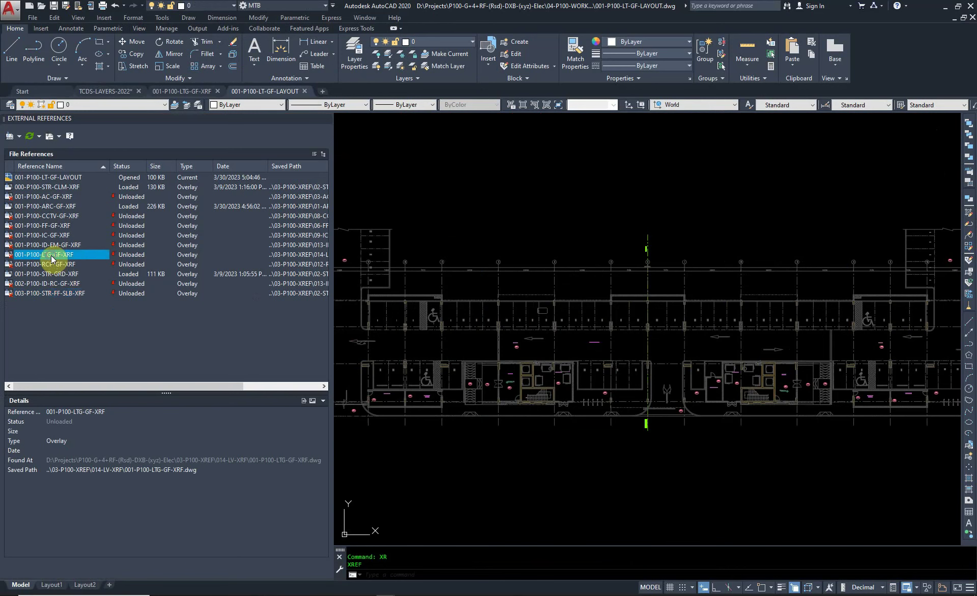
right_click(52, 259)
click(88, 299)
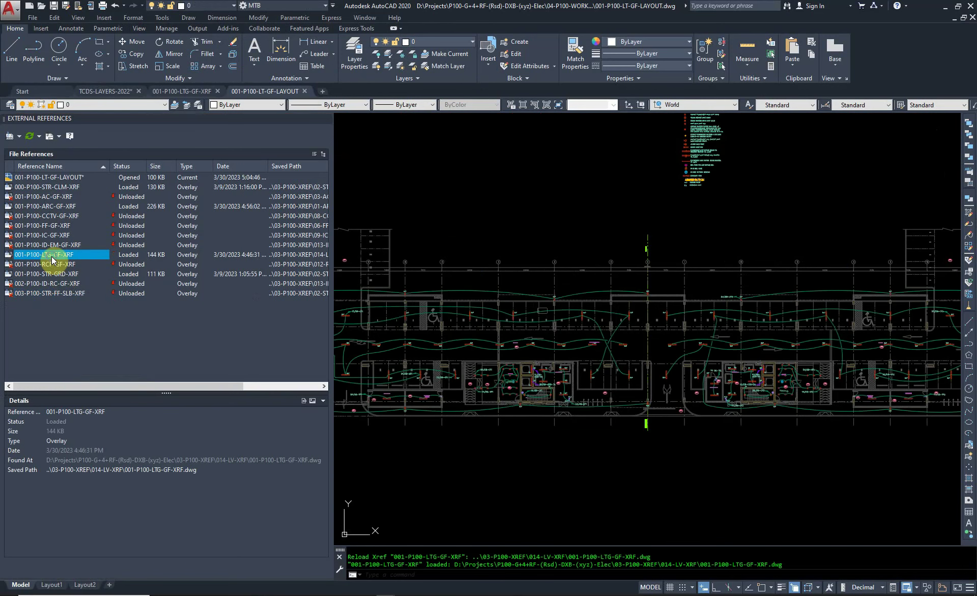
Open the lighting xref drawing and start COPYBASE with base point 0,0,0.
right_click(53, 258)
click(77, 263)
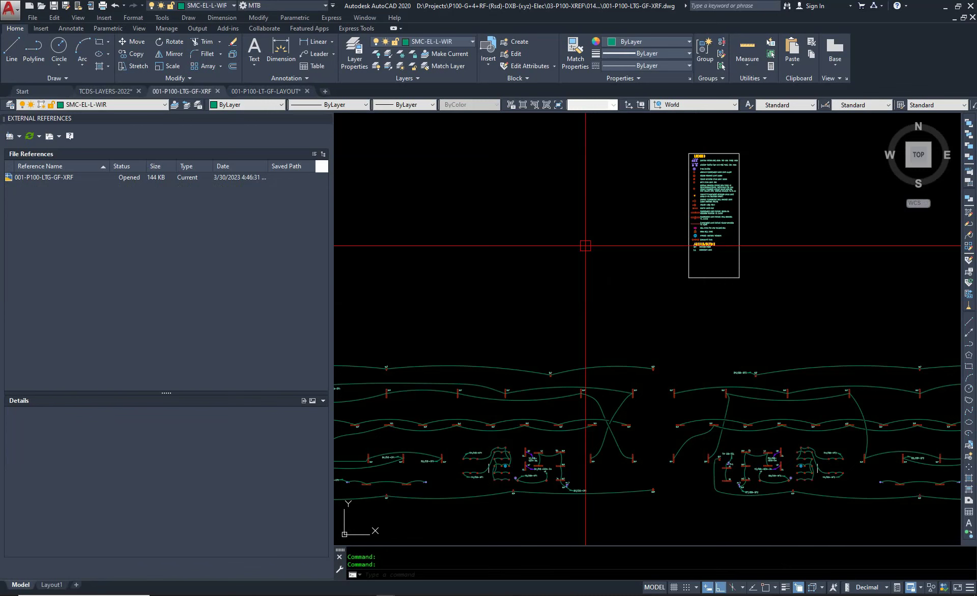
scroll(624, 319, down, 5)
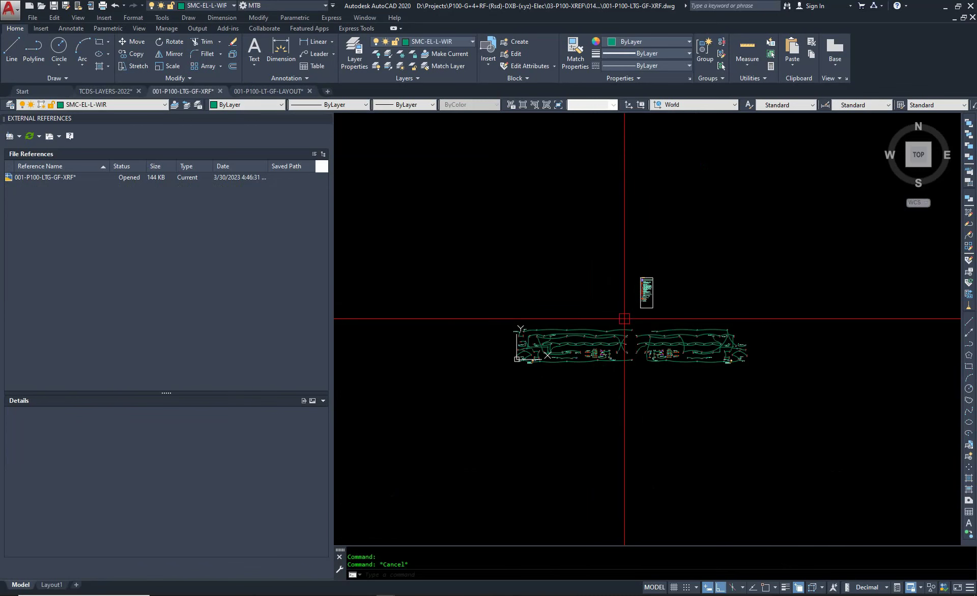
key(ctrl+shift+c)
text(0,0,0)
key(Return)
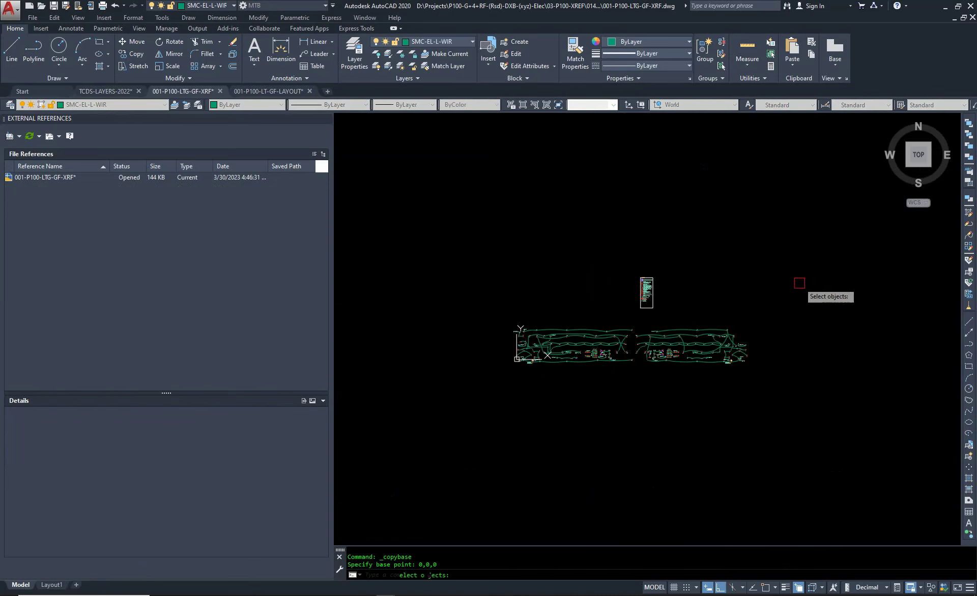
Window-select all 607 lighting objects to copy, then close the xref drawing.
click(799, 282)
click(508, 421)
click(792, 497)
click(475, 322)
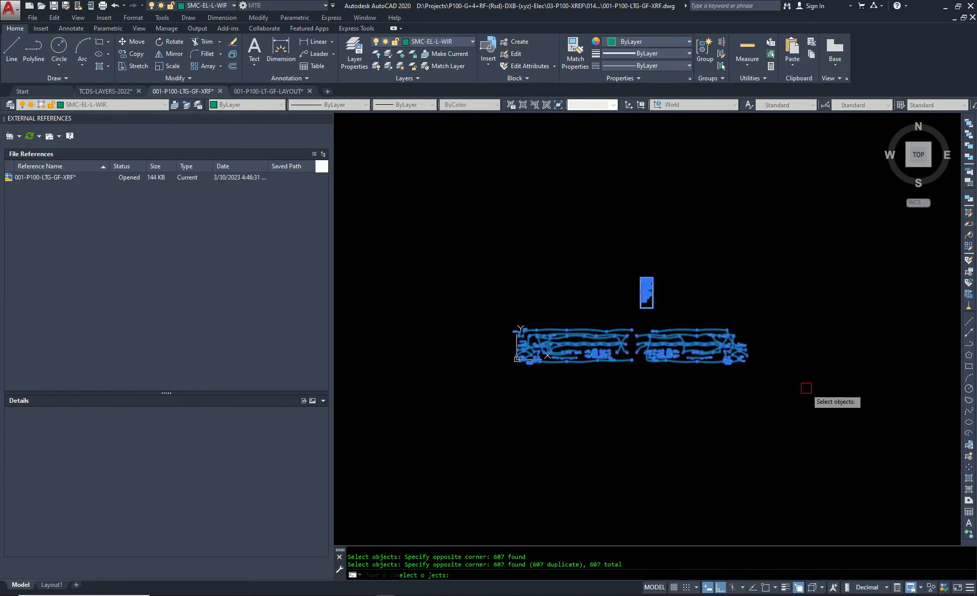
click(844, 421)
click(502, 208)
key(Escape)
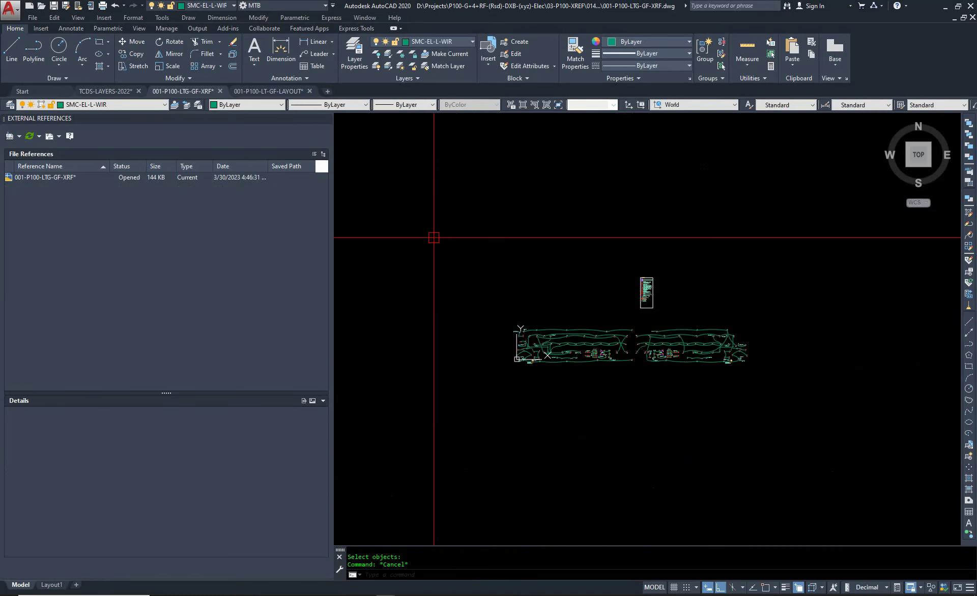
text(CLOSE)
key(Return)
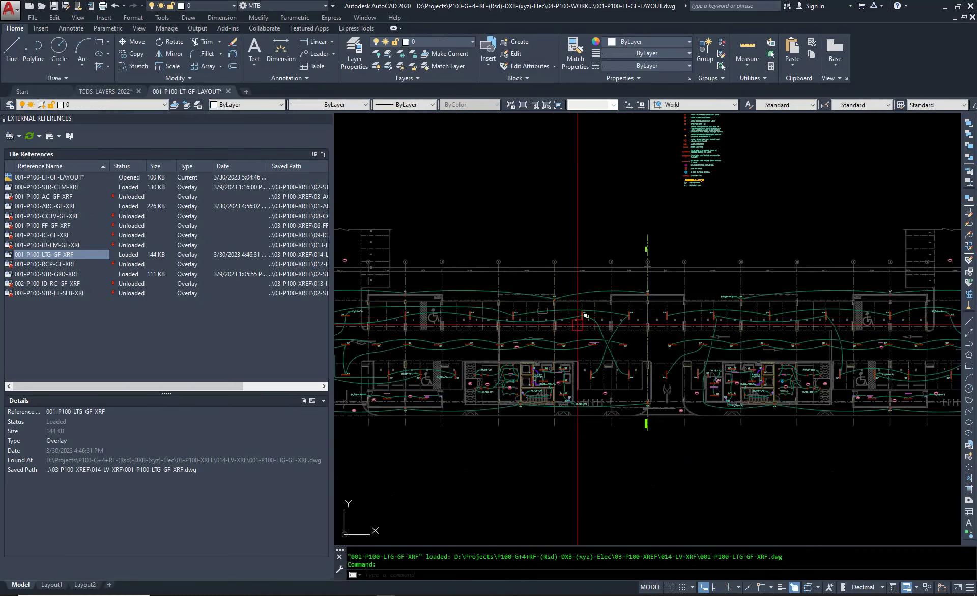
Unload the lighting xref and paste the copied lighting objects at 0,0,0.
right_click(71, 255)
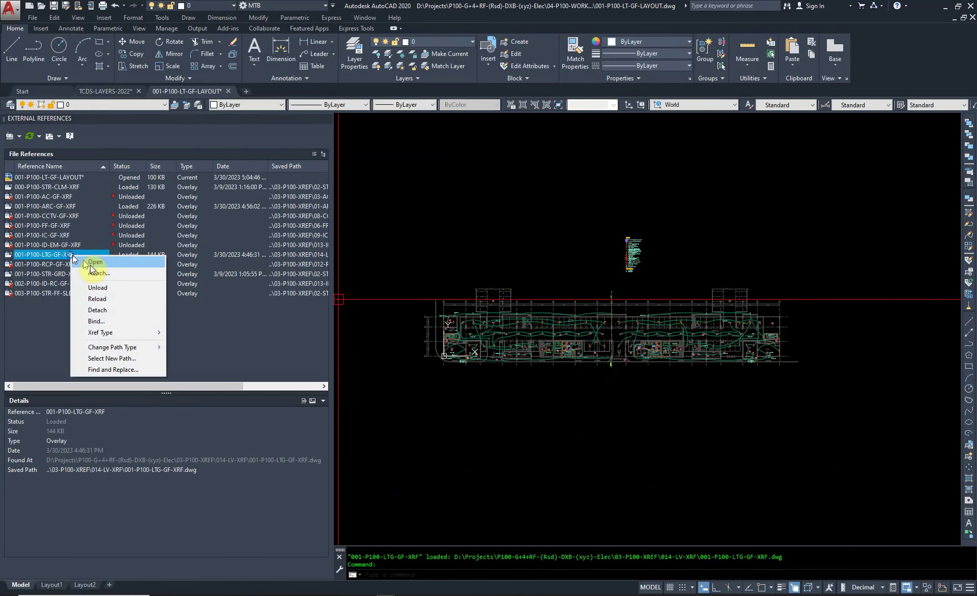
click(109, 289)
click(326, 118)
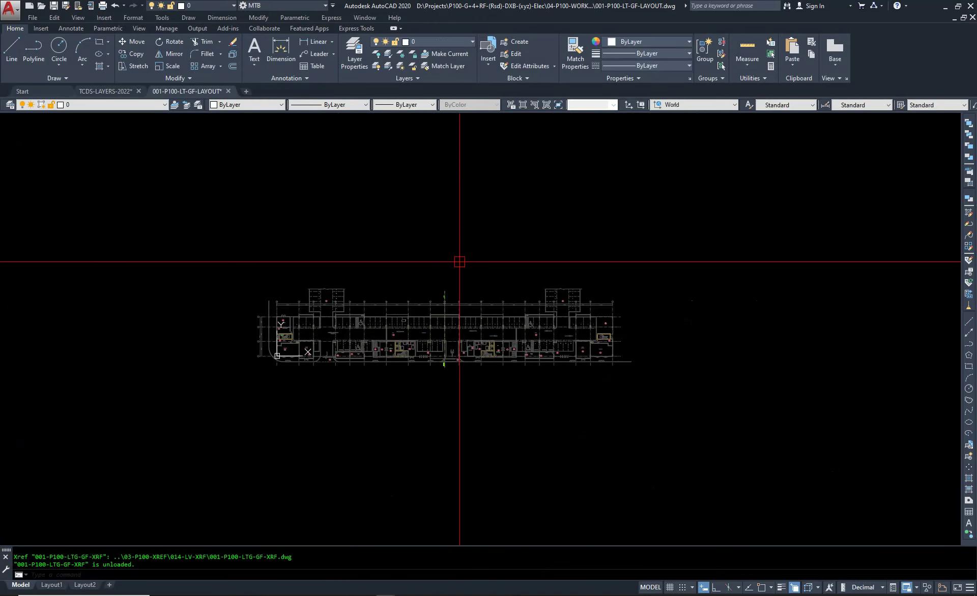
key(ctrl+v)
text(0,0,0)
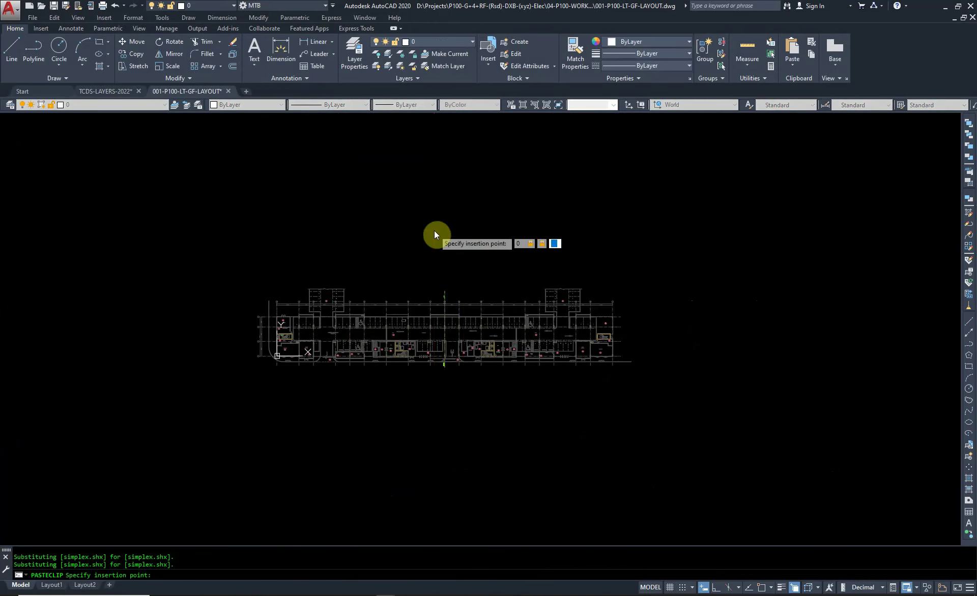
key(Return)
Reload the 001-P100-LTG-GF-XRF lighting xref from the External References palette.
scroll(364, 399, up, 3)
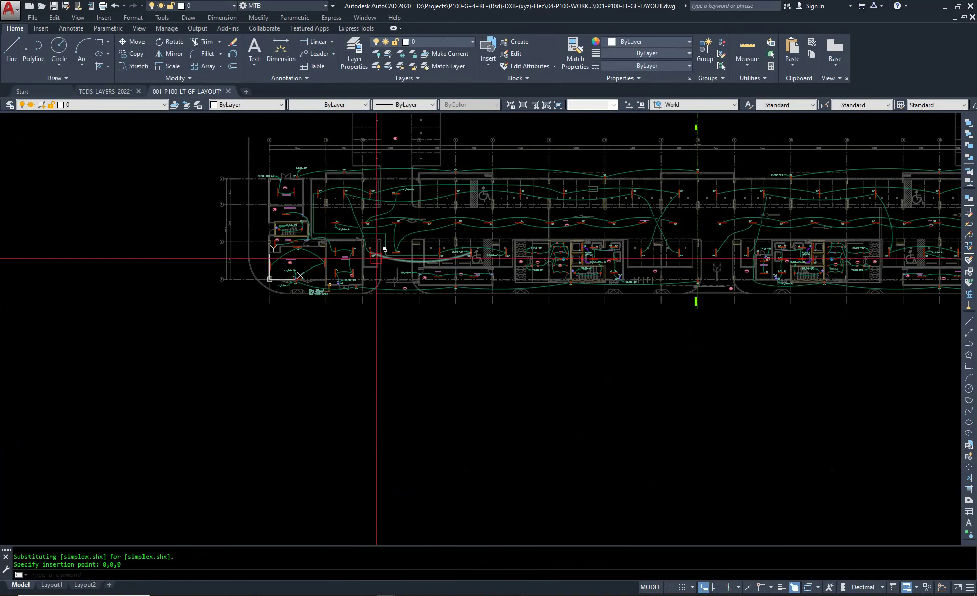
scroll(366, 404, up, 2)
text(xr)
key(Return)
click(32, 254)
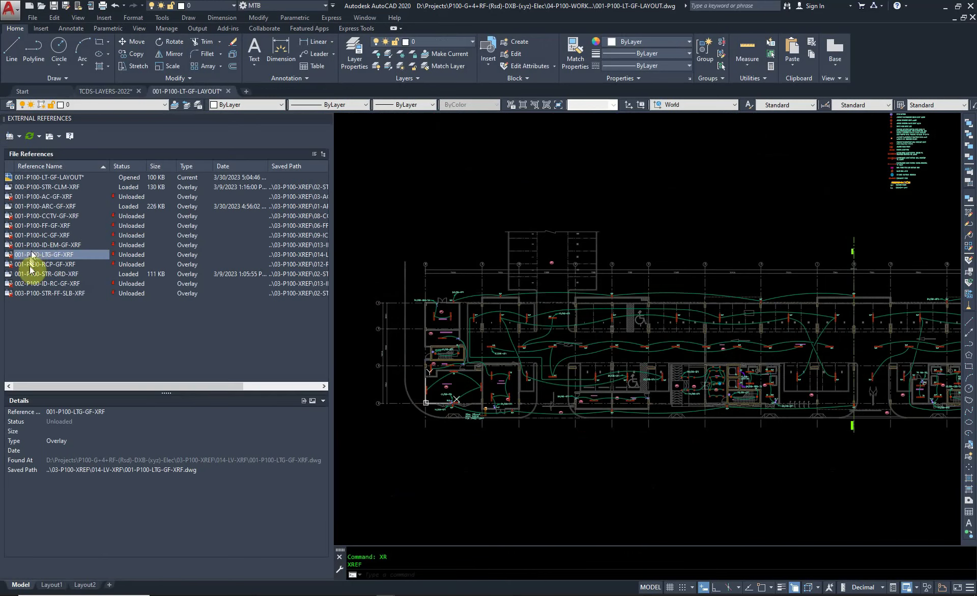
right_click(51, 258)
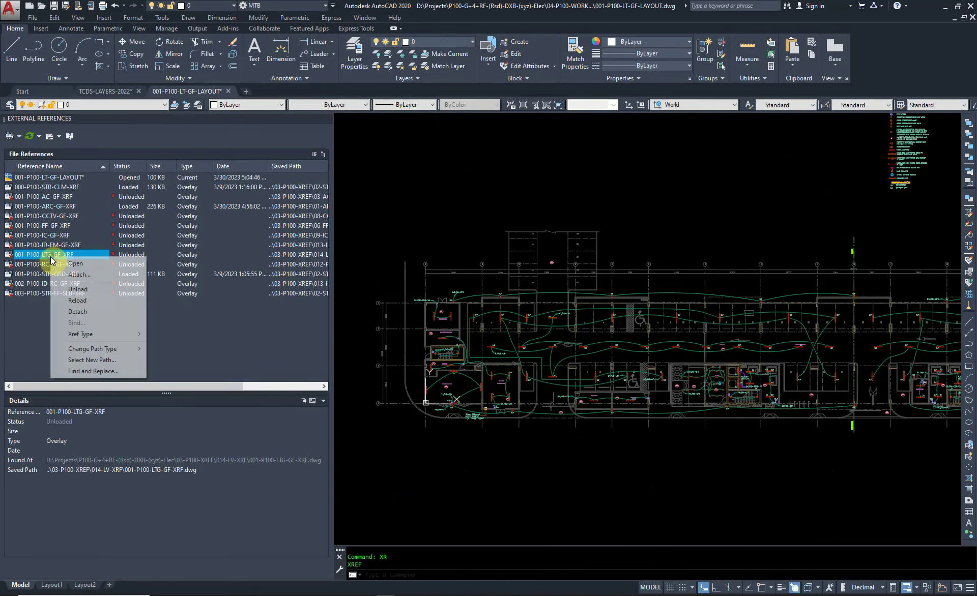
click(87, 304)
Open the Layer Properties Manager with LA.
scroll(524, 218, up, 5)
scroll(612, 318, down, 3)
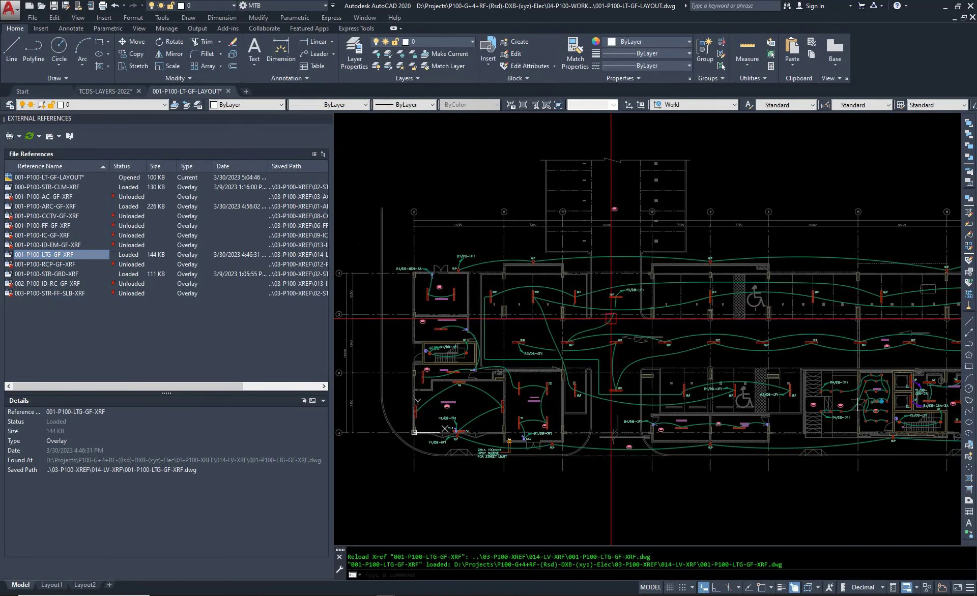
text(la)
key(Return)
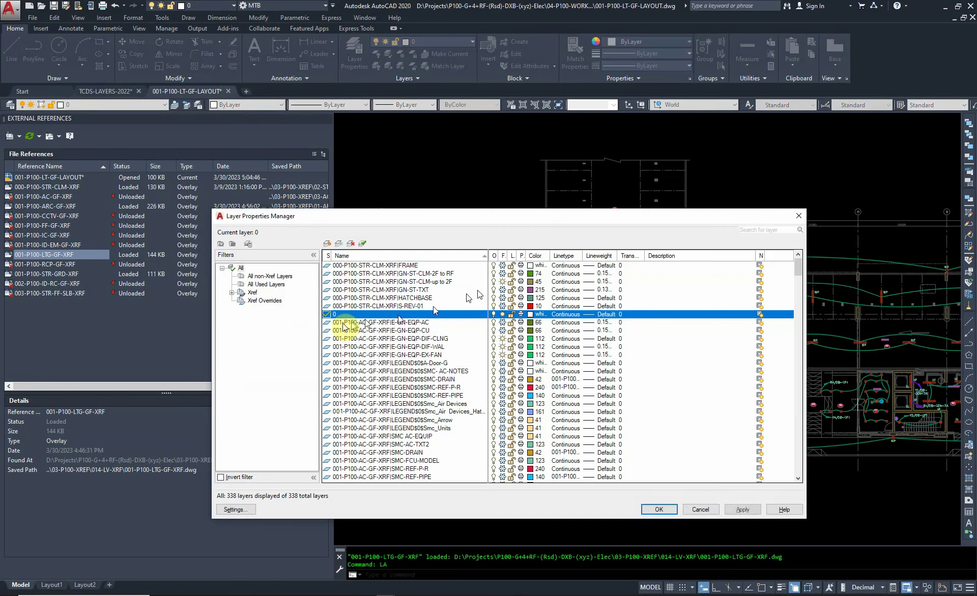
Set all 24 001-P100-LTG-GF-XRF layers to colour 2 (yellow) via the Xref filter and confirm.
click(251, 293)
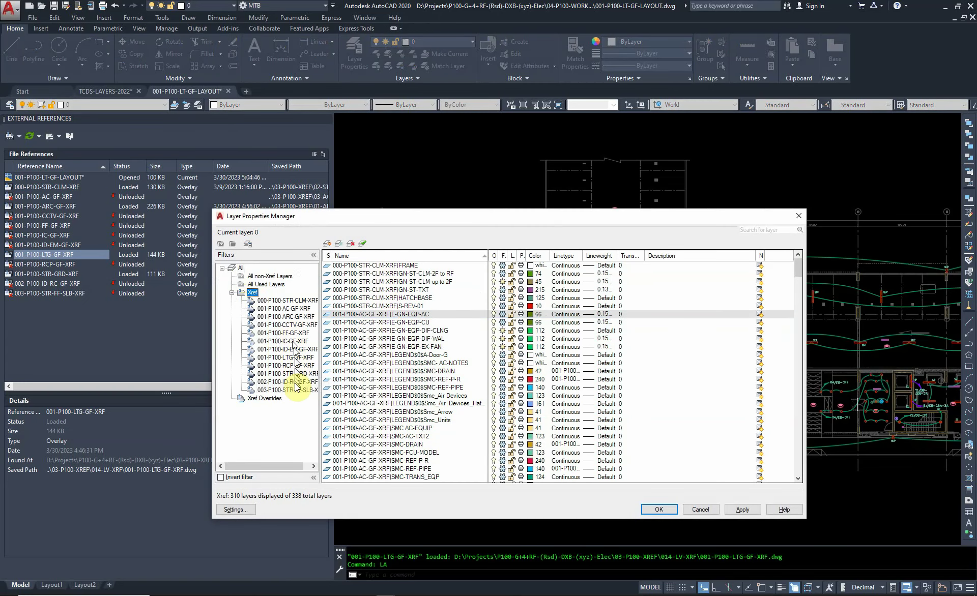
key(ctrl+a)
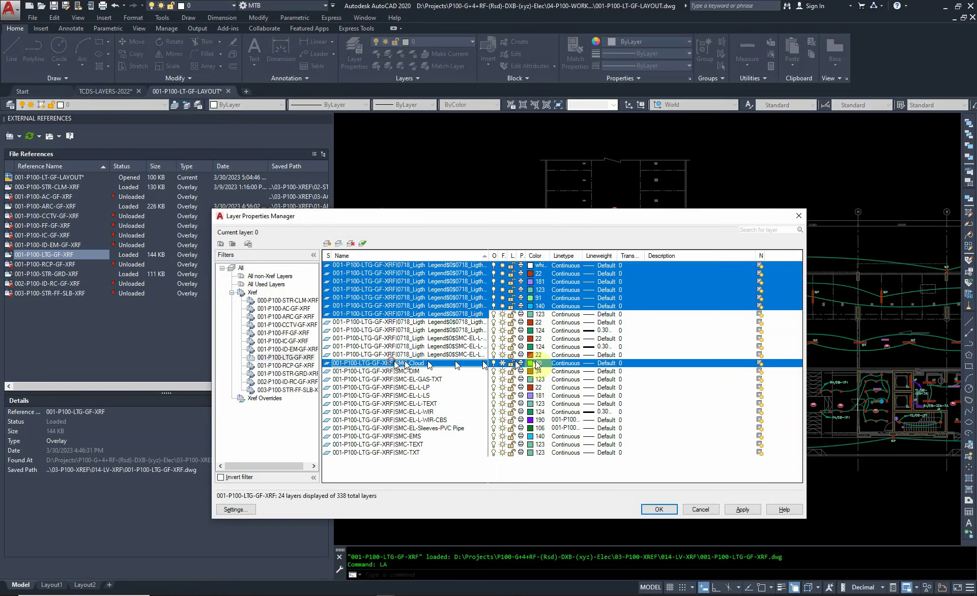
click(532, 331)
click(533, 330)
text(2)
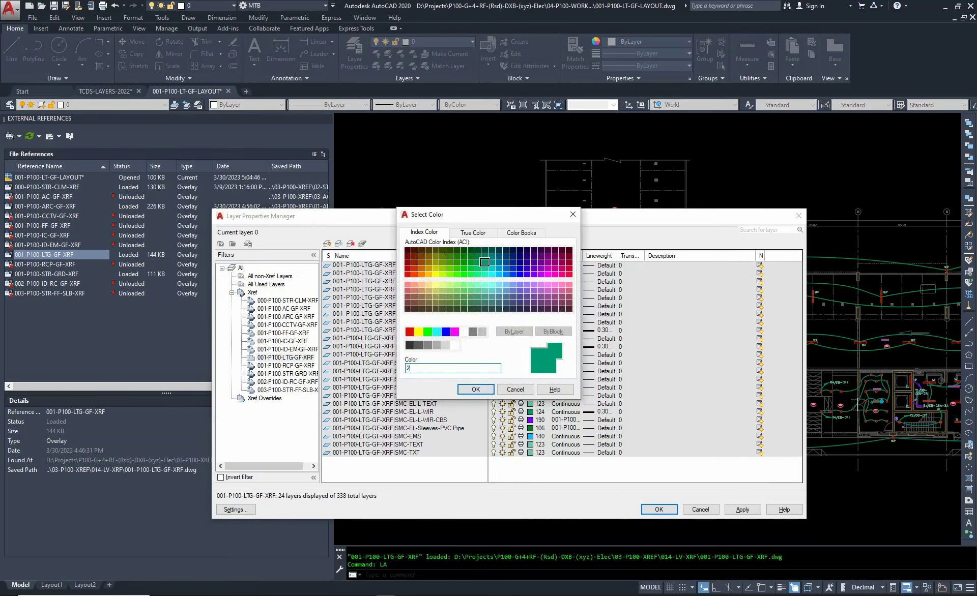
key(Return)
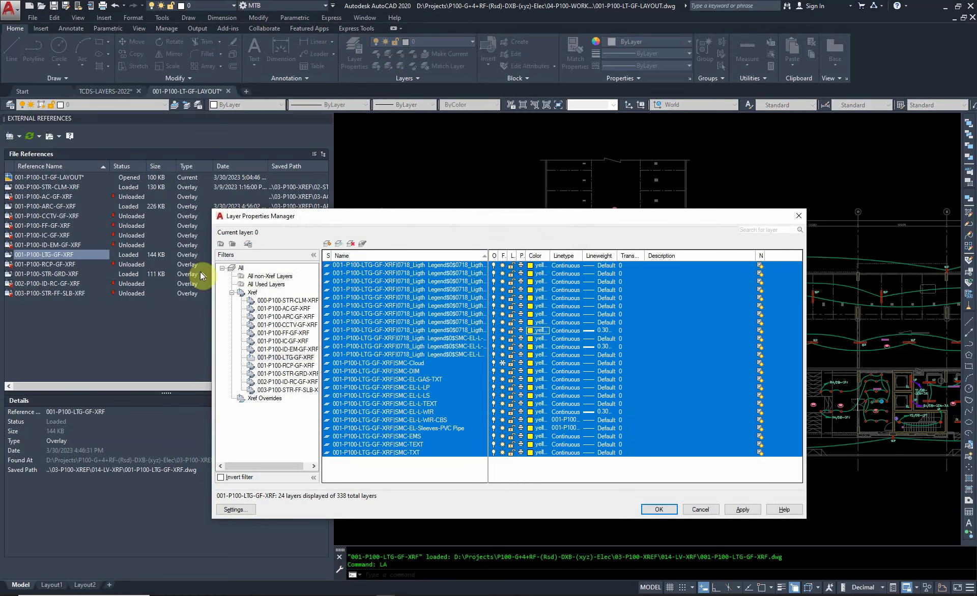
double_click(235, 267)
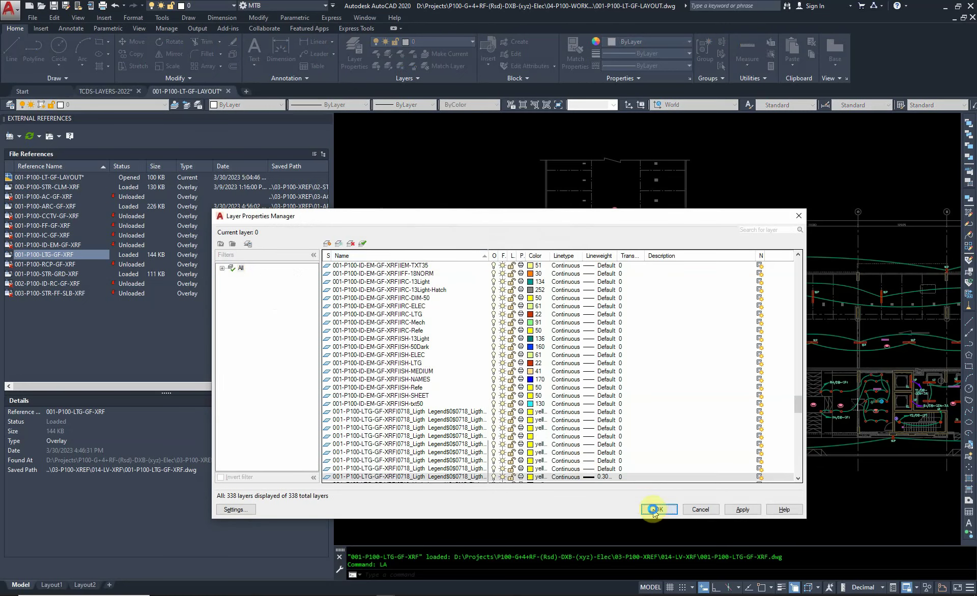
click(655, 510)
click(444, 429)
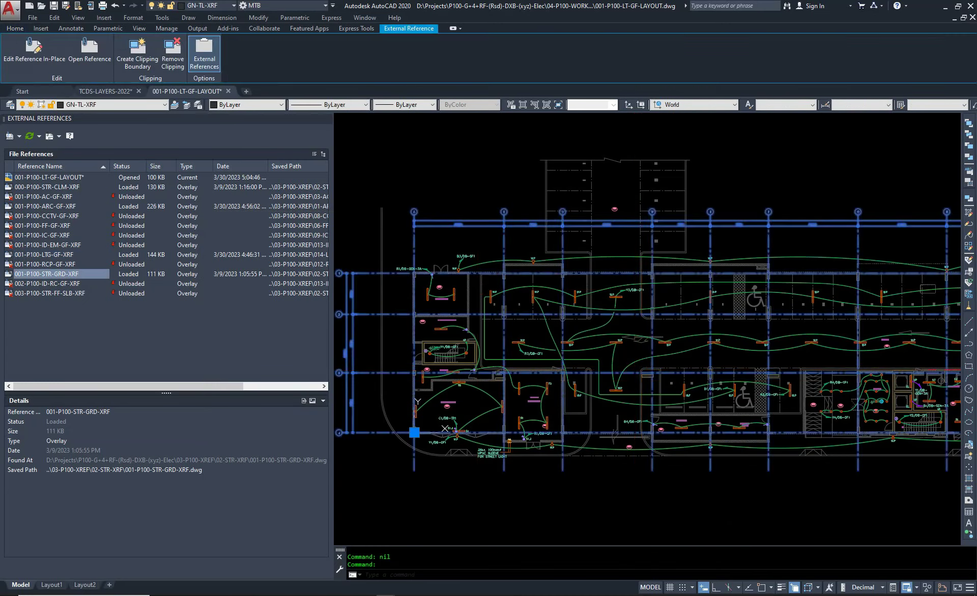
Clear the selections and undo the erase to restore the deleted plan line.
click(682, 346)
key(Delete)
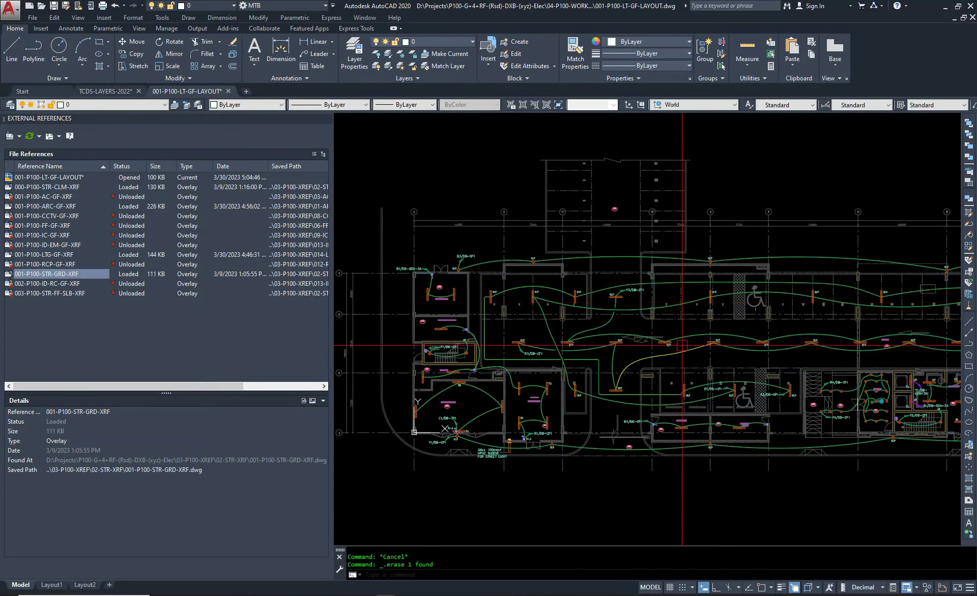
scroll(682, 345, up, 5)
scroll(704, 301, down, 2)
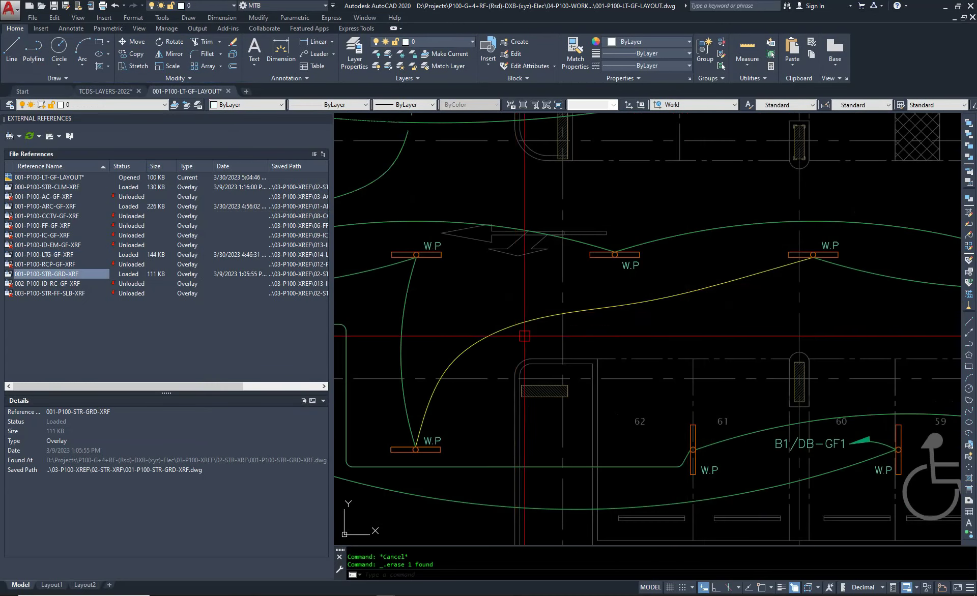
click(600, 310)
click(666, 294)
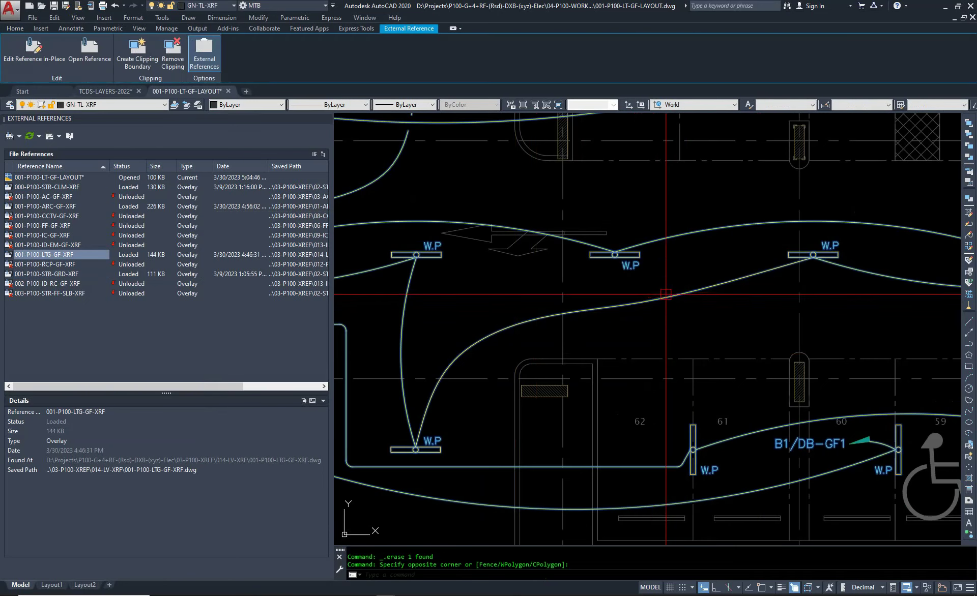
key(Escape)
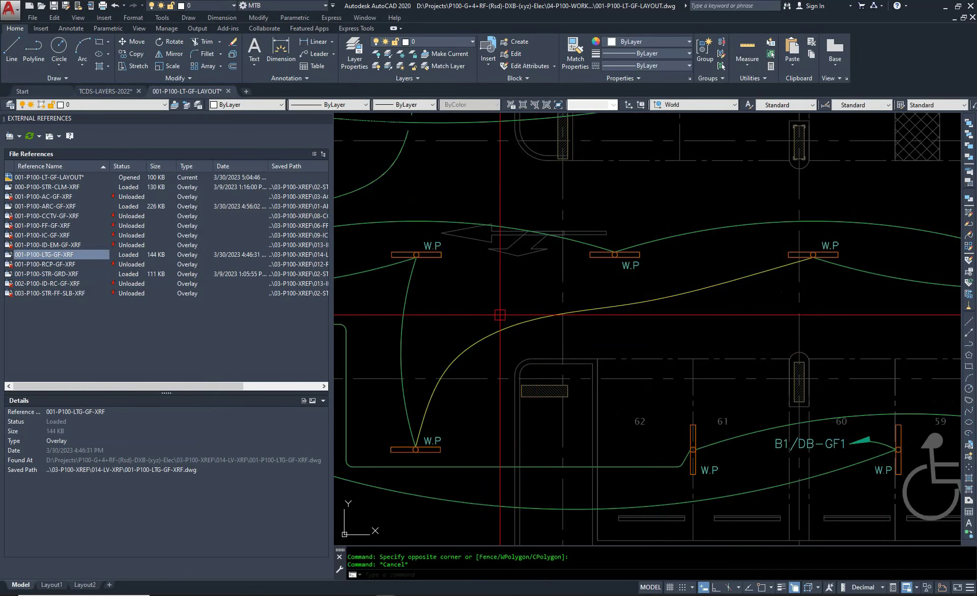
scroll(500, 315, down, 5)
text(u)
key(Return)
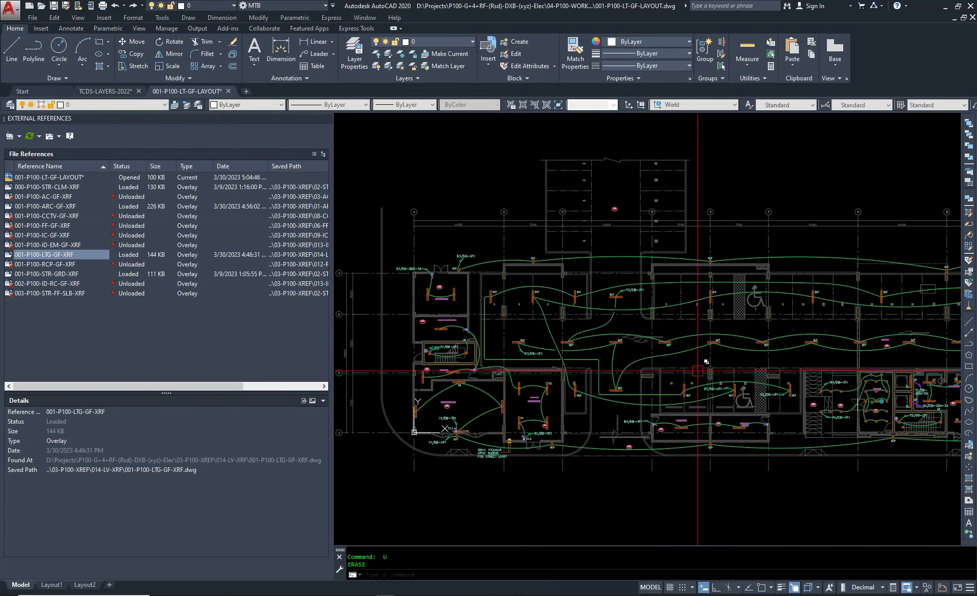
Close the External References palette and lock the lighting xref layer.
click(326, 118)
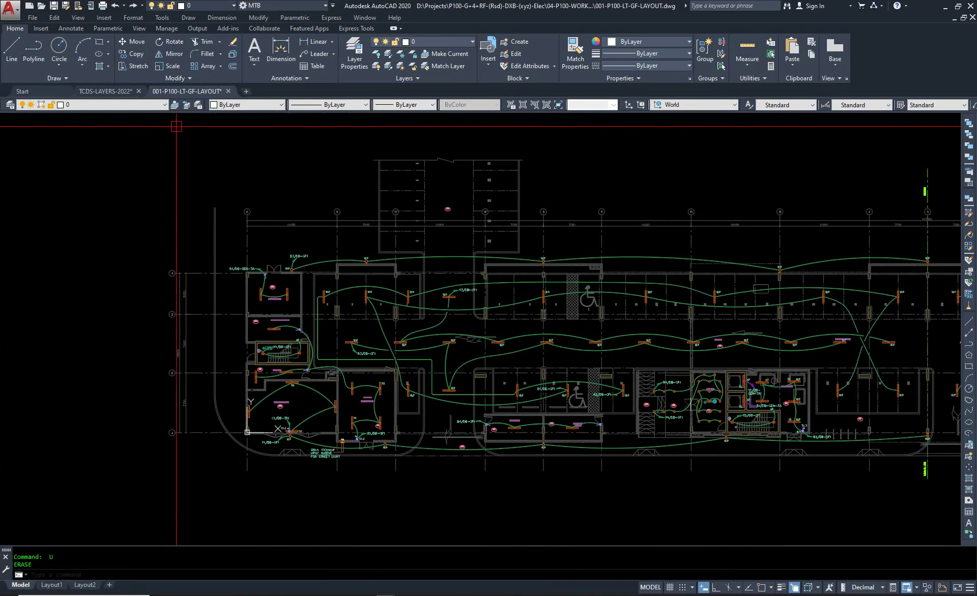
click(382, 205)
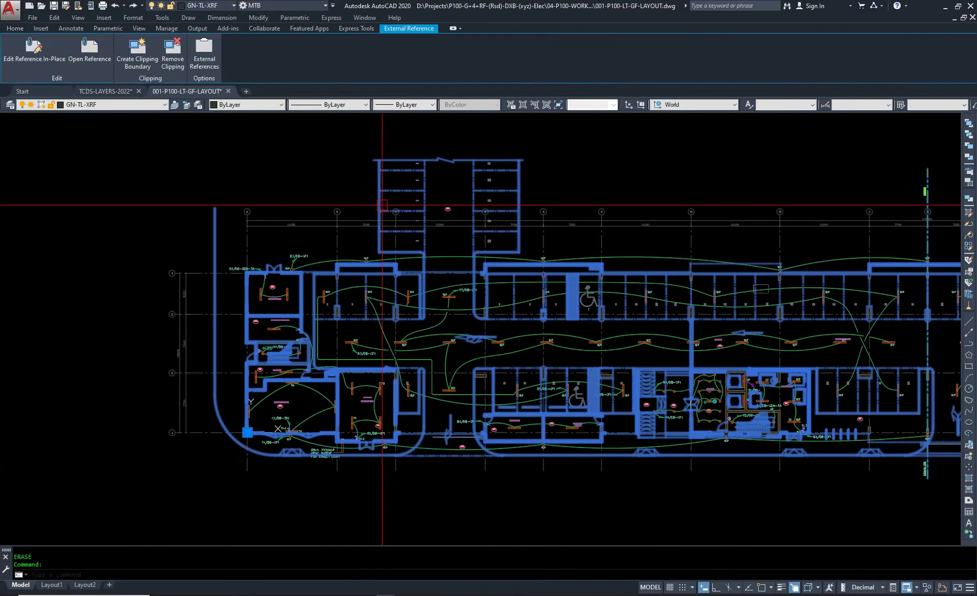
key(Escape)
key(Escape)
text(k)
key(Return)
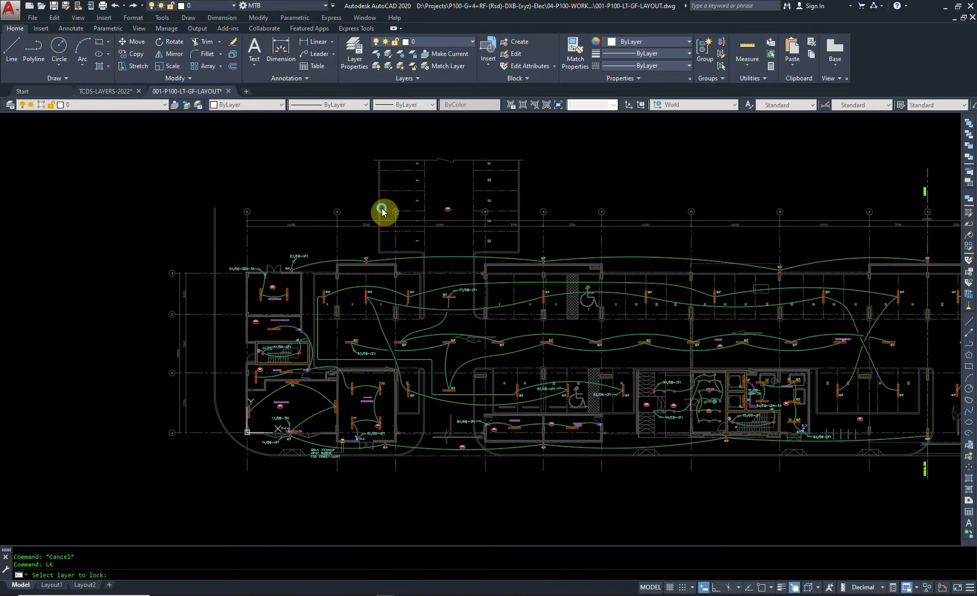
click(382, 212)
Window-select across the plan, then run OOPS to restore the last erased objects.
click(654, 201)
click(436, 306)
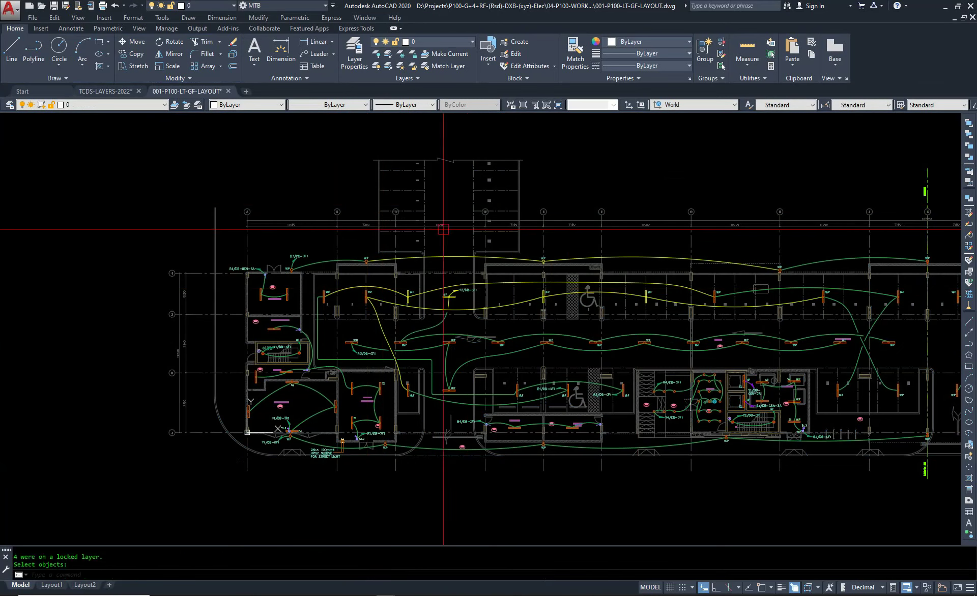
click(549, 198)
click(556, 206)
key(Escape)
text(o)
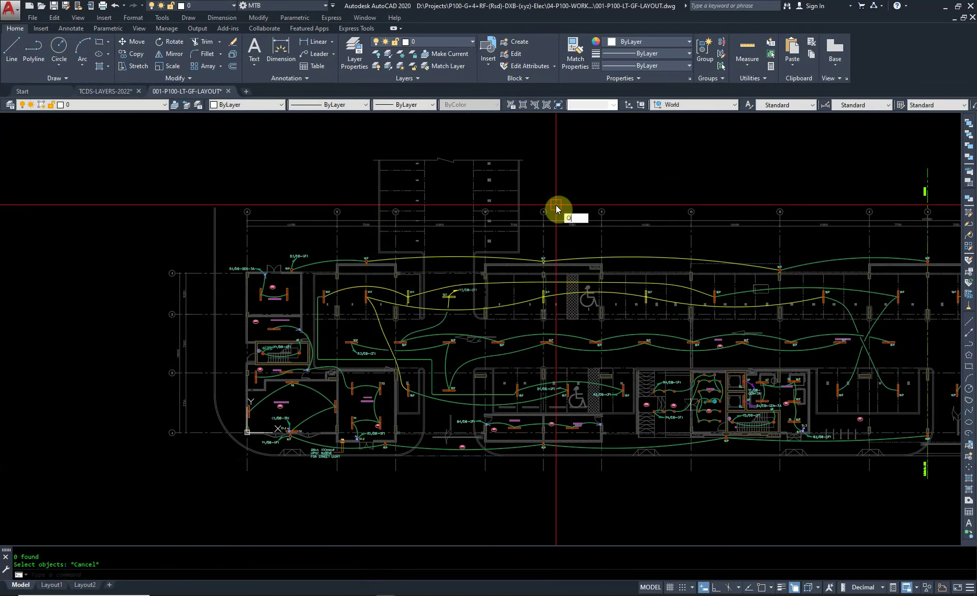
text(ops)
key(Return)
Zoom and pan to bring the lighting legend above the plan into close view.
scroll(284, 284, down, 3)
scroll(375, 284, down, 3)
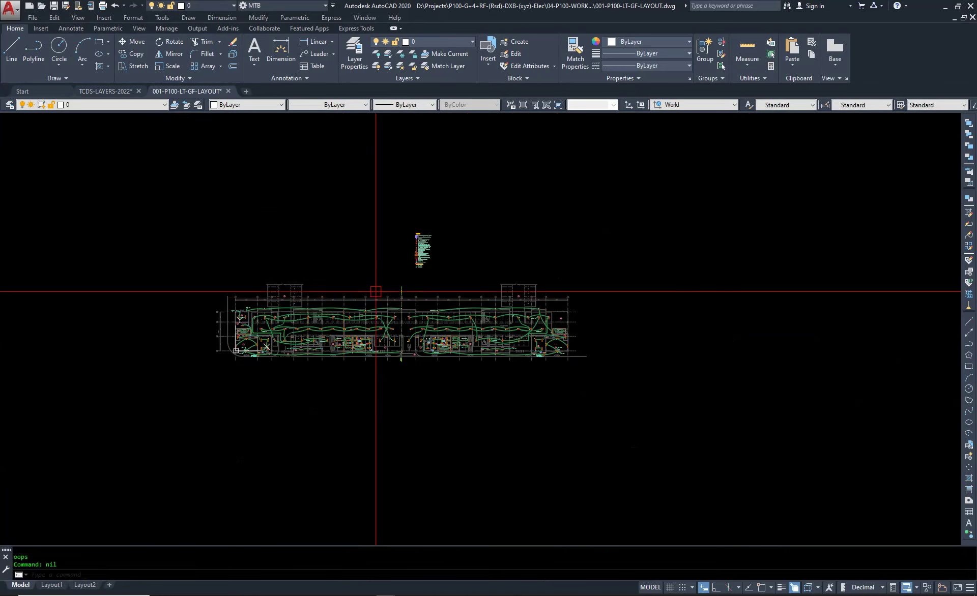
scroll(327, 218, up, 5)
scroll(507, 441, up, 3)
scroll(429, 338, up, 5)
scroll(438, 338, down, 6)
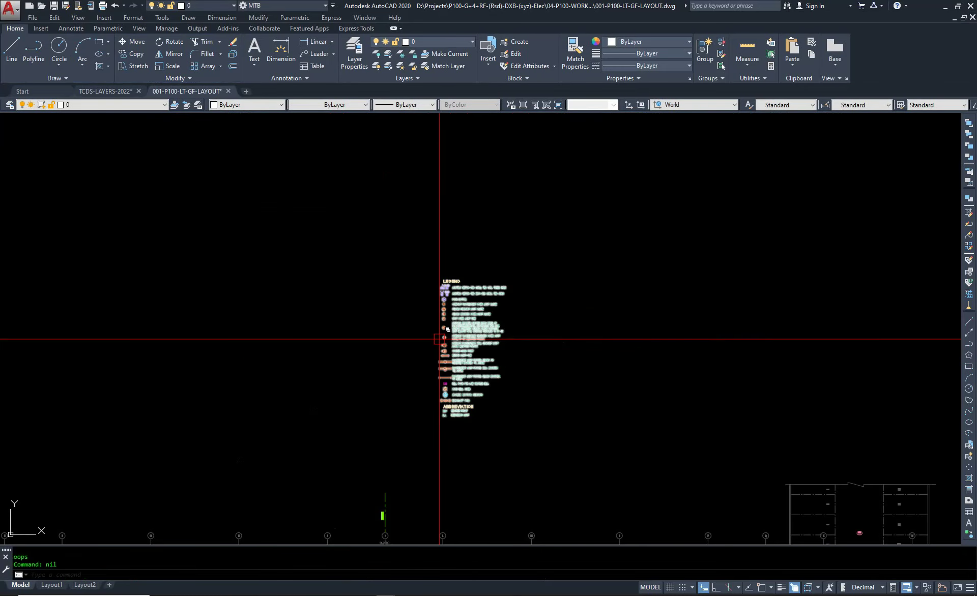
scroll(477, 329, down, 4)
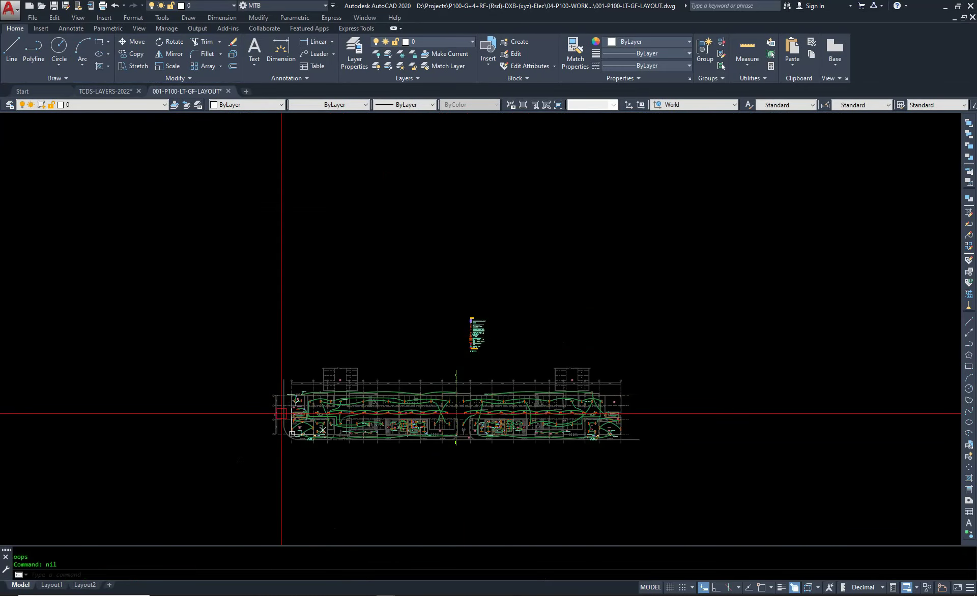
scroll(231, 458, up, 4)
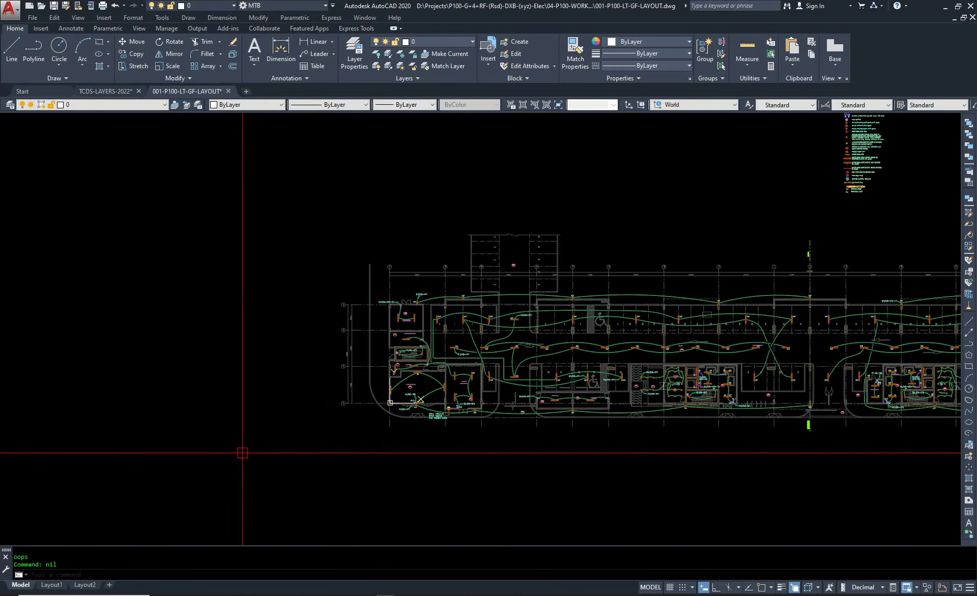
middle_drag(755, 401, 211, 391)
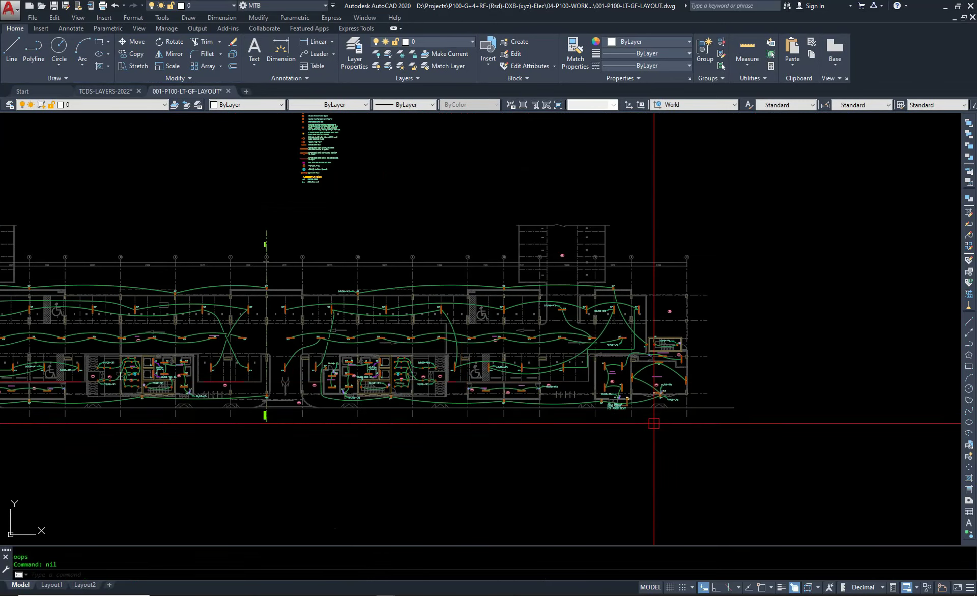
middle_drag(307, 193, 369, 275)
scroll(369, 276, up, 4)
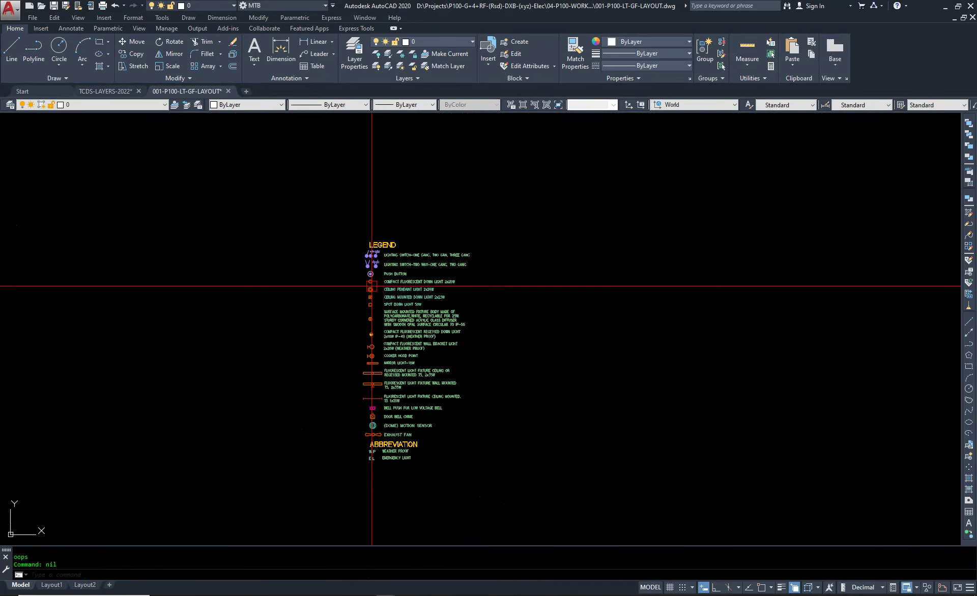
Select the lighting legend block from among the overlapping objects.
click(412, 287)
key(Escape)
text(XZ)
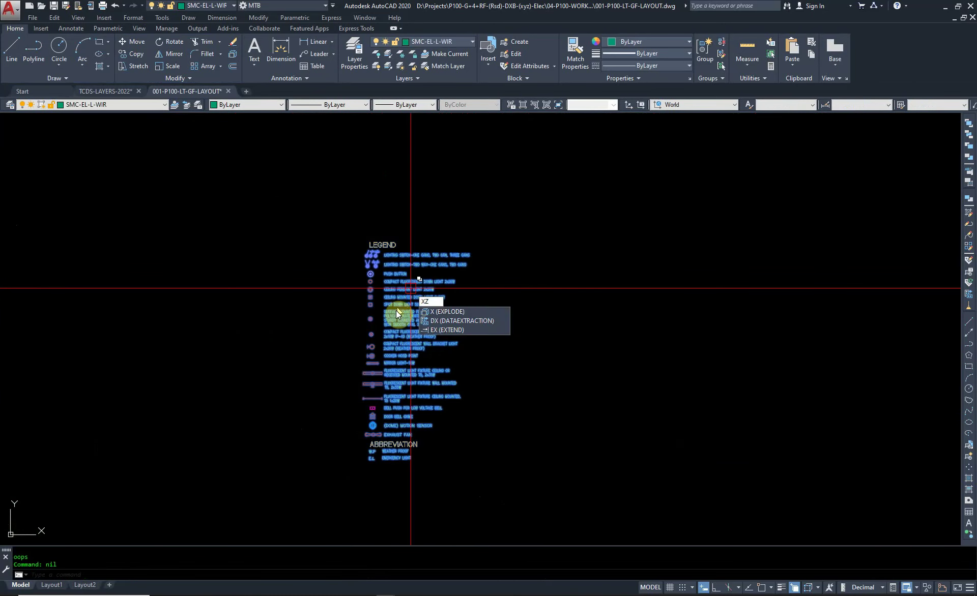
key(Escape)
click(396, 310)
click(392, 322)
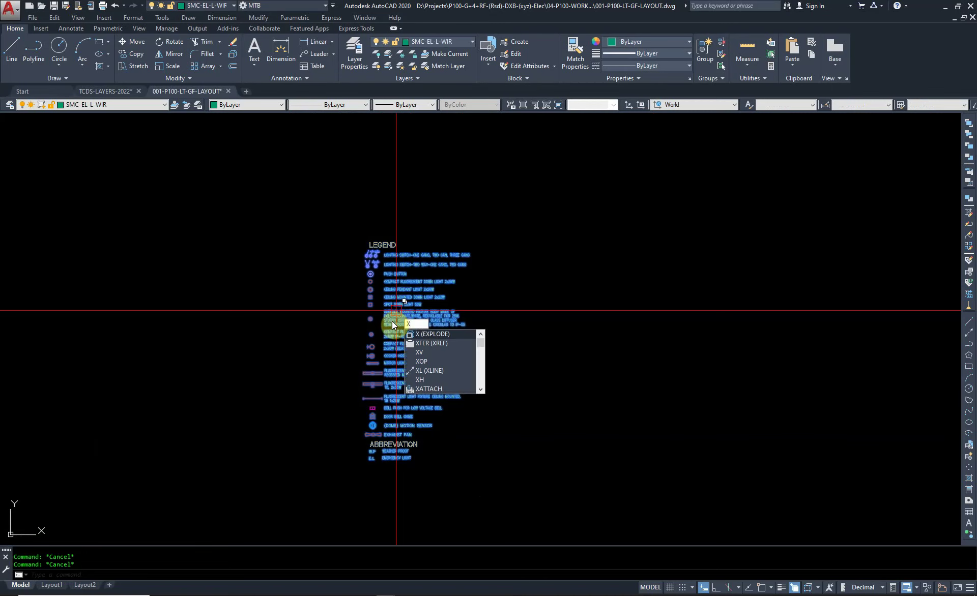
click(414, 323)
Explode the selected lighting legend block with X.
text(x)
key(Return)
scroll(414, 389, down, 3)
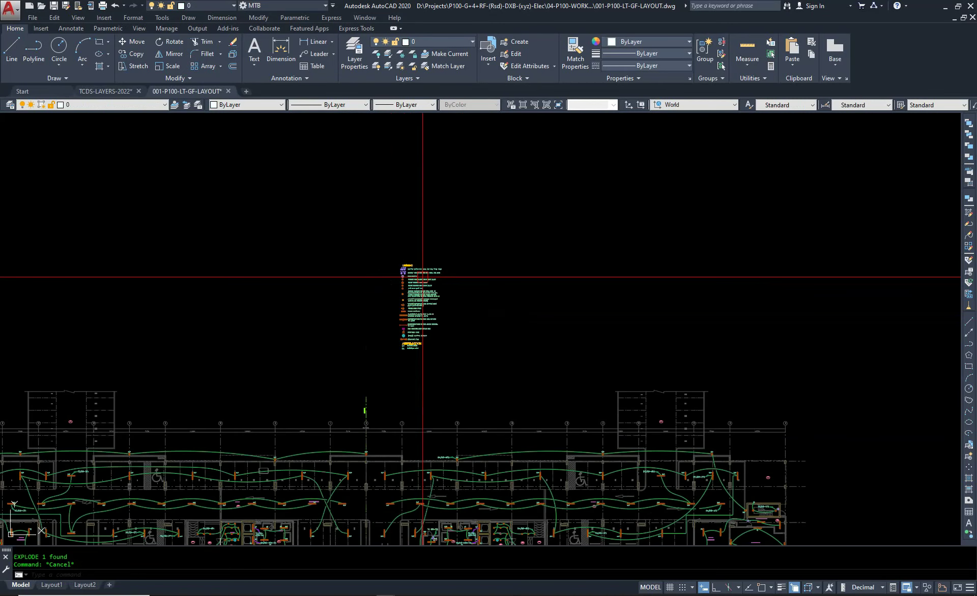
key(Escape)
scroll(421, 299, up, 1)
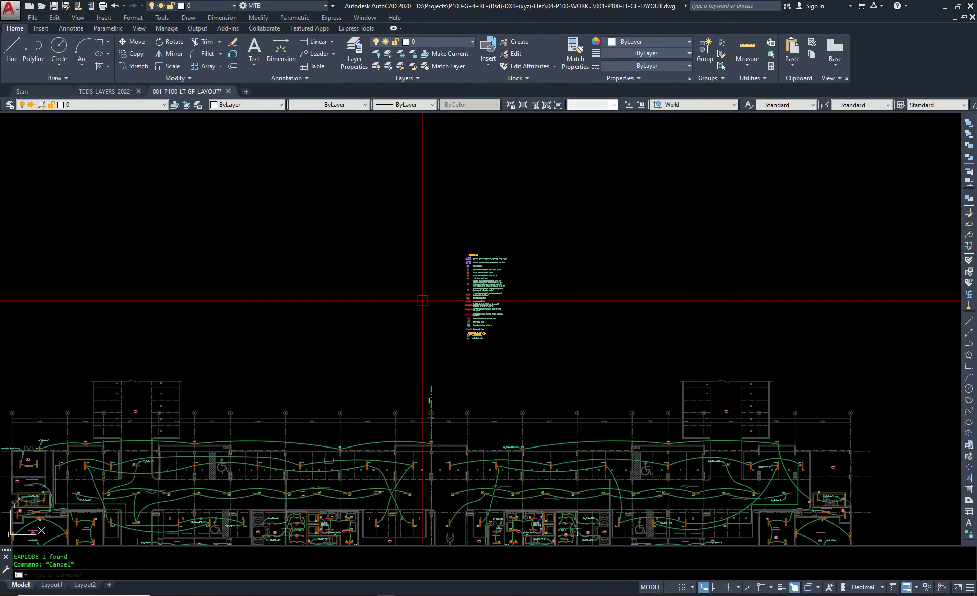
scroll(455, 273, up, 1)
Run MOVE (M) and window-select the exploded legend to place beside the other legend.
text(m)
key(Return)
click(441, 164)
click(534, 405)
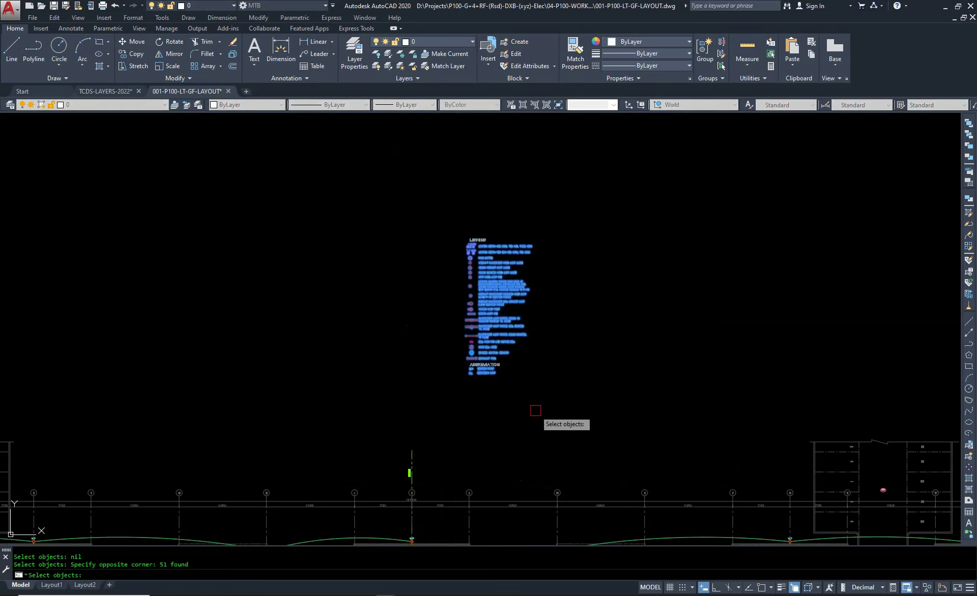
key(Return)
key(Escape)
scroll(713, 254, up, 5)
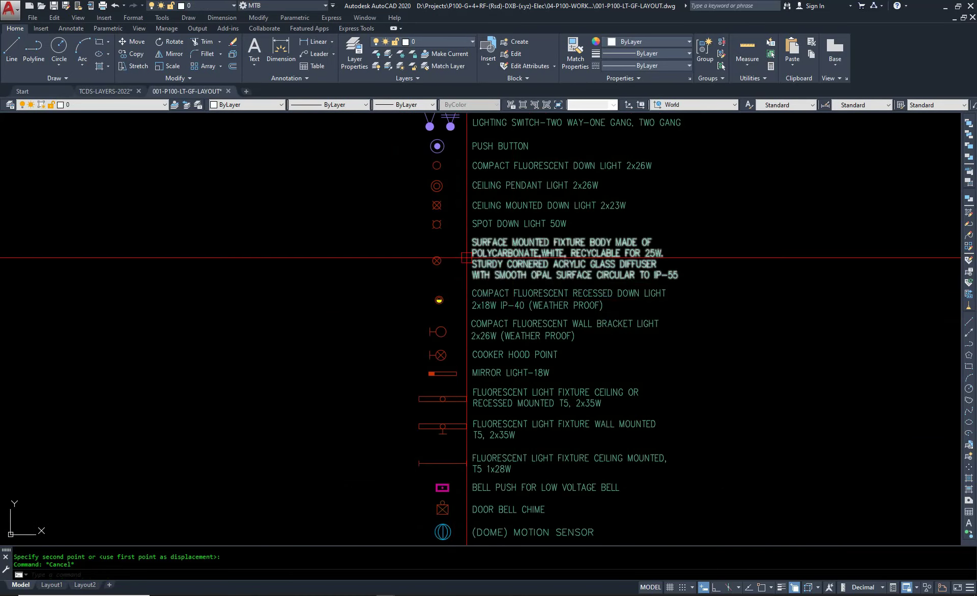
click(463, 256)
key(Escape)
Click the fluorescent, pendant, ceiling-mounted and spot down light symbols to confirm they are separate objects.
scroll(463, 273, down, 2)
scroll(538, 387, up, 3)
scroll(497, 288, down, 2)
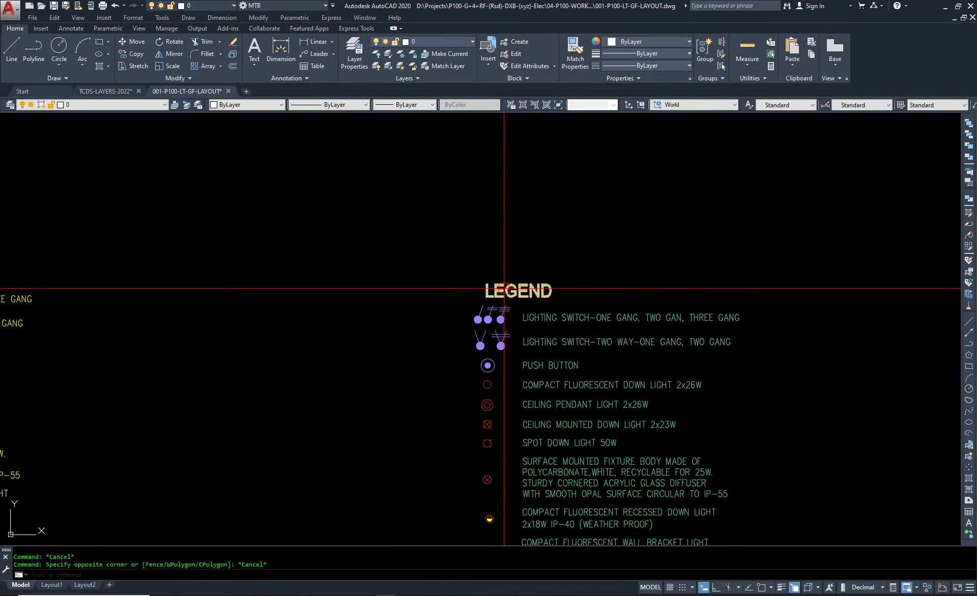
scroll(508, 376, up, 1)
middle_drag(508, 376, 464, 333)
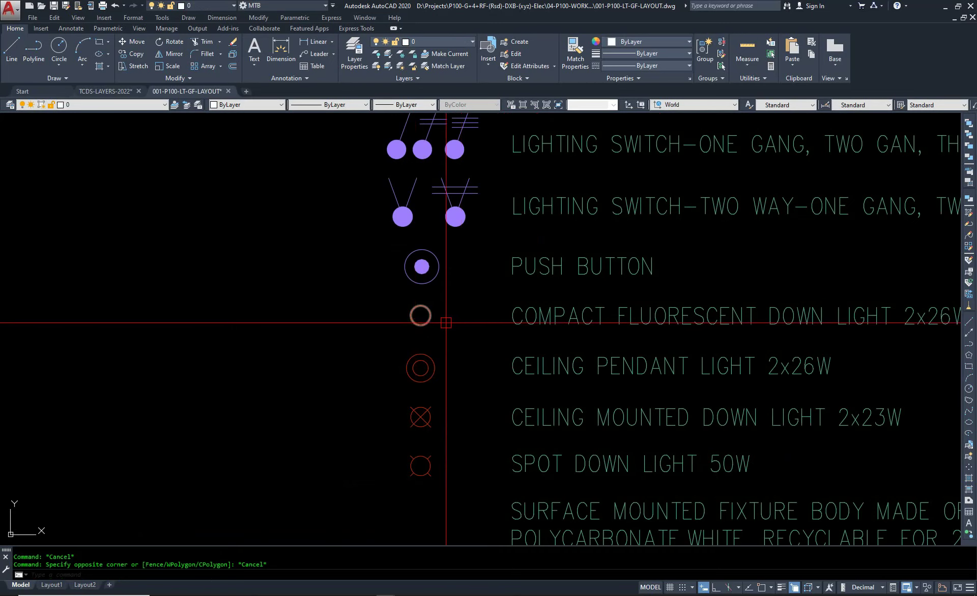
click(420, 324)
scroll(371, 344, down, 2)
key(Escape)
click(400, 353)
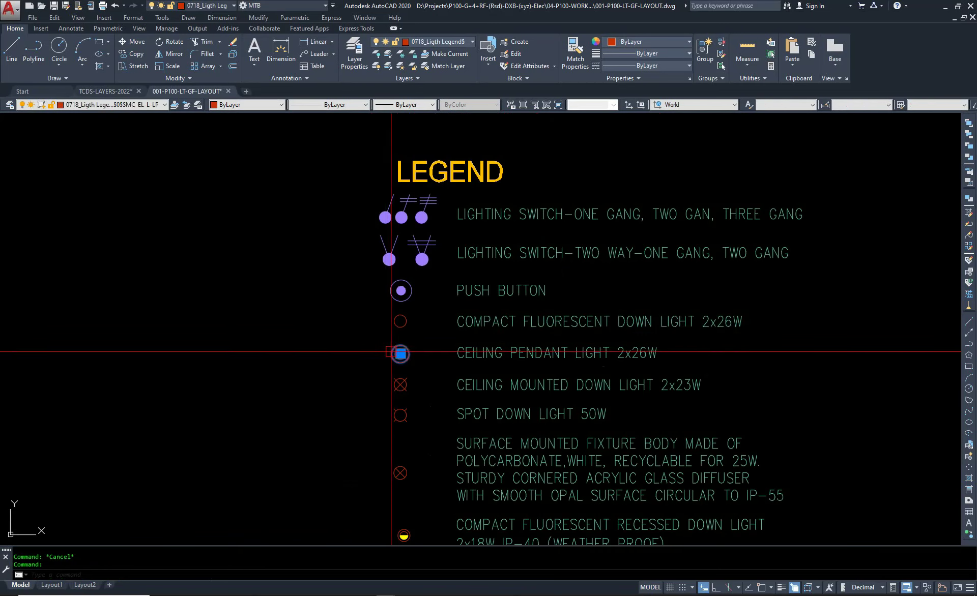
key(Escape)
click(400, 385)
click(401, 414)
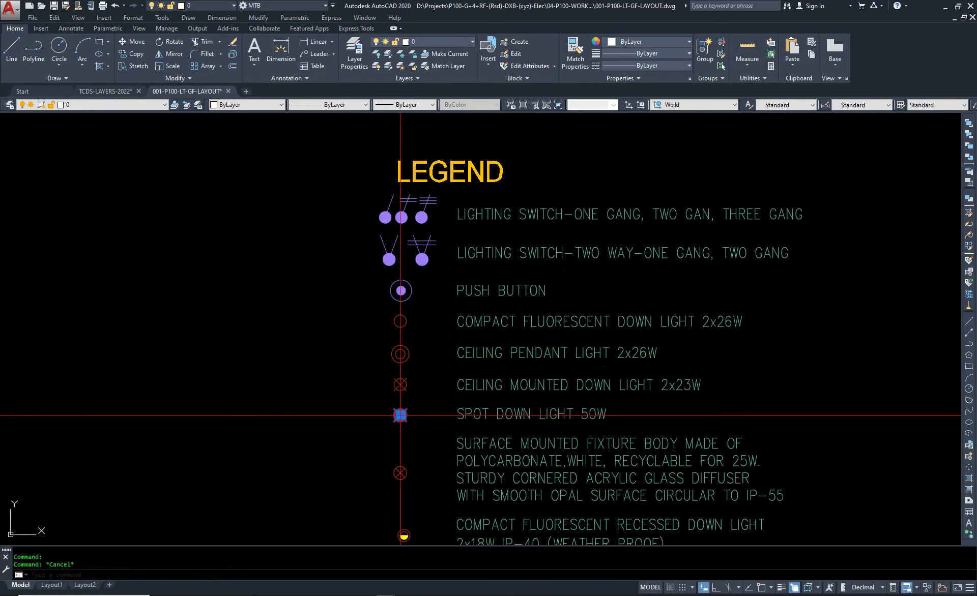
middle_drag(402, 415, 406, 291)
key(Escape)
Adjust the view to show the two lighting legends side by side.
scroll(409, 320, down, 5)
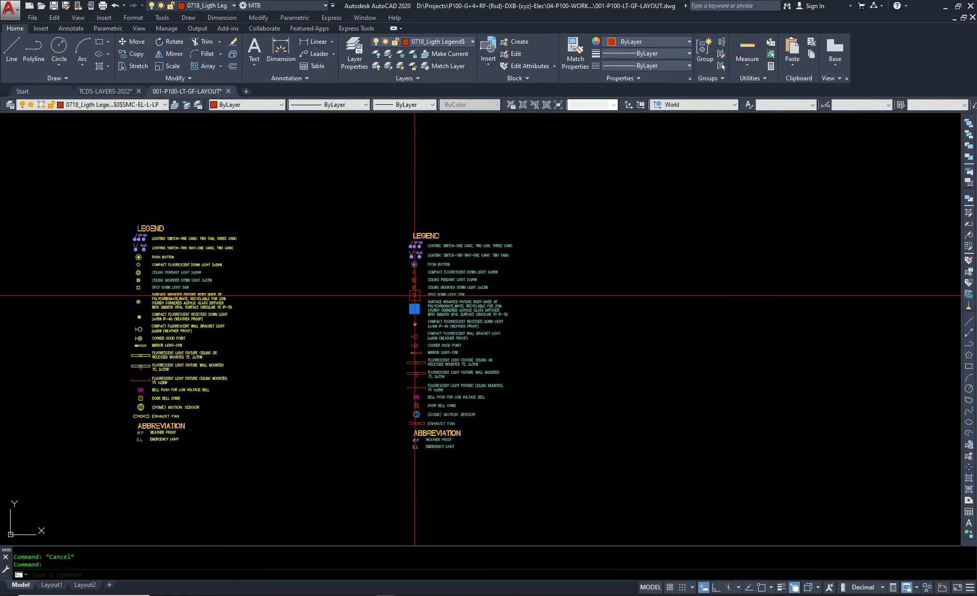
scroll(415, 310, up, 2)
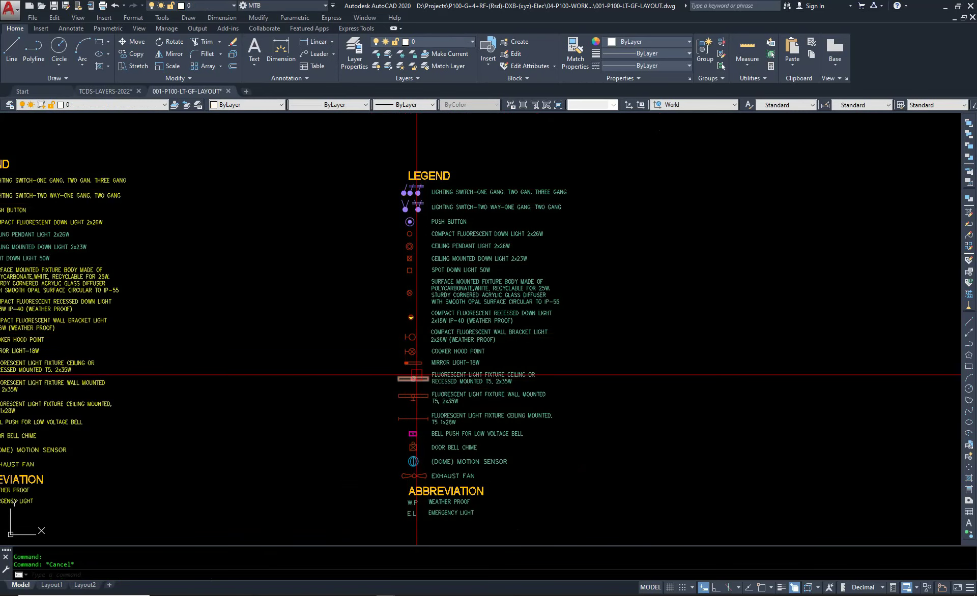
scroll(397, 275, up, 5)
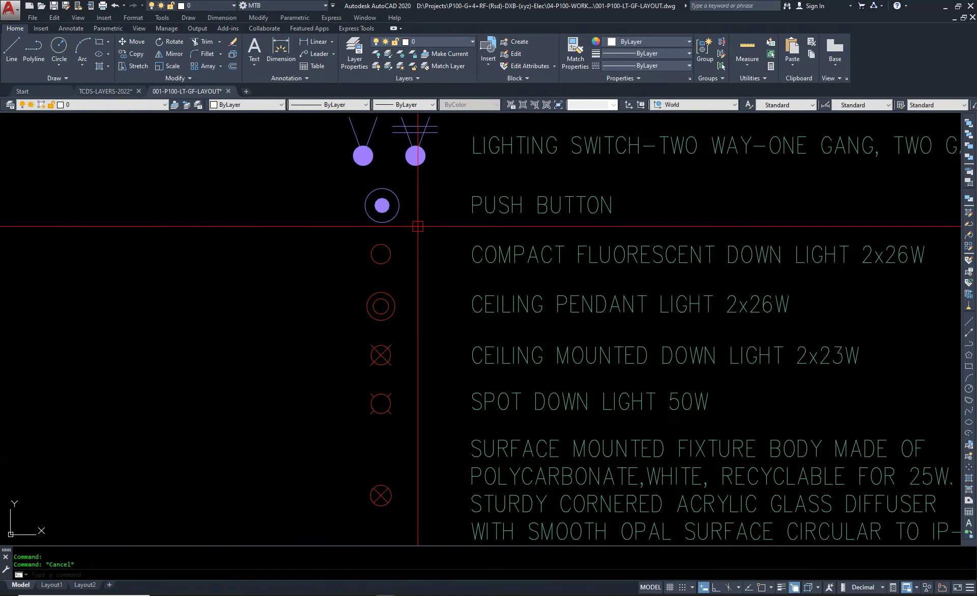
scroll(398, 275, down, 2)
scroll(387, 266, down, 2)
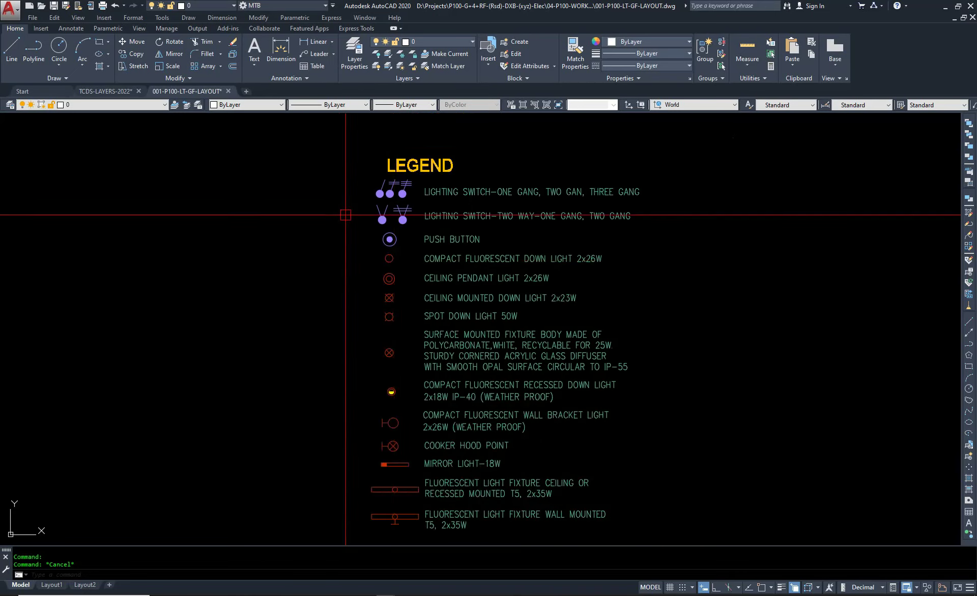
middle_drag(387, 153, 387, 275)
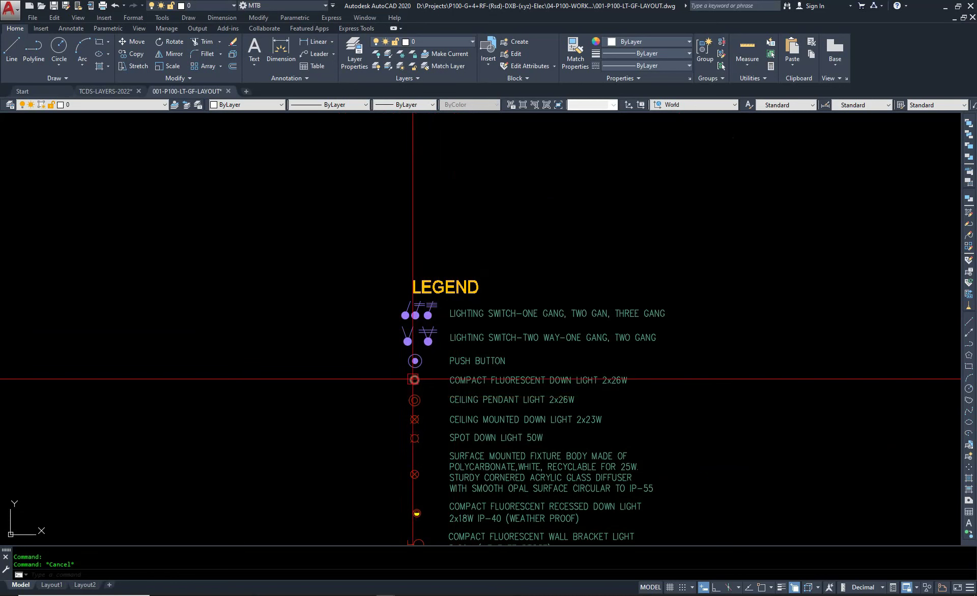
scroll(413, 379, up, 2)
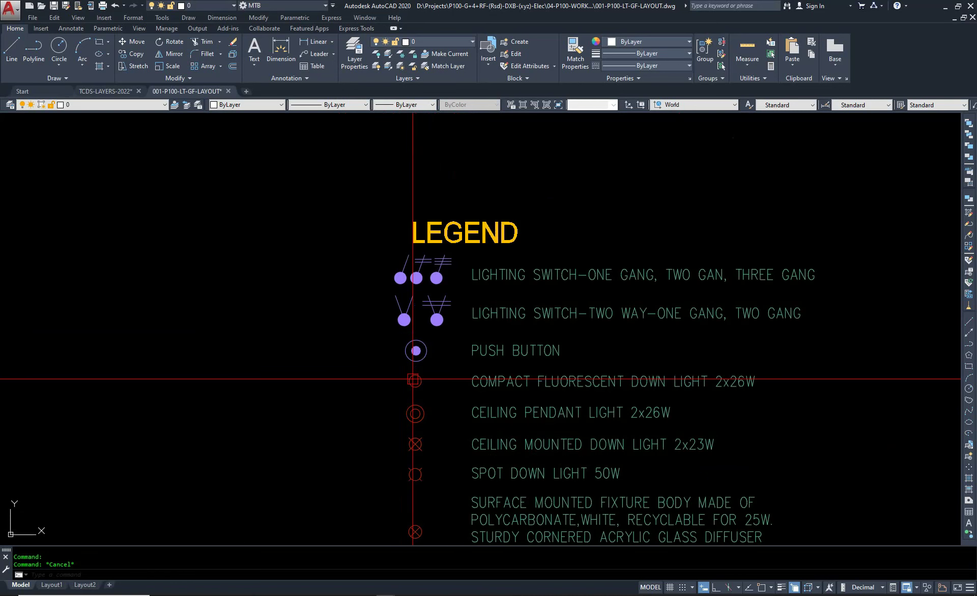
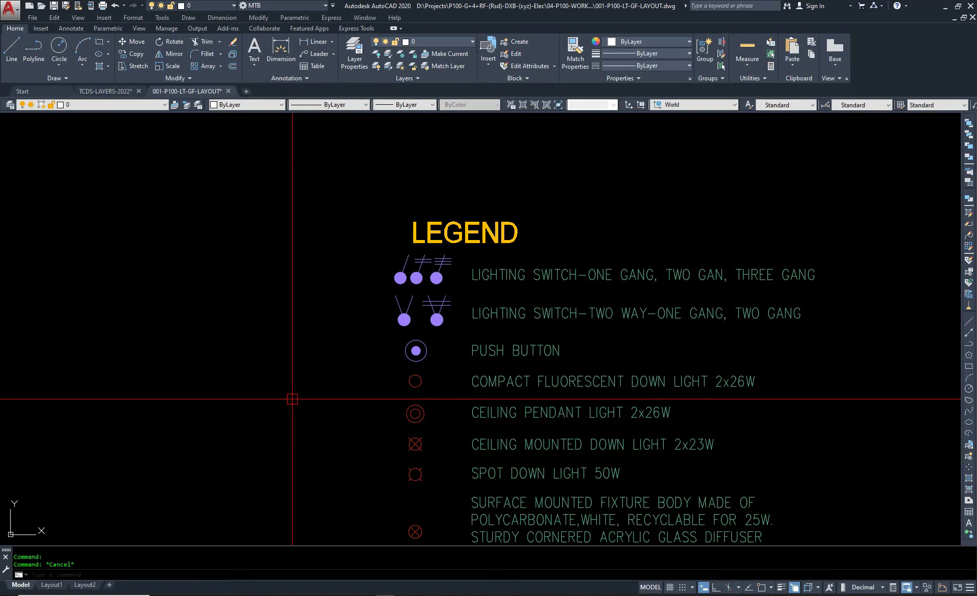
Switch to the TCDS-LAYERS-2022 drawing and centre its ELEC-LIGHTING layer table.
scroll(277, 249, down, 3)
middle_drag(276, 249, 337, 265)
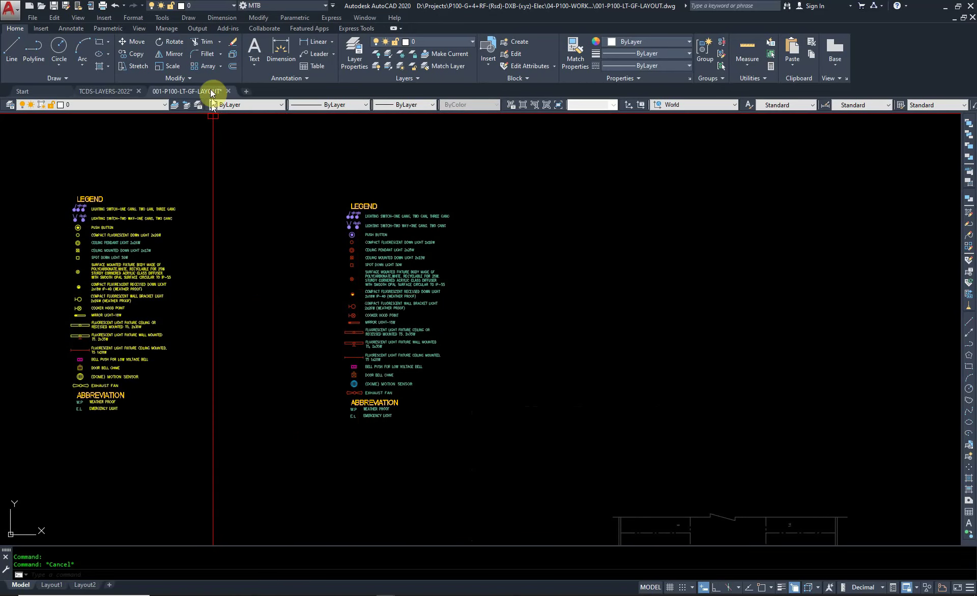
click(118, 92)
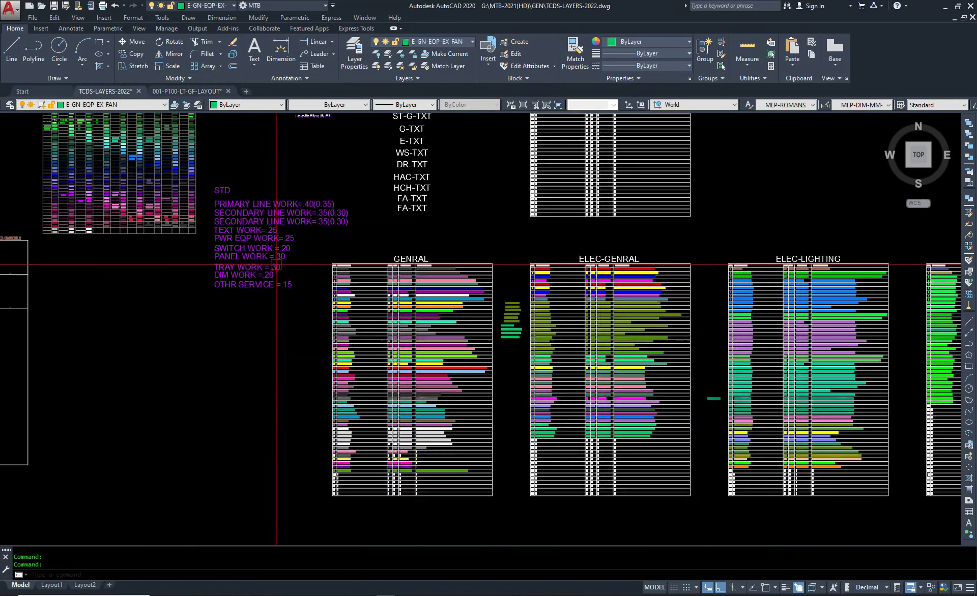
scroll(276, 266, down, 5)
scroll(415, 279, up, 4)
scroll(460, 257, up, 3)
scroll(588, 311, up, 2)
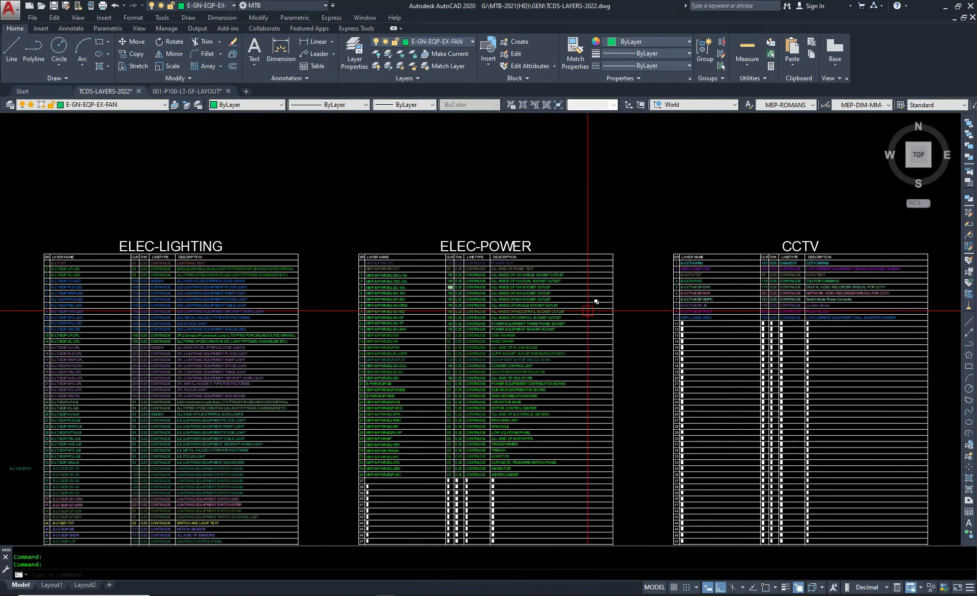
middle_drag(288, 354, 504, 357)
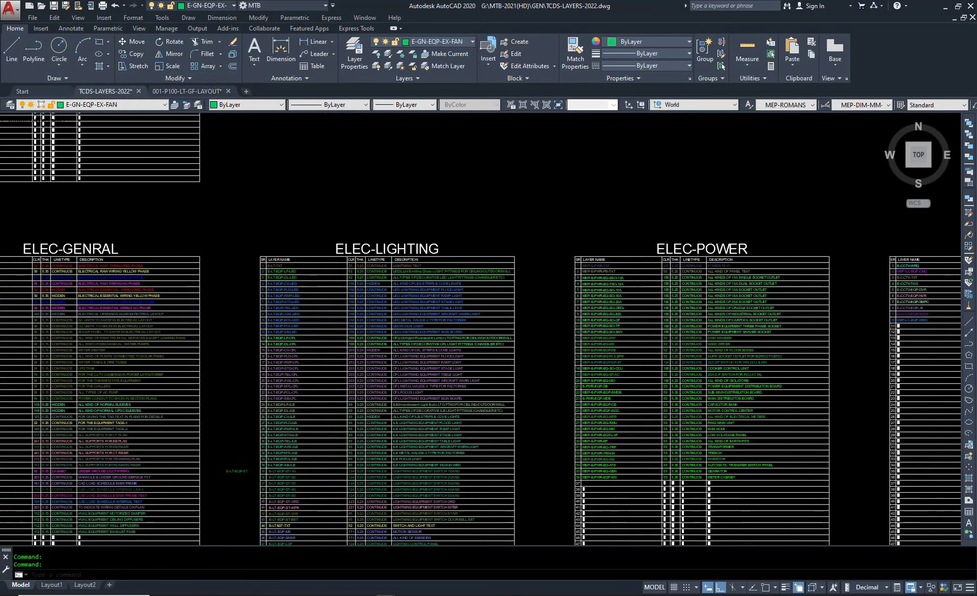
scroll(305, 305, up, 1)
scroll(391, 266, up, 3)
scroll(391, 267, up, 3)
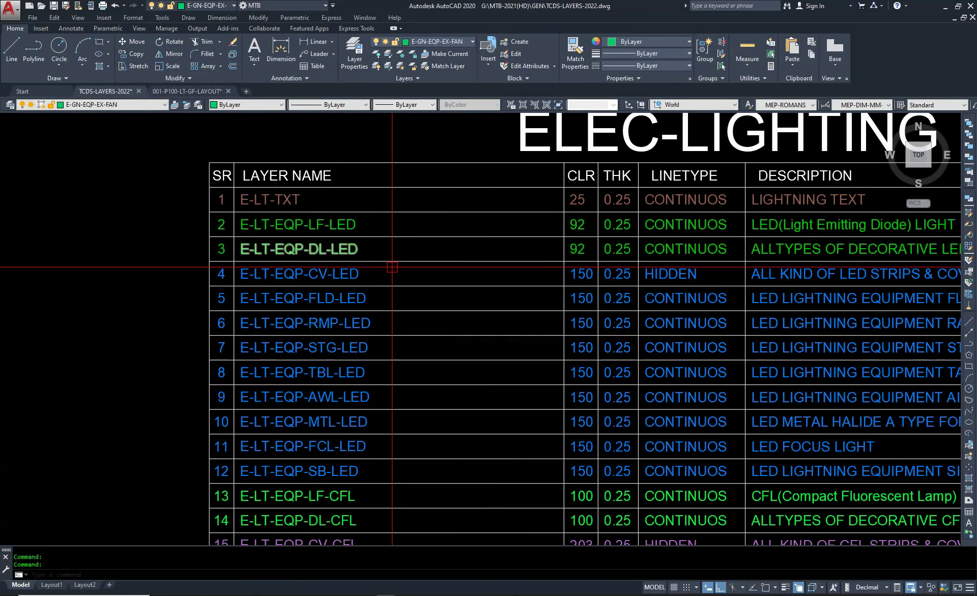
Pan the table to show the LED and CFL layer names and their descriptions.
middle_drag(519, 339, 292, 375)
middle_drag(655, 321, 419, 340)
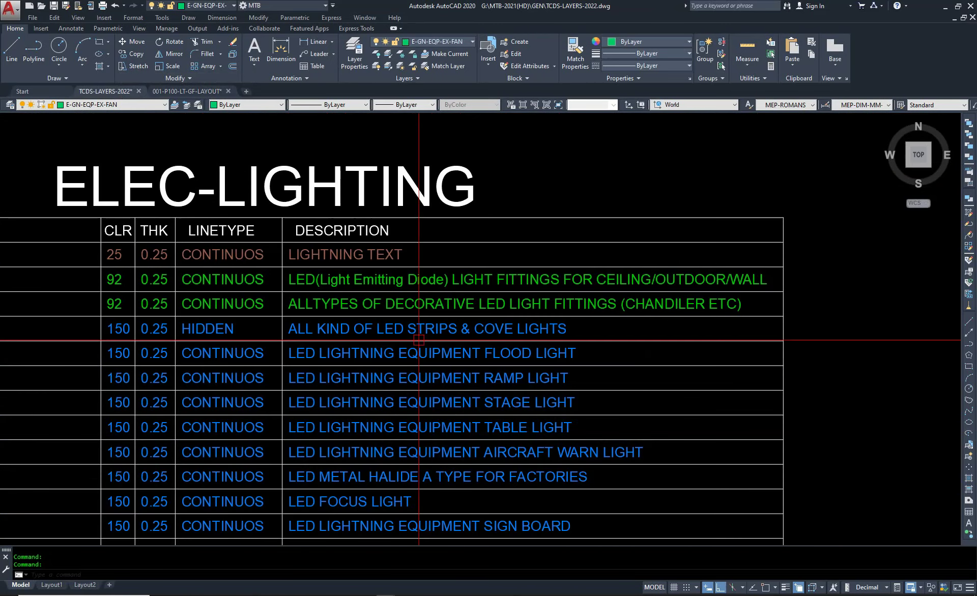
middle_drag(408, 398, 486, 328)
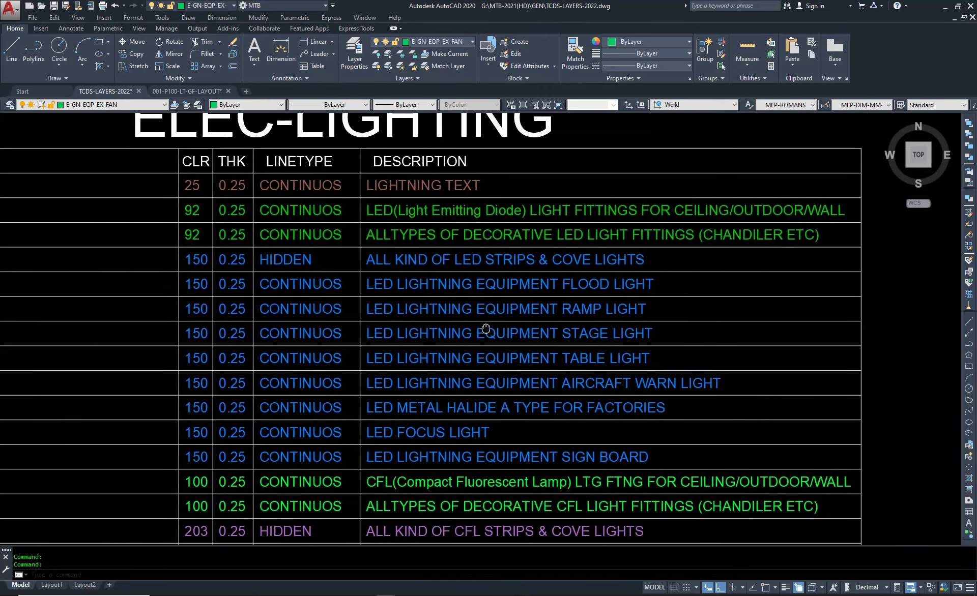
scroll(486, 329, down, 5)
middle_drag(509, 402, 518, 330)
scroll(519, 330, up, 5)
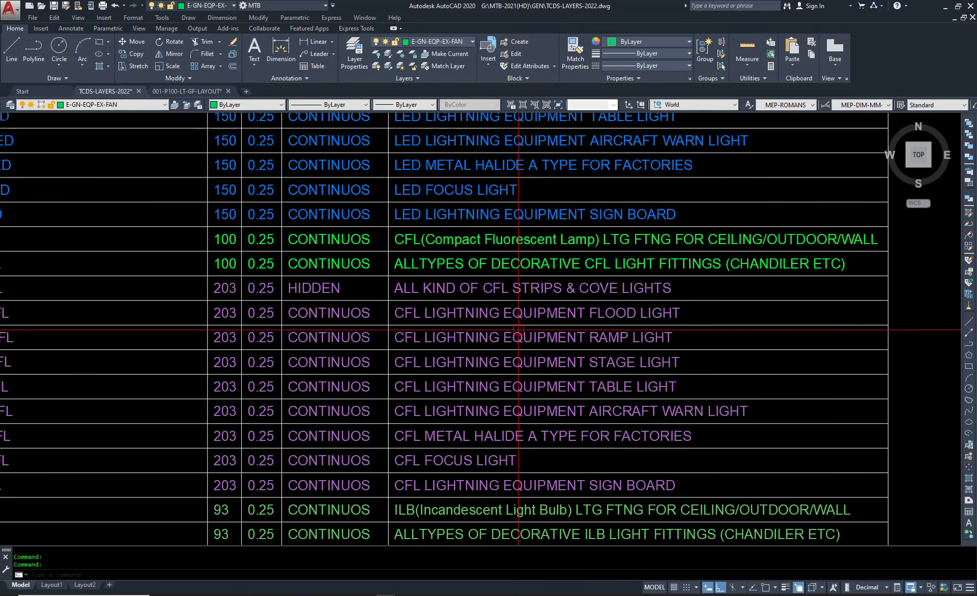
middle_drag(559, 362, 568, 275)
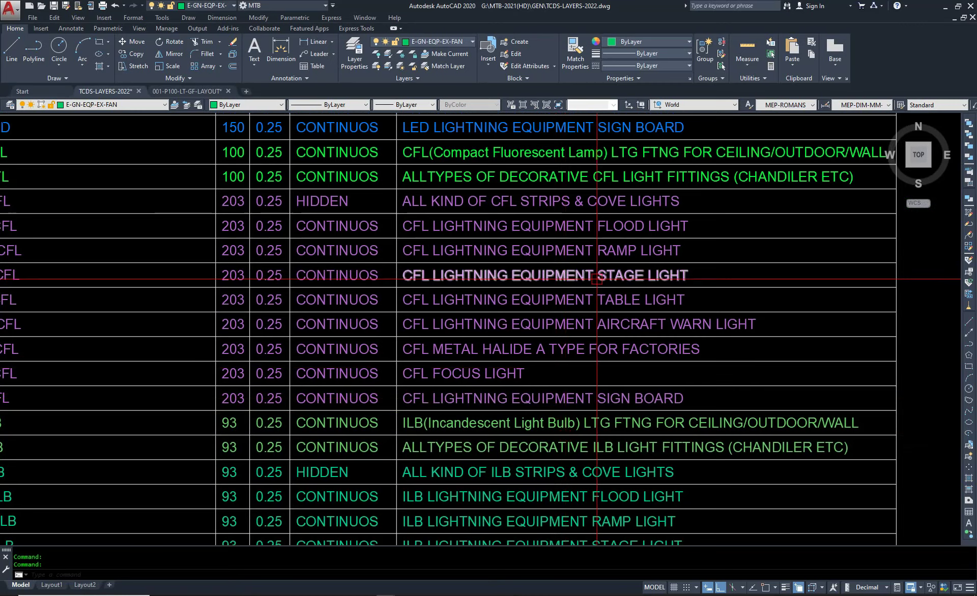
middle_drag(597, 279, 594, 327)
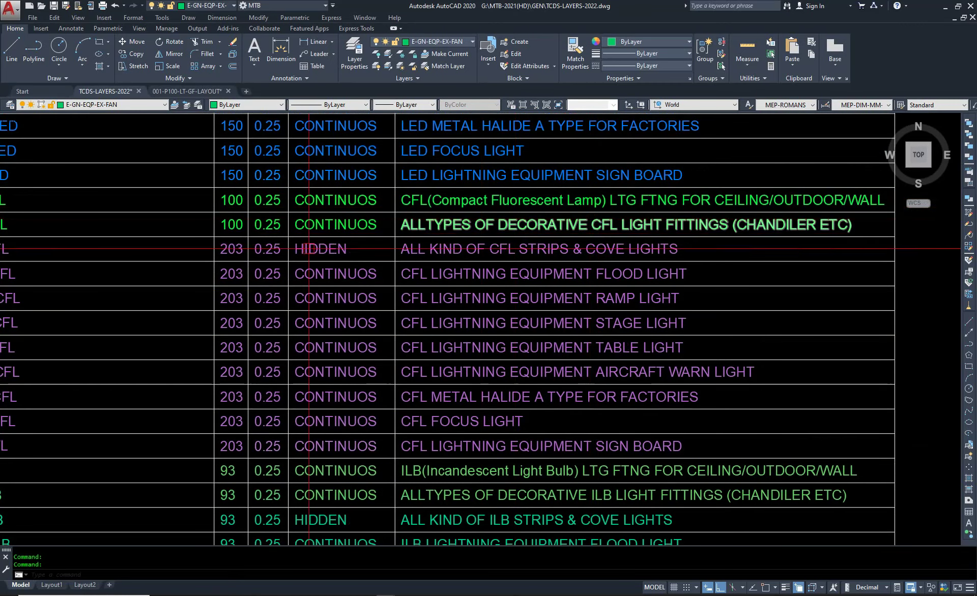
middle_drag(203, 292, 359, 306)
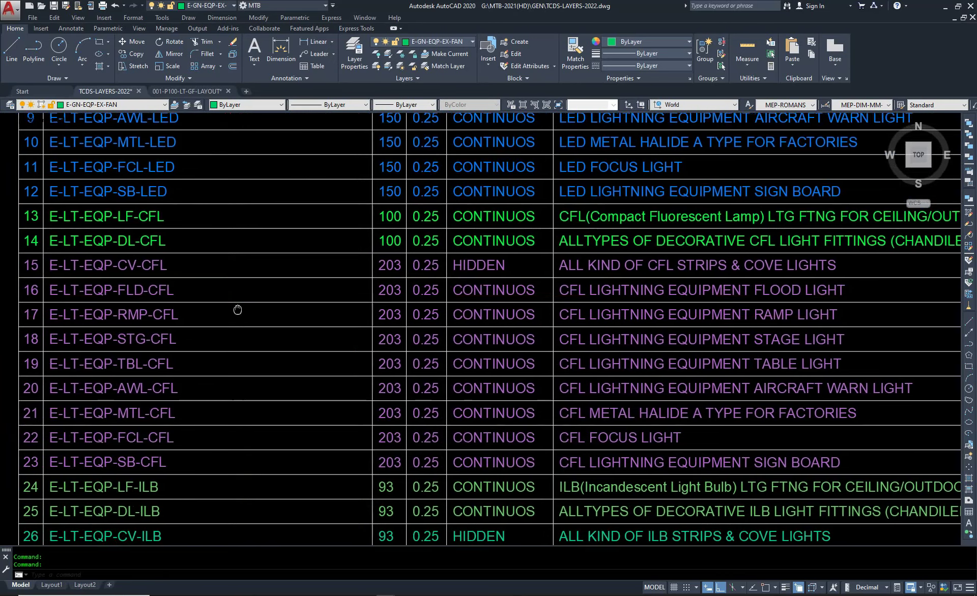
middle_drag(190, 259, 252, 326)
Copy the E-LT-EQP-LF-CFL layer-name text to the clipboard with a base point.
click(214, 292)
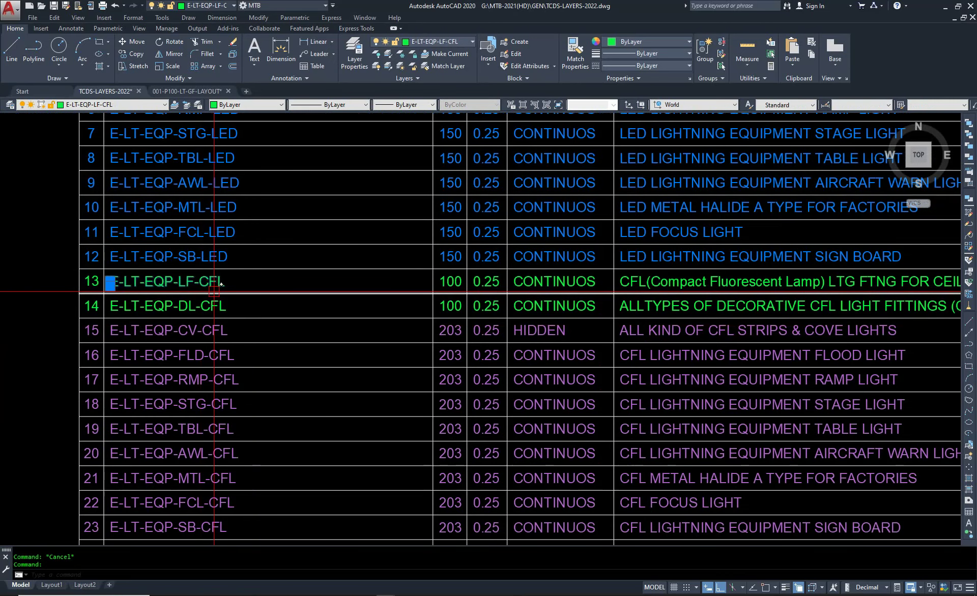
key(Escape)
key(ctrl+shift+c)
click(214, 292)
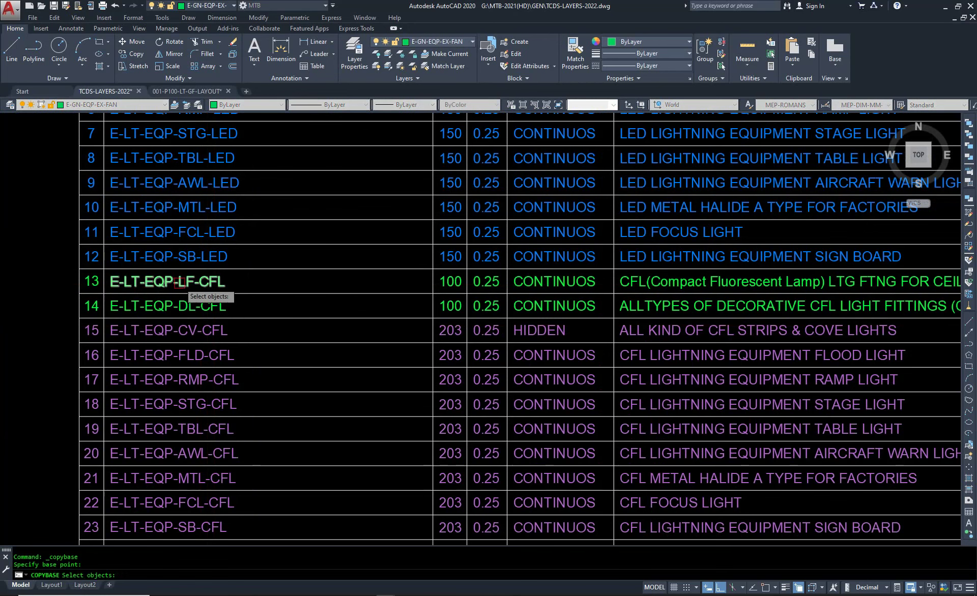
click(195, 283)
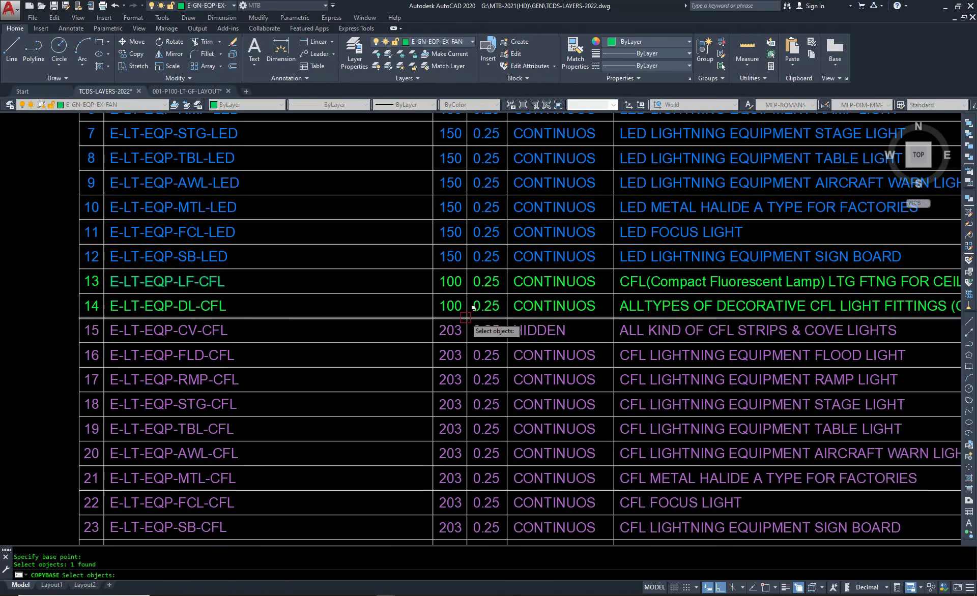
middle_drag(204, 309, 76, 325)
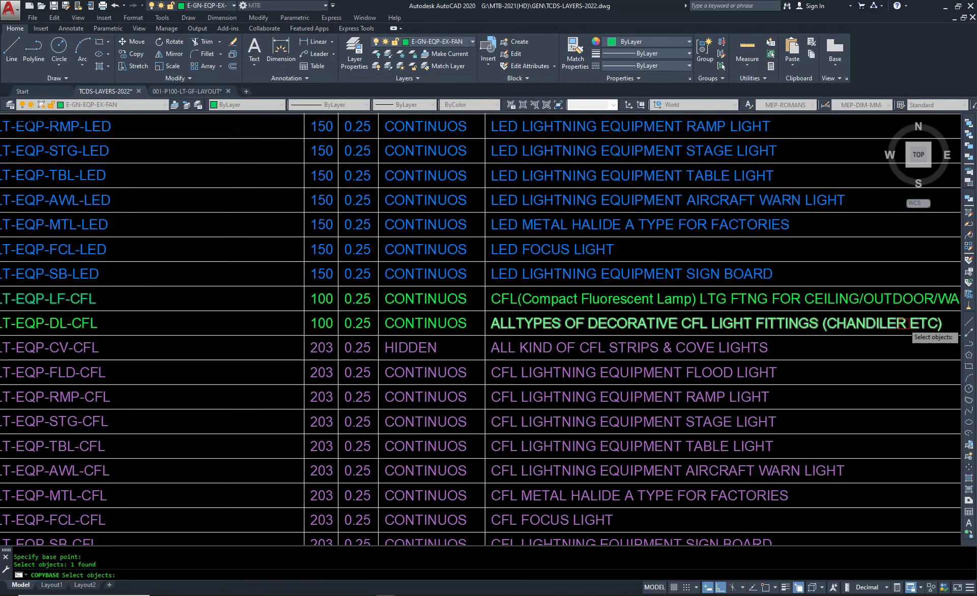
middle_drag(480, 346, 256, 378)
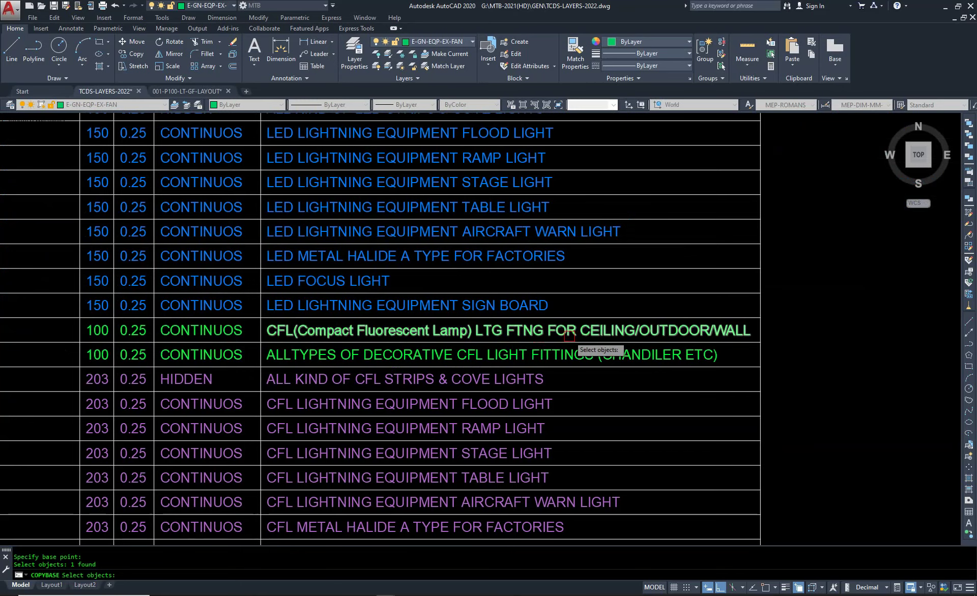
middle_drag(209, 320, 751, 330)
key(Escape)
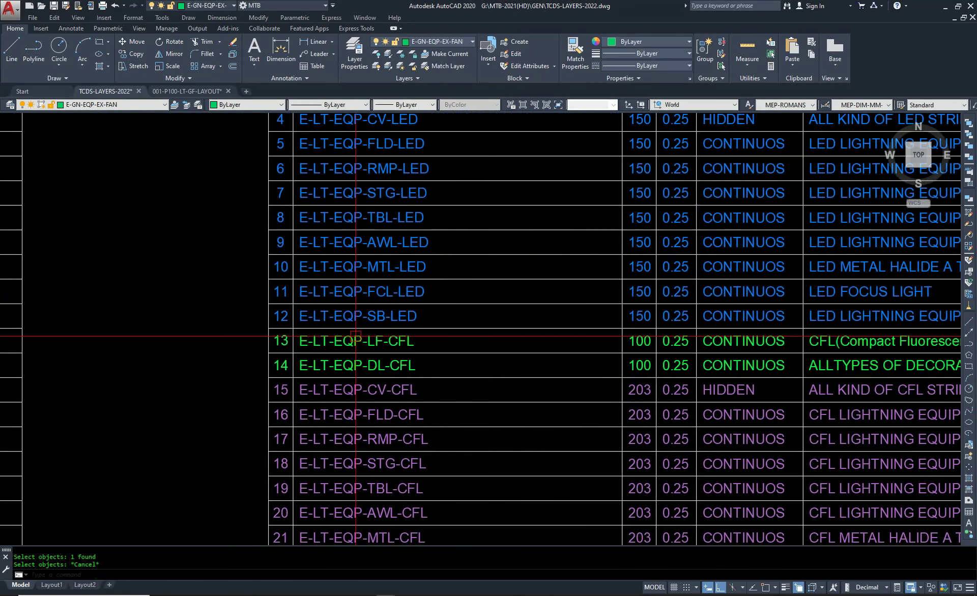
click(356, 336)
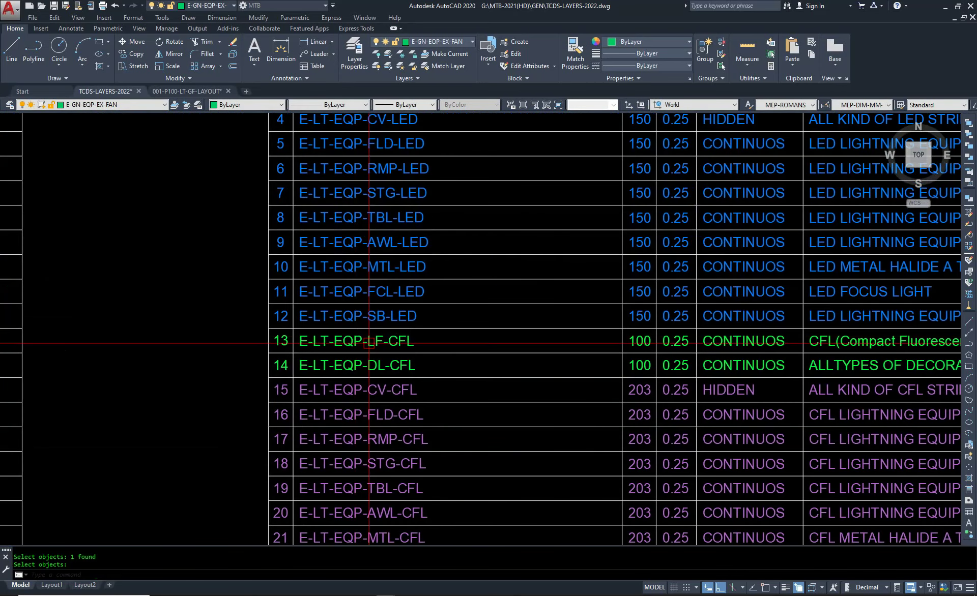
Paste the E-LT-EQP-LF-CFL text beside the legend in the 001-P100-LT-GF-LAYOUT drawing.
click(187, 94)
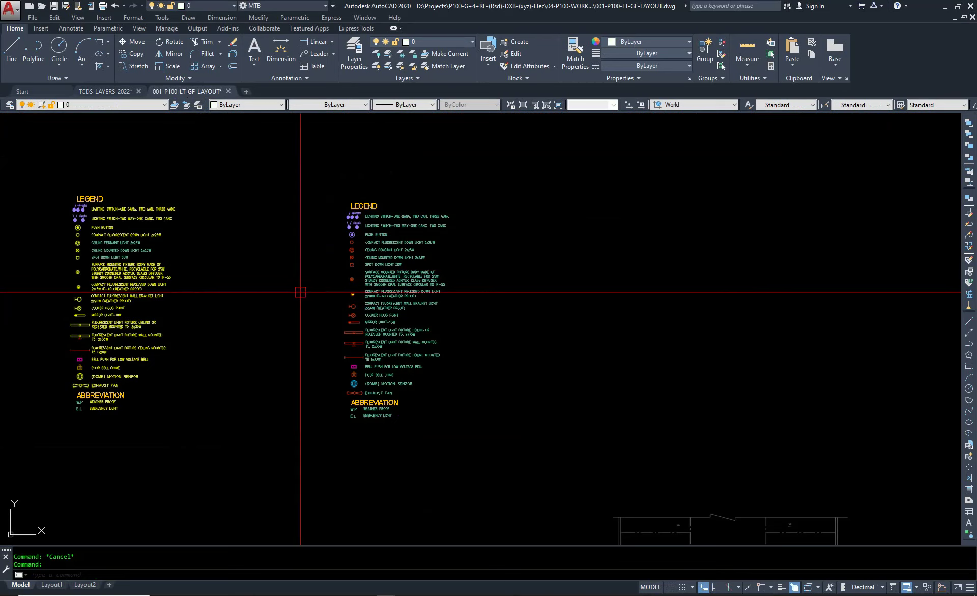
key(ctrl+v)
click(284, 271)
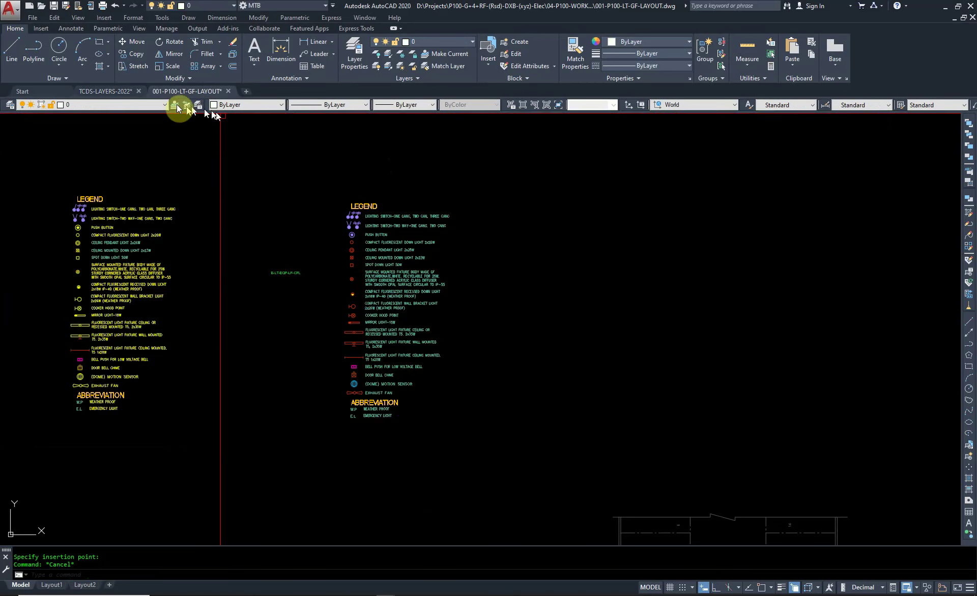
Back in TCDS-LAYERS-2022, locate and copy the E-LT-EQP-ST layer-name text.
click(106, 92)
scroll(510, 324, down, 3)
scroll(509, 325, down, 2)
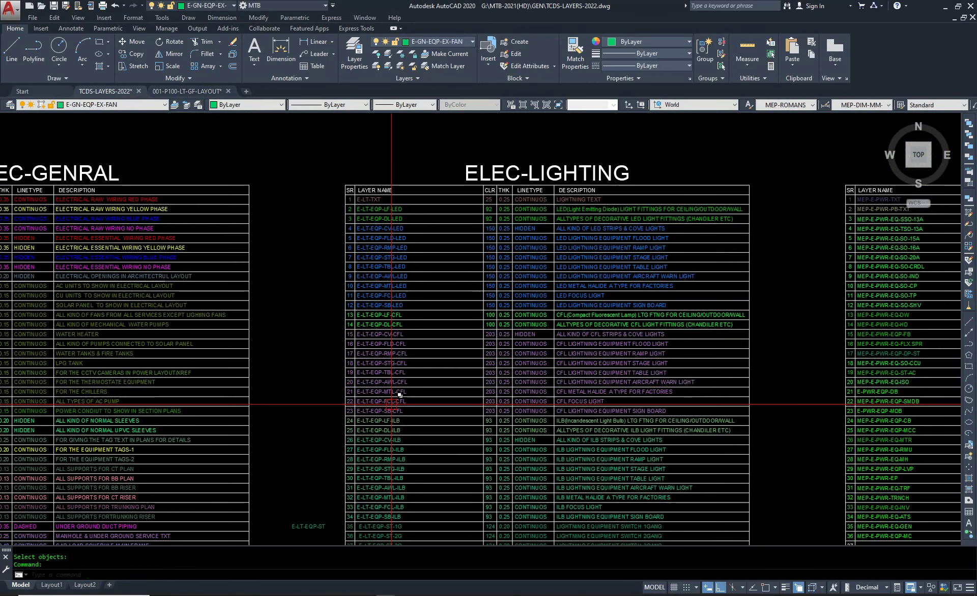
scroll(470, 492, up, 4)
scroll(471, 492, down, 1)
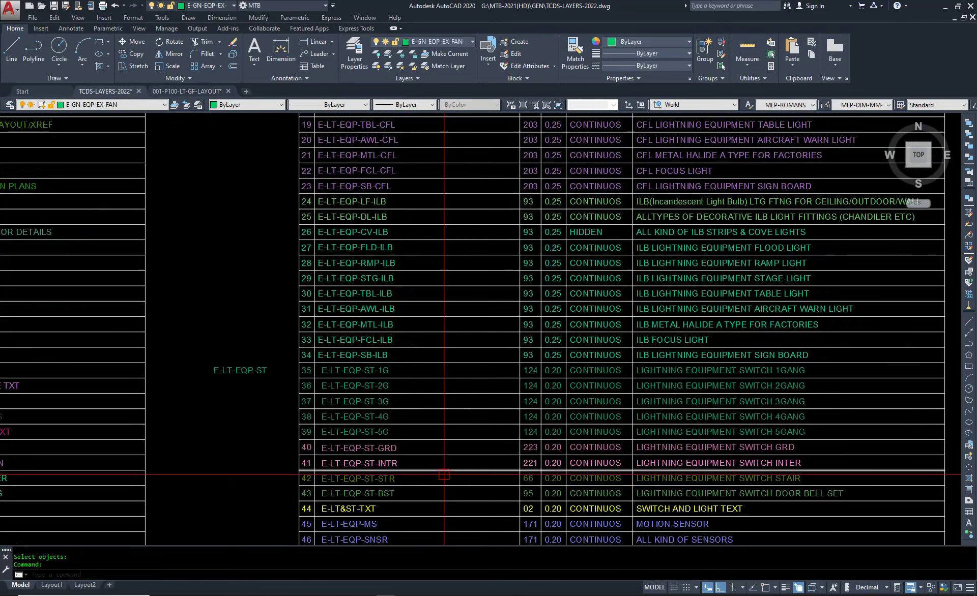
scroll(247, 380, up, 3)
scroll(246, 379, up, 3)
click(244, 356)
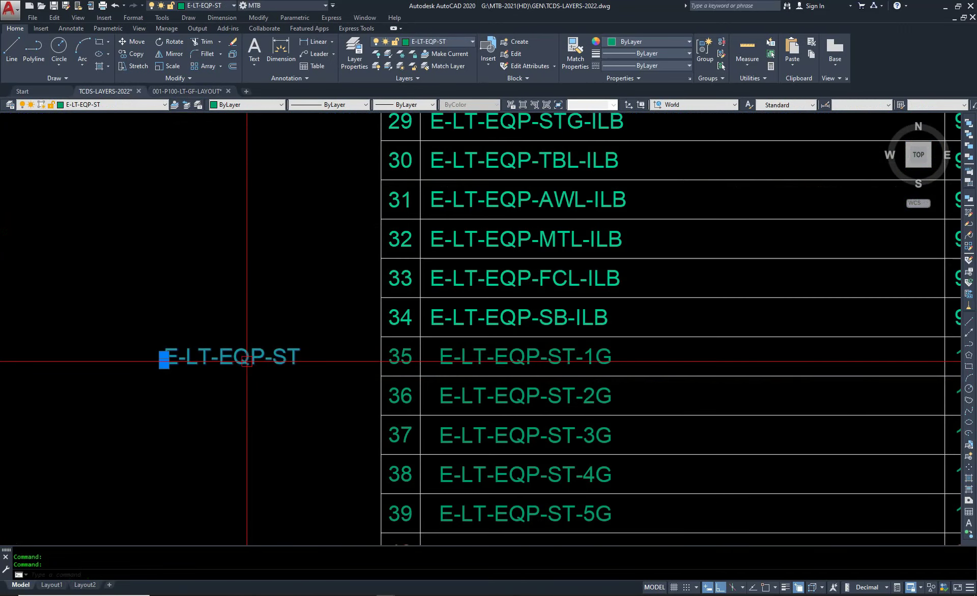
scroll(257, 363, down, 5)
key(Escape)
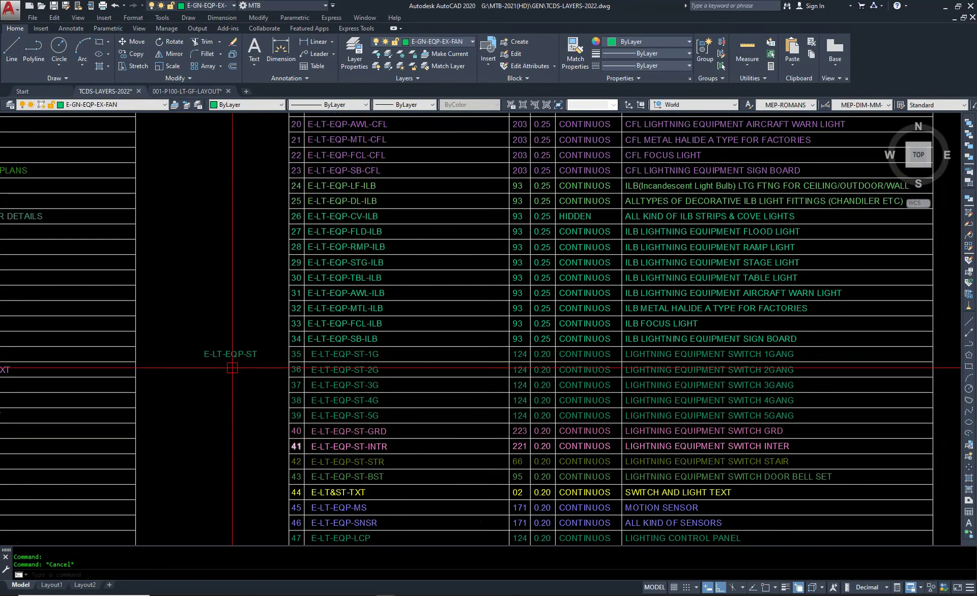
scroll(339, 379, up, 2)
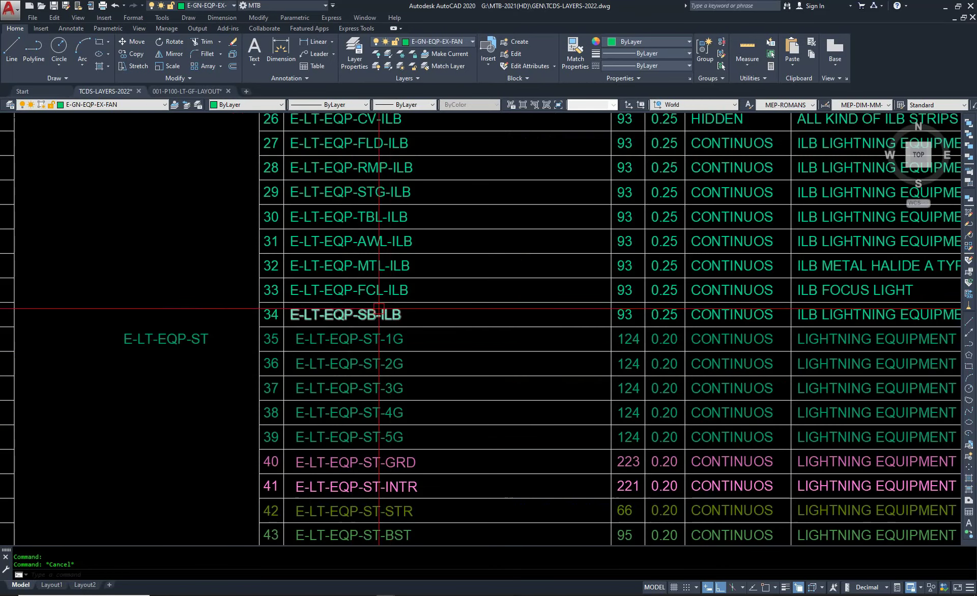
middle_drag(520, 413, 436, 413)
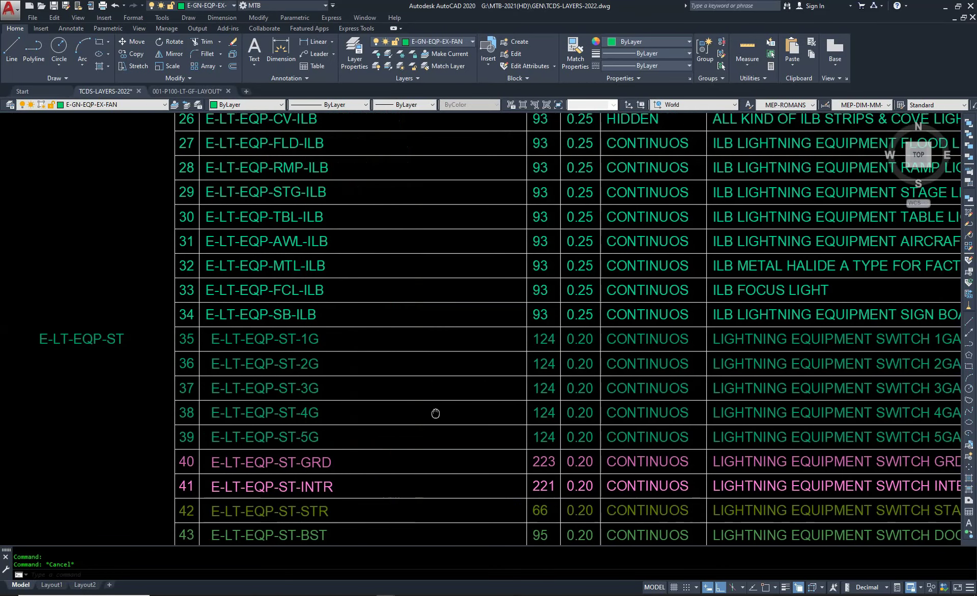
scroll(435, 420, down, 4)
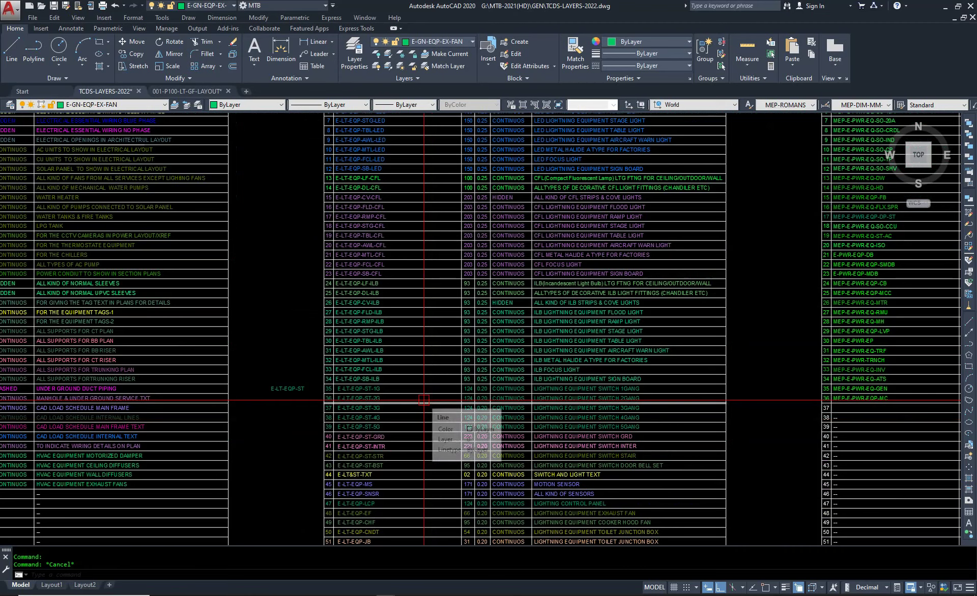
scroll(284, 385, up, 2)
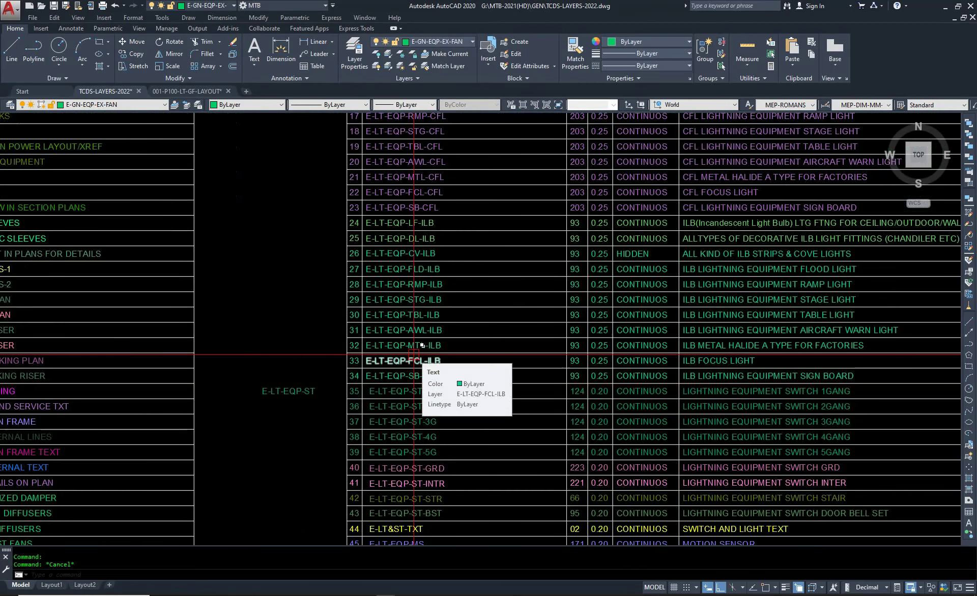
scroll(308, 413, up, 4)
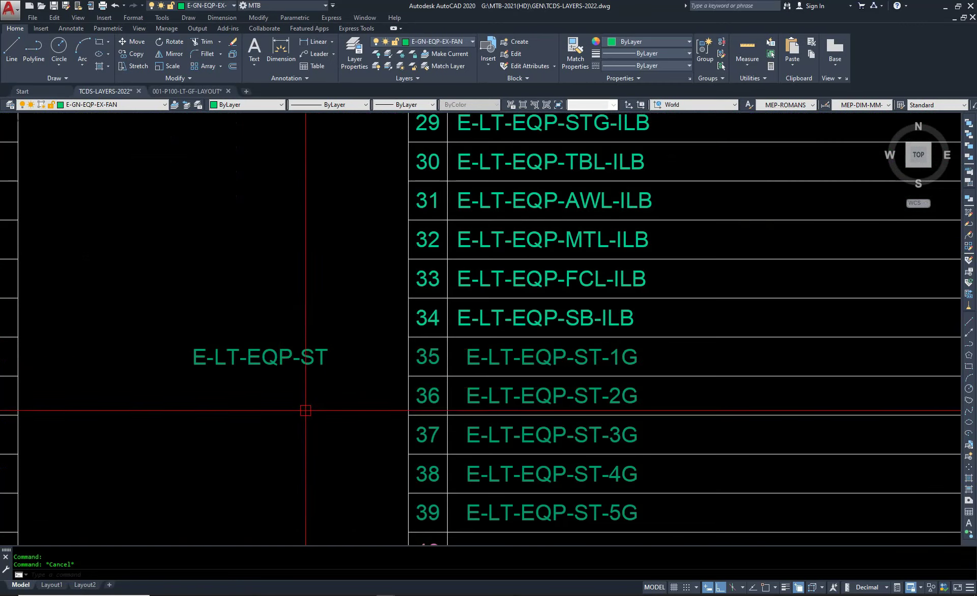
click(280, 356)
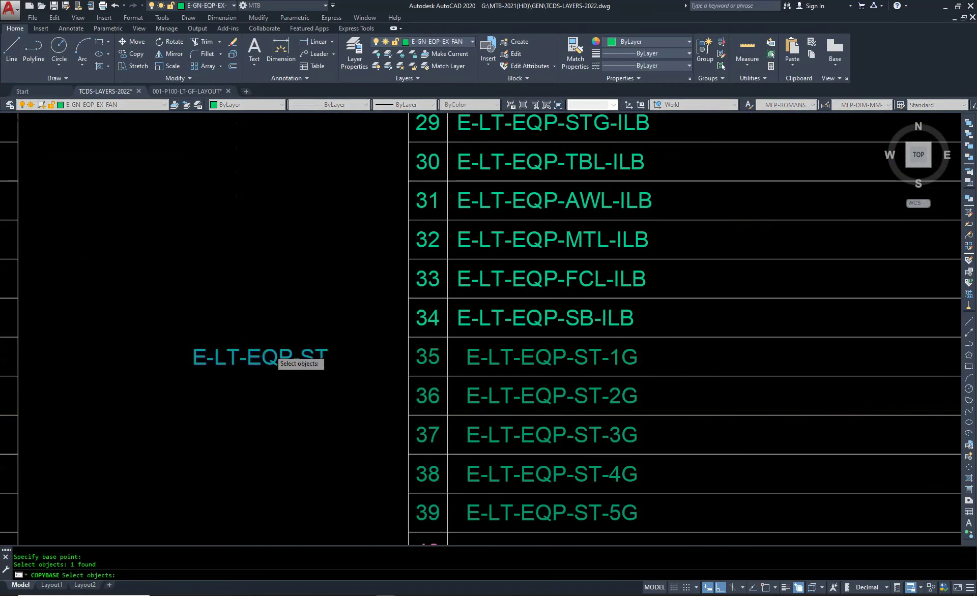
Paste the E-LT-EQP-ST text below E-LT-EQP-LF-CFL in the layout drawing.
click(183, 91)
key(ctrl+v)
scroll(258, 258, up, 5)
click(299, 411)
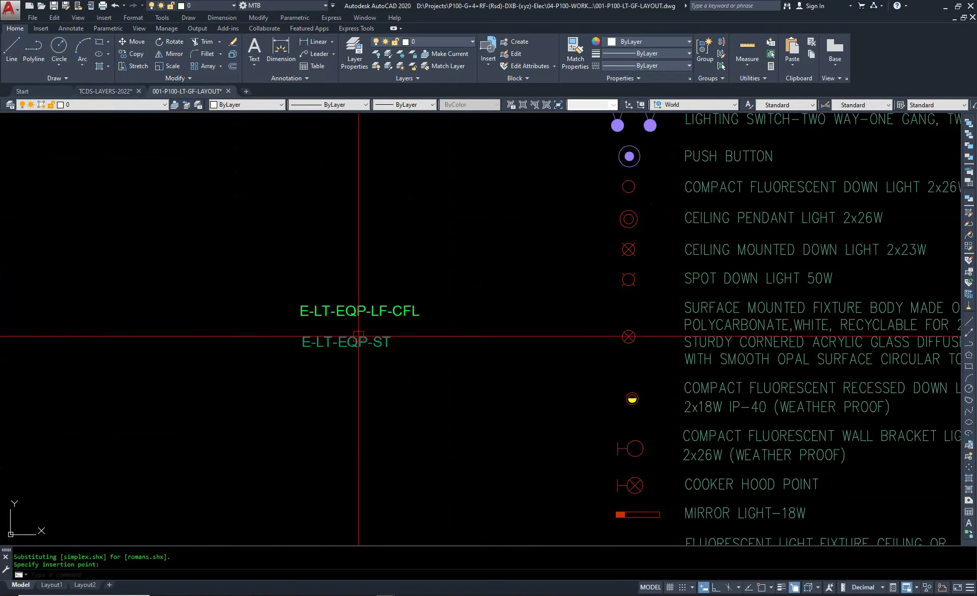
scroll(398, 306, down, 5)
scroll(360, 210, up, 3)
Duplicate the E-LT&ST-TXT label left of the layer table and copy it to the clipboard.
click(102, 89)
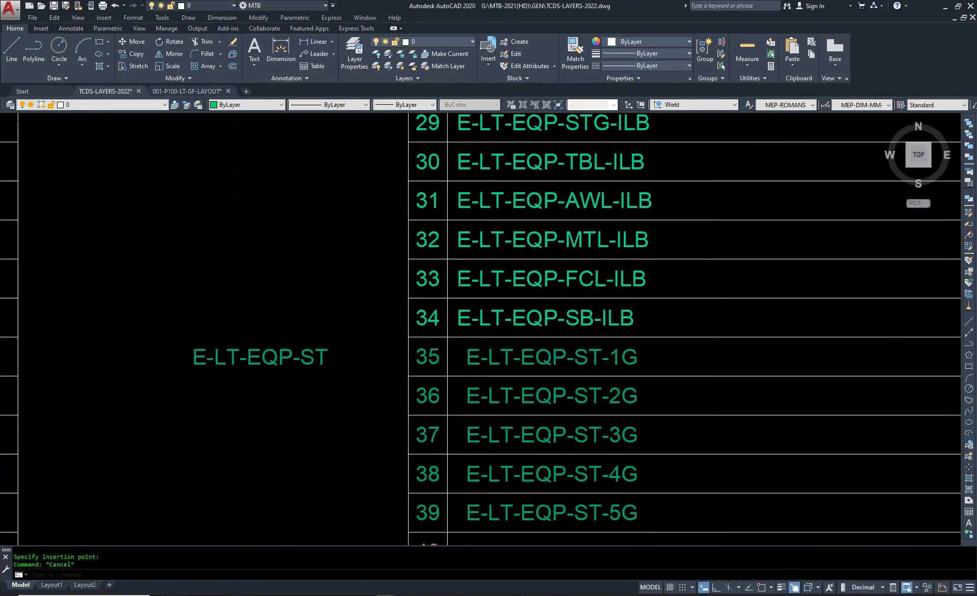
scroll(425, 443, down, 5)
scroll(425, 443, up, 4)
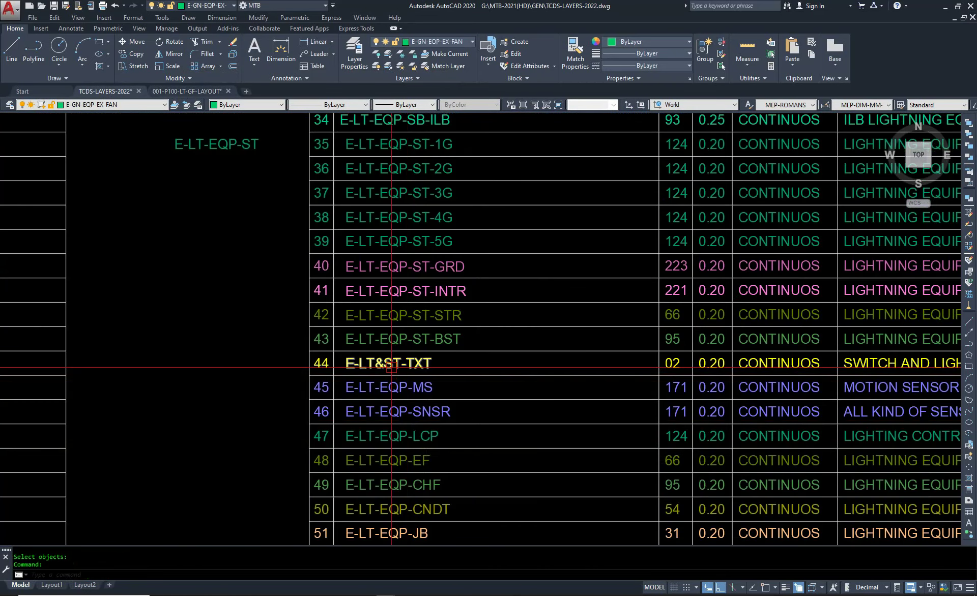
text(o)
key(Return)
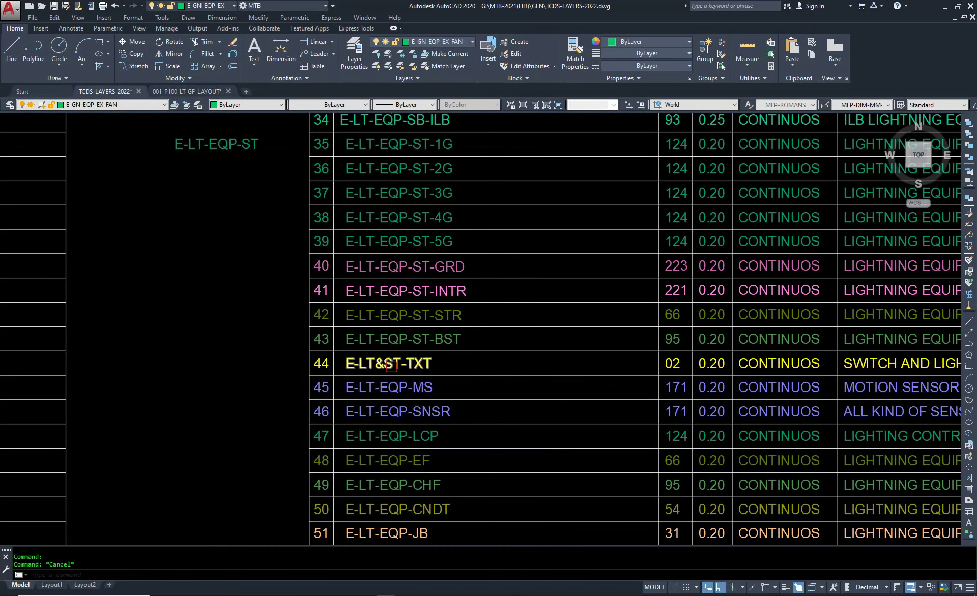
click(393, 365)
key(Return)
click(209, 295)
key(Escape)
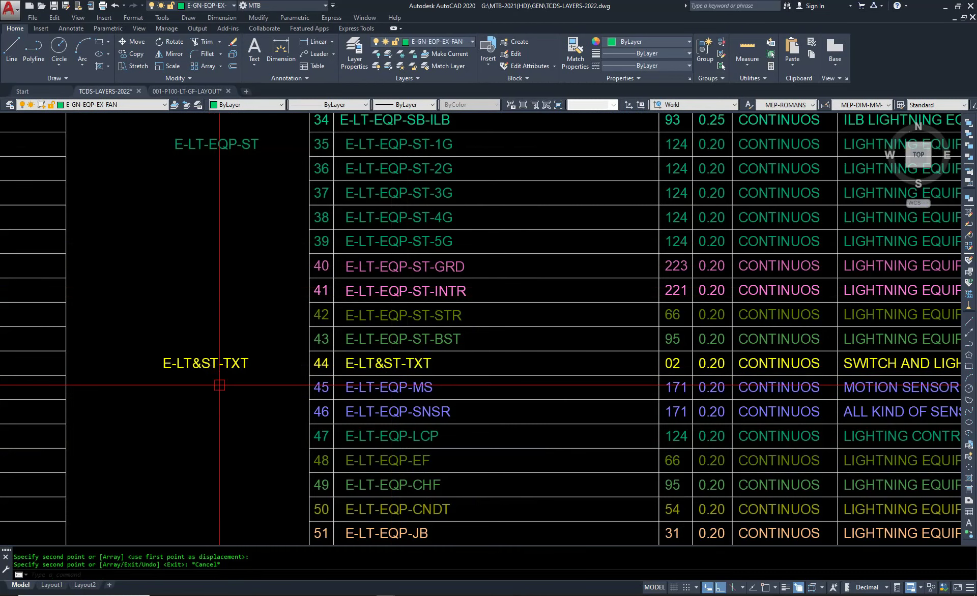
key(Return)
click(205, 363)
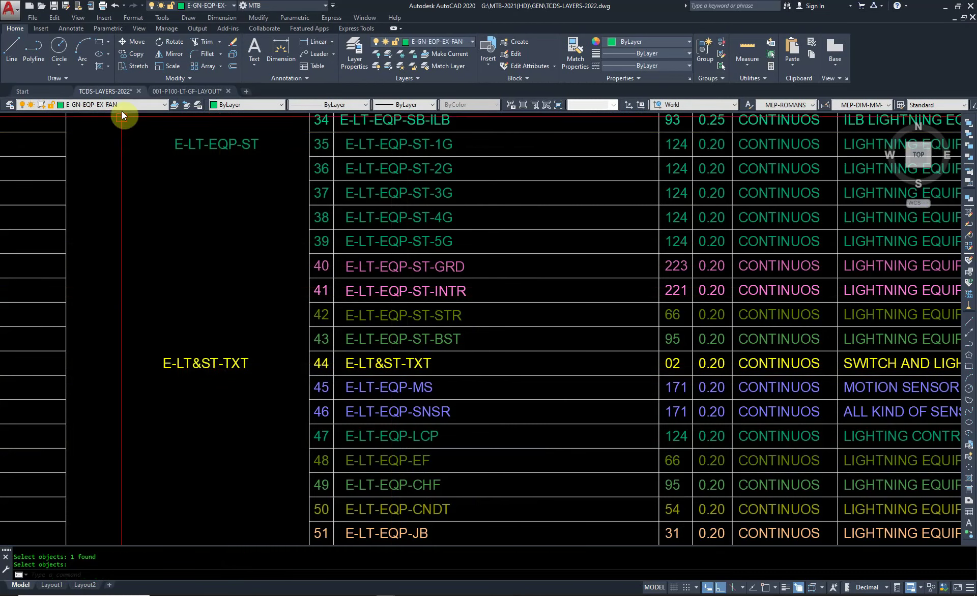
Paste the E-LT&ST-TXT label under E-LT-EQP-ST in the 001-P100-LT-GF-LAYOUT drawing.
click(186, 91)
key(ctrl+v)
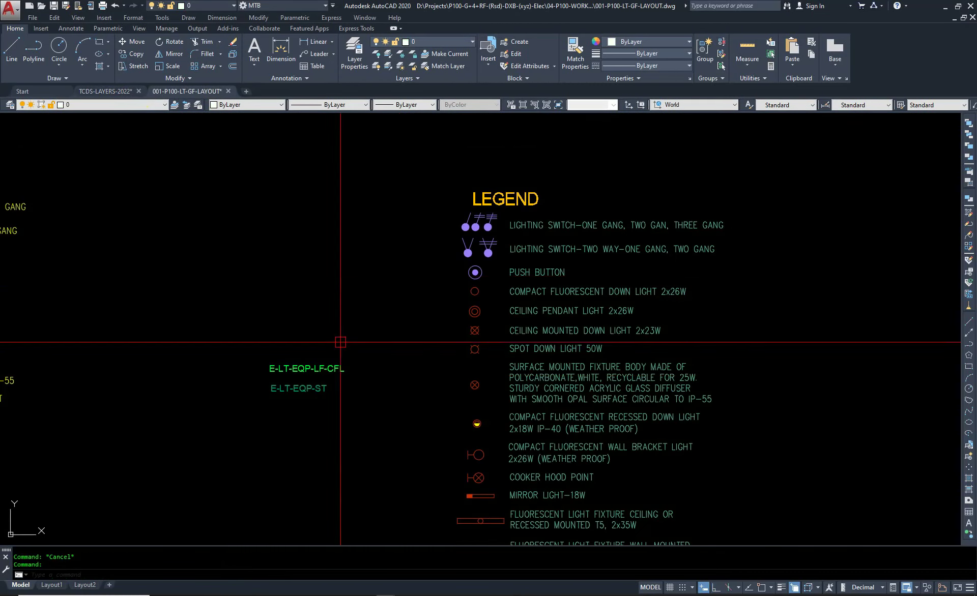
key(Escape)
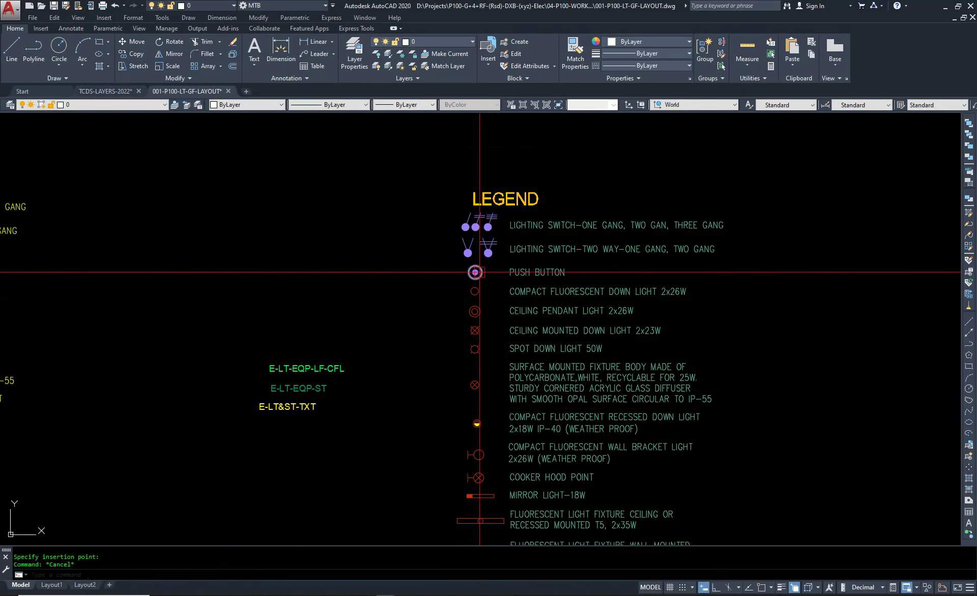
scroll(478, 191, down, 8)
scroll(478, 191, up, 5)
scroll(464, 193, up, 2)
scroll(456, 269, up, 3)
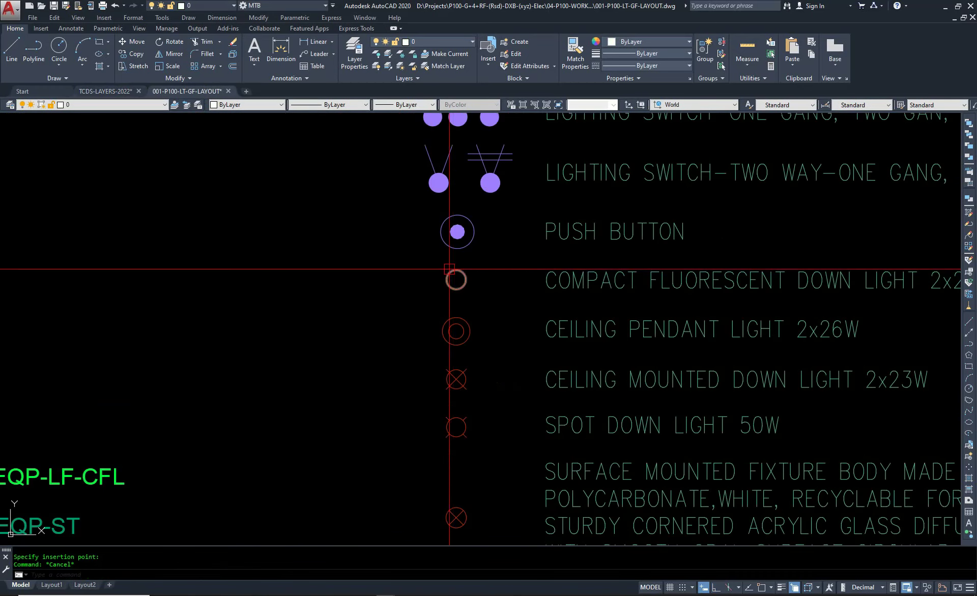
Check the compact fluorescent down light symbol and frame the legends above the plan.
click(453, 269)
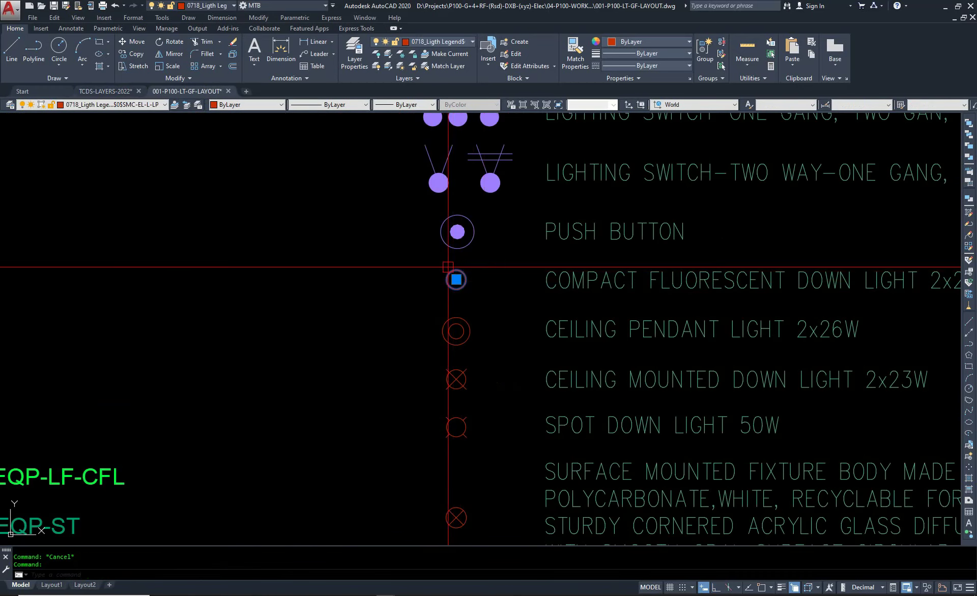
key(Escape)
scroll(448, 267, down, 6)
scroll(452, 410, up, 2)
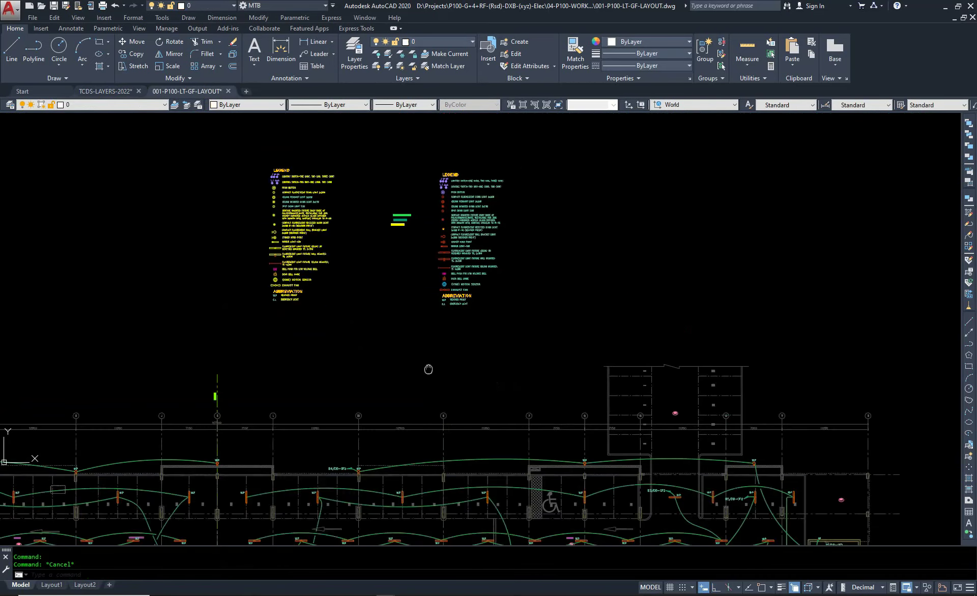
scroll(430, 343, up, 4)
scroll(392, 431, up, 1)
scroll(490, 403, up, 4)
scroll(491, 393, down, 8)
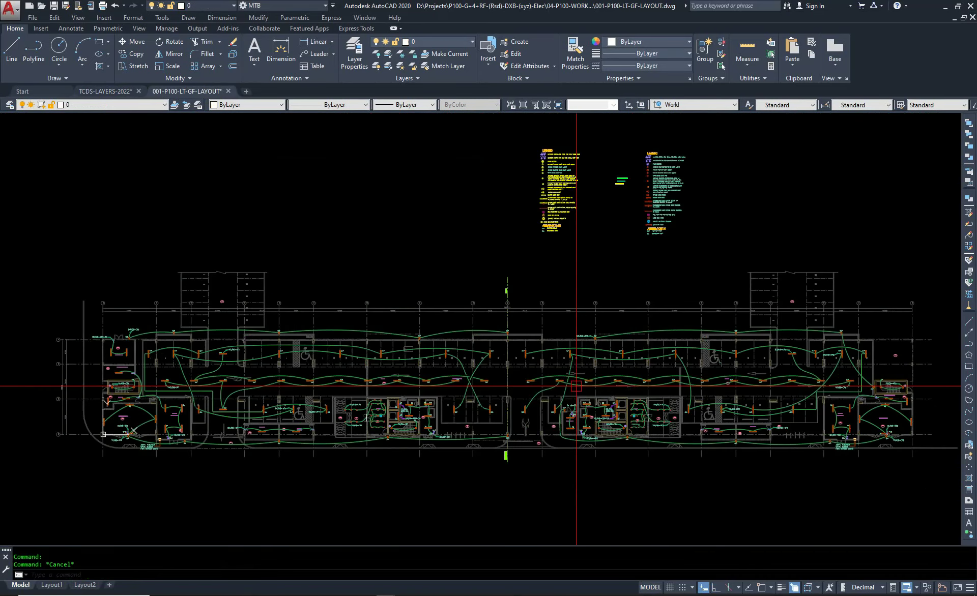
scroll(303, 394, up, 6)
scroll(302, 394, up, 1)
scroll(404, 382, down, 7)
scroll(458, 285, up, 3)
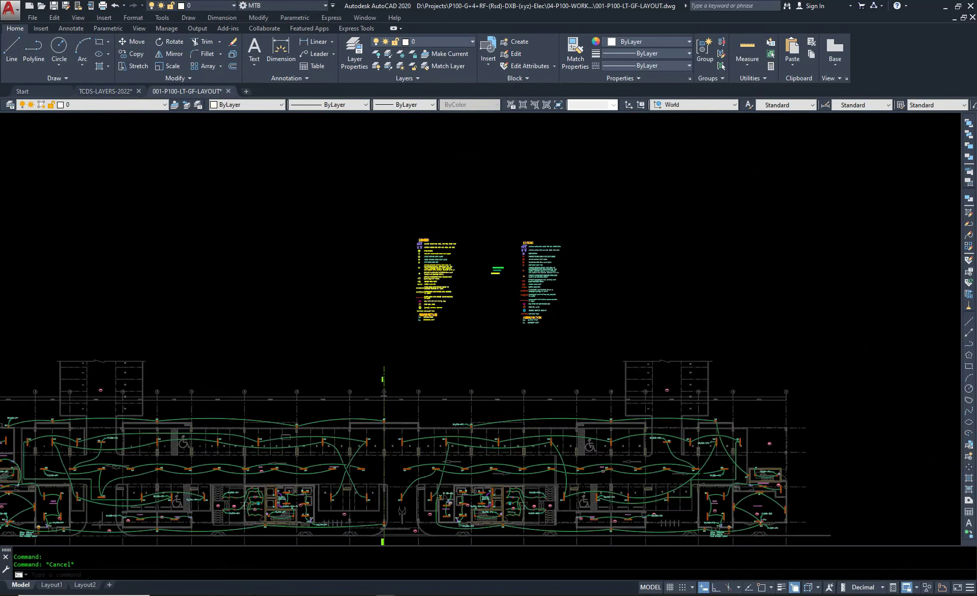
scroll(548, 229, up, 2)
scroll(497, 193, up, 5)
scroll(478, 185, up, 2)
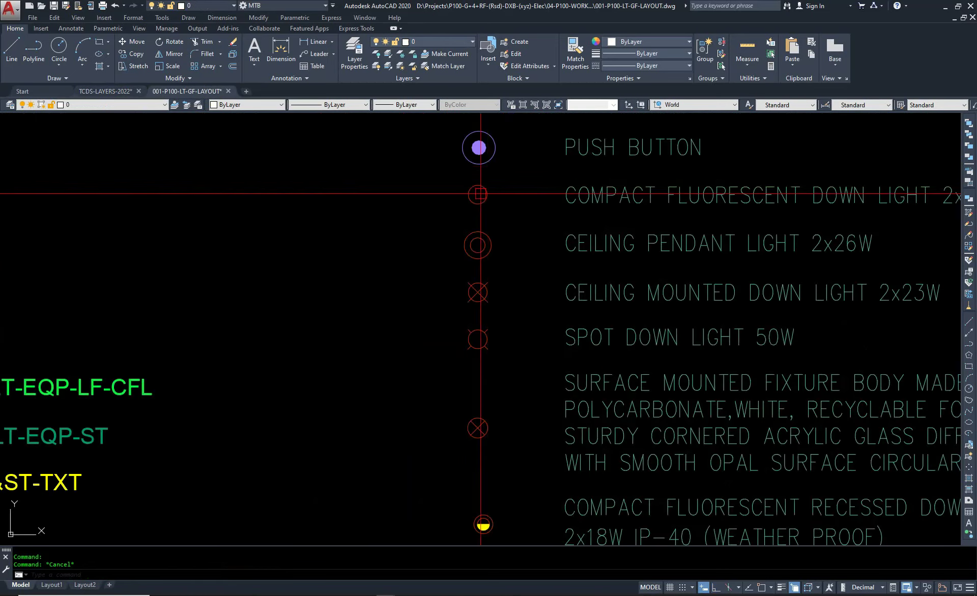
scroll(481, 194, down, 7)
middle_drag(363, 355, 461, 253)
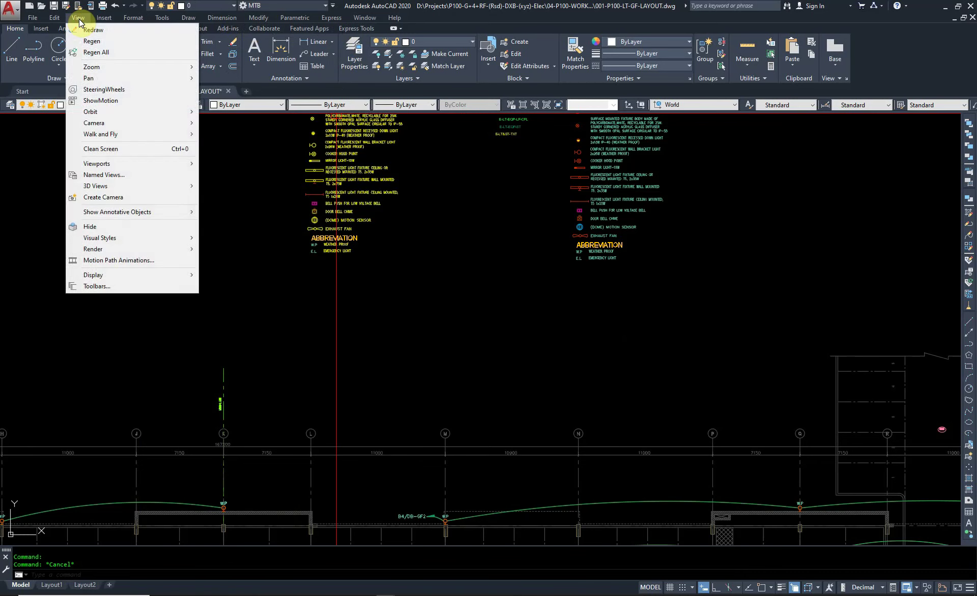
Bring up the View tab's Viewport Configuration list, from Single to Four: Equal.
click(73, 32)
click(139, 30)
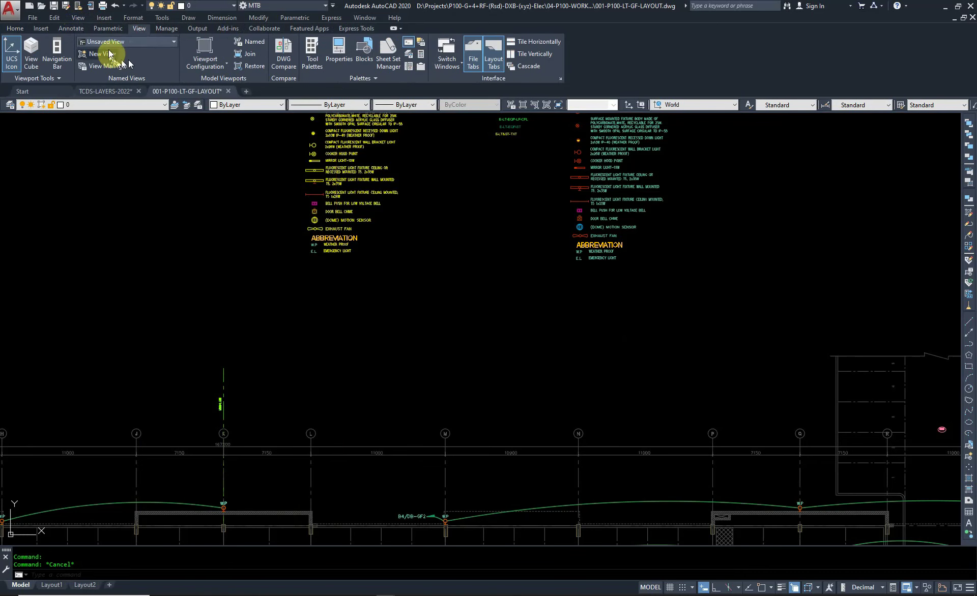
click(227, 66)
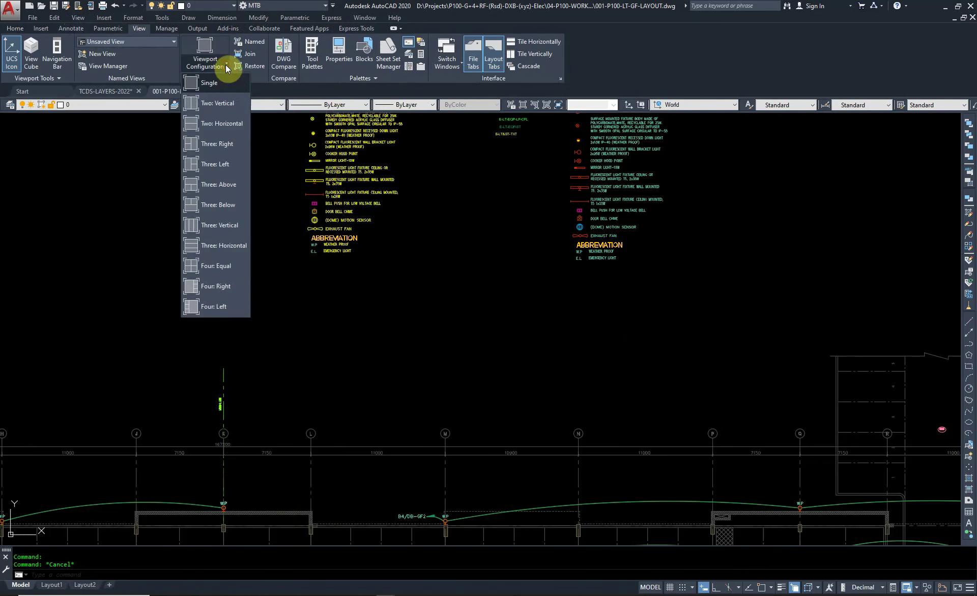
Split into Two: Vertical viewports, framing the Generator Room left and the legend right.
click(217, 105)
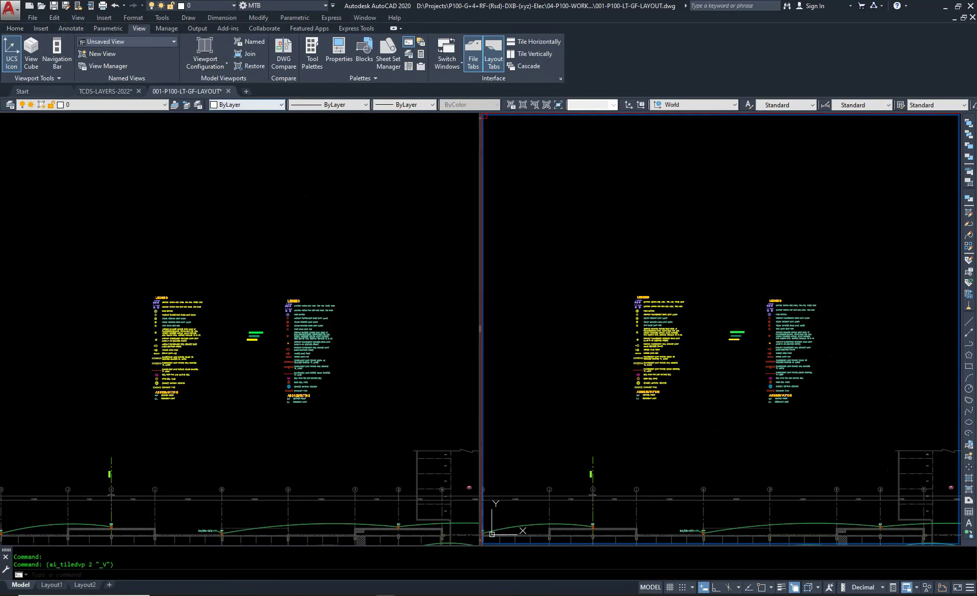
scroll(726, 312, up, 5)
scroll(726, 312, up, 5)
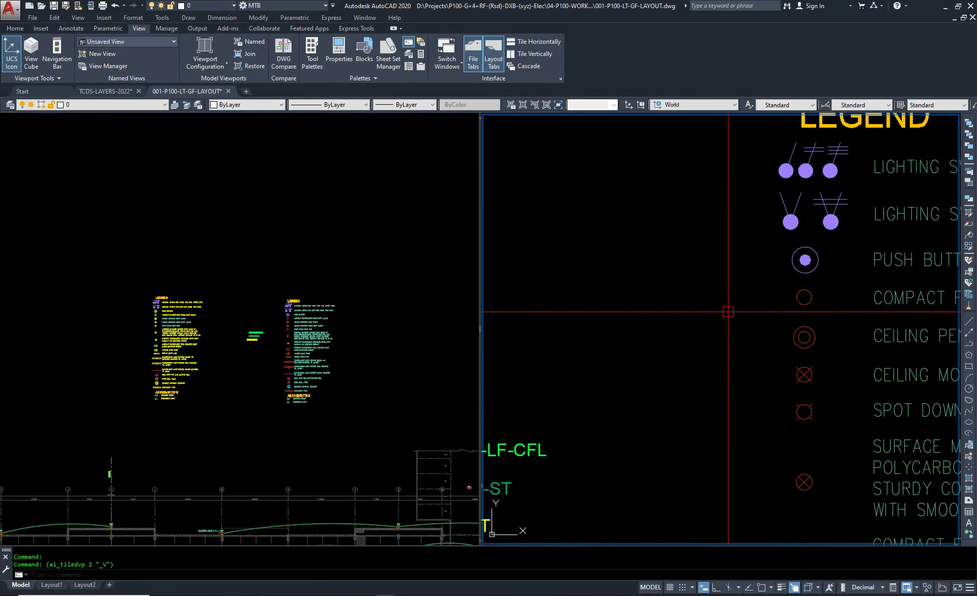
click(50, 290)
scroll(77, 331, up, 3)
scroll(96, 366, up, 3)
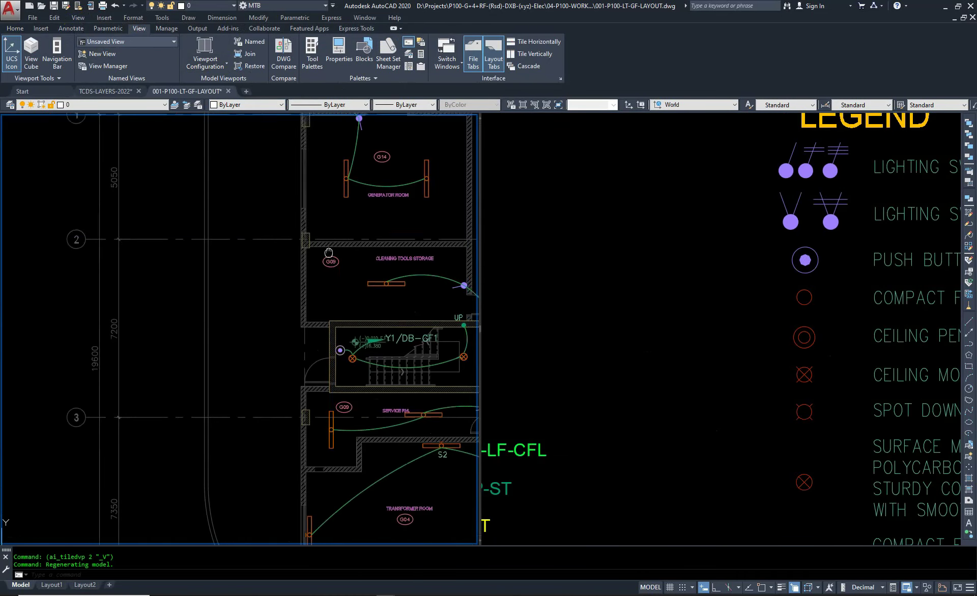
scroll(107, 396, up, 2)
scroll(107, 396, up, 4)
middle_drag(135, 402, 271, 399)
click(676, 319)
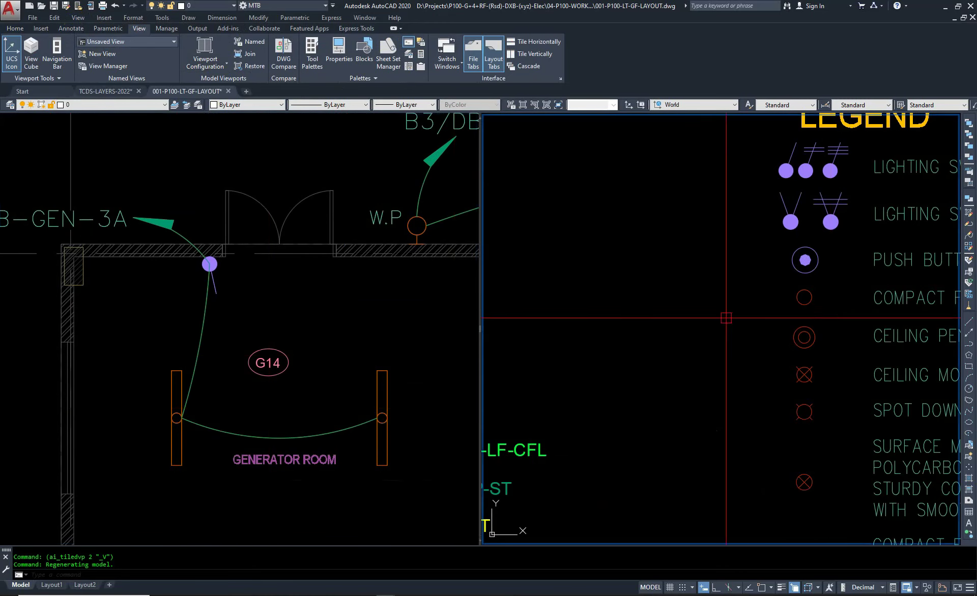
scroll(704, 309, down, 4)
middle_drag(789, 398, 613, 361)
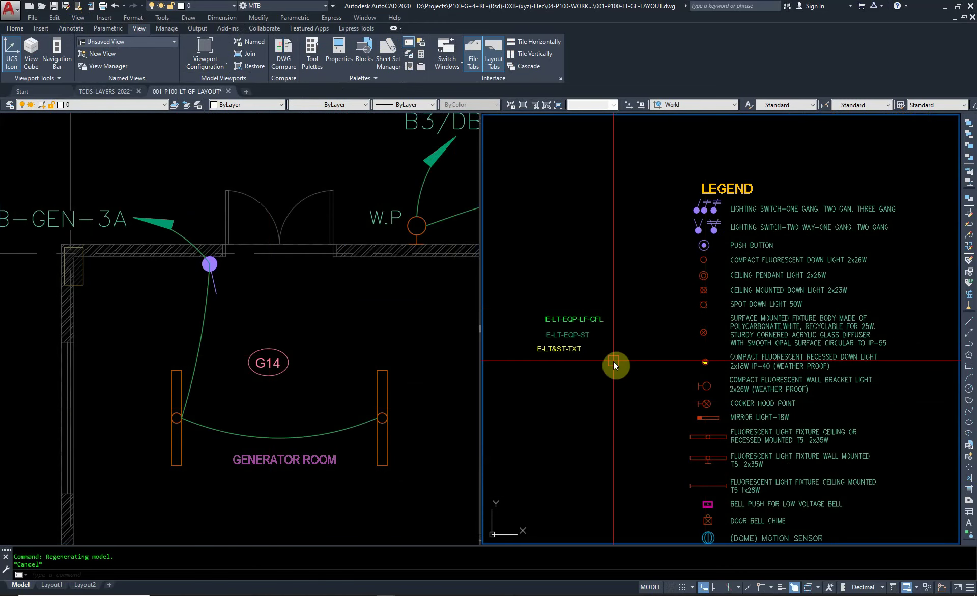
text(CO)
Copy the E-LT&ST-TXT label beside the legend's fixture symbols and start editing it to F1.
key(Return)
click(559, 349)
key(Return)
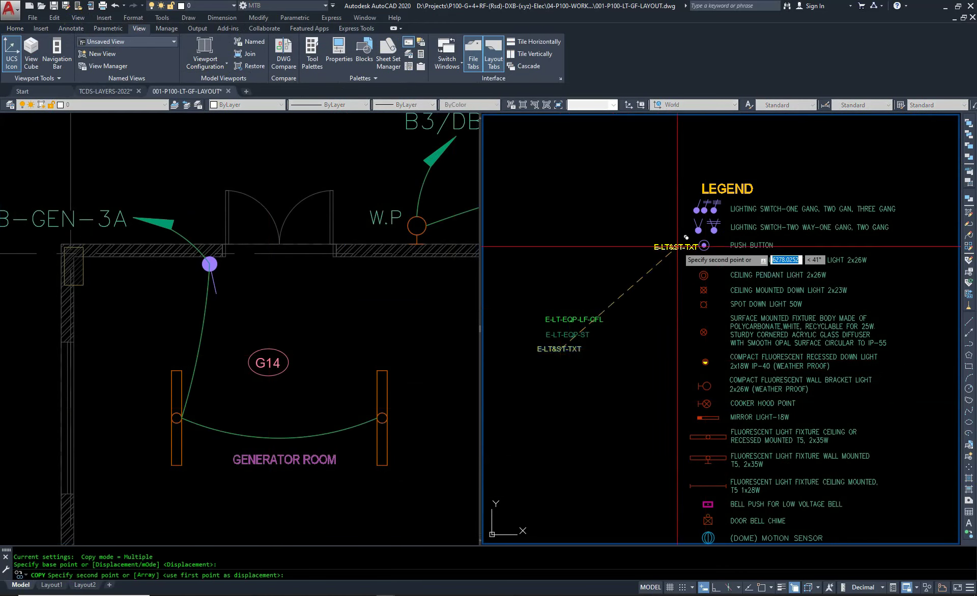
scroll(715, 271, up, 4)
click(702, 290)
key(Escape)
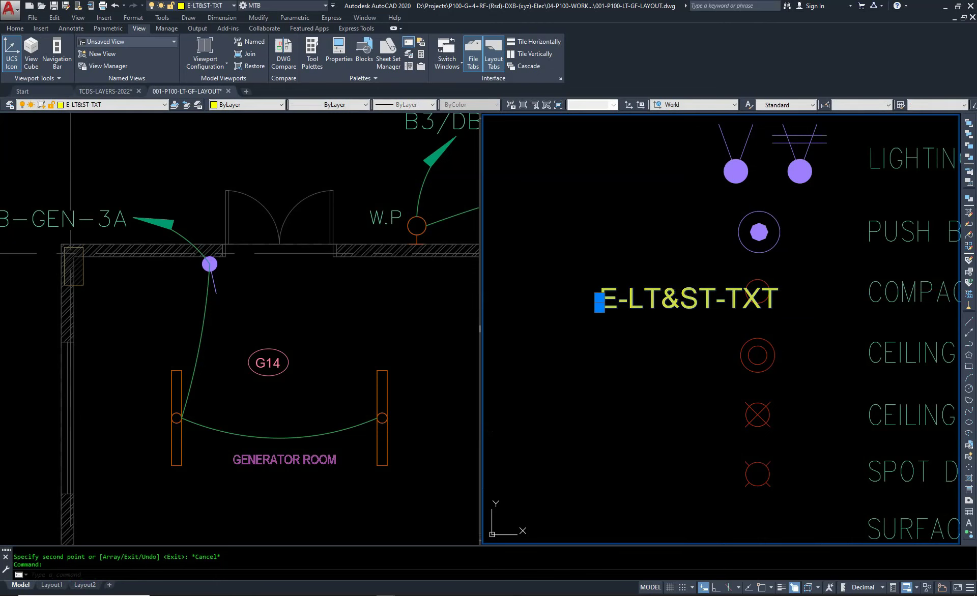
double_click(712, 252)
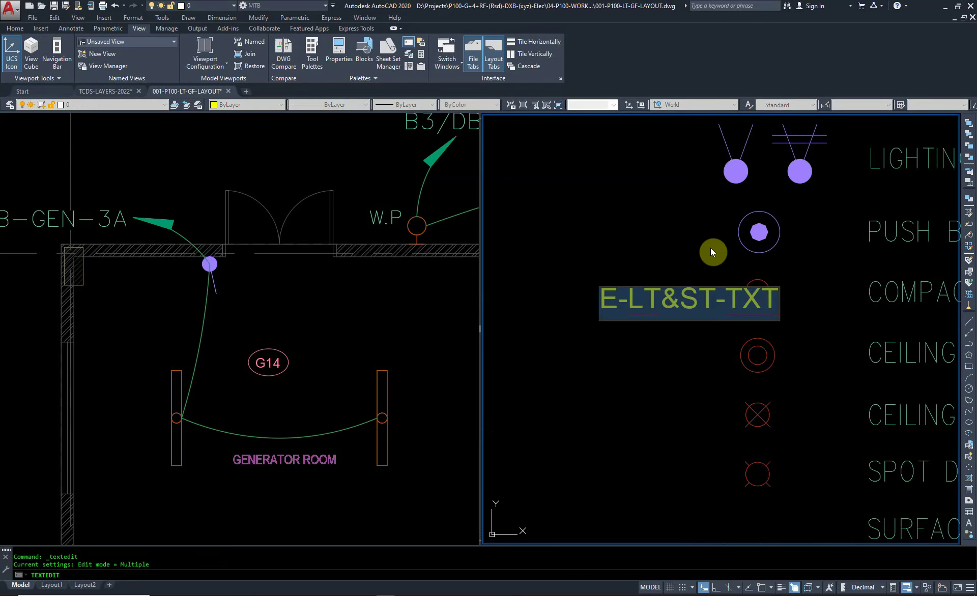
Finish the F1 tag and move it beside the compact fluorescent light.
text(F1)
key(Escape)
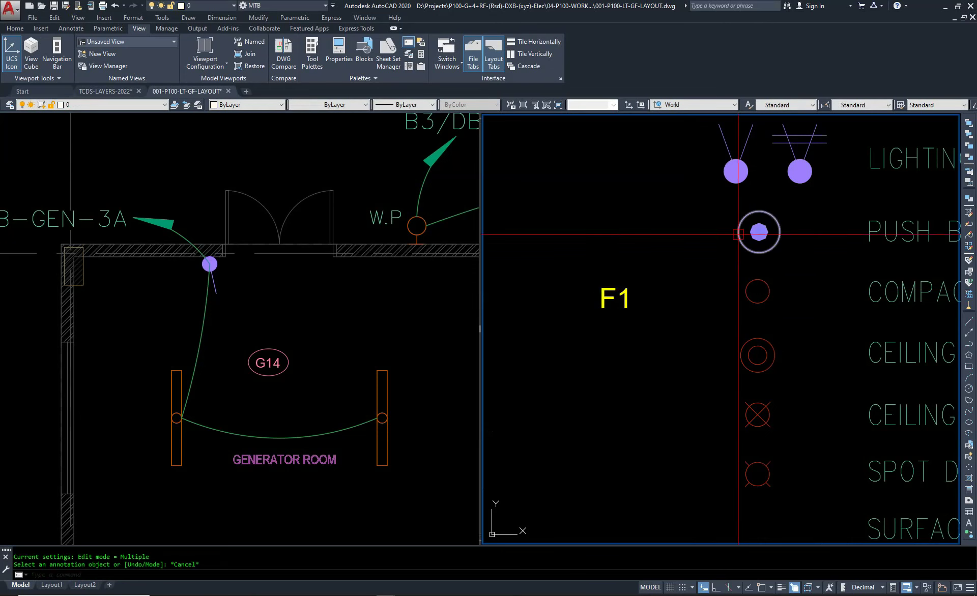
text(m)
key(Return)
key(Return)
click(621, 386)
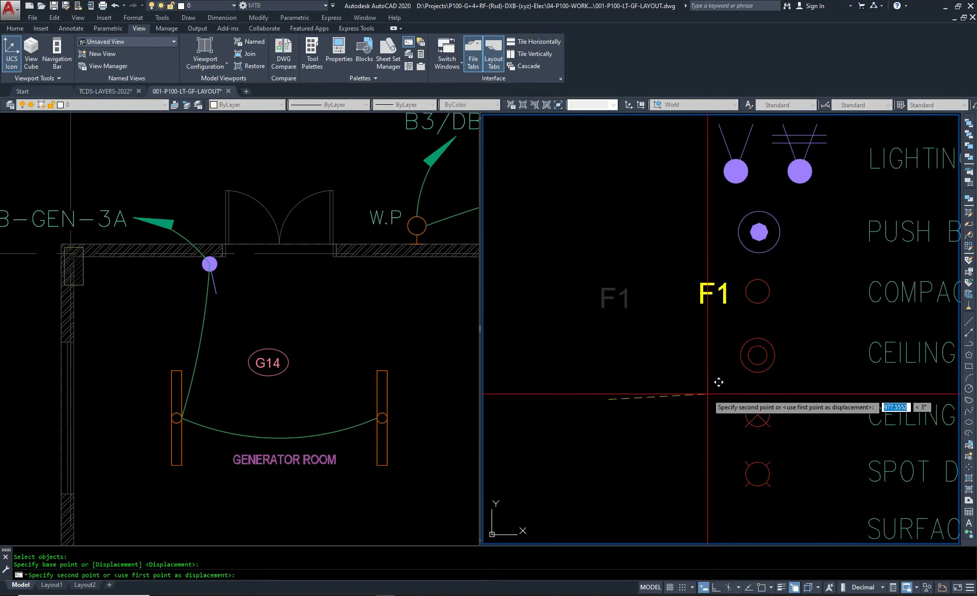
click(720, 382)
key(Escape)
Copy the F1 tag down to the ceiling pendant light row.
key(Return)
click(712, 291)
key(Return)
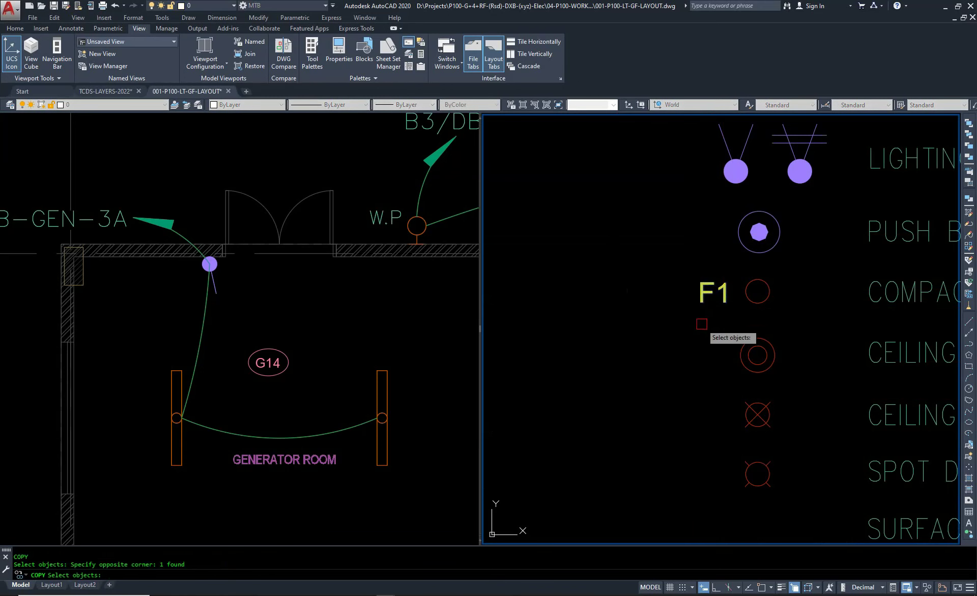
click(714, 291)
click(705, 345)
key(Escape)
text(F2)
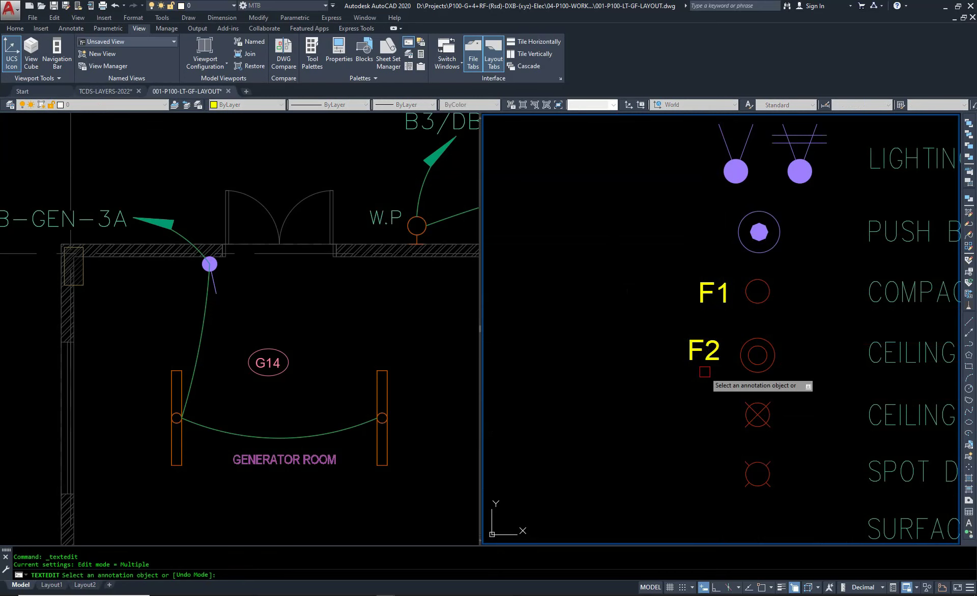
key(Escape)
Copy the F2 tag beside the ceiling mounted down light and retype it F3.
text(co)
key(Return)
click(707, 350)
key(Return)
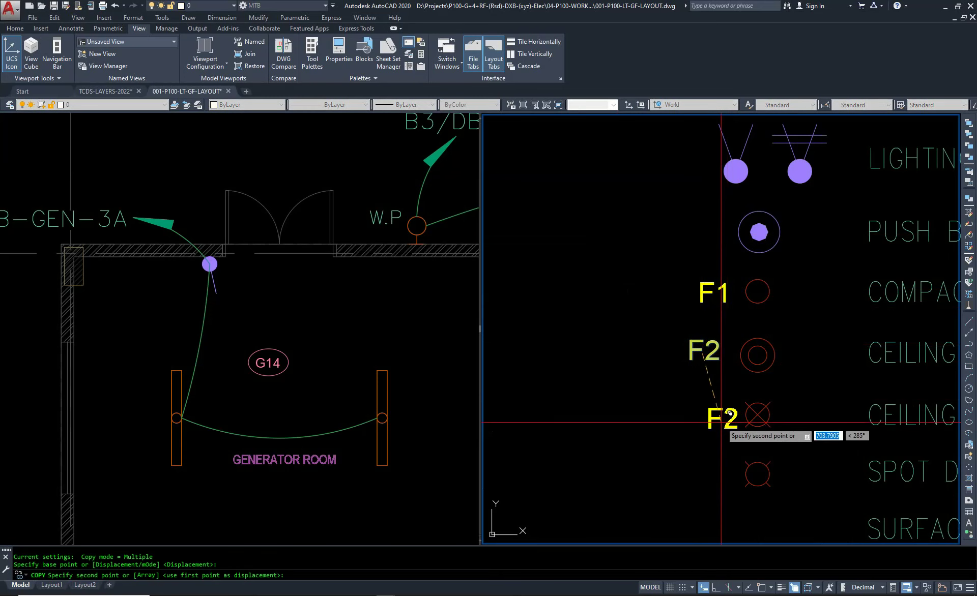
click(729, 414)
key(Escape)
double_click(744, 412)
text(3)
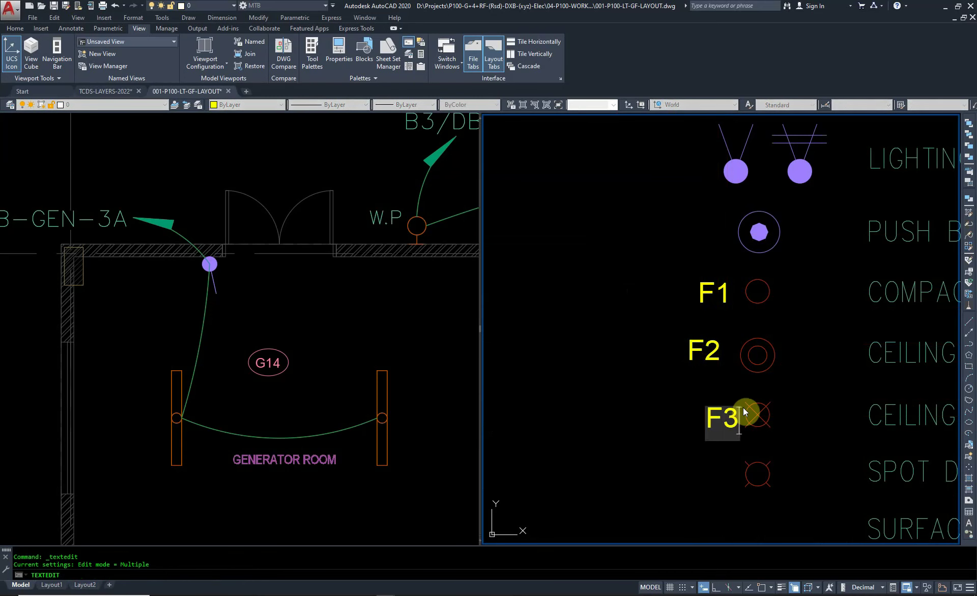
key(Return)
key(Escape)
Copy the F3 tag to the spot down light row and rename it F4.
click(707, 415)
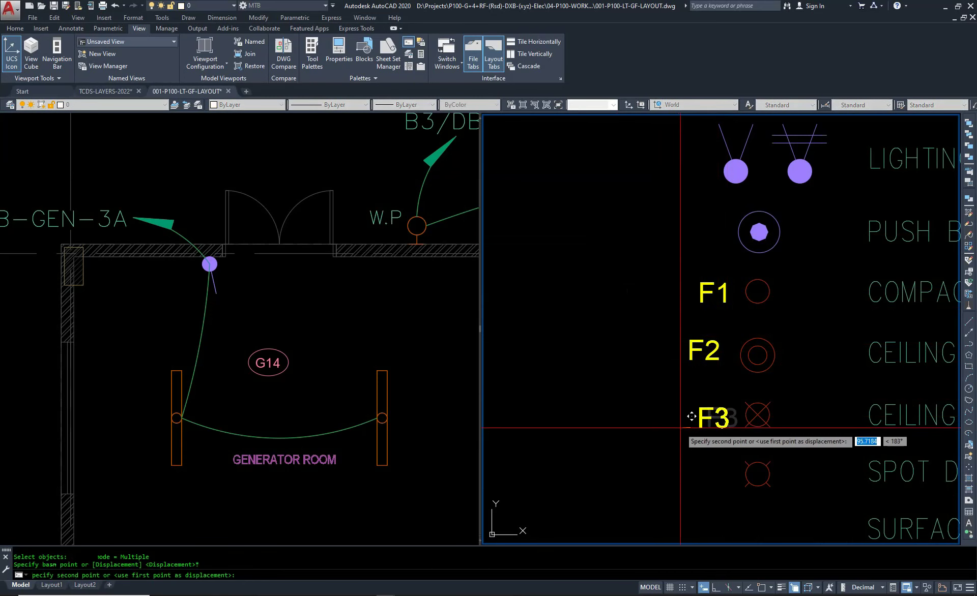
key(Escape)
text(co)
key(Return)
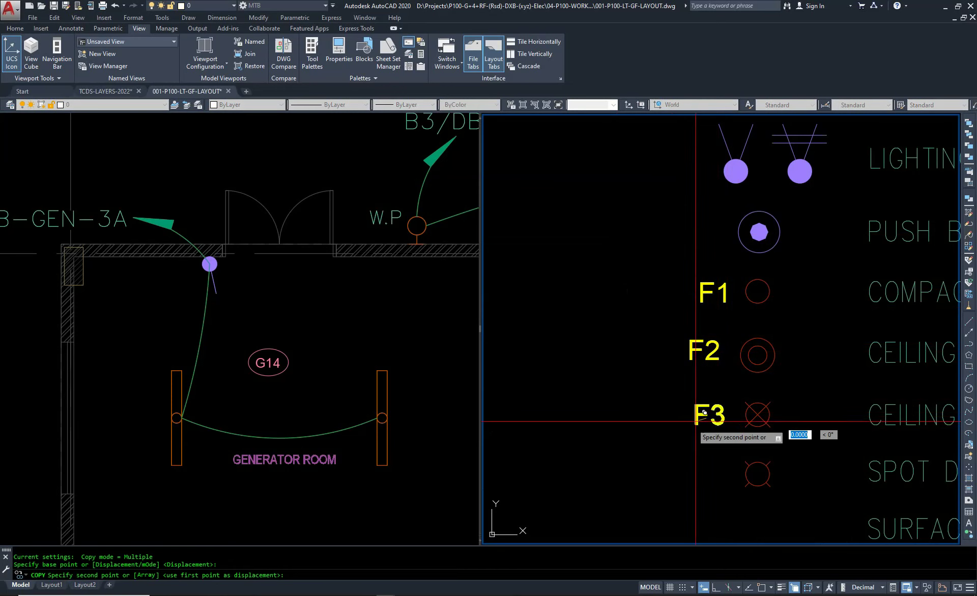
click(708, 415)
mouse_move(704, 475)
middle_down()
mouse_move(611, 300)
mouse_move(596, 225)
middle_up()
key(Escape)
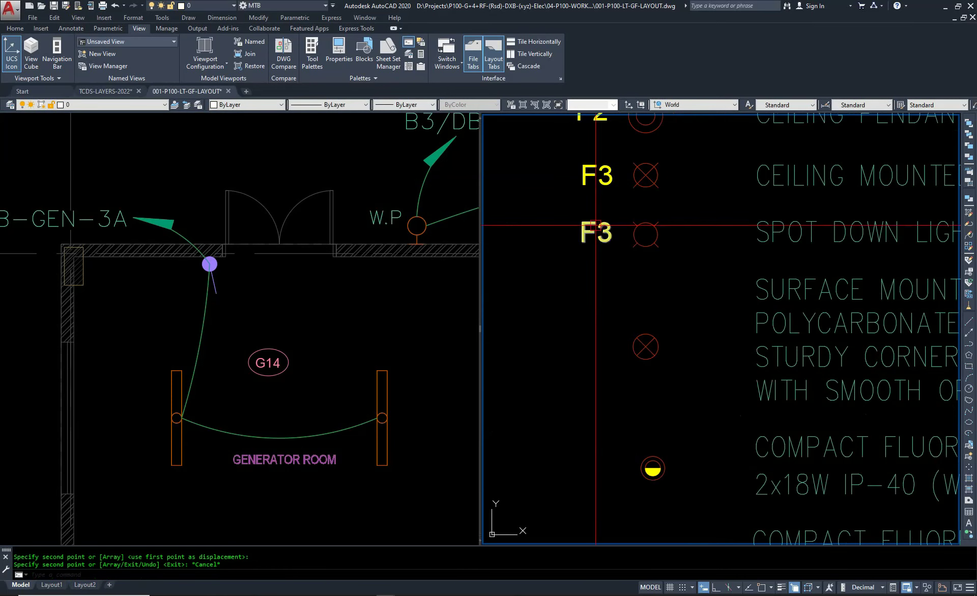
double_click(619, 237)
text(4)
key(Escape)
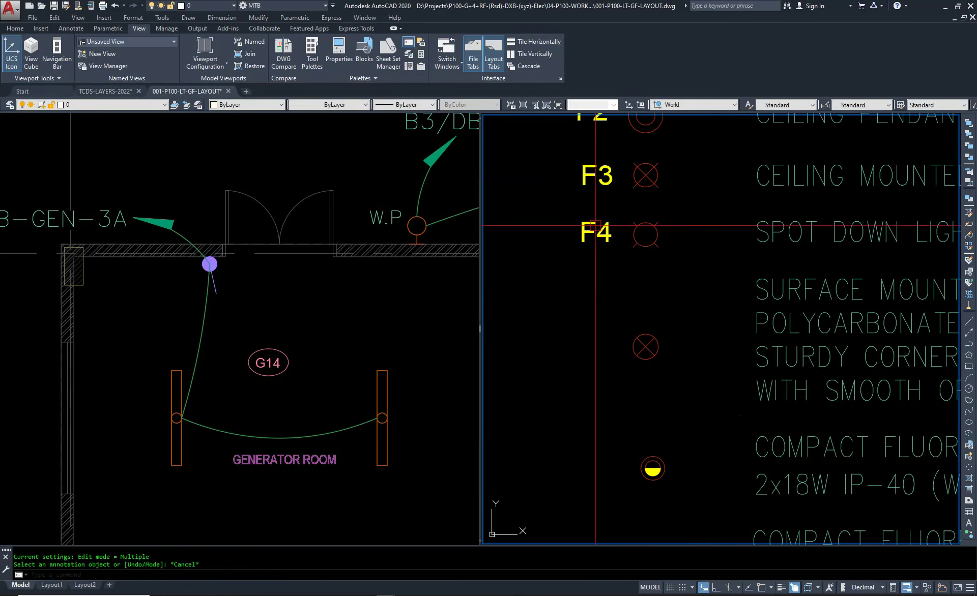
Copy the F4 tag beside the surface mounted fixture and erase the extra duplicate.
click(609, 238)
text(co)
key(Return)
click(609, 247)
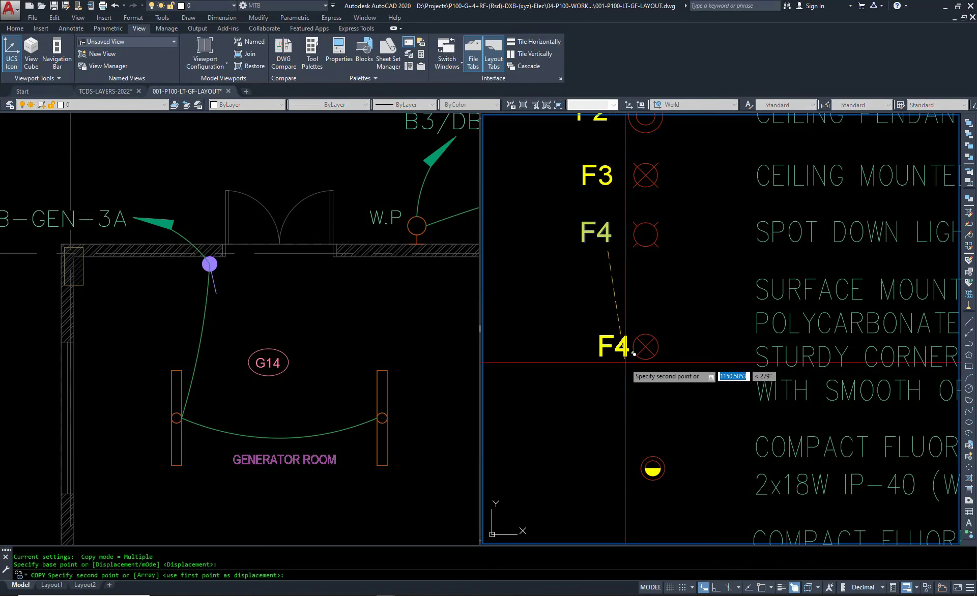
click(625, 358)
click(622, 343)
key(Escape)
text(e)
key(Return)
click(597, 322)
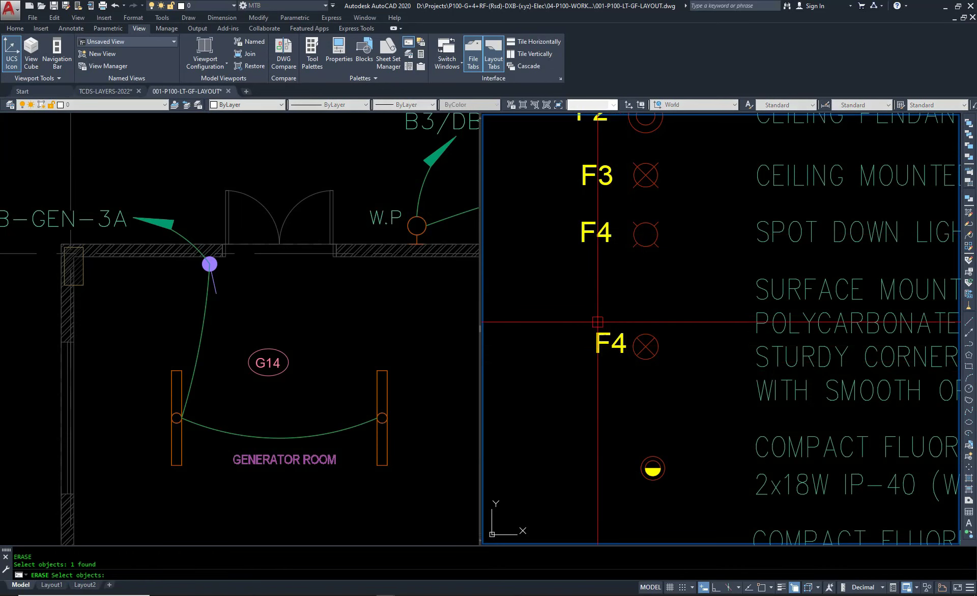
Retype the surface-mounted fixture's tag as F5 and reposition it.
double_click(605, 336)
text(F5)
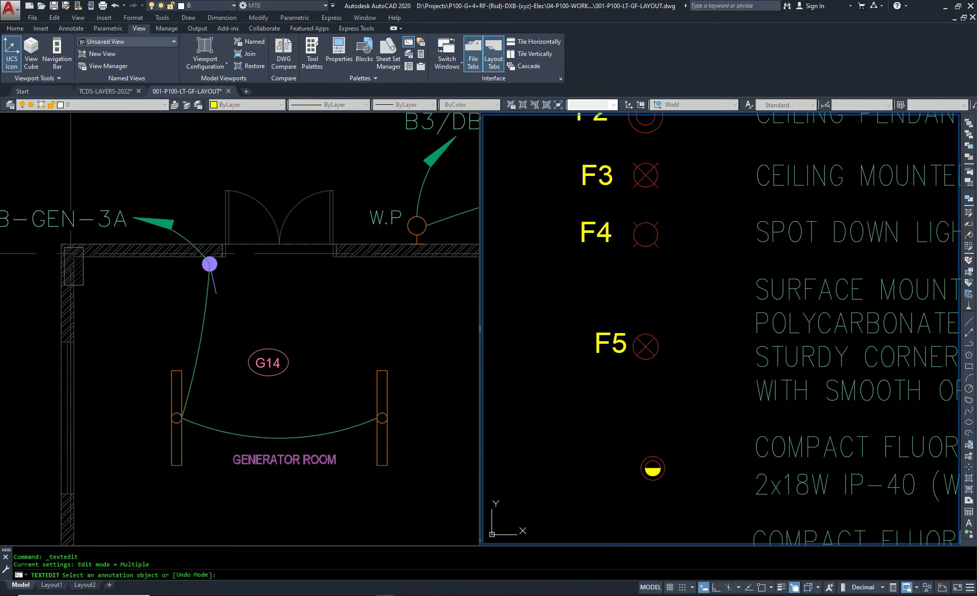
key(Escape)
click(611, 344)
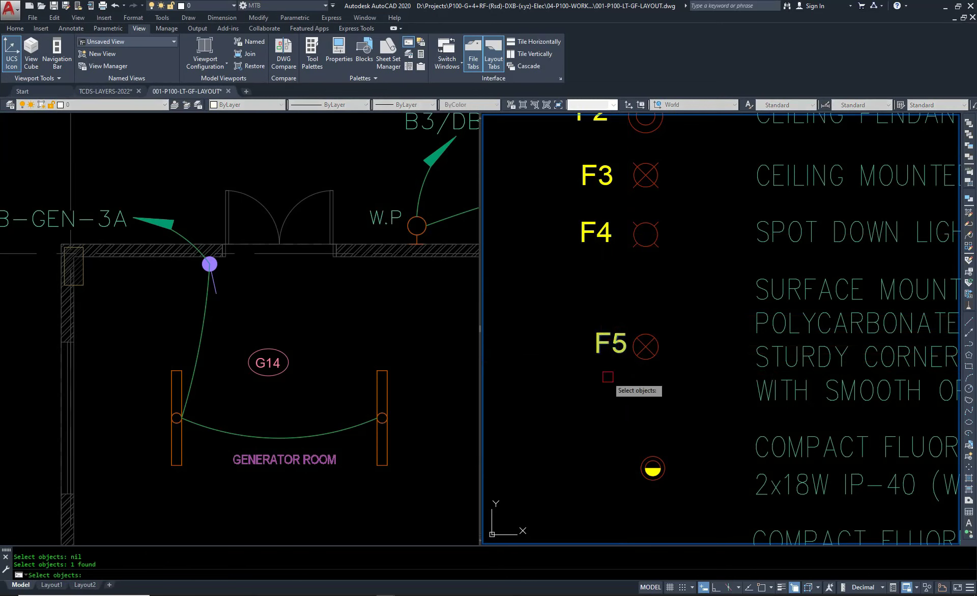
text(m)
key(Return)
click(607, 365)
key(Escape)
Copy the F5 tag beside the recessed down light and rename it F6.
key(Return)
click(601, 346)
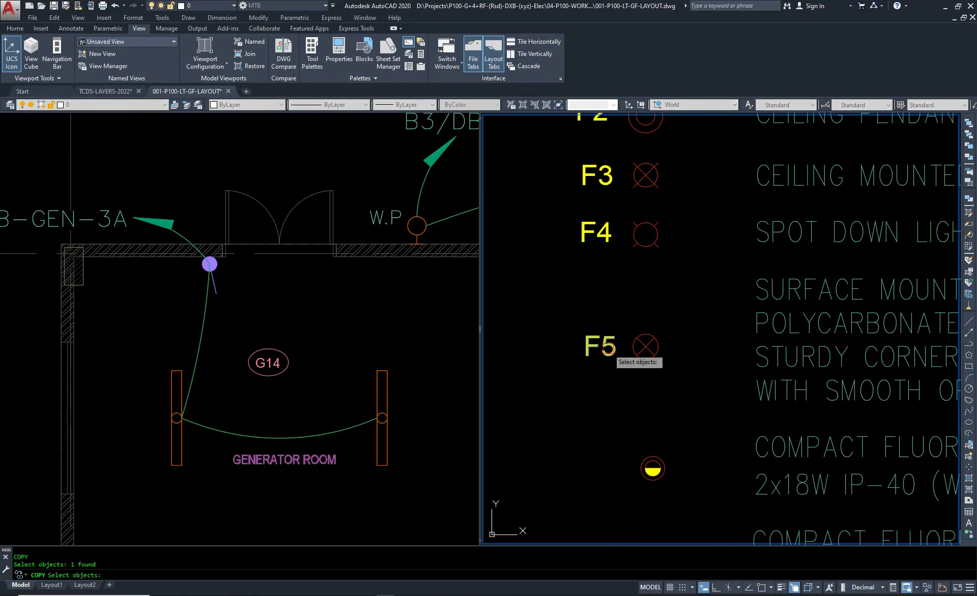
key(Return)
click(601, 368)
click(608, 476)
middle_drag(608, 475, 685, 370)
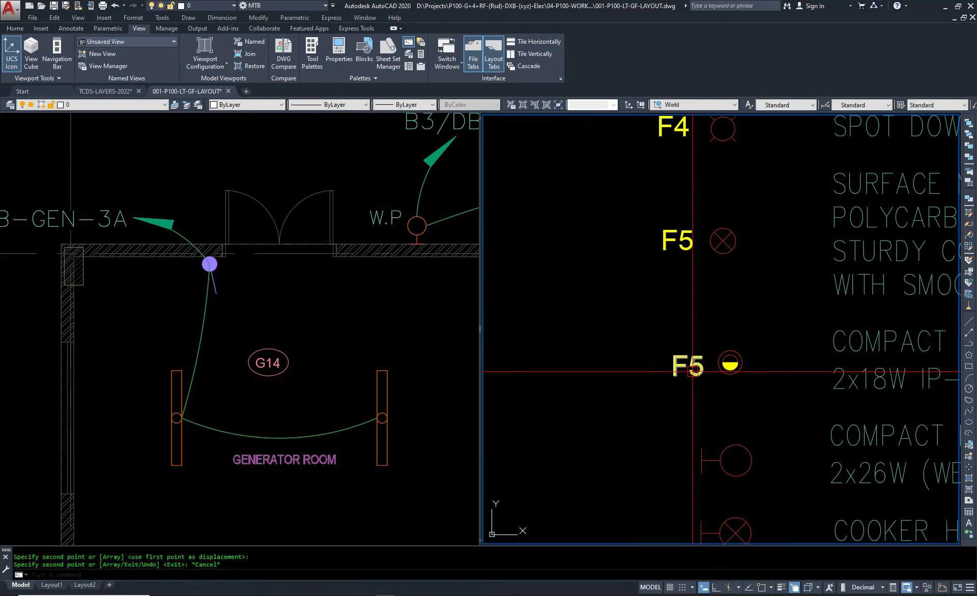
key(Escape)
double_click(682, 366)
text(F6)
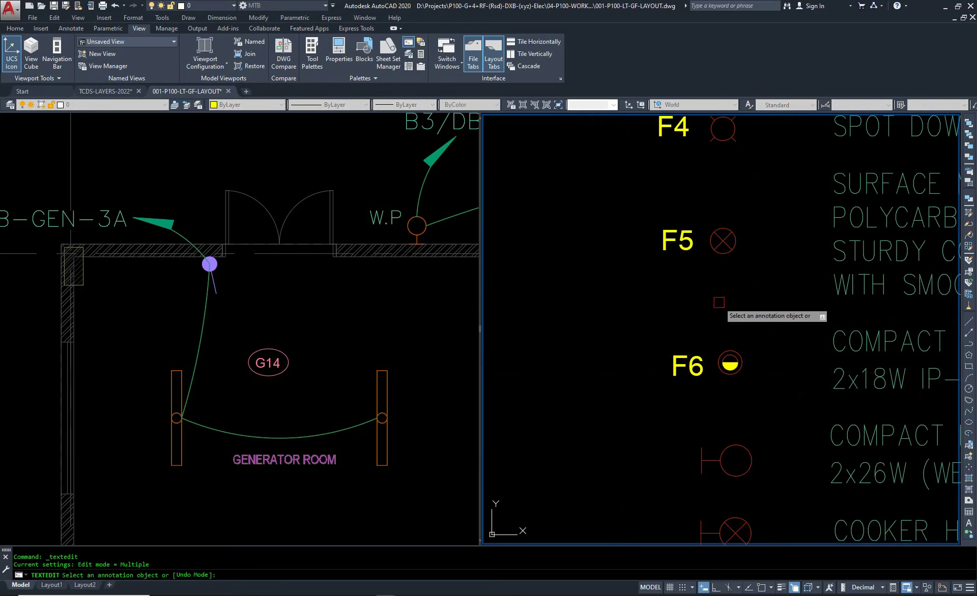
key(Escape)
scroll(426, 358, down, 4)
Copy the F6 tag beside the wall bracket light.
middle_drag(591, 389, 664, 349)
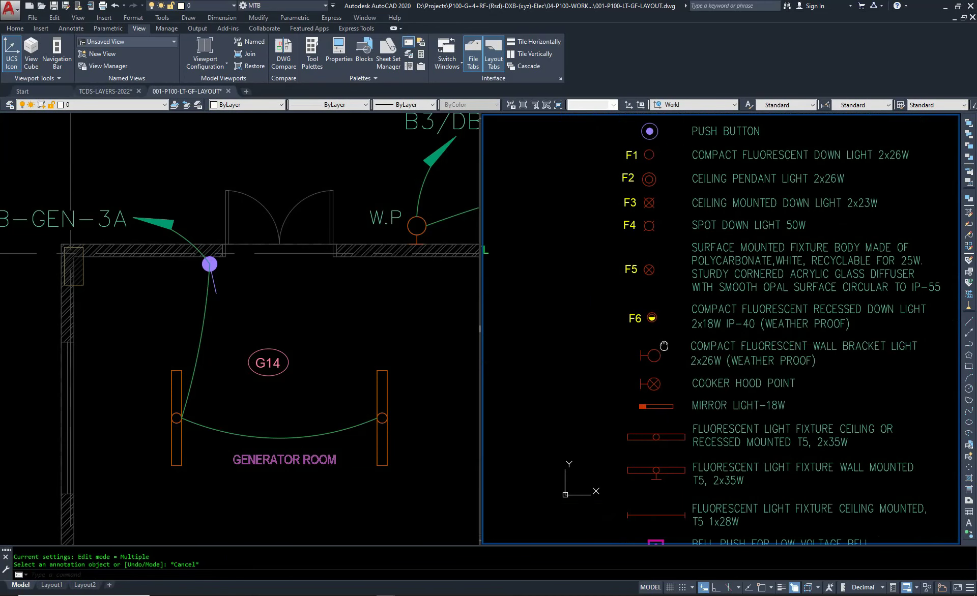
key(Escape)
text(co)
key(Return)
scroll(635, 306, up, 4)
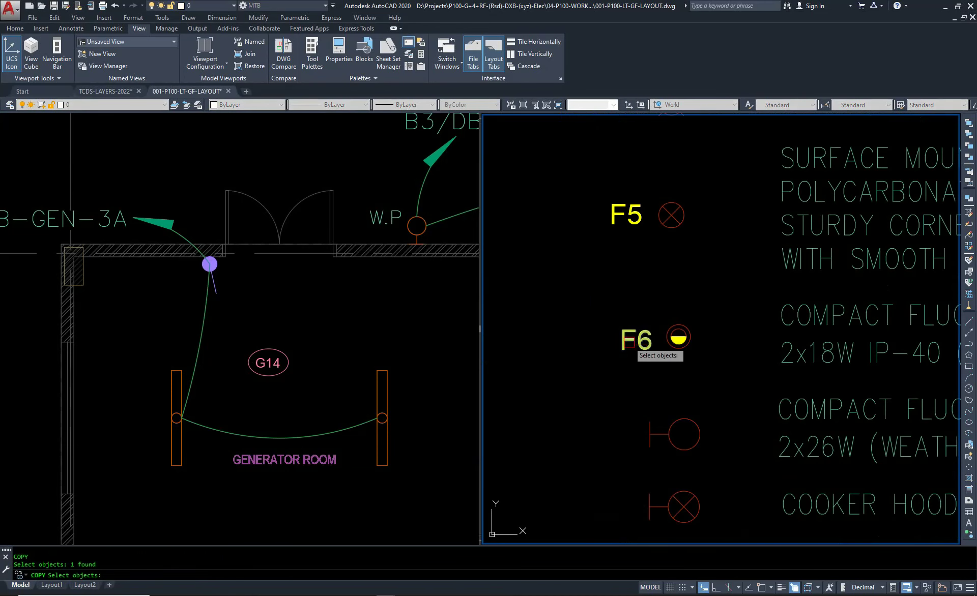
key(Return)
click(636, 340)
click(612, 432)
key(Escape)
Retype the wall bracket light's copied tag as F7.
double_click(641, 422)
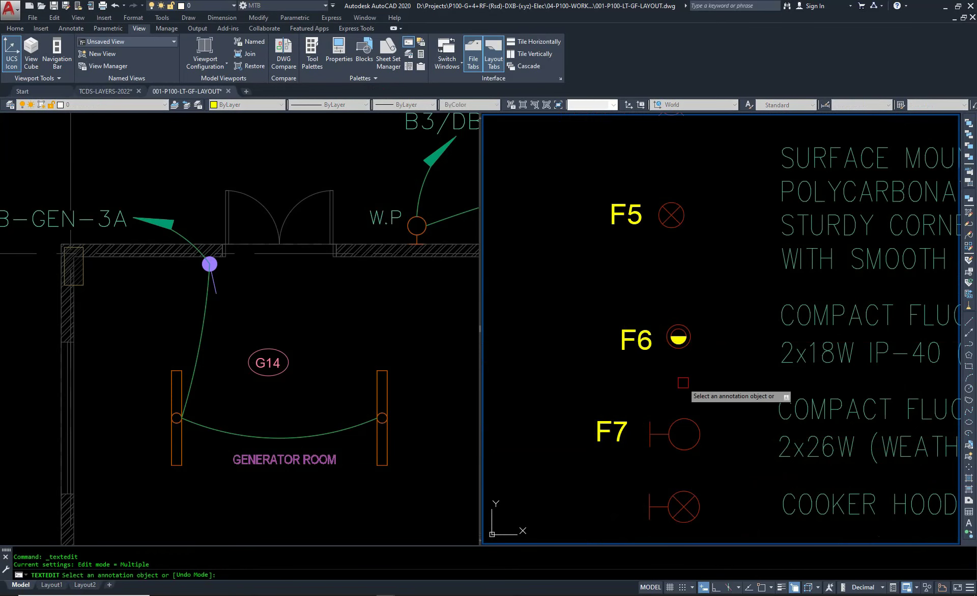
scroll(509, 285, down, 4)
scroll(555, 337, up, 1)
scroll(555, 338, up, 3)
key(Escape)
text(co)
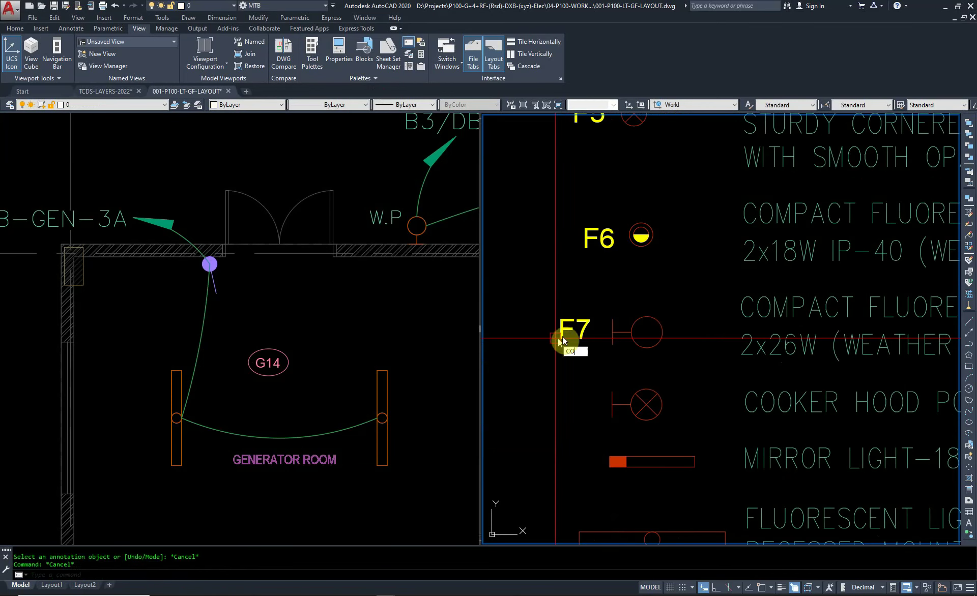
Copy the F7 tag beside the cooker hood symbol and rename it F8.
key(Return)
click(560, 333)
click(569, 410)
key(Escape)
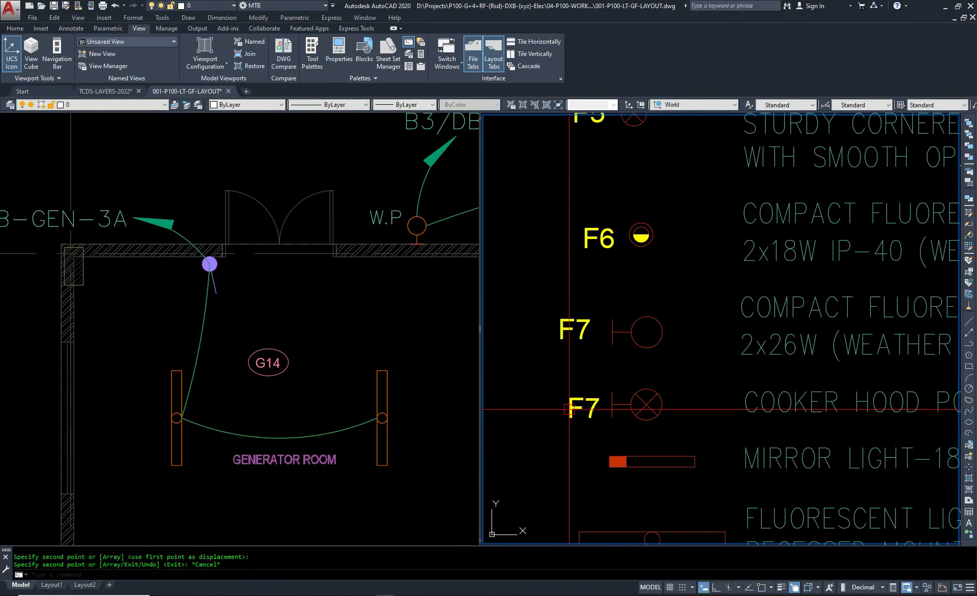
double_click(578, 409)
text(8)
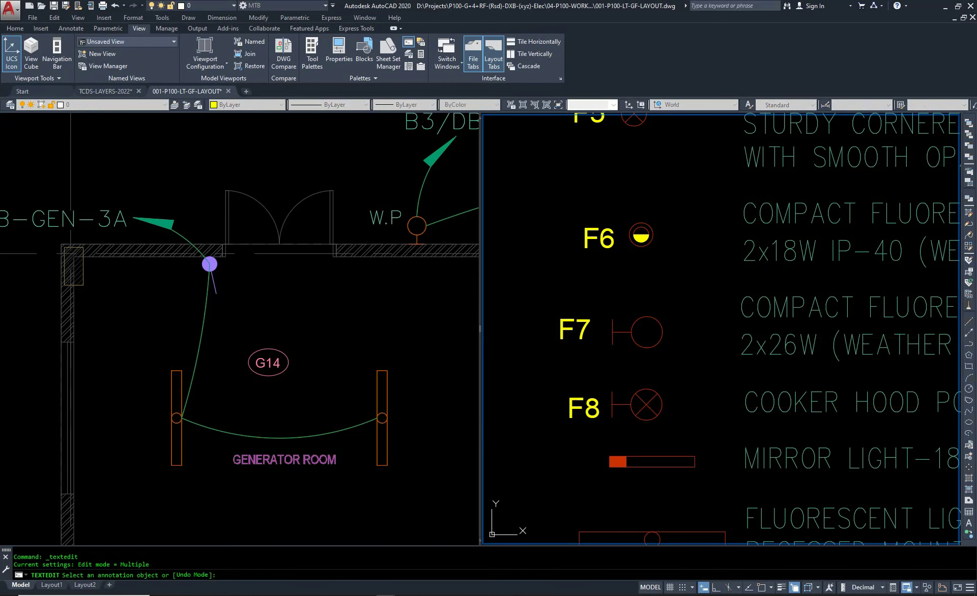
key(Escape)
Copy the F8 tag beside the mirror light and rename it F9.
scroll(593, 376, down, 2)
scroll(601, 356, up, 1)
scroll(602, 355, up, 1)
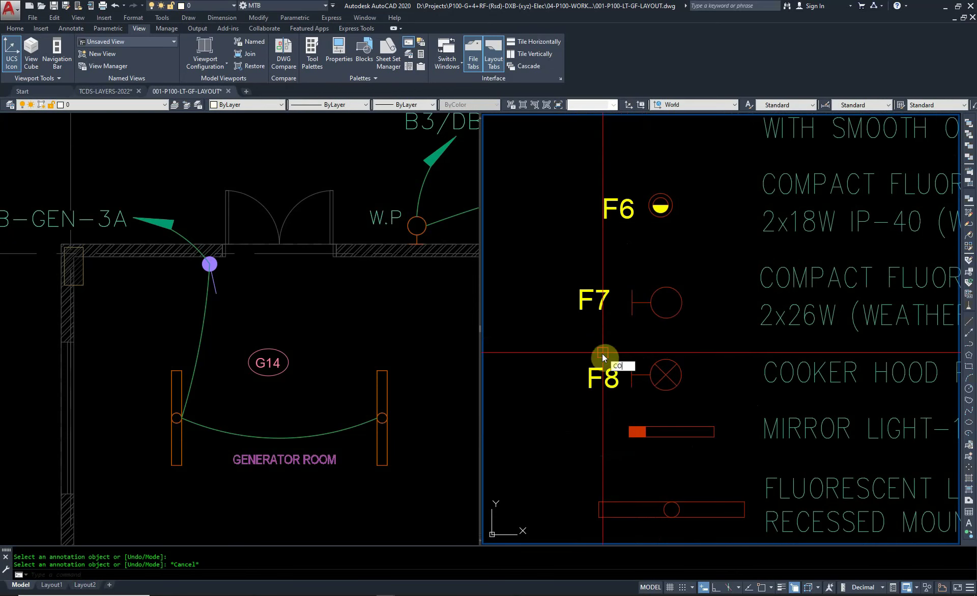
text(co)
key(Return)
click(603, 376)
key(Return)
click(603, 377)
click(600, 431)
key(Escape)
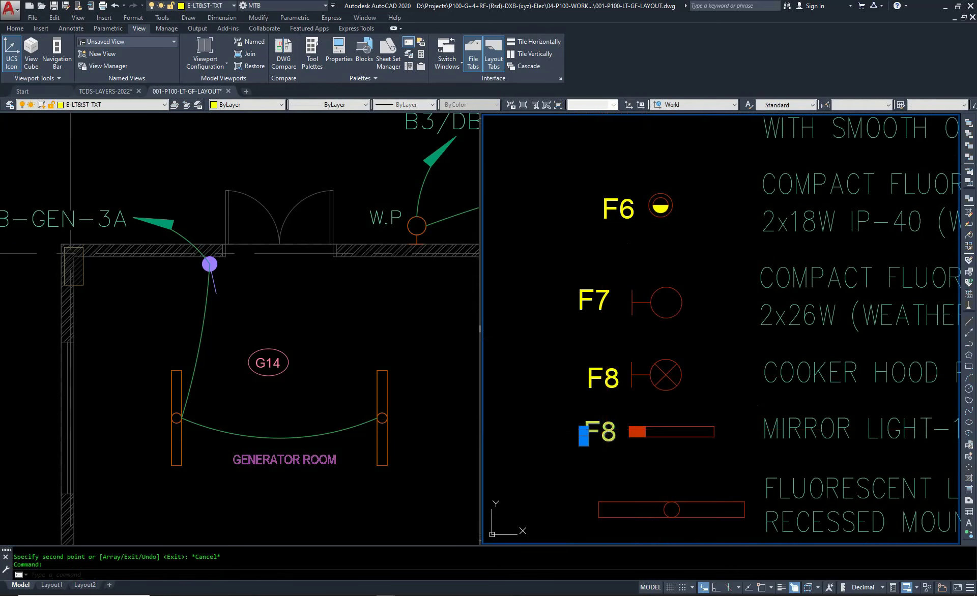
key(Escape)
Copy the F9 tag beside the recessed fluorescent fitting and rename it F10.
scroll(698, 274, down, 3)
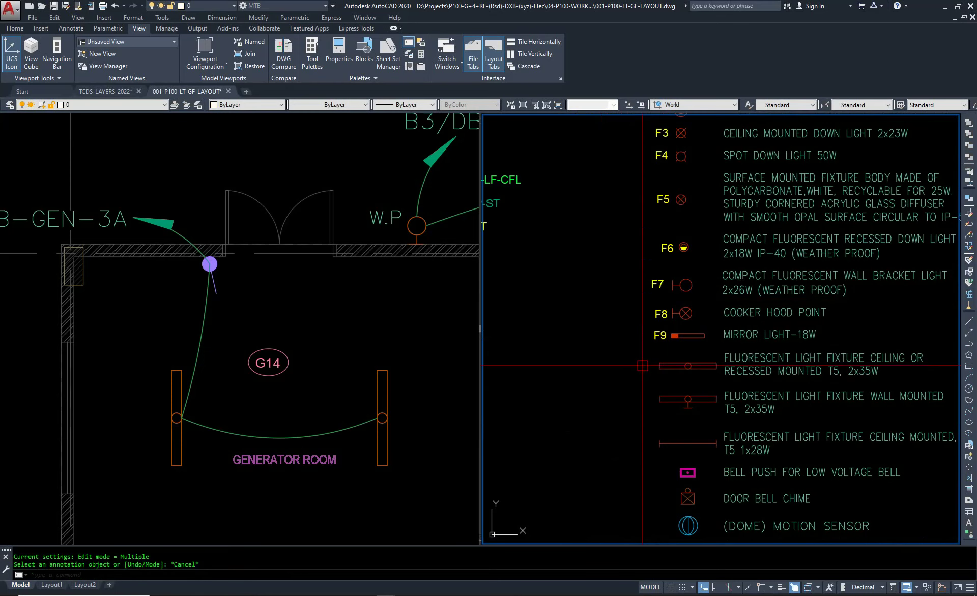
text(c)
scroll(662, 335, up, 2)
click(646, 328)
key(Return)
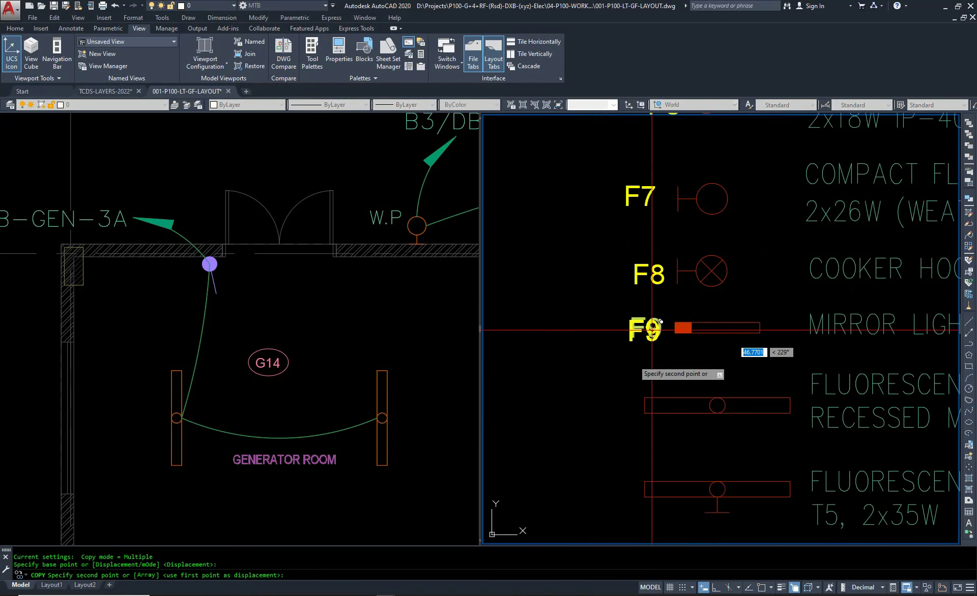
click(595, 404)
key(Escape)
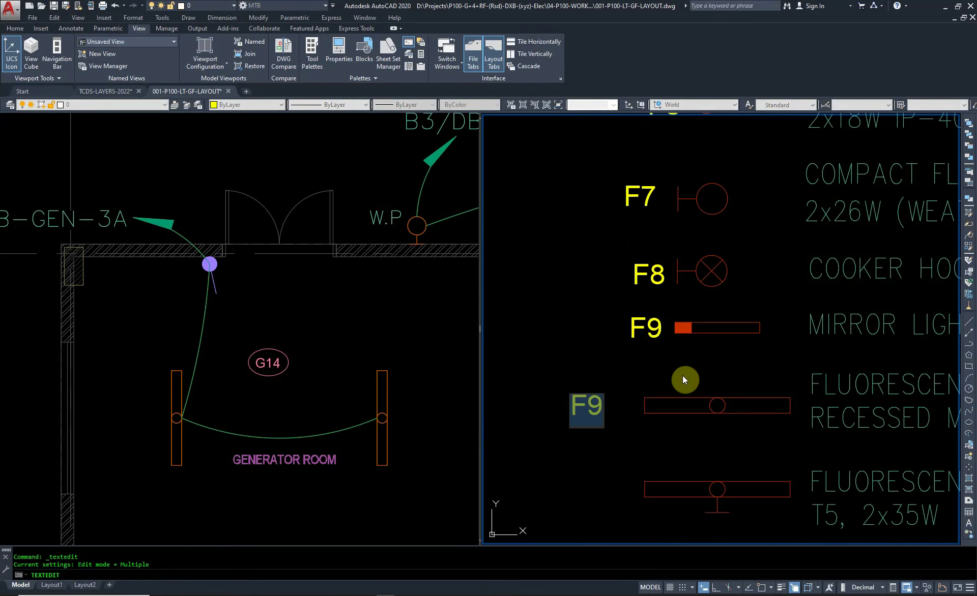
text(F1)
key(Escape)
Copy the F10 tag beside the wall-mounted fluorescent fitting and rename it F11.
scroll(680, 378, down, 3)
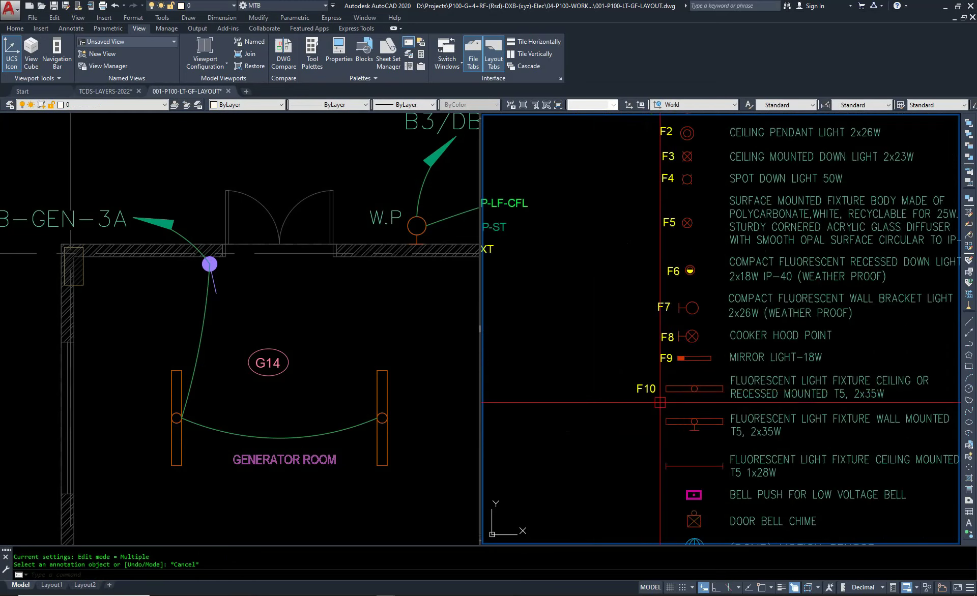
scroll(655, 407, up, 3)
text(co)
key(Return)
click(625, 371)
click(621, 400)
click(629, 484)
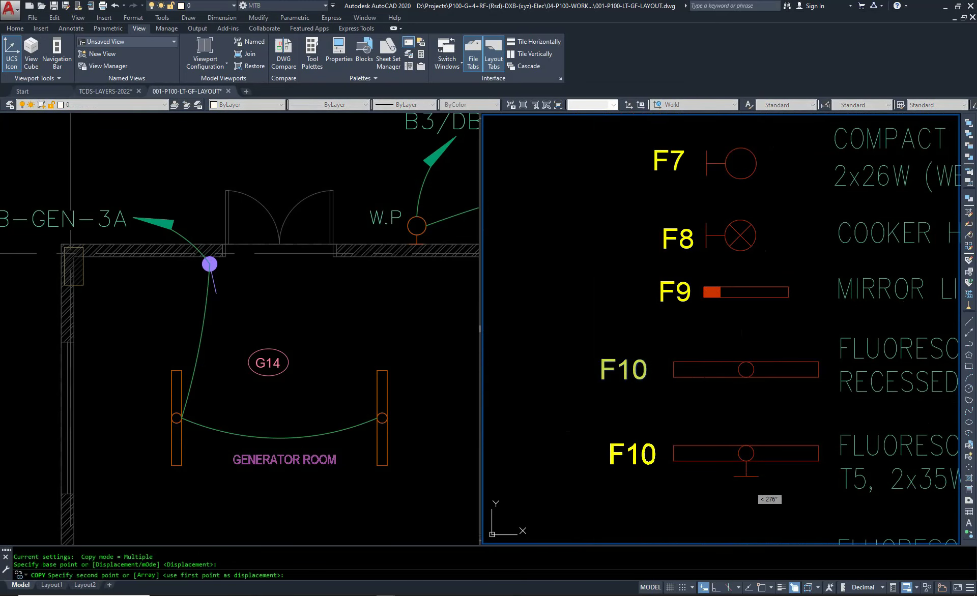
key(Escape)
double_click(664, 456)
text(F1)
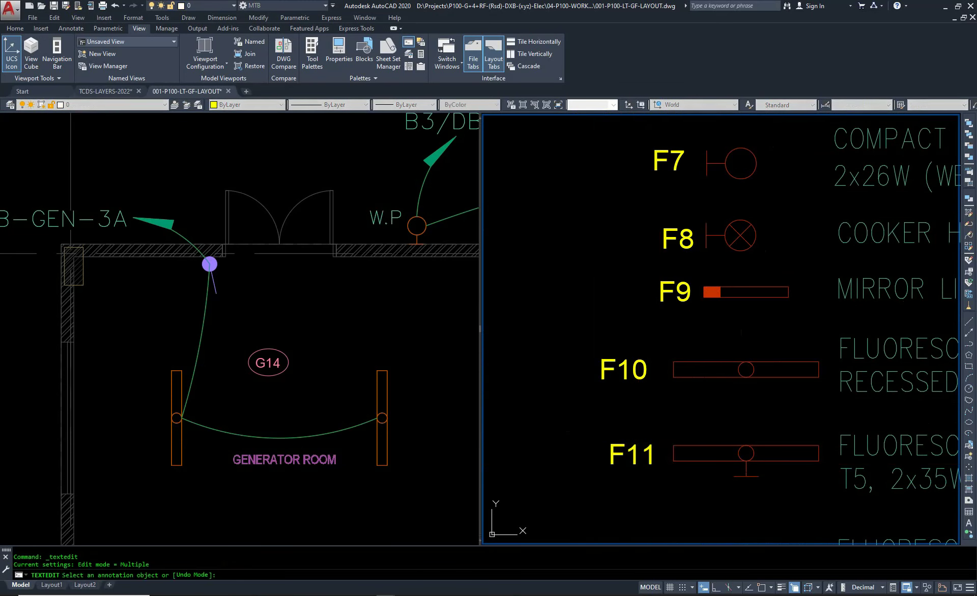
scroll(551, 373, down, 2)
scroll(552, 373, down, 2)
key(Escape)
Copy the F11 tag beside the T5 1x28W ceiling fitting and edit the copy for F12.
text(co)
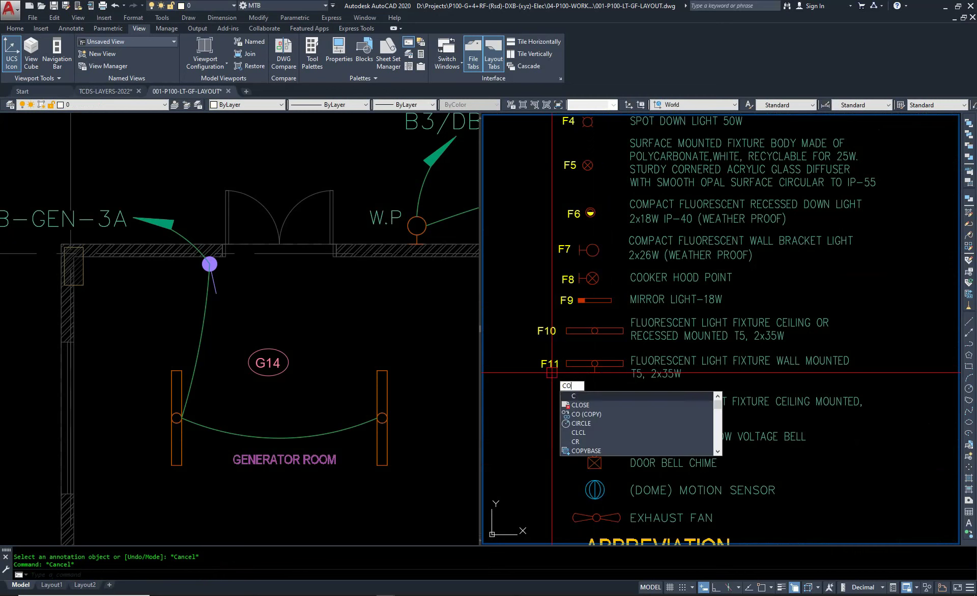
key(Return)
click(549, 365)
key(Return)
scroll(544, 376, up, 4)
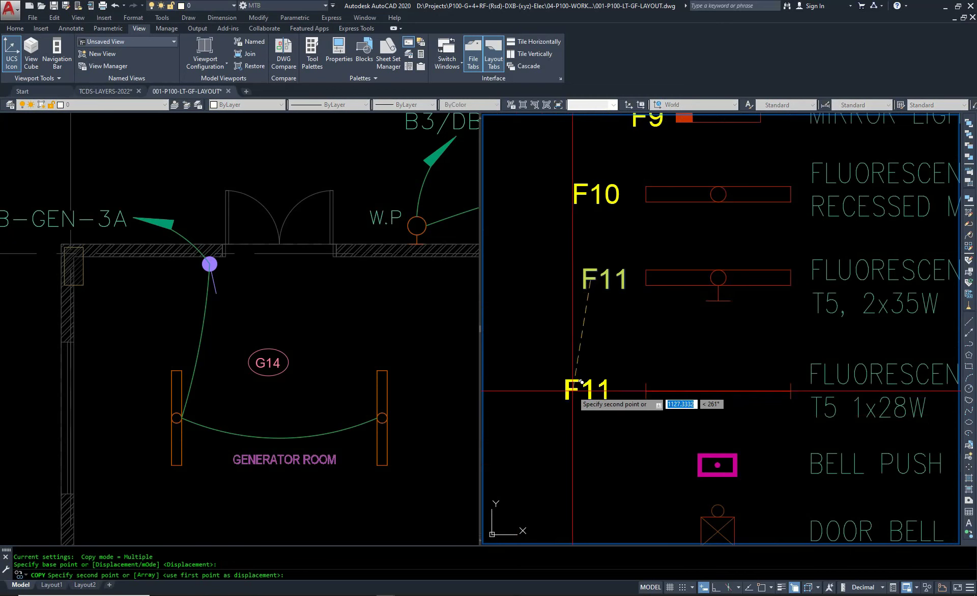
click(583, 391)
key(Escape)
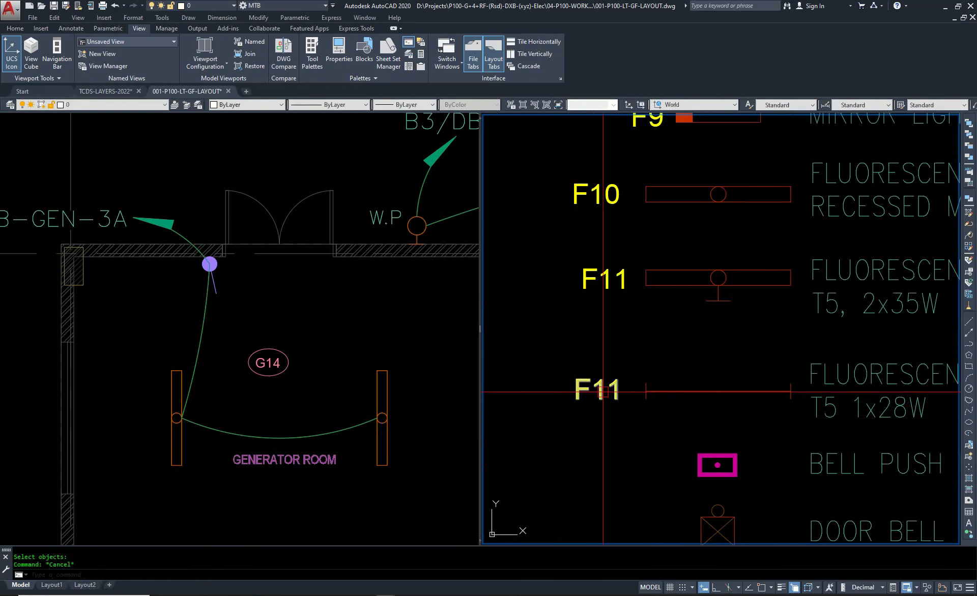
double_click(642, 390)
text(2)
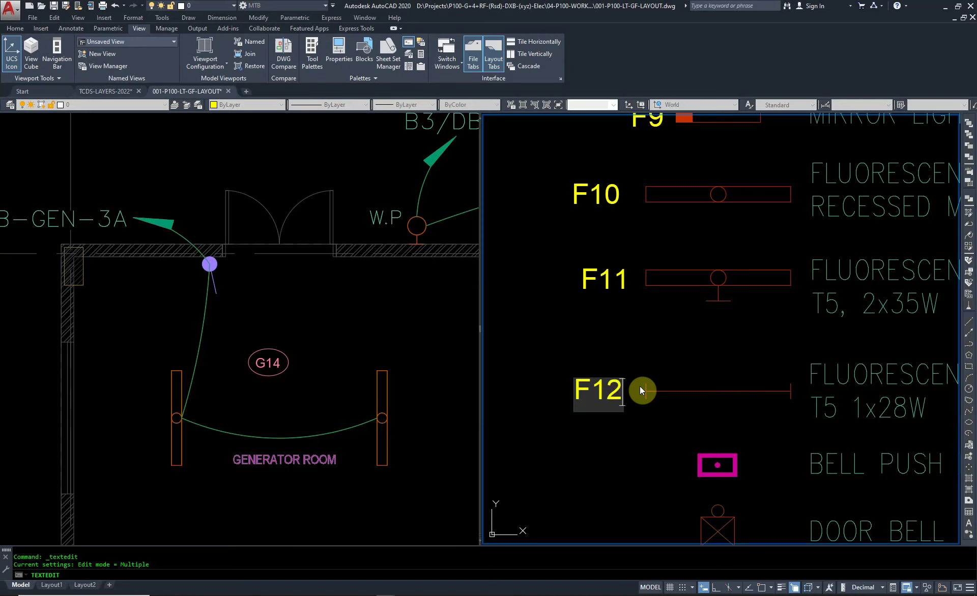
key(Escape)
key(Escape)
Zoom around to review the tags, briefly visiting the floor plan before returning to the legend.
scroll(651, 357, down, 3)
scroll(722, 239, down, 3)
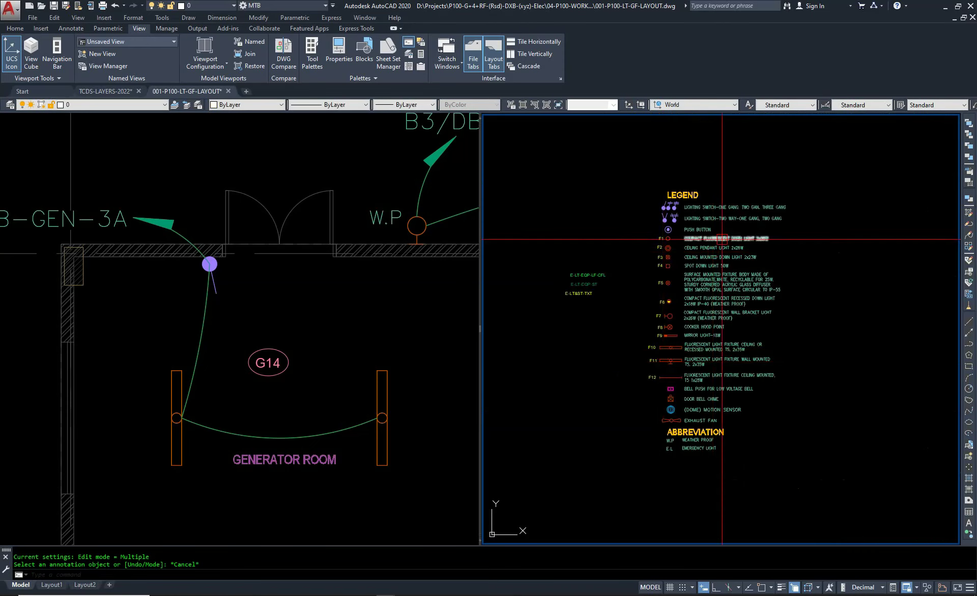
scroll(722, 239, up, 5)
scroll(661, 285, up, 1)
scroll(648, 305, up, 3)
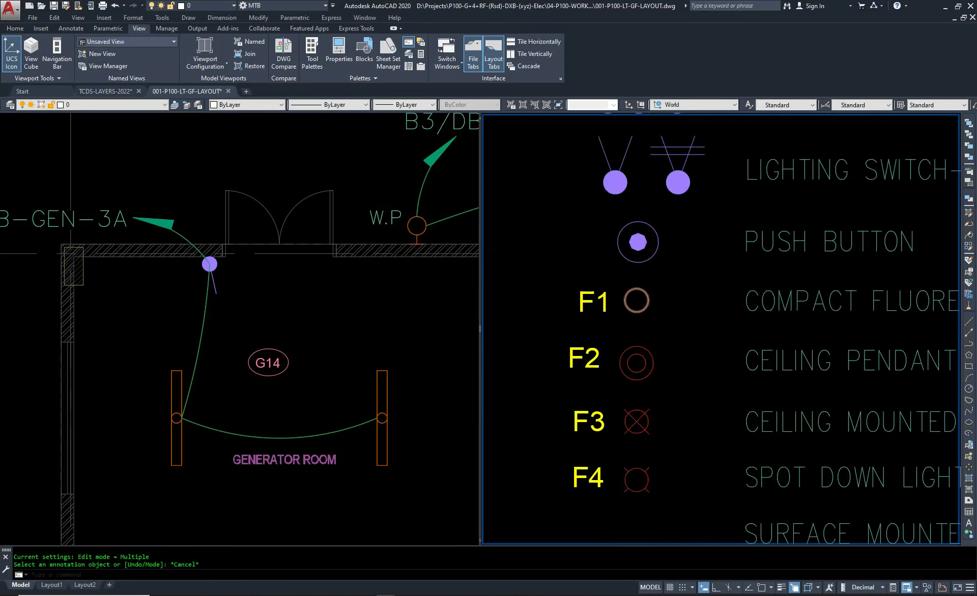
scroll(652, 311, down, 2)
click(344, 345)
scroll(344, 345, down, 2)
scroll(306, 331, down, 2)
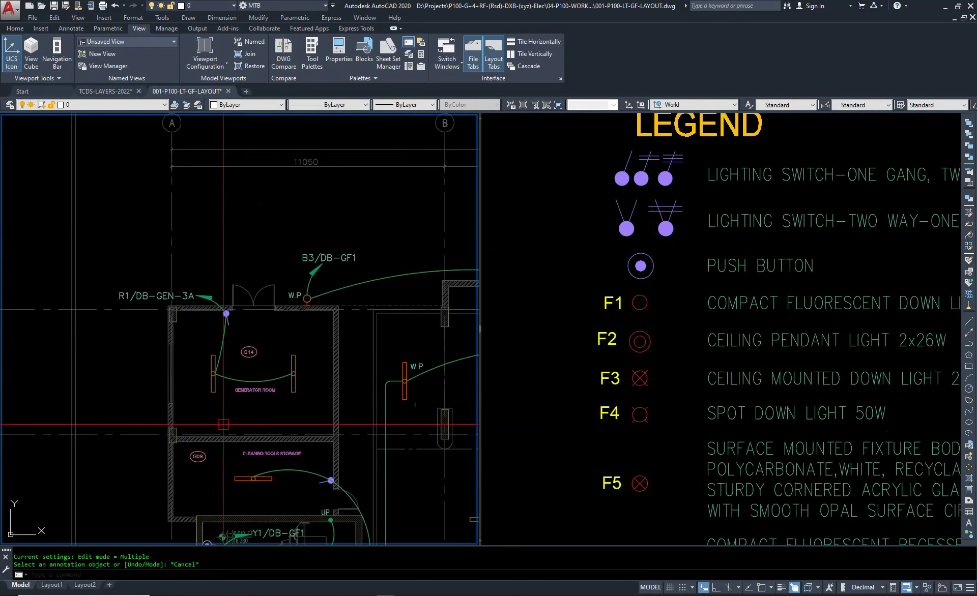
scroll(229, 316, up, 3)
scroll(192, 302, up, 2)
scroll(191, 303, down, 2)
click(639, 338)
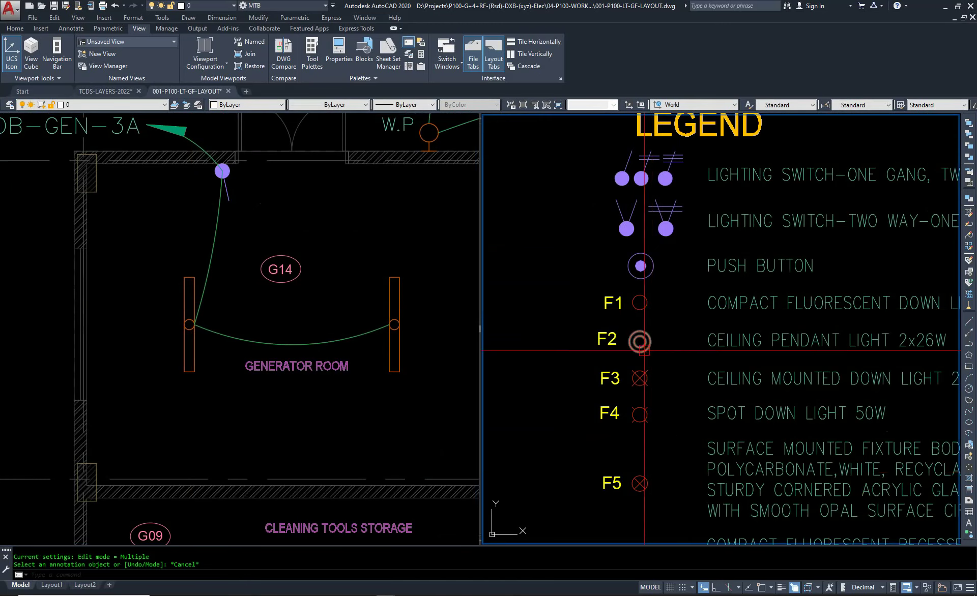
scroll(642, 458, down, 1)
scroll(654, 422, up, 3)
scroll(654, 422, down, 2)
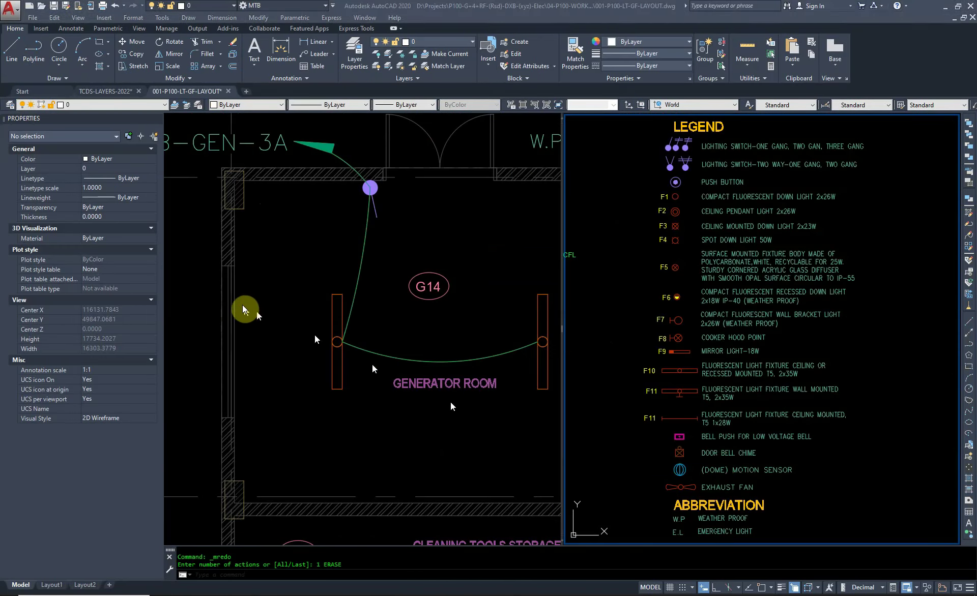
scroll(357, 332, down, 5)
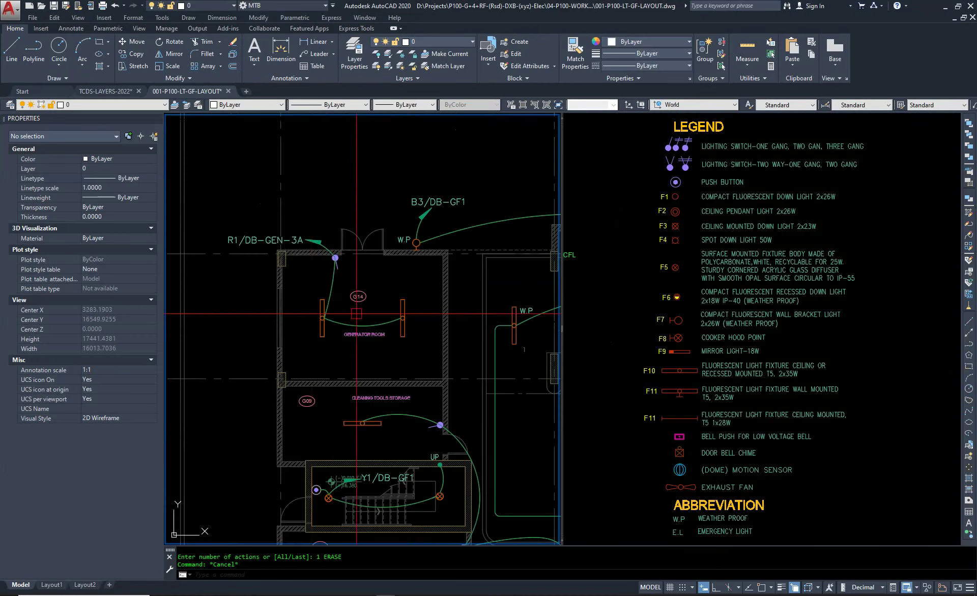
middle_drag(459, 312, 317, 288)
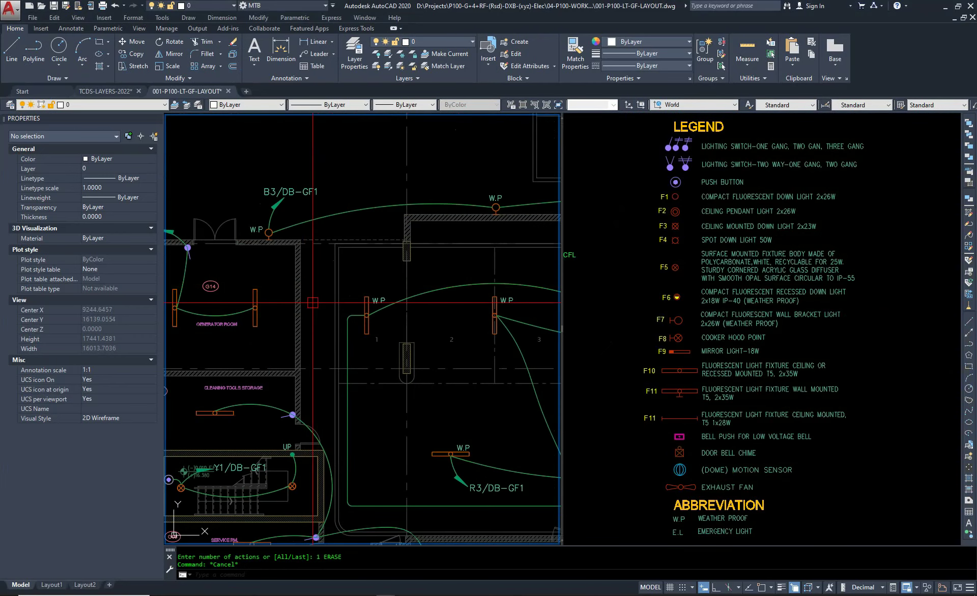
scroll(313, 302, up, 5)
scroll(285, 326, down, 4)
scroll(367, 290, up, 3)
scroll(378, 270, up, 3)
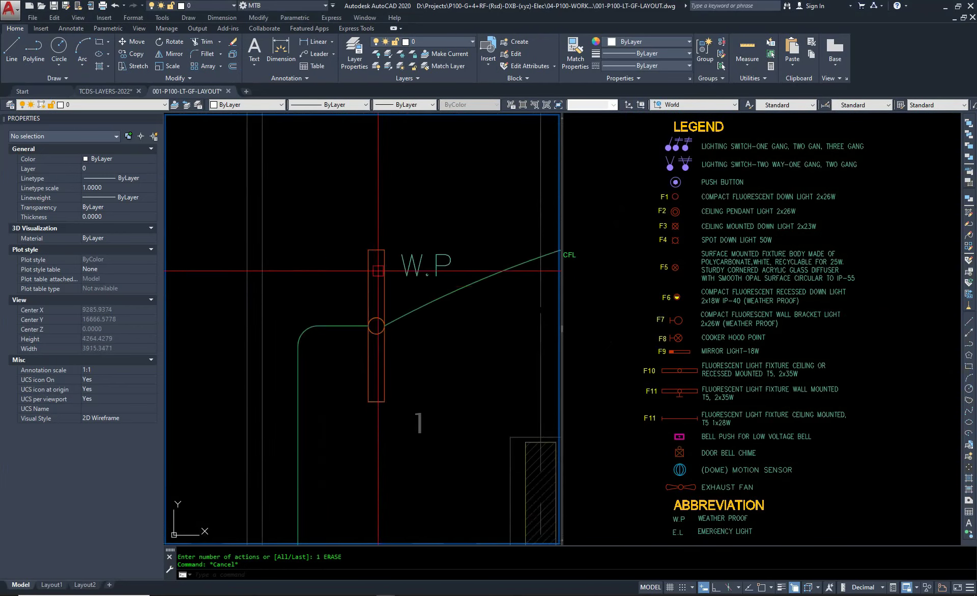
scroll(378, 270, down, 6)
scroll(311, 367, up, 2)
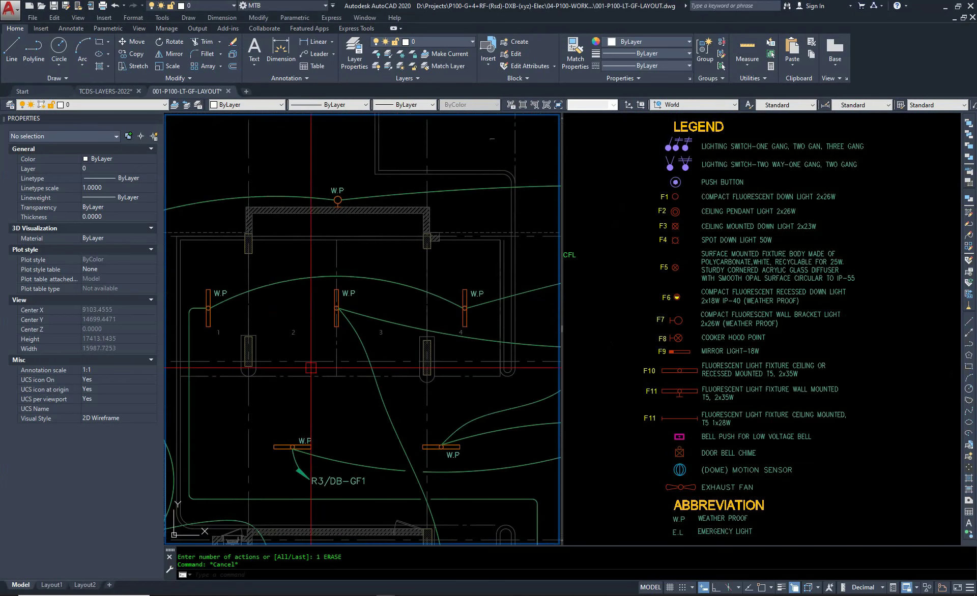
click(603, 398)
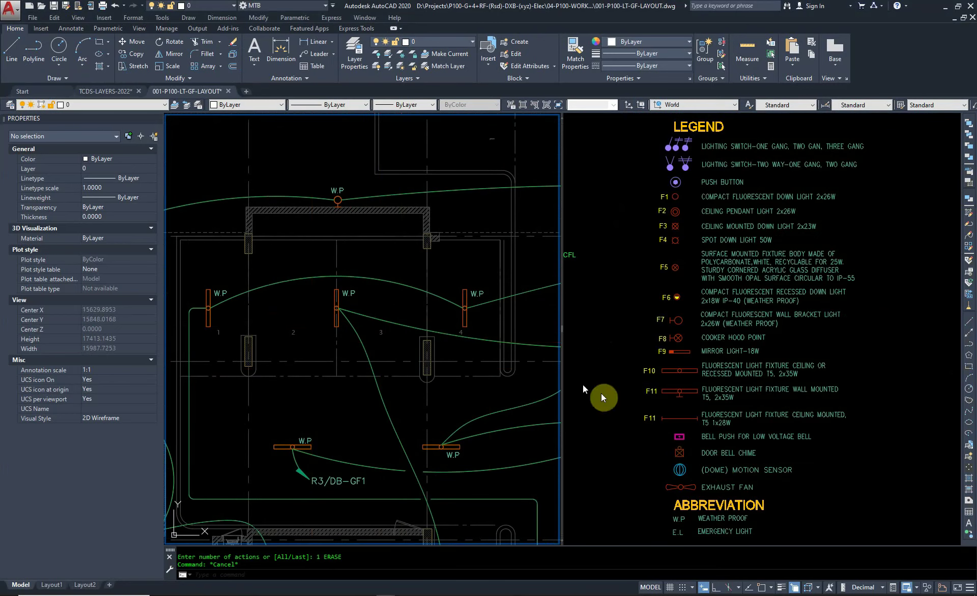
click(344, 387)
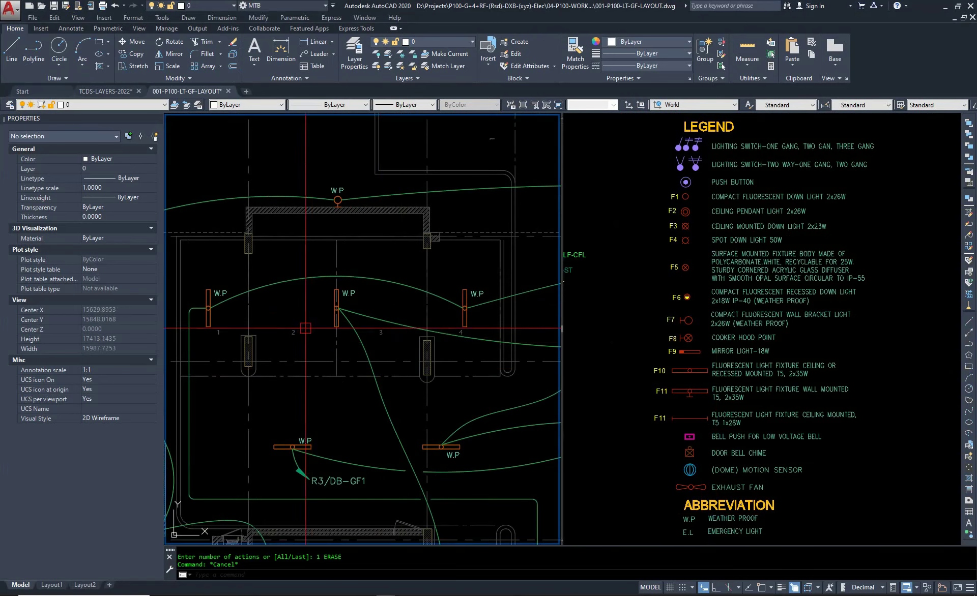
middle_drag(275, 234, 443, 354)
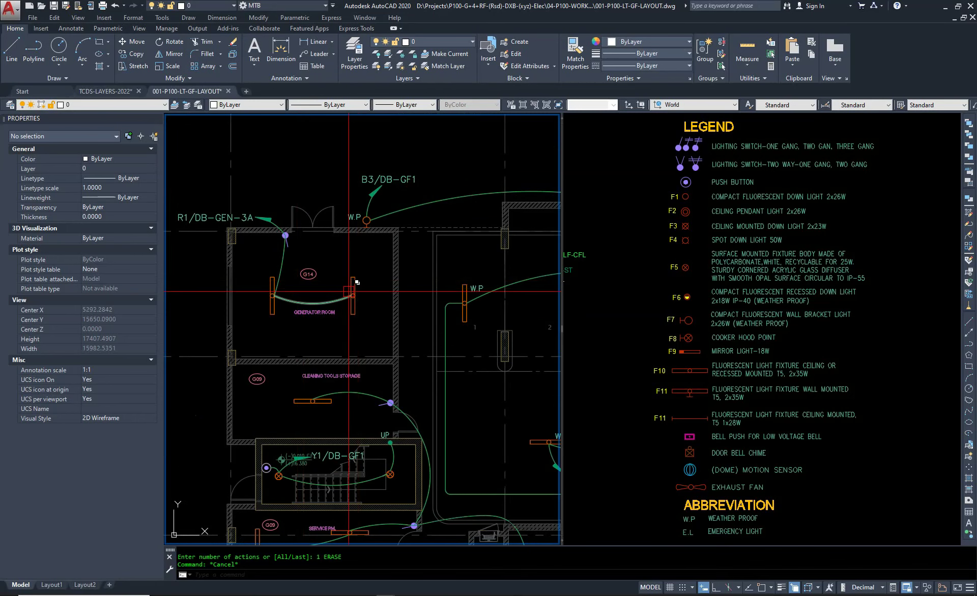
mouse_move(351, 292)
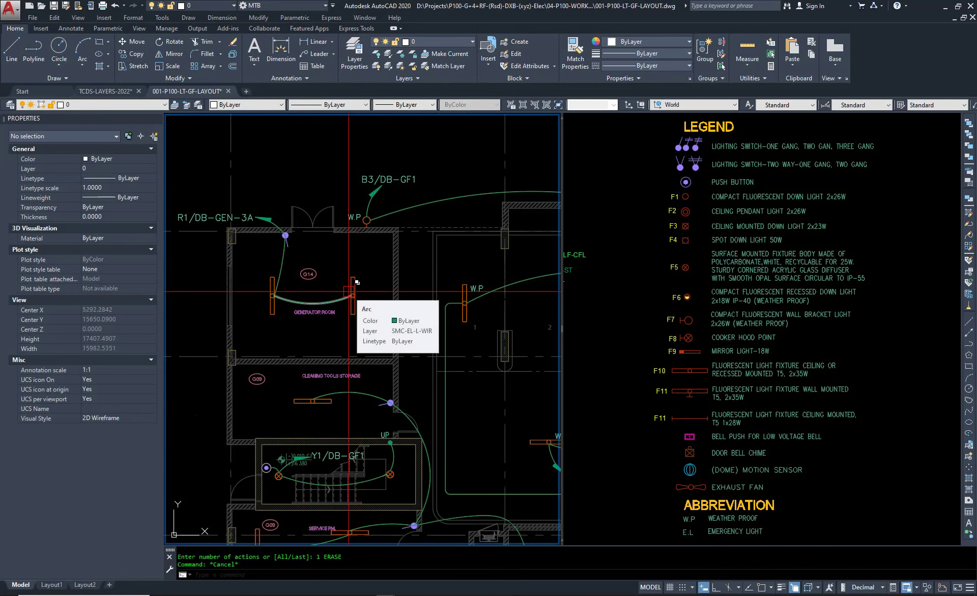
middle_drag(320, 289, 365, 364)
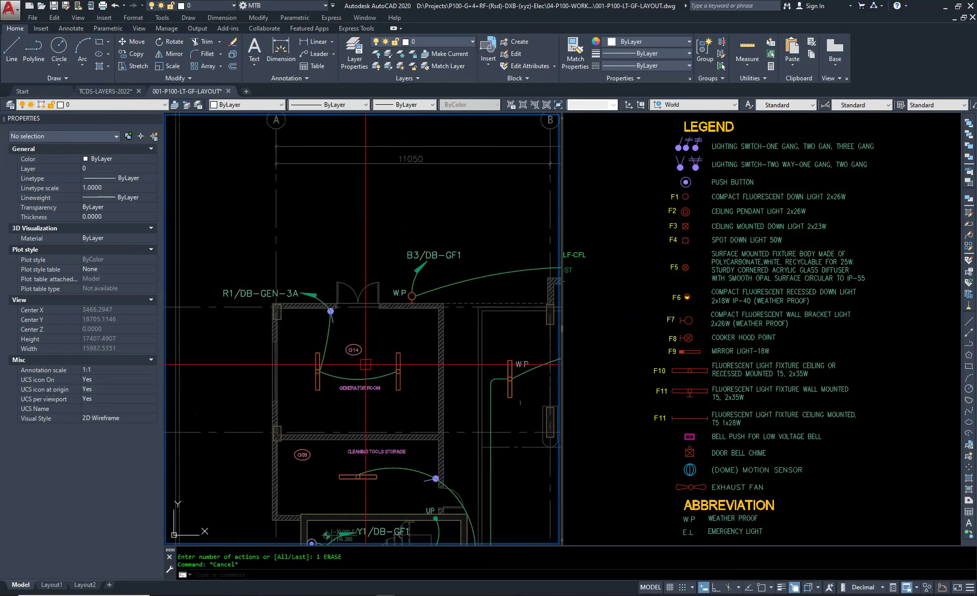
click(752, 465)
scroll(752, 464, up, 2)
Start moving the lower legend entries vertically with ortho on, then cancel the move.
scroll(752, 464, down, 2)
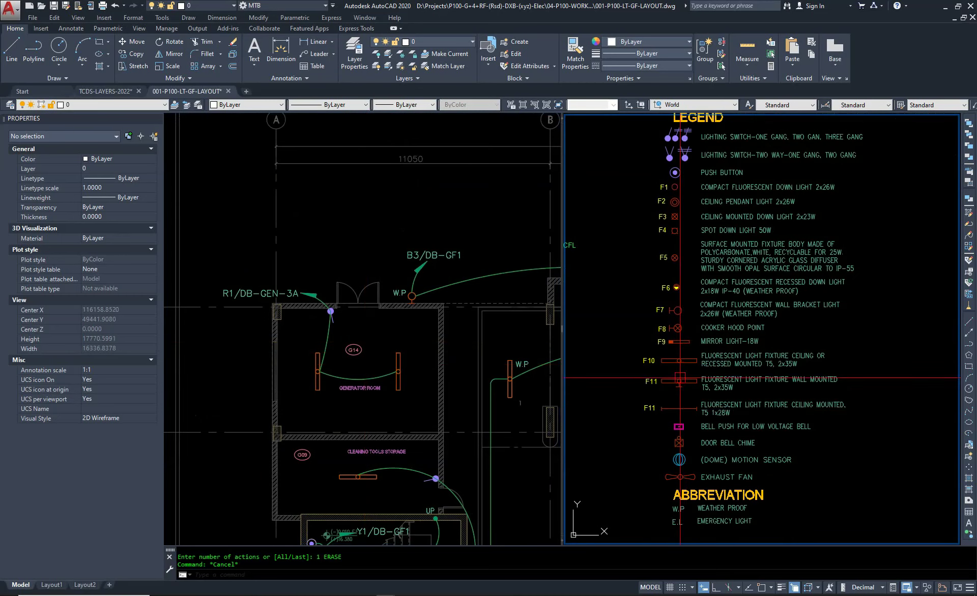
mouse_move(699, 418)
middle_down()
mouse_move(681, 392)
mouse_move(715, 294)
middle_up()
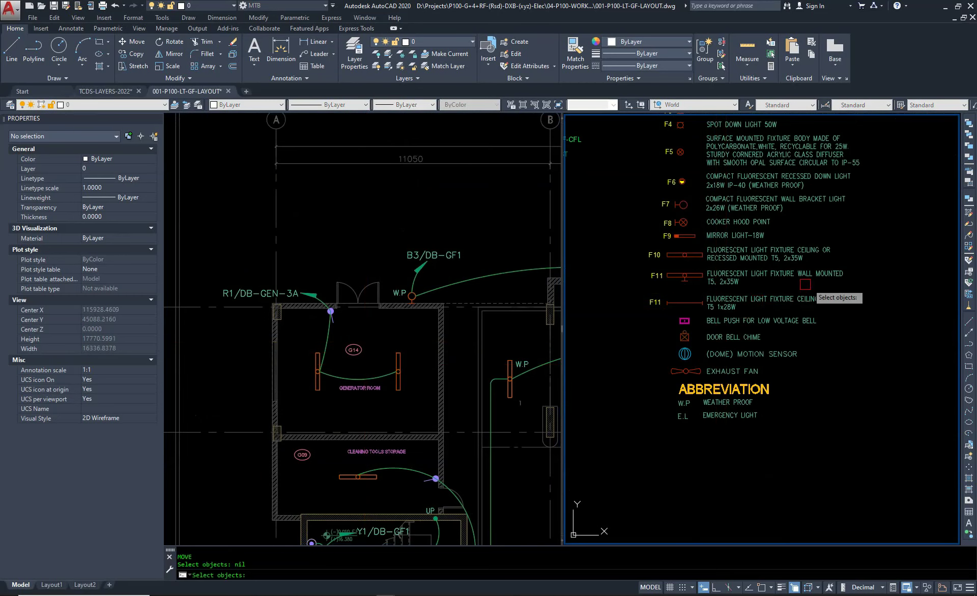
drag(880, 265, 633, 440)
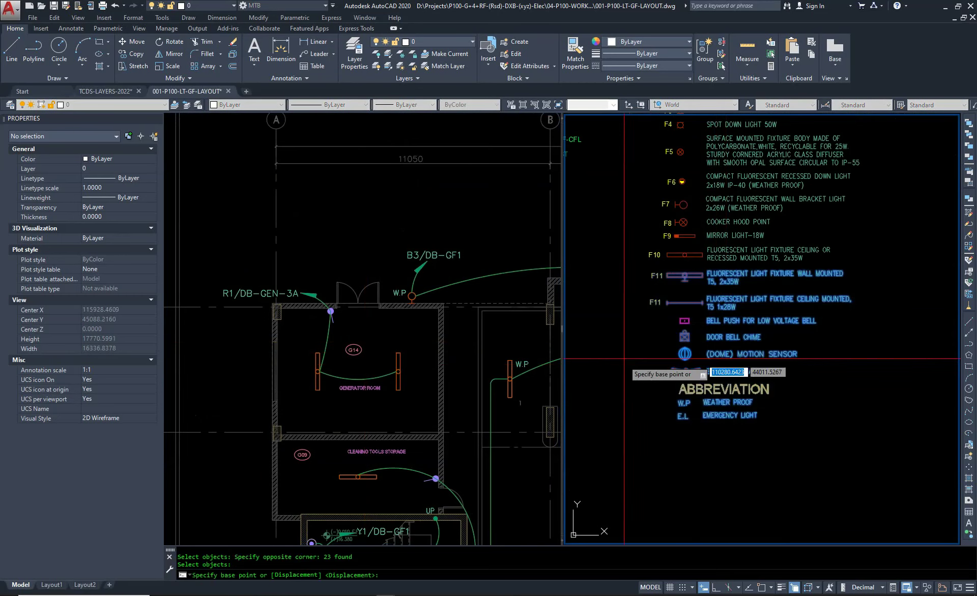
key(Return)
click(623, 374)
key(F8)
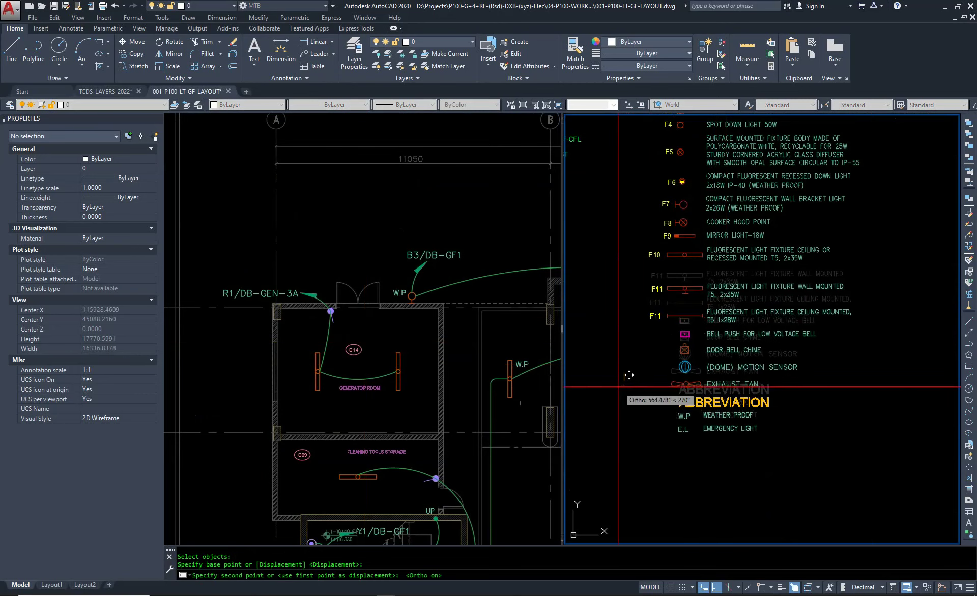
key(Escape)
key(Escape)
scroll(715, 234, up, 4)
text(CO)
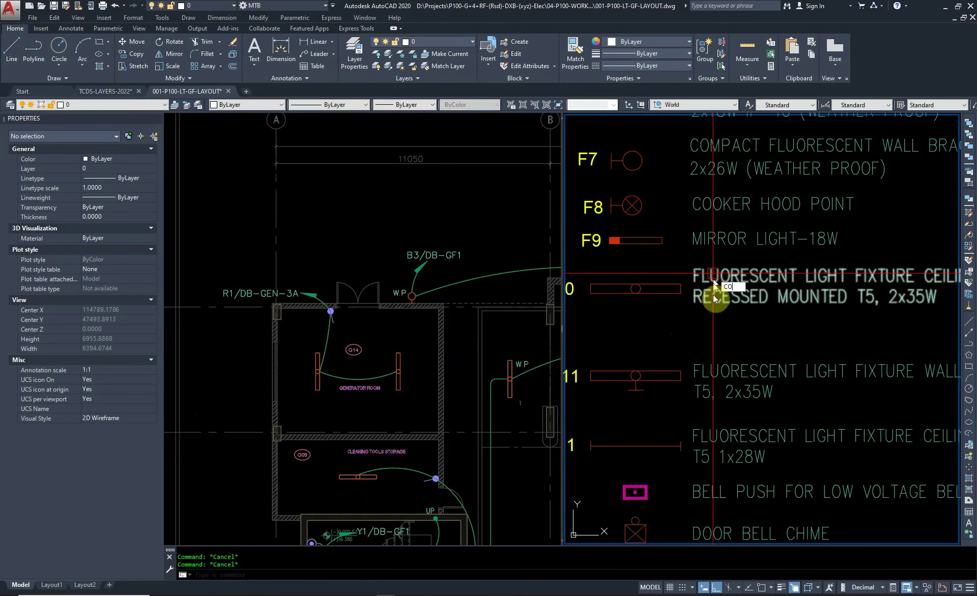
Copy the F10 recessed fluorescent legend row to a new row below.
key(Return)
mouse_move(780, 347)
mouse_down()
mouse_move(723, 293)
mouse_move(654, 279)
mouse_up()
key(Return)
click(668, 295)
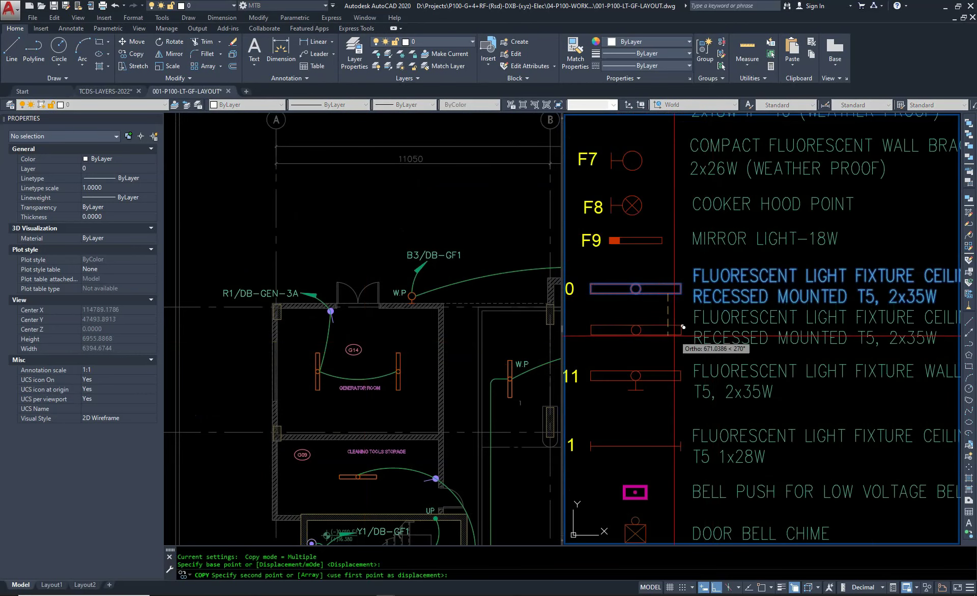
key(Escape)
middle_drag(545, 281, 610, 300)
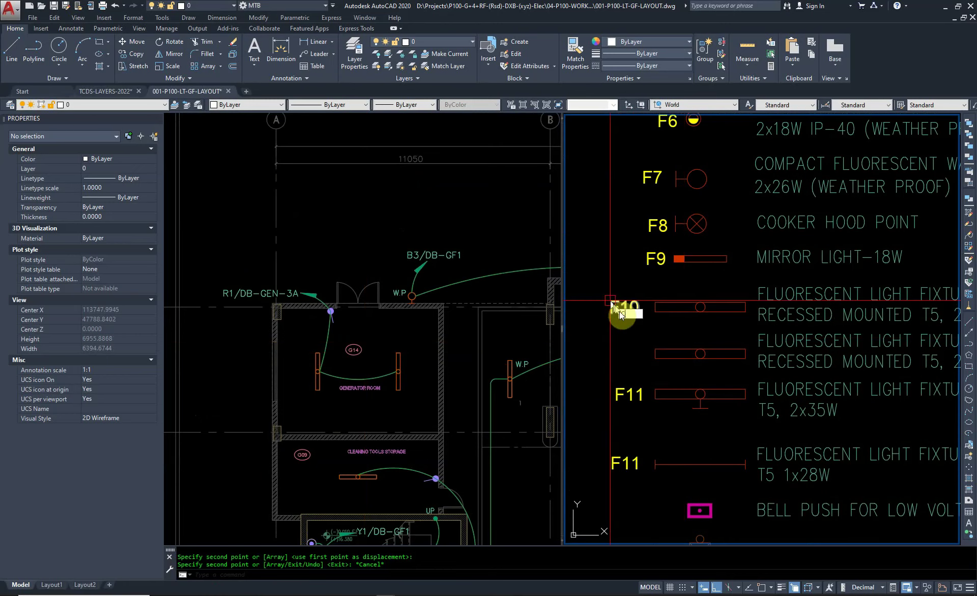
Copy the F11 tag beside the new legend row.
key(Return)
click(629, 319)
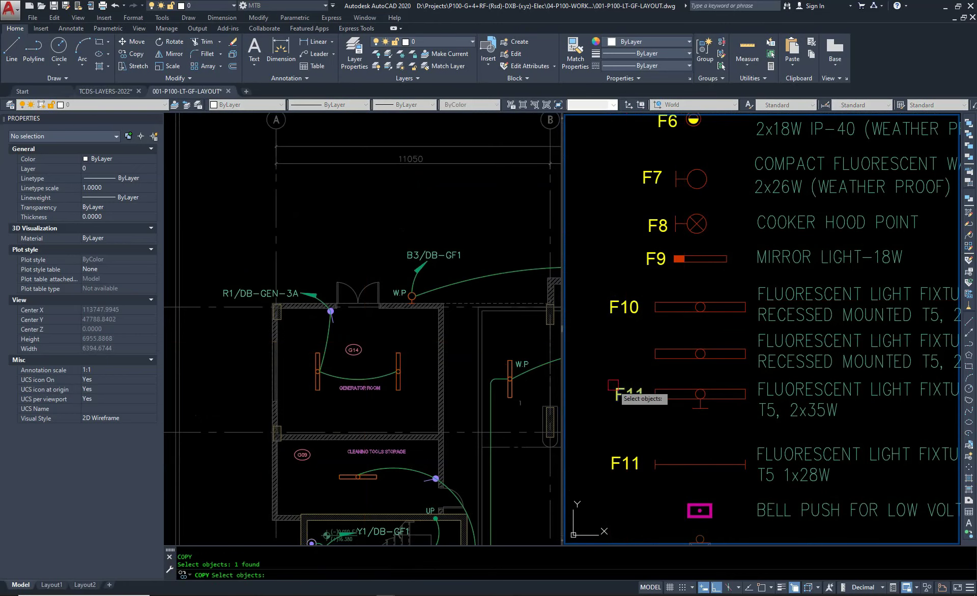
key(Return)
click(597, 369)
click(597, 404)
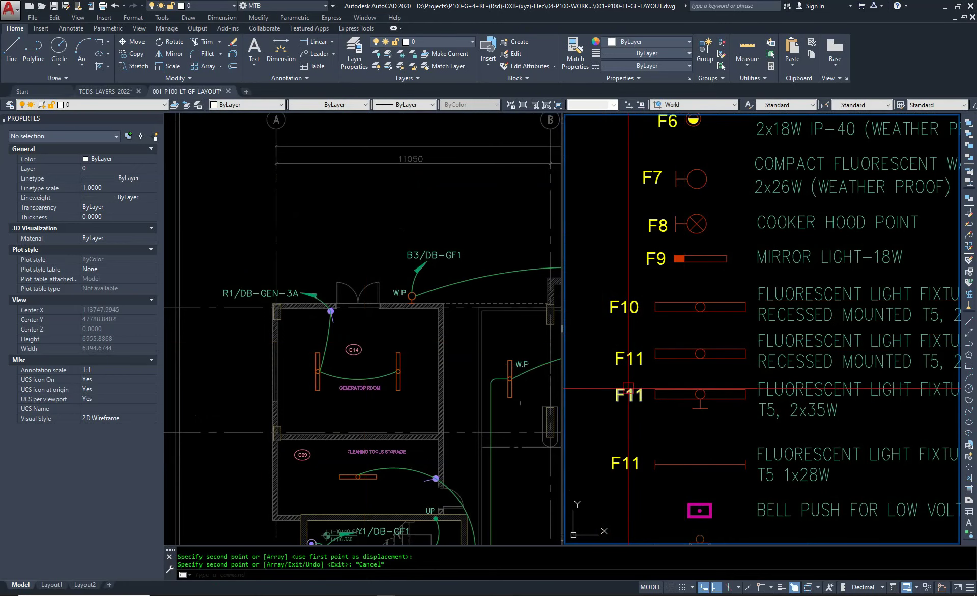
key(Escape)
Retag the wall-mounted fluorescent fixture as F12.
double_click(636, 394)
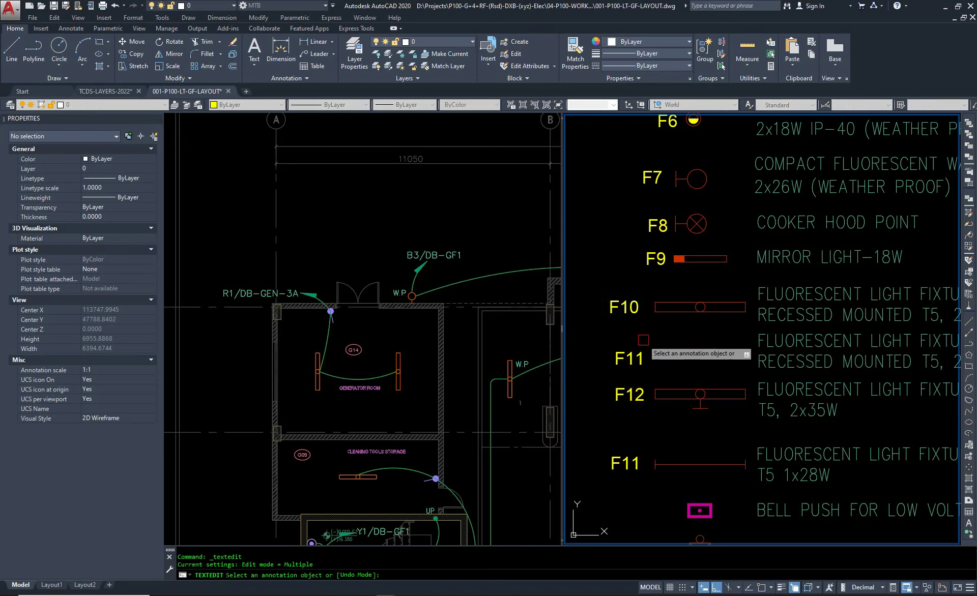
scroll(644, 339, down, 5)
key(Escape)
key(Escape)
click(399, 360)
middle_drag(386, 447, 376, 296)
scroll(424, 455, up, 2)
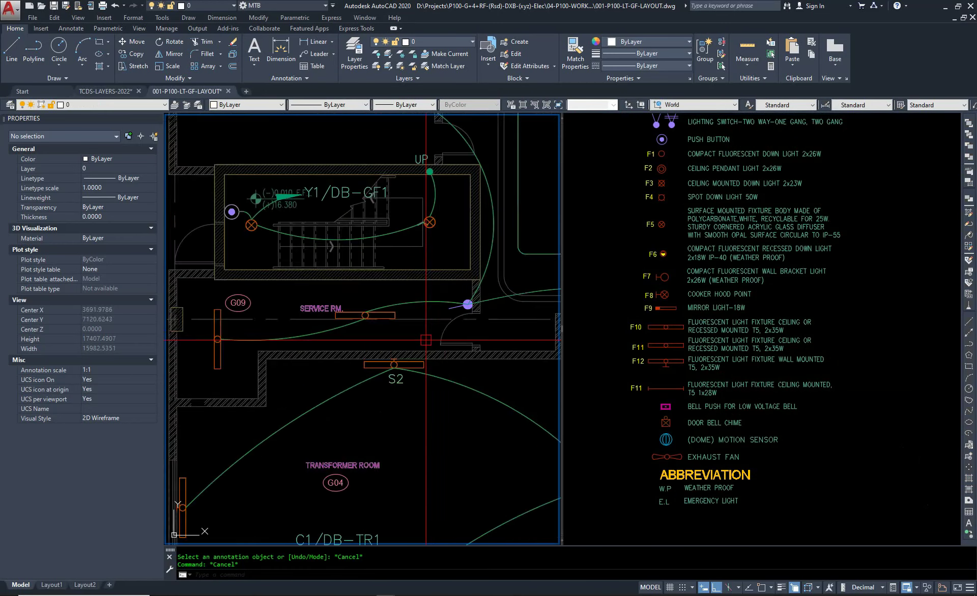
scroll(336, 427, up, 3)
scroll(337, 362, down, 3)
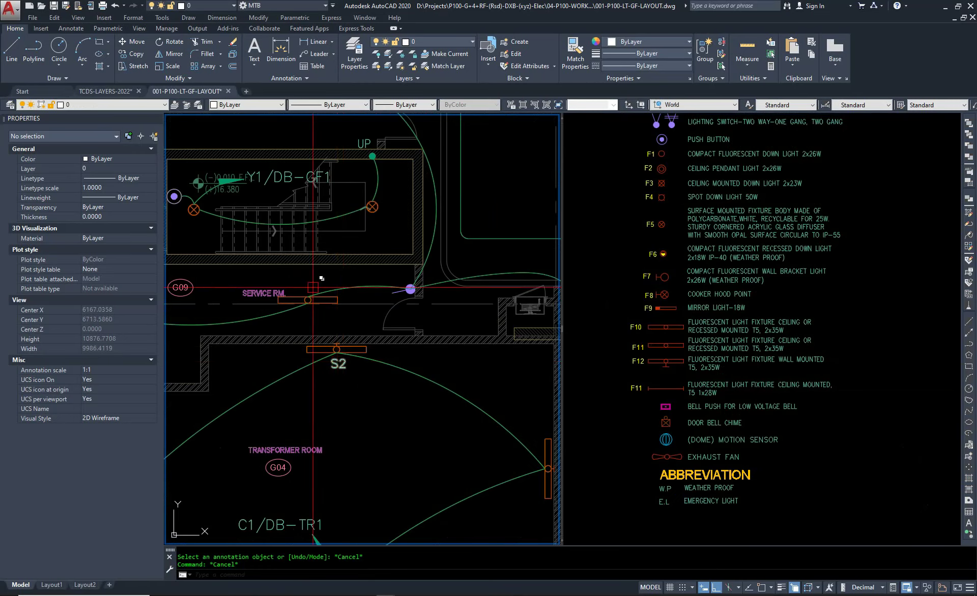
scroll(337, 362, down, 3)
scroll(241, 266, up, 4)
scroll(241, 266, down, 3)
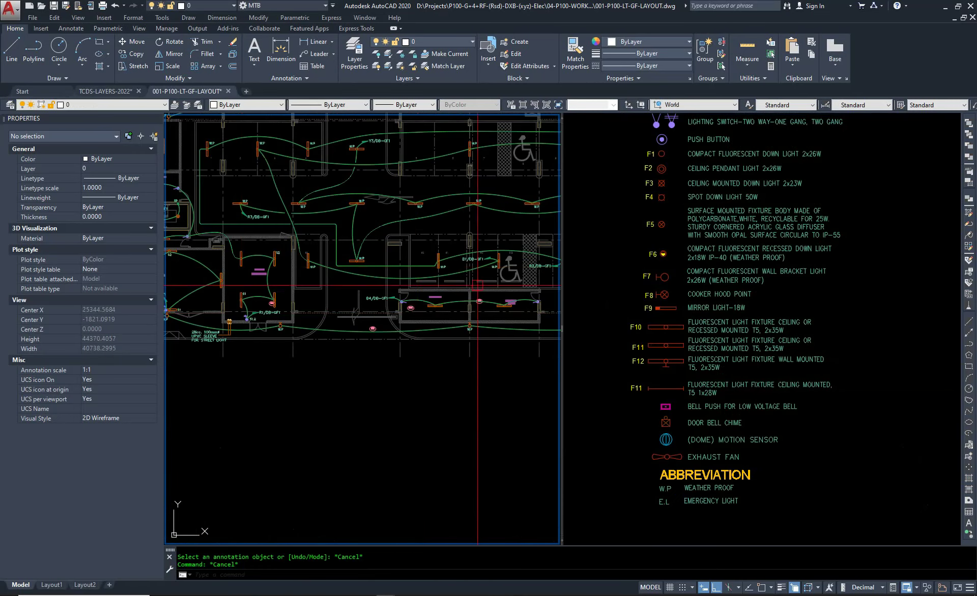
scroll(477, 286, up, 2)
middle_drag(477, 286, 249, 336)
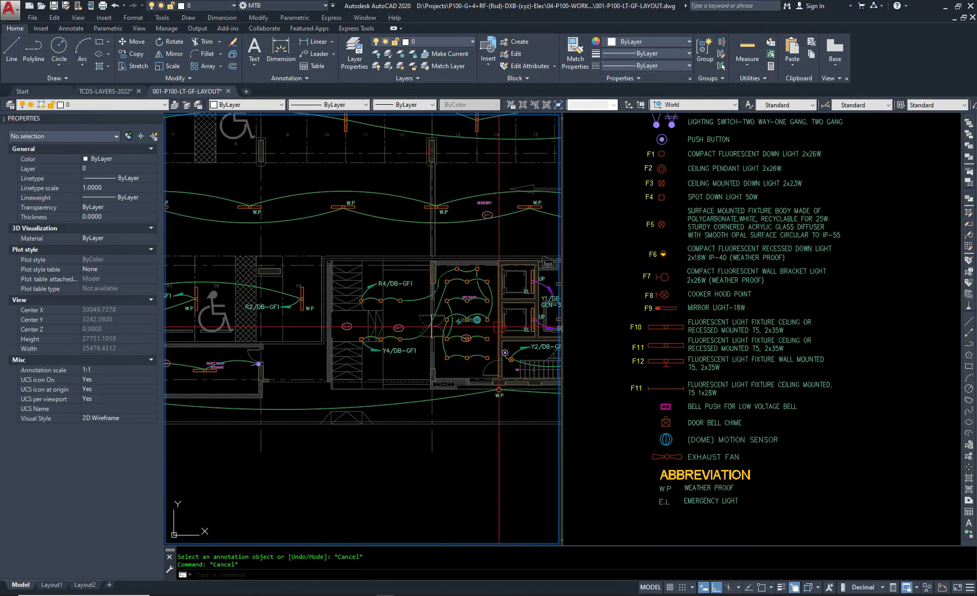
scroll(499, 327, up, 5)
middle_drag(499, 327, 313, 299)
scroll(313, 299, down, 3)
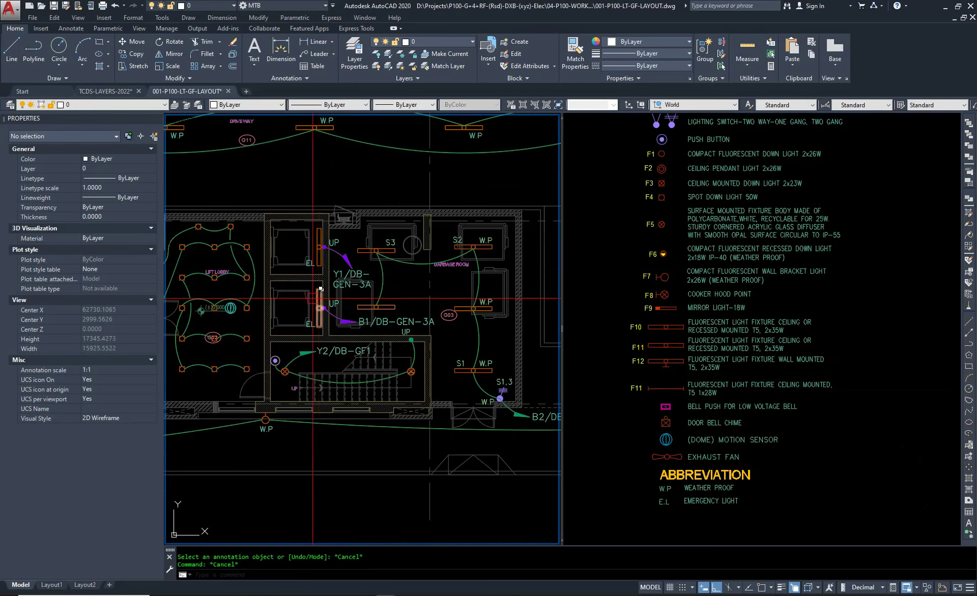
scroll(312, 299, down, 5)
scroll(493, 369, up, 5)
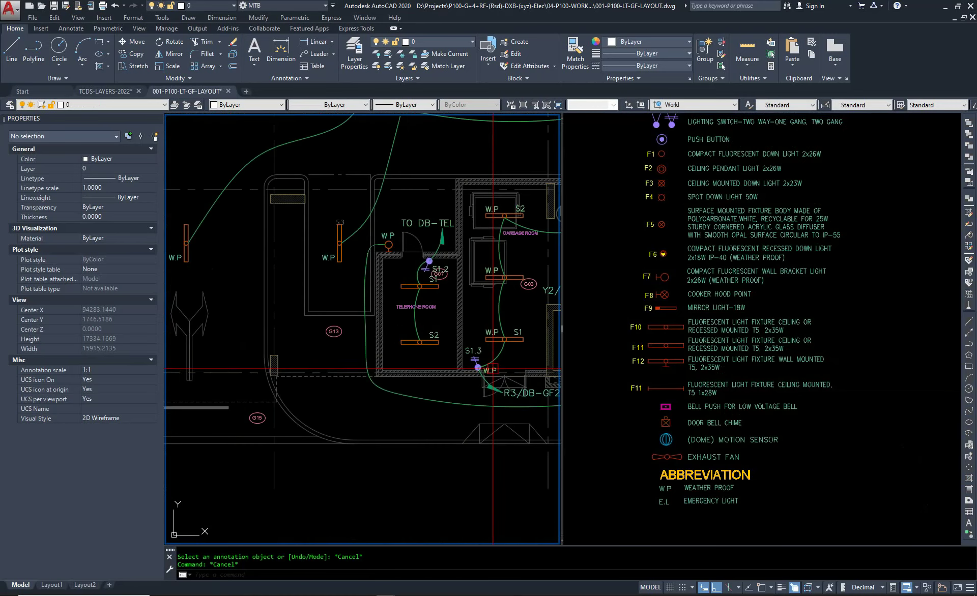
scroll(341, 238, down, 2)
scroll(340, 239, up, 2)
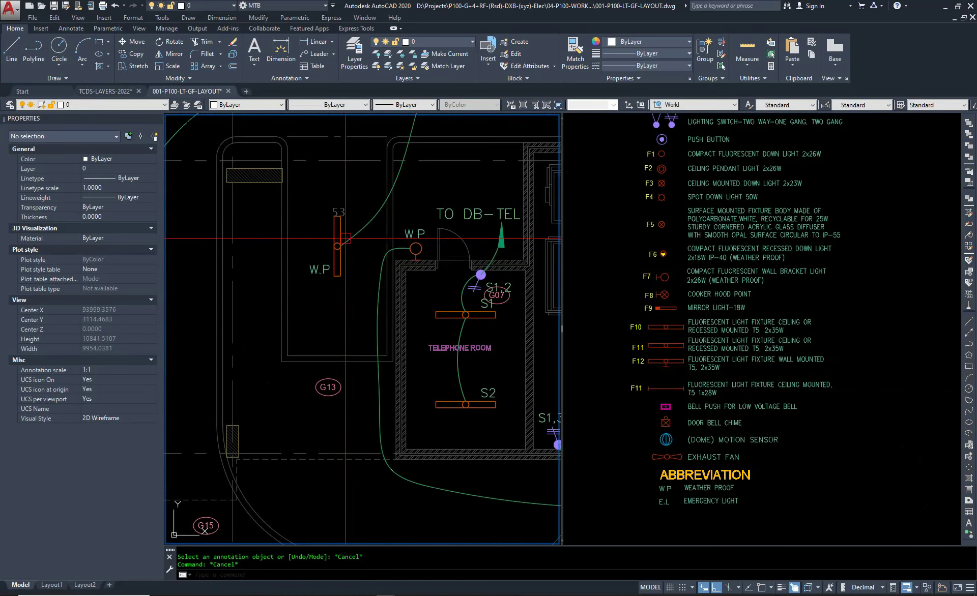
scroll(341, 238, down, 3)
middle_drag(416, 287, 396, 295)
scroll(509, 254, up, 4)
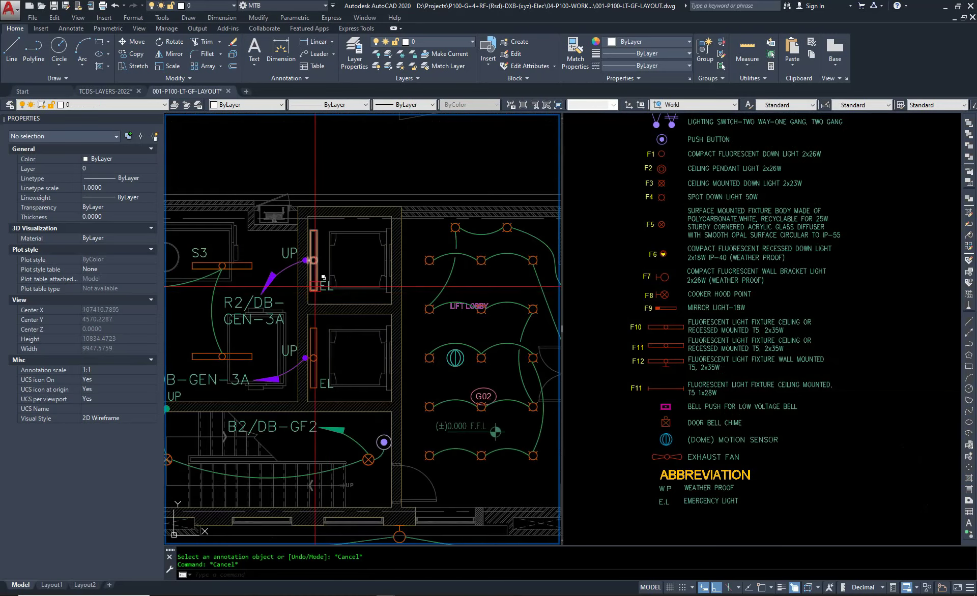
scroll(395, 287, down, 3)
scroll(395, 287, down, 3)
scroll(356, 331, up, 2)
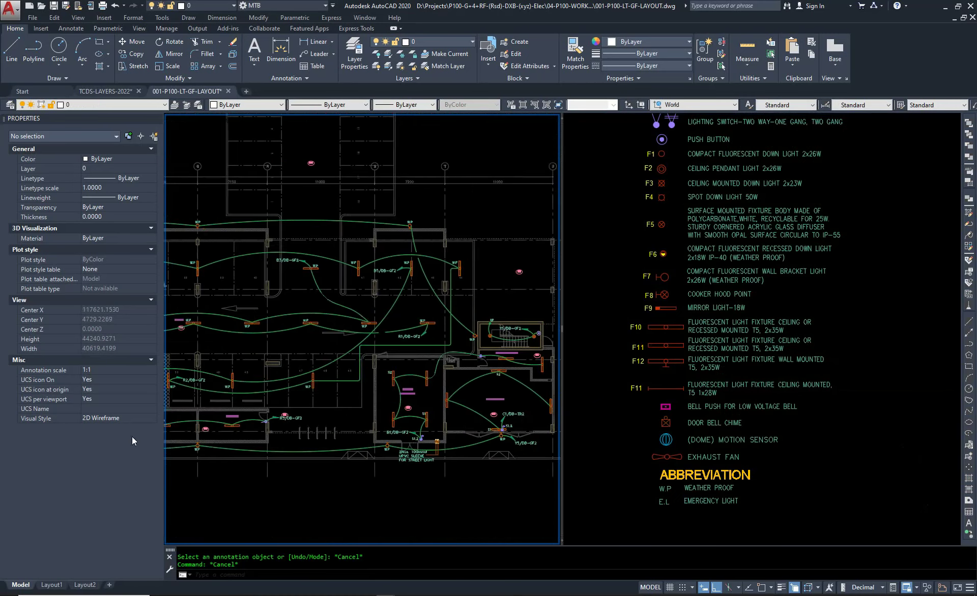
middle_drag(305, 330, 233, 412)
scroll(368, 360, up, 6)
scroll(465, 351, down, 8)
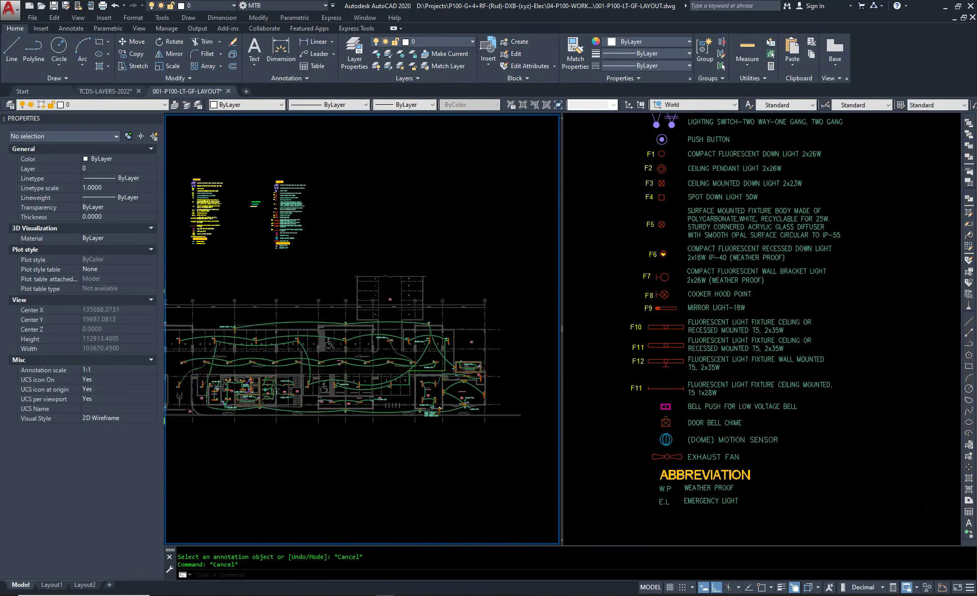
scroll(410, 381, down, 10)
scroll(725, 402, up, 2)
scroll(703, 349, up, 3)
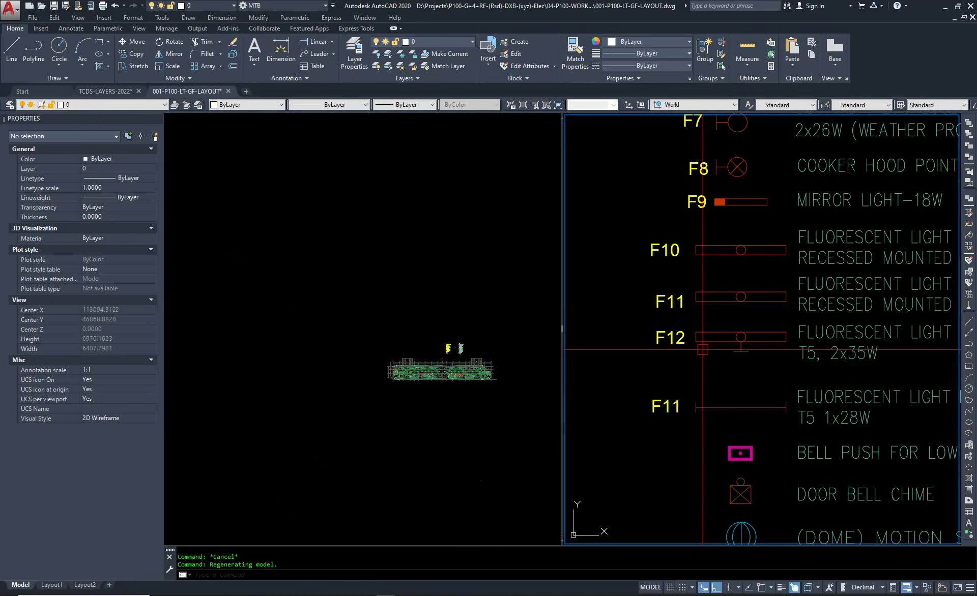
scroll(423, 331, up, 5)
scroll(402, 351, up, 5)
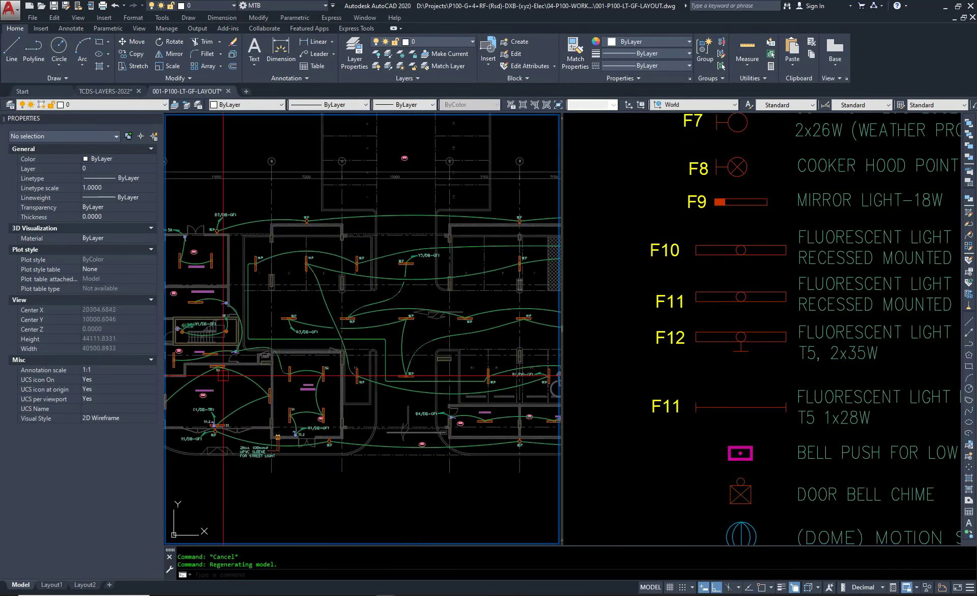
scroll(382, 371, up, 3)
scroll(374, 379, up, 2)
scroll(402, 402, up, 4)
scroll(300, 279, down, 4)
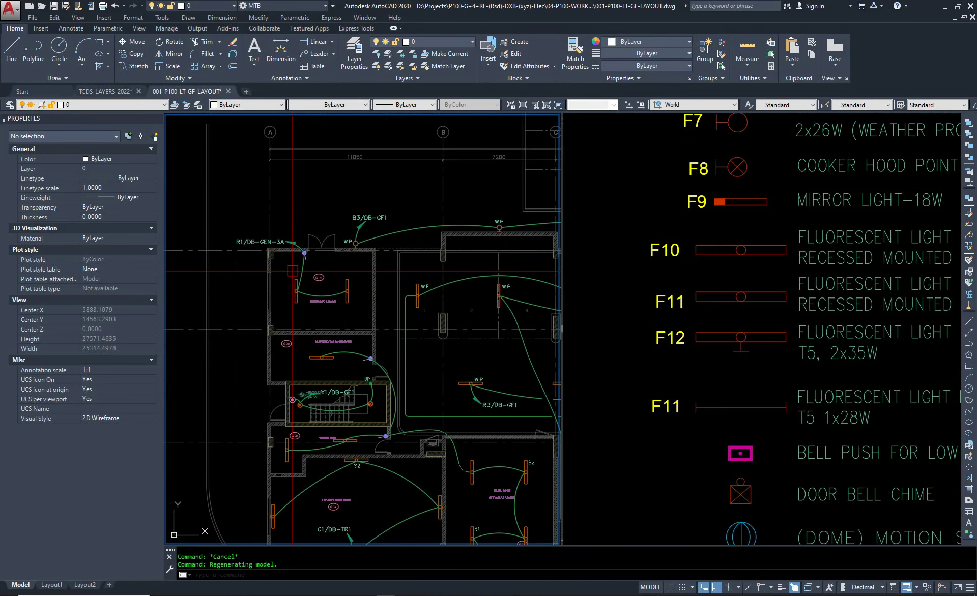
scroll(290, 270, down, 2)
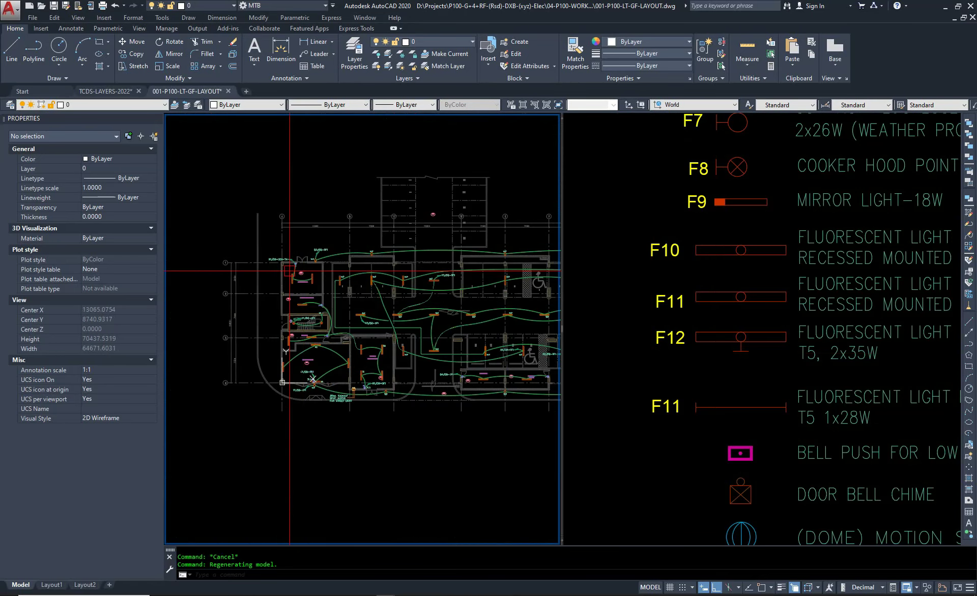
scroll(297, 290, up, 3)
scroll(306, 310, up, 3)
scroll(298, 356, down, 2)
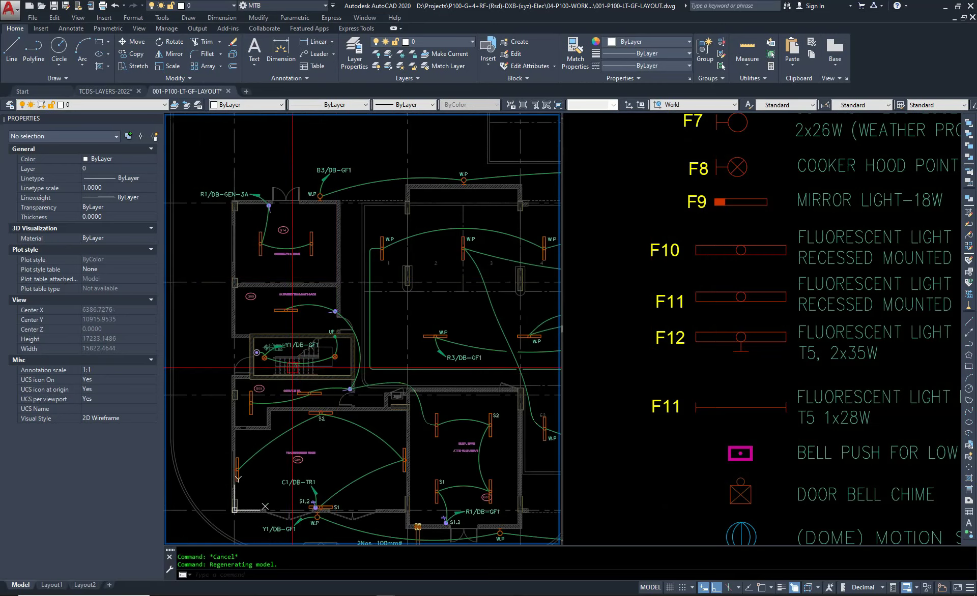
scroll(356, 284, up, 2)
scroll(351, 316, up, 2)
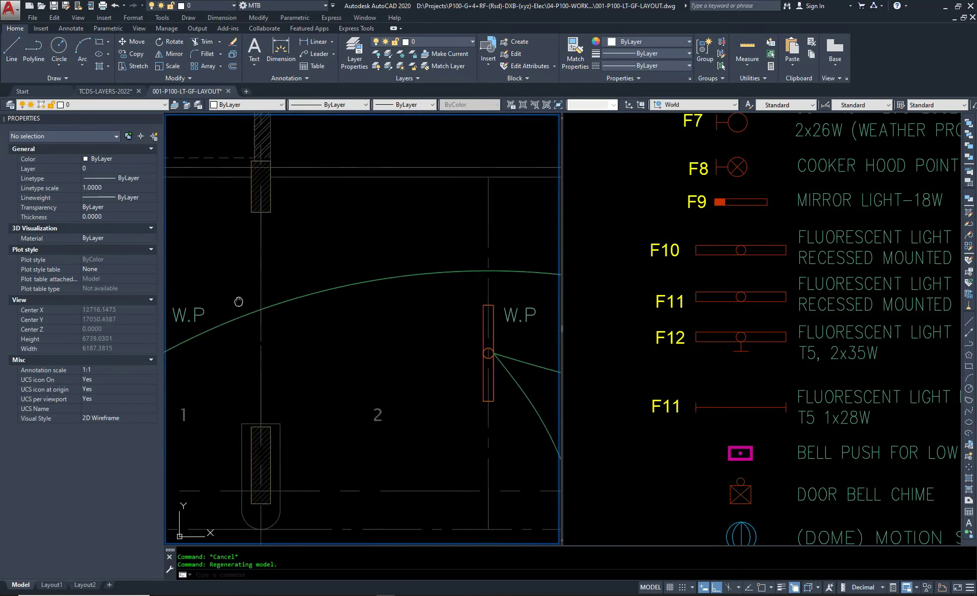
scroll(345, 350, up, 2)
scroll(345, 350, up, 2)
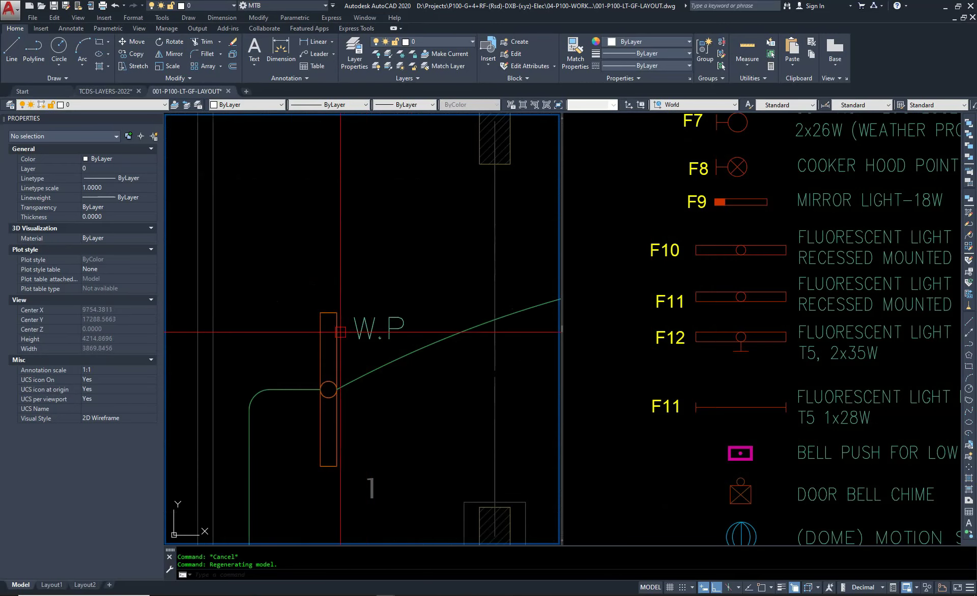
scroll(289, 321, down, 8)
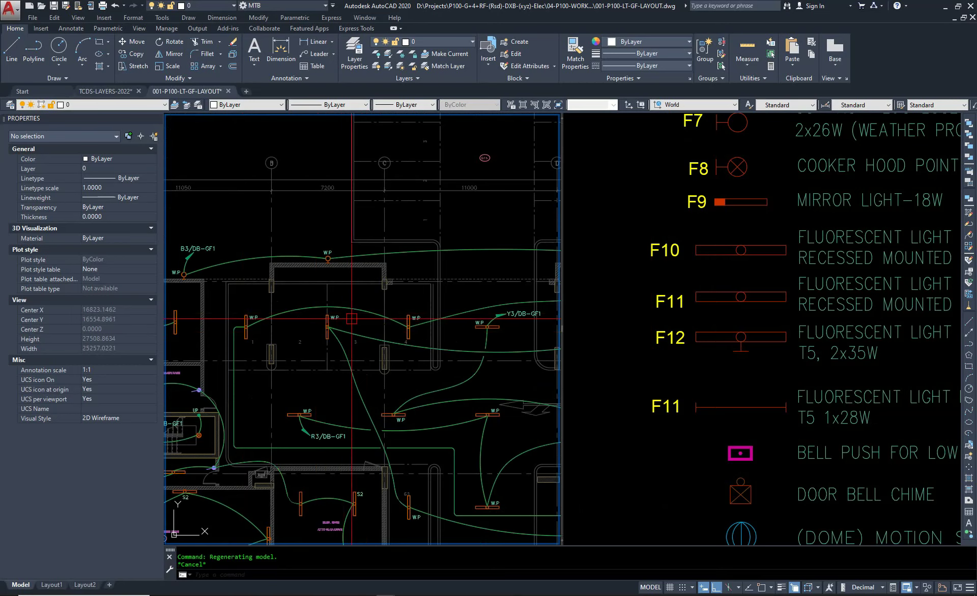
scroll(245, 331, up, 1)
scroll(239, 334, up, 1)
scroll(250, 329, up, 1)
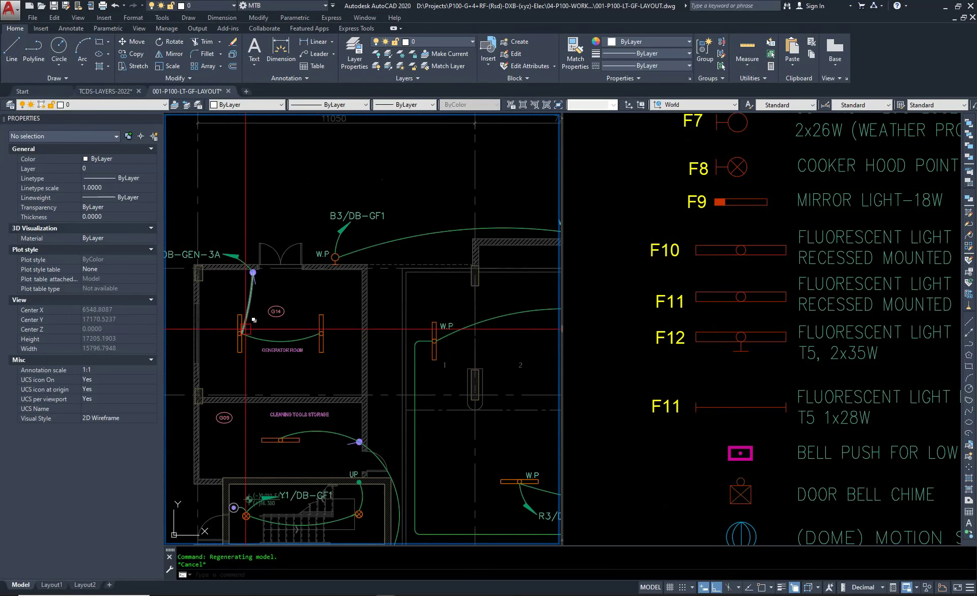
click(730, 288)
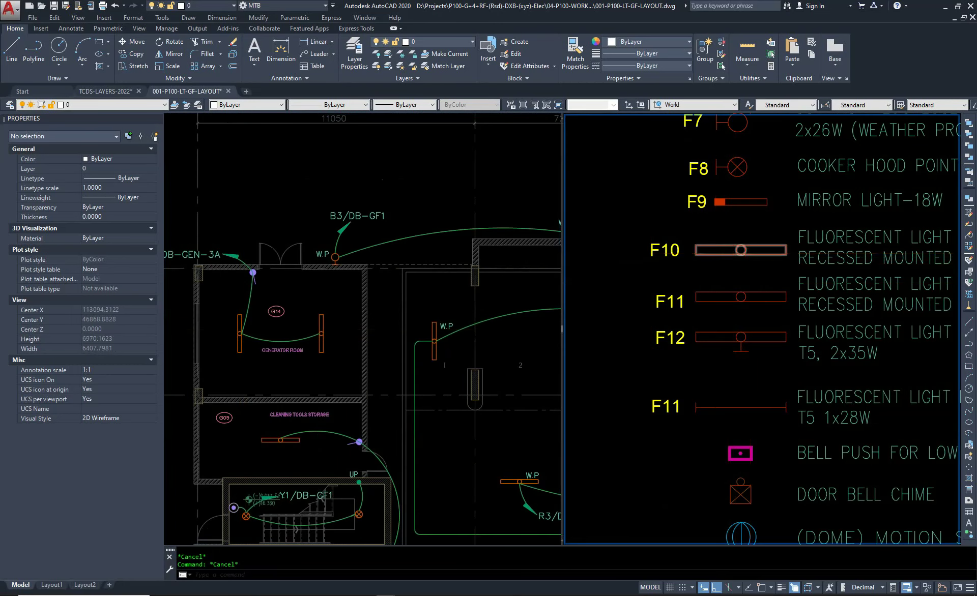
scroll(745, 255, up, 4)
scroll(709, 277, up, 1)
scroll(709, 277, down, 1)
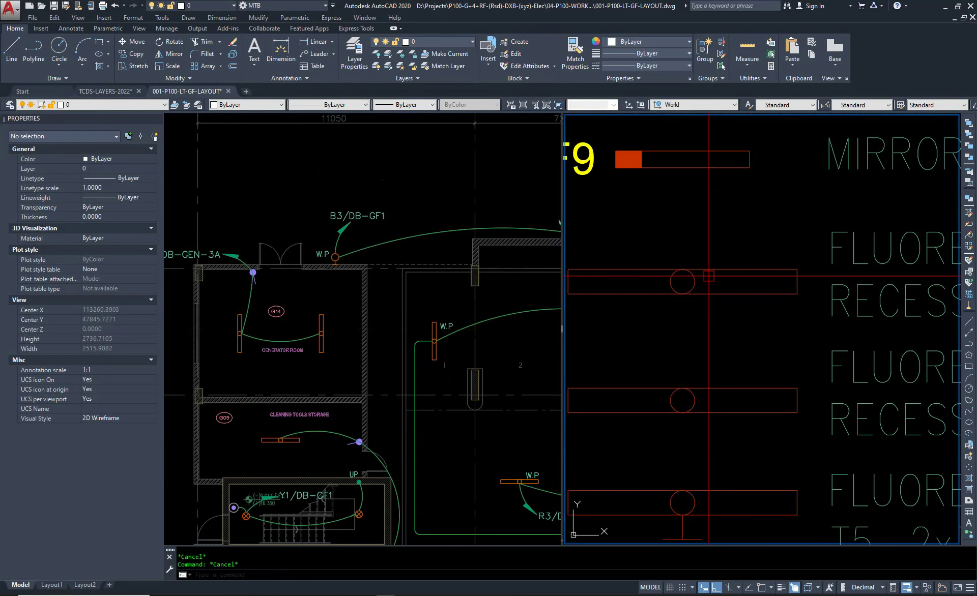
scroll(686, 401, up, 2)
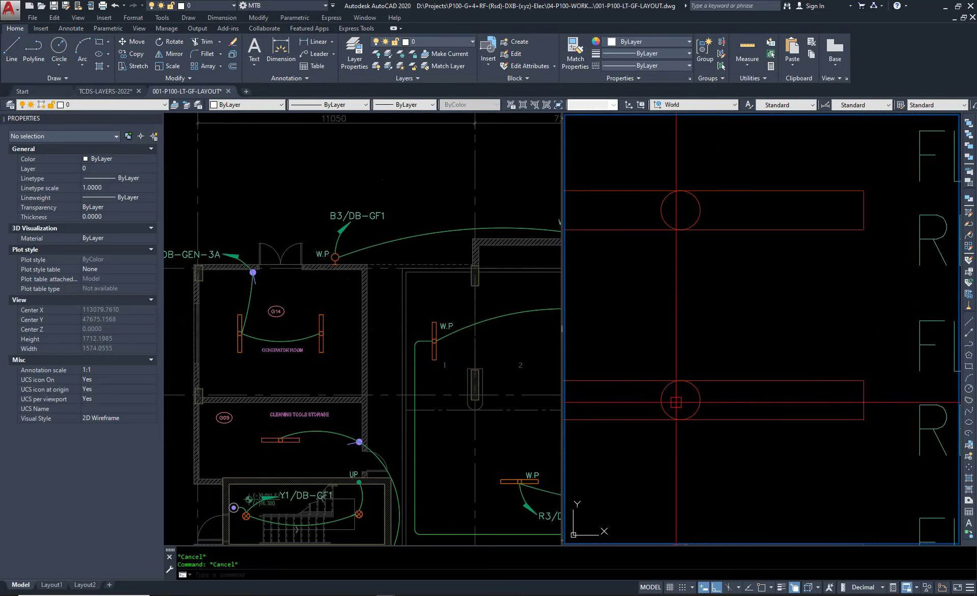
scroll(682, 313, down, 4)
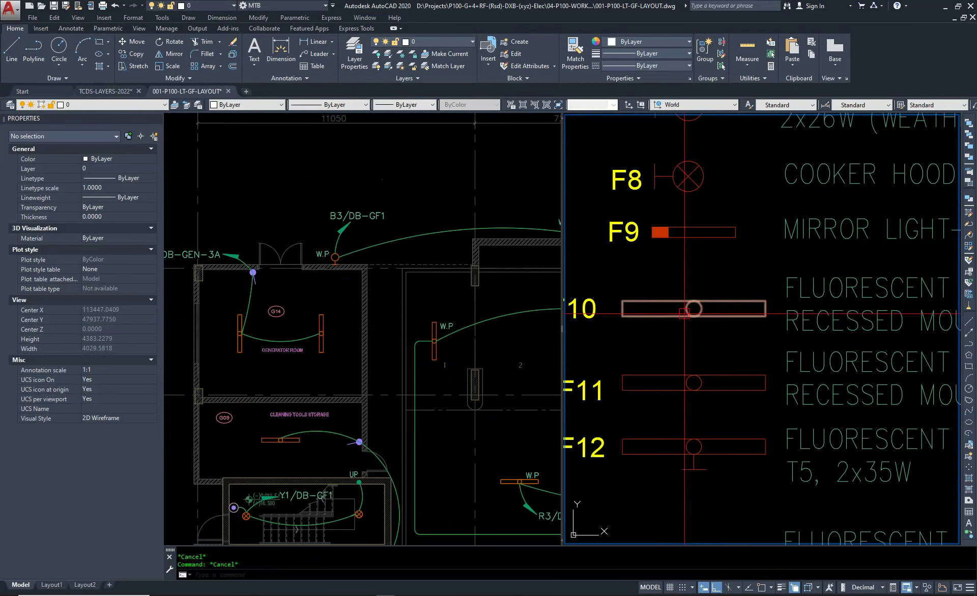
scroll(684, 313, down, 2)
click(335, 304)
scroll(334, 299, down, 2)
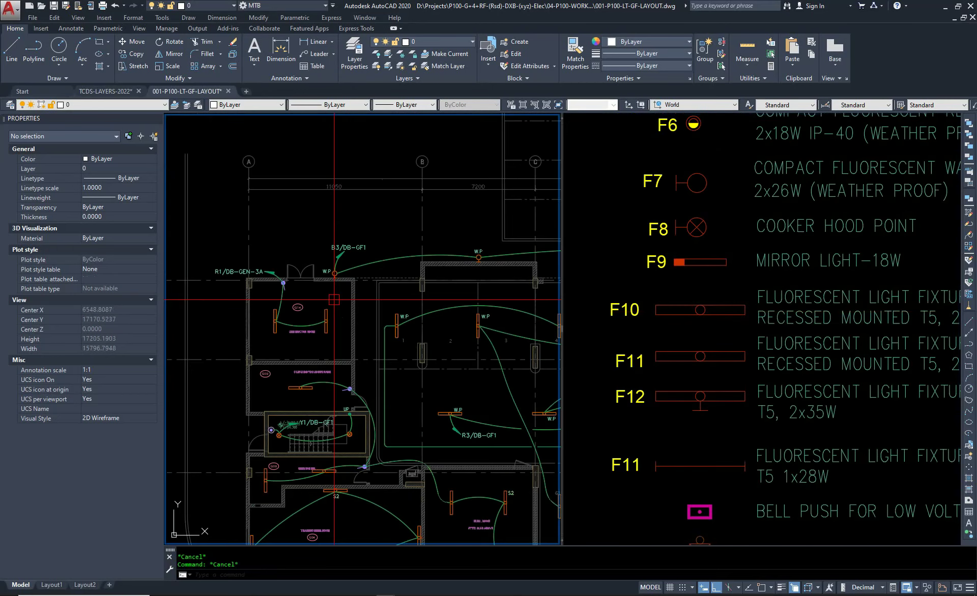
scroll(290, 316, up, 2)
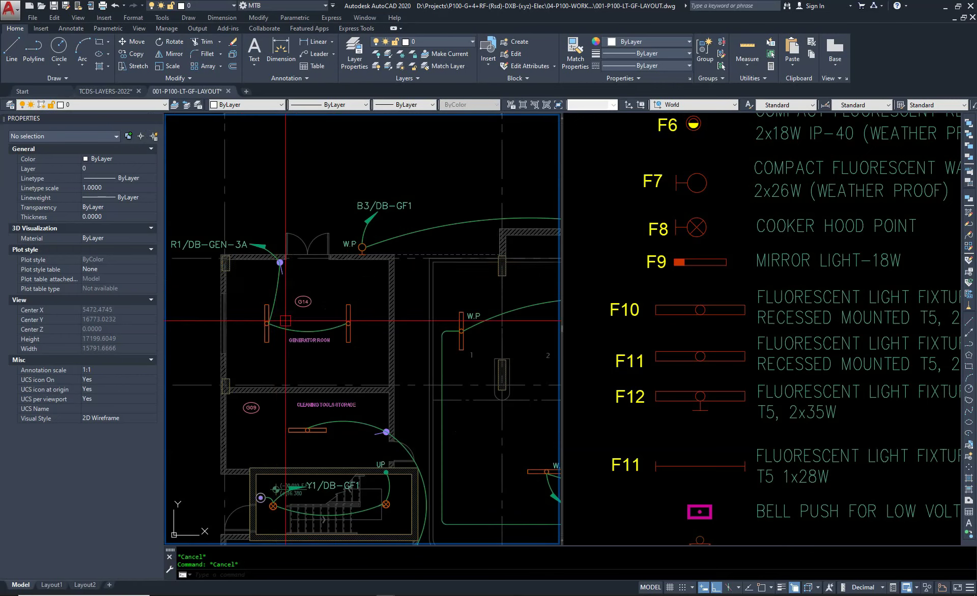
scroll(709, 289, down, 3)
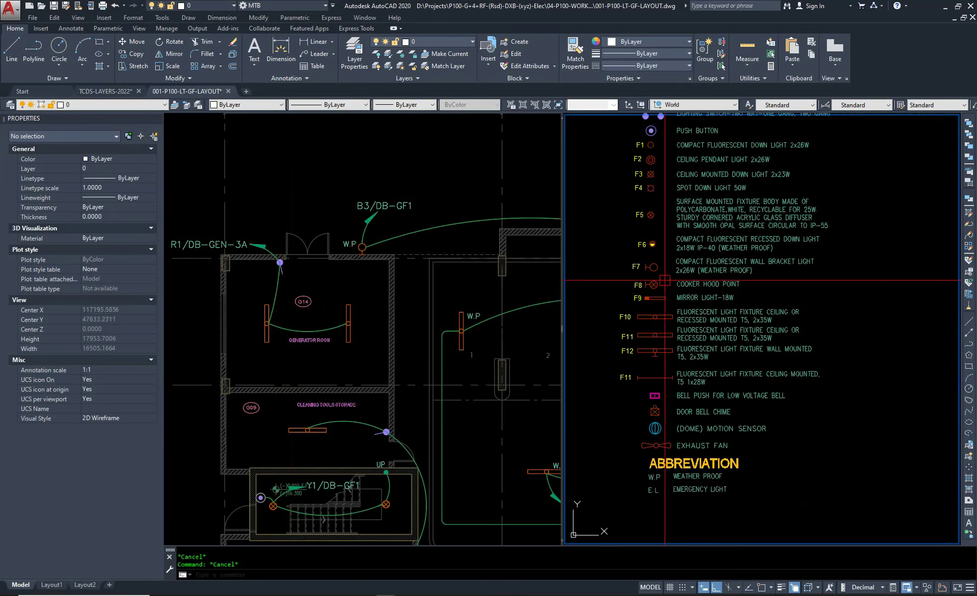
scroll(708, 289, down, 2)
click(326, 367)
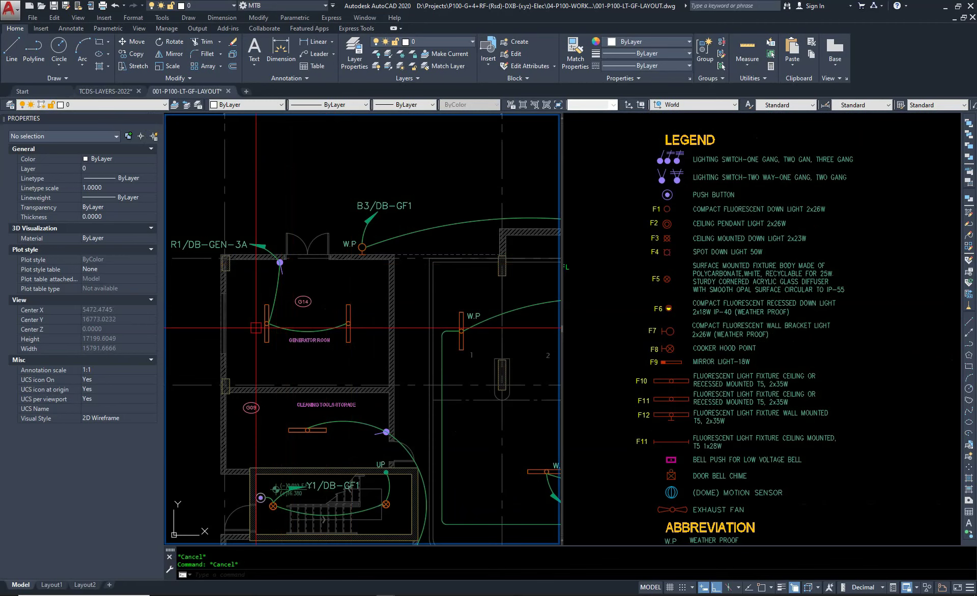
scroll(255, 328, up, 2)
scroll(270, 327, up, 2)
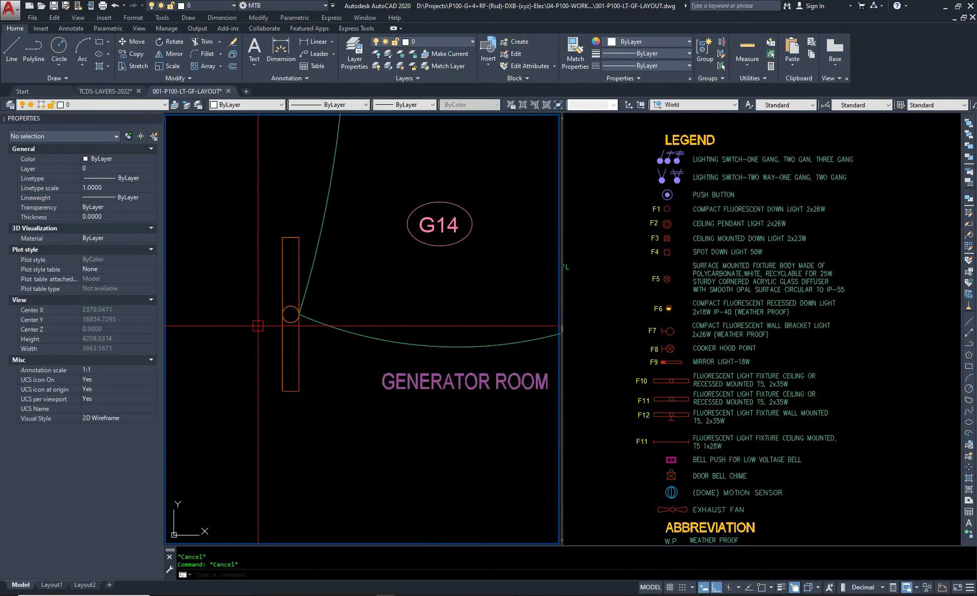
scroll(283, 327, down, 2)
scroll(286, 327, down, 1)
Draw a narrow rectangle left of the Generator Room's left light fixture.
click(284, 330)
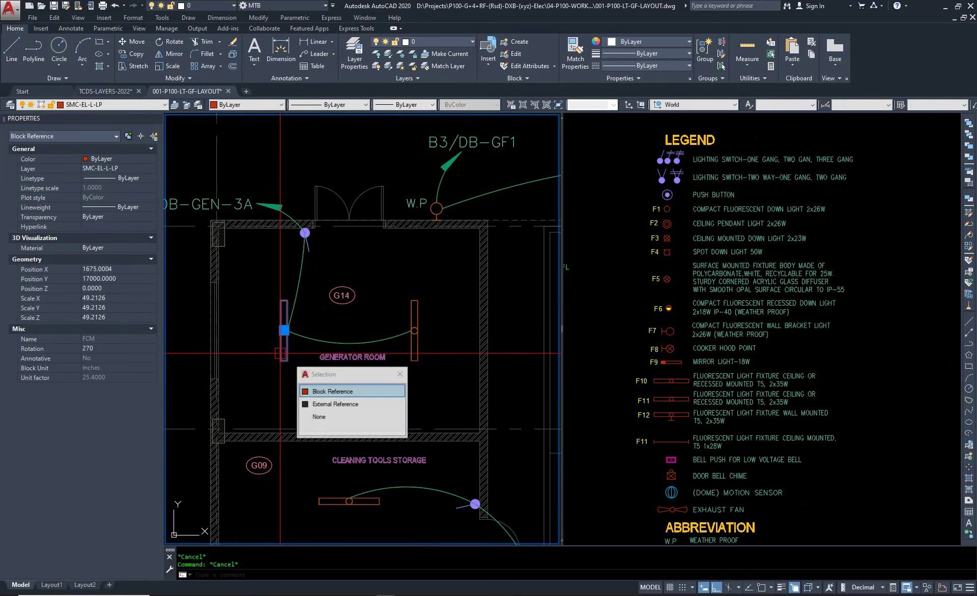
key(Escape)
mouse_move(286, 341)
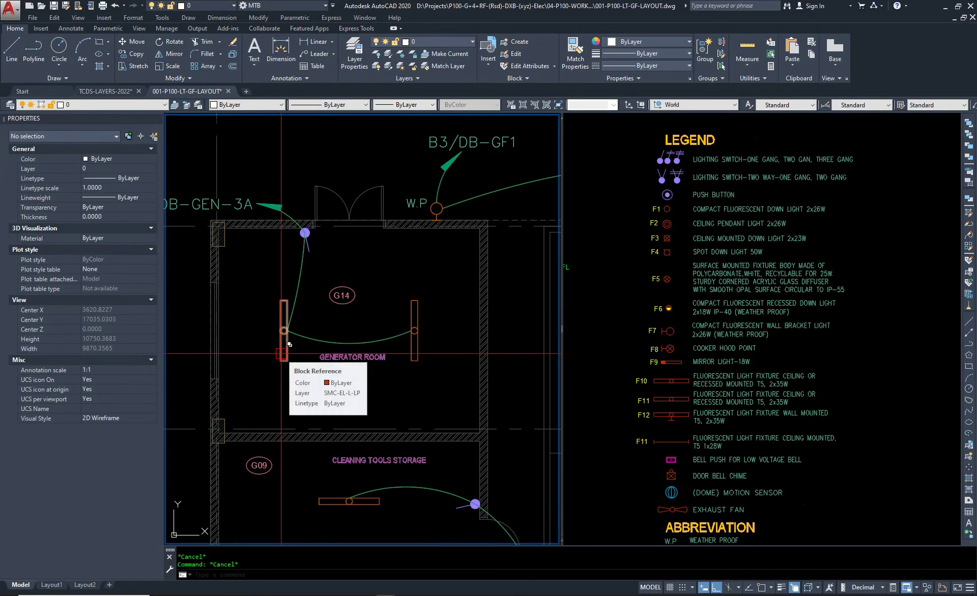
scroll(264, 331, up, 1)
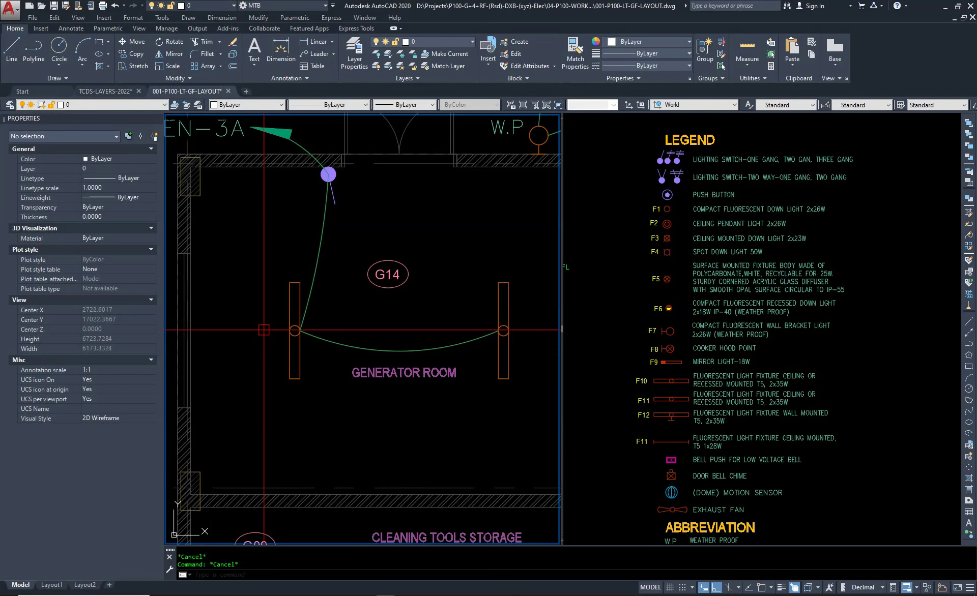
text(rec)
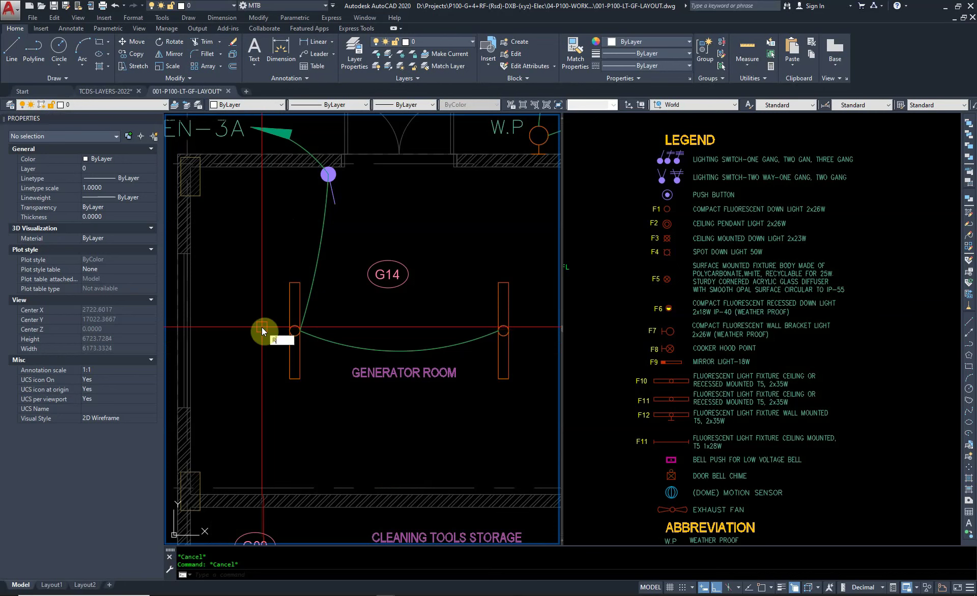
key(Return)
click(249, 297)
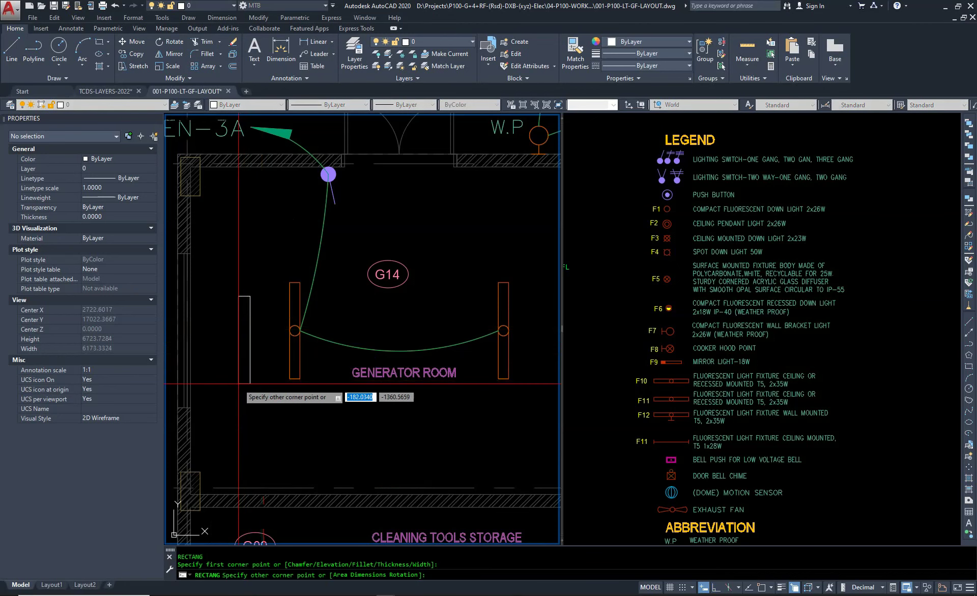
click(240, 400)
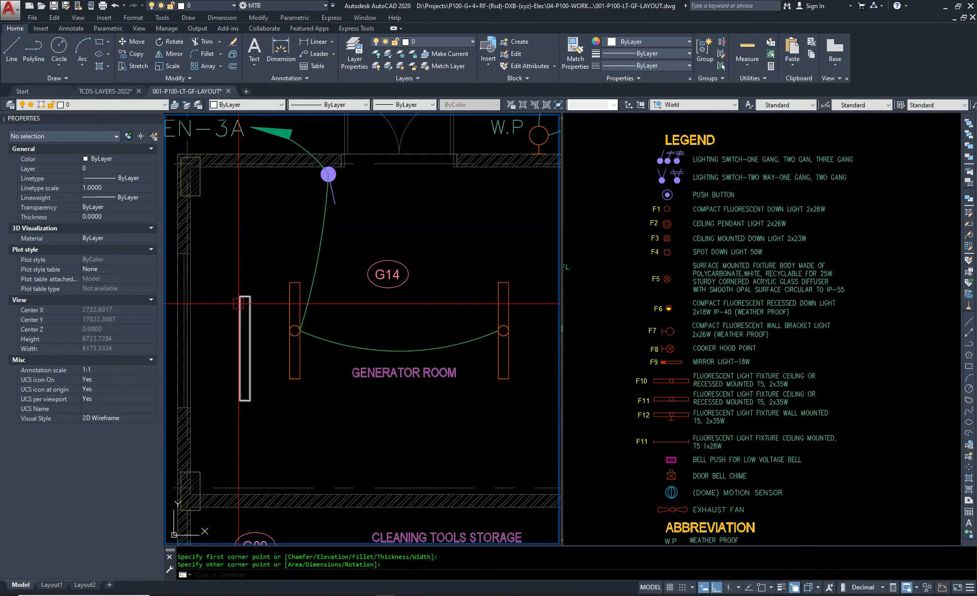
Copy the GENERATOR ROOM text above the new rectangle.
text(co)
key(Return)
click(405, 373)
key(Return)
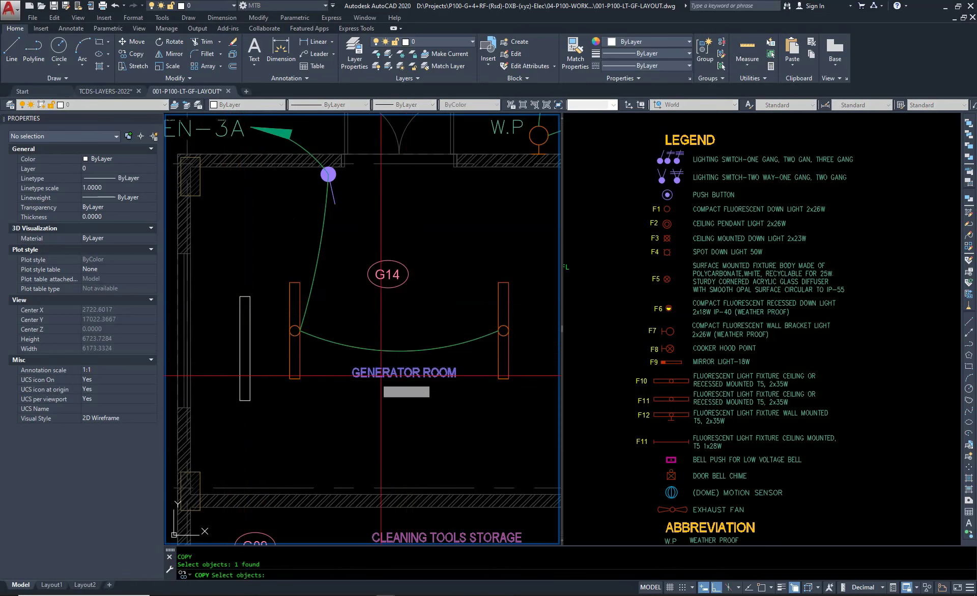
click(363, 356)
scroll(279, 281, up, 4)
click(306, 285)
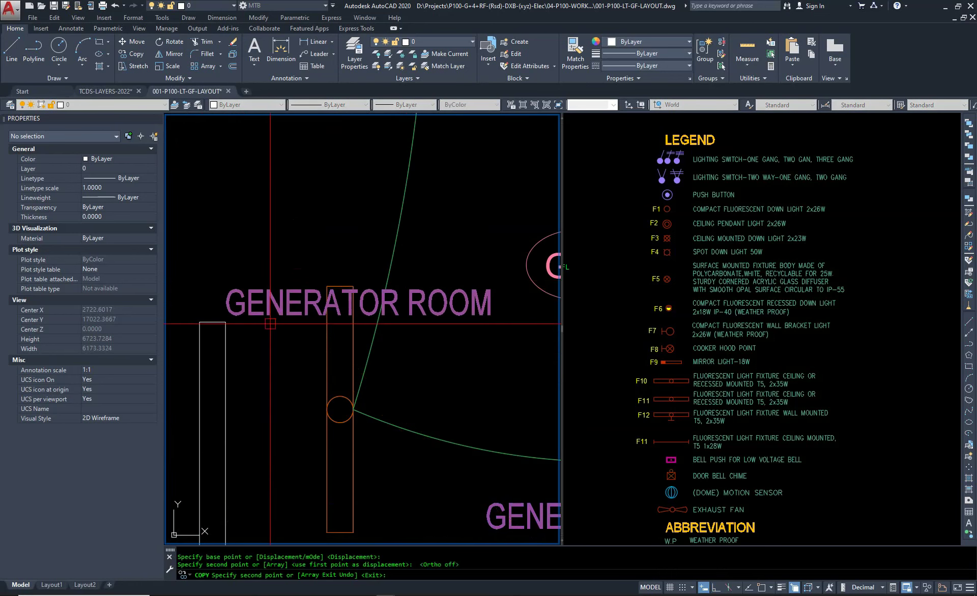
key(Escape)
Change the copied text to read F11.
double_click(349, 300)
text(F11)
key(Escape)
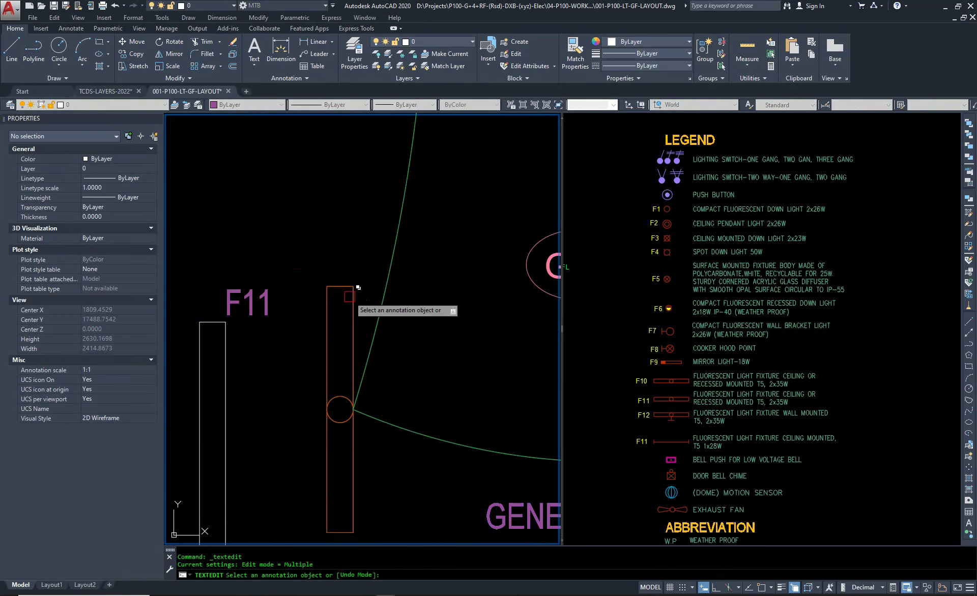
key(Escape)
scroll(291, 355, down, 4)
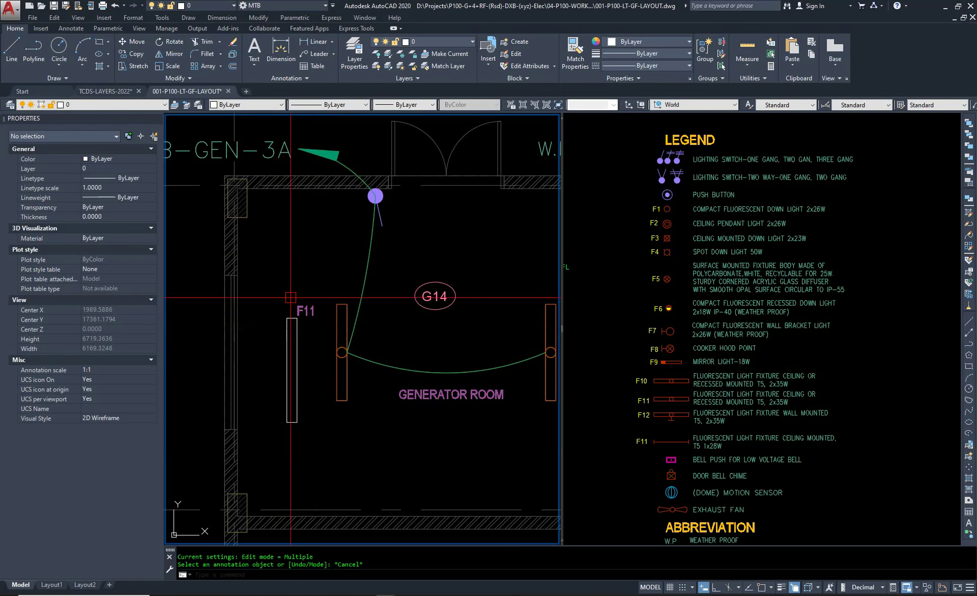
Window-select the new rectangle and F11 label beside the fixture.
scroll(291, 297, down, 2)
scroll(291, 298, up, 4)
text(E)
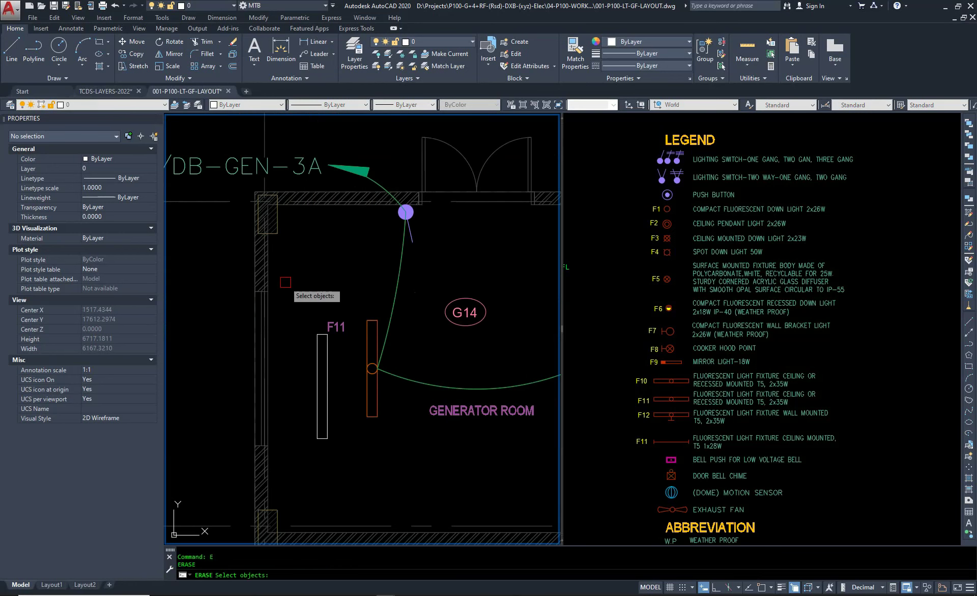
drag(362, 312, 319, 388)
scroll(319, 388, down, 5)
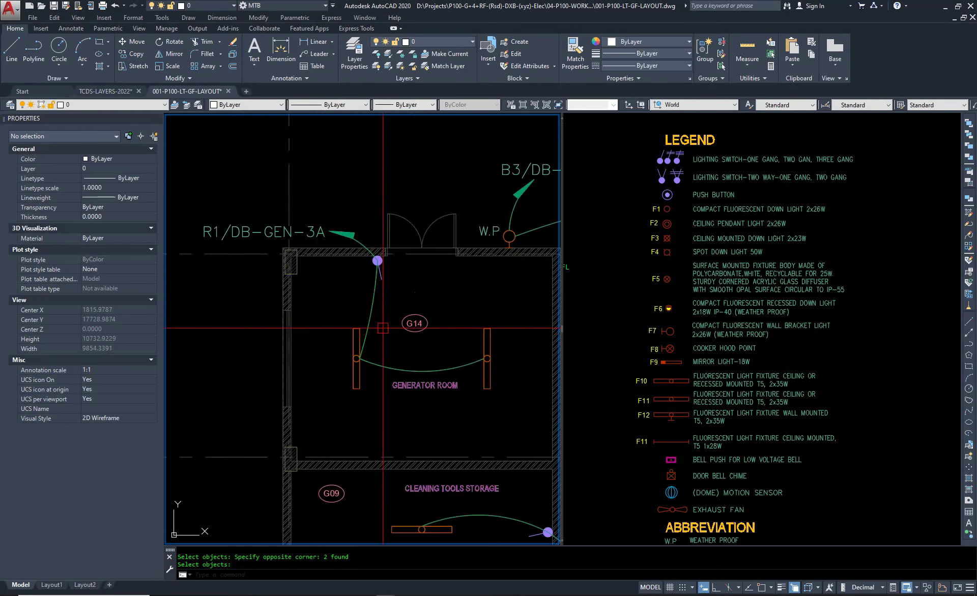
scroll(328, 358, down, 5)
scroll(329, 358, up, 3)
scroll(307, 340, up, 3)
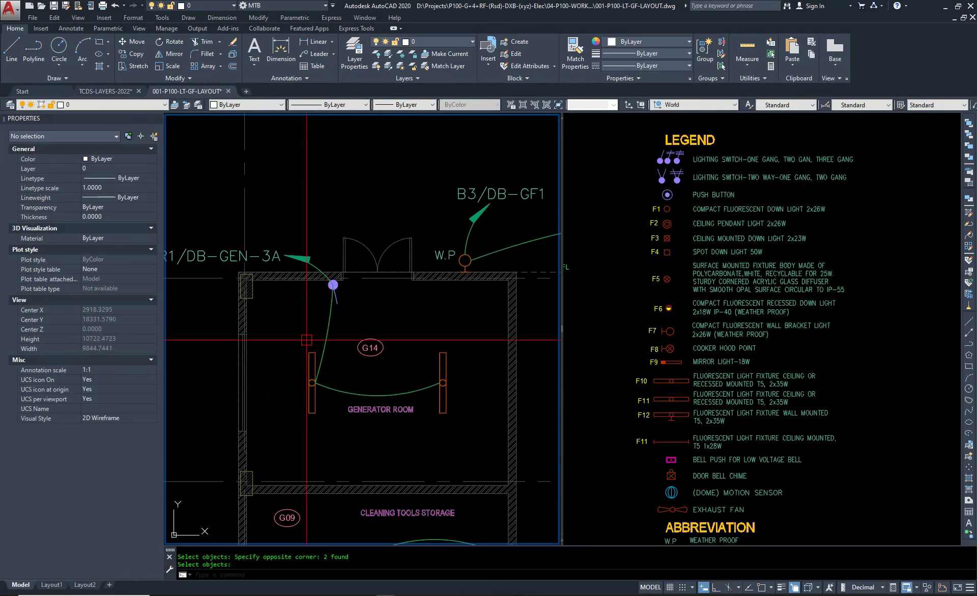
Copy the left light fixture to its left and explode the copy.
text(co)
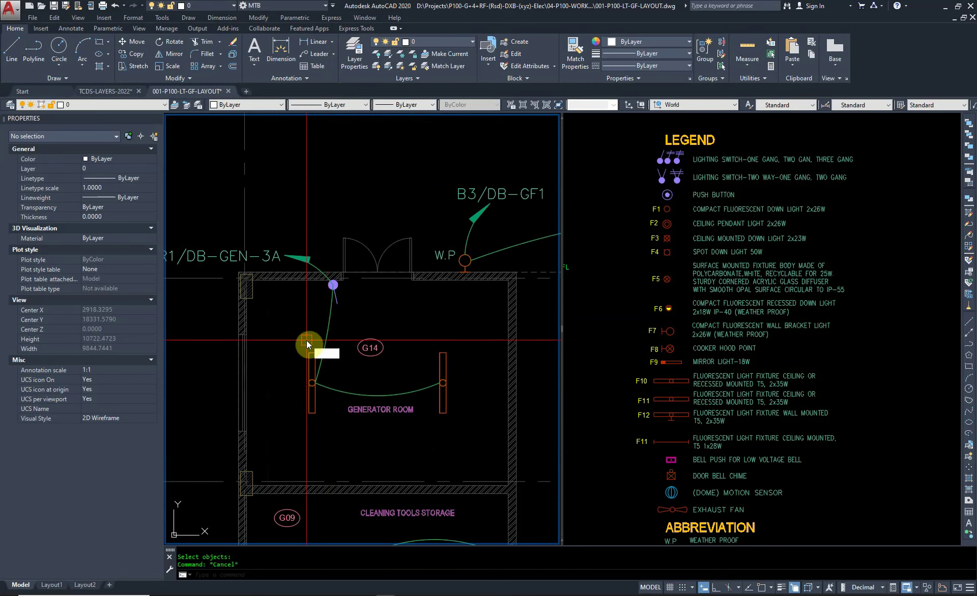
key(Return)
click(314, 363)
key(Return)
click(312, 383)
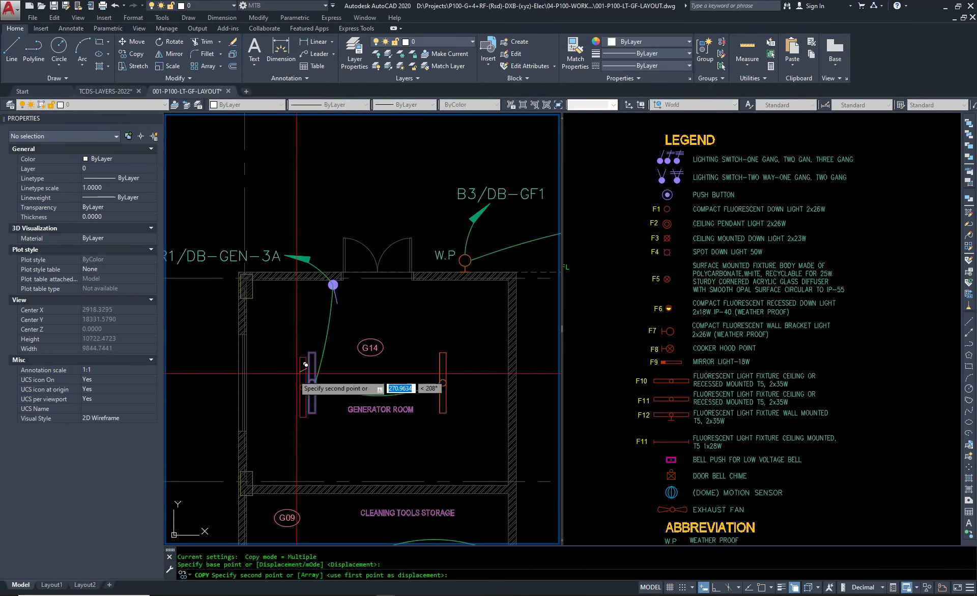
click(275, 391)
key(Escape)
text(x)
key(Return)
scroll(278, 368, up, 3)
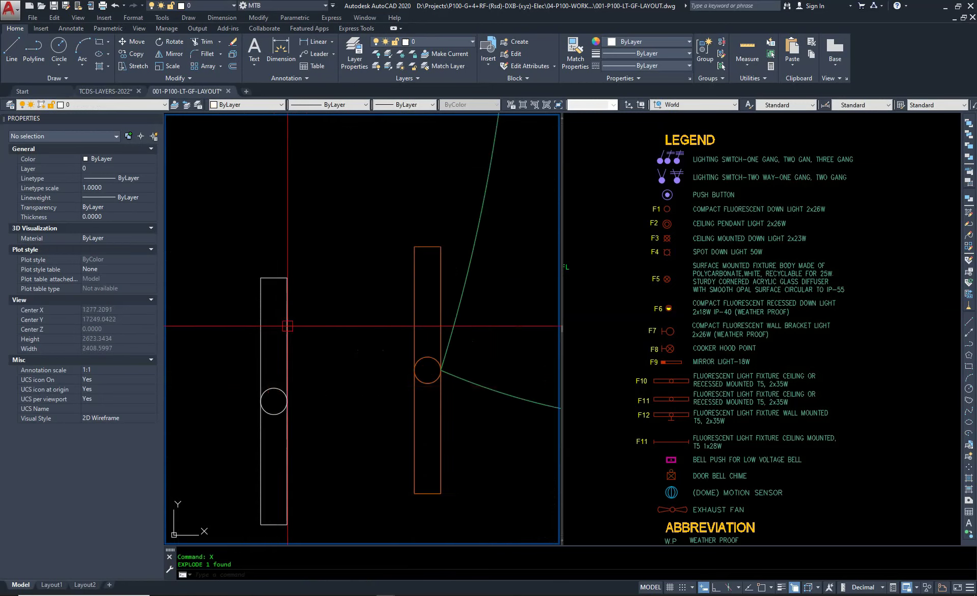
scroll(293, 330, down, 1)
key(Escape)
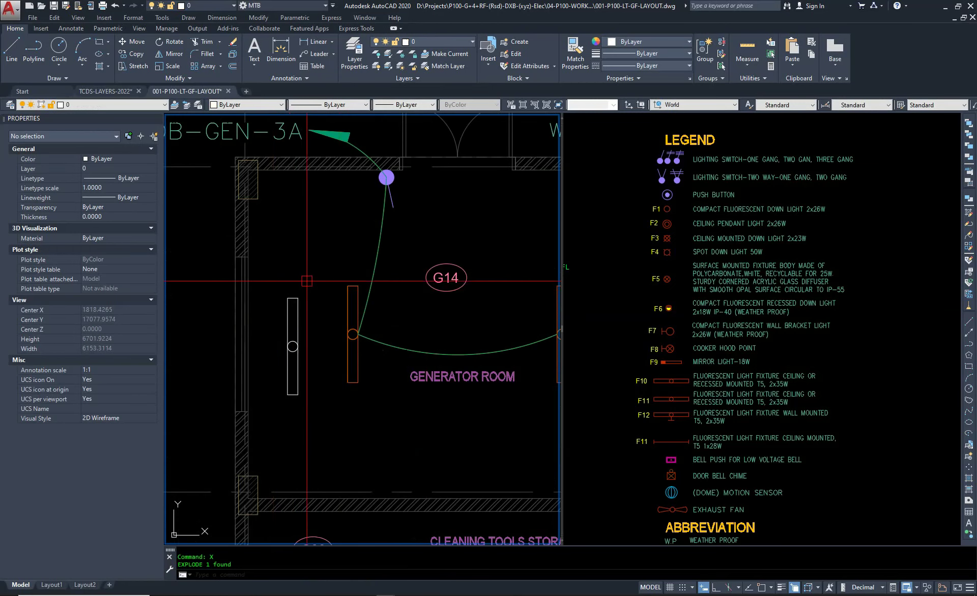
Copy the exploded fixture rectangle further to the left.
scroll(291, 326, up, 2)
text(co)
key(Return)
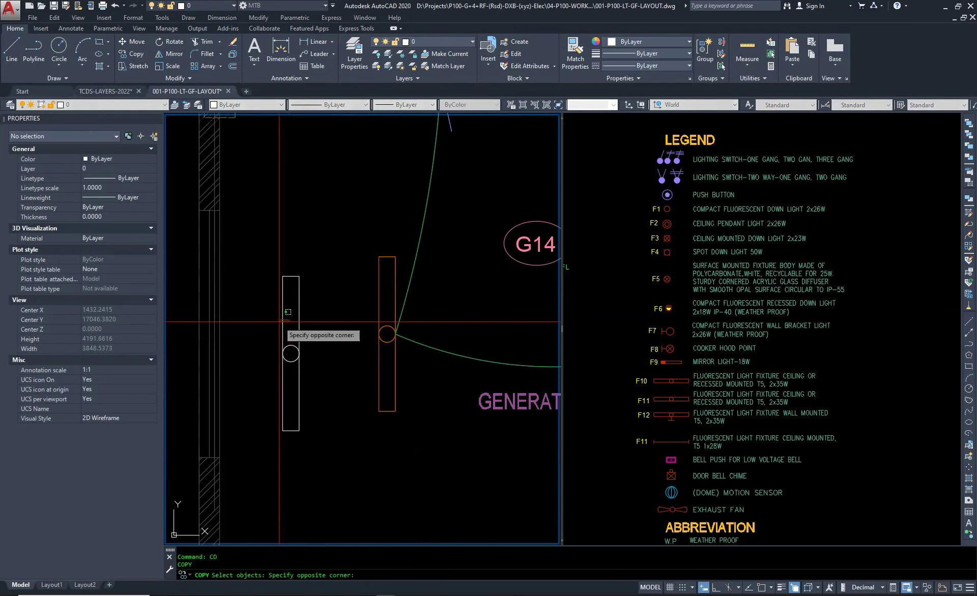
click(291, 326)
key(Return)
click(246, 336)
key(Escape)
key(Escape)
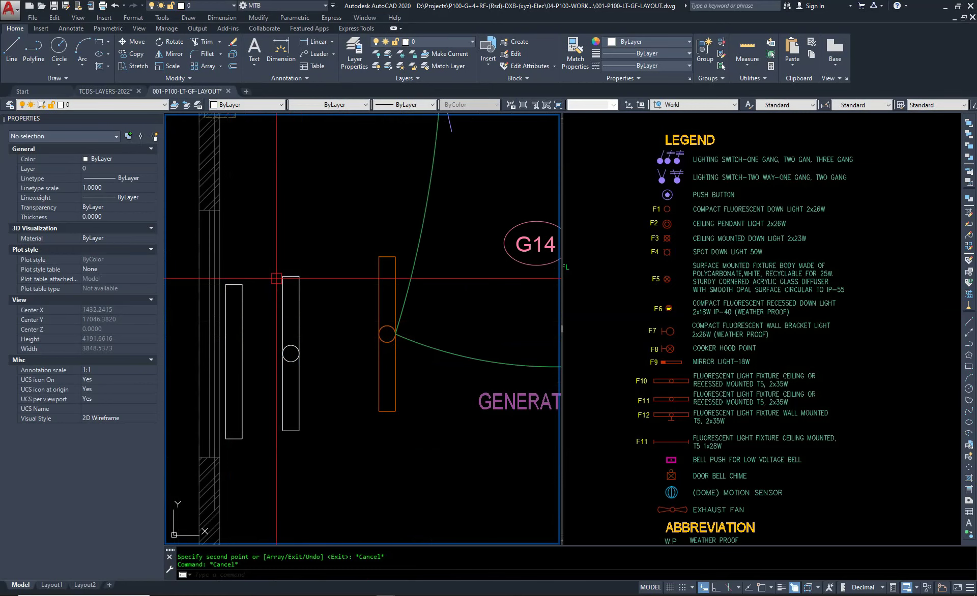
middle_drag(329, 288, 351, 281)
Select the fixture rectangle and circle for a block, based at the circle centre.
text(b)
key(Return)
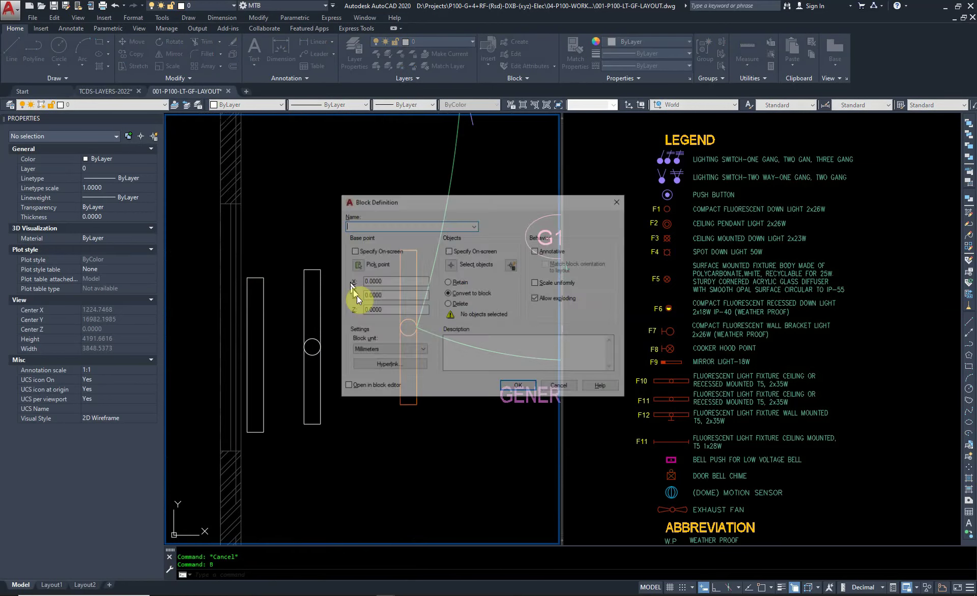
click(452, 253)
click(356, 255)
click(298, 467)
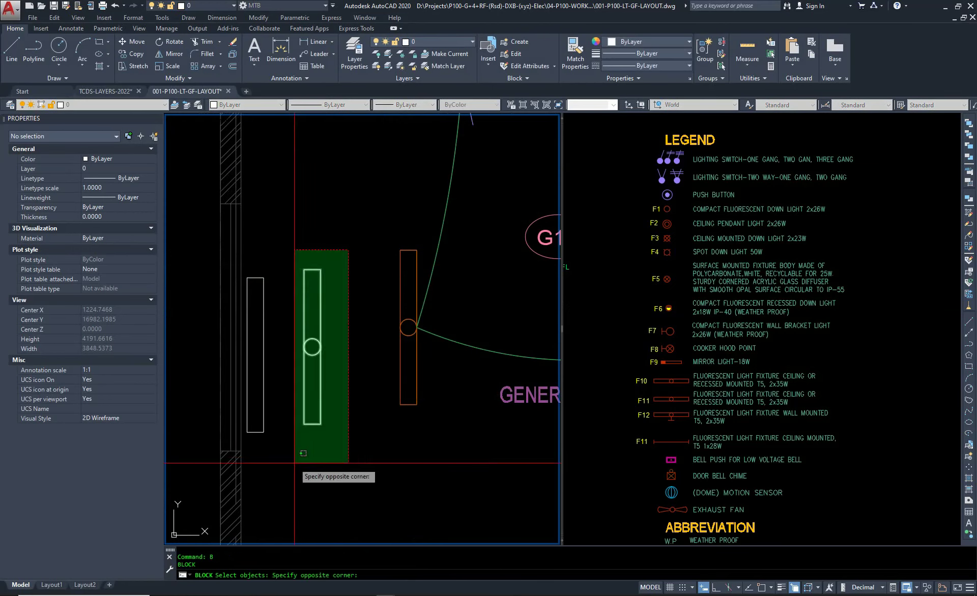
click(350, 450)
click(291, 223)
key(Return)
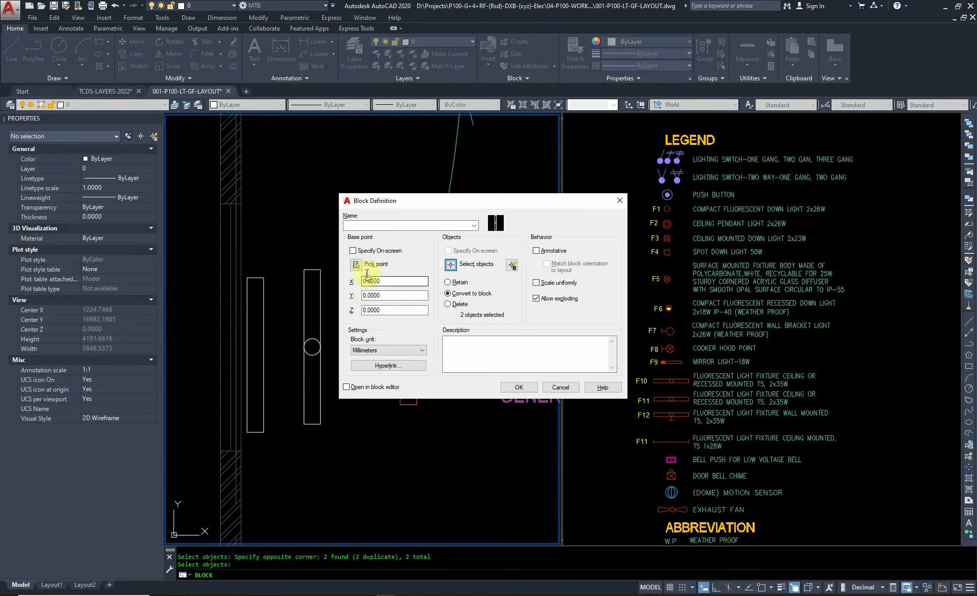
click(357, 273)
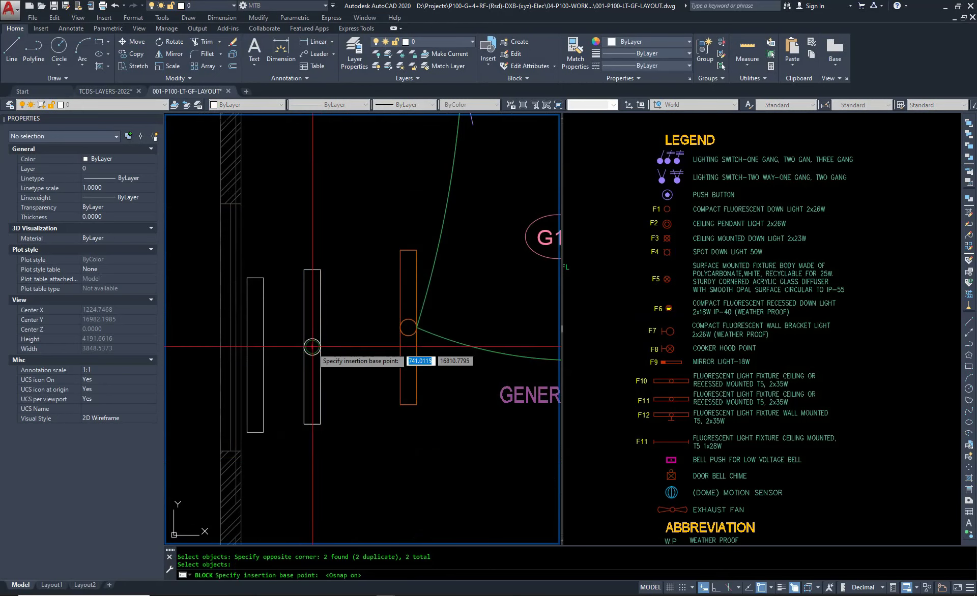
click(312, 347)
Name the block LF-F10 and create it.
click(362, 222)
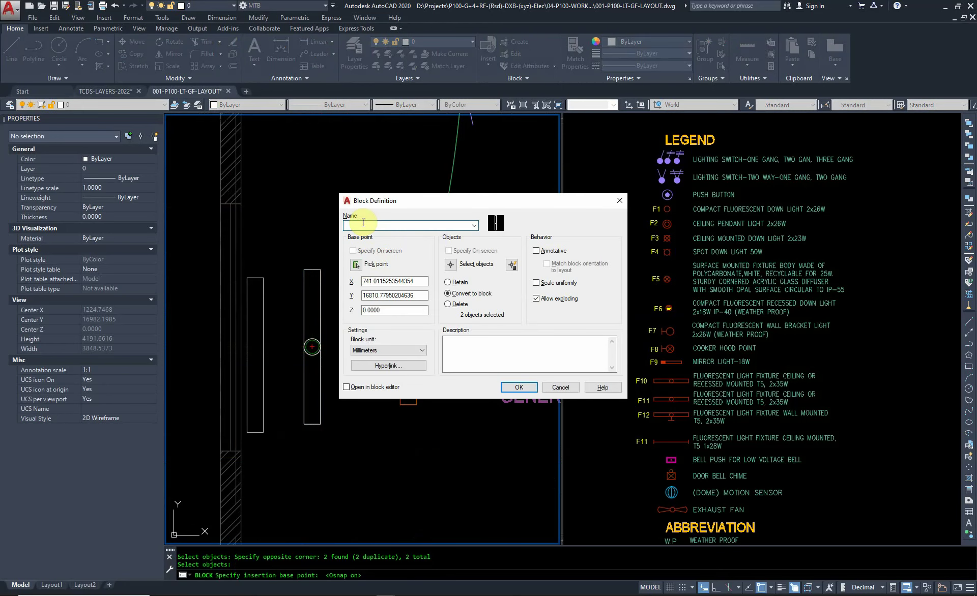
text(L)
text(F-F10)
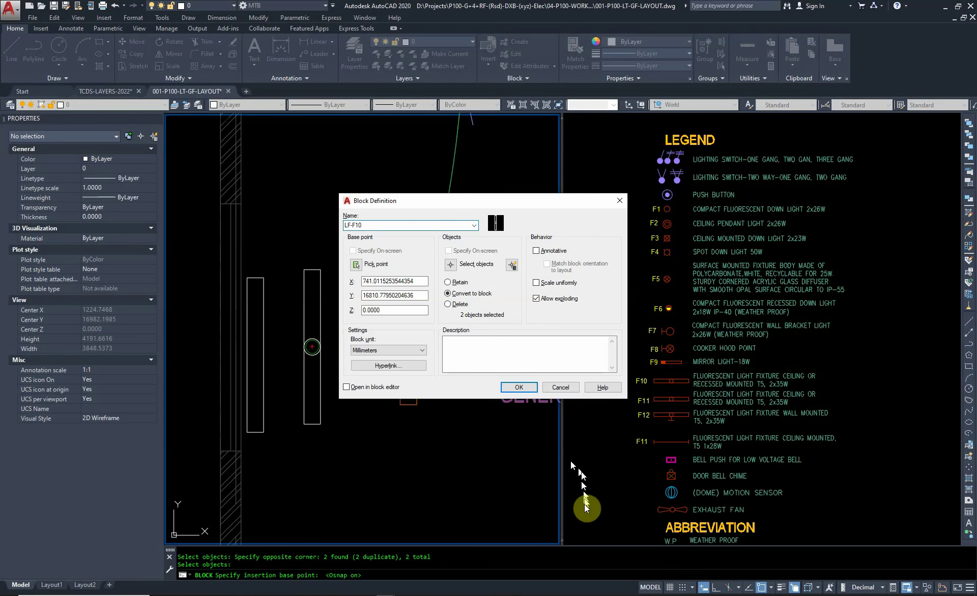
click(520, 387)
click(320, 323)
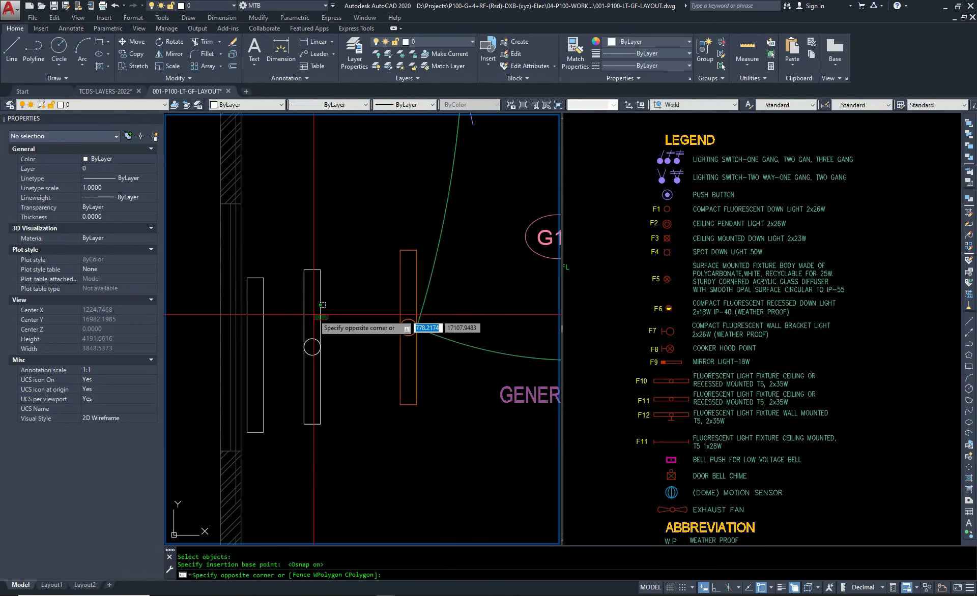
key(Escape)
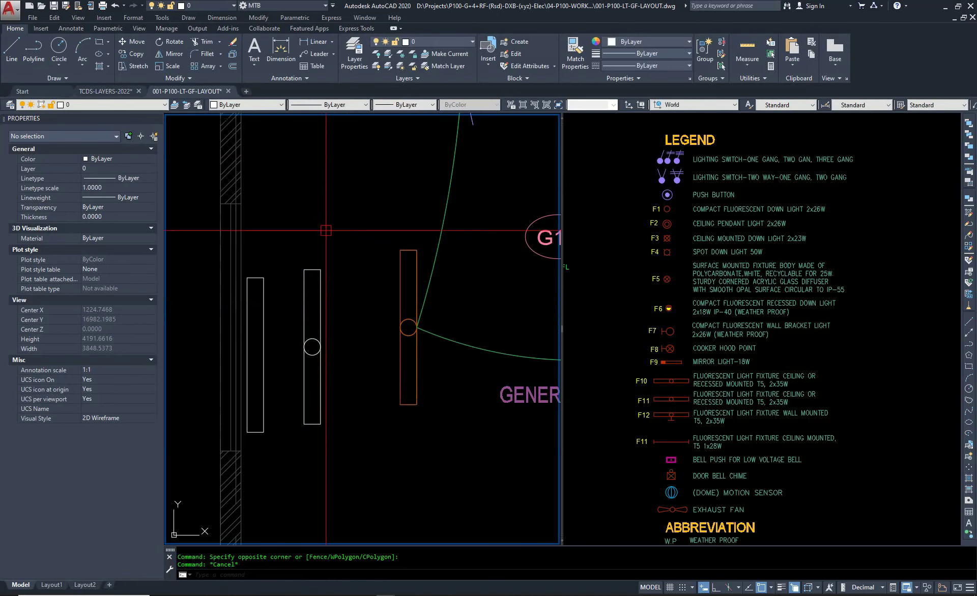
text(A)
right_click(338, 291)
key(Escape)
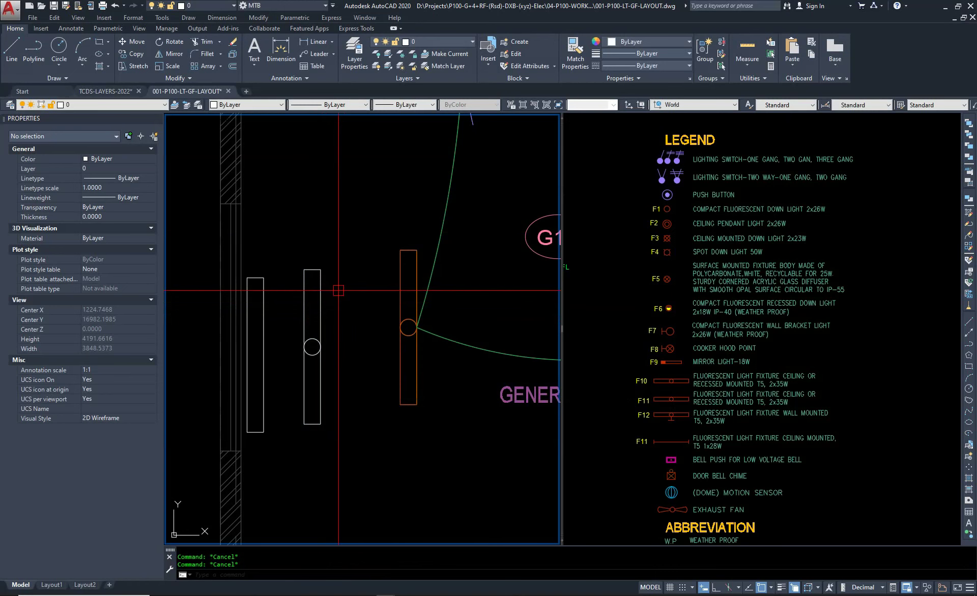
text(st)
key(Return)
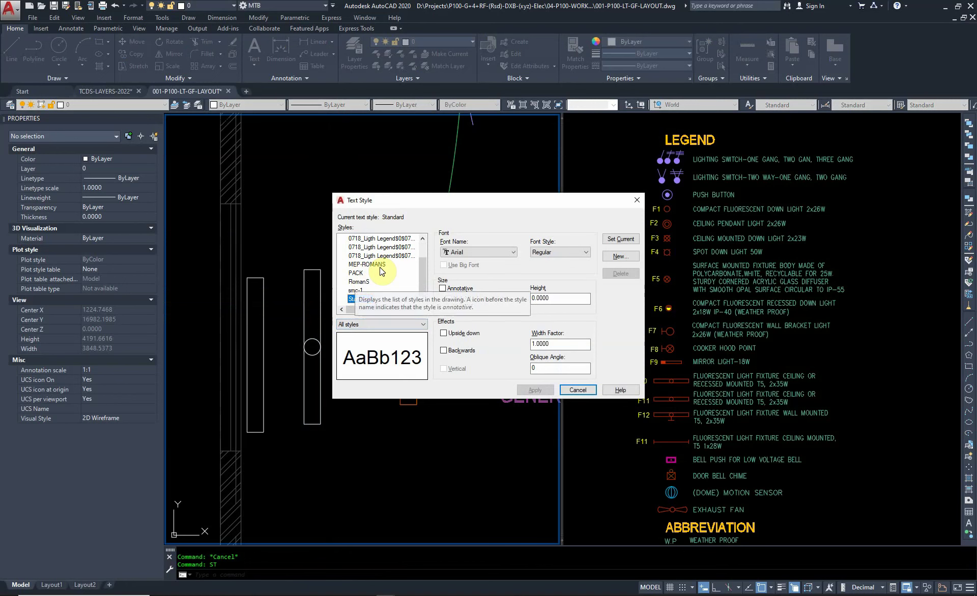
Create text style E.ARIAL with a 0.8 width factor and apply it.
click(621, 256)
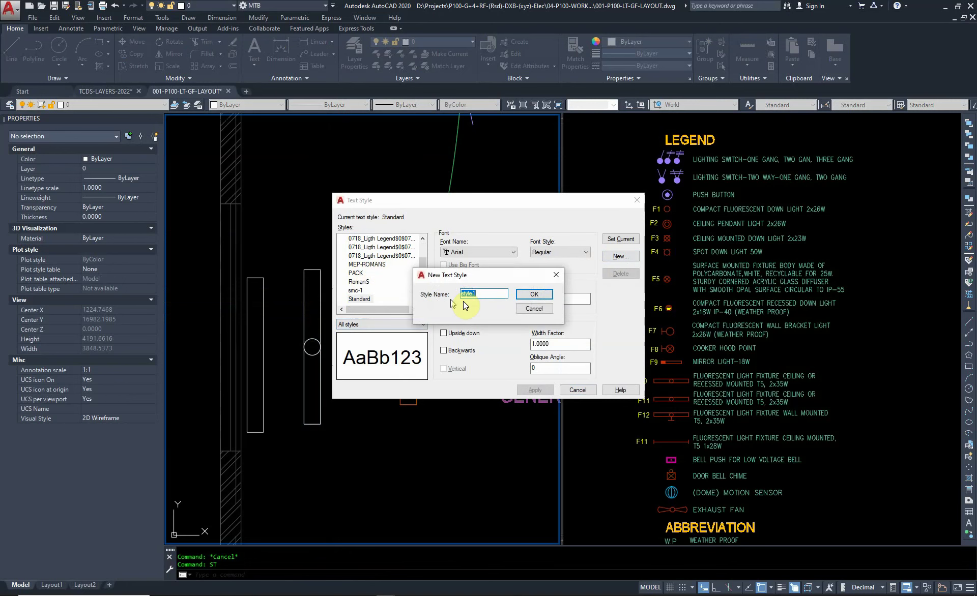
text(e)
text(e)
text(.A)
text(R)
text(IAL)
click(535, 294)
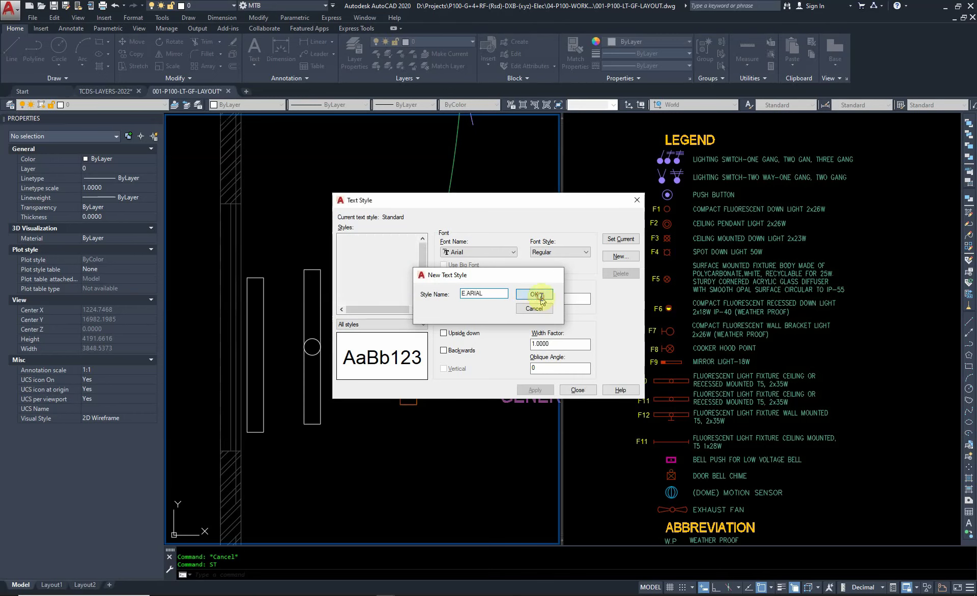
double_click(565, 345)
text(.8)
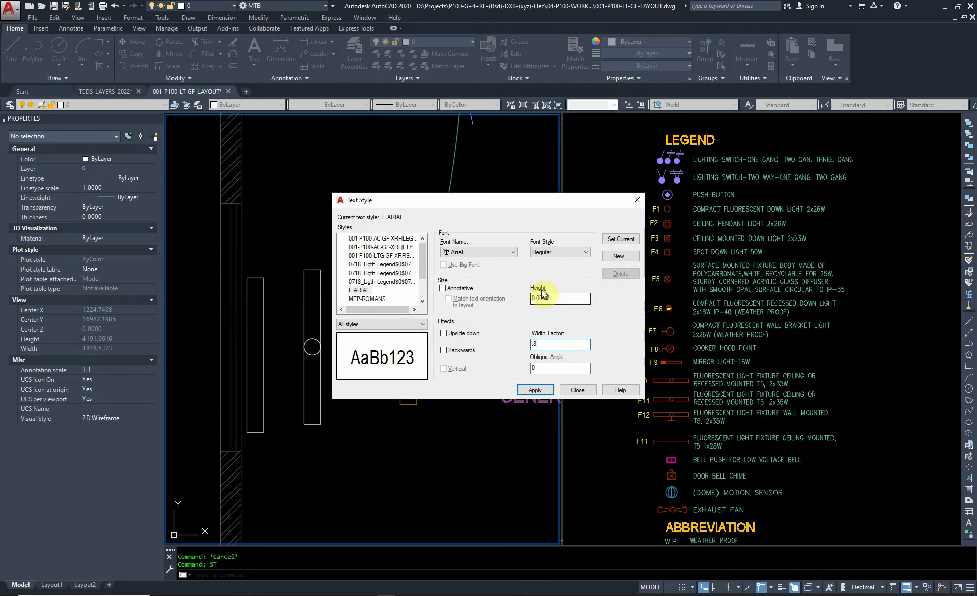
click(536, 389)
click(579, 390)
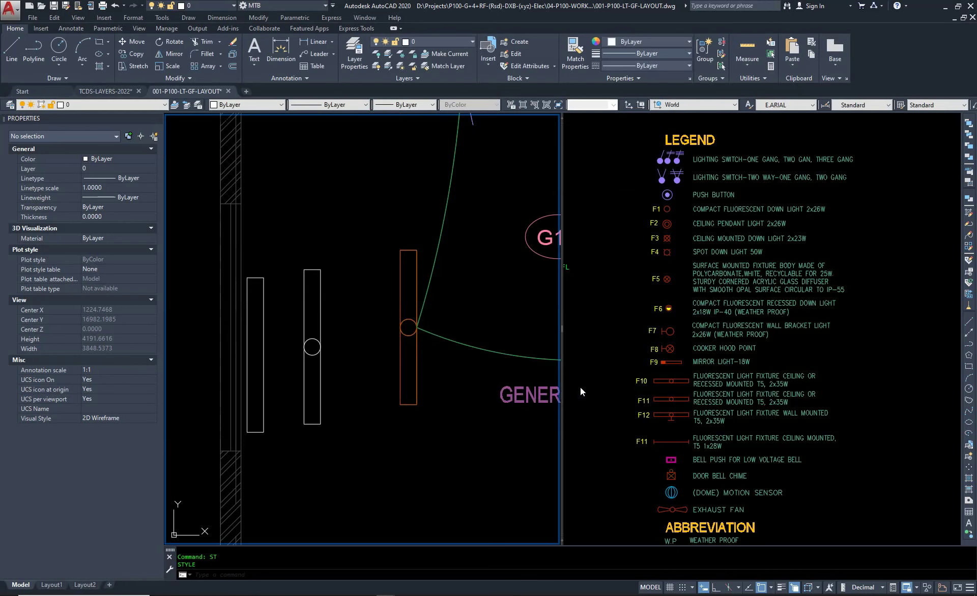
right_click(382, 297)
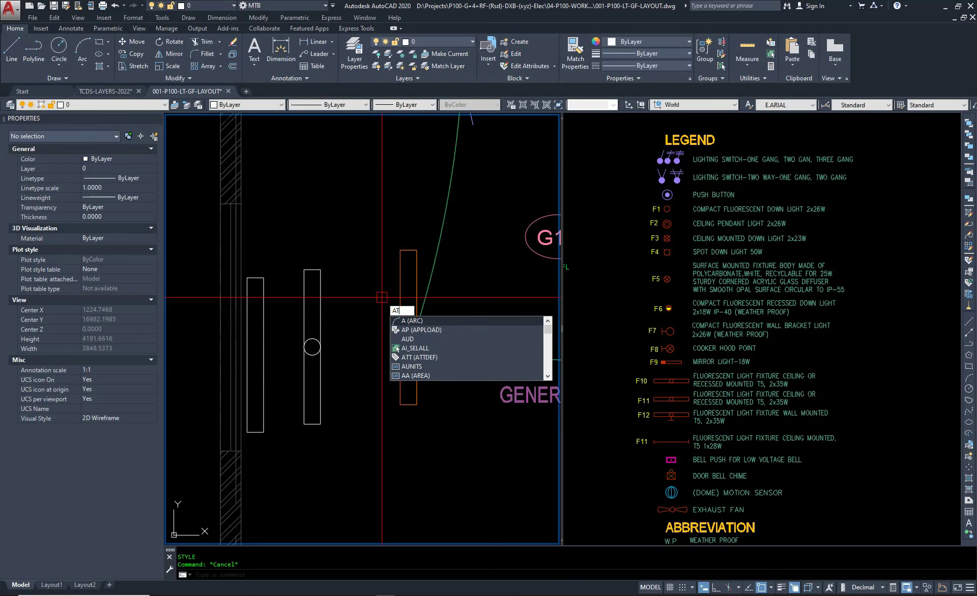
Start an attribute definition with position unlocked and F10 as tag and prompt.
text(att)
key(Return)
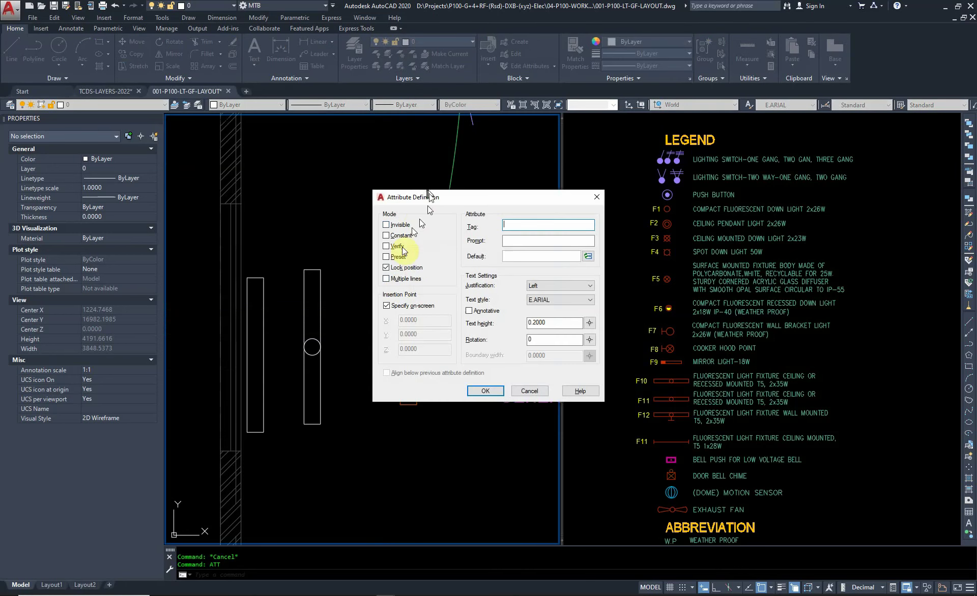
click(386, 268)
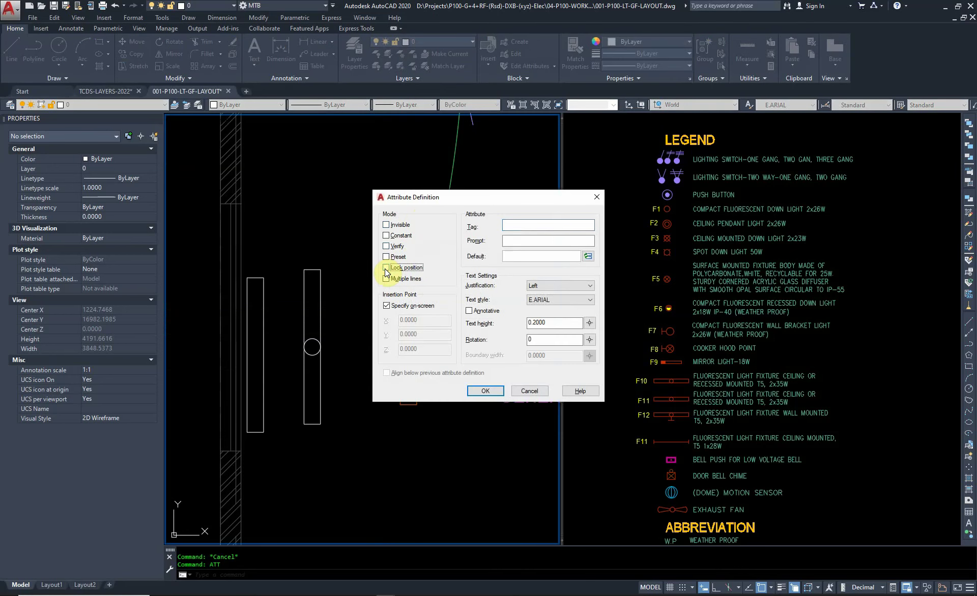
click(527, 227)
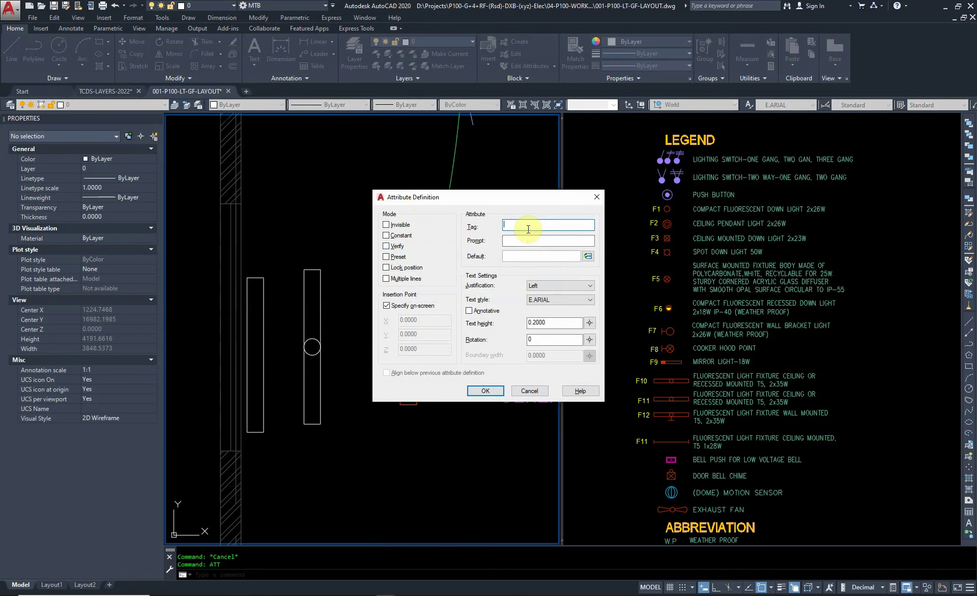
text(F10)
click(519, 241)
text(F)
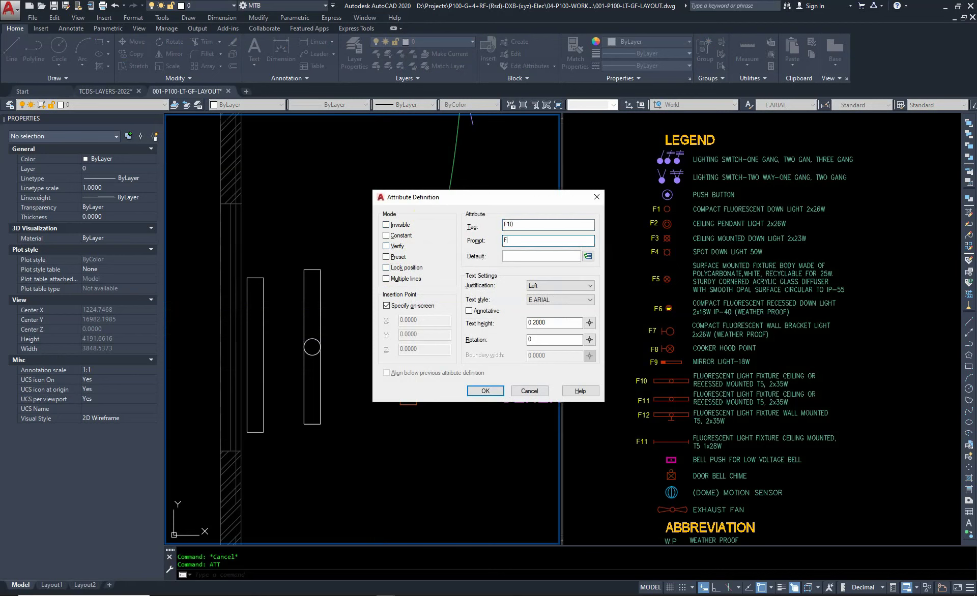
text(10)
Change the attribute tag, prompt and default value to F00.
double_click(508, 224)
text(F0)
text(0)
click(529, 235)
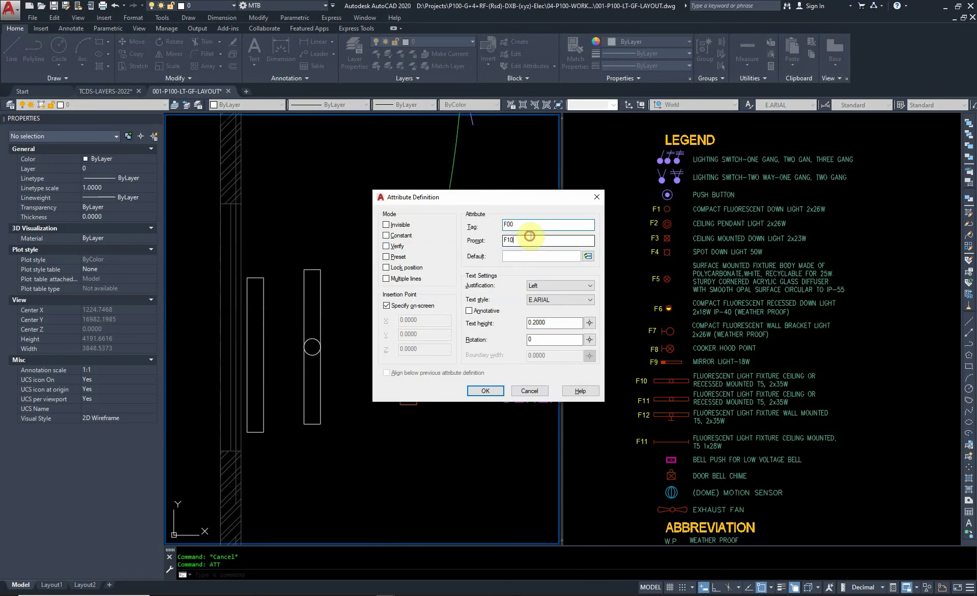
key(BackSpace)
key(BackSpace)
text(00)
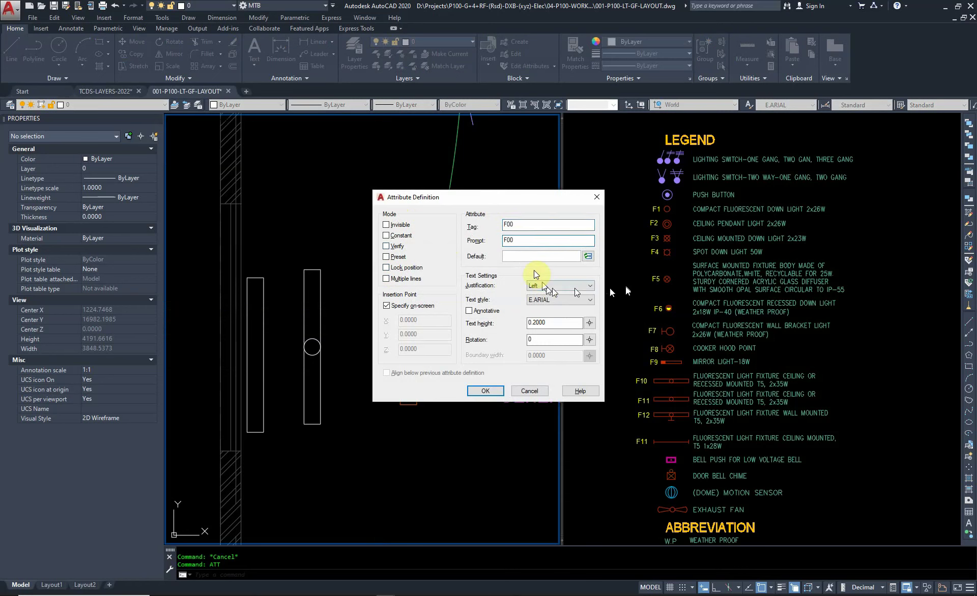
click(534, 256)
text(F00)
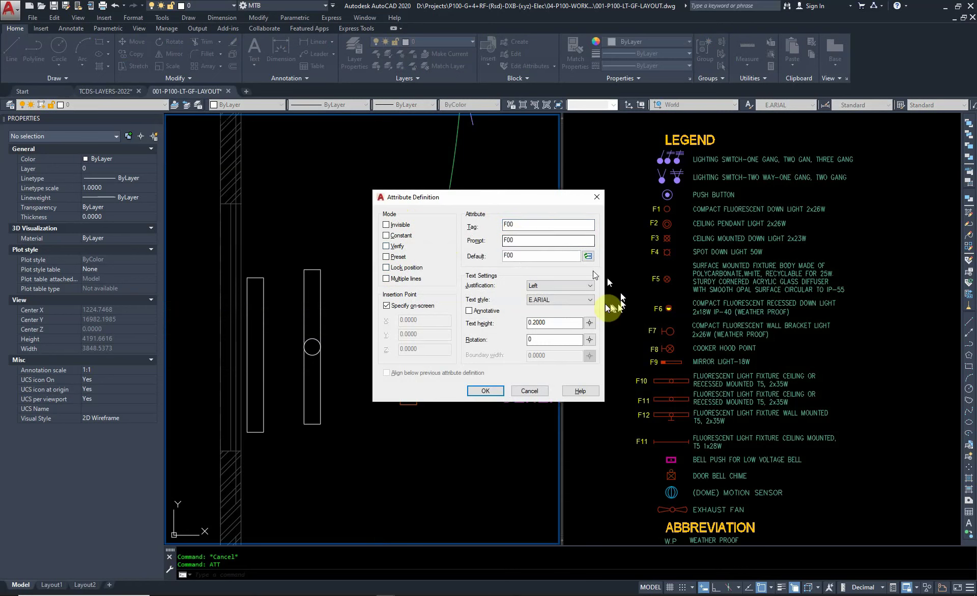
Set Middle left justification and text height 150, then confirm the attribute.
click(570, 285)
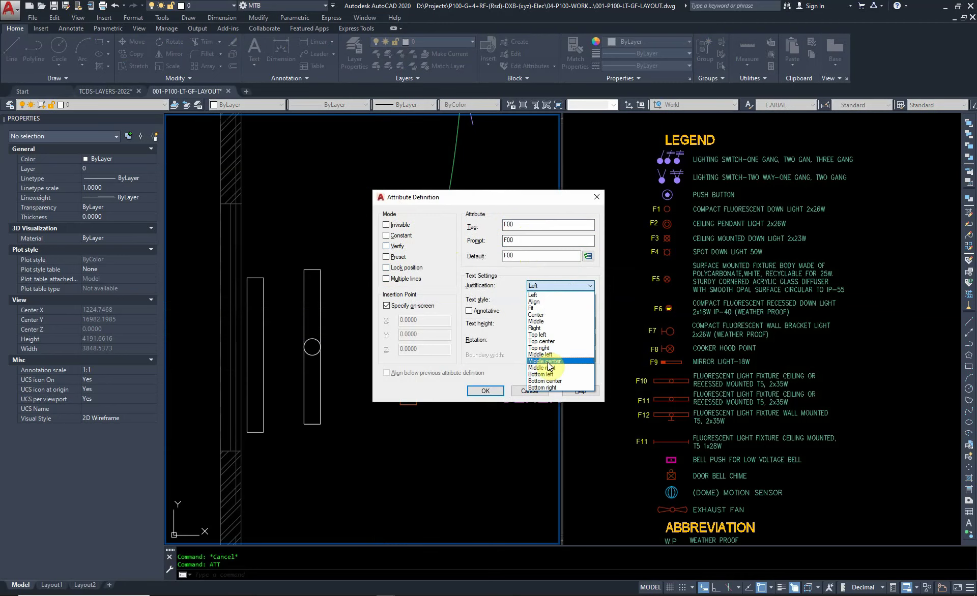
click(553, 370)
click(557, 285)
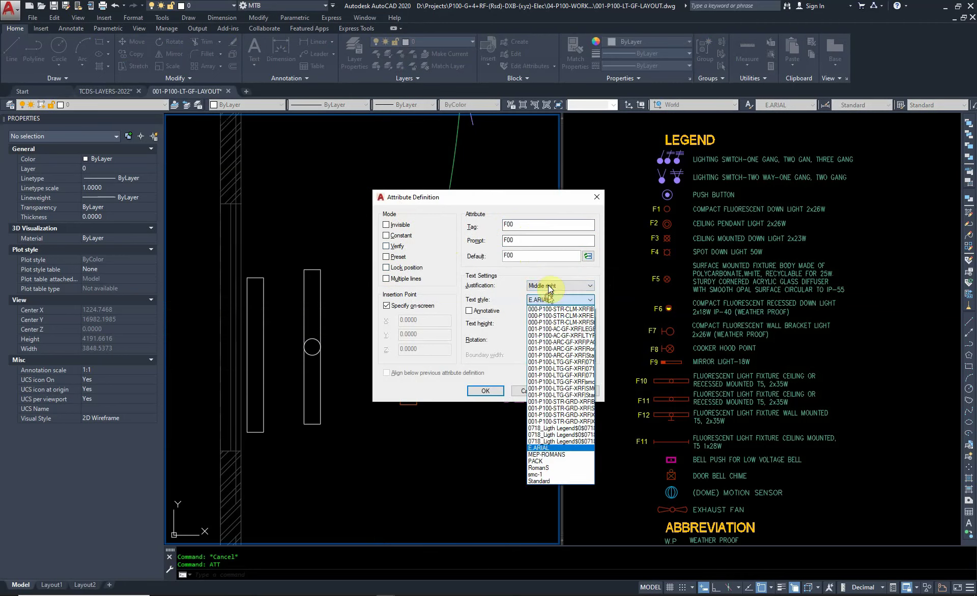
click(558, 285)
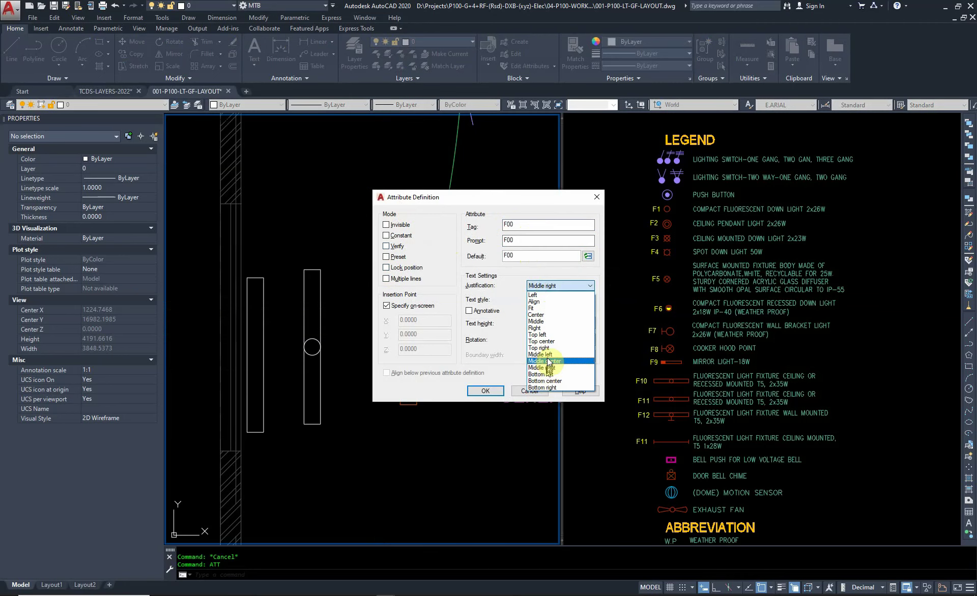
click(542, 354)
double_click(540, 322)
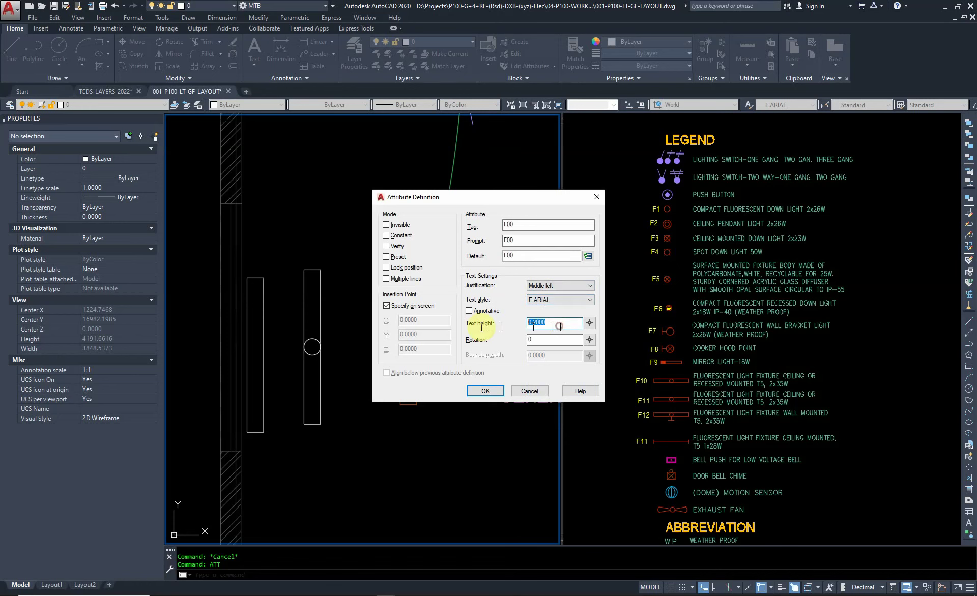
text(150)
click(500, 390)
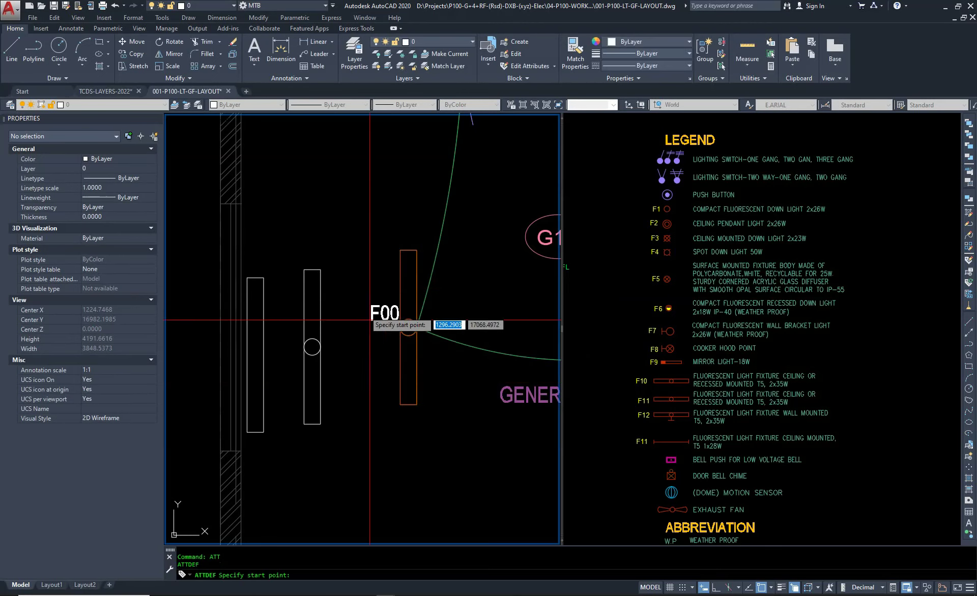
Place the F00 attribute tag at the Generator Room fixture's top corner.
click(320, 269)
scroll(354, 262, up, 5)
scroll(366, 270, down, 4)
scroll(374, 268, up, 1)
key(Escape)
click(374, 268)
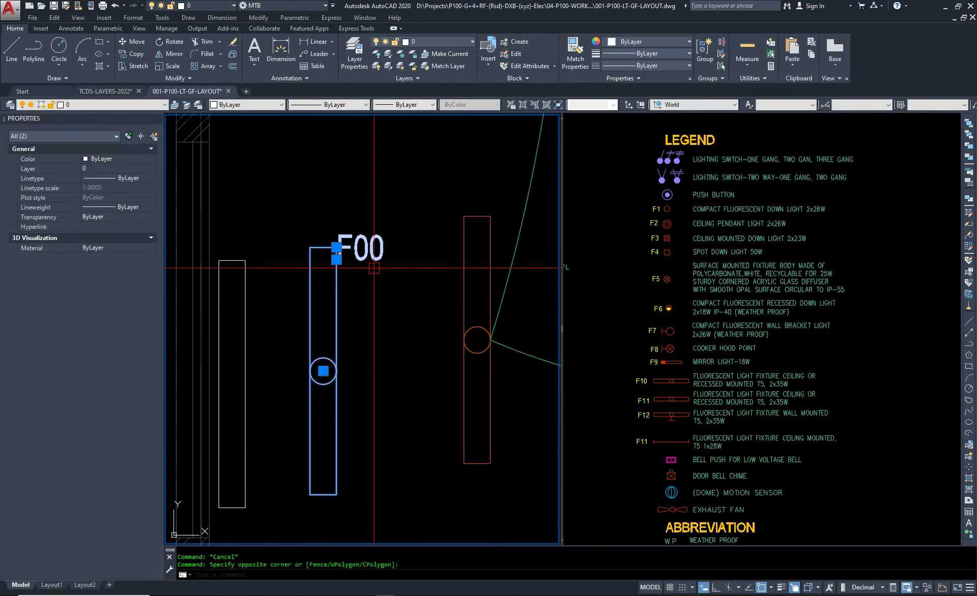
shift+click(326, 285)
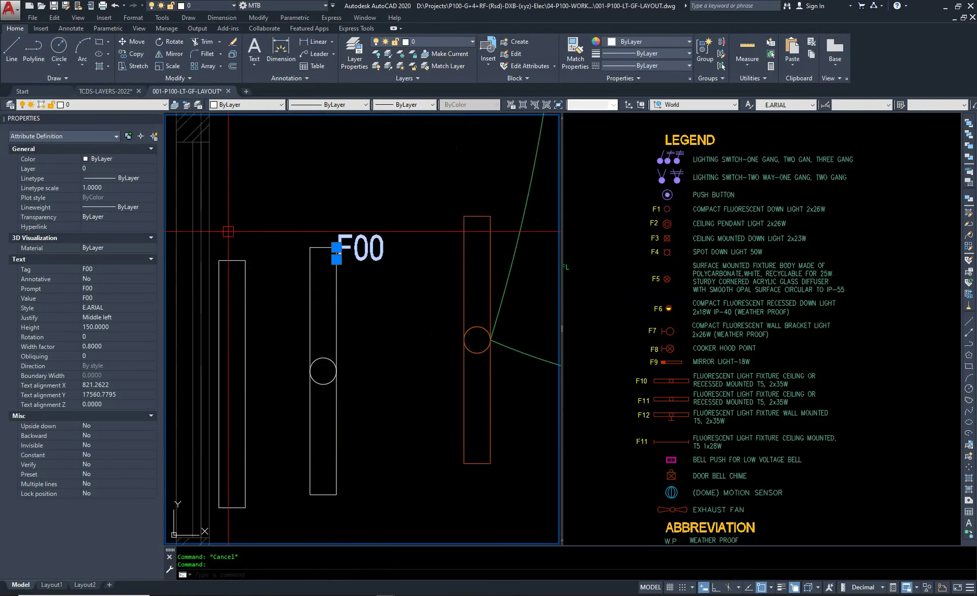
key(Escape)
Move the F00 tag 50 units so it sits beside the fixture.
text(m)
key(Return)
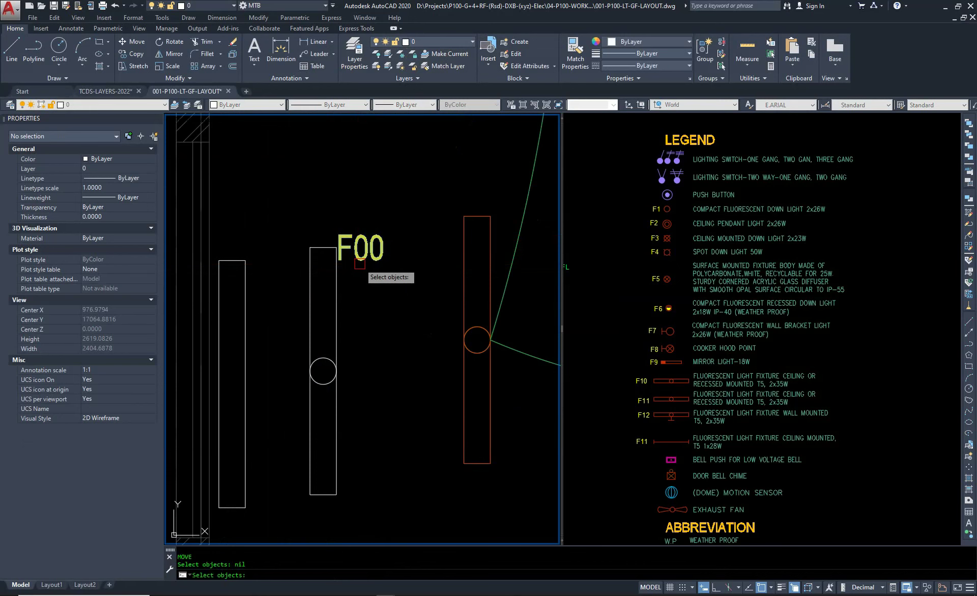
click(360, 263)
key(Return)
click(363, 294)
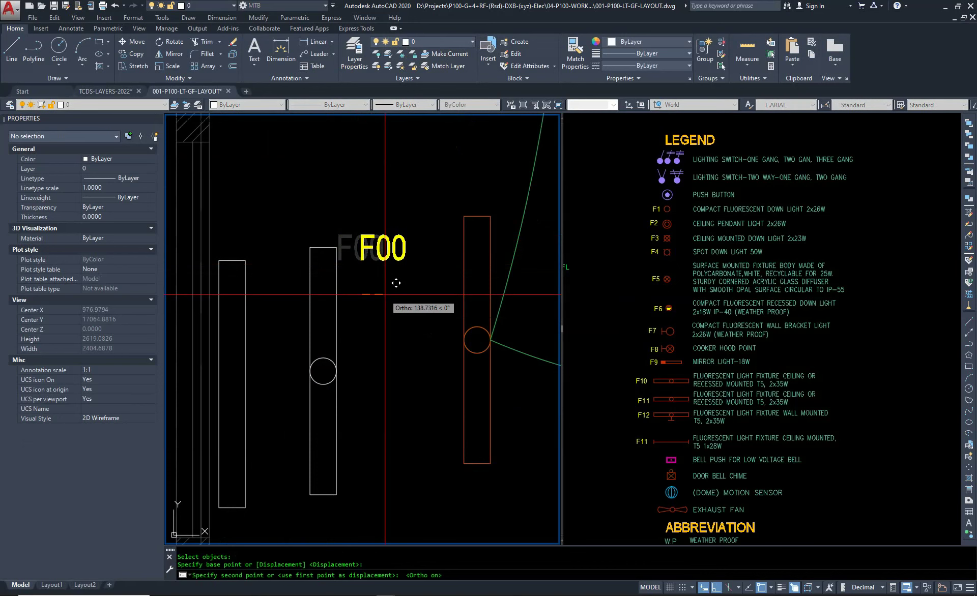
text(50)
key(Return)
Zoom in to verify the F00 tag position, then open Block Definition with B.
scroll(387, 280, up, 4)
middle_drag(386, 280, 509, 421)
click(414, 136)
click(407, 326)
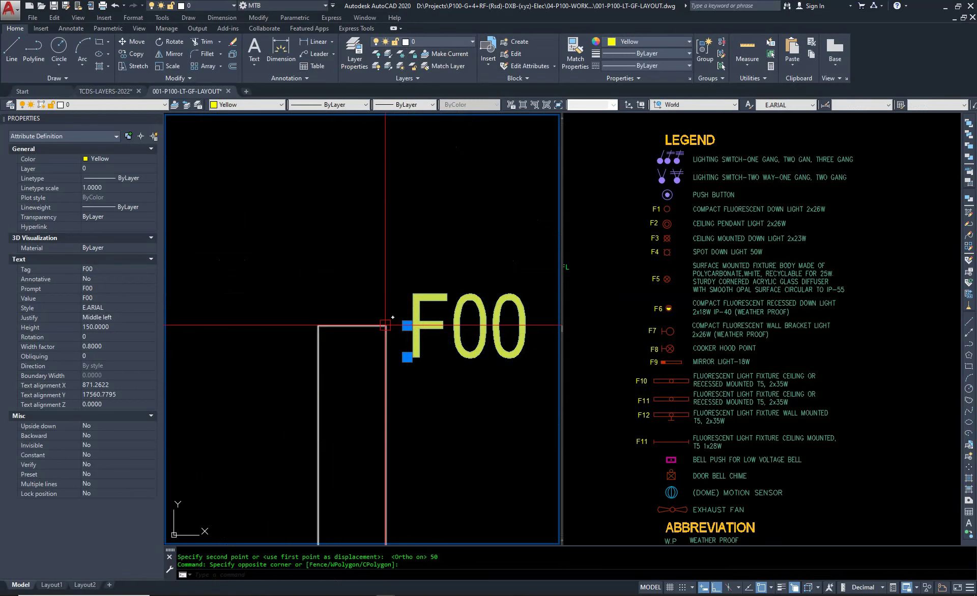
scroll(392, 318, down, 4)
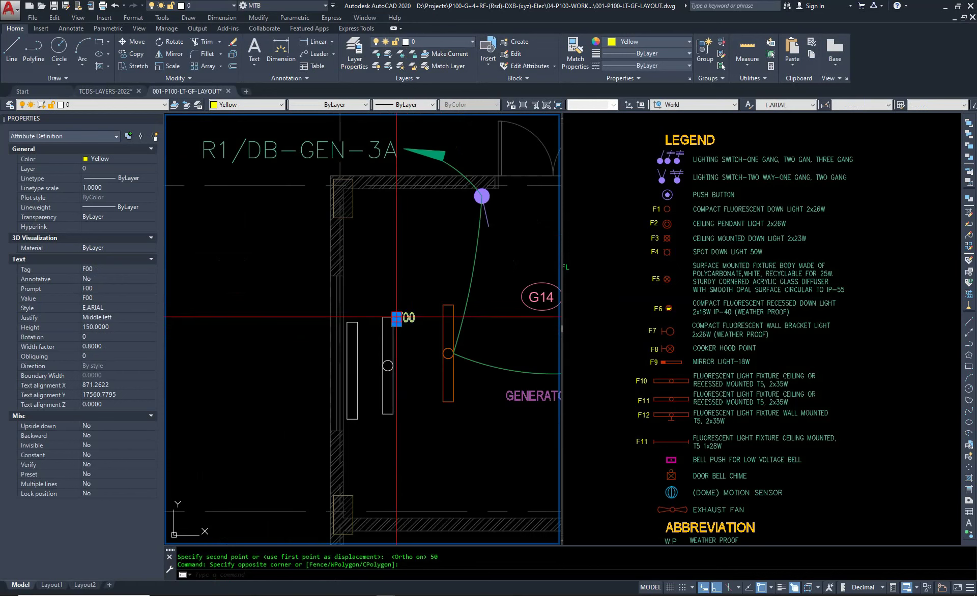
key(Escape)
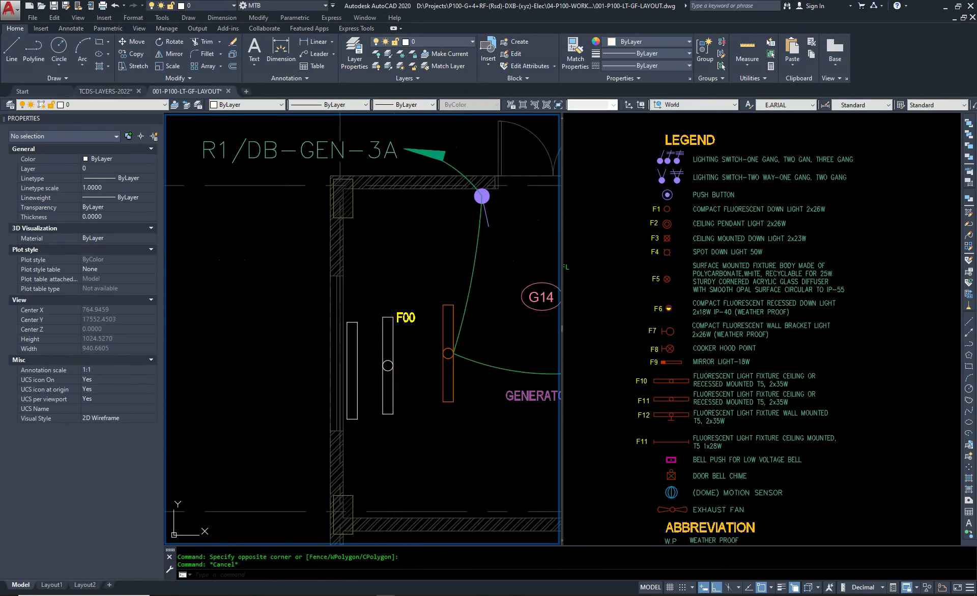
text(B)
key(Return)
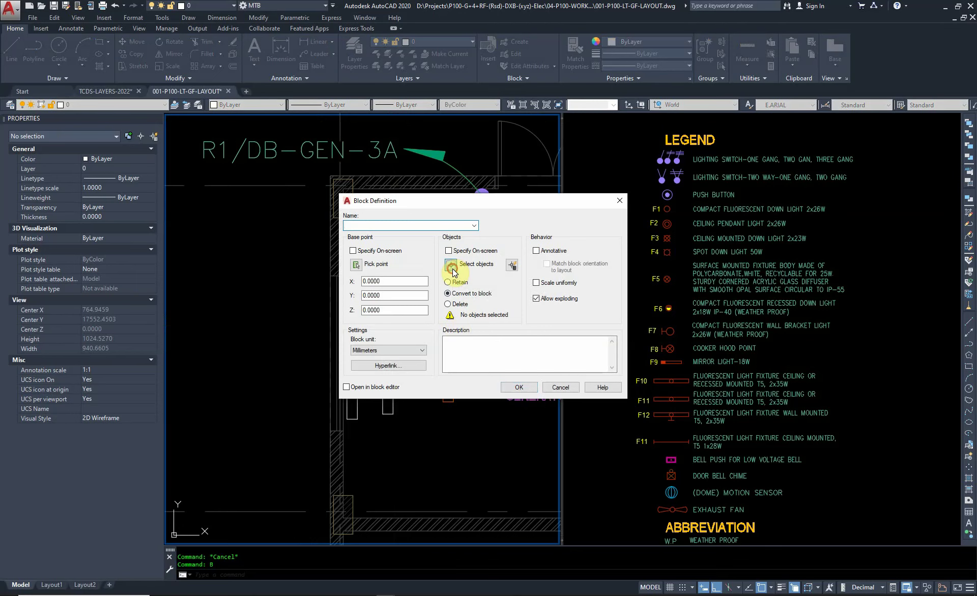
Select the fixture and F00 tag for the new block and set its base point on the fixture.
click(451, 266)
click(436, 300)
click(388, 394)
right_click(422, 359)
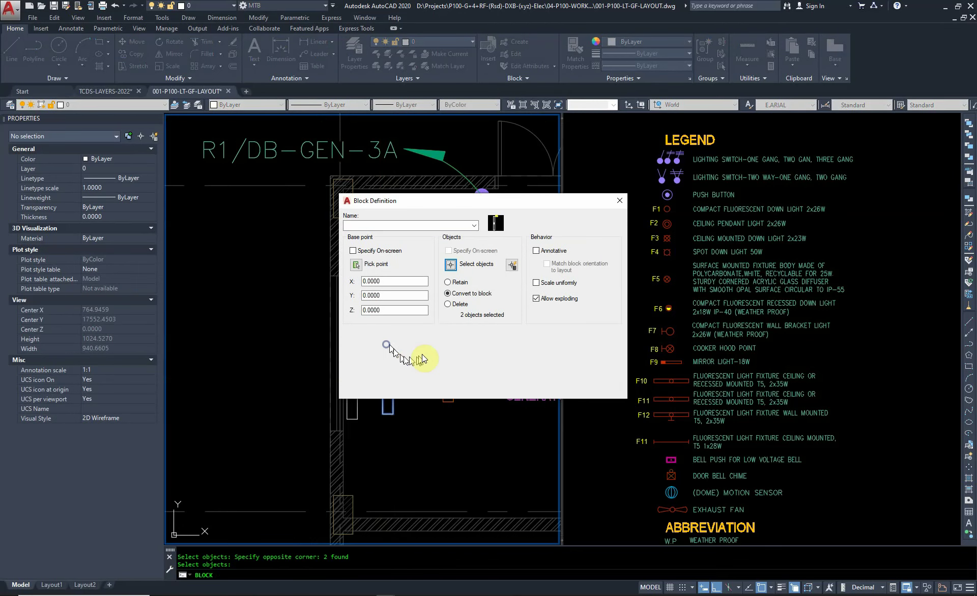
click(355, 265)
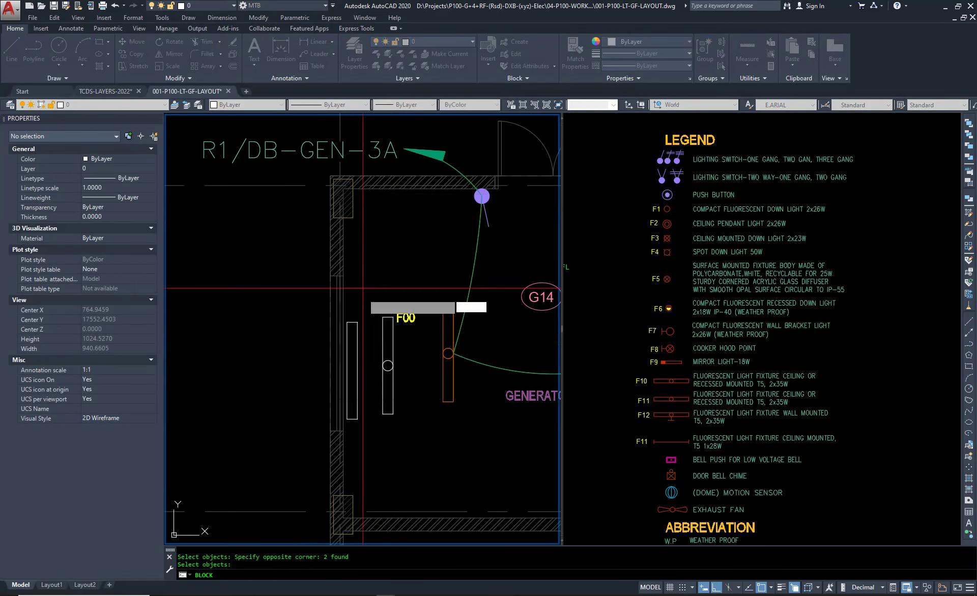
scroll(396, 373, up, 3)
scroll(396, 373, up, 3)
click(396, 373)
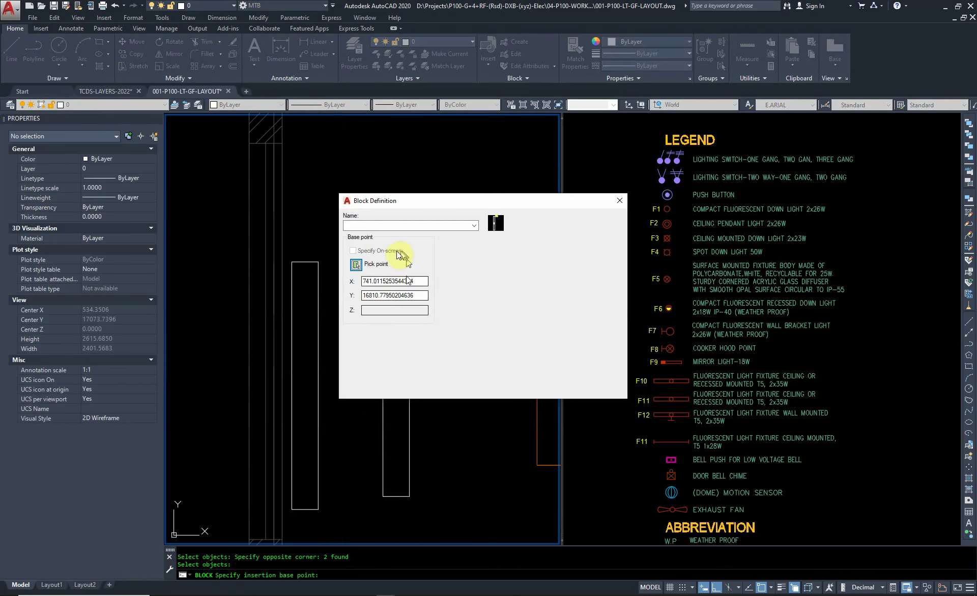
Name the block E-LF-F10 and create it, accepting the default attribute value.
click(371, 225)
text(E-LF-F10)
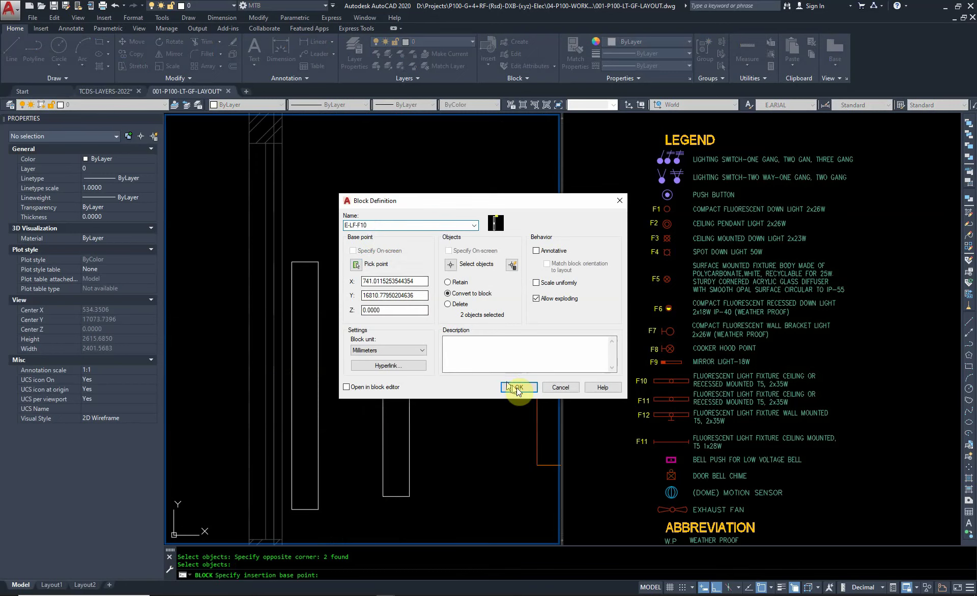
click(517, 388)
click(402, 414)
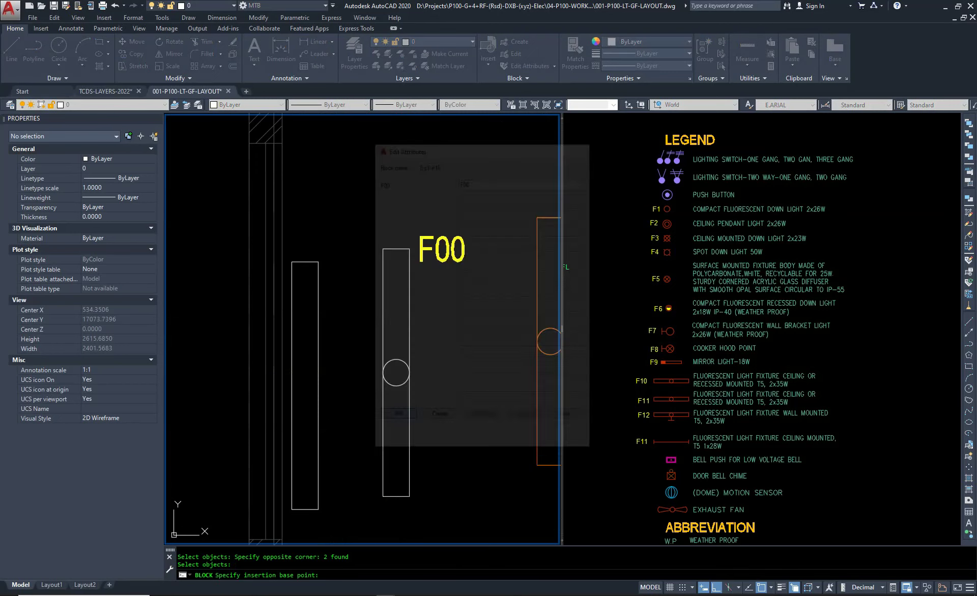
key(Escape)
Change the E-LF-F10 block's attribute value from F00 to F10.
scroll(427, 316, down, 5)
click(423, 304)
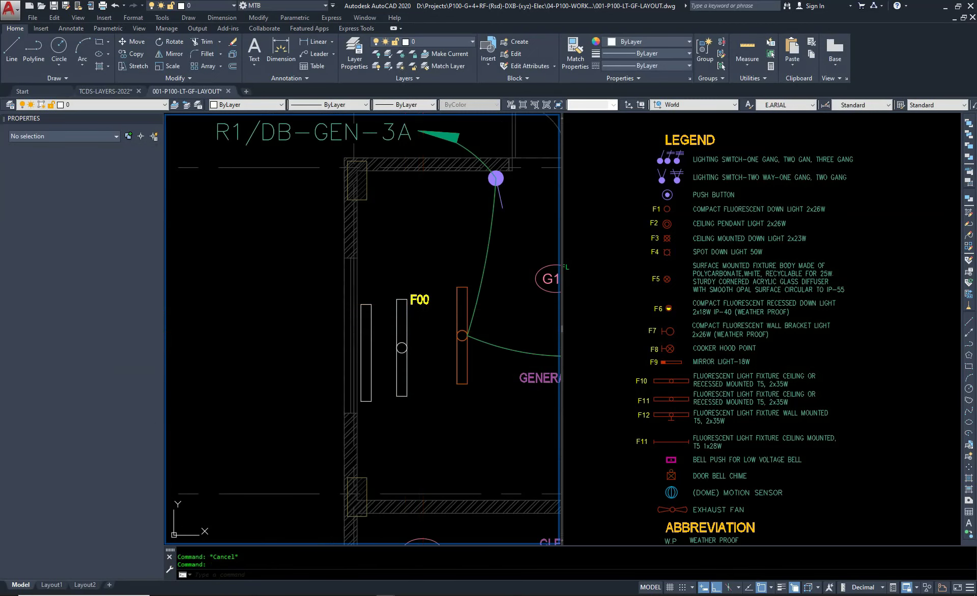
double_click(539, 343)
text(F10)
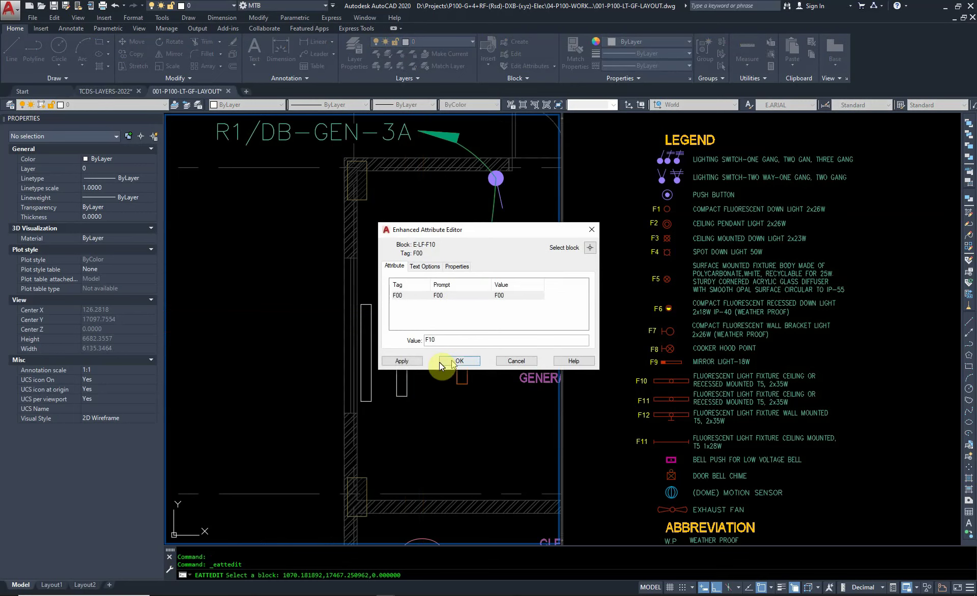
click(458, 361)
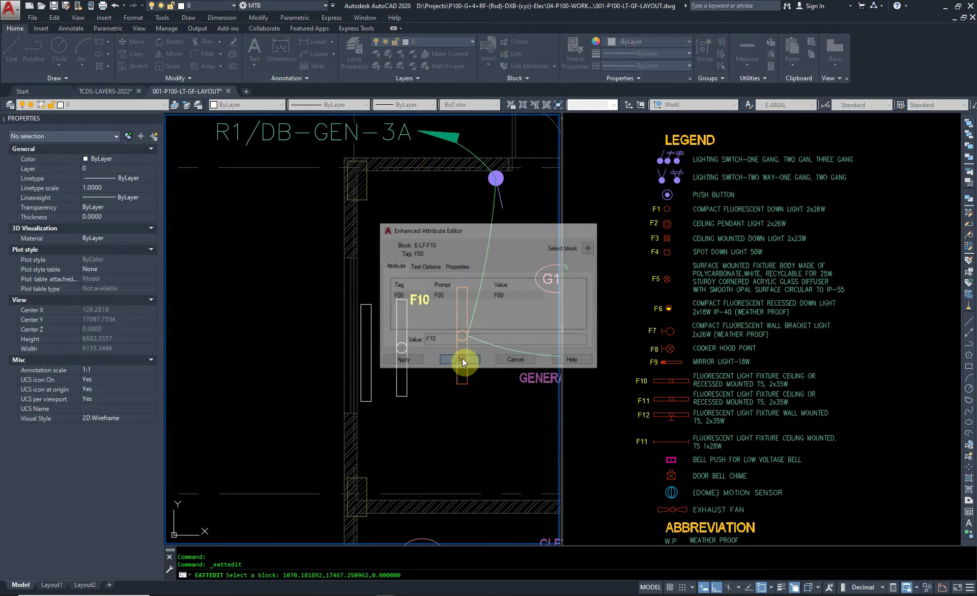
scroll(385, 336, down, 5)
click(645, 284)
Match properties to put the F10 block on the green lighting layer.
scroll(645, 284, down, 3)
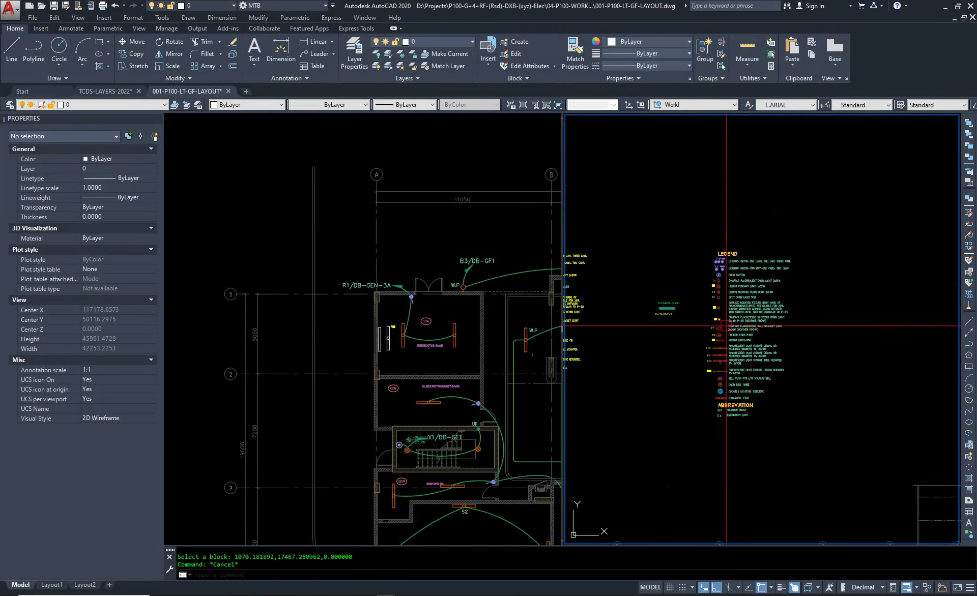
scroll(646, 283, up, 4)
text(ma)
key(Return)
click(418, 340)
scroll(562, 335, up, 5)
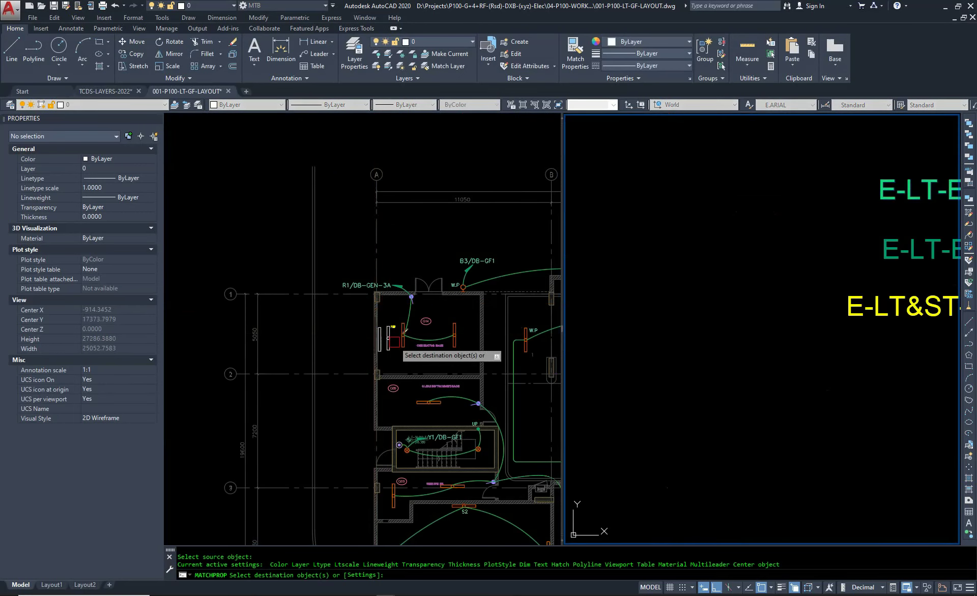
click(390, 351)
scroll(390, 352, up, 6)
scroll(289, 297, down, 10)
key(Escape)
key(Escape)
Pan and zoom to view the LEGEND, then return to the floor plan viewport.
scroll(288, 296, up, 6)
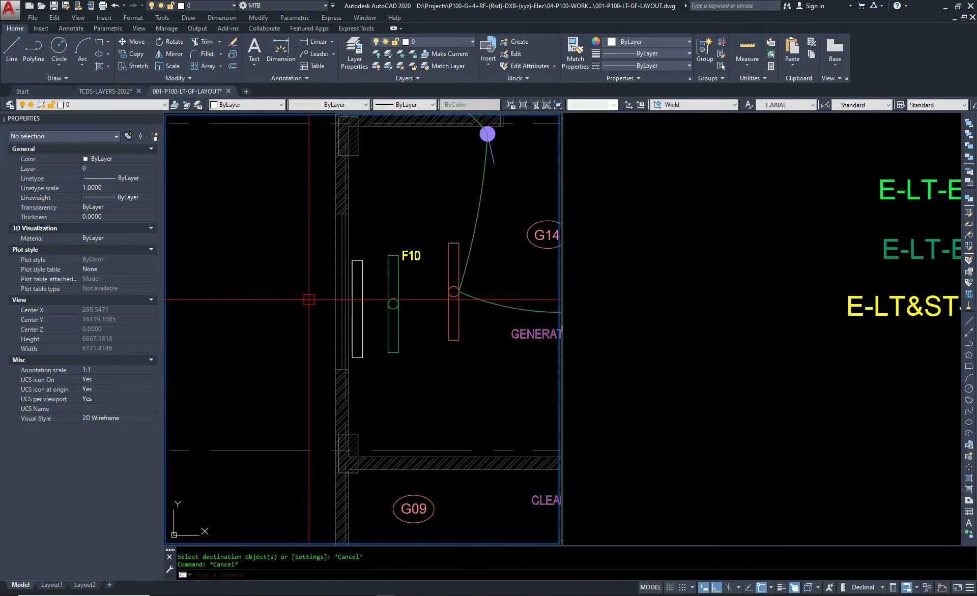
scroll(239, 277, down, 2)
scroll(304, 292, up, 2)
scroll(304, 293, up, 2)
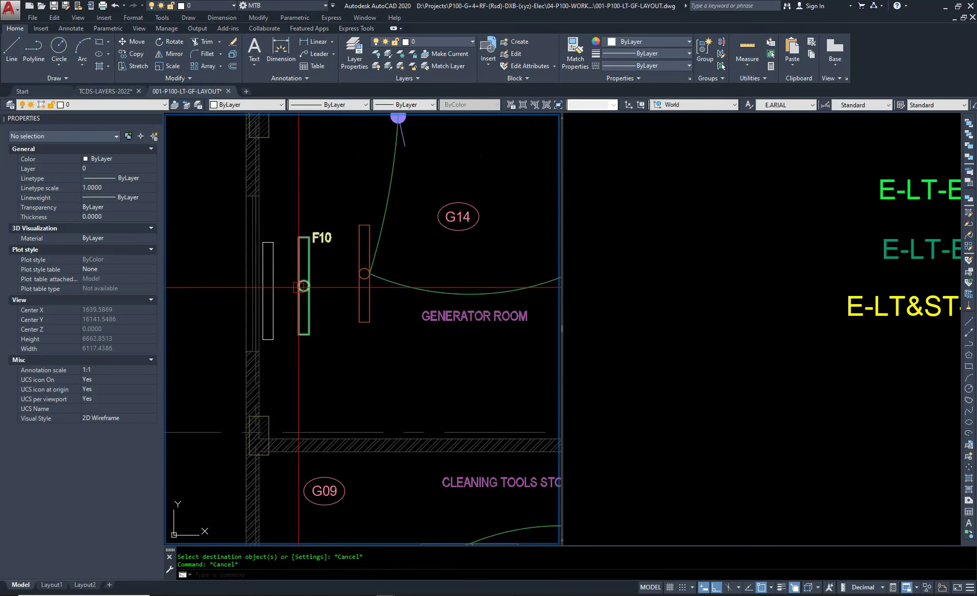
scroll(308, 250, down, 2)
scroll(662, 346, down, 7)
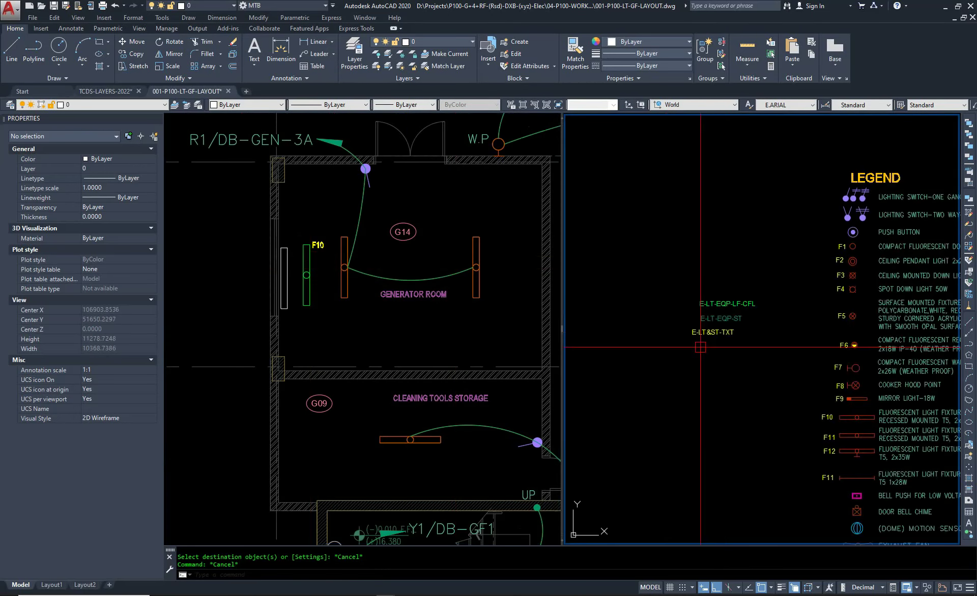
scroll(662, 346, up, 1)
middle_drag(705, 358, 649, 341)
scroll(648, 341, up, 5)
click(315, 279)
scroll(316, 280, up, 5)
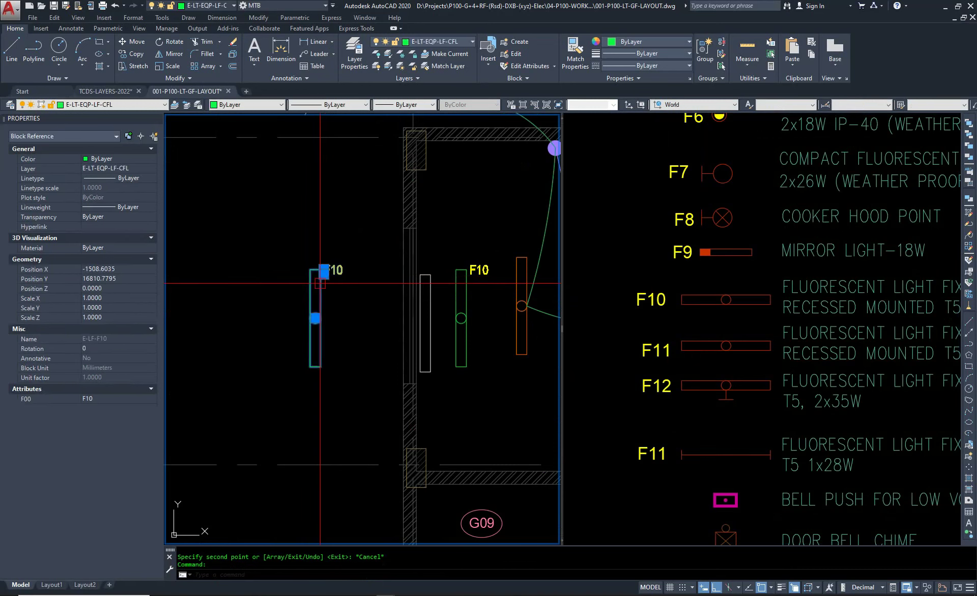
Explode the copied fixture block so its F00 tag reappears, then start HATCH.
text(x)
key(Return)
click(321, 289)
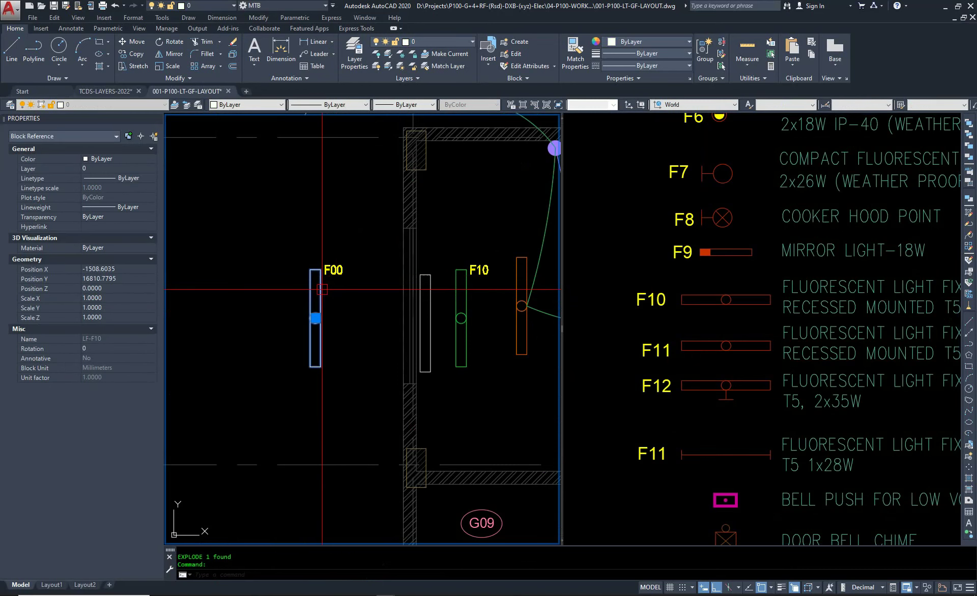
key(Escape)
click(315, 317)
scroll(315, 316, up, 2)
key(Escape)
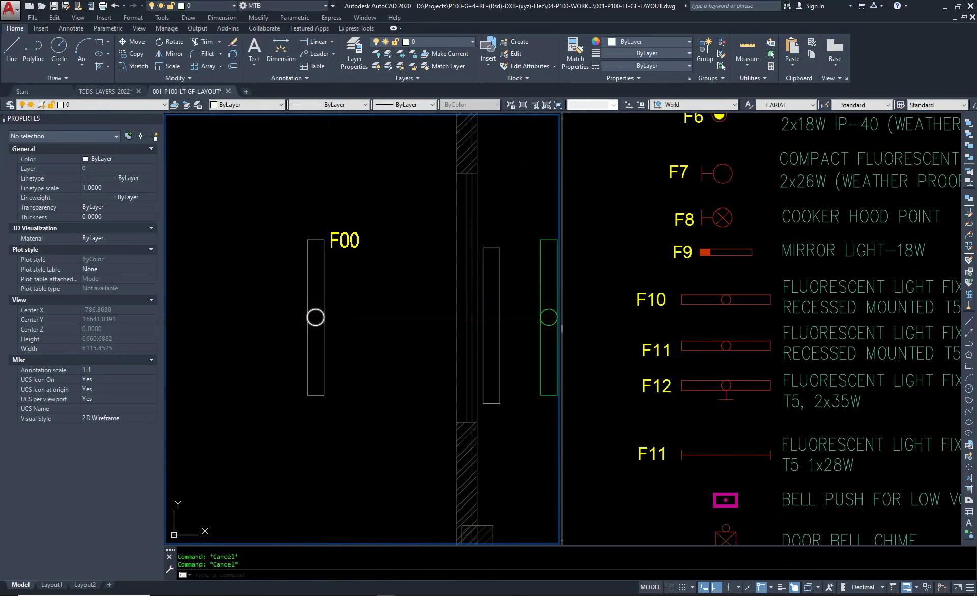
text(h)
key(Return)
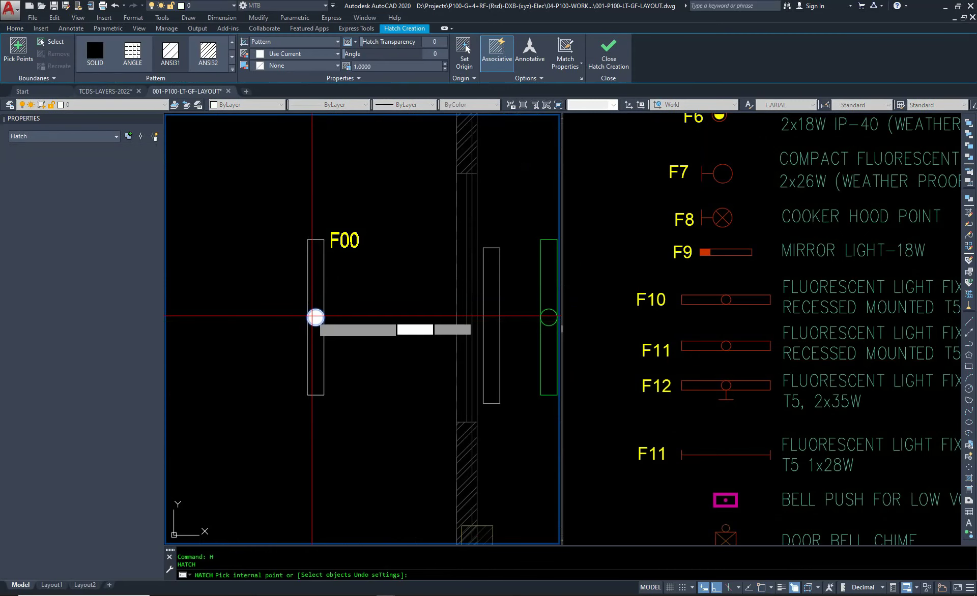
Fill the copied fixture's circle with a SOLID hatch.
click(316, 317)
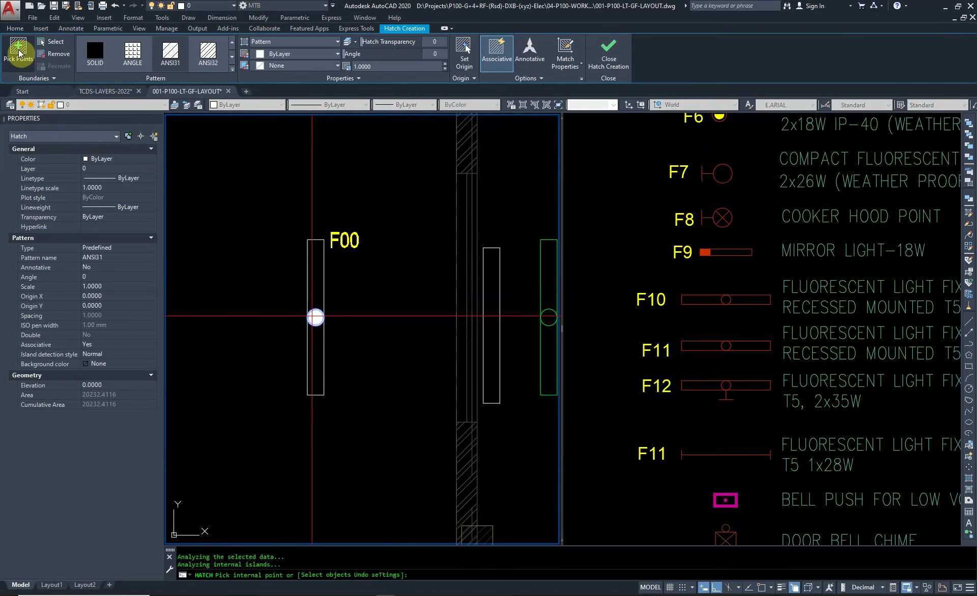
click(94, 50)
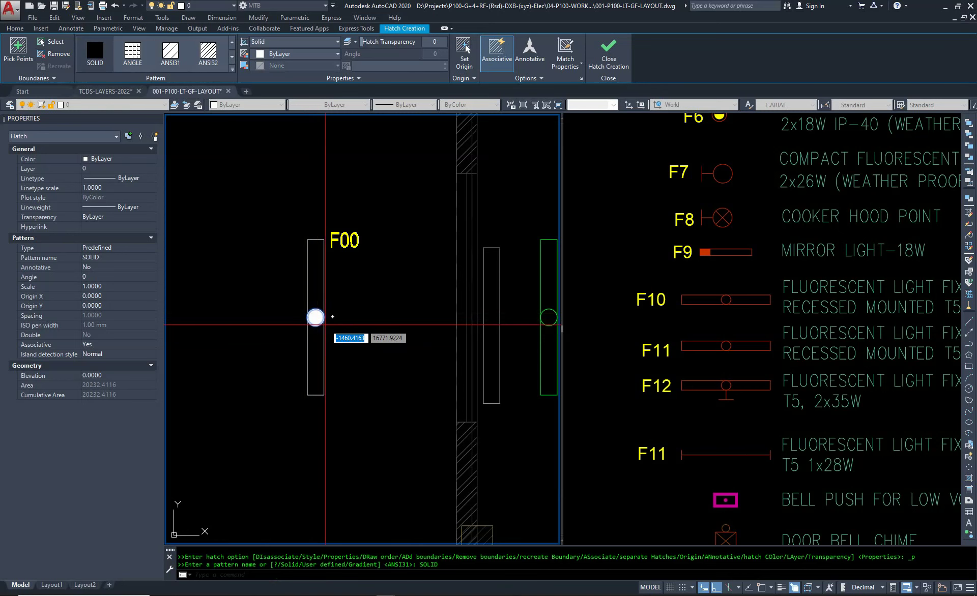
key(Return)
key(Escape)
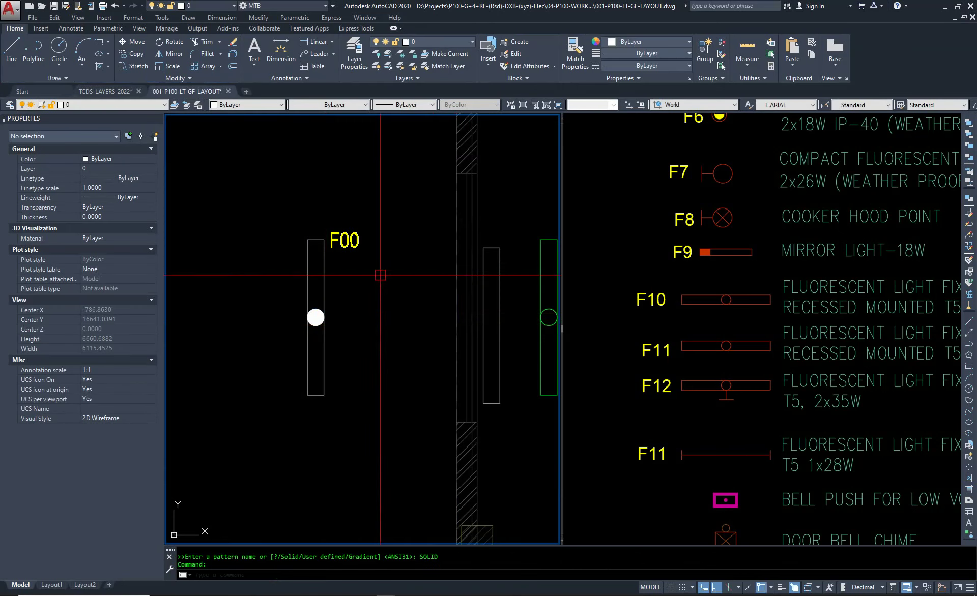
scroll(285, 321, up, 2)
key(Escape)
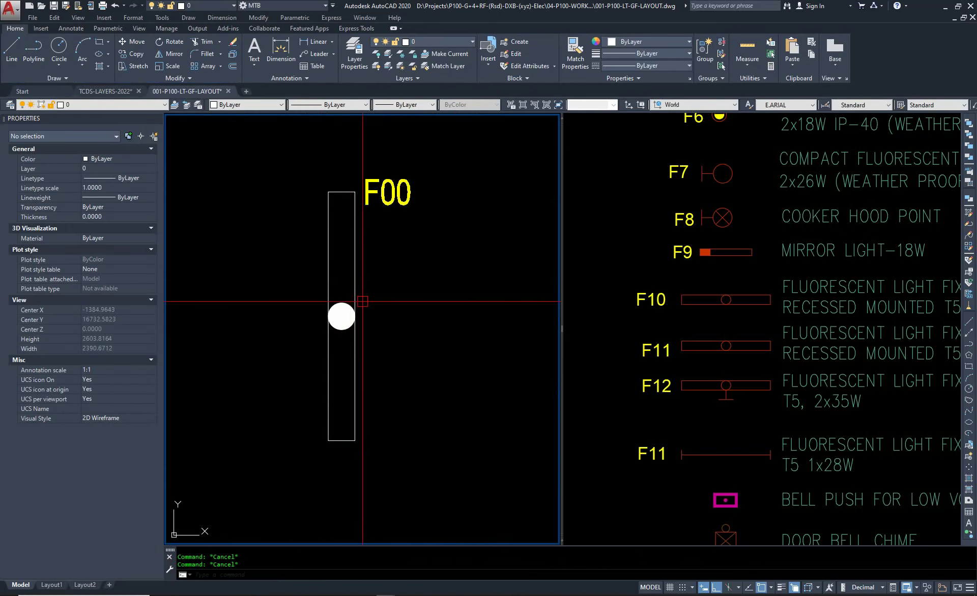
scroll(361, 326, down, 4)
Select the fixture, solid fill and F00 tag for a new block, with base point at the circle's centre.
key(Return)
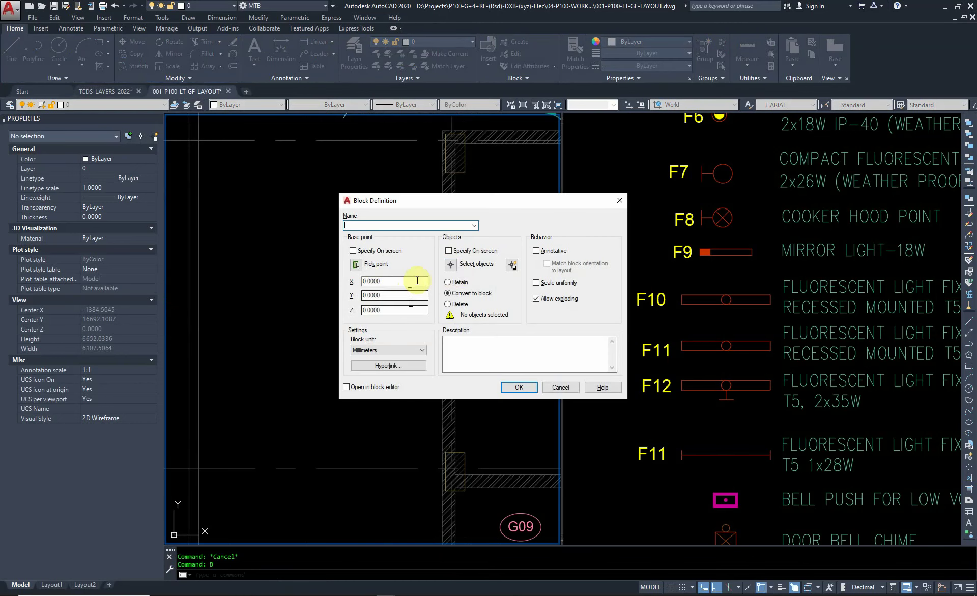
click(456, 267)
click(363, 321)
click(305, 382)
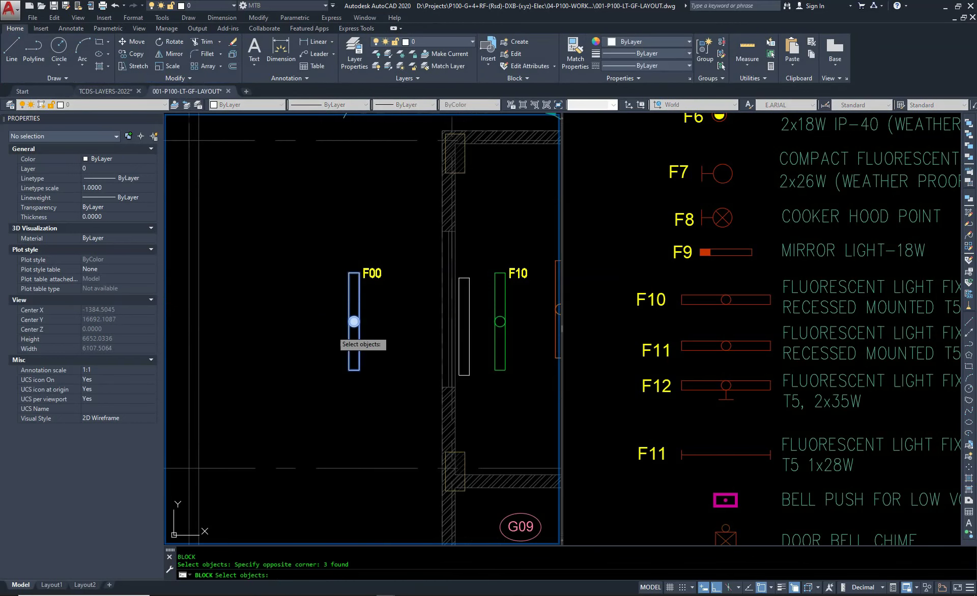
key(Return)
click(355, 265)
scroll(345, 334, up, 3)
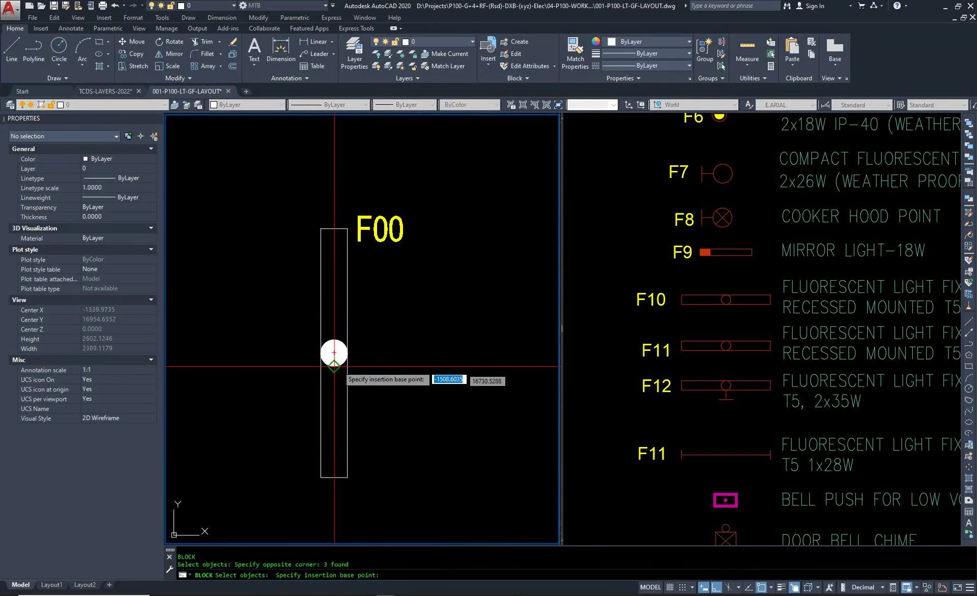
click(333, 353)
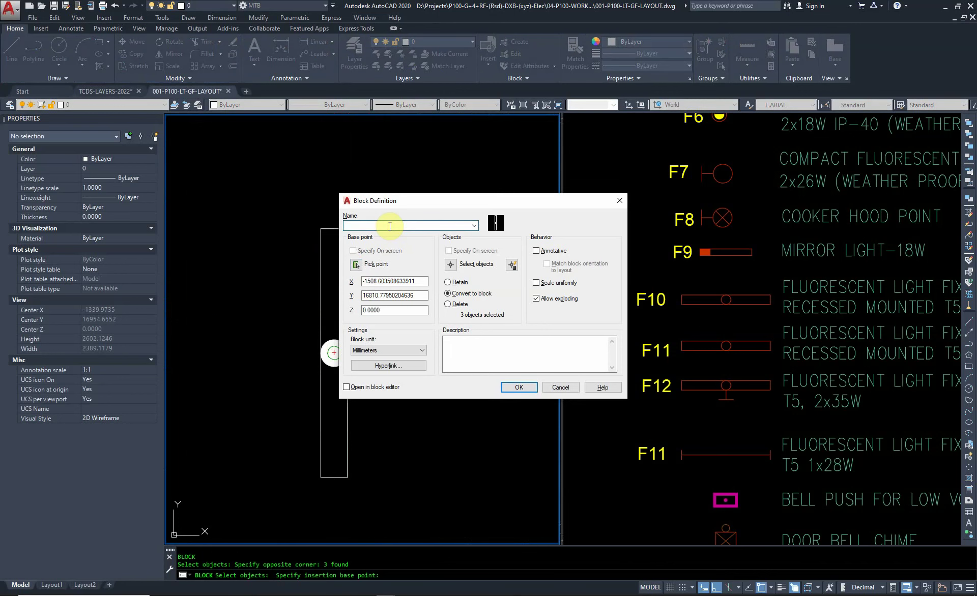
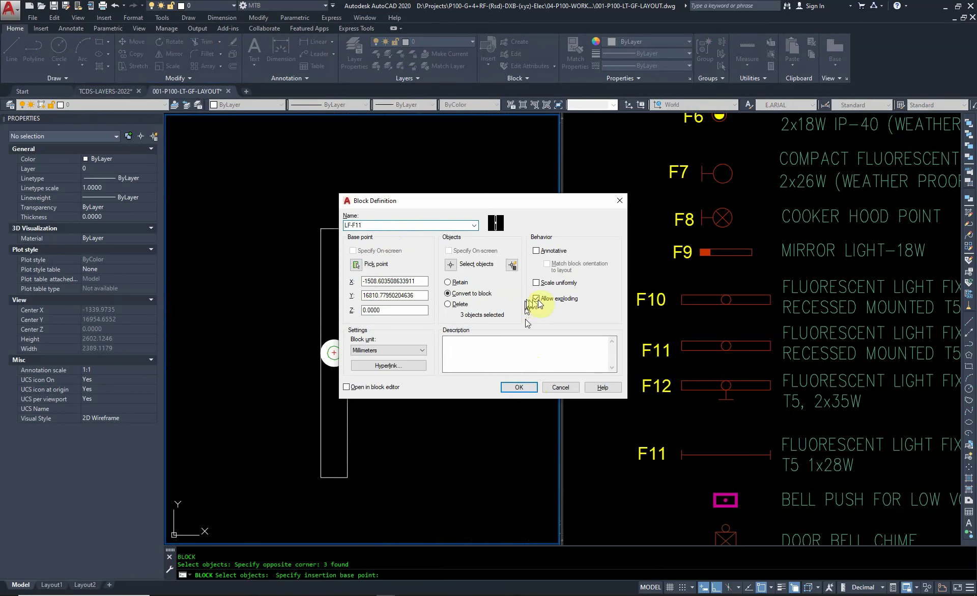
Confirm the first LF-F11 block definition and inspect the new fixture block.
click(529, 387)
click(445, 332)
click(338, 323)
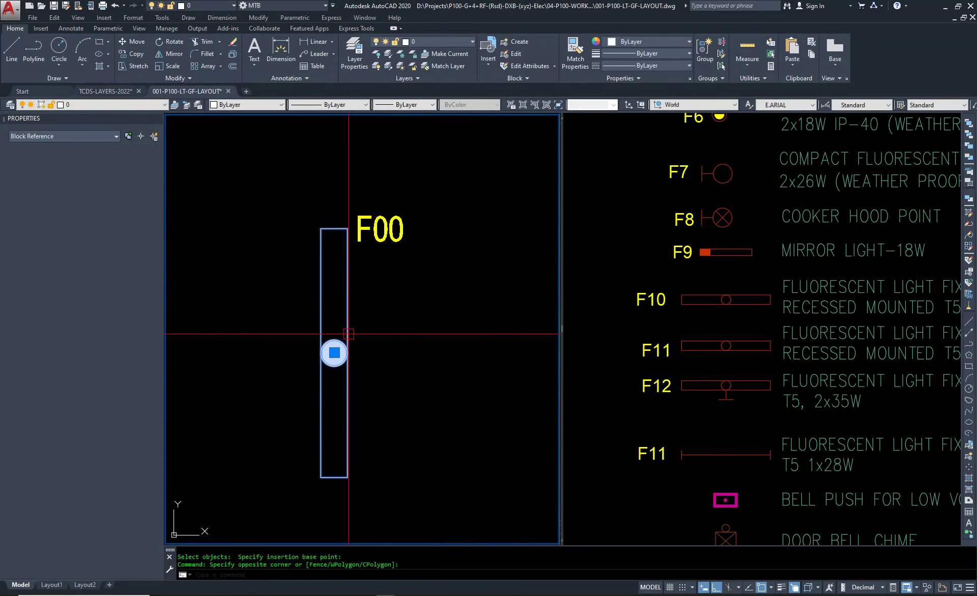
key(Escape)
key(Escape)
scroll(365, 322, down, 3)
Create block E-LF-F11 from the F00 fixture and its label, based on the fixture.
key(Return)
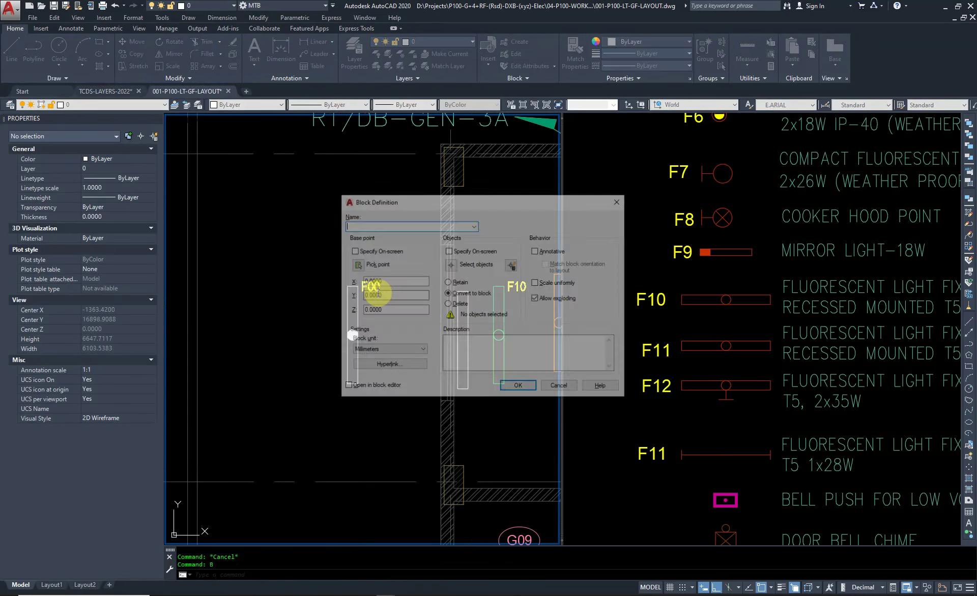
click(434, 262)
drag(402, 248, 331, 389)
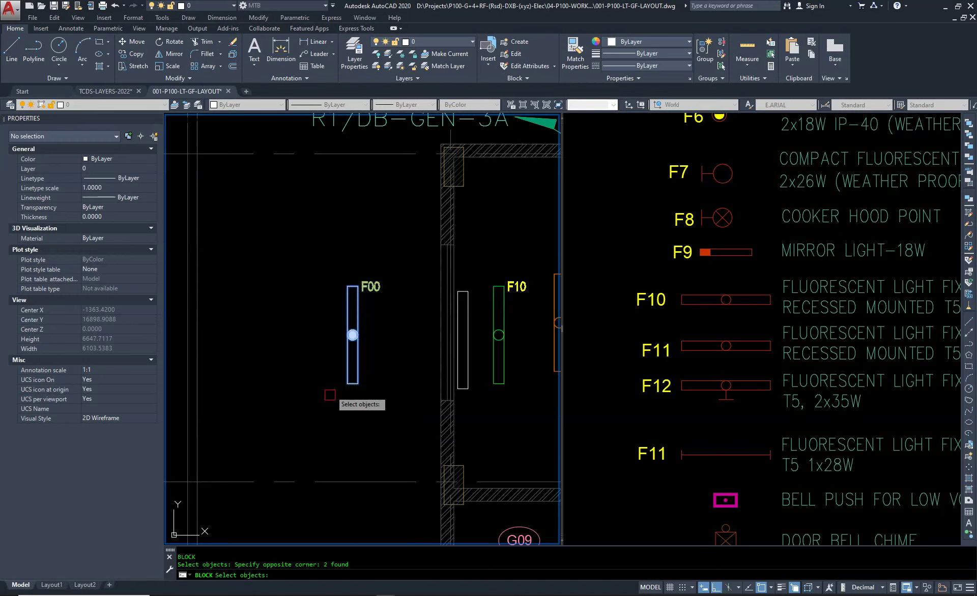
key(Return)
click(356, 265)
scroll(346, 333, up, 3)
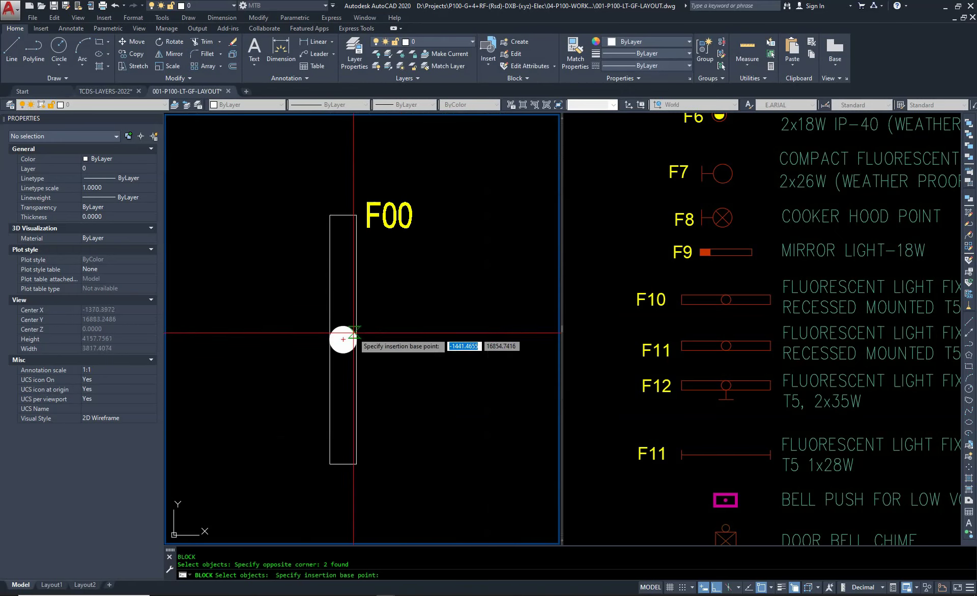
click(343, 339)
text(E-LF-F11)
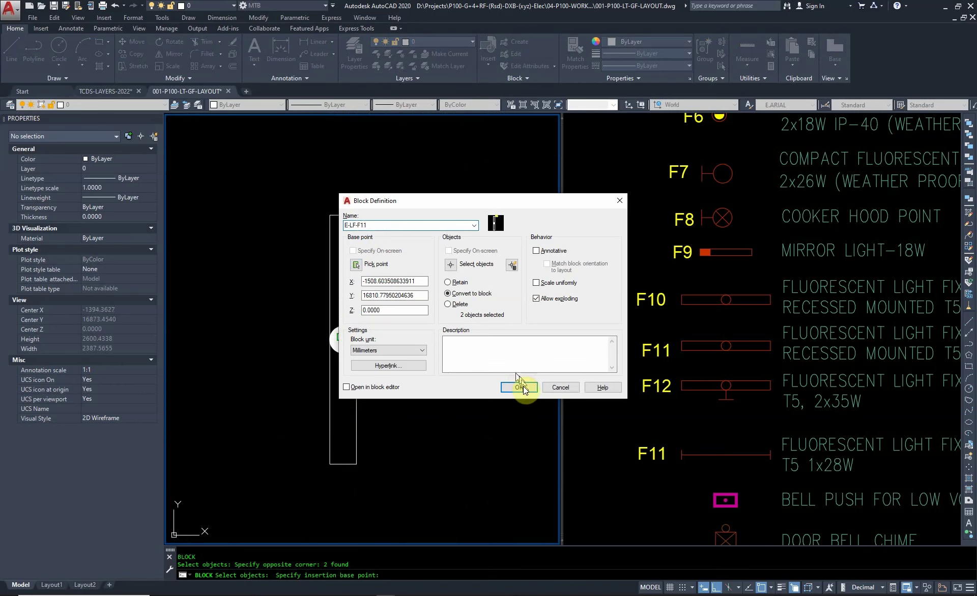
click(523, 387)
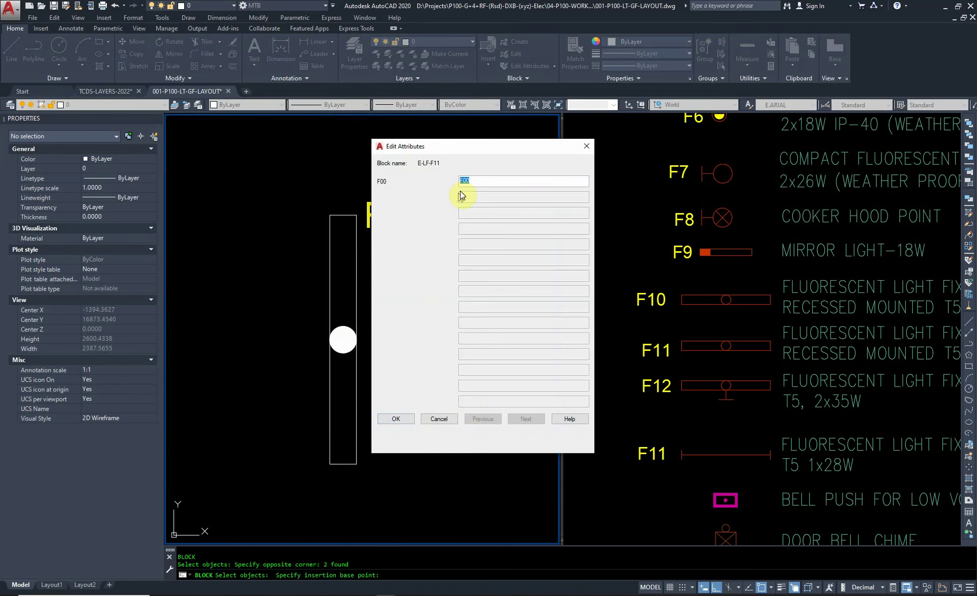
Enter F11 as the new block's label attribute value.
text(F11)
click(392, 425)
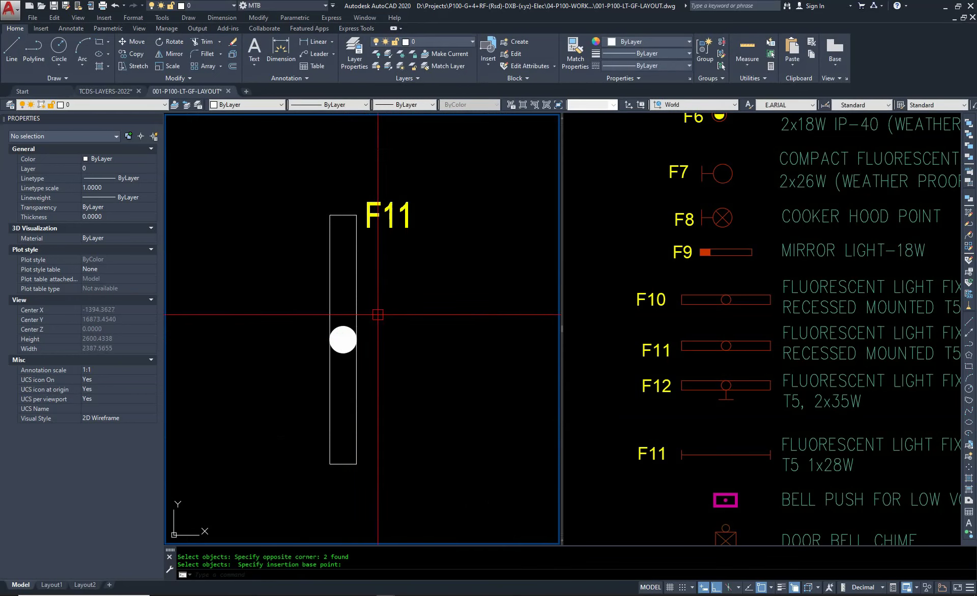
text(ma)
key(Return)
Match the F11 fixture's properties to the green F10 fixture.
click(509, 322)
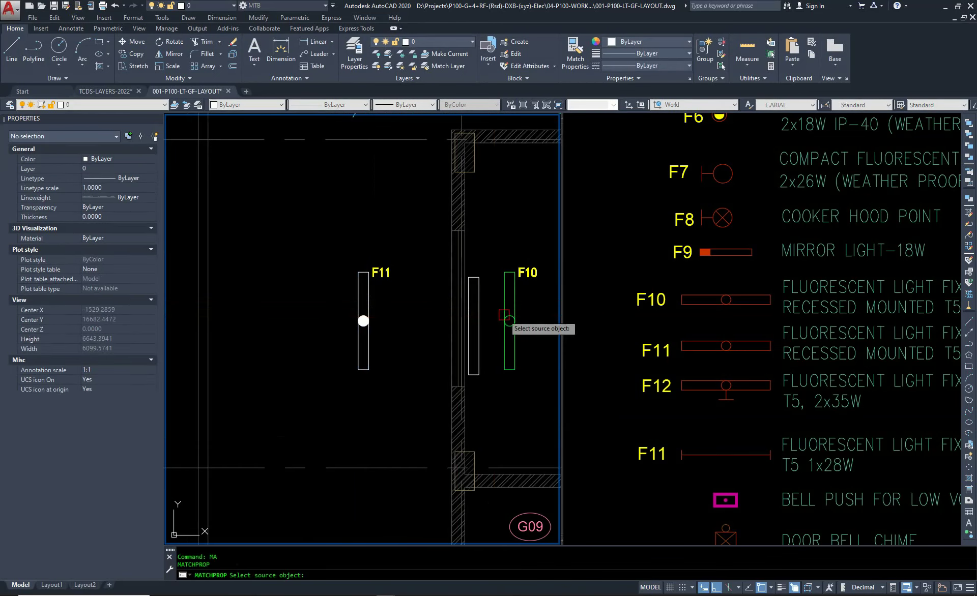
click(406, 302)
scroll(407, 305, down, 6)
key(Escape)
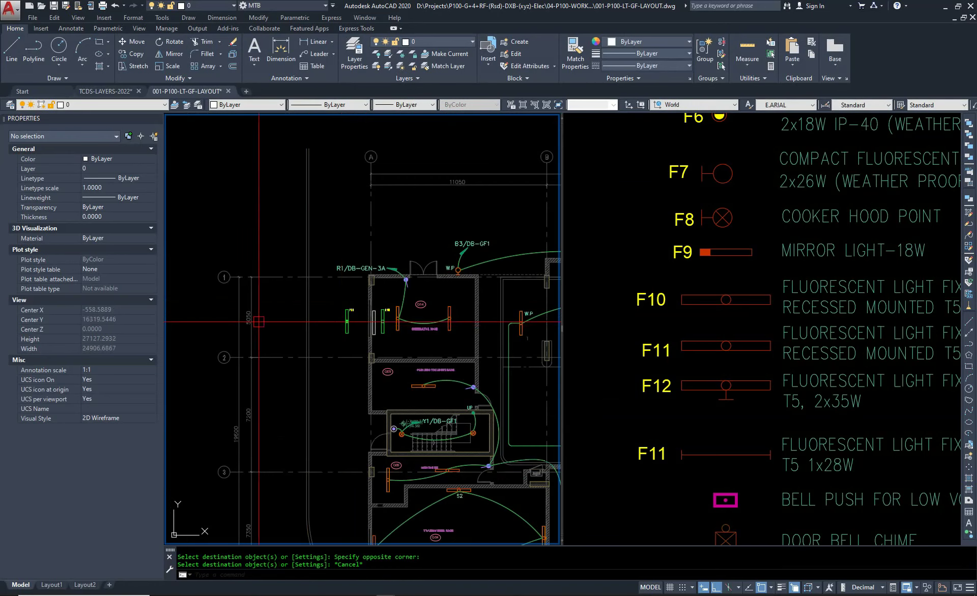
scroll(420, 315, up, 5)
middle_drag(356, 285, 290, 296)
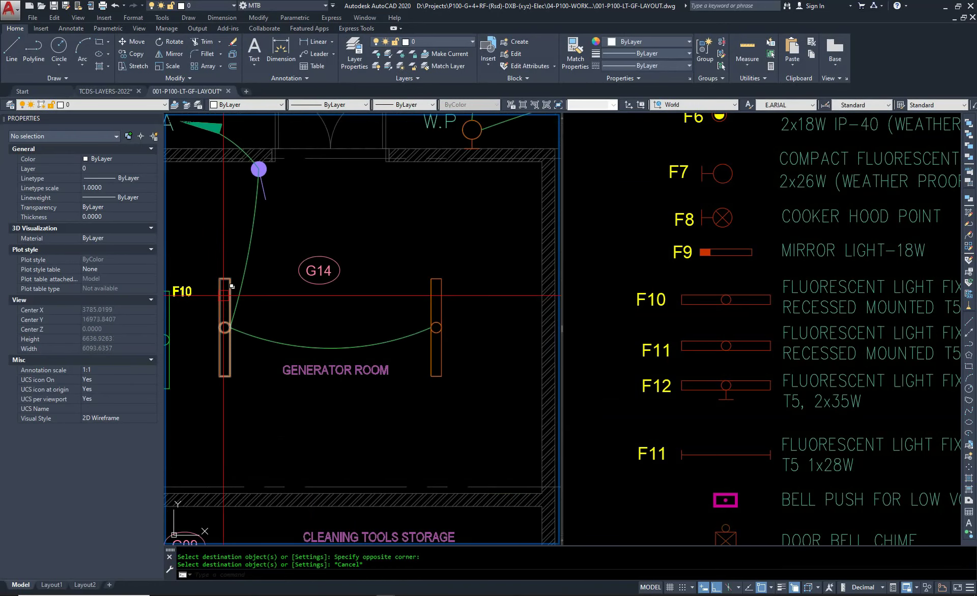
scroll(232, 300, down, 2)
scroll(254, 300, up, 2)
Merge the split model-space views into a single viewport with -VPORTS SIngle.
scroll(281, 311, up, 2)
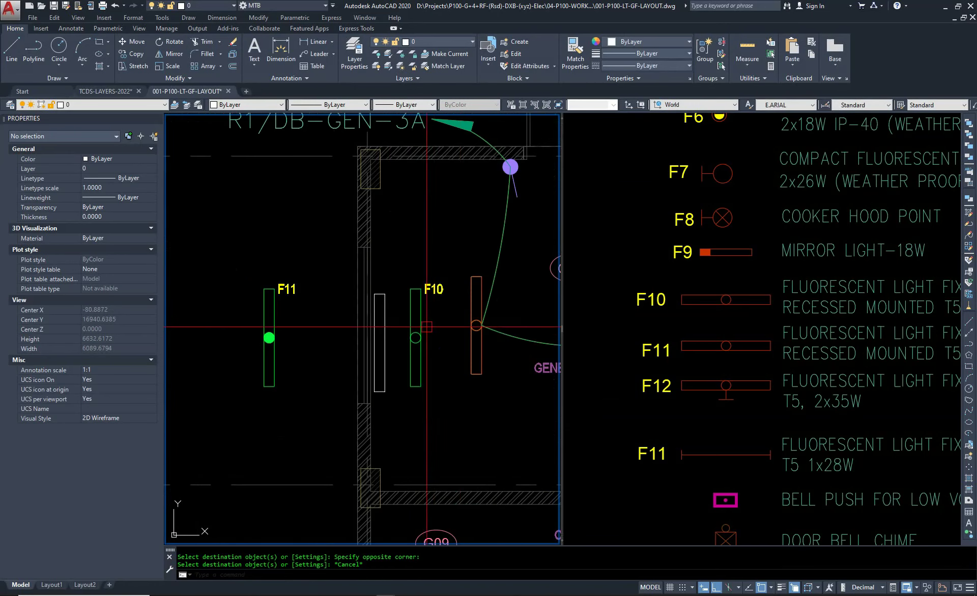
scroll(280, 311, down, 5)
scroll(334, 341, up, 2)
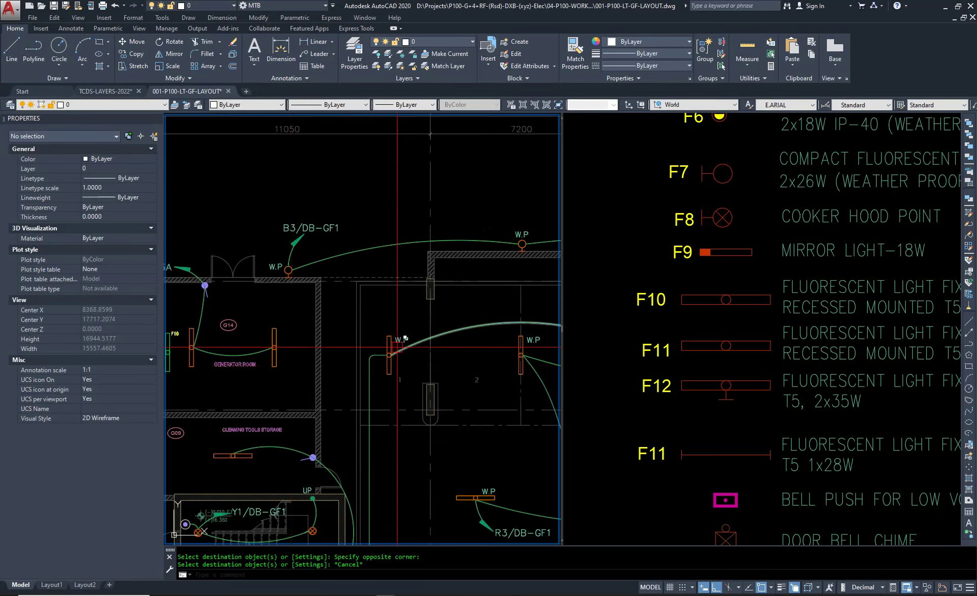
scroll(335, 342, up, 1)
scroll(316, 338, up, 2)
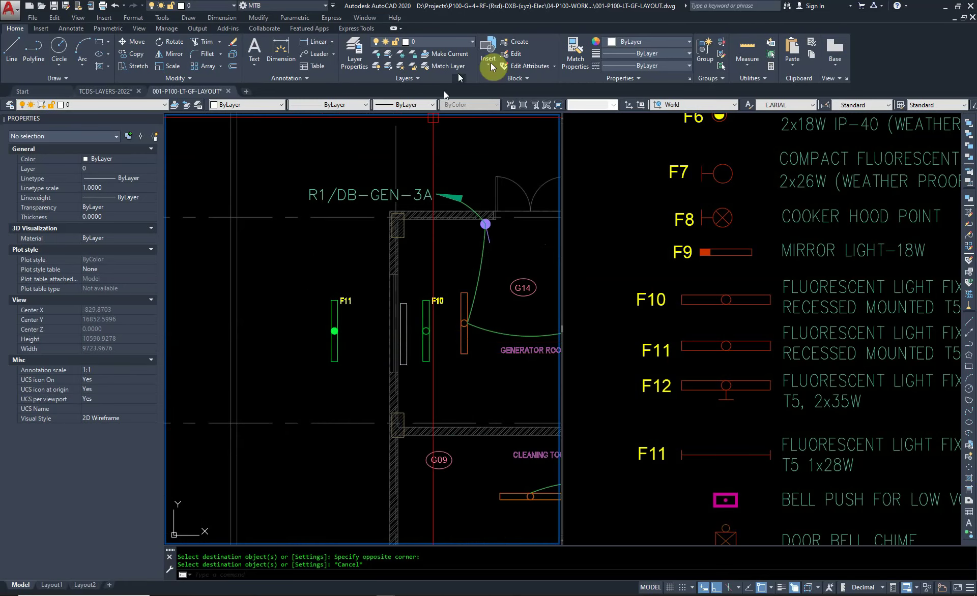
text(MPORTS)
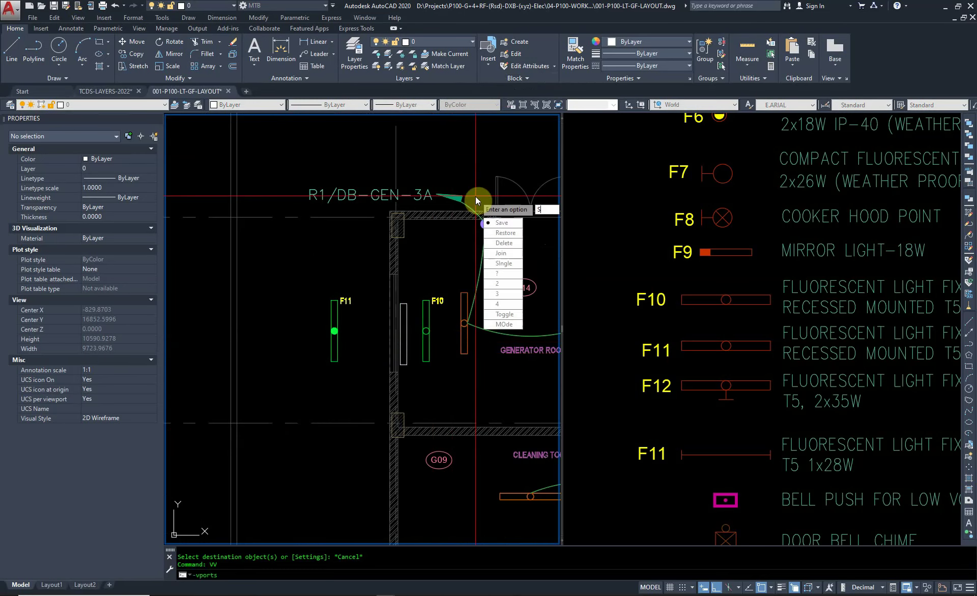
key(Return)
text(SI)
key(Return)
scroll(338, 236, down, 5)
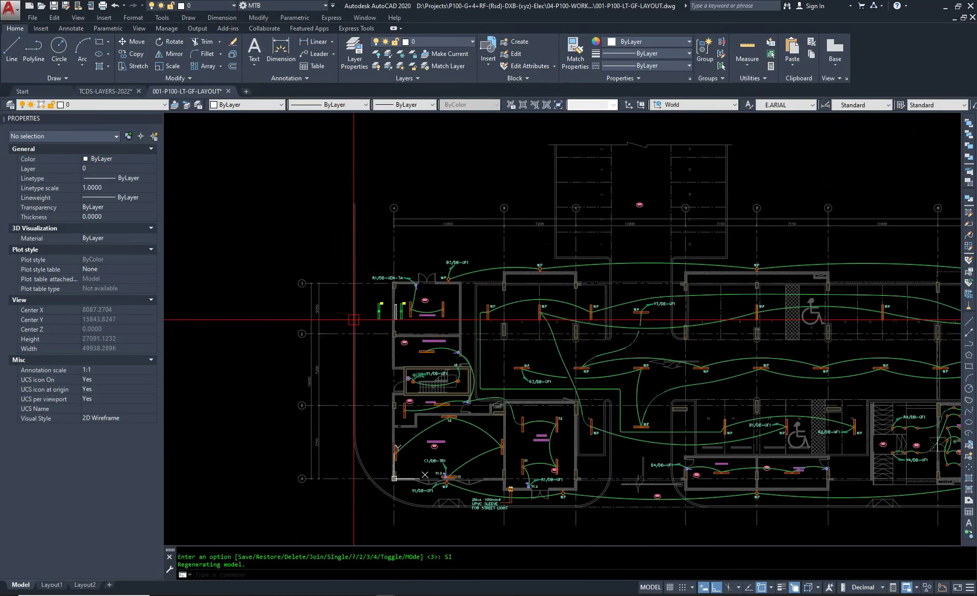
scroll(387, 293, up, 5)
Select all 86 fixtures similar to a W.P light fixture, then clear the selection.
click(388, 292)
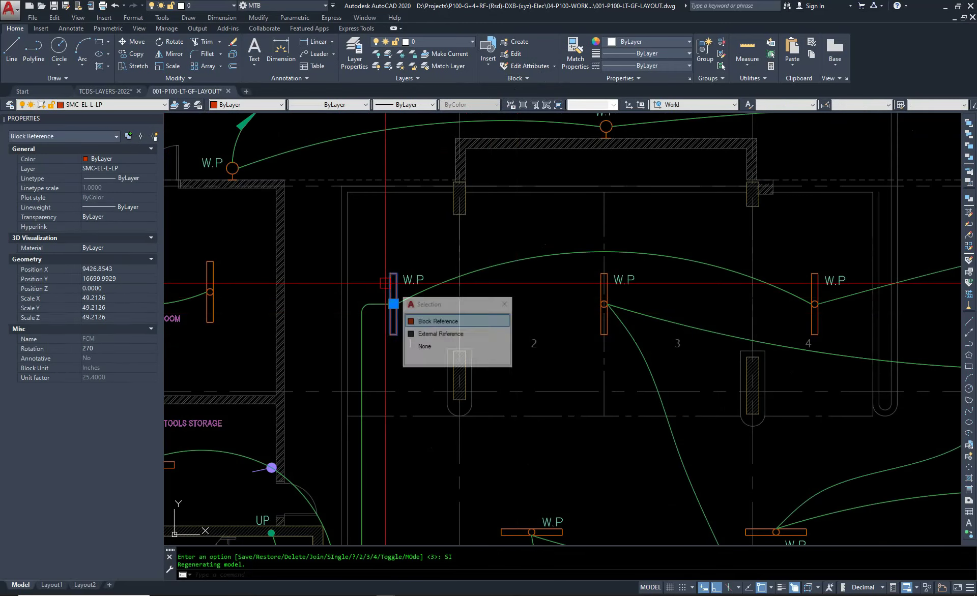
right_click(387, 283)
click(420, 490)
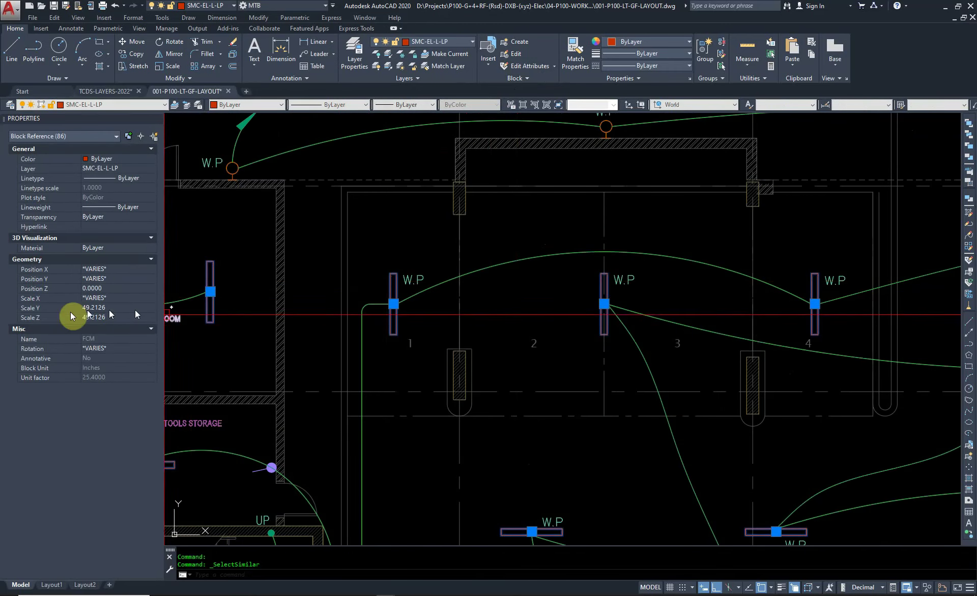
middle_drag(168, 306, 454, 311)
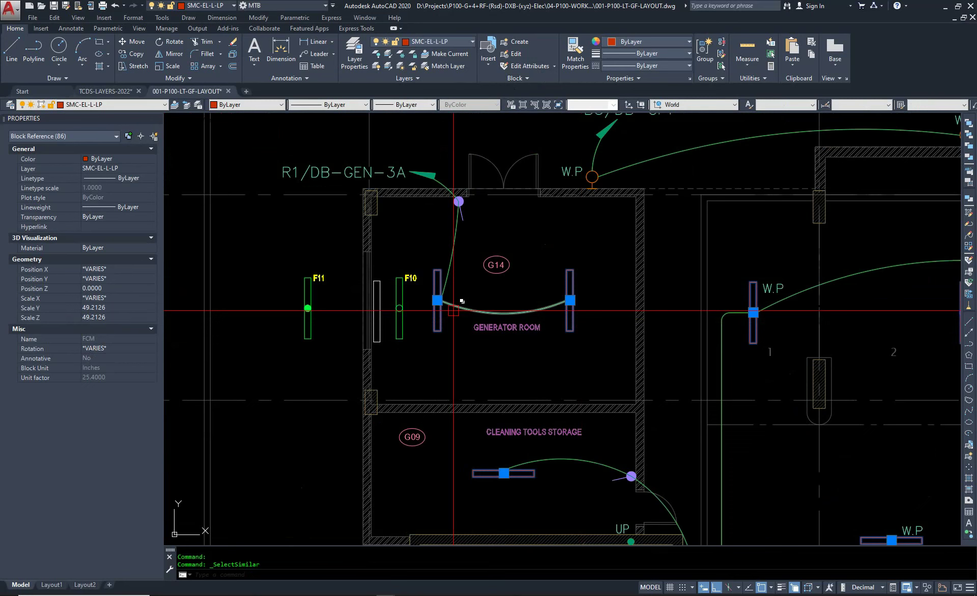
key(Escape)
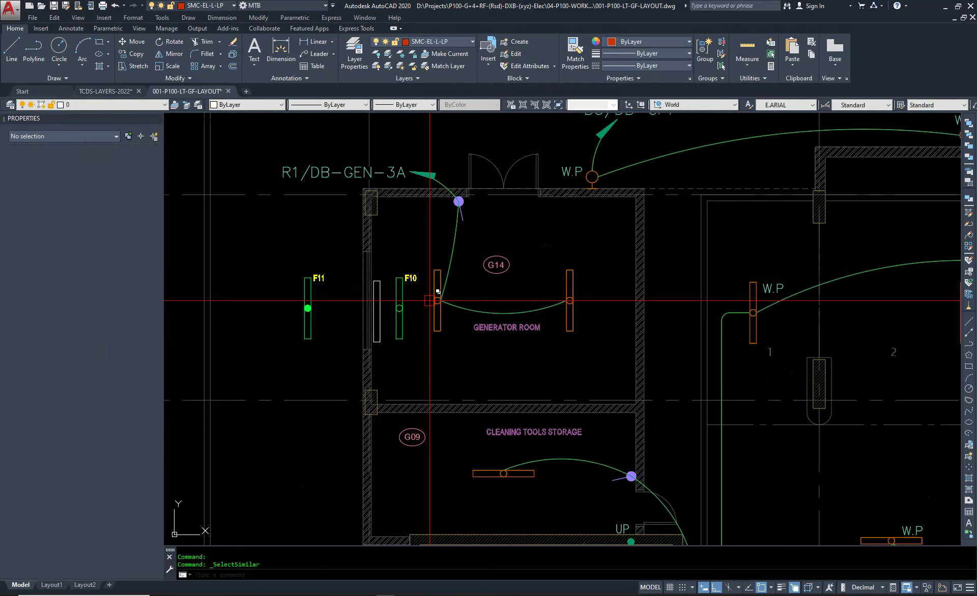
key(Escape)
Zoom in on the F10 fixture in the Generator Room and select it.
scroll(416, 299, up, 2)
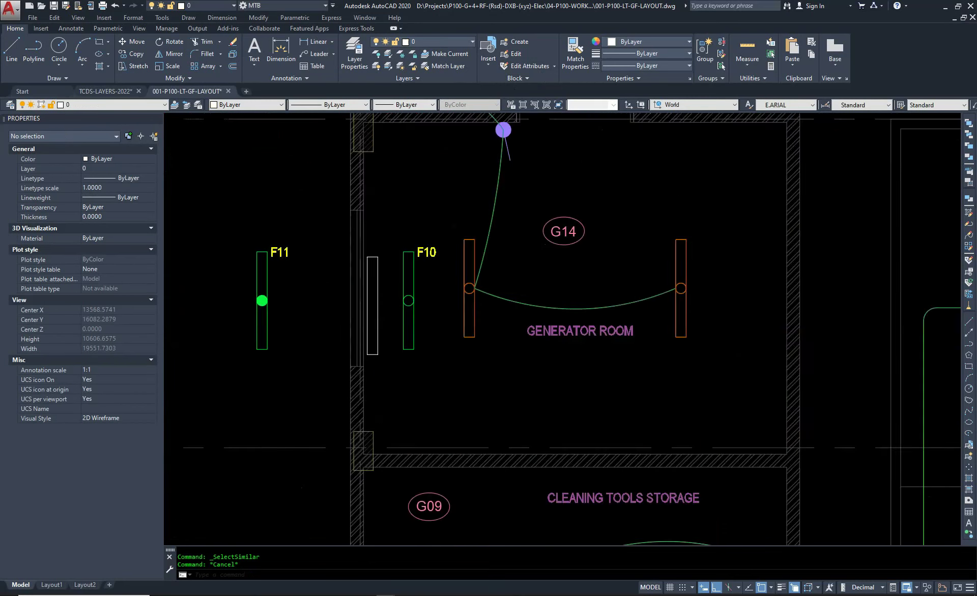
scroll(380, 283, up, 3)
middle_drag(380, 283, 336, 351)
click(332, 333)
Start in-place reference editing of the orange fixture block.
key(Escape)
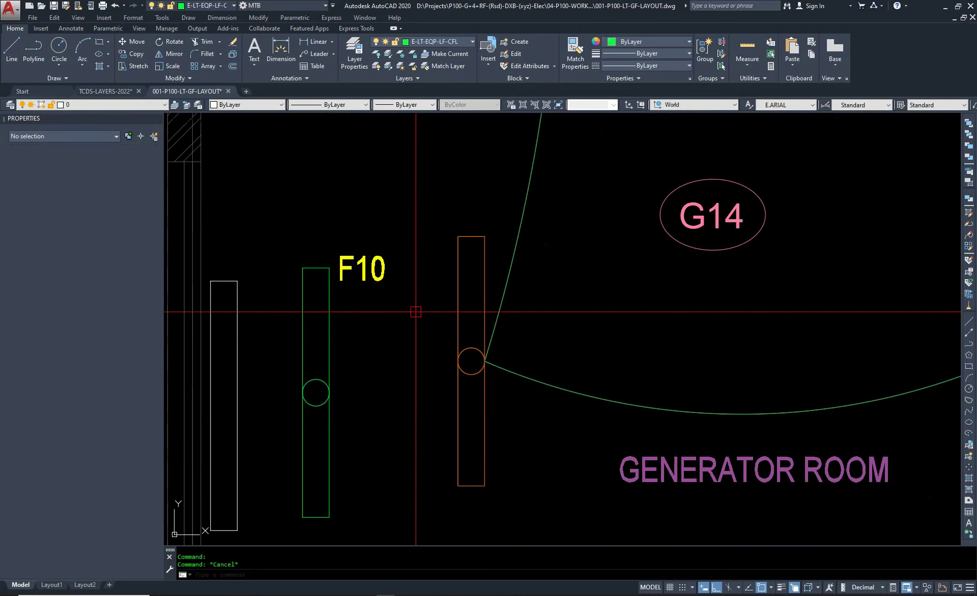
click(456, 329)
right_click(456, 329)
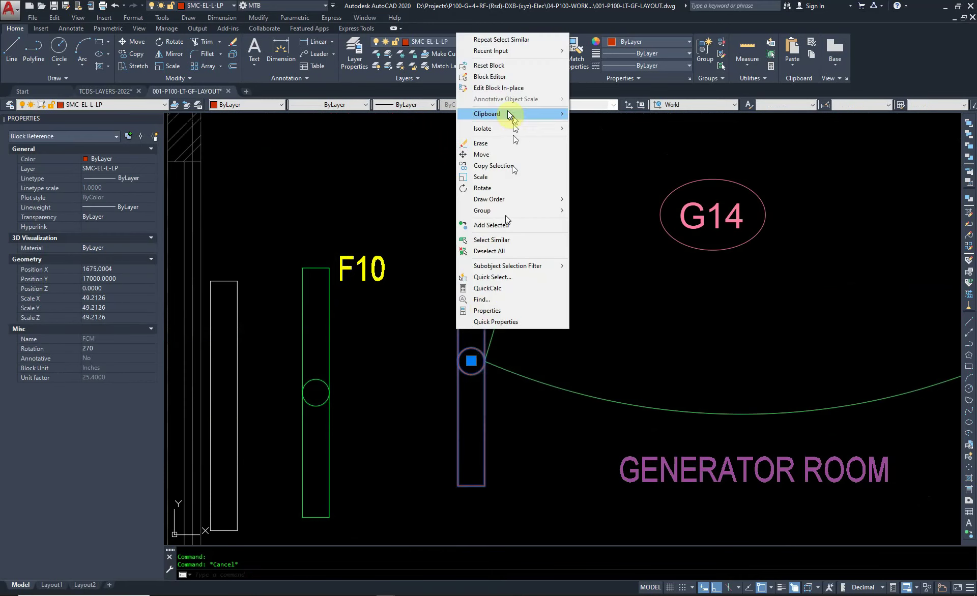
click(498, 87)
click(481, 375)
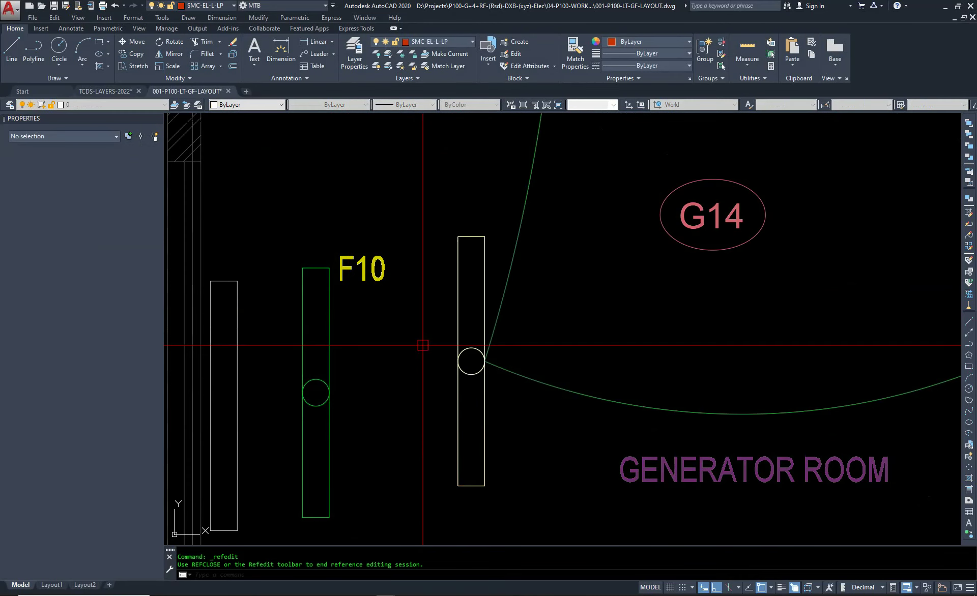
key(Escape)
scroll(422, 331, down, 2)
text(AD)
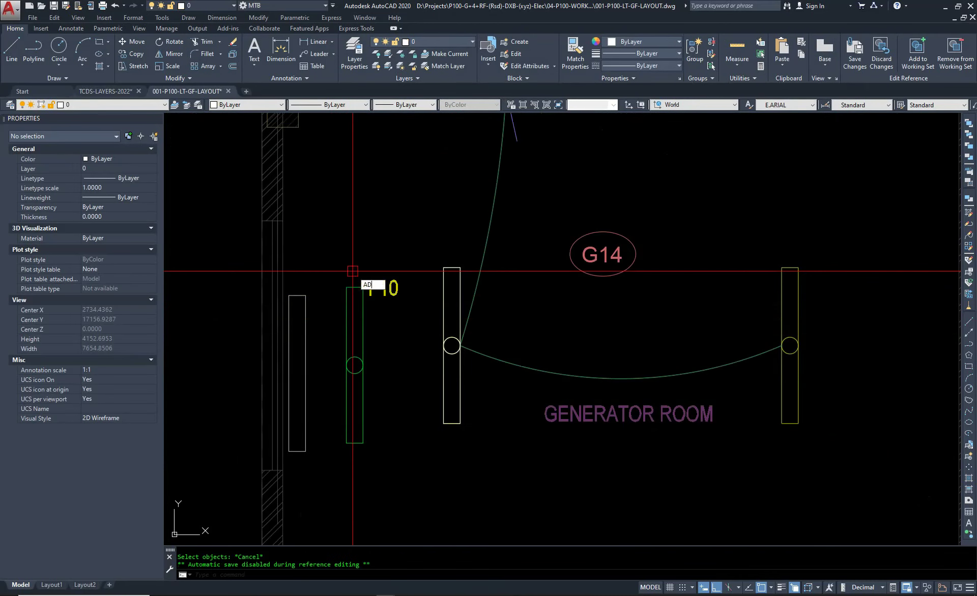
key(Return)
Move the F10 fixture onto the orange rectangle.
click(375, 253)
click(346, 302)
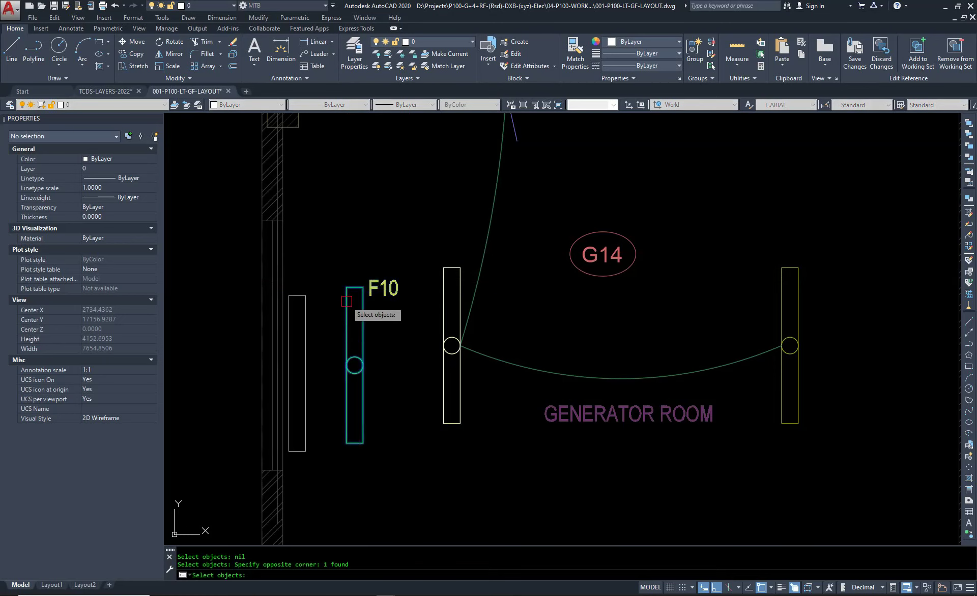
key(Return)
click(347, 288)
click(449, 271)
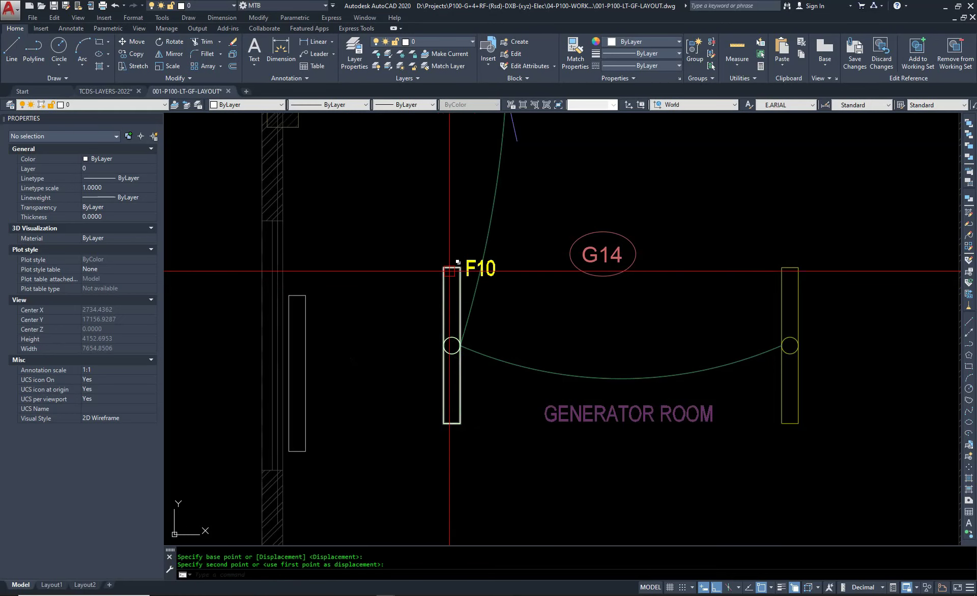
text(E)
Copy the fixture rectangle to the left.
key(Return)
click(437, 257)
click(526, 484)
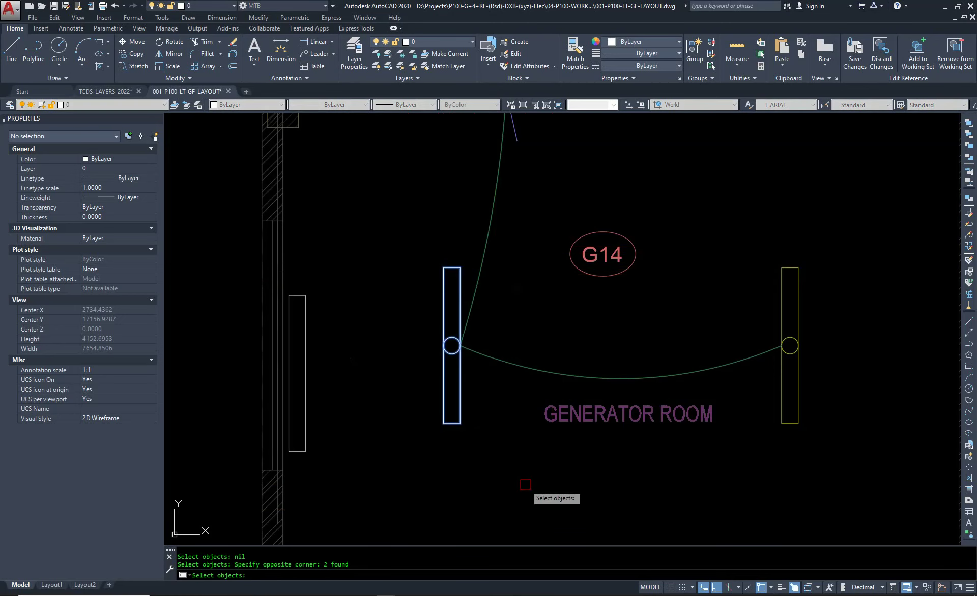
key(Return)
click(523, 462)
click(443, 475)
key(Escape)
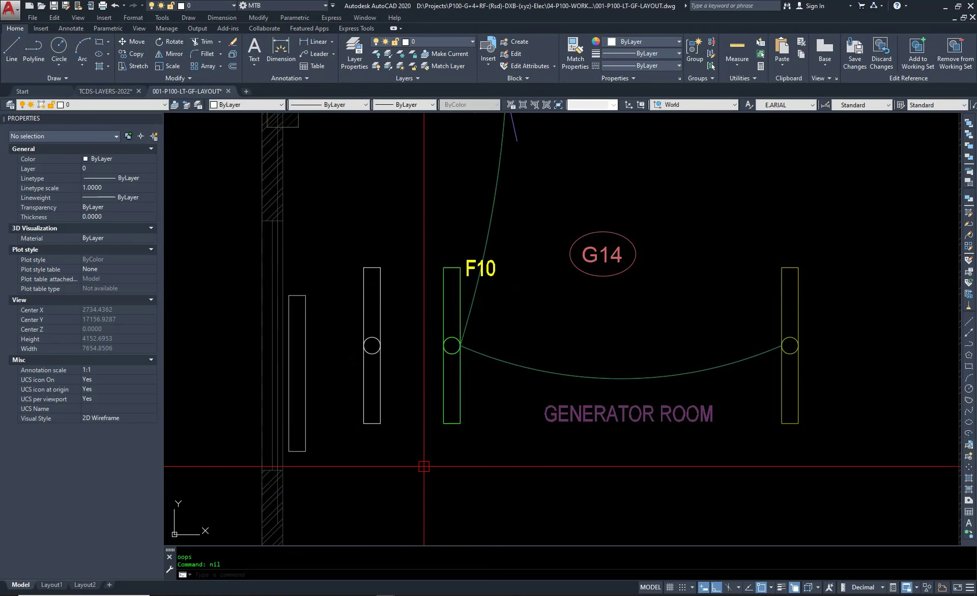
Erase the two unwanted items with a window selection.
text(e)
key(Return)
click(353, 247)
click(418, 438)
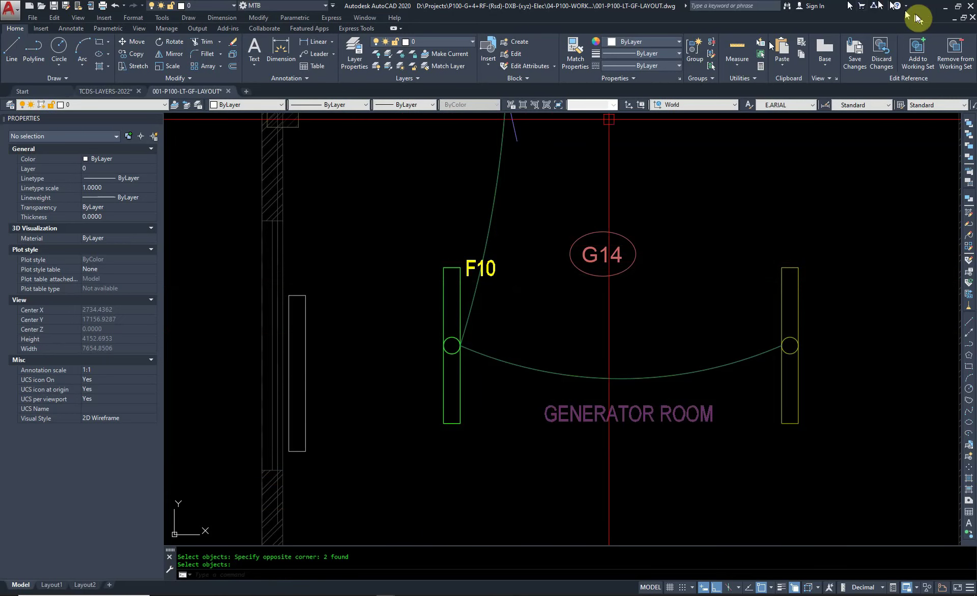
Save the changes made to the block reference.
click(855, 54)
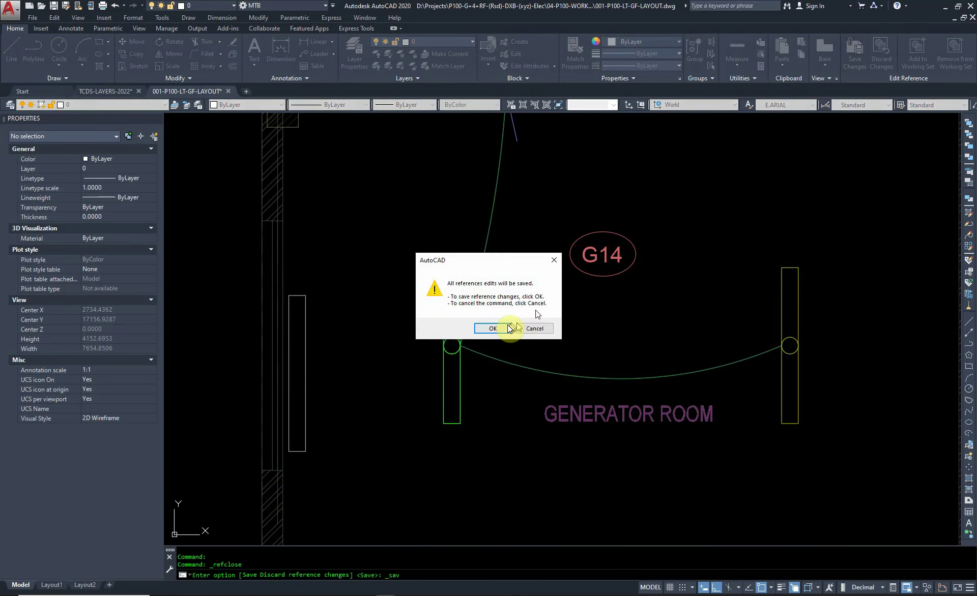
click(508, 325)
scroll(509, 325, down, 3)
scroll(509, 329, down, 2)
scroll(596, 222, up, 5)
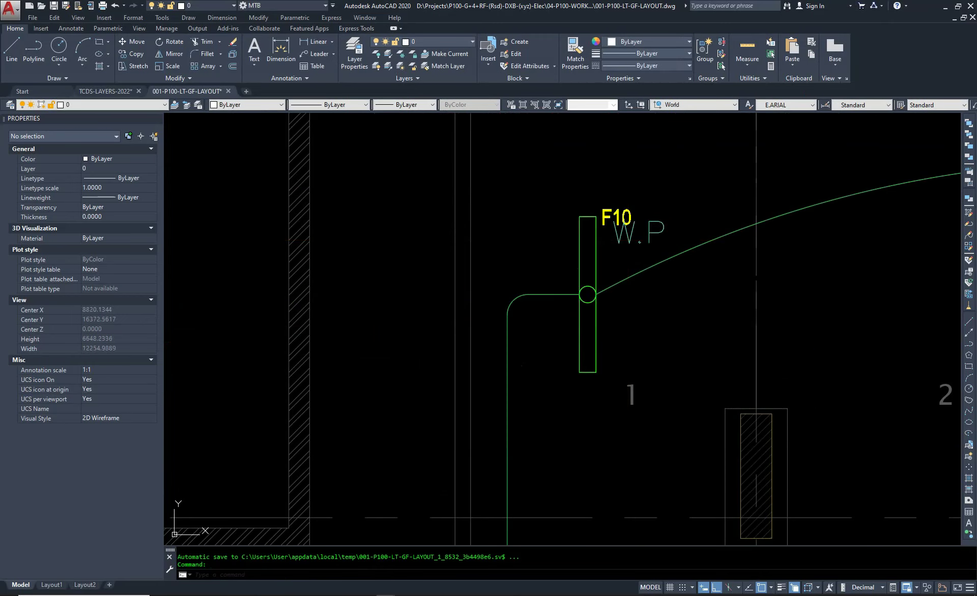
scroll(622, 327, down, 5)
scroll(633, 299, up, 5)
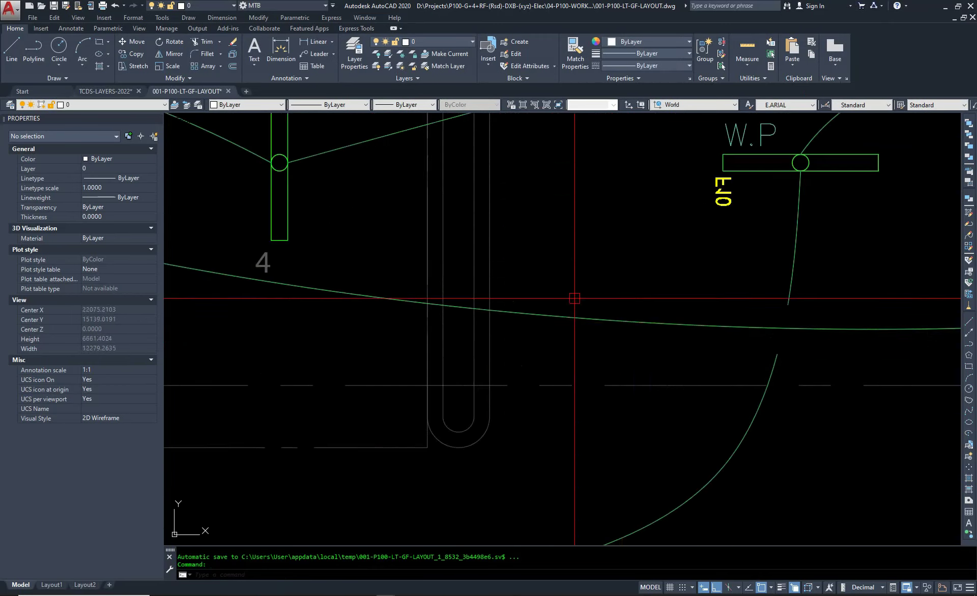
scroll(658, 258, down, 5)
scroll(658, 258, down, 3)
scroll(620, 303, up, 3)
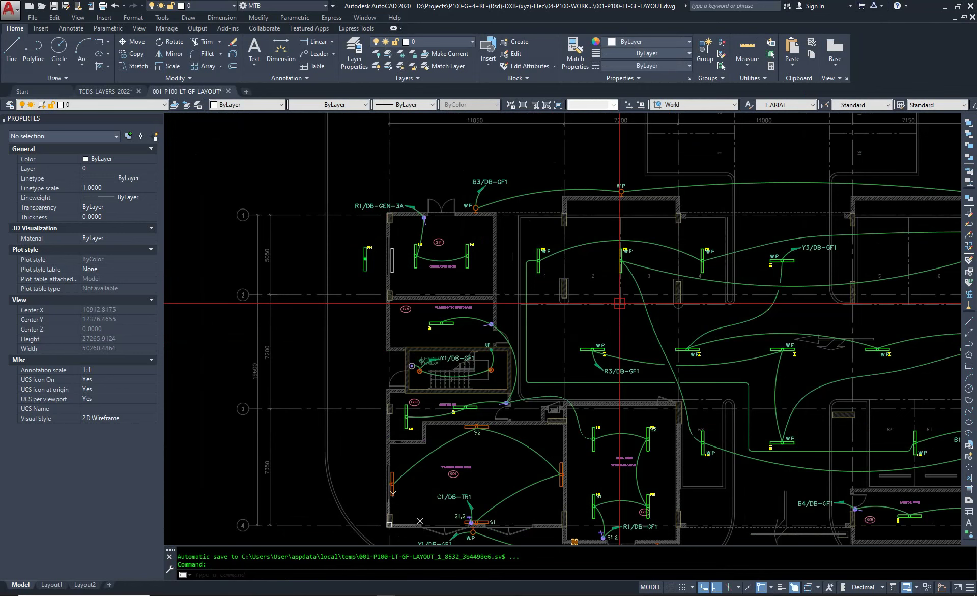
Undo the saved reference edits, returning to in-place editing with F10 visible.
key(ctrl+z)
key(ctrl+z)
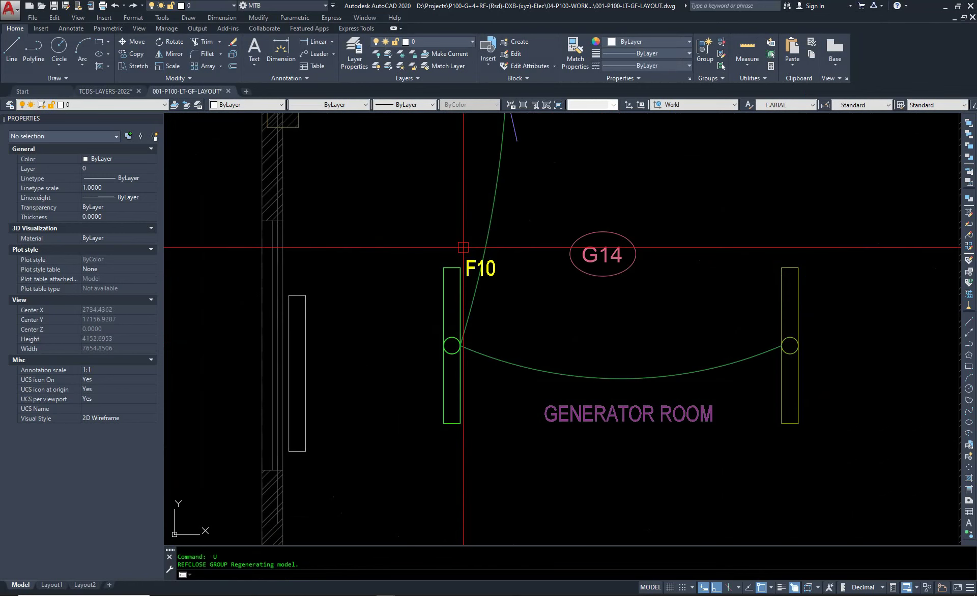
key(ctrl+z)
key(ctrl+z)
key(ctrl+z)
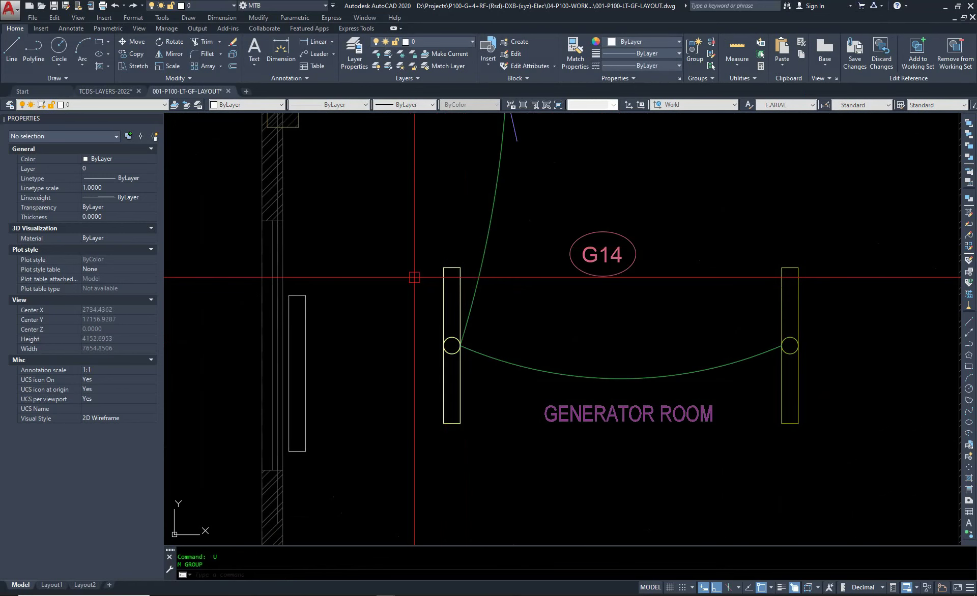
key(ctrl+z)
key(ctrl+z)
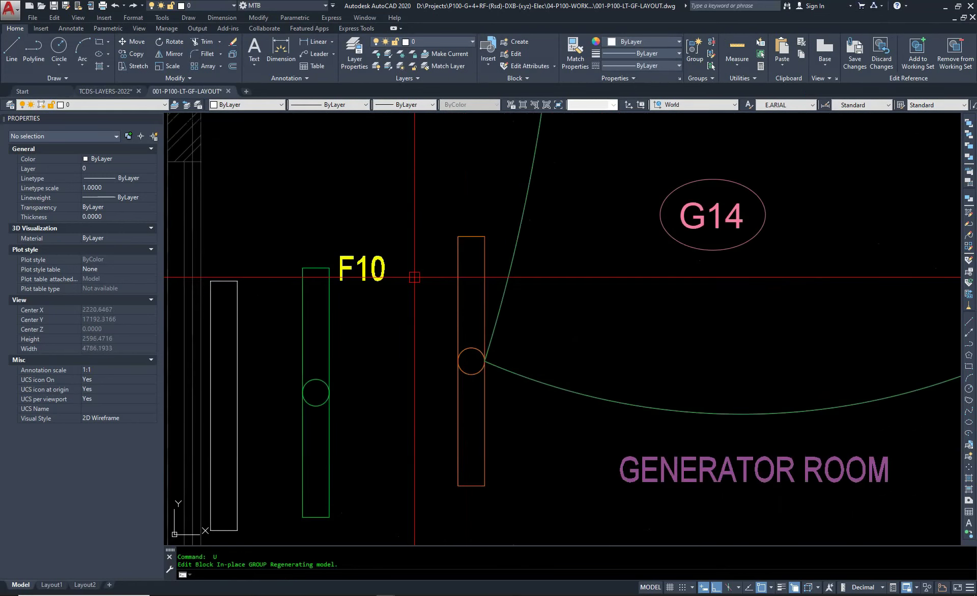
key(ctrl+z)
Unload the lighting xref 001-P100-LTG-GF-XRF from the External References list.
key(Escape)
text(xr)
key(Return)
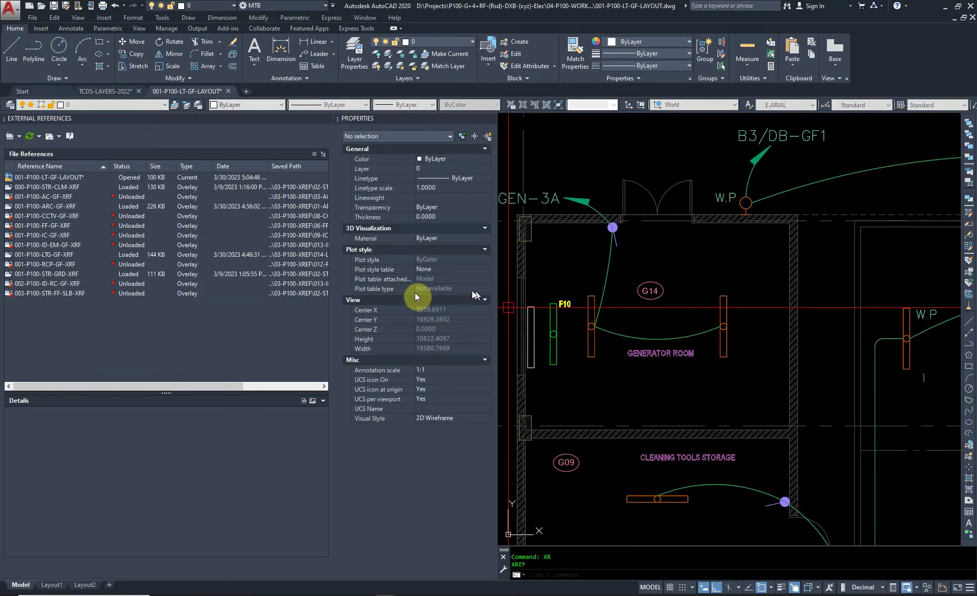
click(65, 275)
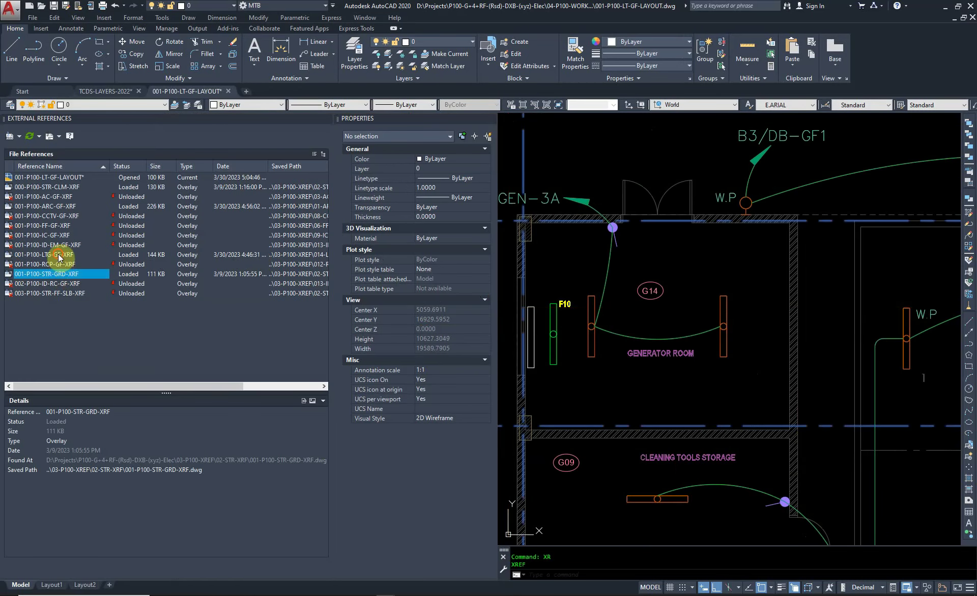
click(59, 256)
click(59, 266)
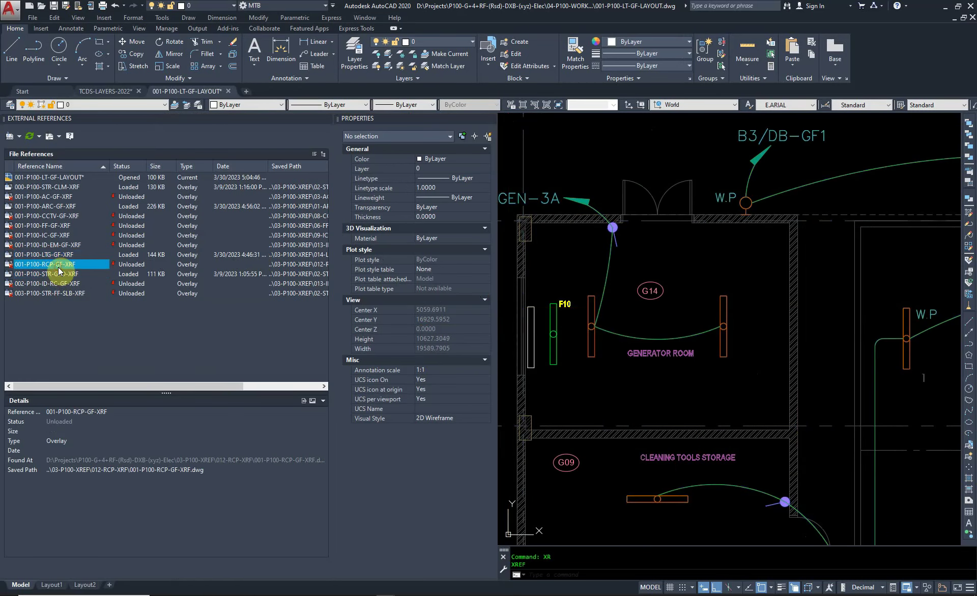
click(50, 255)
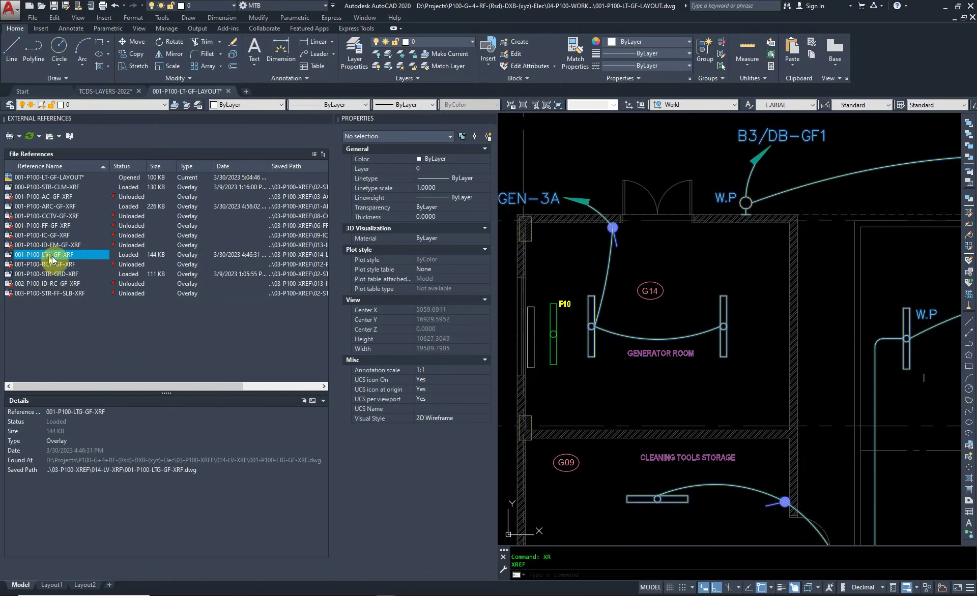
right_click(52, 256)
click(81, 290)
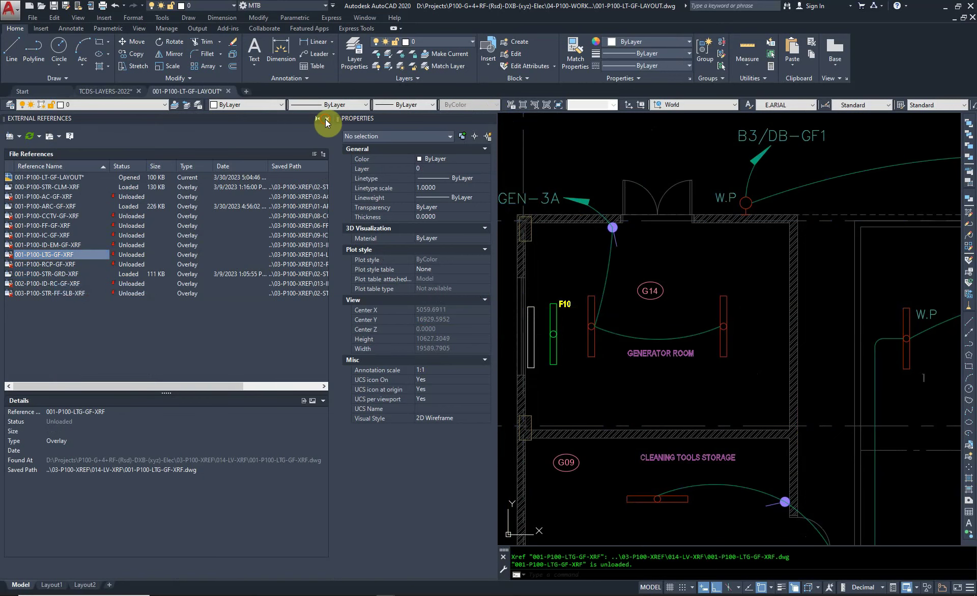
Close the xref and properties palettes and zoom to extents.
click(326, 118)
scroll(410, 285, down, 5)
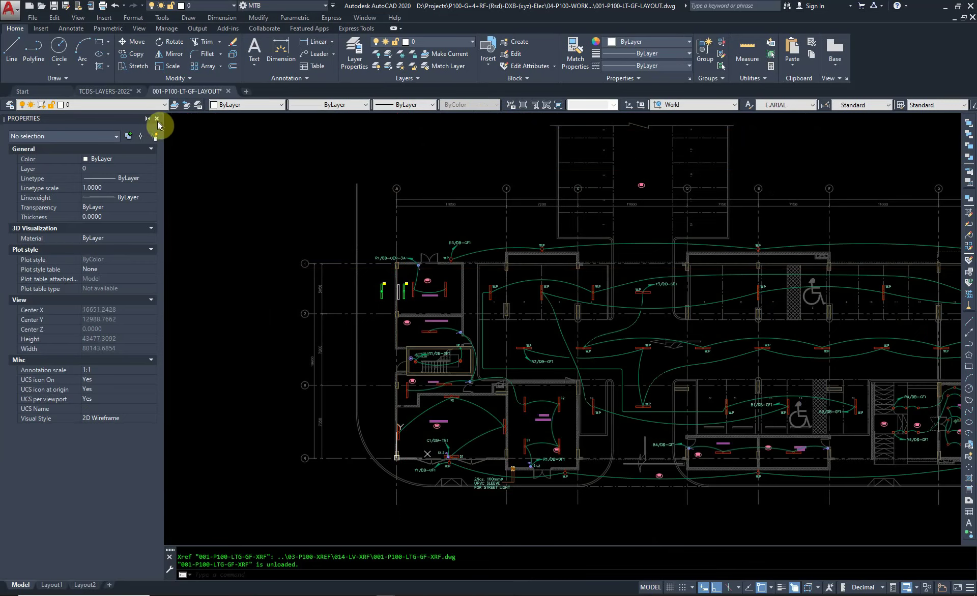
click(157, 122)
text(z)
key(Return)
text(e)
key(Return)
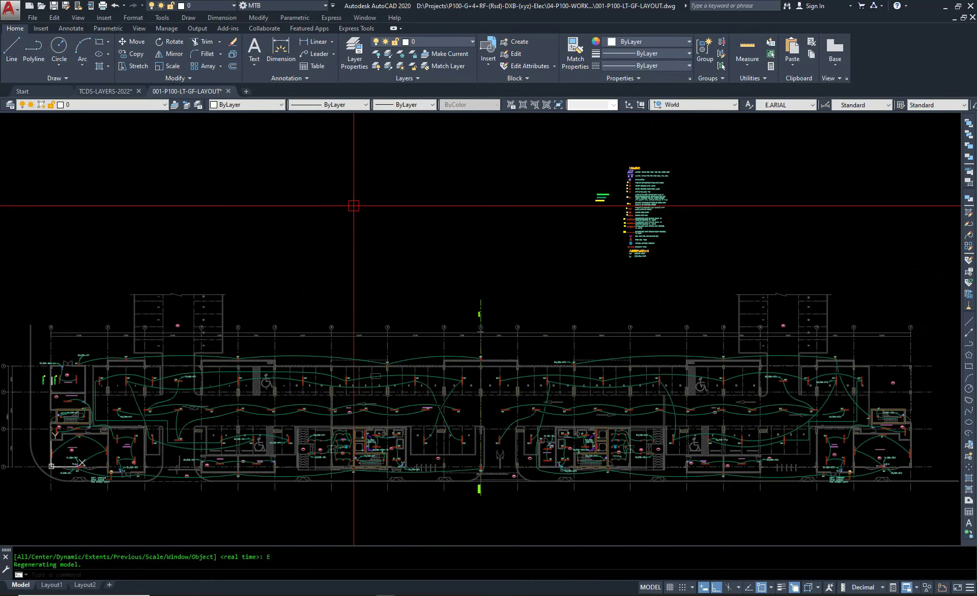
Start Drawing2 from the acad template with insertion scale set to Millimeters.
key(ctrl+n)
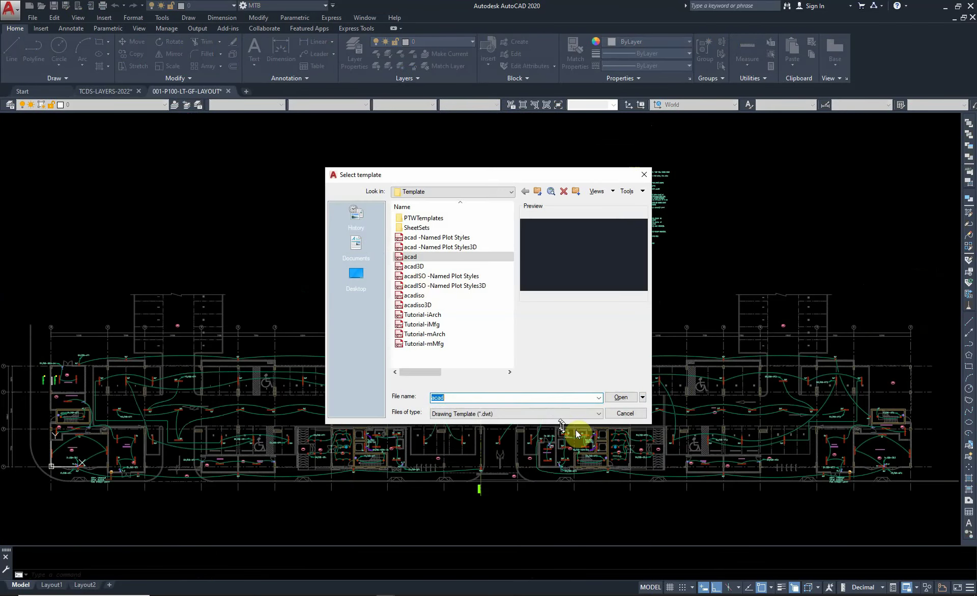
click(621, 403)
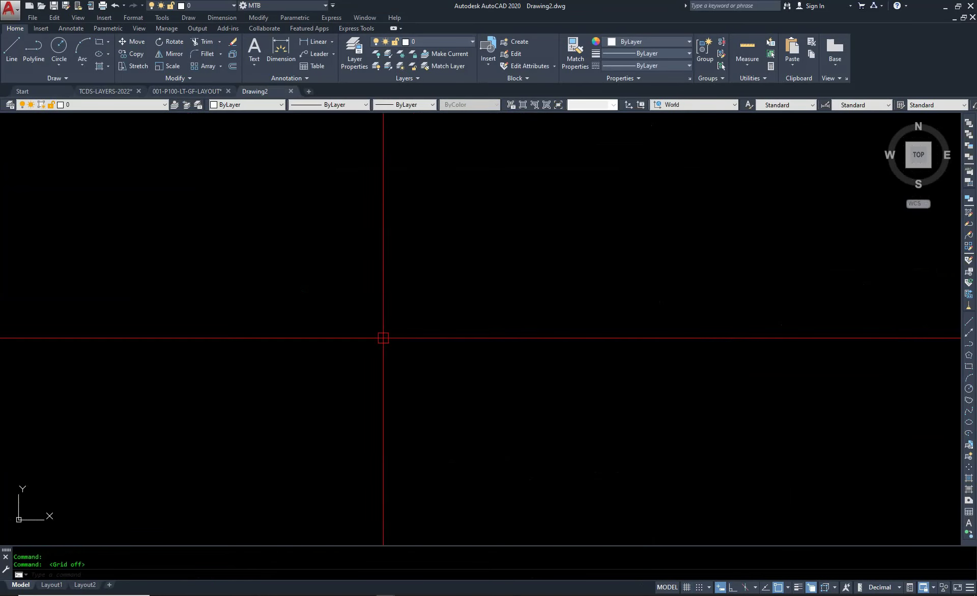
text(UN)
key(Return)
click(442, 301)
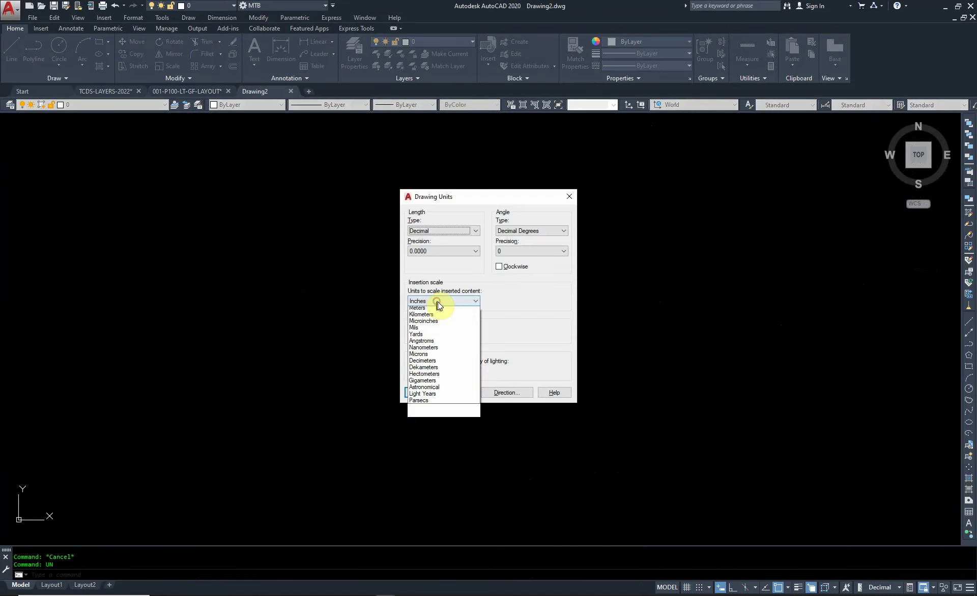
click(435, 345)
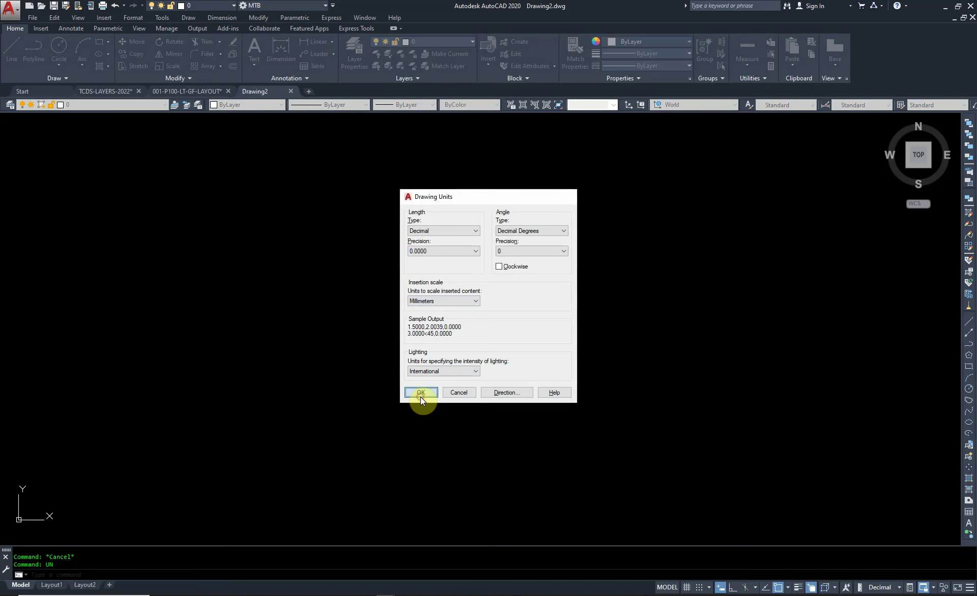
click(421, 392)
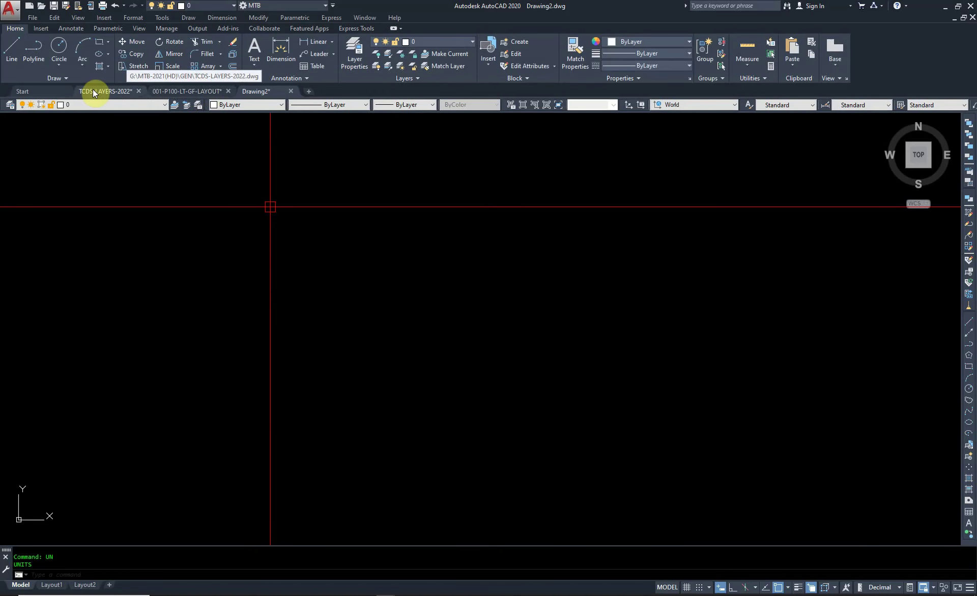
In 001-P100-LT-GF-LAYOUT, select the W.P label, fixture and all similar objects.
click(185, 91)
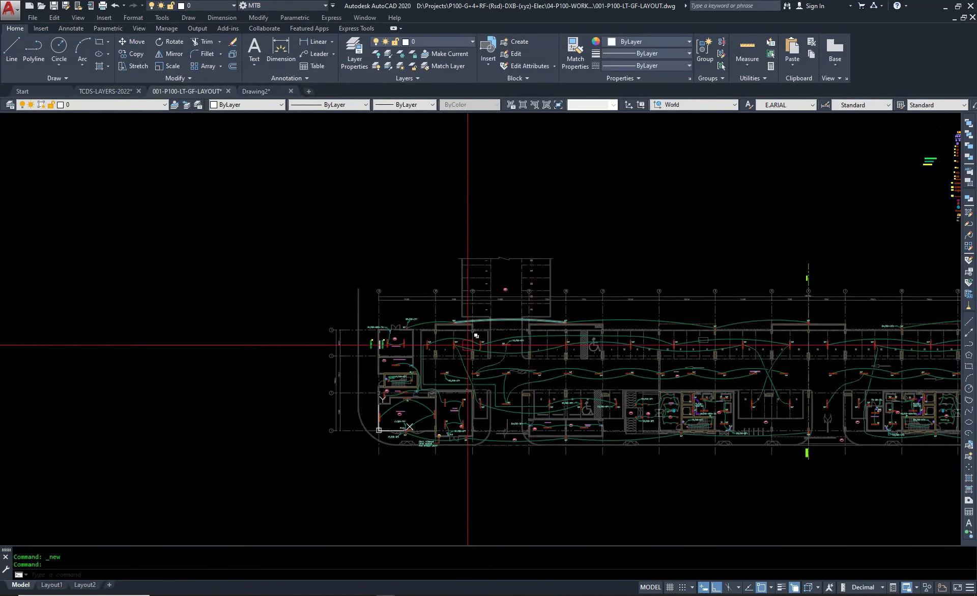
scroll(468, 345, up, 5)
scroll(366, 290, up, 5)
click(370, 279)
click(326, 338)
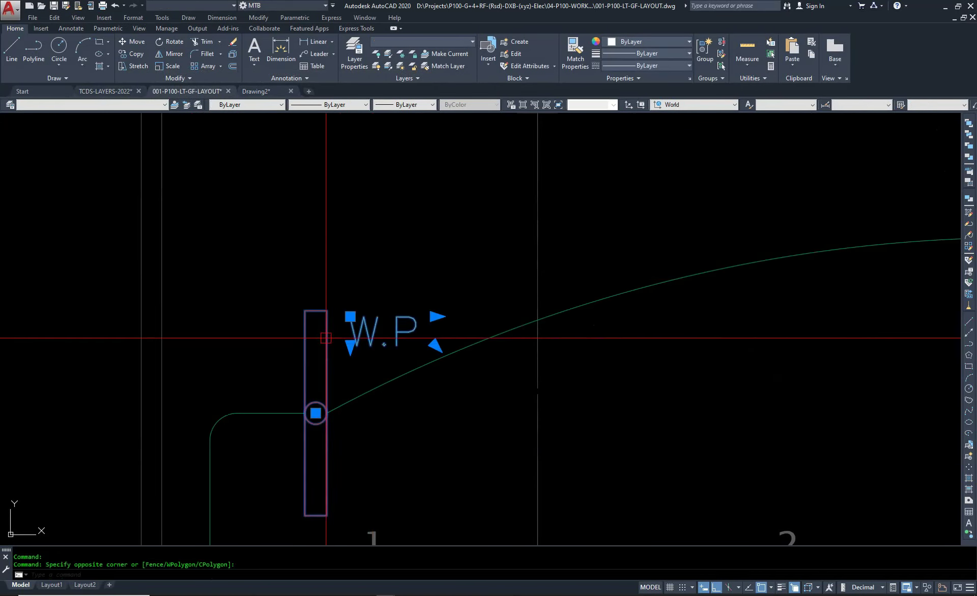
right_click(325, 338)
click(383, 481)
scroll(364, 281, down, 5)
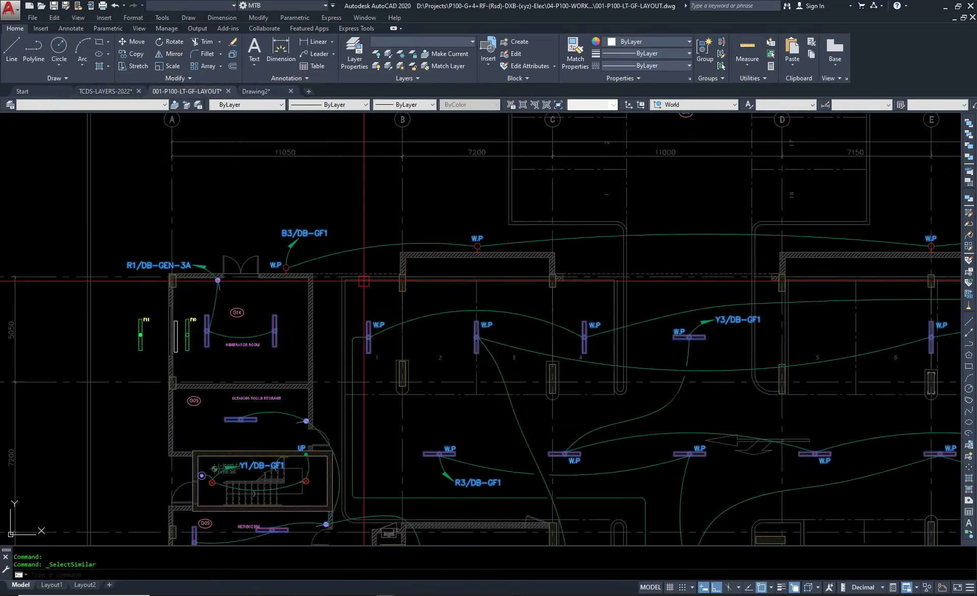
scroll(356, 283, down, 5)
scroll(394, 437, up, 7)
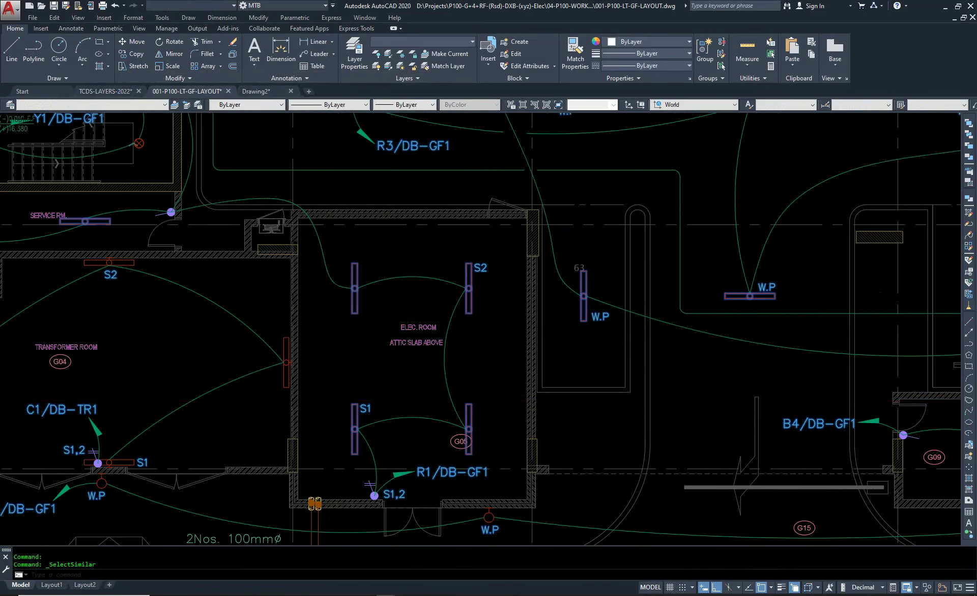
scroll(438, 394, down, 4)
Review the 231-object selection in Properties and copy it with base point 0,0,0.
key(ctrl+1)
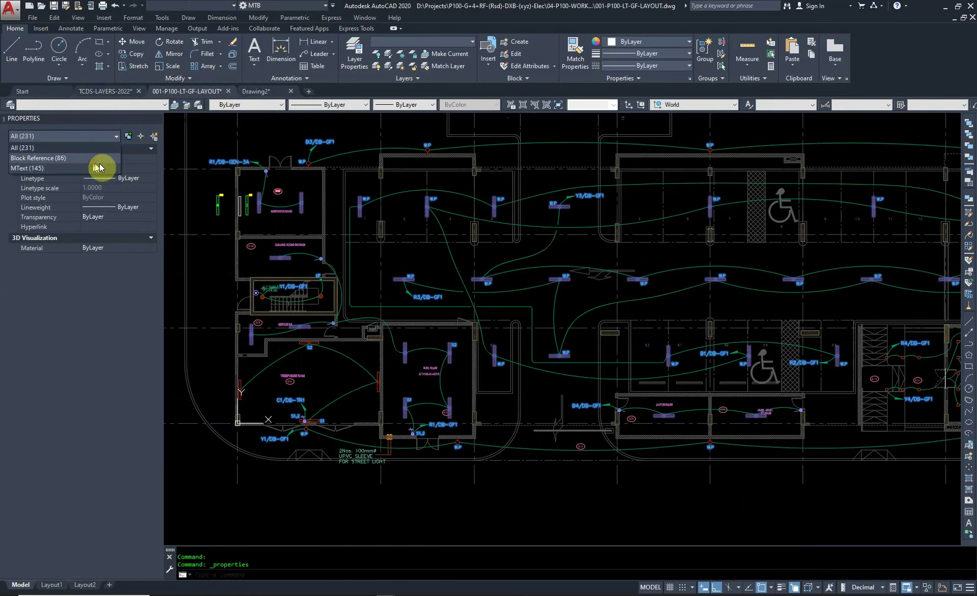
click(106, 160)
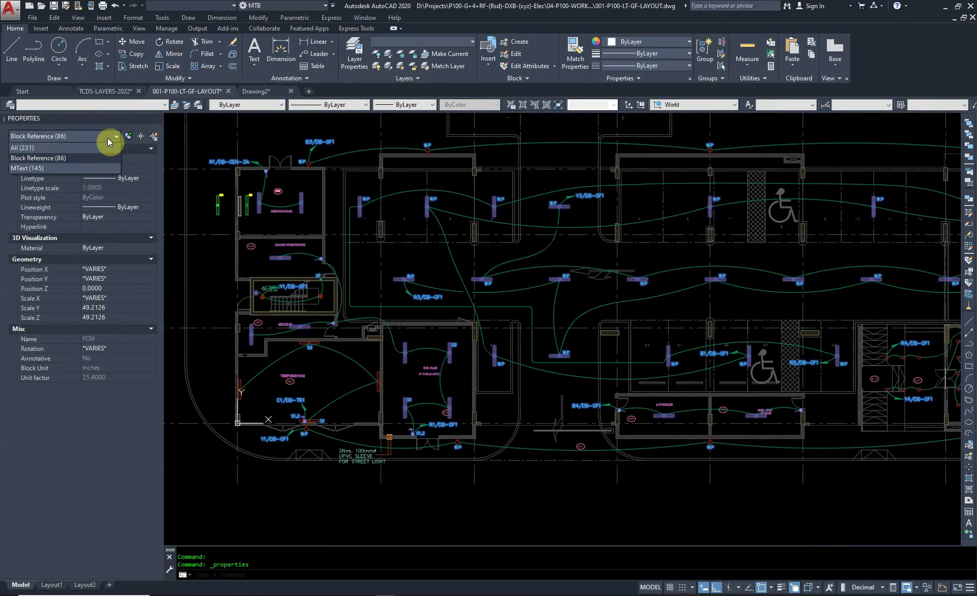
click(395, 206)
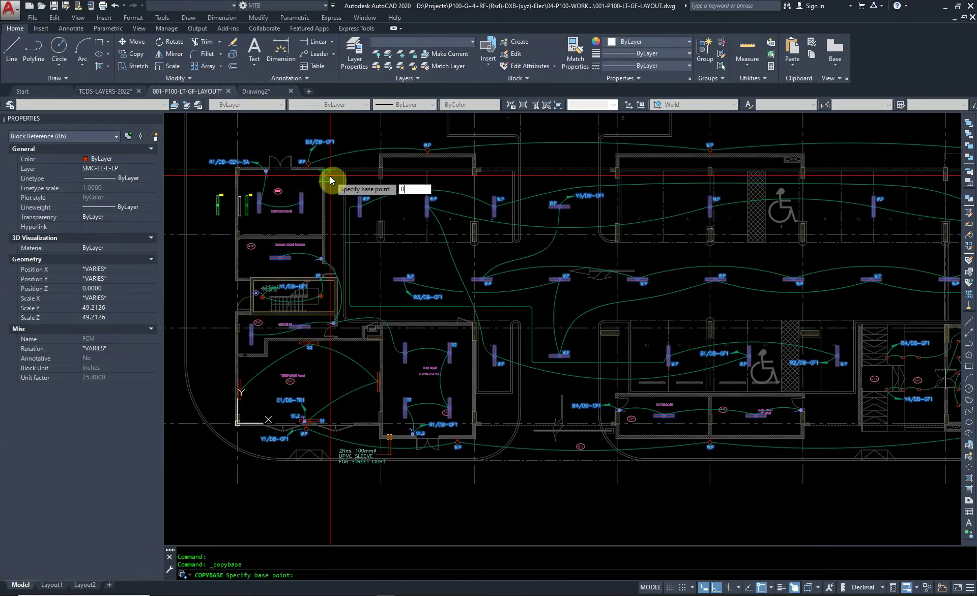
text(0,0,0)
key(Return)
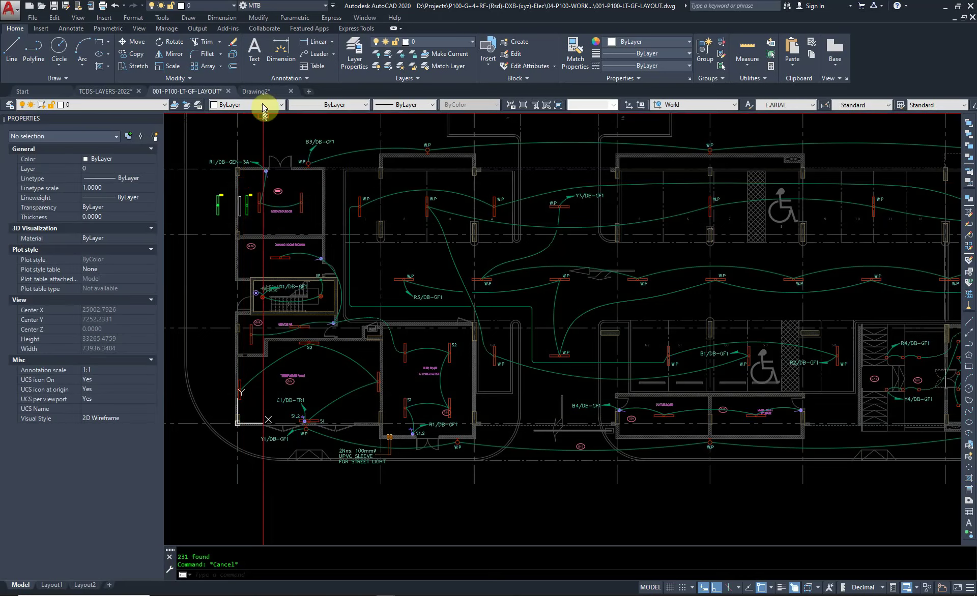
click(257, 91)
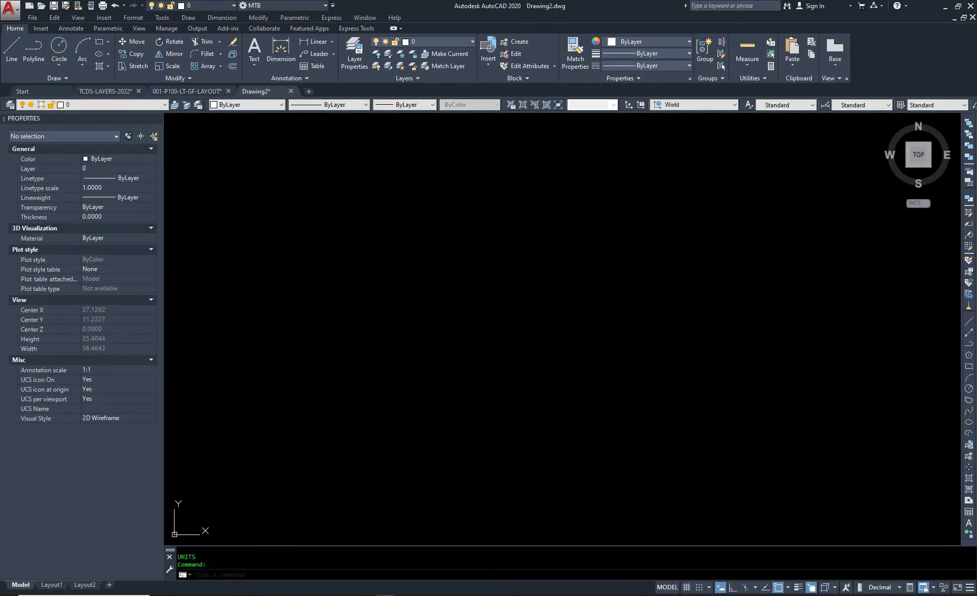
Recheck Drawing2's units settings without changing them.
text(UN)
key(Return)
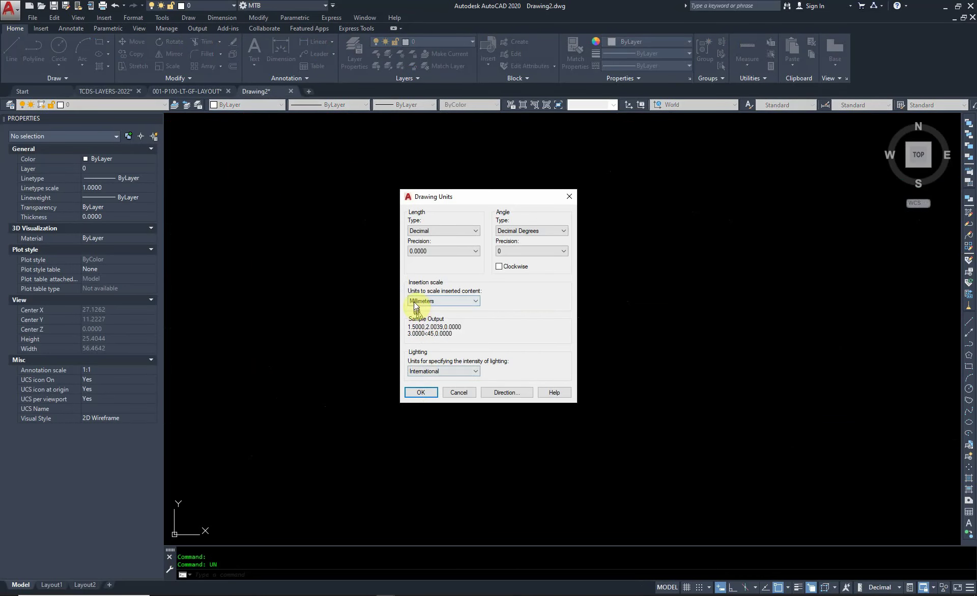
key(Return)
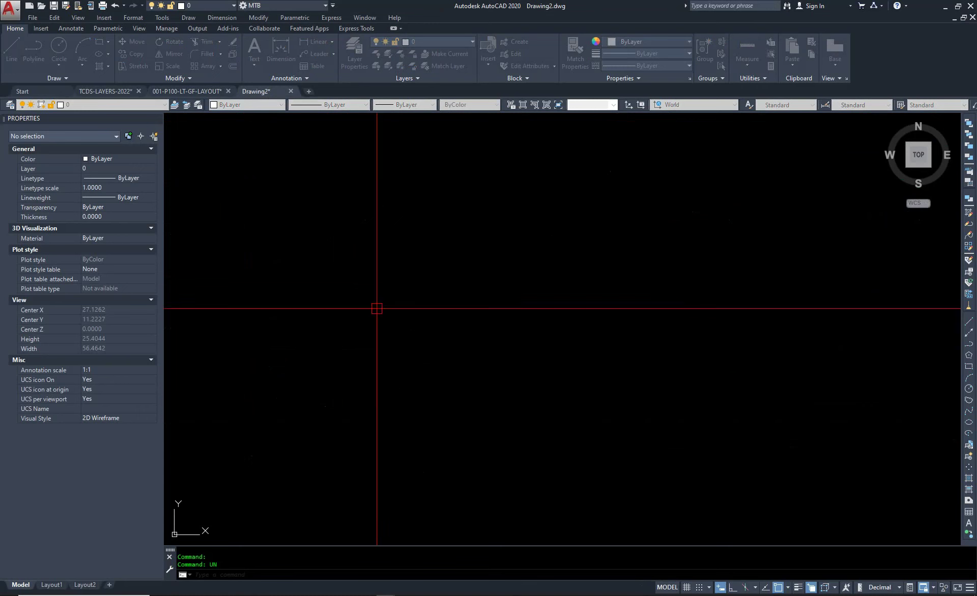
Paste the copied fixtures and labels at 0,0,0 and zoom to extents.
key(ctrl+v)
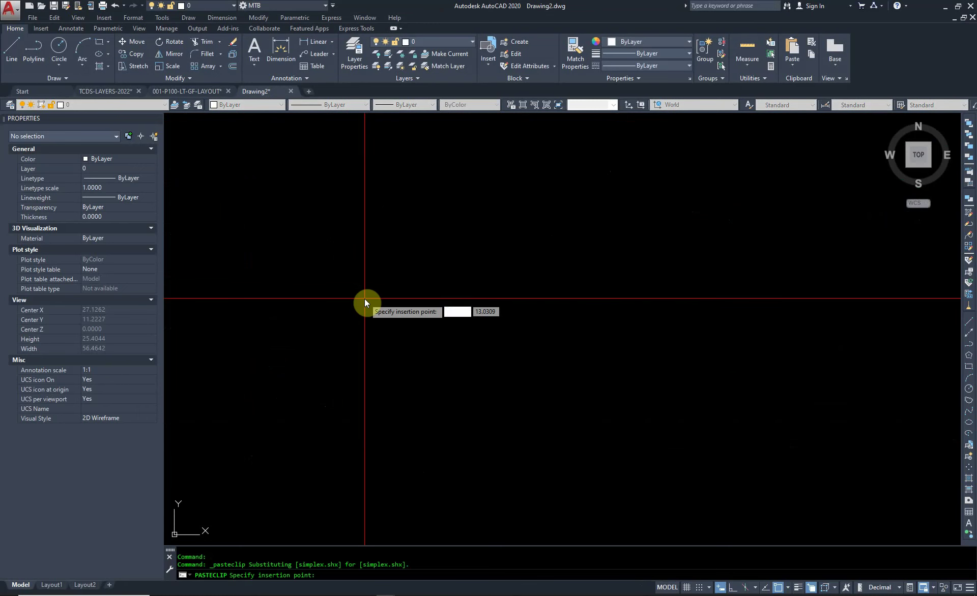
key(Return)
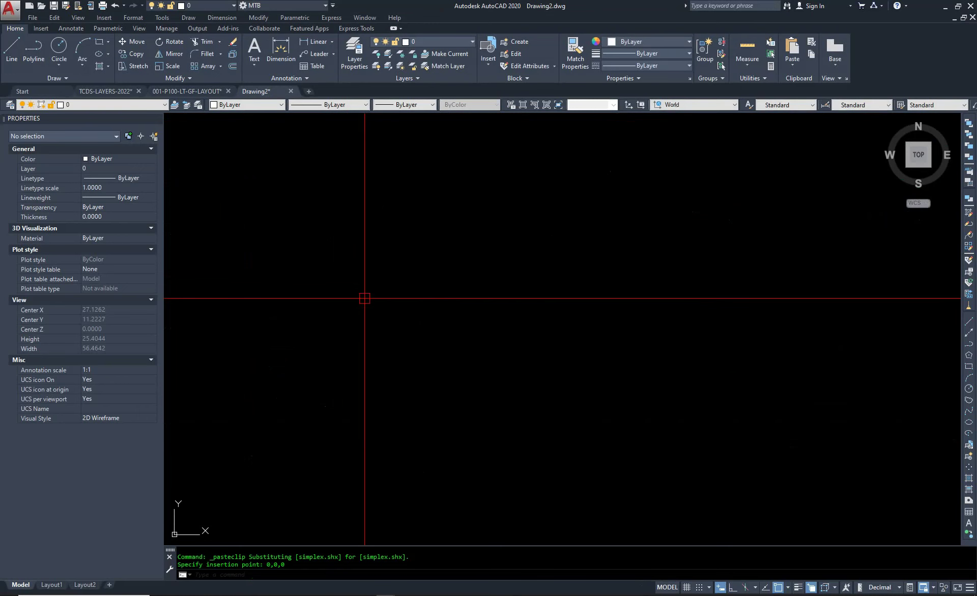
text(z)
key(Return)
text(E)
key(Return)
scroll(702, 327, up, 2)
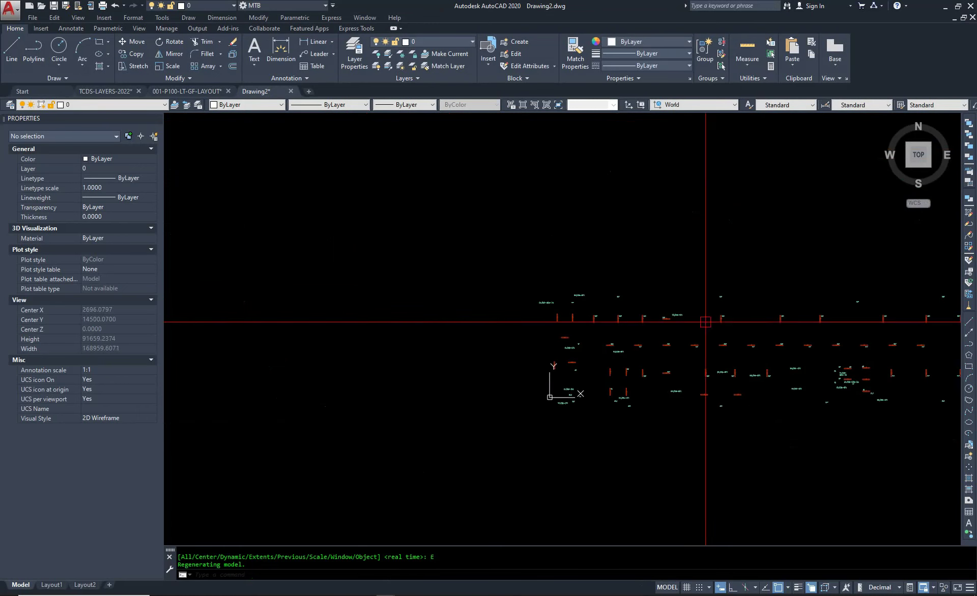
scroll(575, 311, up, 2)
scroll(575, 310, up, 3)
key(Escape)
text(E)
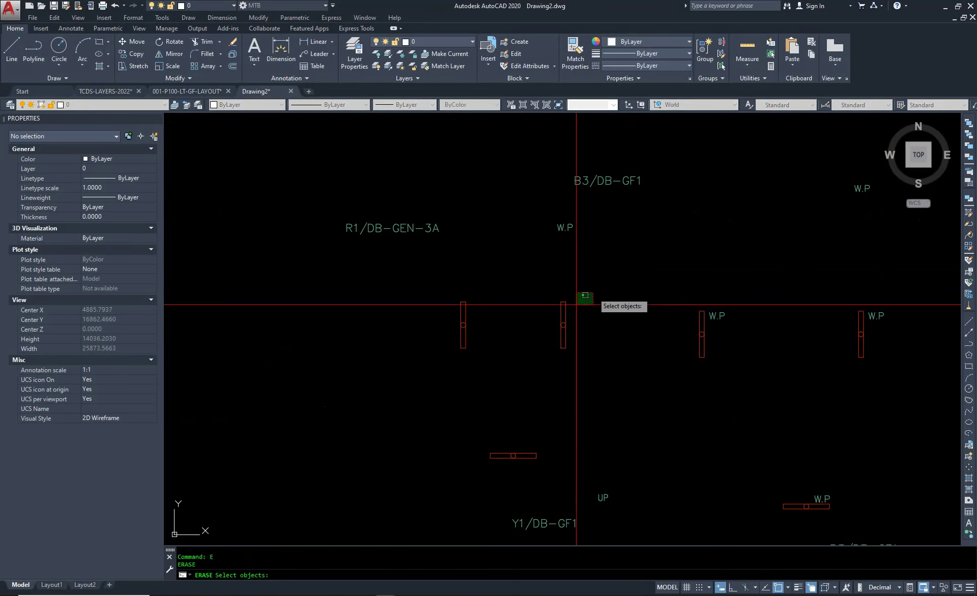
Abandon an initial erase and pan the layout further right.
click(382, 365)
key(Return)
key(Escape)
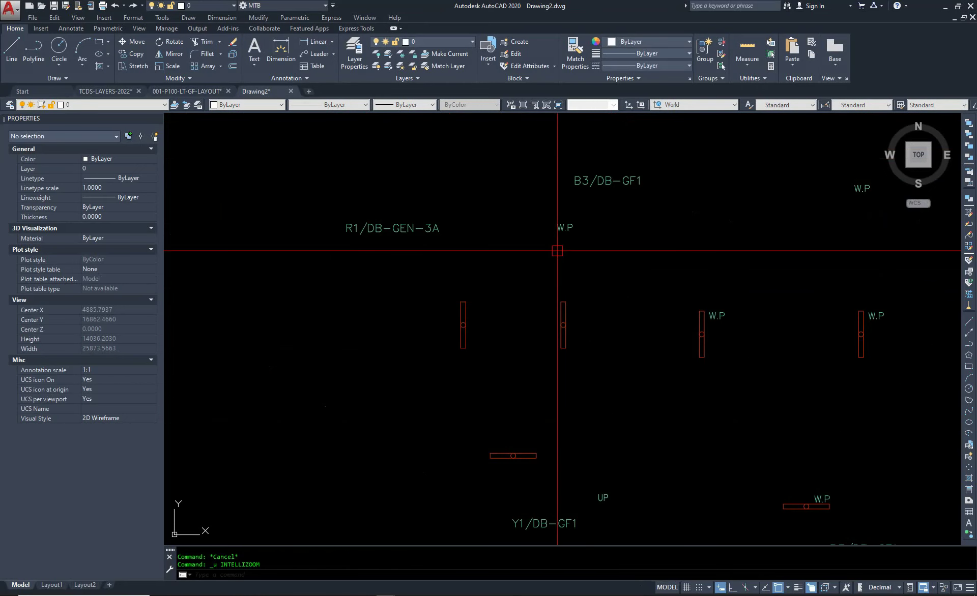
middle_drag(613, 346, 451, 388)
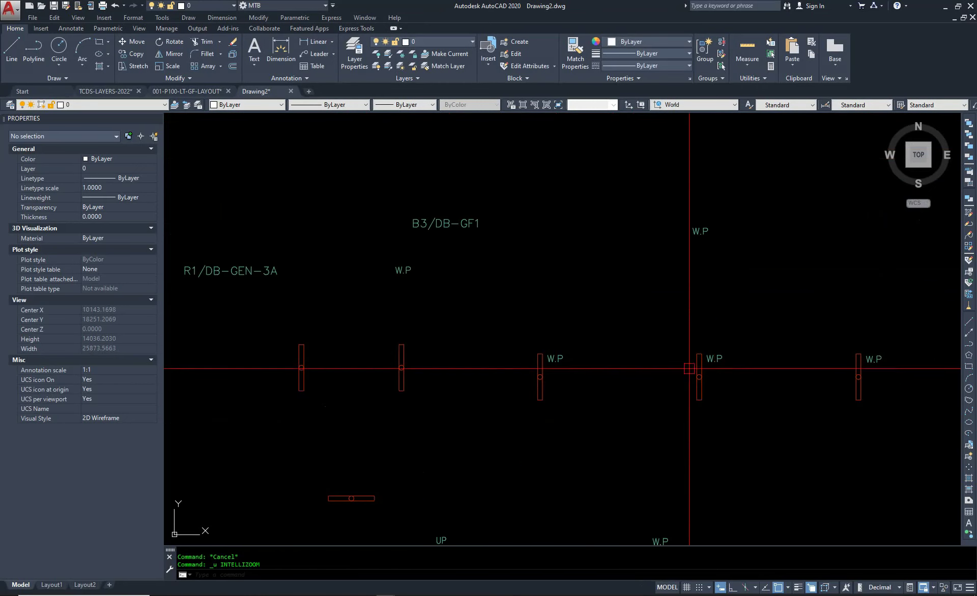
scroll(472, 300, down, 3)
scroll(439, 338, up, 3)
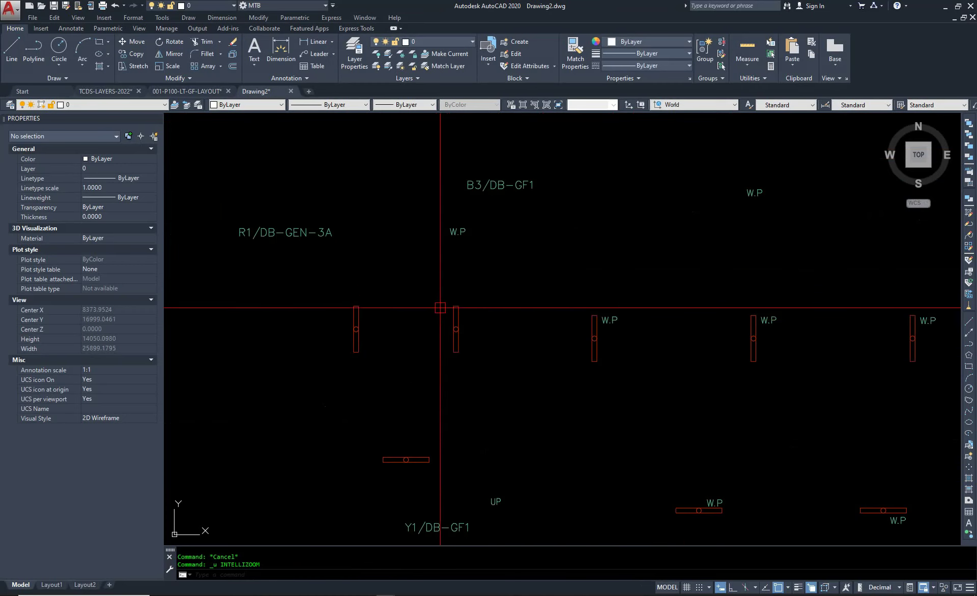
Erase the B3/DB-GF1 and W.P labels with a selection window.
text(e)
key(Return)
click(502, 157)
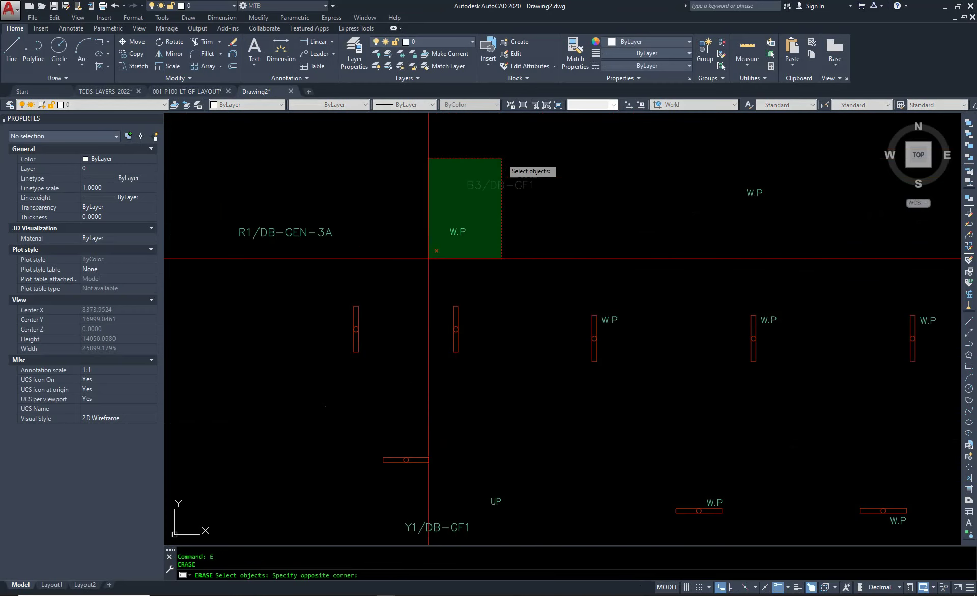
click(321, 382)
scroll(360, 392, down, 2)
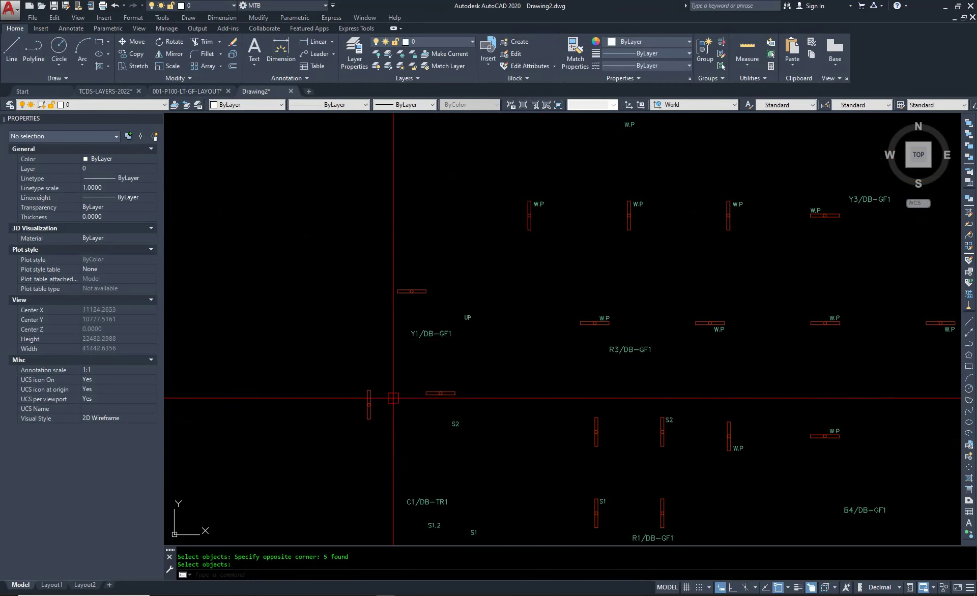
key(Return)
Window-select the Y1/DB-GF1 label, nearby fixtures and other unwanted labels.
click(484, 273)
click(310, 475)
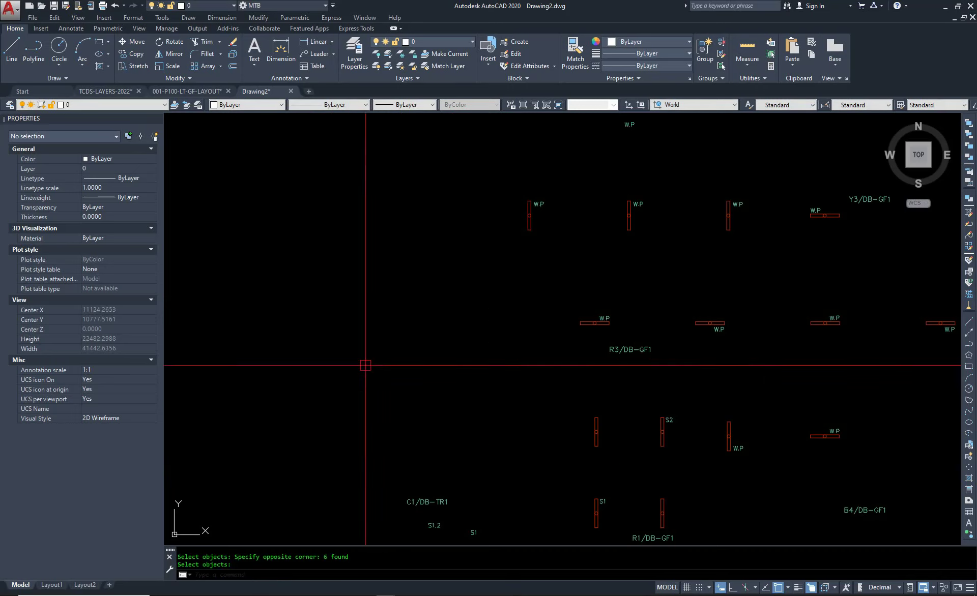
scroll(292, 217, down, 2)
scroll(411, 464, up, 2)
click(251, 454)
click(752, 355)
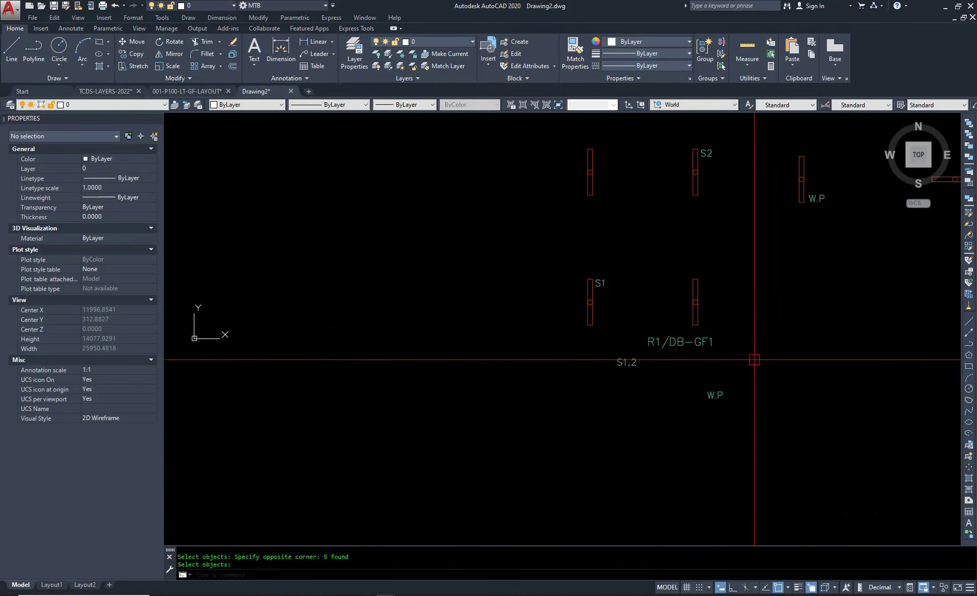
middle_drag(451, 431, 255, 505)
Start a new erase and begin selecting the S labels.
text(e)
key(Return)
click(567, 481)
click(334, 308)
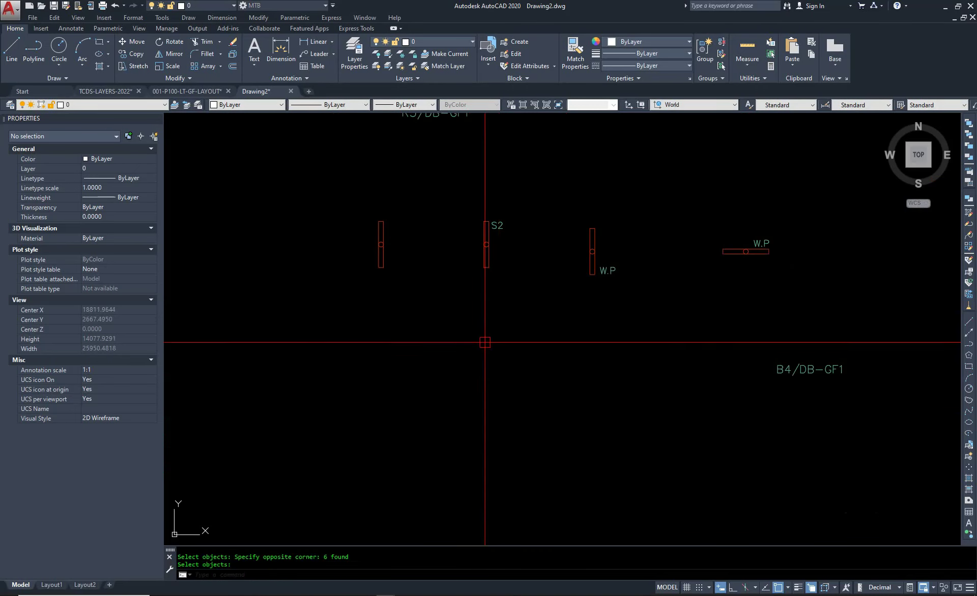
scroll(485, 343, down, 2)
scroll(549, 212, down, 1)
scroll(549, 212, down, 2)
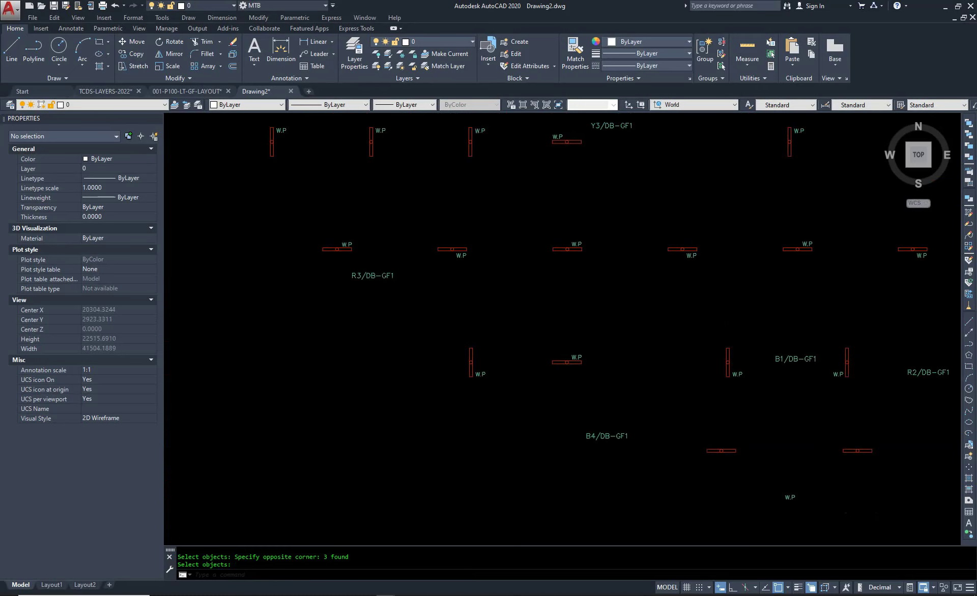
scroll(397, 283, up, 5)
Window-select the R3/DB-GF1 label for erasing, then end the command.
click(421, 237)
click(360, 298)
scroll(421, 309, down, 3)
scroll(628, 403, up, 2)
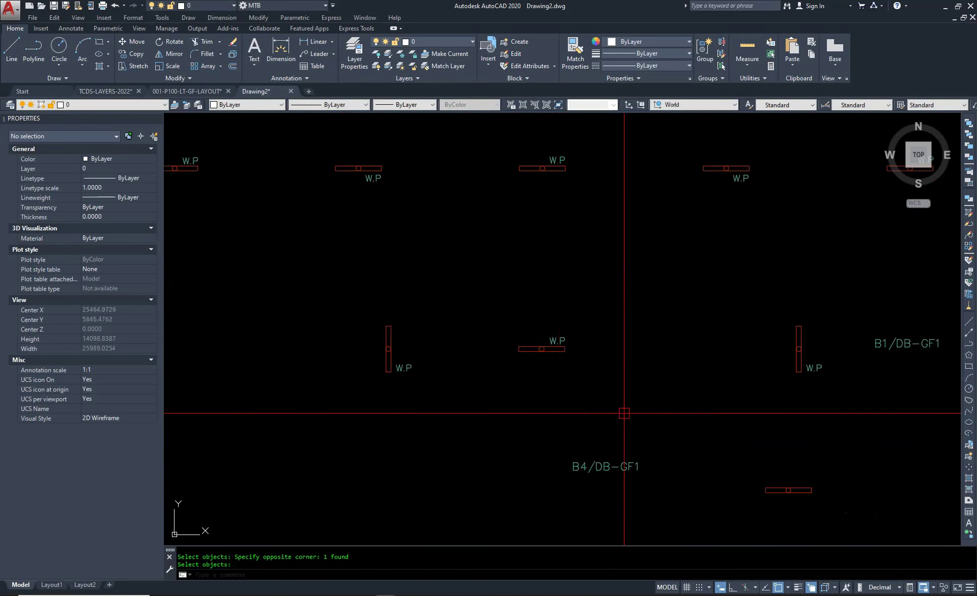
middle_drag(627, 404, 189, 305)
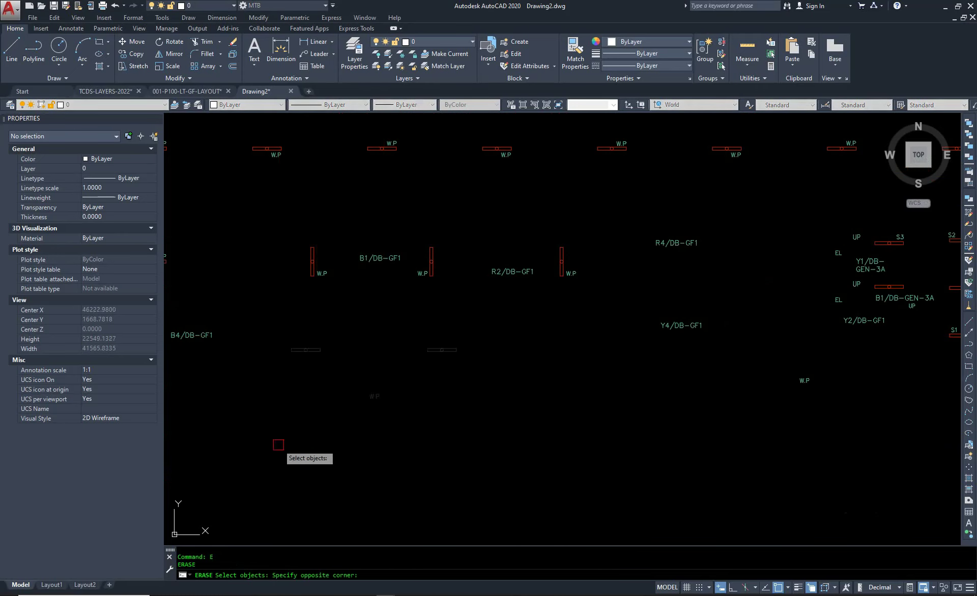
scroll(280, 451, up, 2)
scroll(403, 328, down, 2)
key(Escape)
Select the B1/DB-GF1 label for removal.
scroll(857, 342, down, 2)
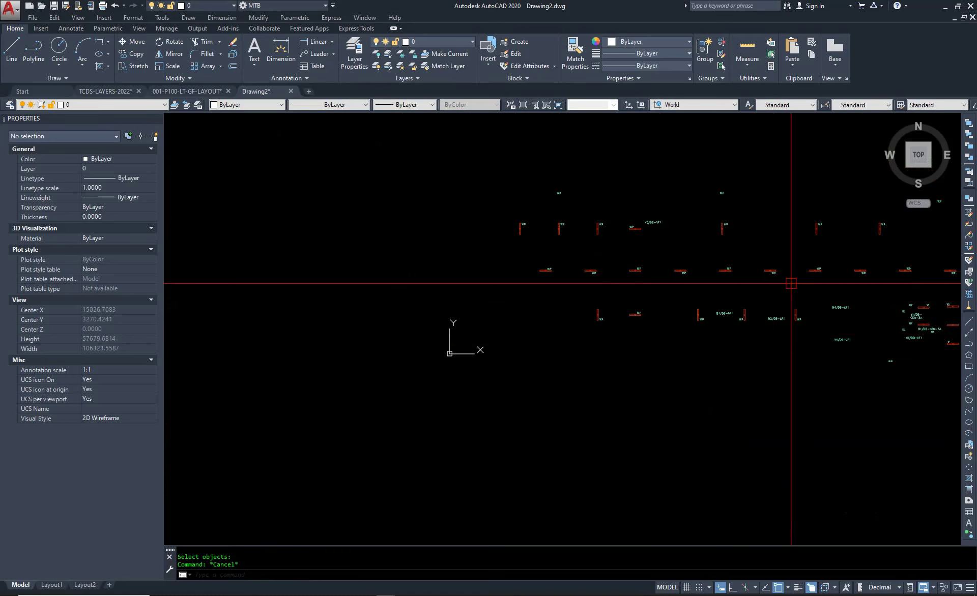
scroll(573, 328, up, 4)
click(547, 290)
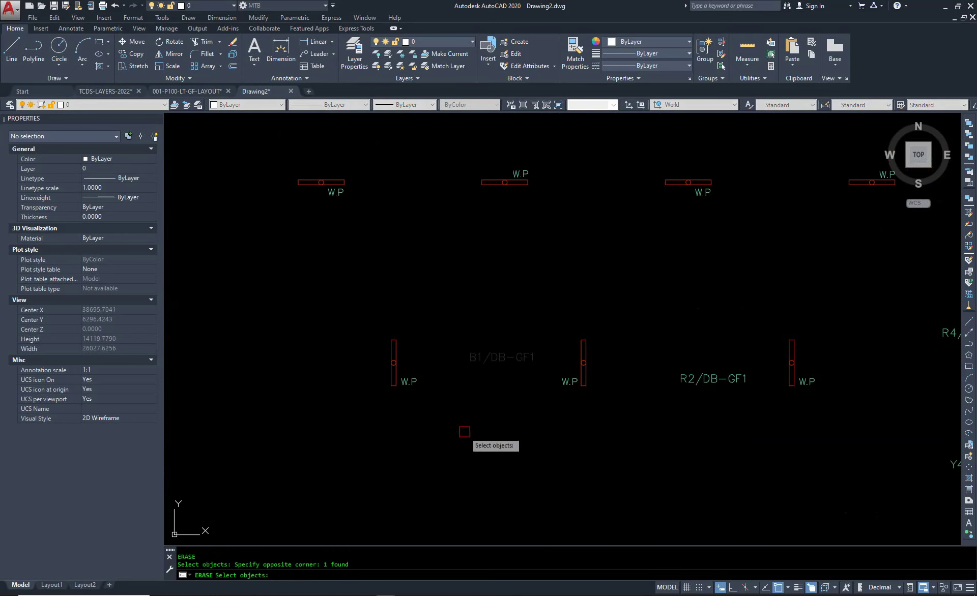
key(Escape)
Erase the R4/DB-GF1 and Y4/DB-GF1 labels.
middle_drag(712, 348, 447, 374)
scroll(427, 458, down, 2)
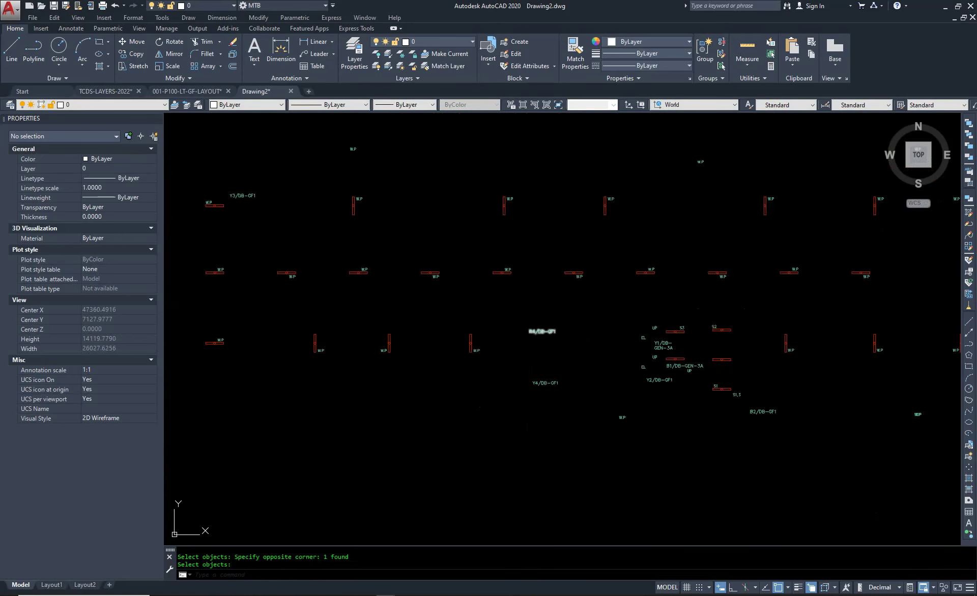
scroll(543, 285, up, 2)
click(523, 262)
click(392, 447)
key(Return)
Window-select a 19-object label cluster further right for erasing.
key(Return)
middle_drag(795, 395, 531, 395)
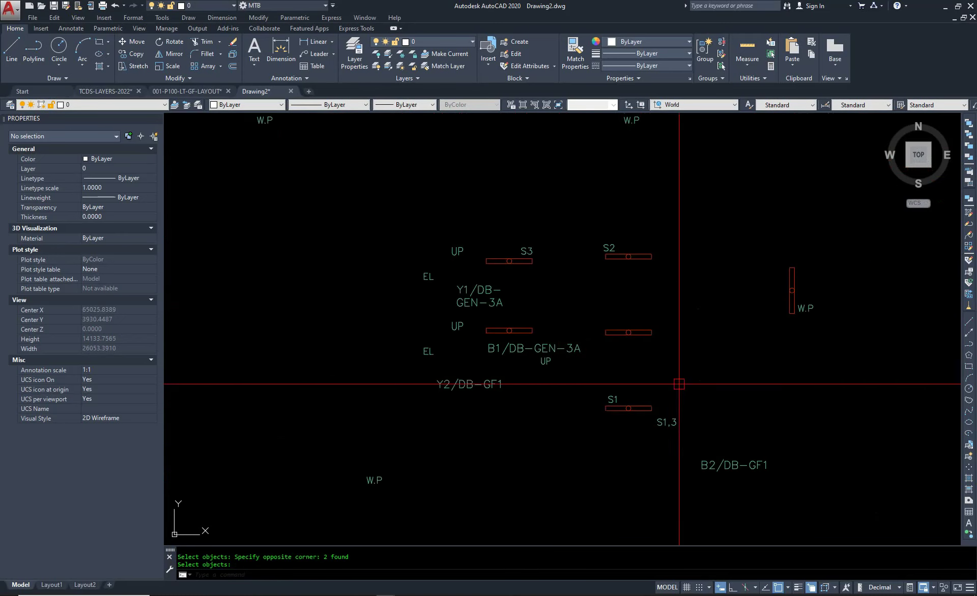
text(e)
key(Return)
click(735, 509)
click(340, 218)
scroll(516, 331, down, 2)
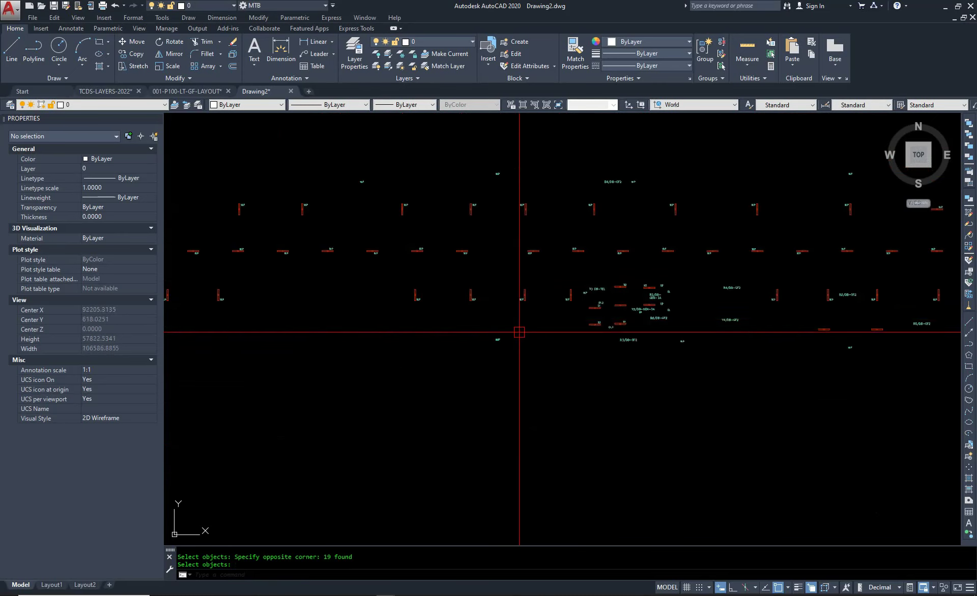
scroll(575, 297, up, 2)
scroll(436, 310, down, 2)
Begin a window around the S labels, cancel it, and pan further right.
text(e)
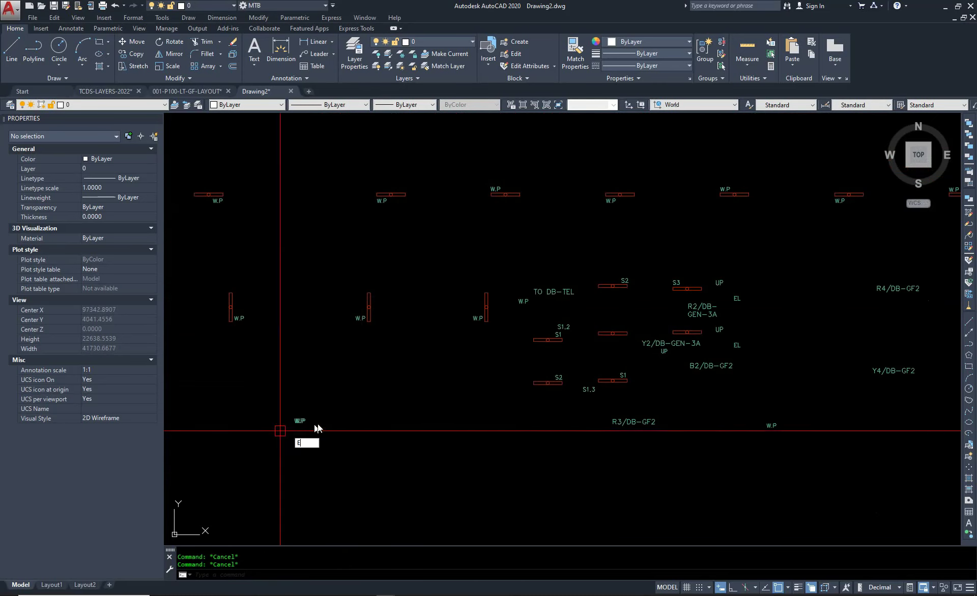
key(Return)
scroll(616, 412, up, 2)
click(617, 412)
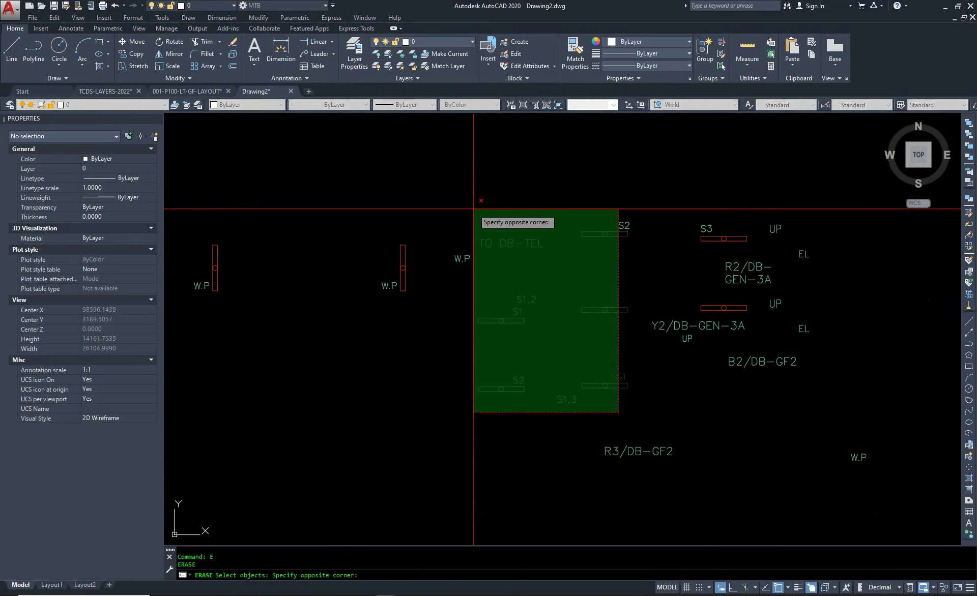
key(Escape)
middle_drag(812, 247, 600, 254)
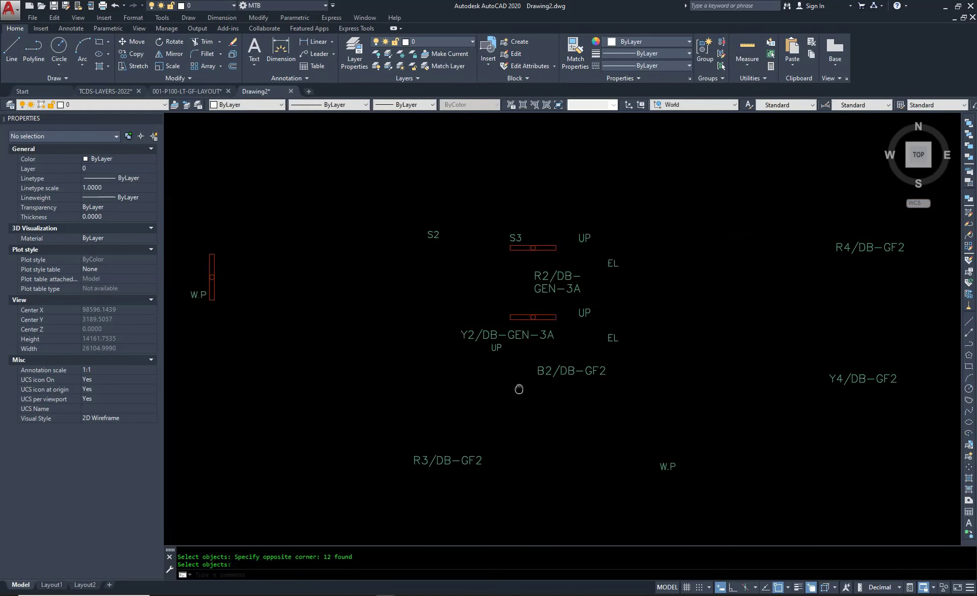
Window-select unwanted labels and fixtures, then end that erase.
click(646, 196)
scroll(331, 508, down, 2)
click(375, 458)
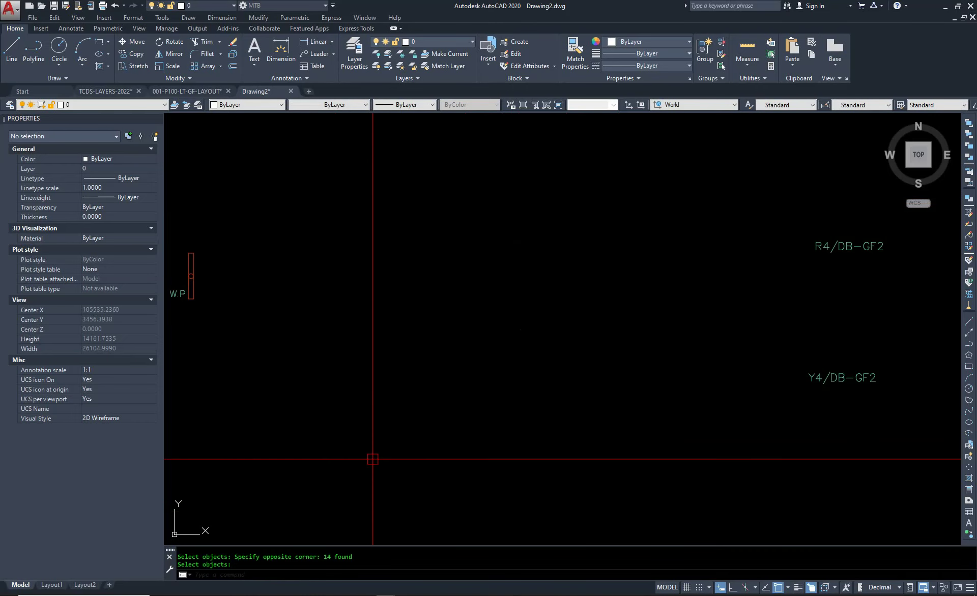
scroll(524, 406, down, 2)
key(Escape)
scroll(566, 380, up, 4)
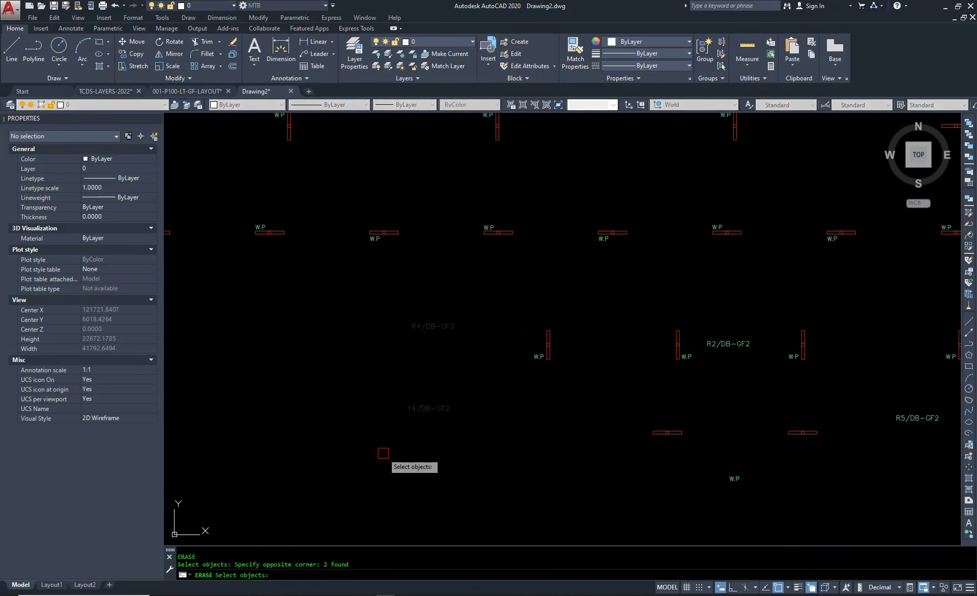
Erase the R5/DB-GF2 label and three objects near B1/DB-GF2.
middle_drag(715, 403, 479, 352)
click(595, 358)
click(421, 470)
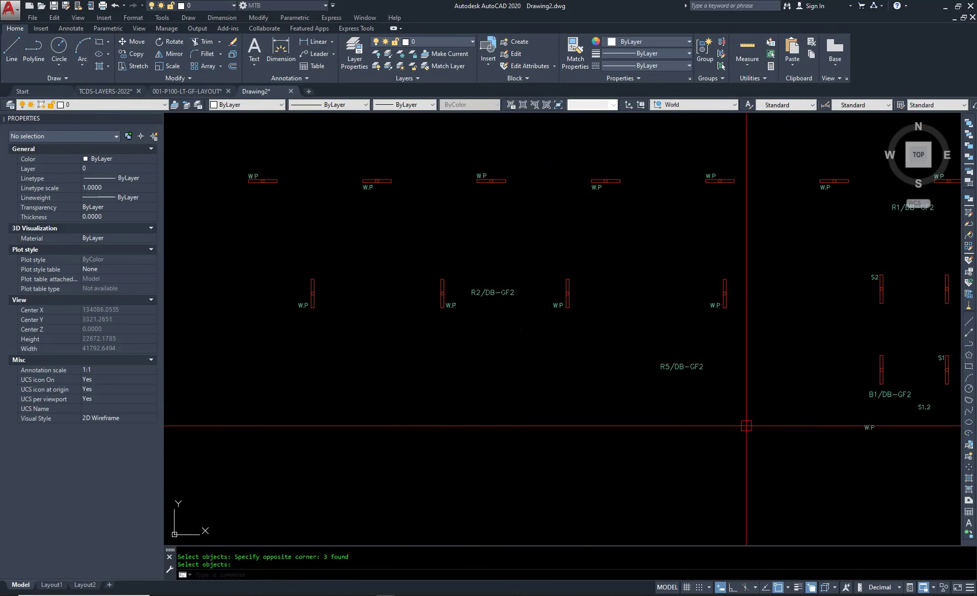
middle_drag(741, 421, 450, 403)
middle_drag(349, 385, 296, 409)
click(605, 326)
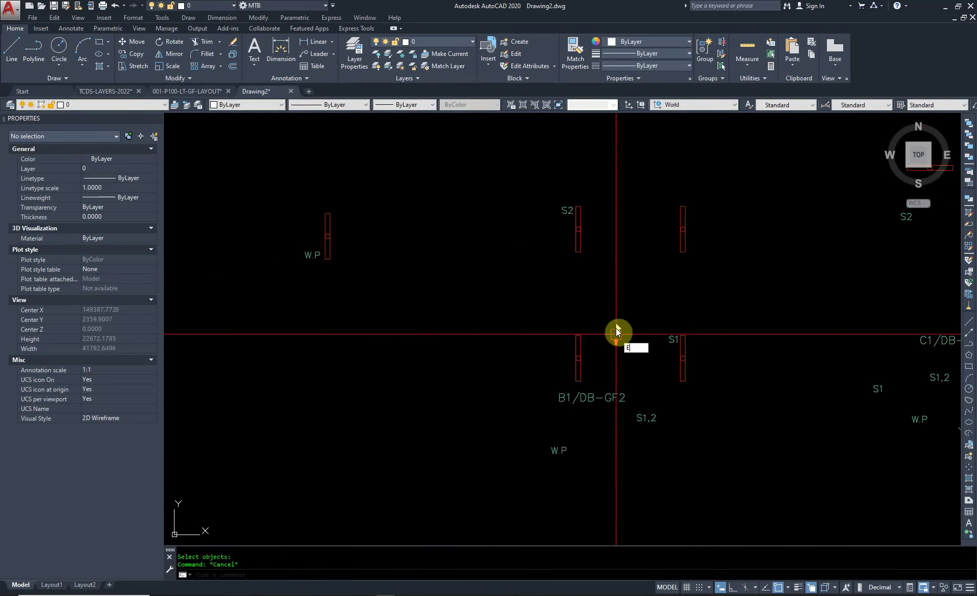
click(524, 463)
key(Return)
Erase the S1 fixture and its labels.
scroll(603, 375, up, 2)
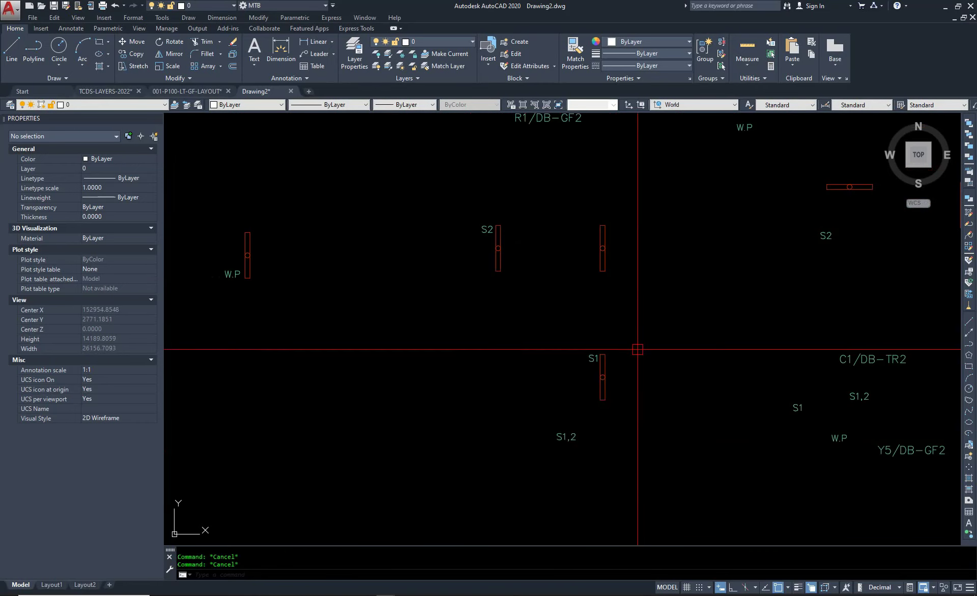
click(626, 334)
click(526, 460)
key(Return)
Erase another window of unwanted labels.
key(e)
key(Return)
click(659, 202)
click(444, 304)
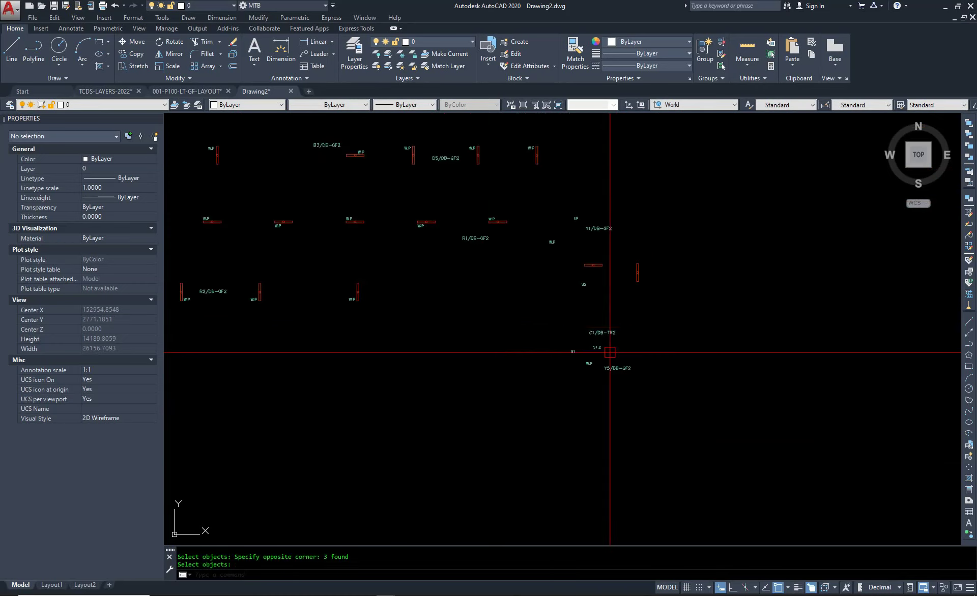
key(Return)
Erase five more objects and move to the Y1/DB-GF2 area.
key(e)
key(Return)
click(639, 273)
click(438, 464)
key(Return)
scroll(581, 327, down, 2)
middle_drag(582, 327, 636, 488)
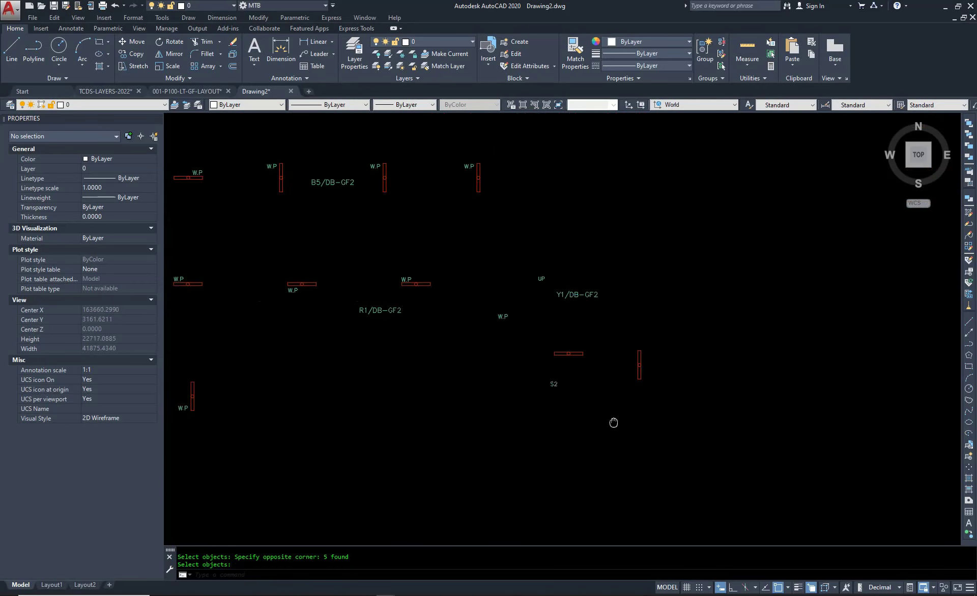
key(Escape)
key(e)
key(Return)
Erase the UP and Y1/DB-GF2 labels plus five more stray objects.
click(672, 302)
click(524, 402)
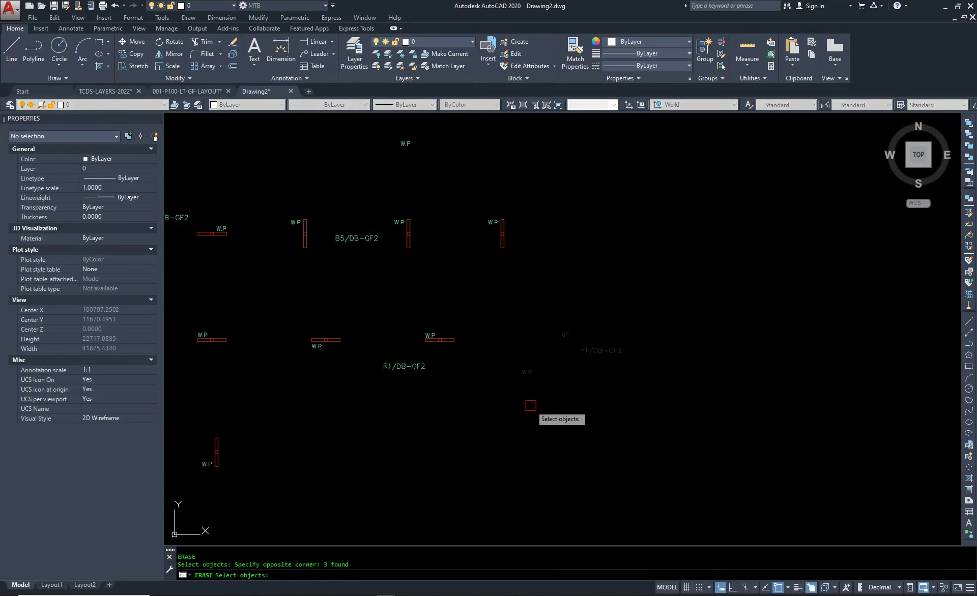
middle_drag(353, 365, 359, 366)
scroll(506, 345, down, 4)
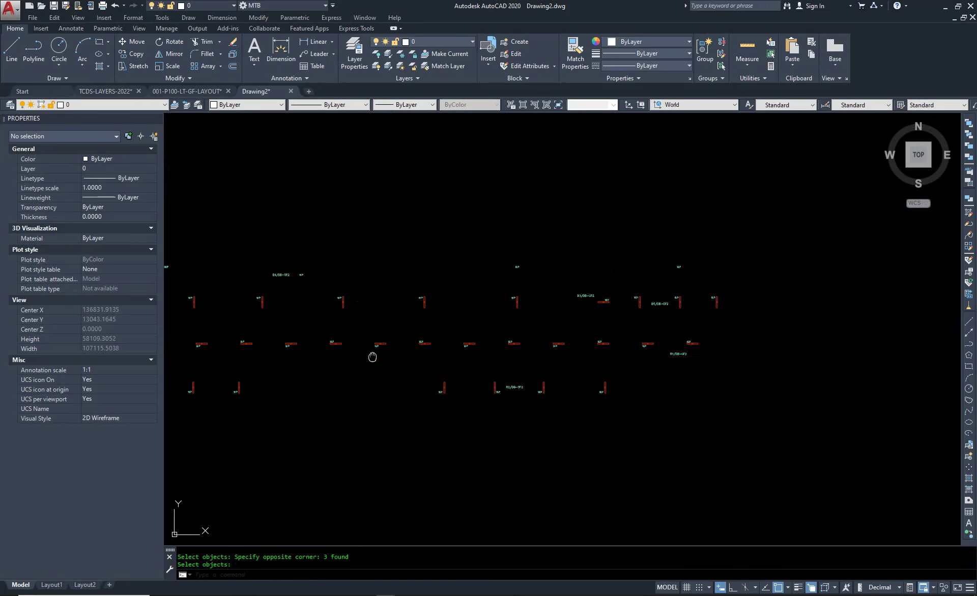
key(e)
key(Return)
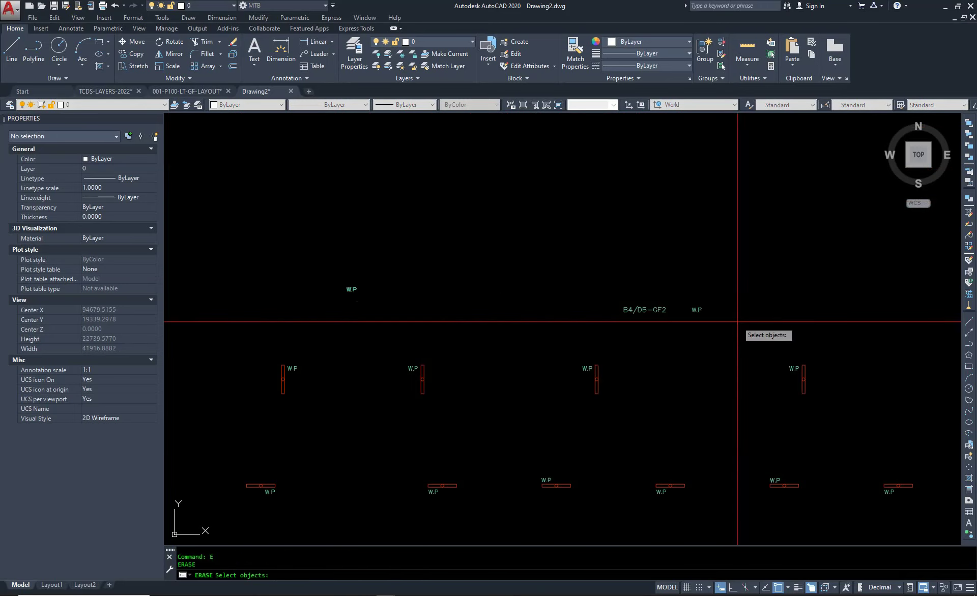
click(713, 294)
click(416, 218)
key(Return)
Cancel the erase and pan to the right part of the layout.
middle_drag(268, 277, 599, 275)
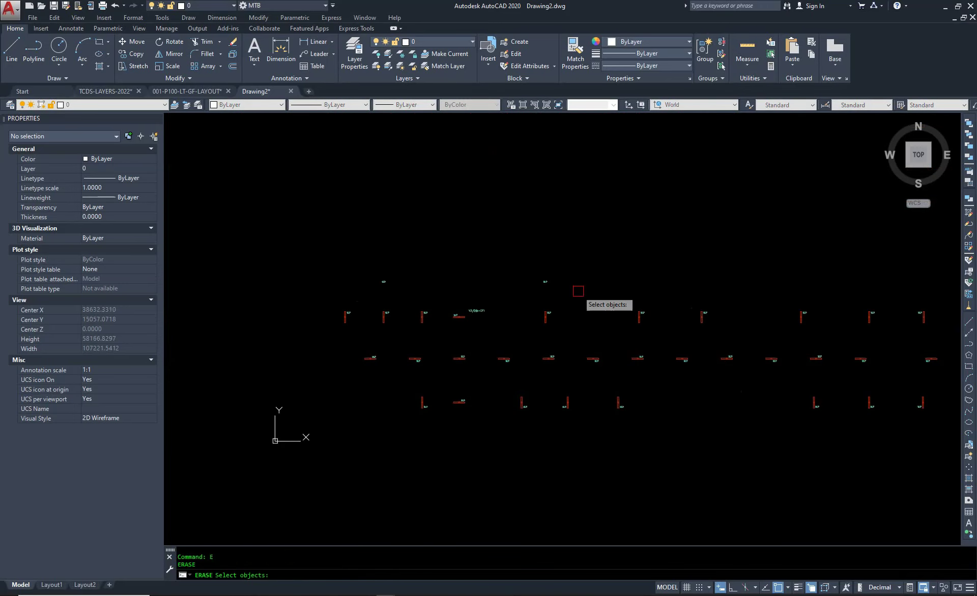
key(Escape)
scroll(516, 316, up, 5)
scroll(426, 297, down, 5)
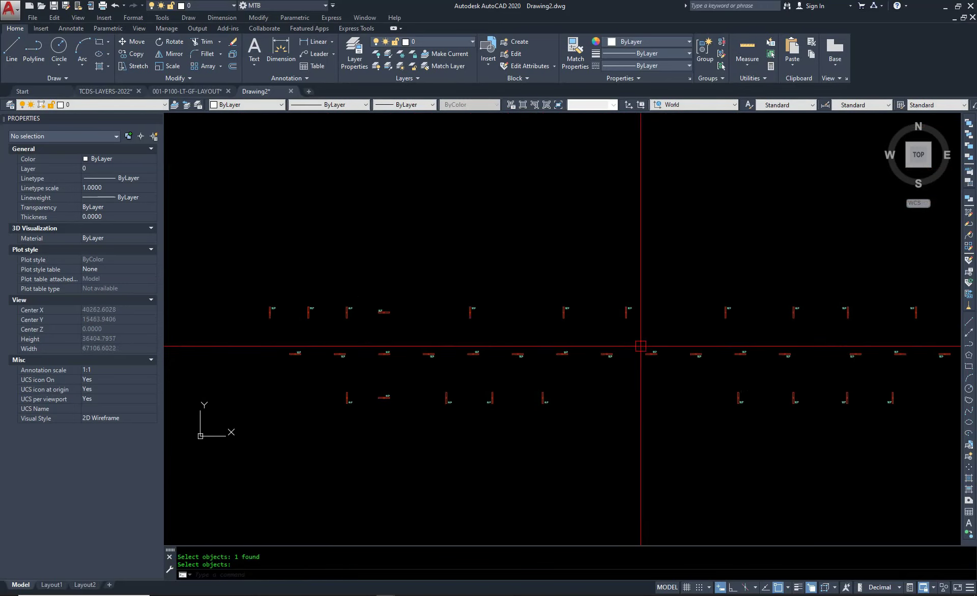
middle_drag(621, 316, 462, 338)
Retry a window over the labels, then pick the B3/DB-GF2 label.
click(724, 345)
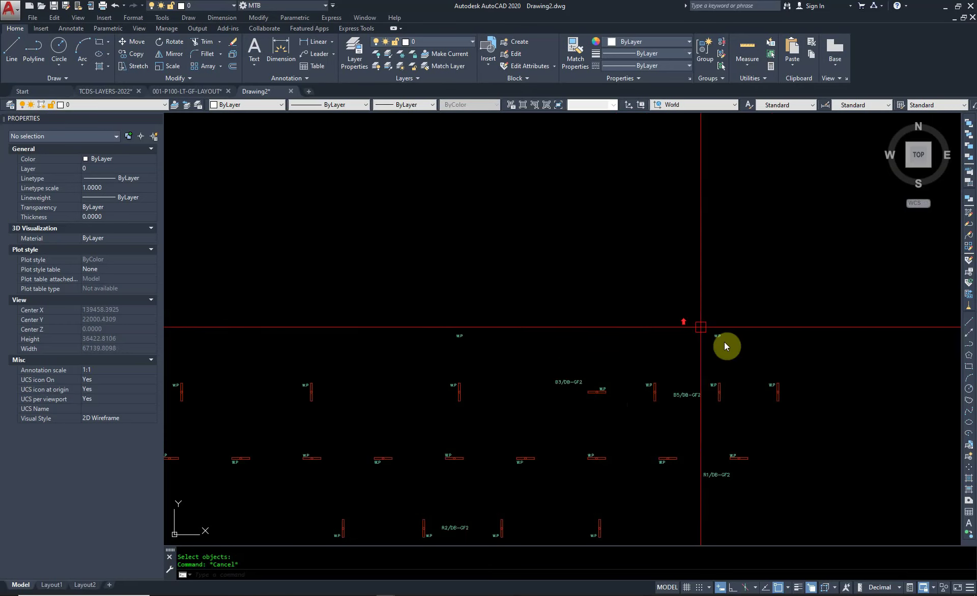
text(E)
click(469, 288)
key(Escape)
scroll(705, 316, up, 7)
click(587, 385)
scroll(556, 316, down, 6)
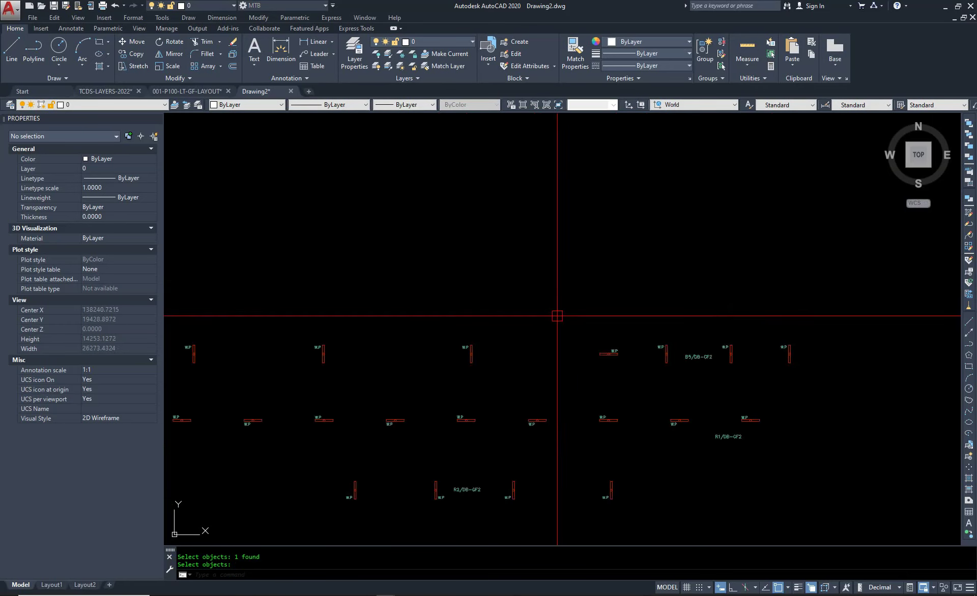
Close the Properties palette and switch Clean Screen on with Ctrl+0.
click(157, 119)
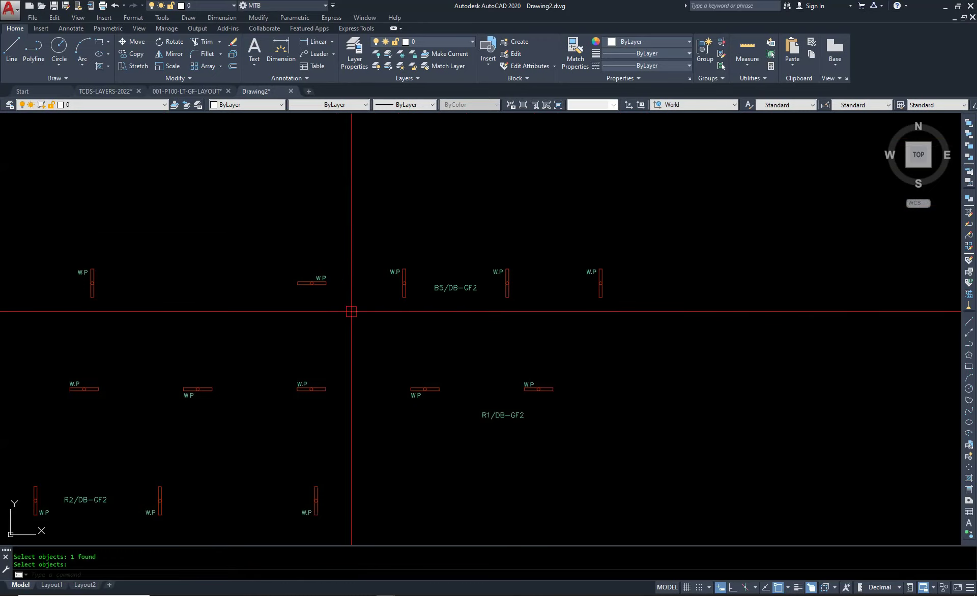
middle_drag(351, 311, 482, 308)
key(ctrl+0)
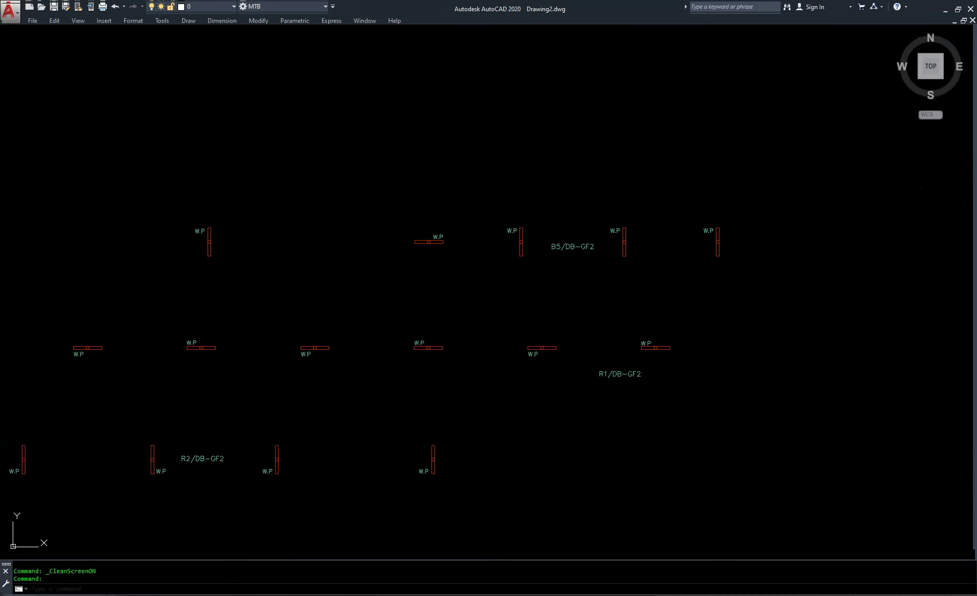
scroll(599, 373, up, 2)
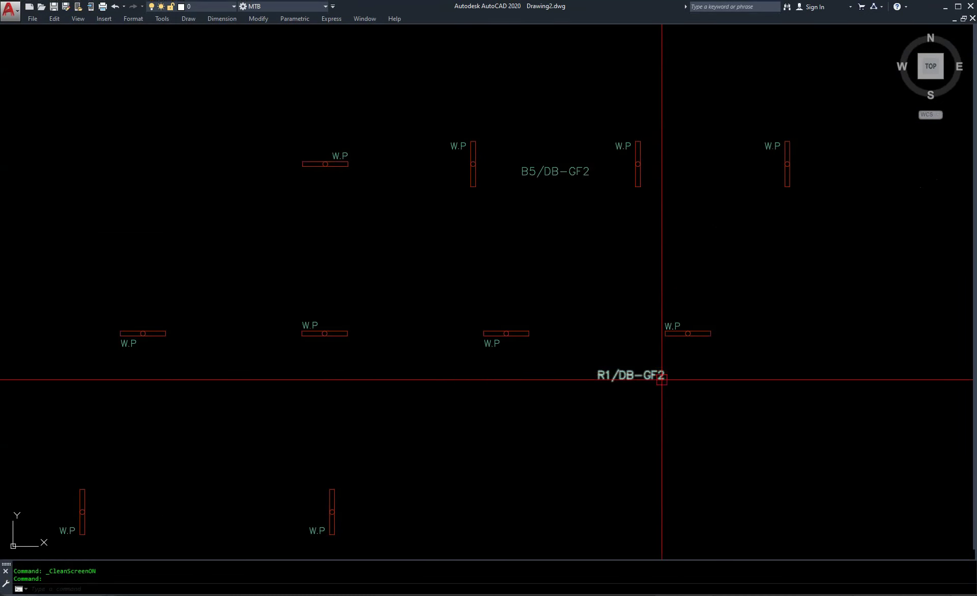
Start ERASE and pan along the fixture rows from R2/DB-GF2 toward the left end.
text(e)
key(Return)
middle_drag(534, 383, 628, 401)
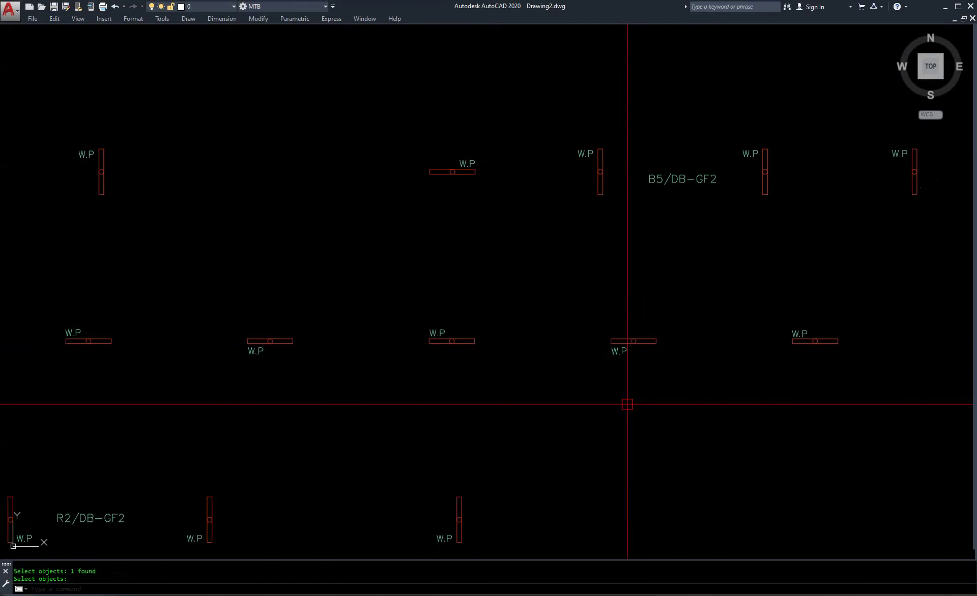
middle_drag(539, 404, 610, 385)
middle_drag(226, 411, 488, 397)
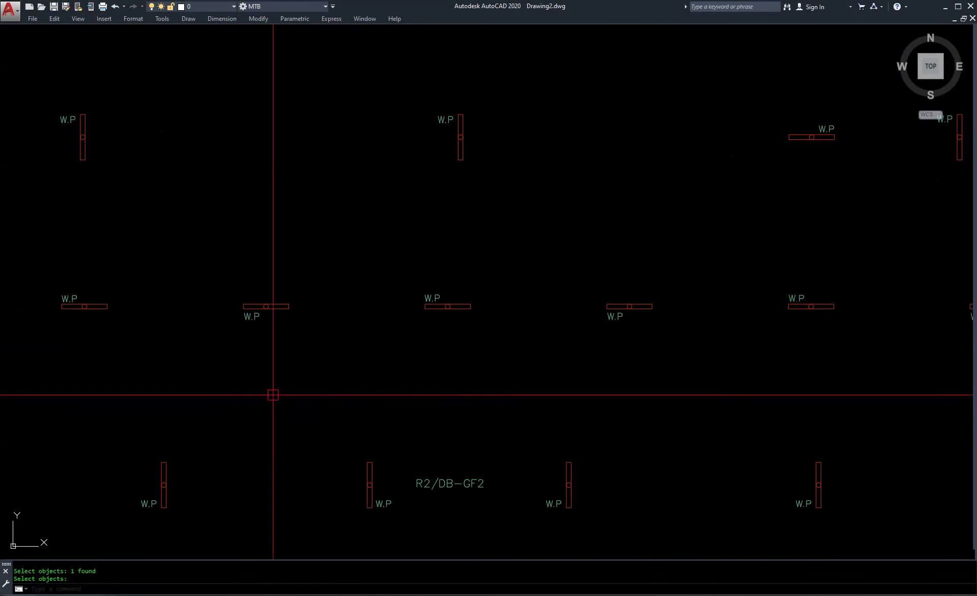
middle_drag(253, 399, 456, 401)
middle_drag(326, 420, 493, 427)
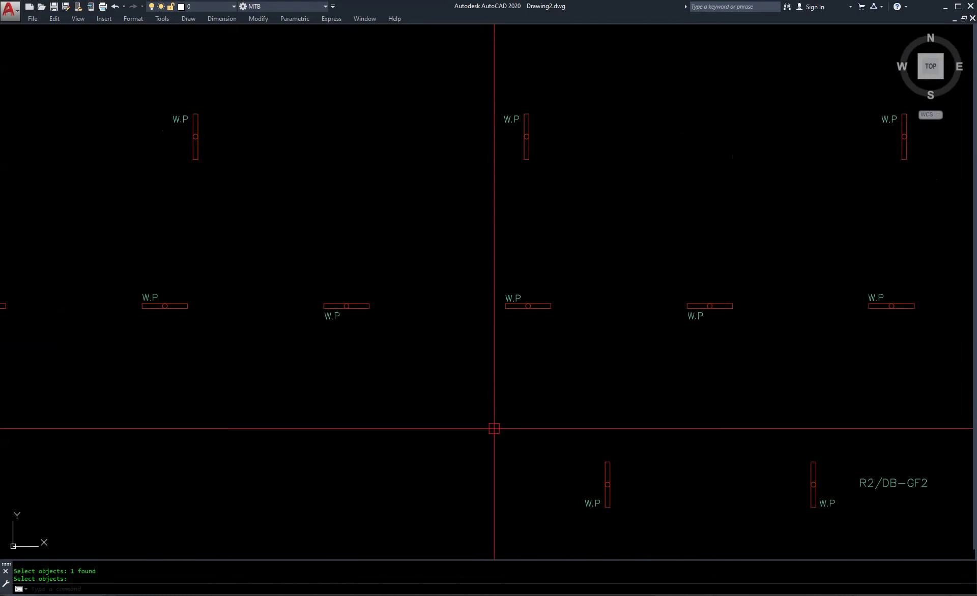
mouse_move(280, 350)
middle_down()
mouse_move(325, 366)
mouse_move(256, 358)
middle_up()
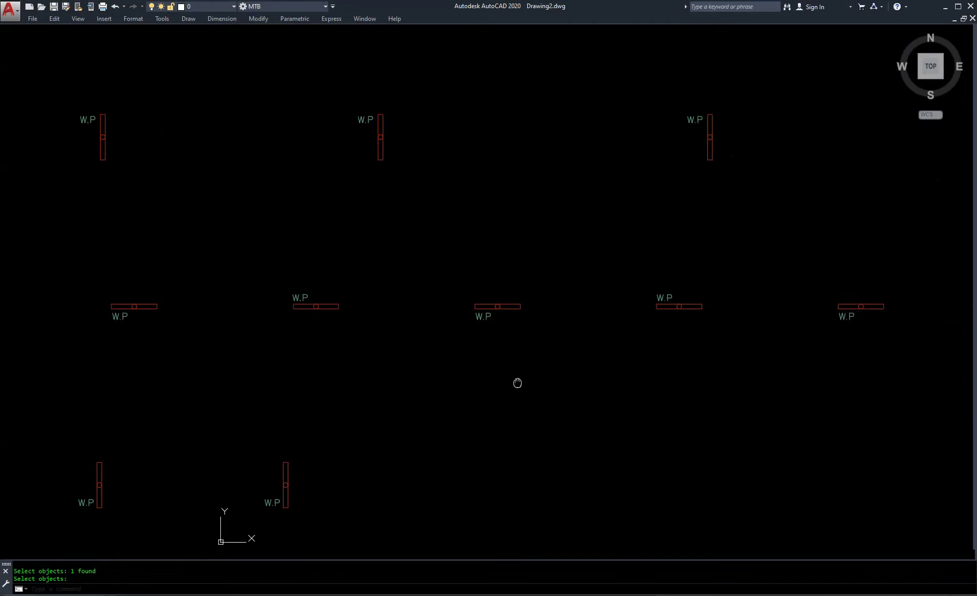
middle_drag(518, 383, 569, 368)
middle_drag(261, 419, 617, 414)
middle_drag(218, 415, 529, 398)
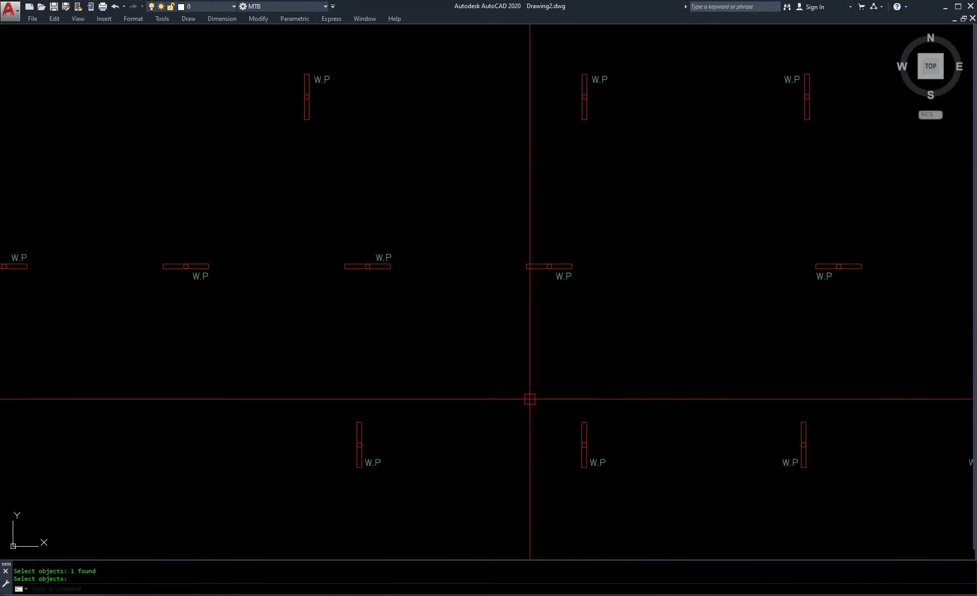
middle_drag(267, 405, 585, 425)
Pan to the far end of the rows, recentre the layout, and turn Clean Screen off.
mouse_move(94, 429)
middle_down()
mouse_move(229, 526)
mouse_move(264, 526)
middle_up()
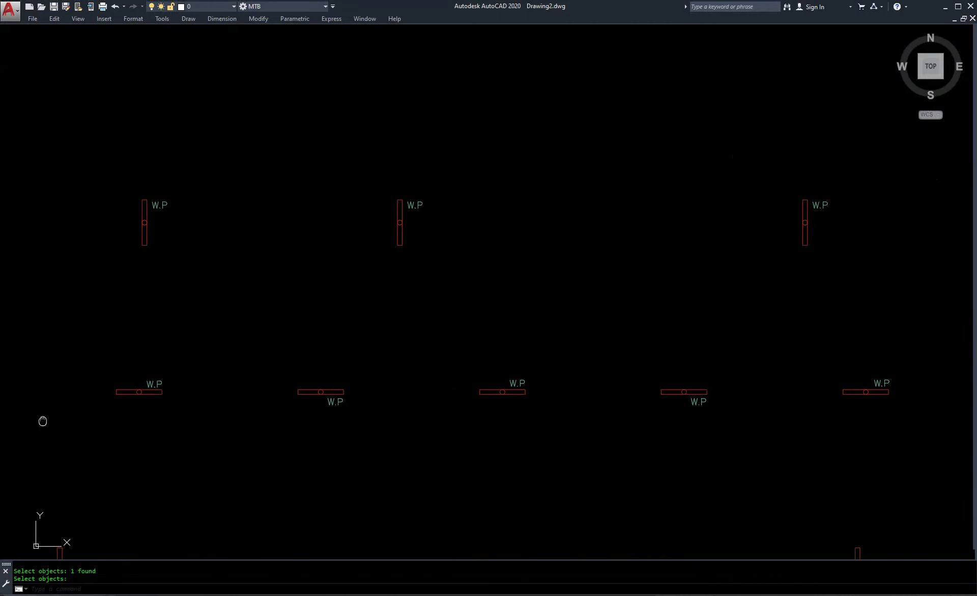
middle_drag(127, 420, 609, 387)
middle_drag(365, 364, 648, 310)
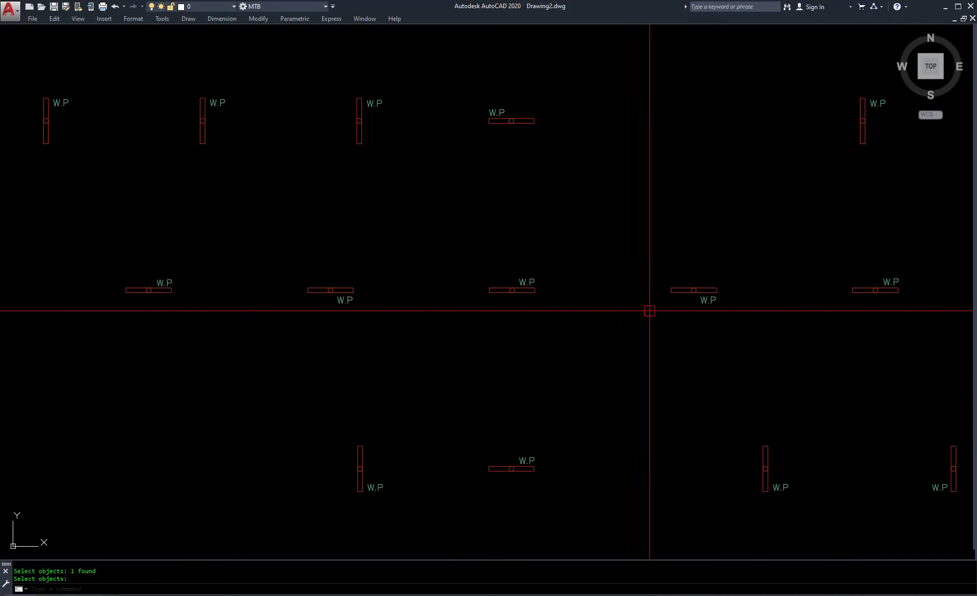
middle_drag(300, 399, 663, 362)
scroll(224, 307, down, 2)
scroll(263, 299, down, 1)
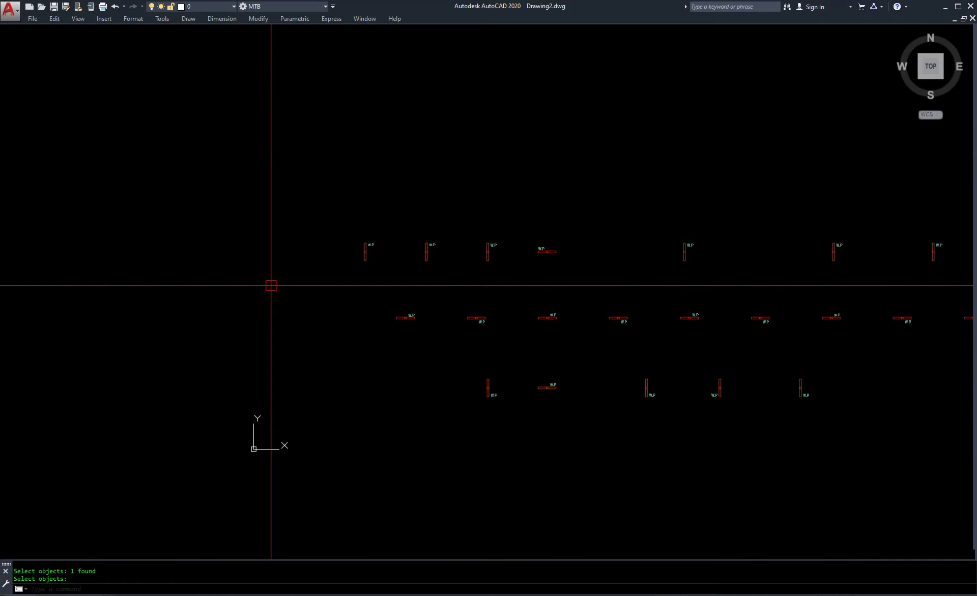
middle_drag(446, 342, 238, 368)
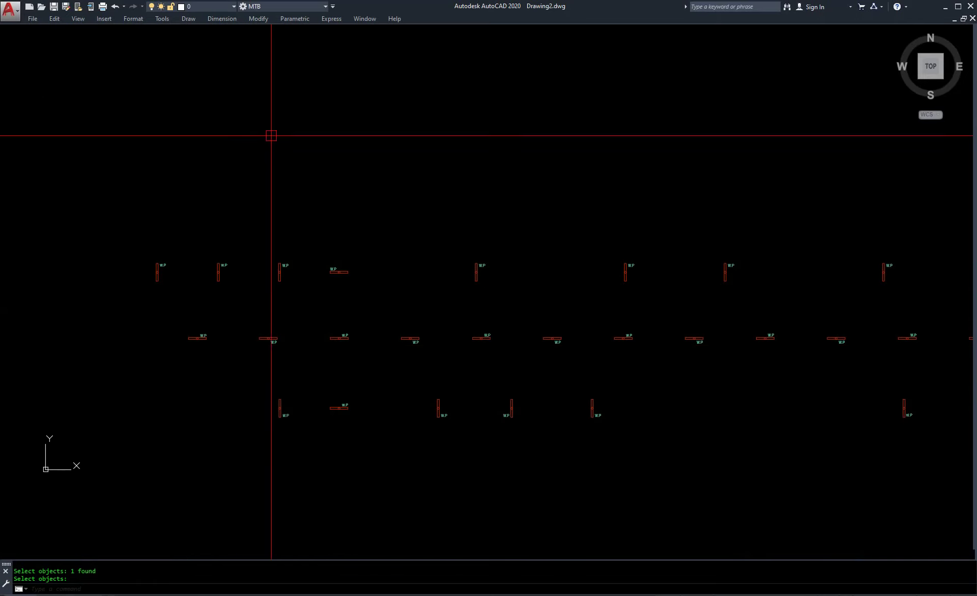
key(ctrl+0)
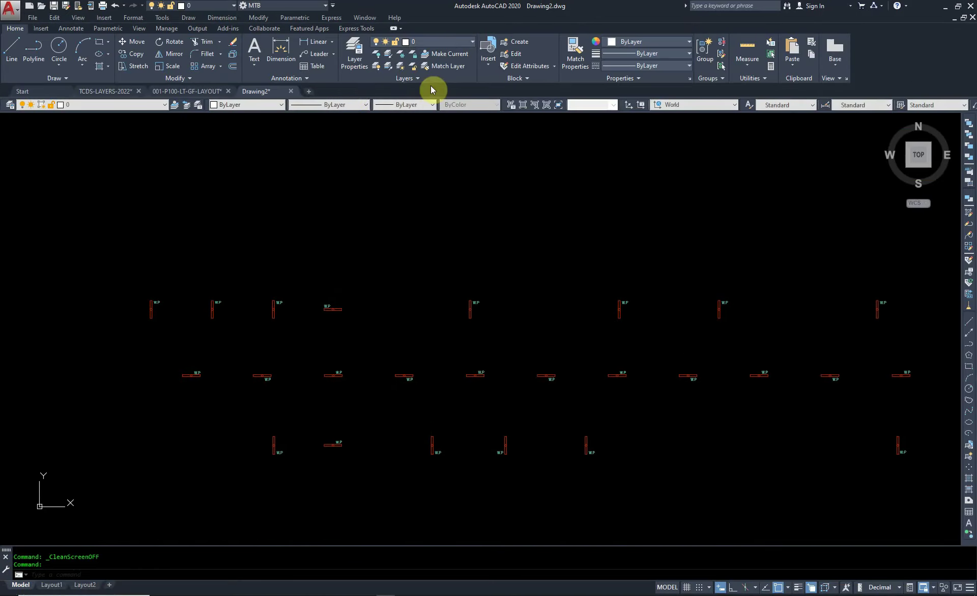
Inspect the floor plan in the 001-P100-LT-GF-LAYOUT drawing by panning and zooming.
click(195, 95)
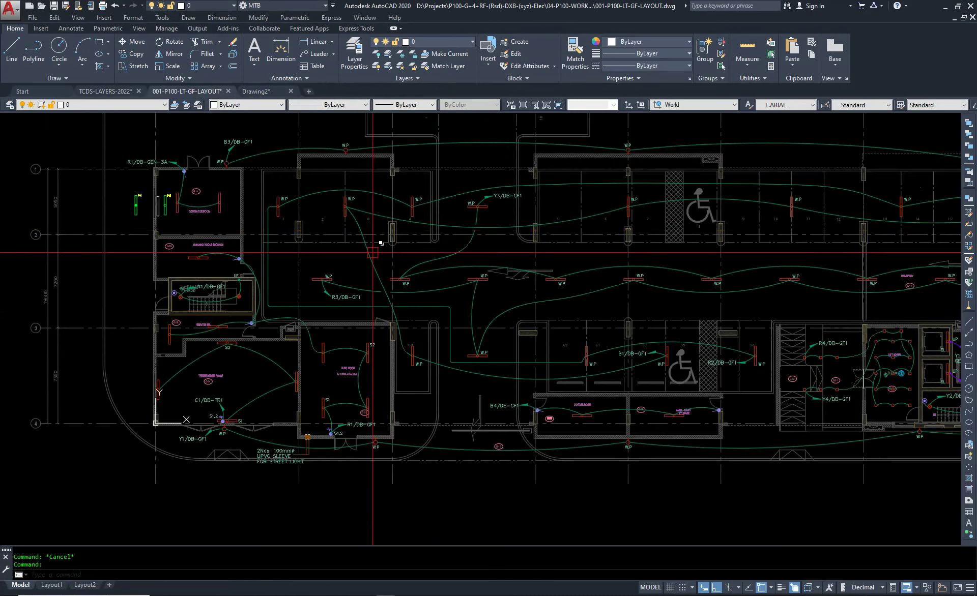
scroll(297, 218, up, 3)
middle_drag(297, 217, 319, 258)
scroll(361, 265, up, 4)
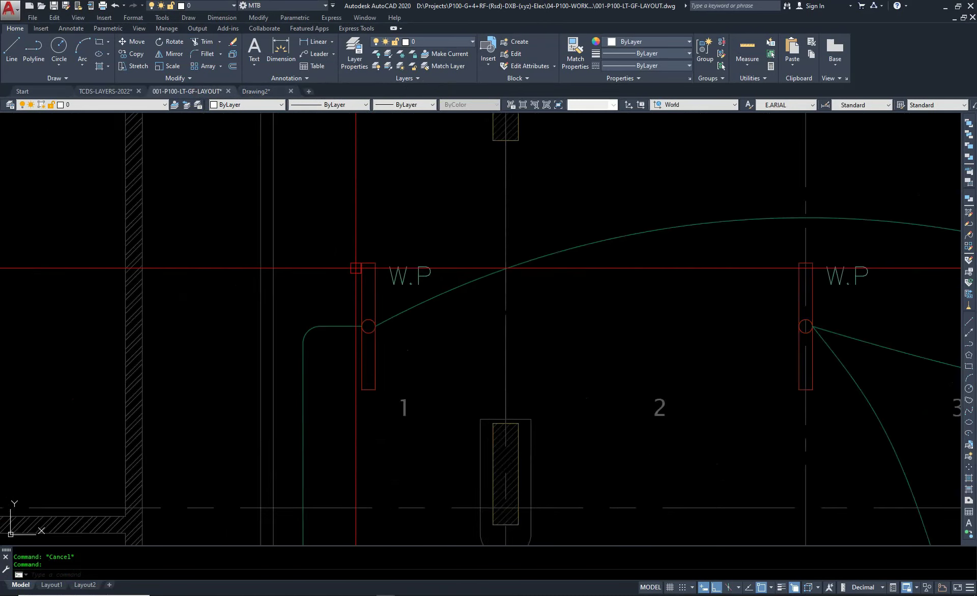
scroll(362, 265, down, 2)
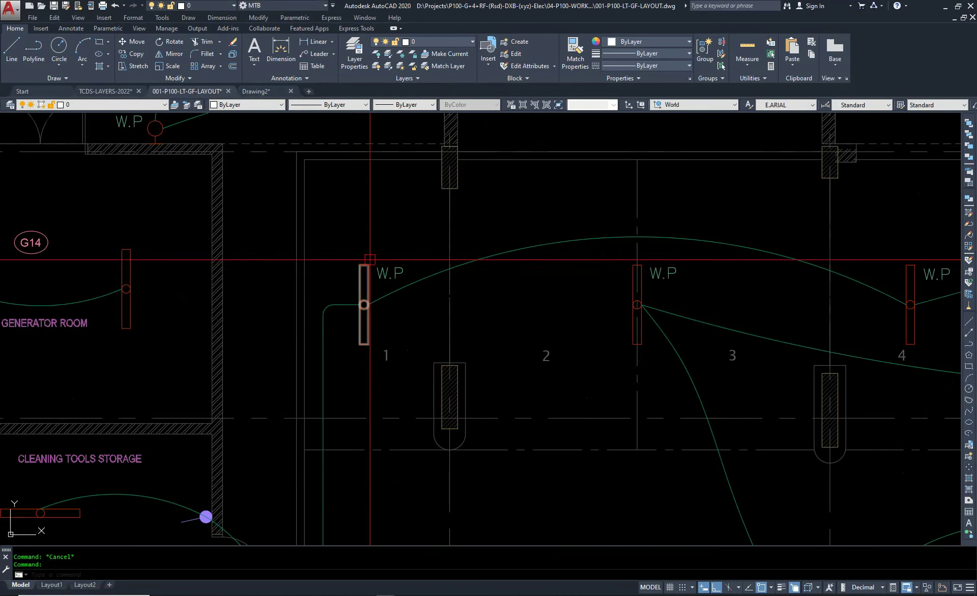
scroll(370, 260, down, 2)
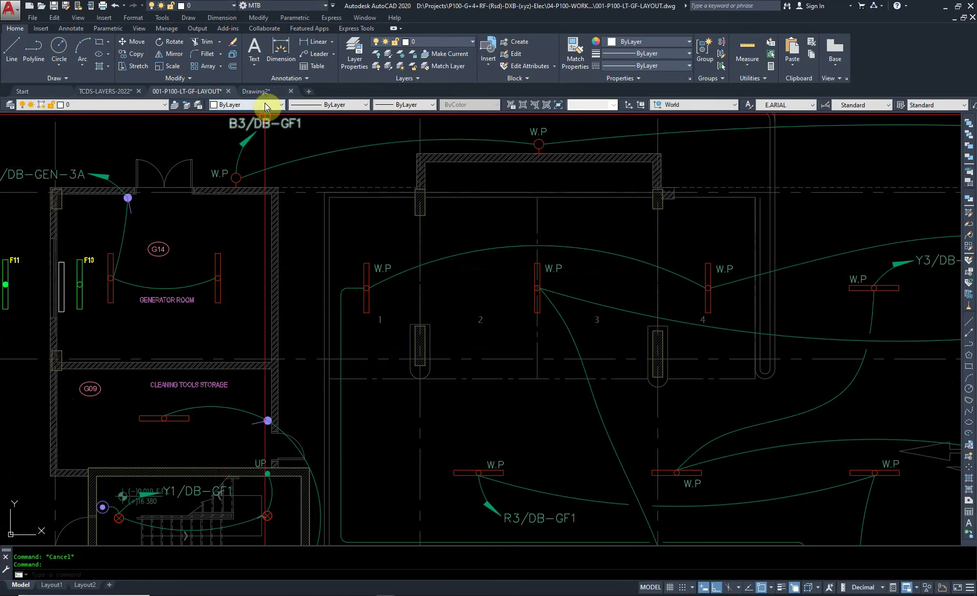
In Drawing2, window-select all copied fixtures and review their properties breakdown.
click(256, 92)
click(167, 209)
scroll(290, 270, down, 3)
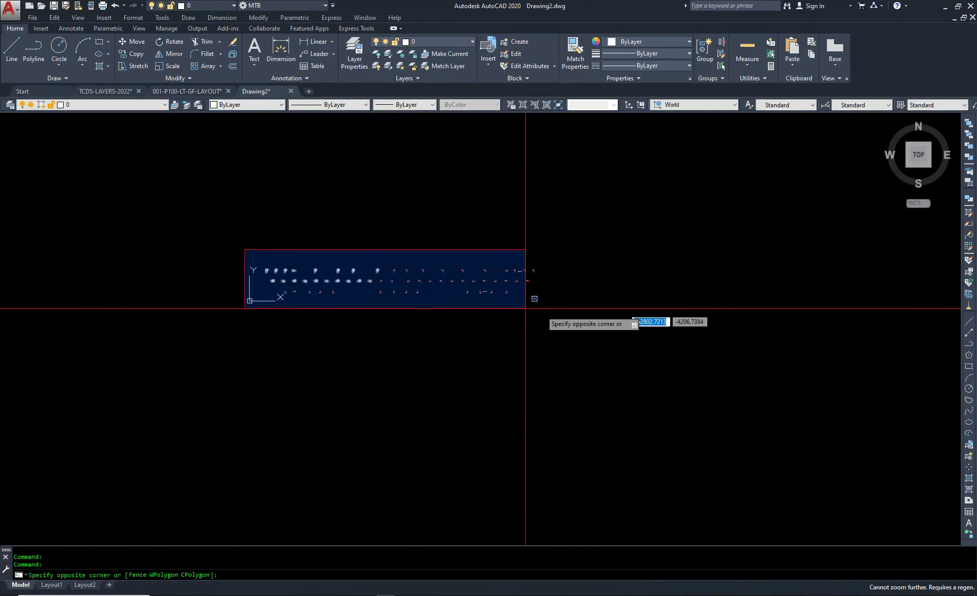
click(526, 306)
key(ctrl+1)
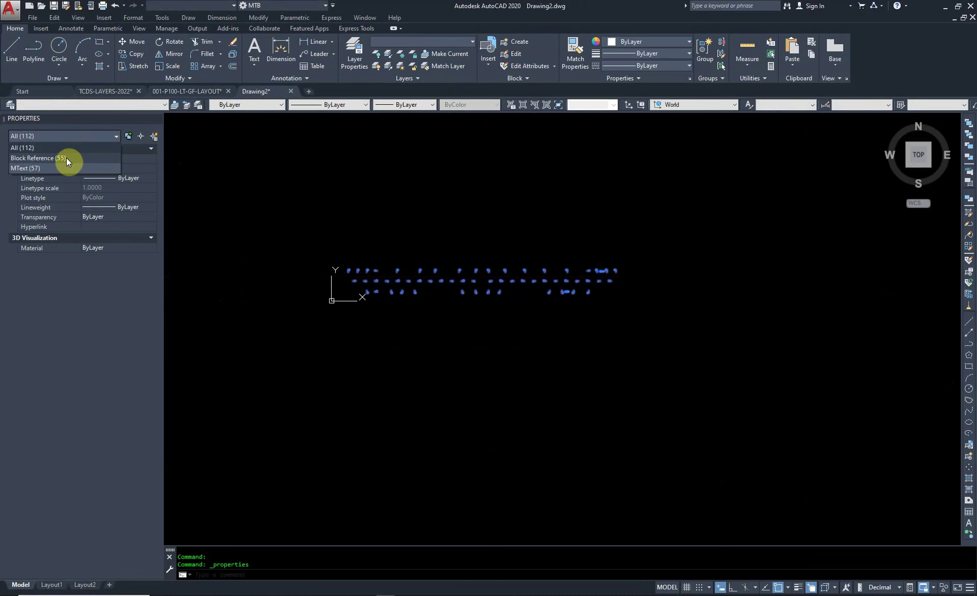
key(Escape)
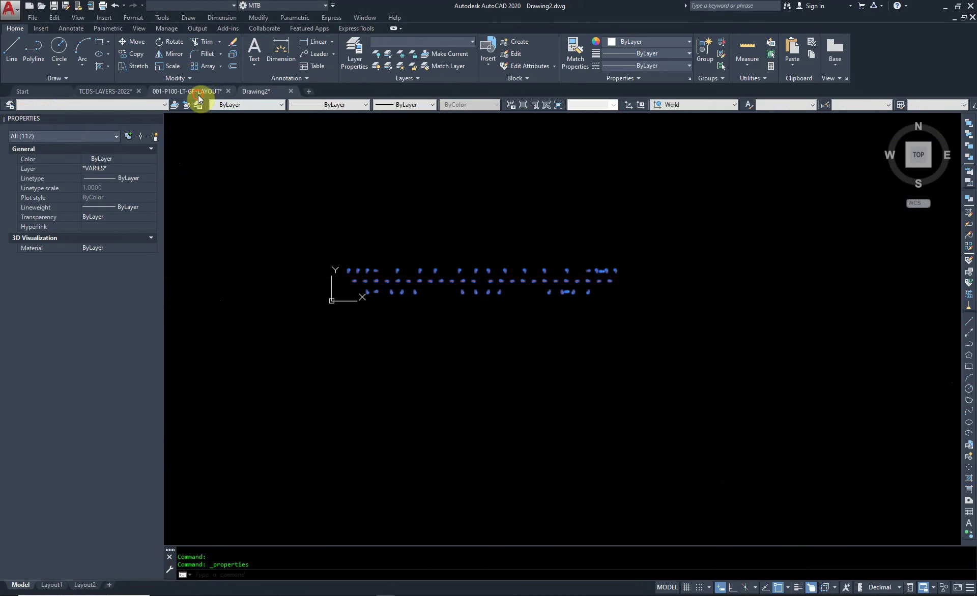
In the ground-floor layout, isolate a W.P fixture's layer and its text layer, SMC-EL-L-TEXT.
click(198, 94)
scroll(441, 268, up, 3)
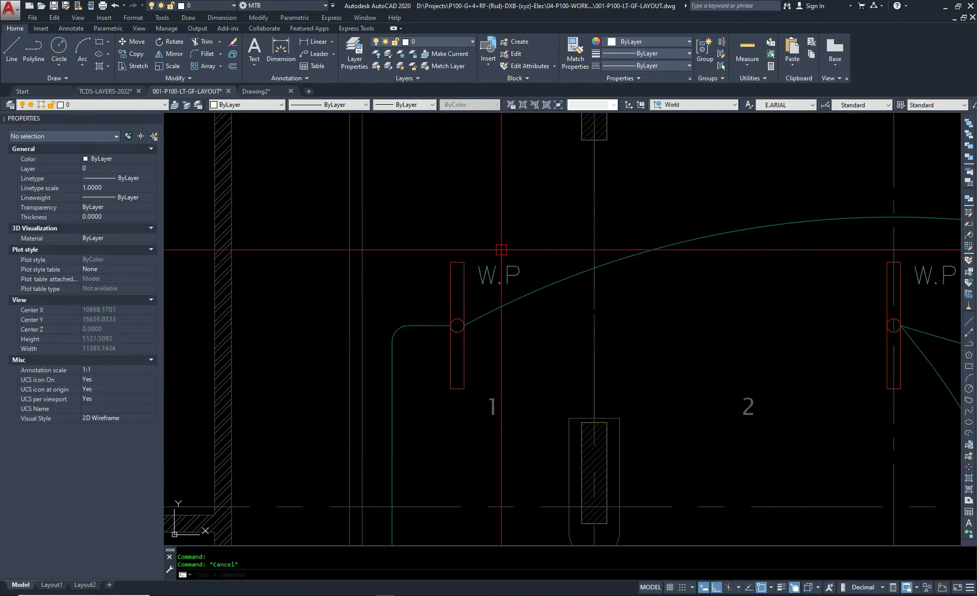
click(450, 270)
key(Escape)
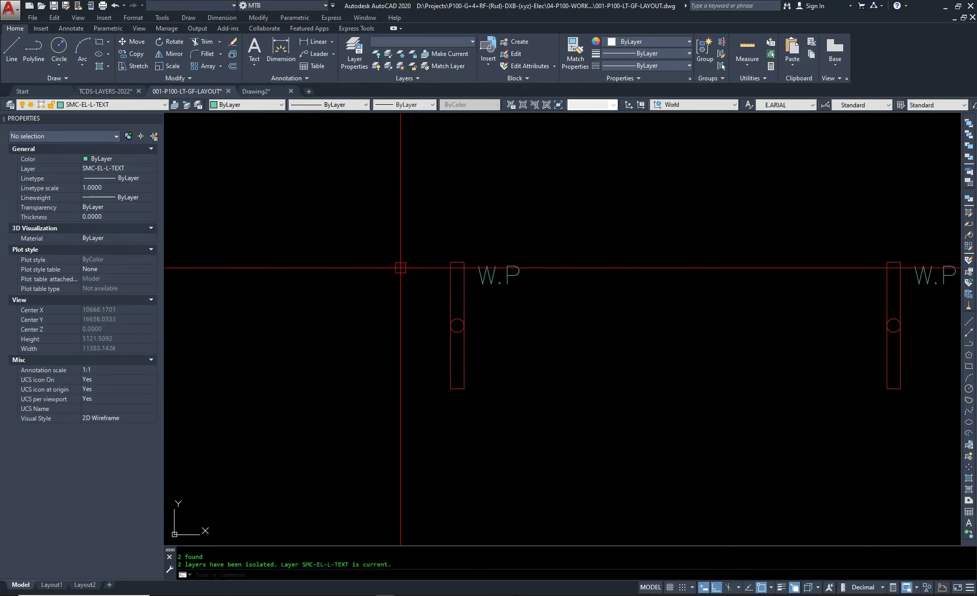
scroll(404, 234, down, 5)
Start ERASE and window-select the unwanted labels to remove.
text(e)
key(Return)
scroll(514, 331, up, 2)
click(474, 287)
click(648, 340)
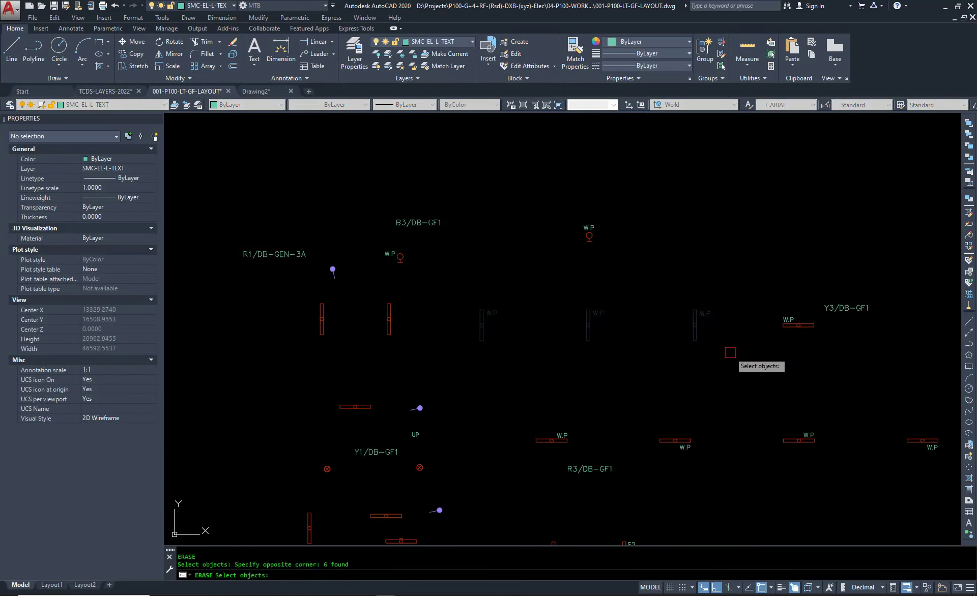
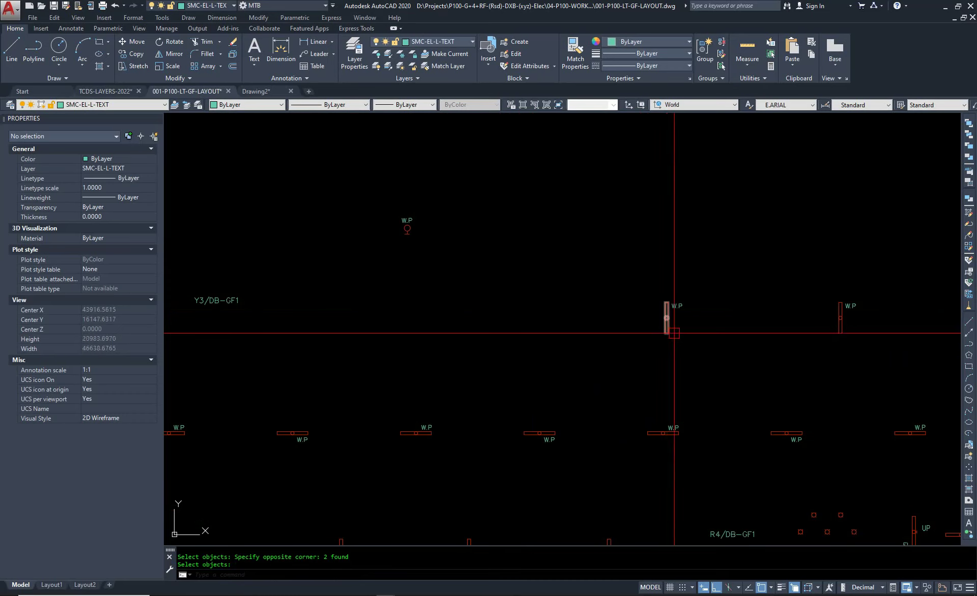
Window-select and erase the two duplicate W.P objects near Y3/DB-GF1.
click(672, 262)
click(589, 338)
key(Return)
Erase the adjacent duplicate W.P fixture using a window selection.
scroll(509, 352, down, 3)
key(Escape)
scroll(458, 319, up, 6)
text(e)
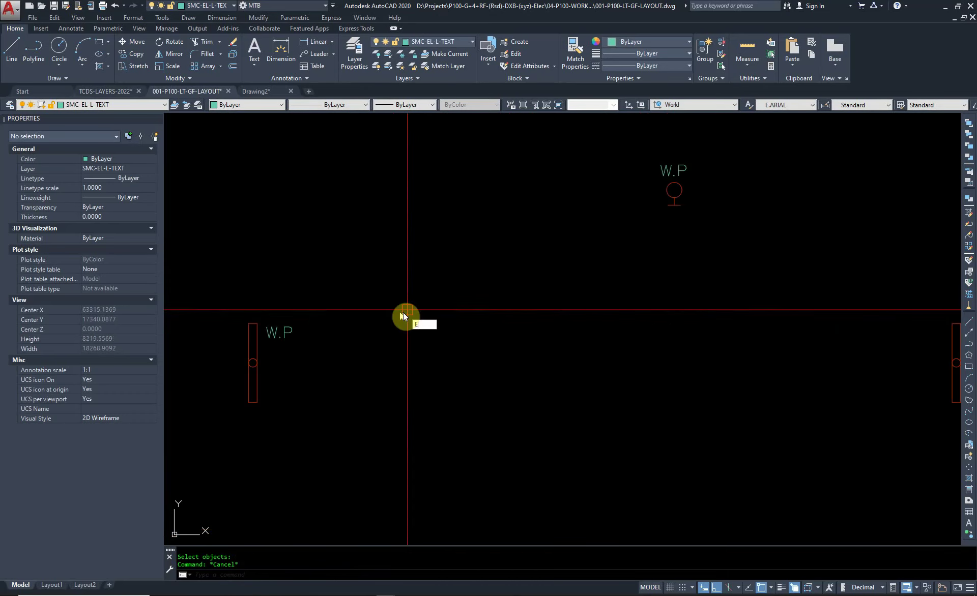
click(284, 321)
key(Escape)
Pan to the next fixture group and erase the duplicate W.P pair near B4/DB-GF2.
scroll(358, 343, down, 6)
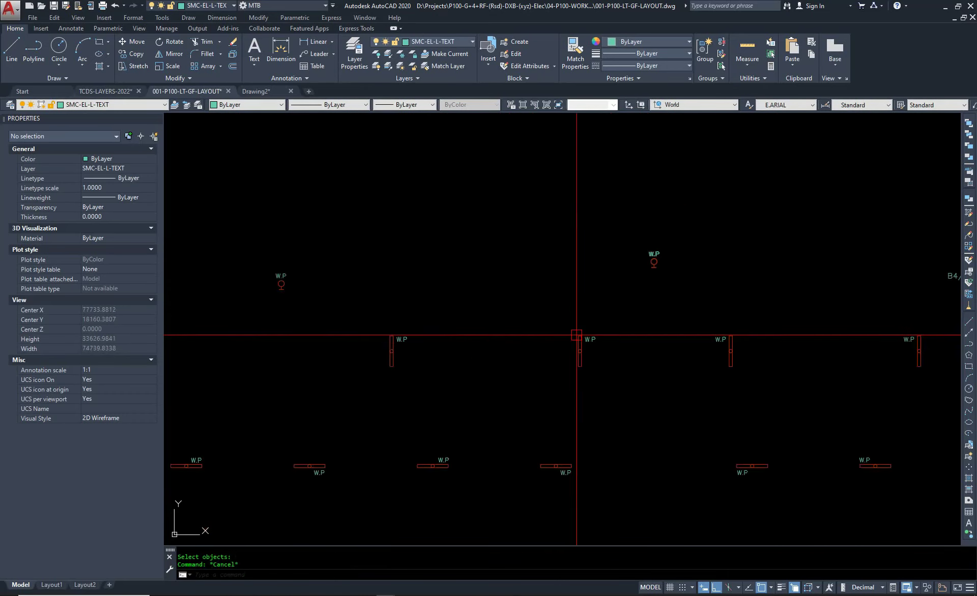
click(639, 305)
click(574, 382)
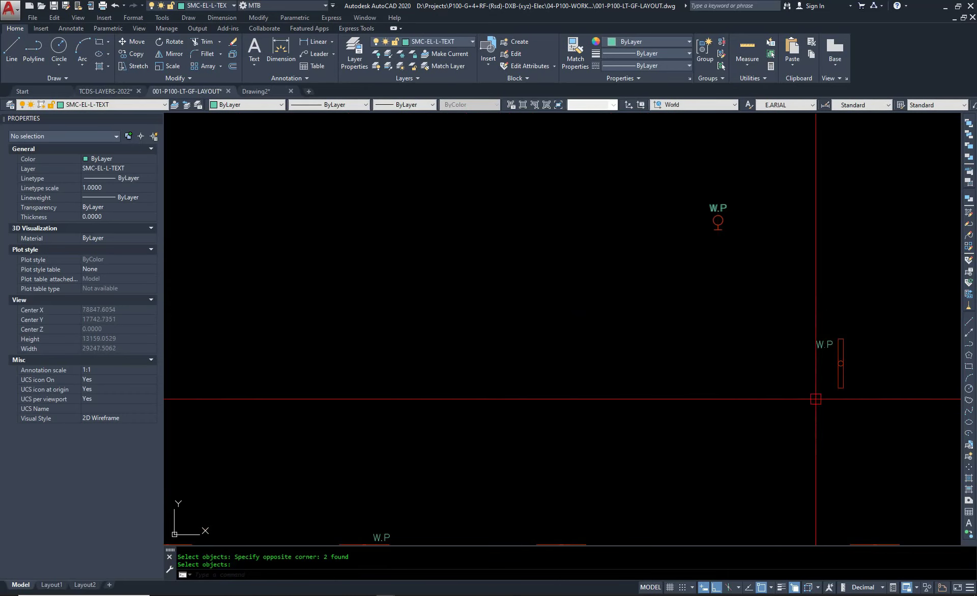
key(Escape)
middle_drag(886, 383, 559, 383)
text(e)
key(Return)
click(559, 383)
click(464, 308)
scroll(497, 334, down, 5)
scroll(645, 312, up, 5)
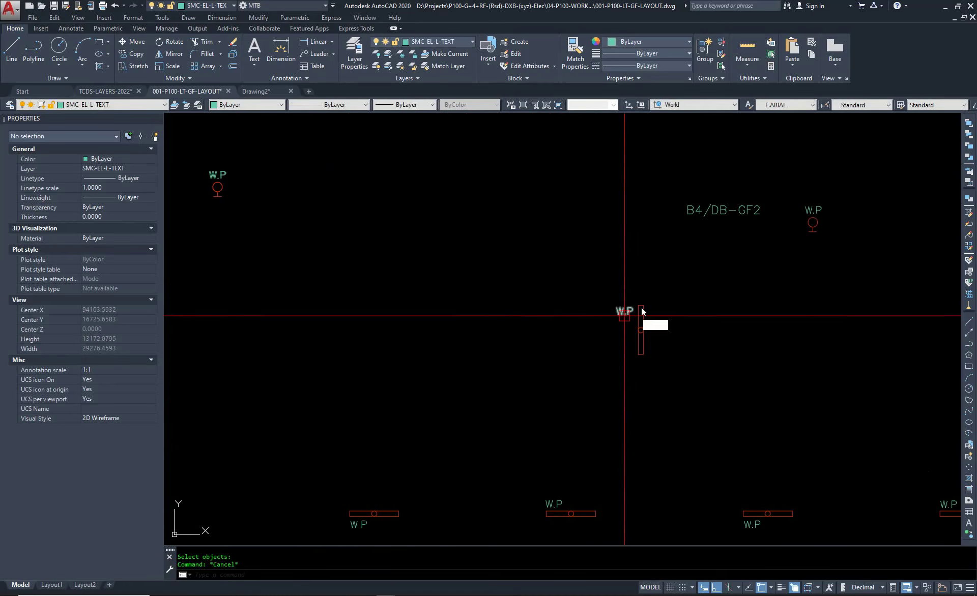
scroll(527, 363, down, 3)
key(Escape)
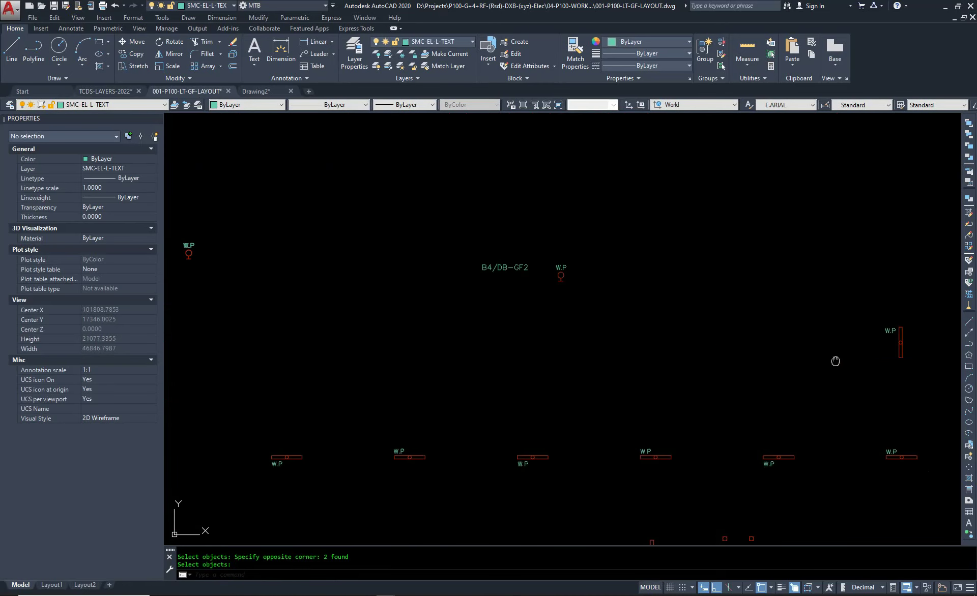
Pan to B3/DB-GF2 and begin window-selecting the duplicate W.P fixture and label for erasing.
middle_drag(835, 361, 465, 324)
key(Return)
click(680, 312)
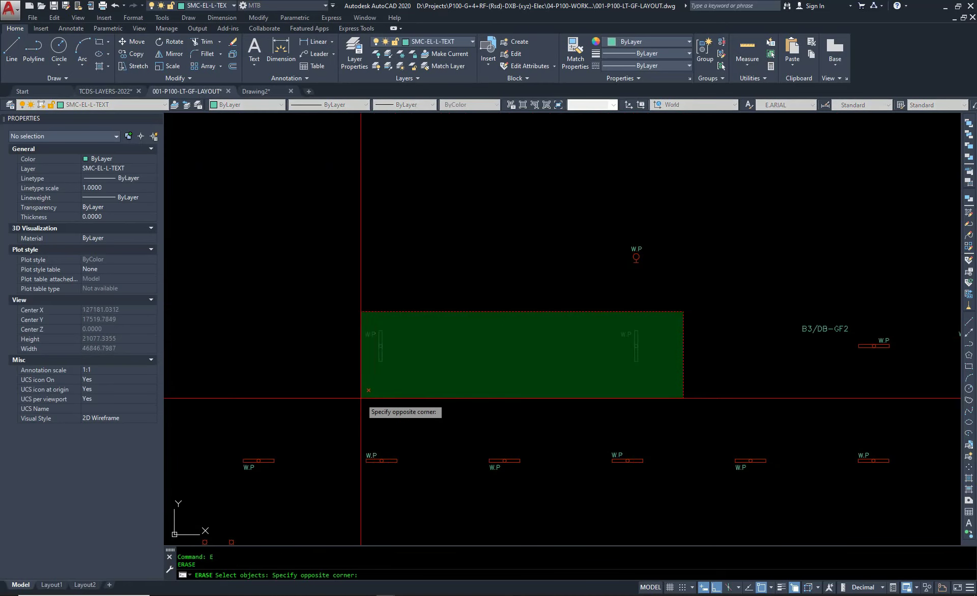
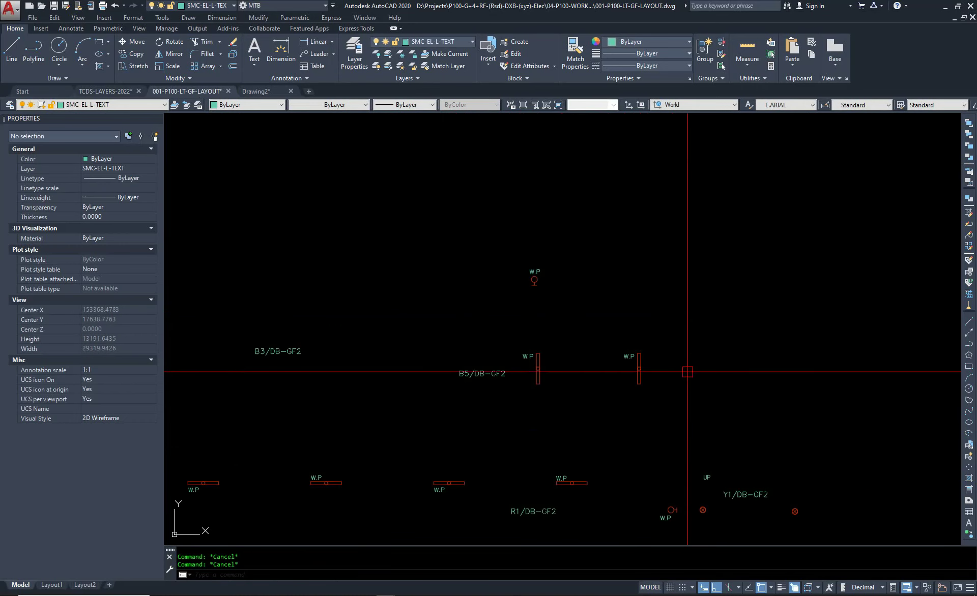
Start ERASE and window-select the W.P symbols and nearby leftover objects.
text(E)
key(Return)
click(698, 333)
click(530, 410)
scroll(530, 410, up, 2)
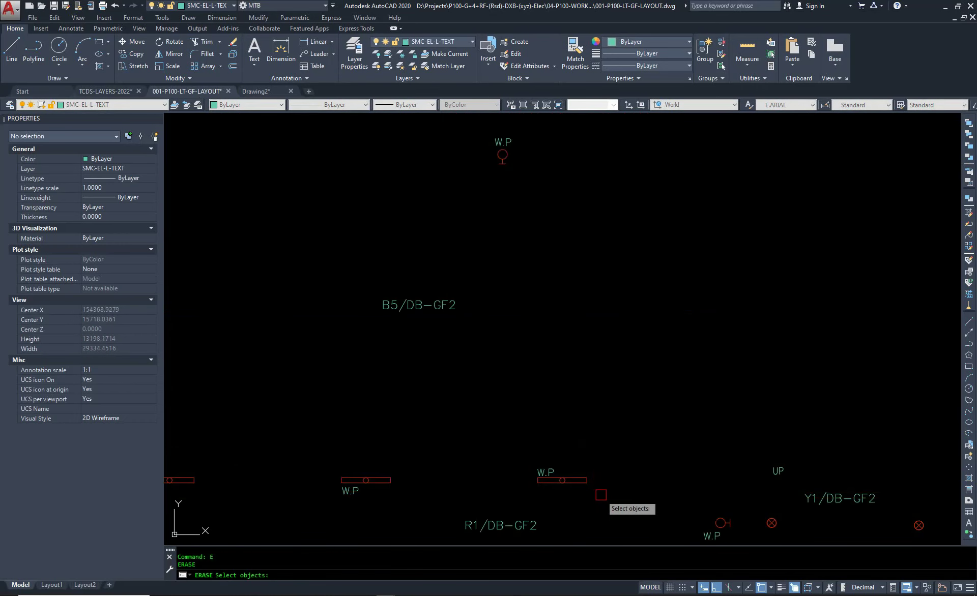
click(637, 497)
scroll(480, 396, down, 2)
click(288, 403)
scroll(549, 408, down, 3)
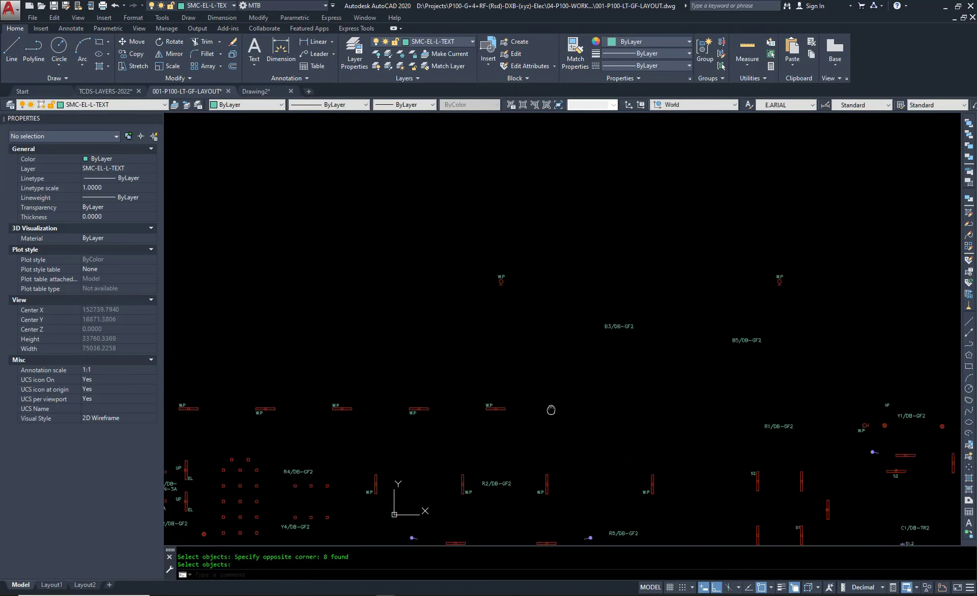
click(677, 412)
click(268, 406)
Pan along the layout, adding more windows of leftover objects around the fixtures.
middle_drag(268, 406, 617, 375)
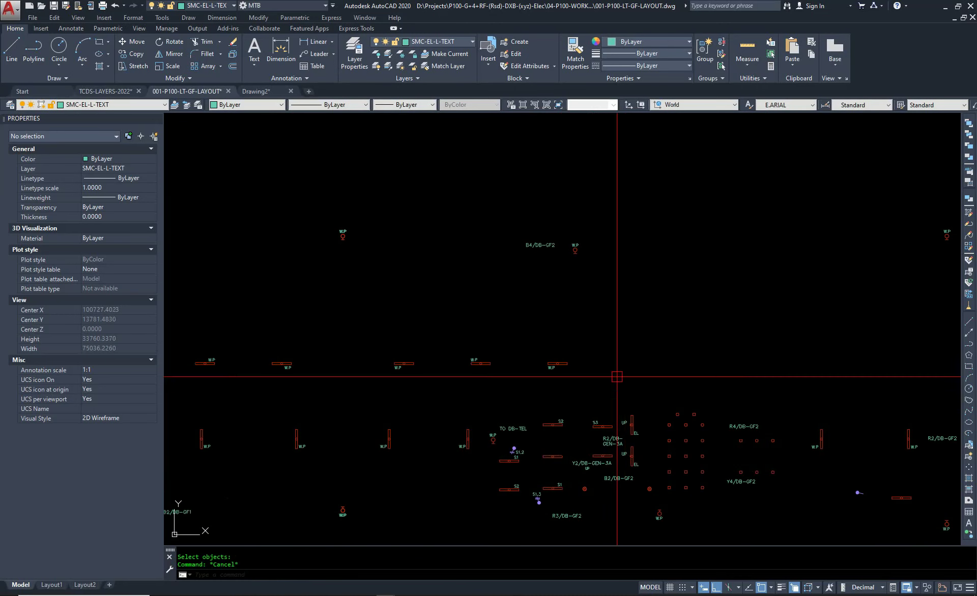
click(624, 375)
click(277, 348)
middle_drag(276, 348, 594, 371)
click(593, 371)
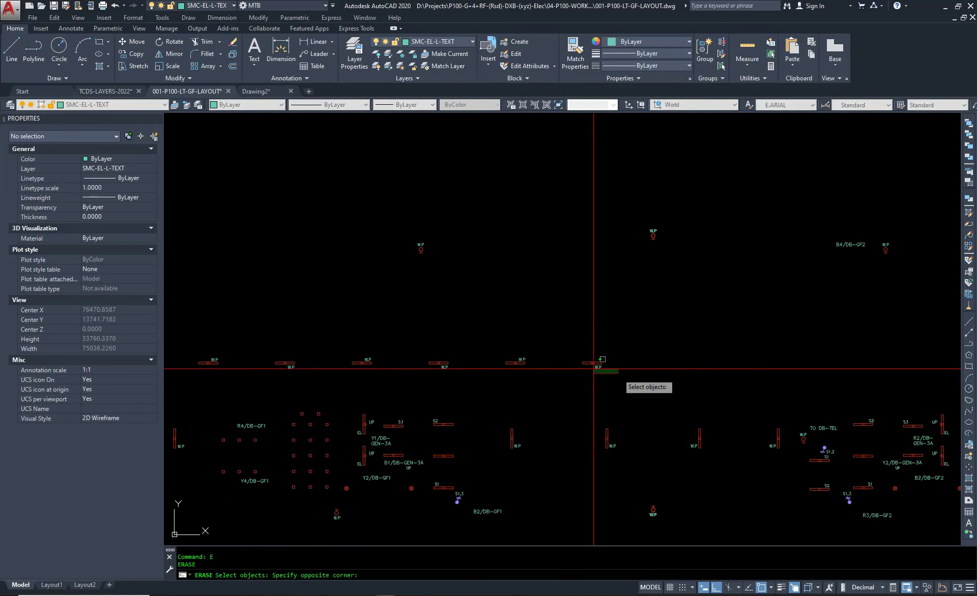
click(255, 338)
middle_drag(256, 338, 572, 319)
click(540, 326)
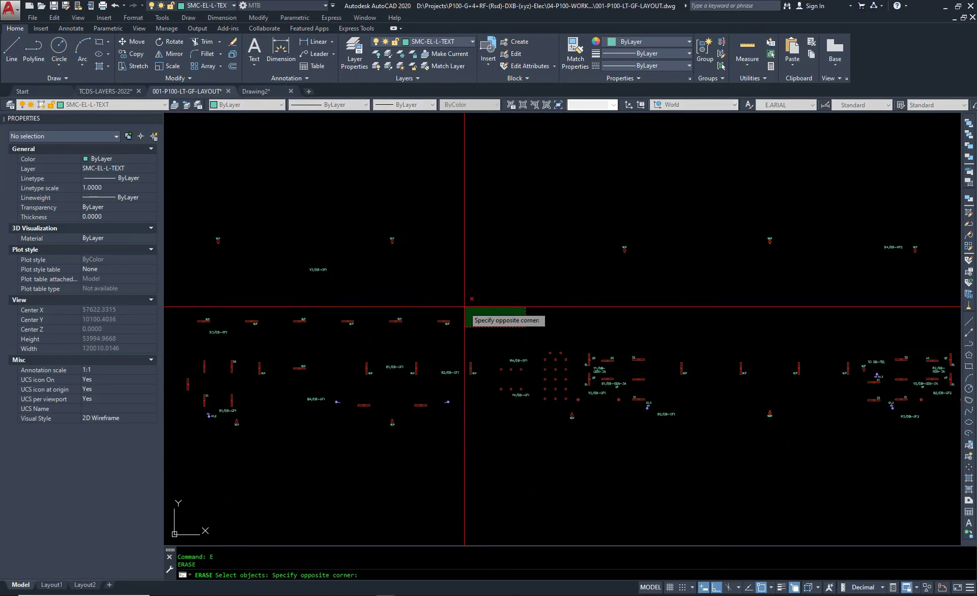
click(278, 313)
scroll(391, 334, up, 5)
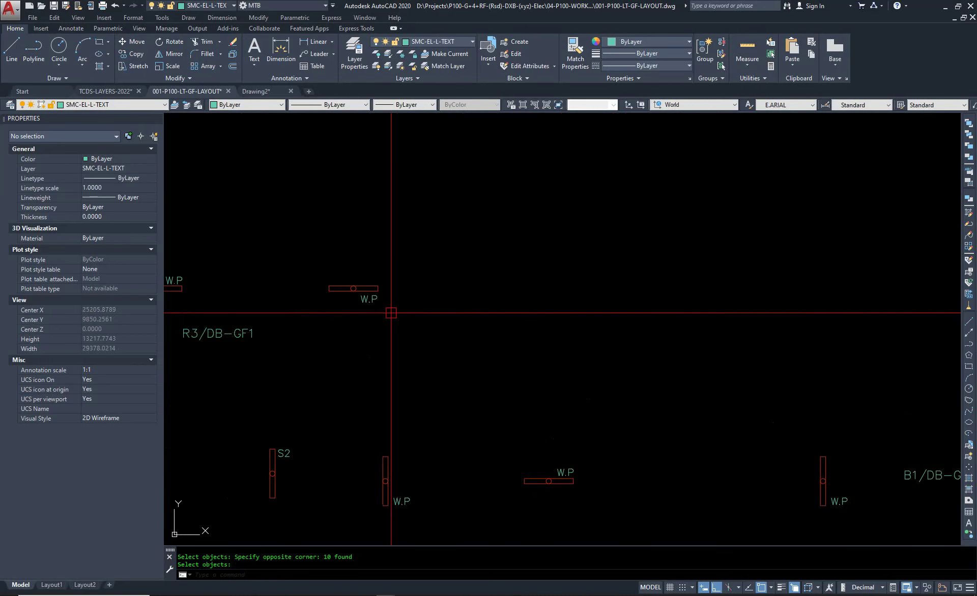
scroll(391, 313, down, 3)
Window-select leftover objects near C1/DB-TR1, then move toward the B1/R2/R4 board area.
click(621, 309)
click(392, 247)
scroll(480, 263, down, 2)
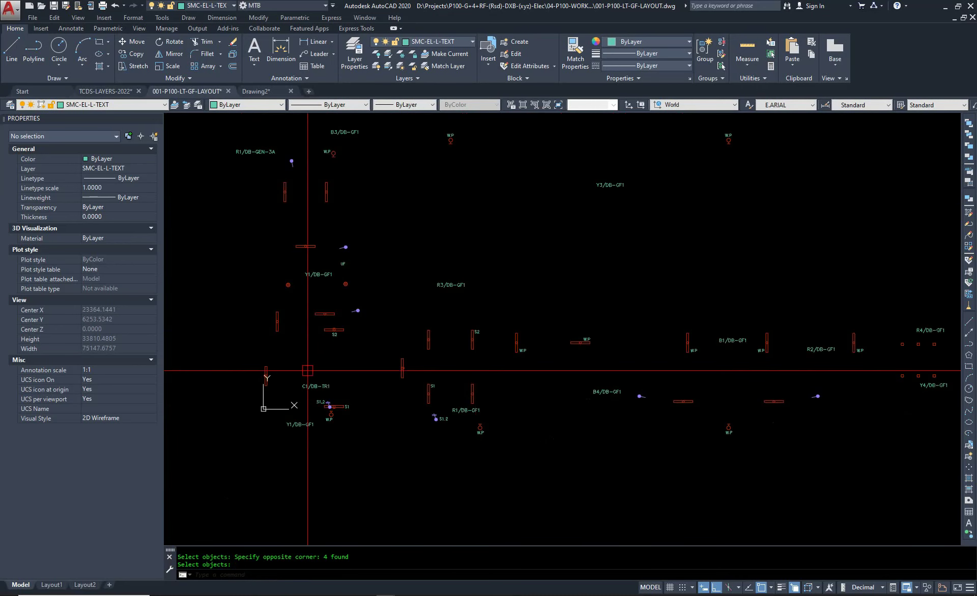
scroll(354, 371, up, 4)
scroll(505, 357, down, 2)
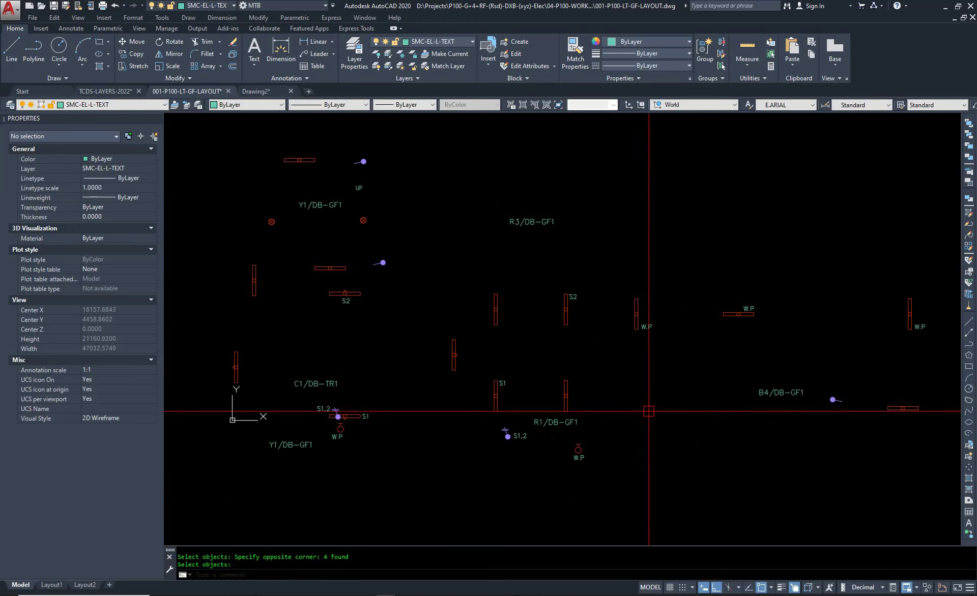
mouse_move(650, 410)
middle_down()
mouse_move(405, 393)
mouse_move(429, 428)
middle_up()
middle_drag(604, 422, 448, 368)
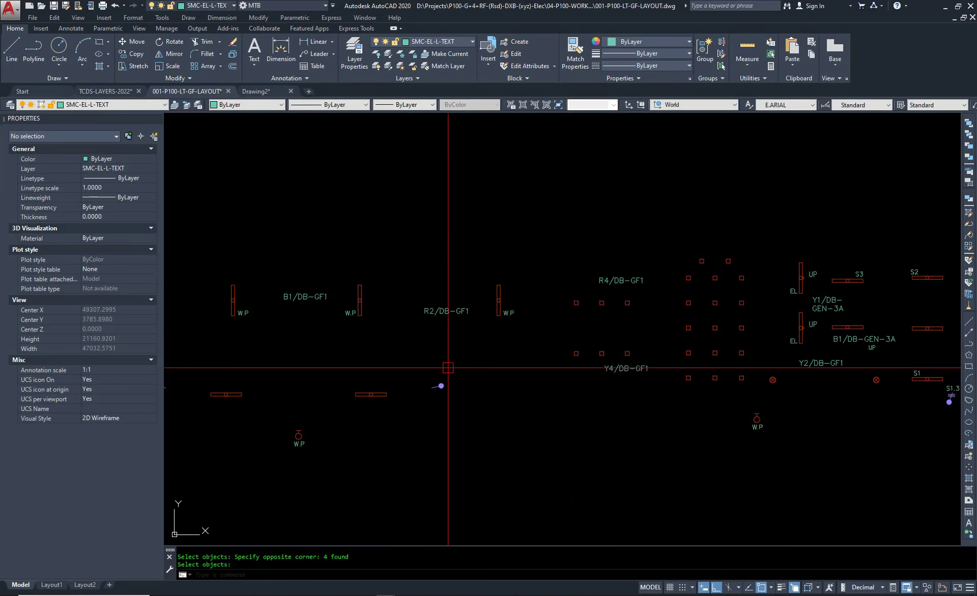
scroll(332, 326, up, 4)
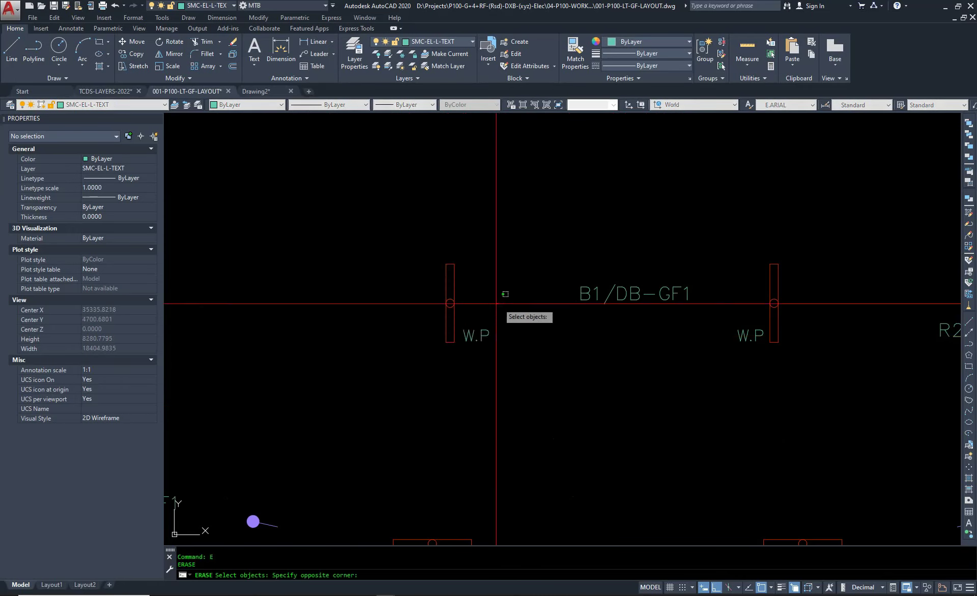
text(E)
Restart erasing and window-select objects near B1/DB-GF1 and R2/DB-GF1.
key(Return)
click(481, 316)
scroll(412, 349, down, 2)
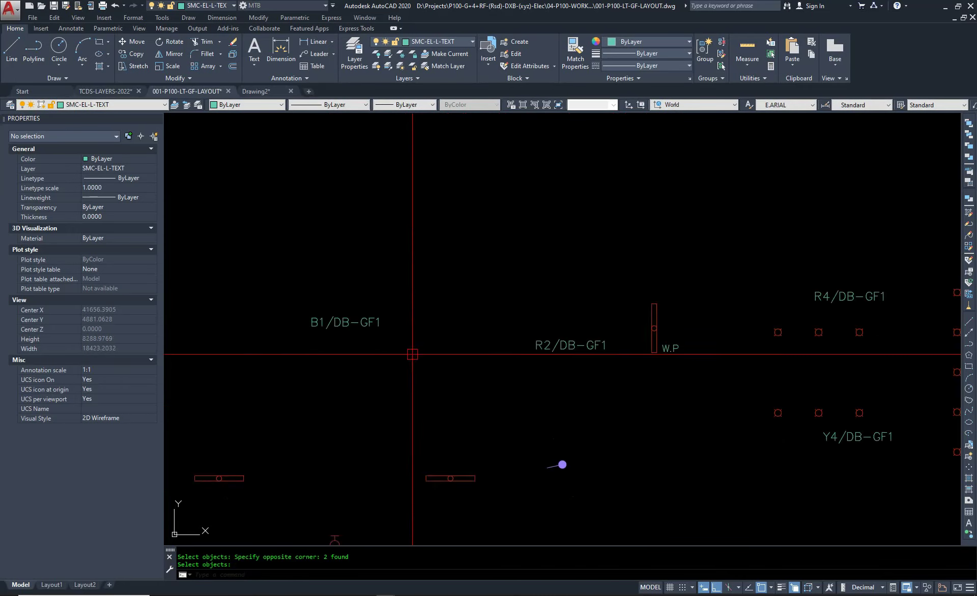
scroll(544, 323, up, 2)
click(492, 396)
click(420, 323)
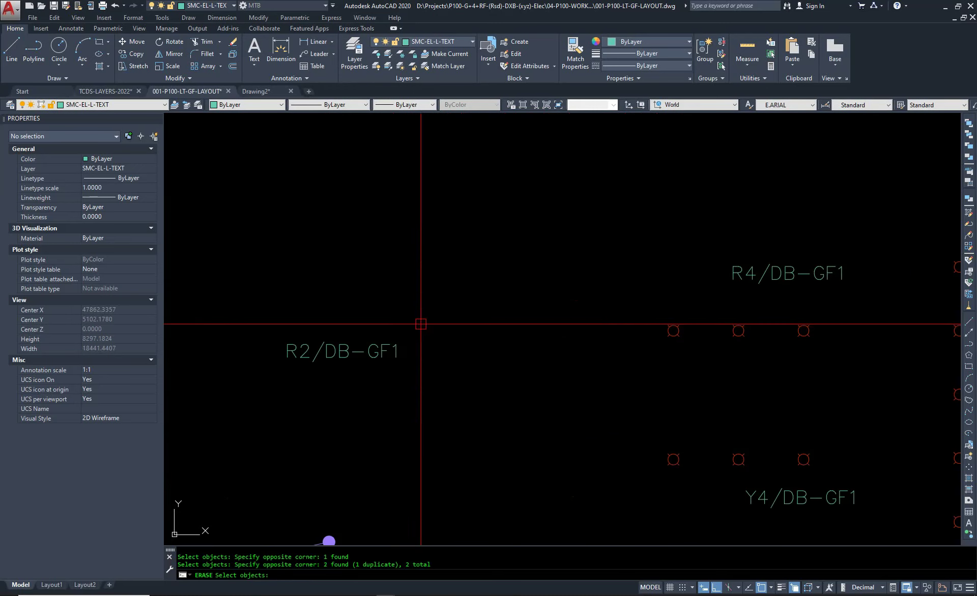
scroll(617, 382, down, 5)
scroll(501, 339, up, 7)
Window-select leftover objects around the W.P fittings and near TO DB-TEL.
middle_drag(498, 340, 280, 336)
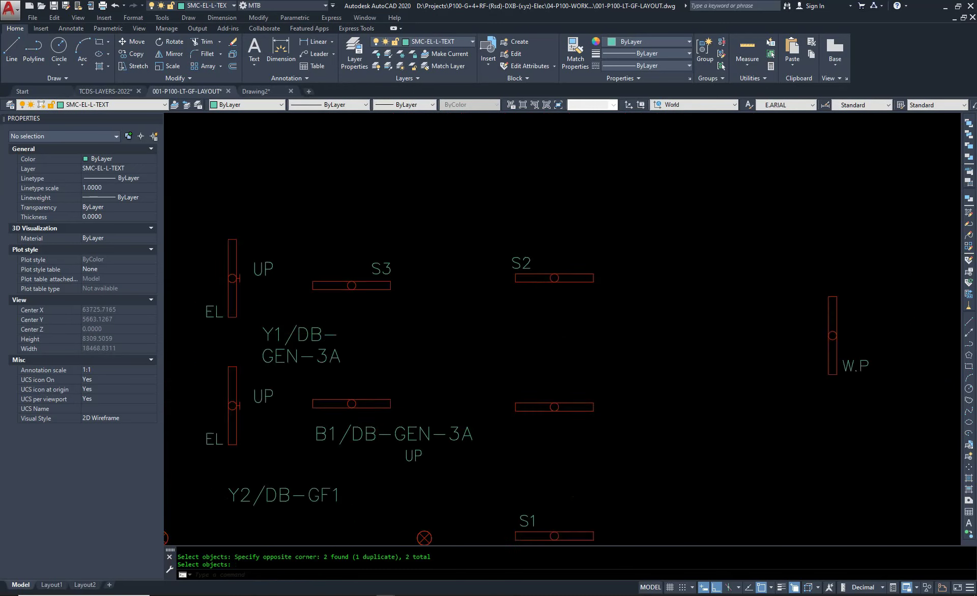
scroll(261, 328, down, 2)
middle_drag(848, 349, 594, 350)
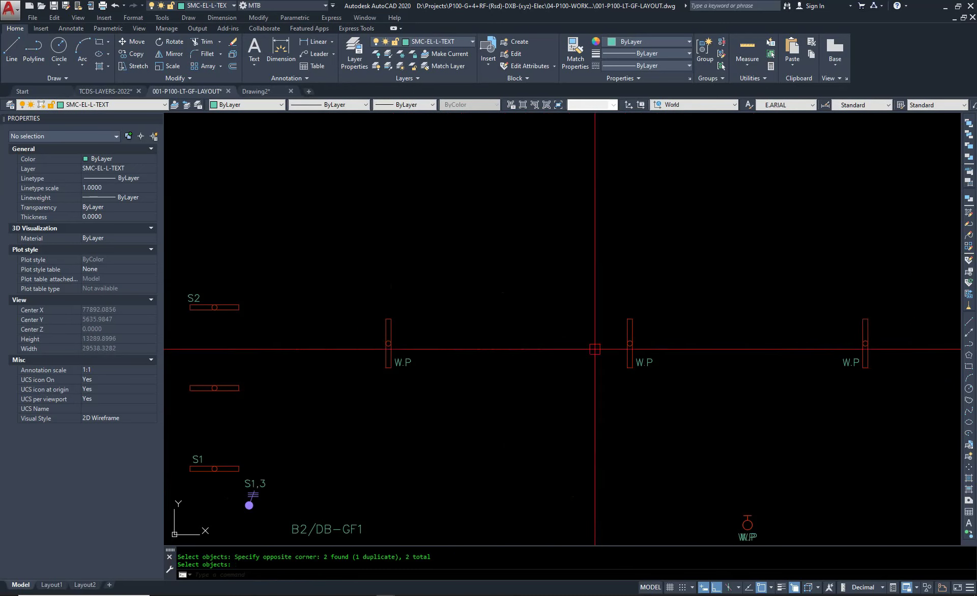
click(887, 317)
click(305, 407)
scroll(446, 364, down, 3)
scroll(707, 451, up, 3)
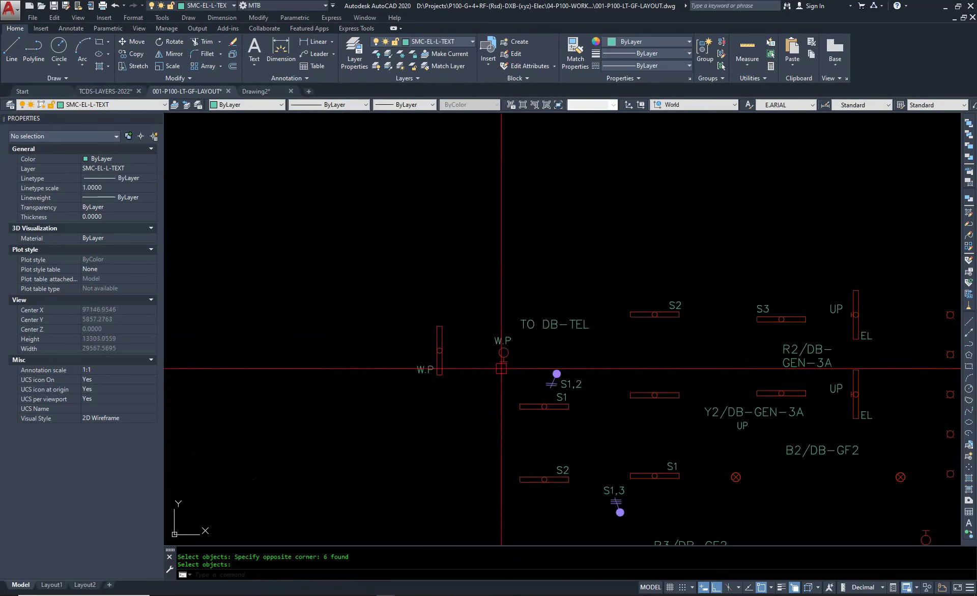
scroll(502, 359, up, 5)
click(447, 294)
click(356, 375)
scroll(559, 330, down, 8)
scroll(617, 391, up, 4)
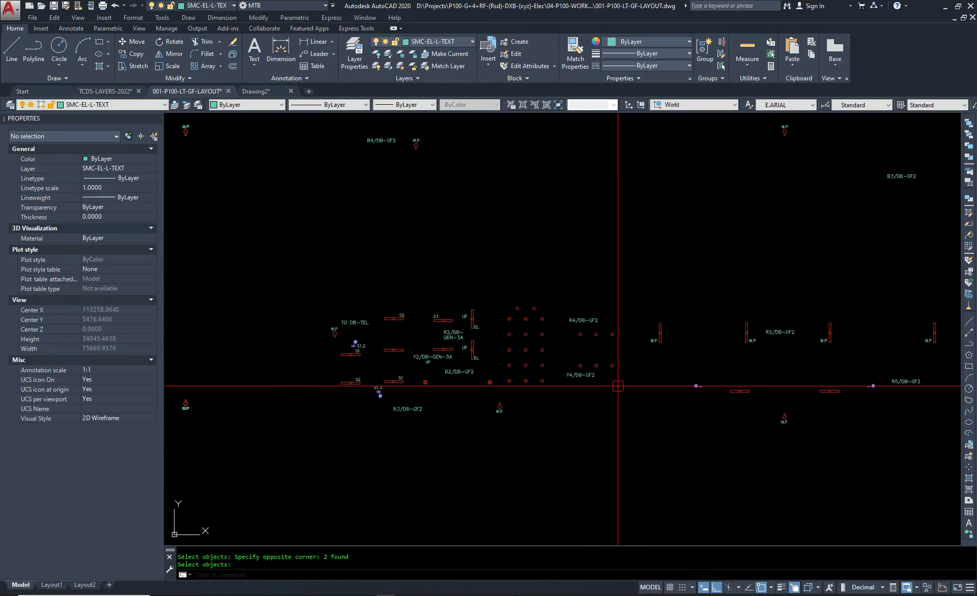
Add the objects by R2/DB-GF2 and complete the erase.
mouse_move(632, 332)
middle_down()
mouse_move(606, 397)
mouse_move(688, 399)
middle_up()
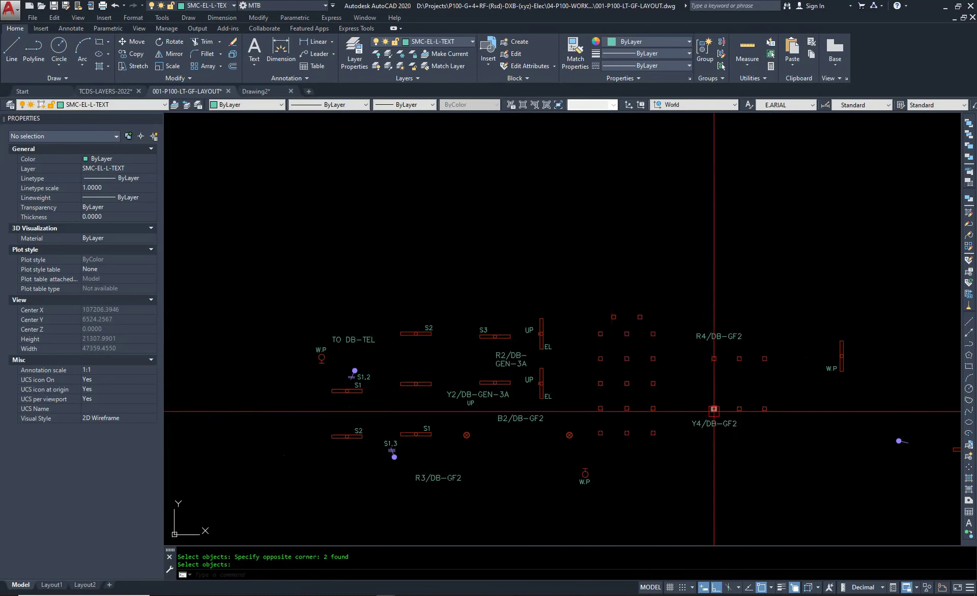
scroll(719, 414, down, 2)
middle_drag(798, 408, 504, 388)
click(645, 304)
click(584, 360)
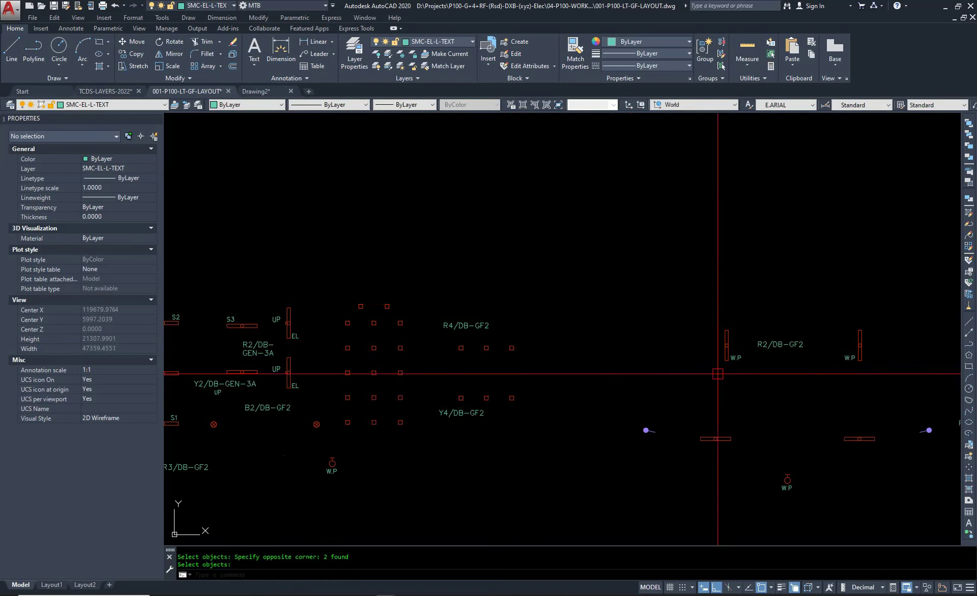
scroll(719, 366, up, 4)
scroll(720, 327, down, 2)
scroll(704, 323, up, 3)
text(E)
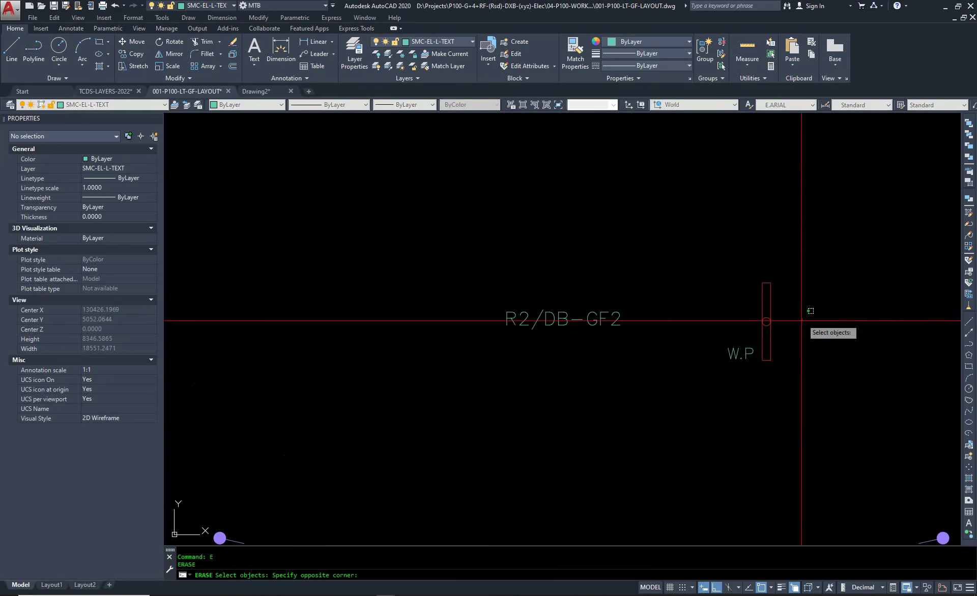
key(Return)
Start ERASE again and zoom out to survey the whole lighting layout.
scroll(372, 367, down, 5)
scroll(718, 354, up, 2)
text(e)
key(Return)
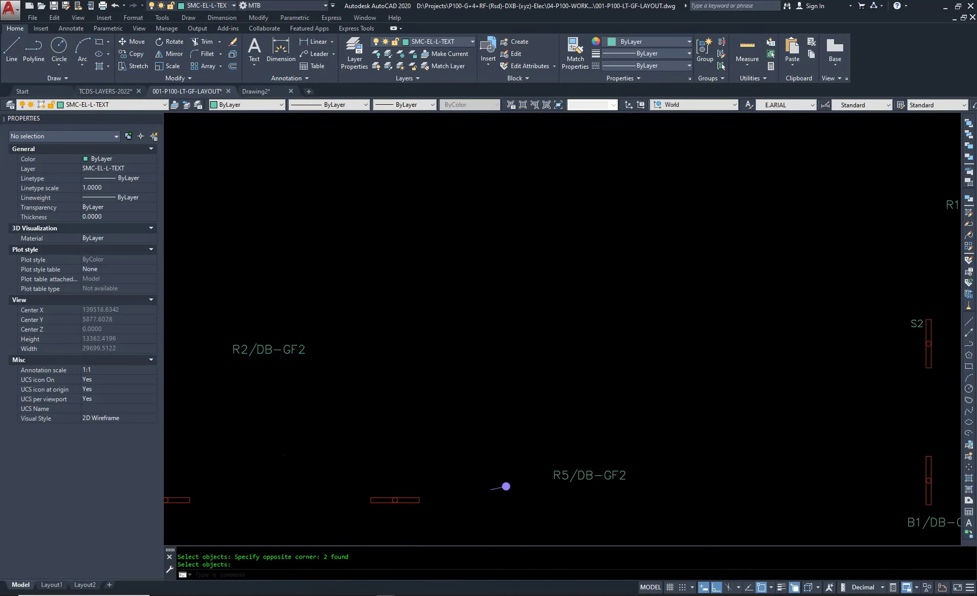
scroll(665, 394, down, 5)
scroll(589, 398, up, 5)
scroll(614, 311, down, 2)
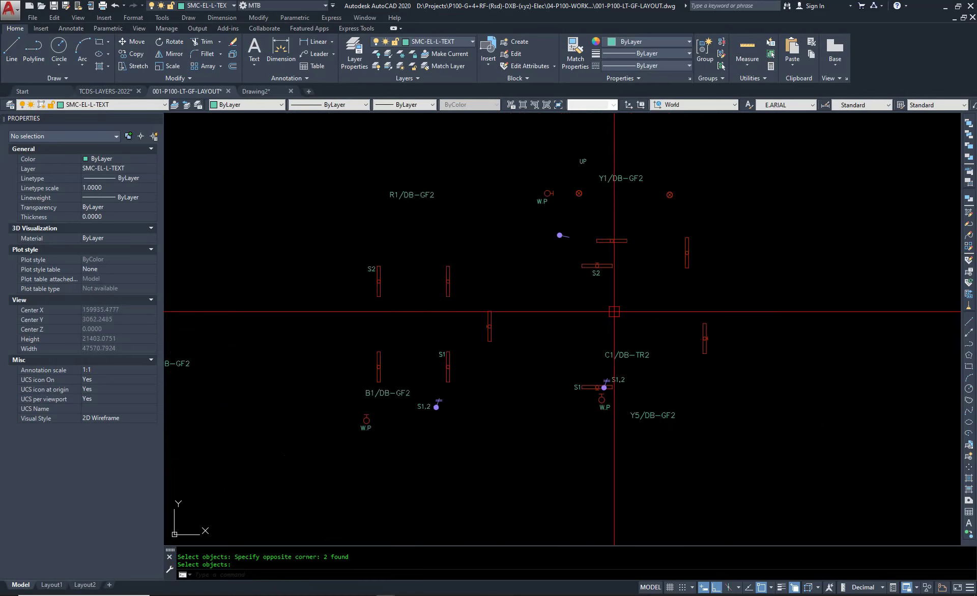
scroll(614, 312, down, 2)
scroll(752, 305, down, 2)
middle_drag(757, 338, 781, 344)
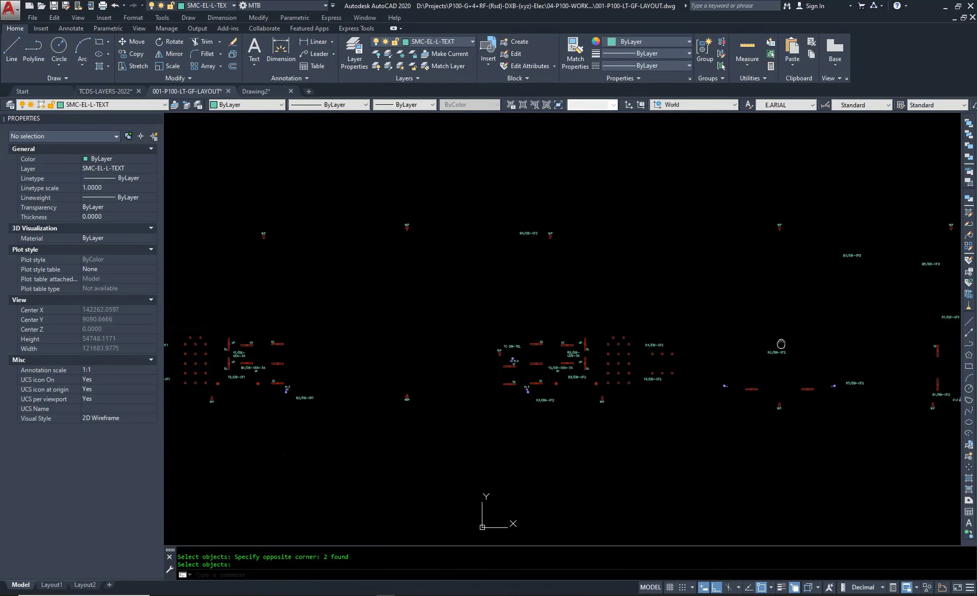
scroll(509, 353, up, 6)
Select the FCM block beside S2 with Select Similar, finding 31 blocks.
key(Return)
click(592, 321)
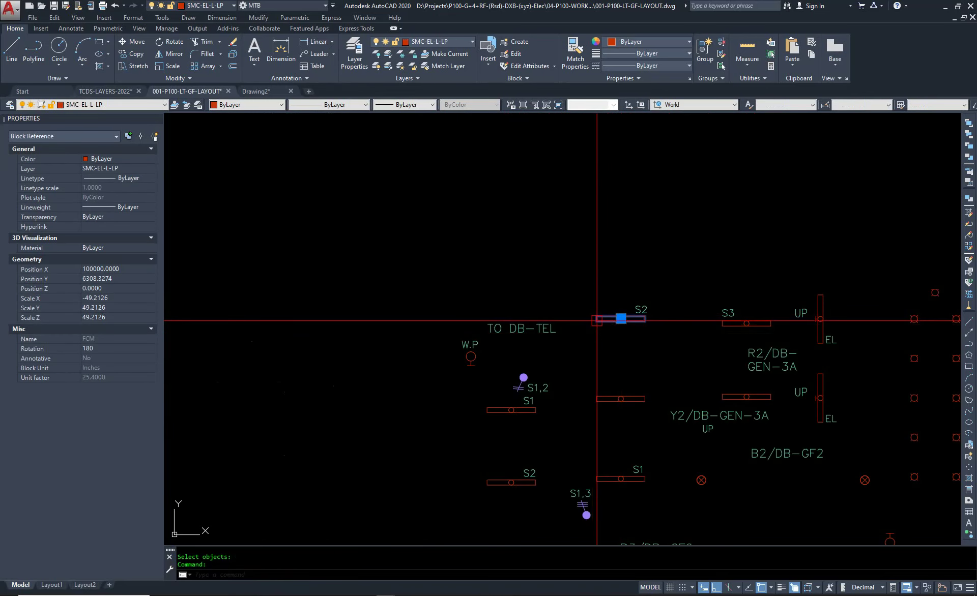
right_click(605, 320)
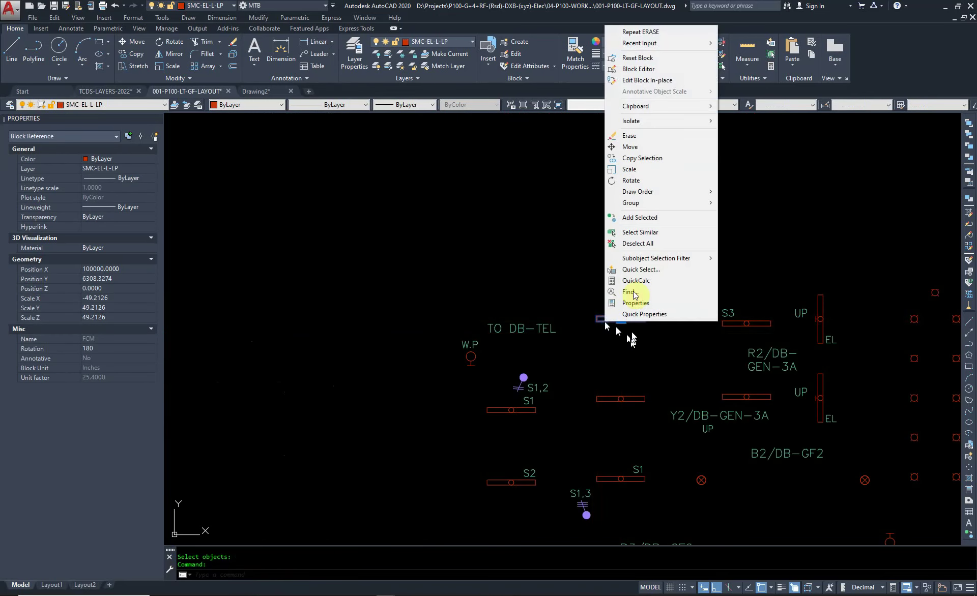
click(640, 233)
scroll(473, 219, down, 4)
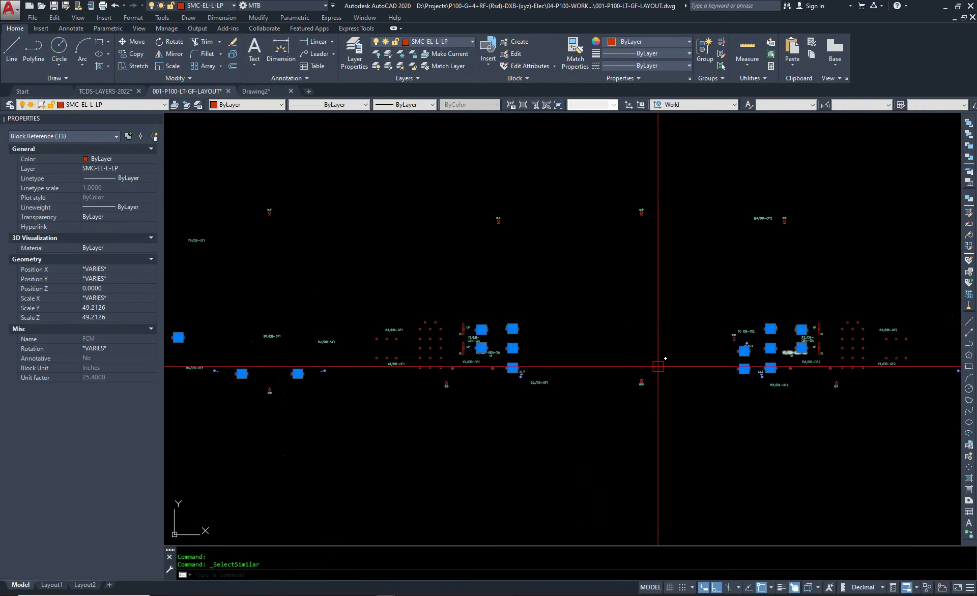
scroll(655, 363, up, 2)
scroll(497, 397, up, 2)
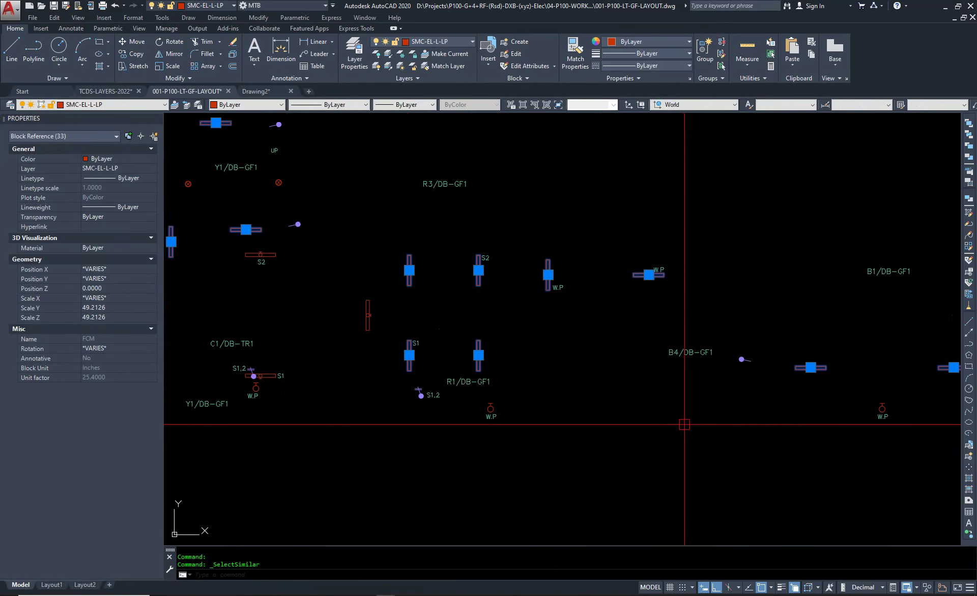
middle_drag(274, 453, 502, 458)
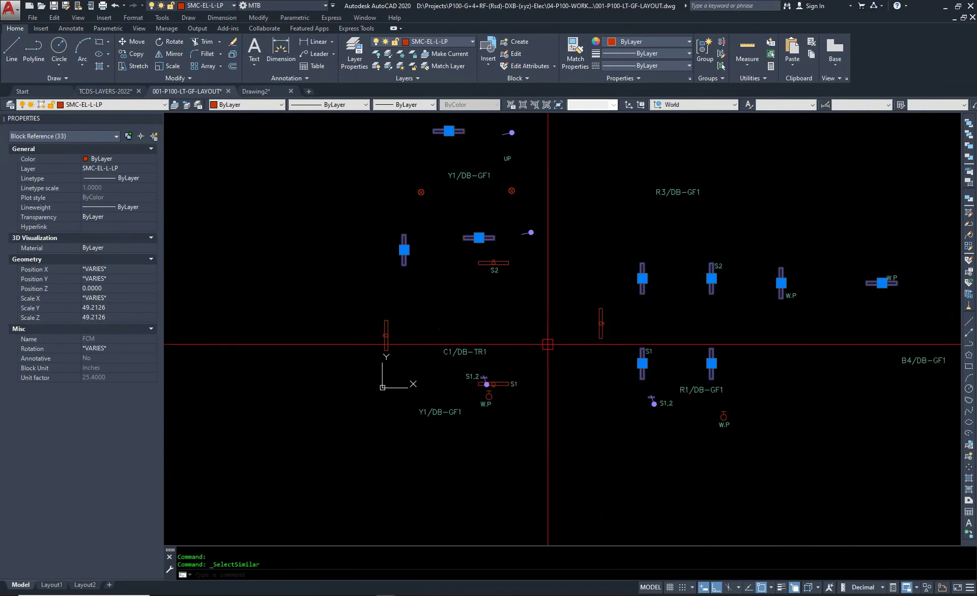
middle_drag(542, 381, 545, 449)
scroll(588, 426, up, 3)
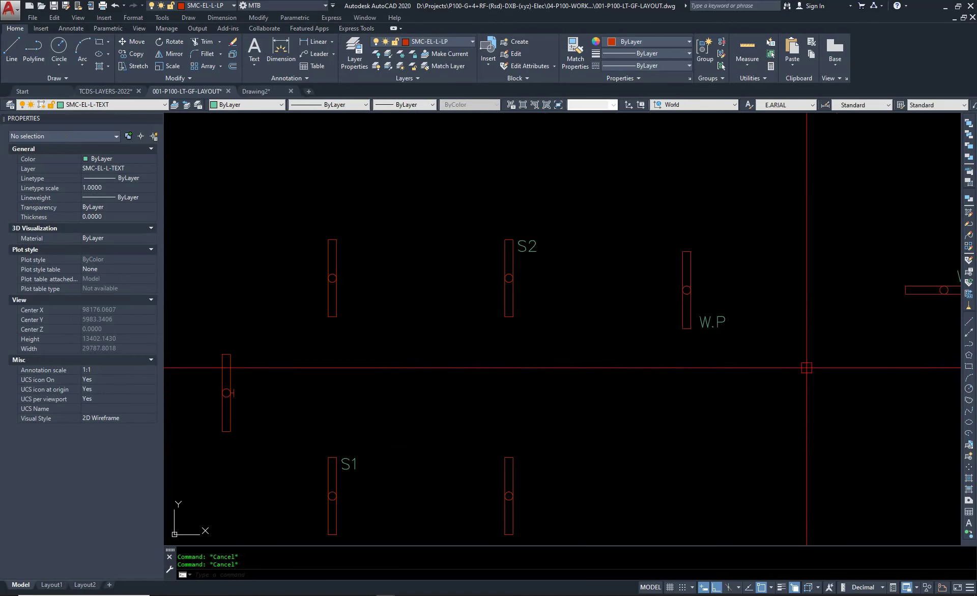
Reselect all blocks matching the S2 fixture, then switch to Drawing2.
key(Escape)
click(818, 295)
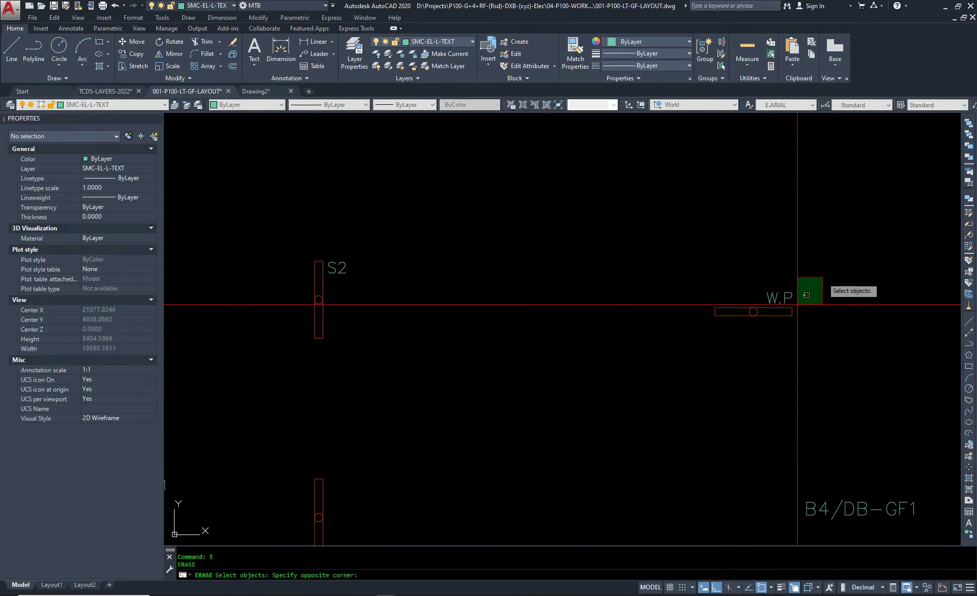
click(789, 324)
scroll(580, 344, down, 4)
click(490, 329)
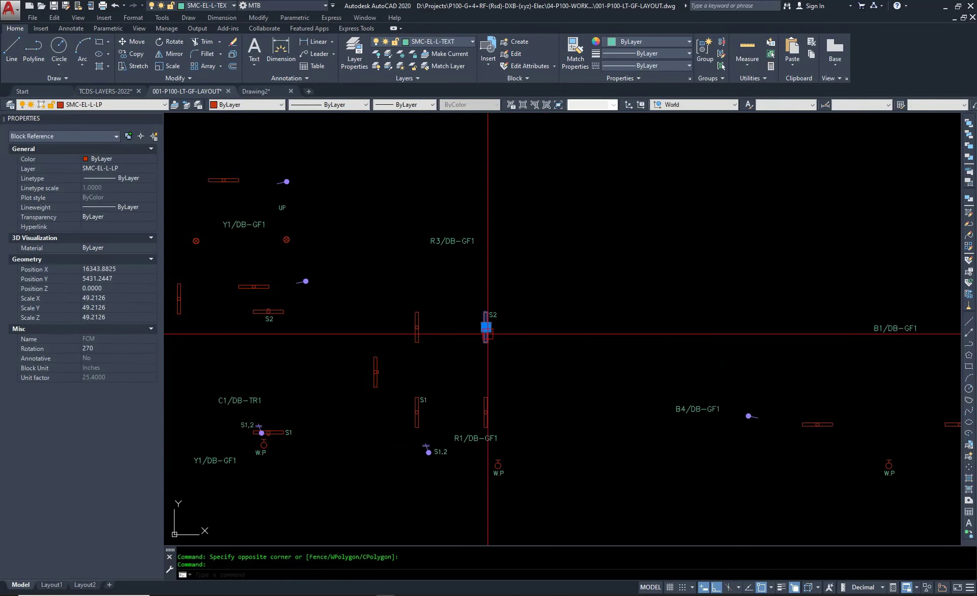
right_click(487, 331)
click(548, 246)
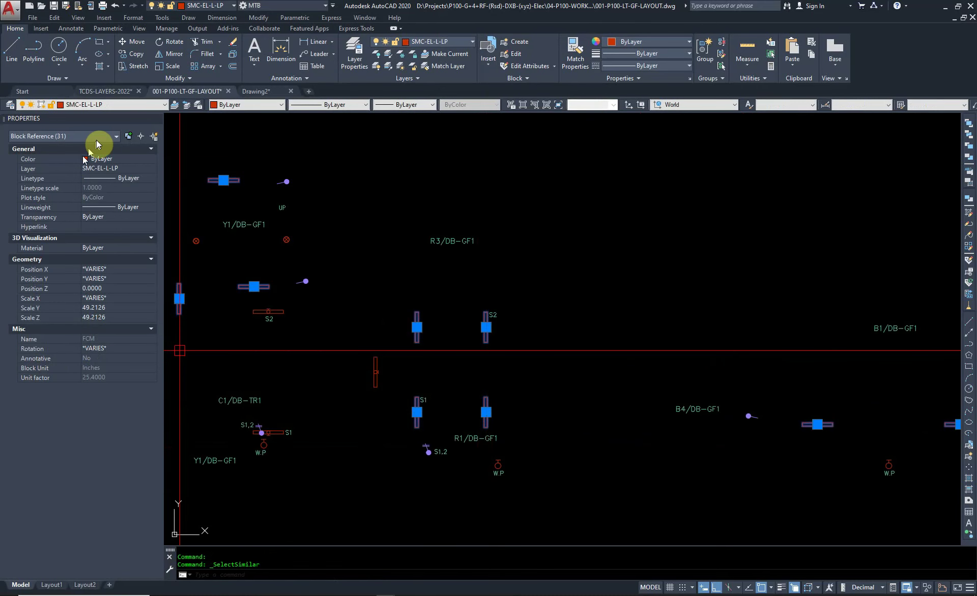
click(262, 92)
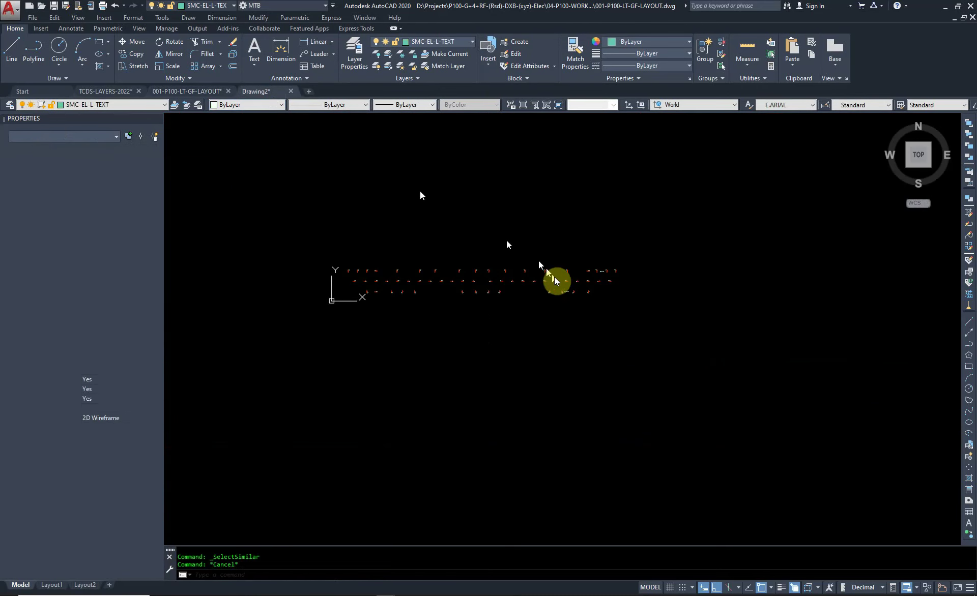
Select Similar on a W.P fixture block in Drawing2, counting 55 FCM blocks, then clear.
scroll(477, 281, up, 5)
click(552, 246)
right_click(553, 259)
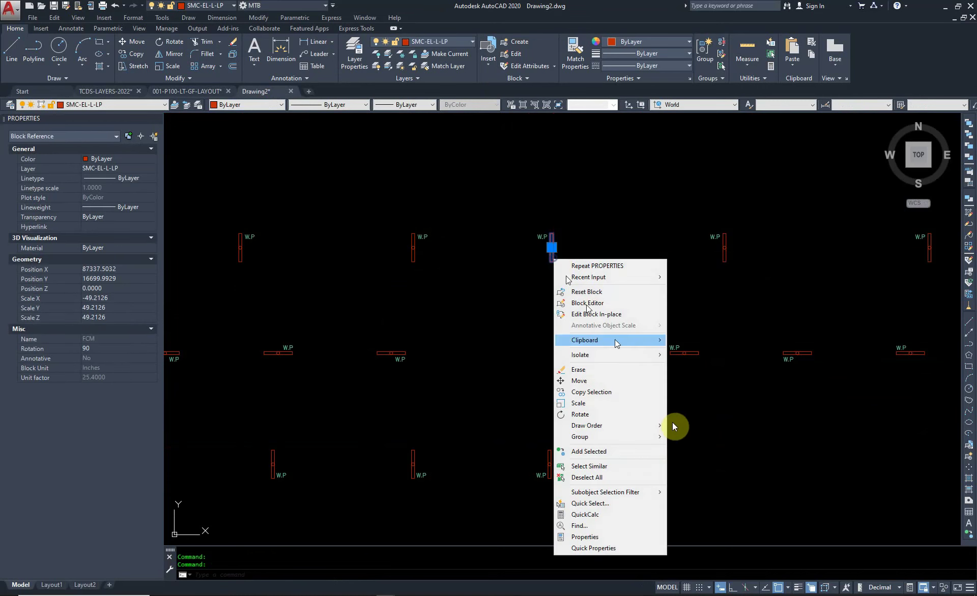
click(644, 467)
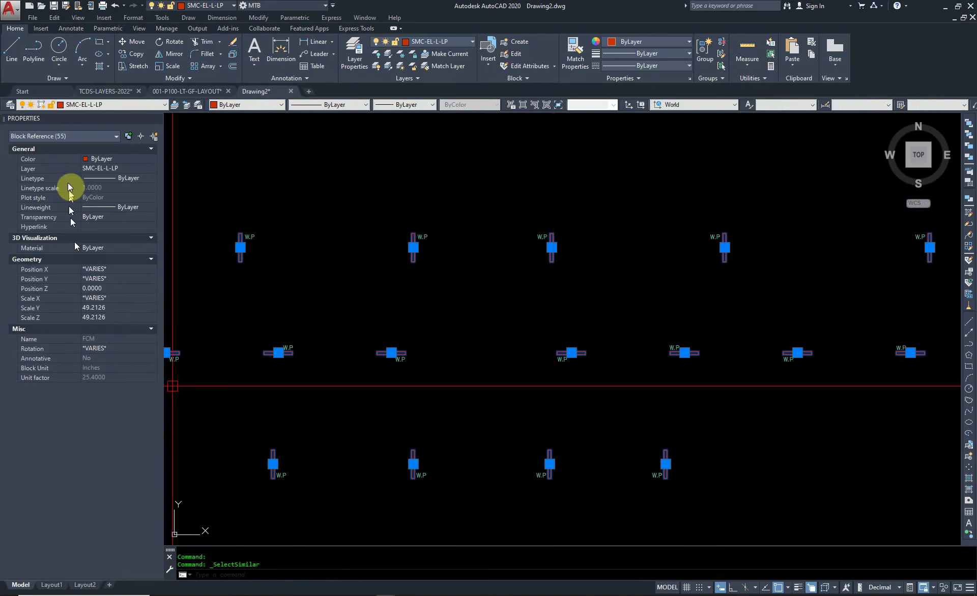
scroll(533, 286, down, 5)
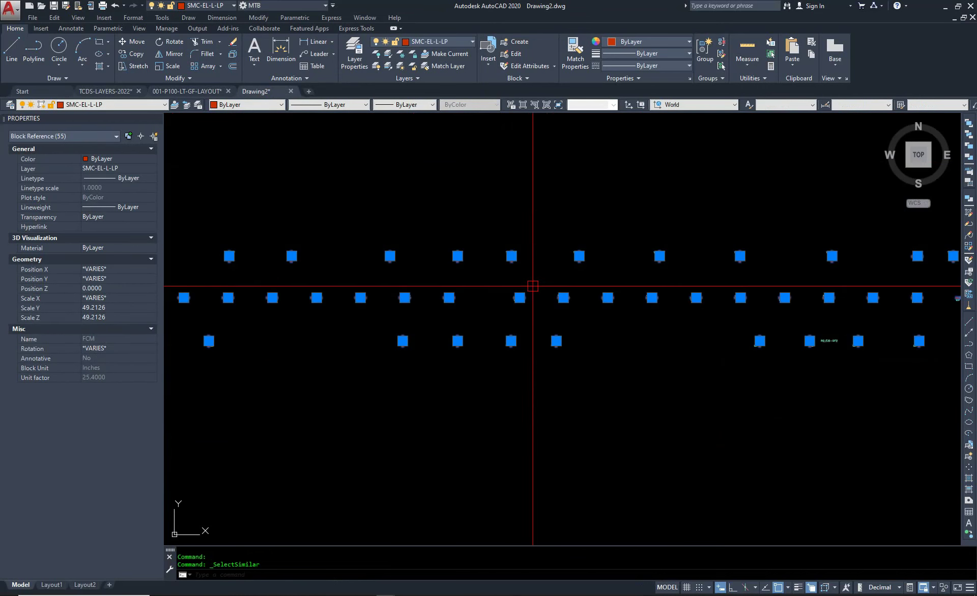
key(Escape)
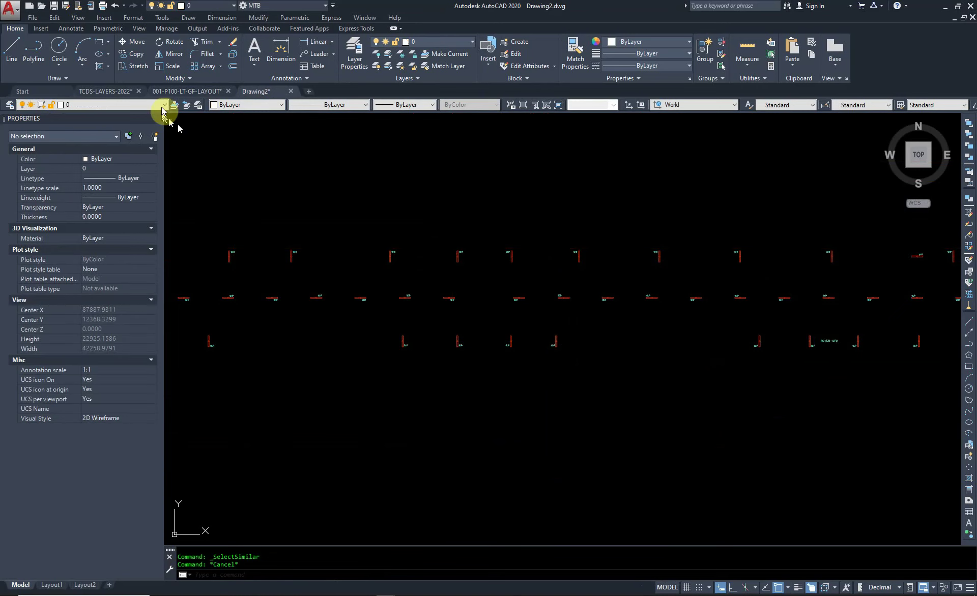
From the layout drawing, open the 001-P100-LTG-GF-XRF external reference via XR.
click(186, 91)
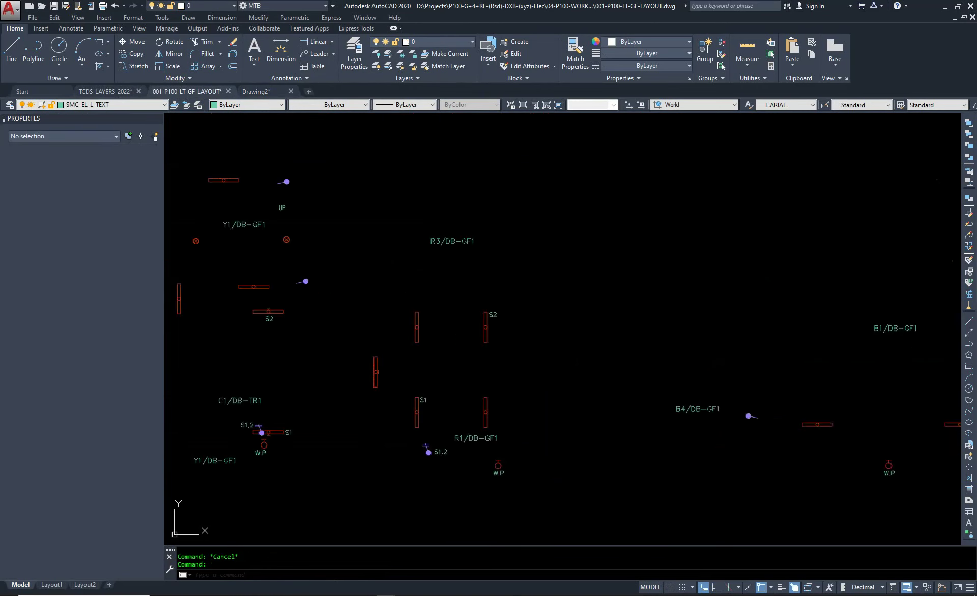
scroll(549, 295, down, 3)
scroll(302, 294, up, 3)
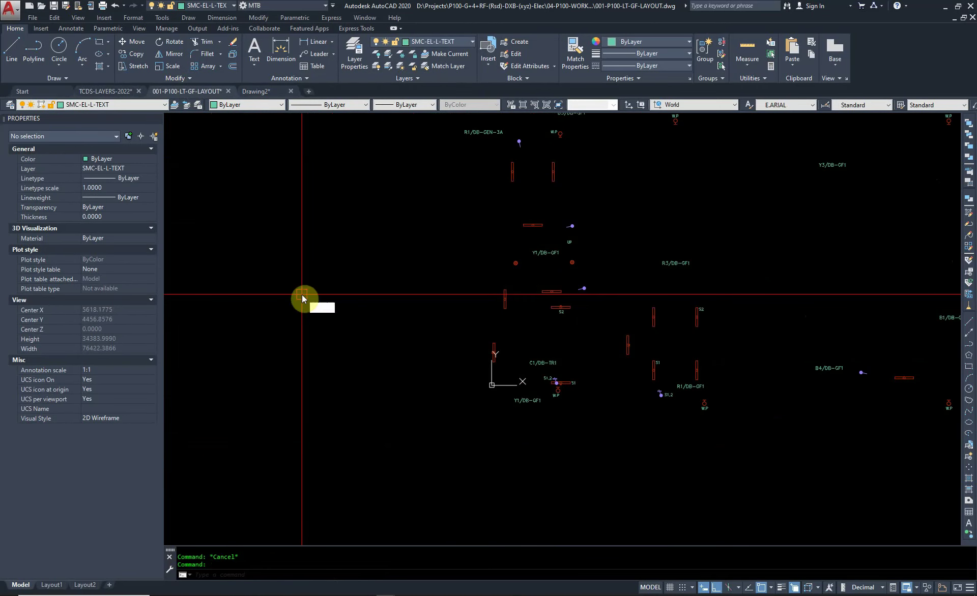
text(xr)
key(Return)
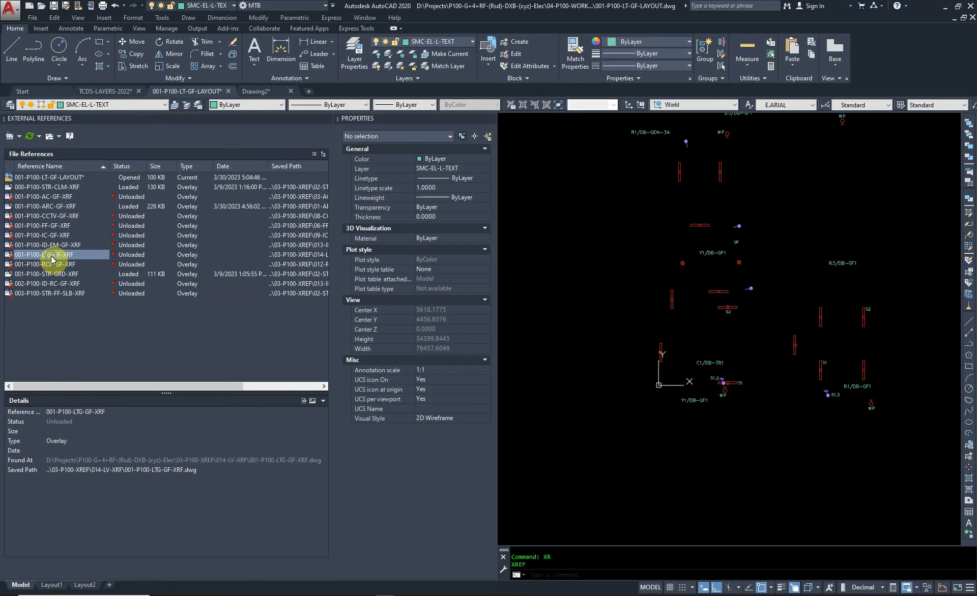
right_click(53, 260)
click(83, 265)
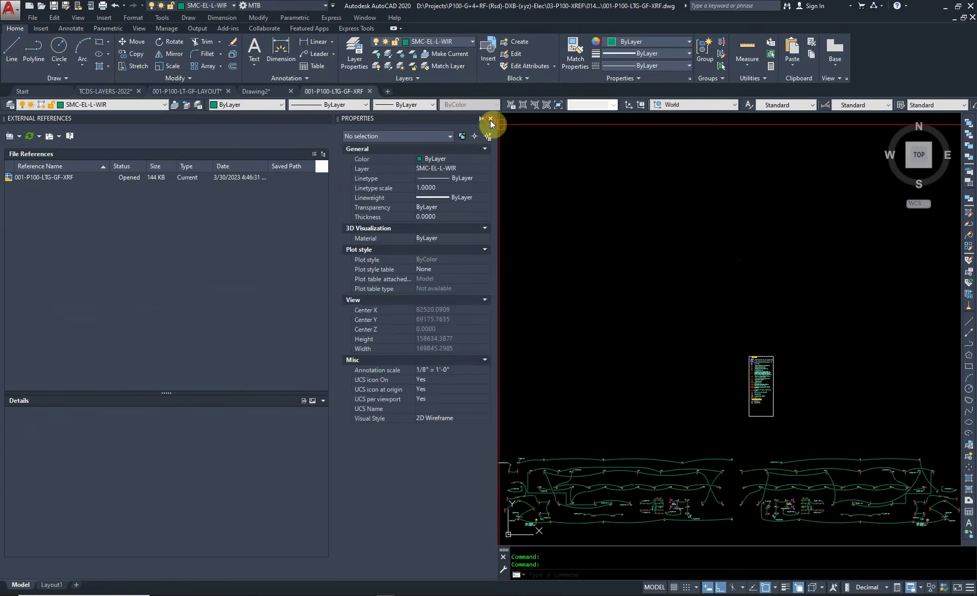
Select Similar on a W.P block to count 86 FCM blocks, then close the palettes.
click(492, 119)
middle_drag(567, 419, 641, 343)
scroll(594, 351, up, 10)
scroll(626, 305, up, 5)
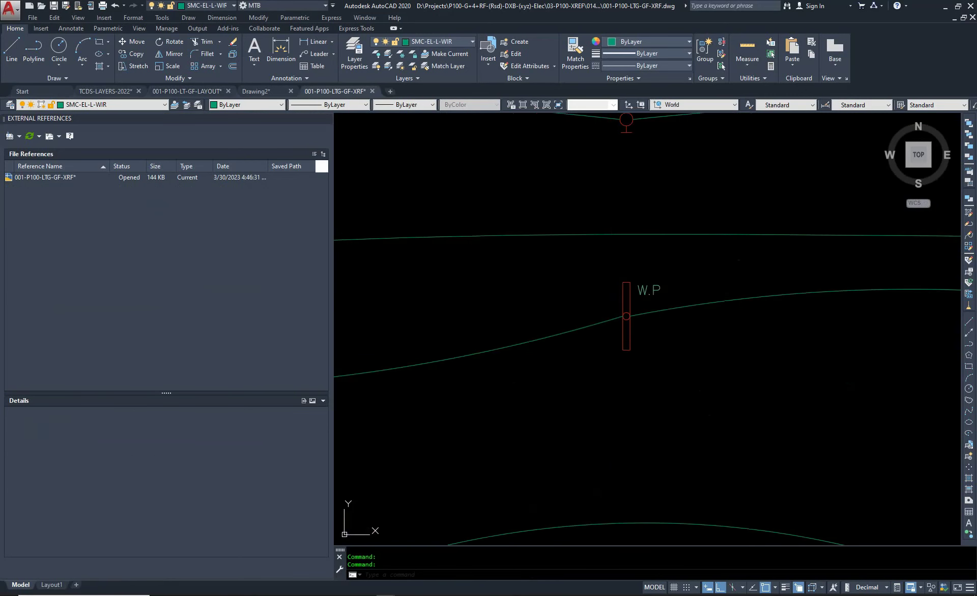
click(628, 336)
right_click(628, 336)
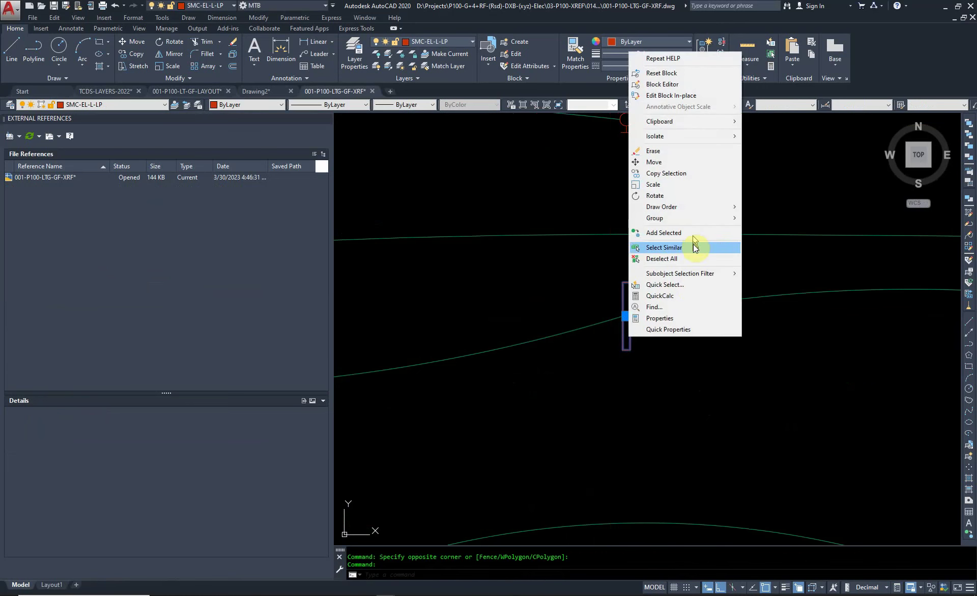
click(694, 247)
key(ctrl+1)
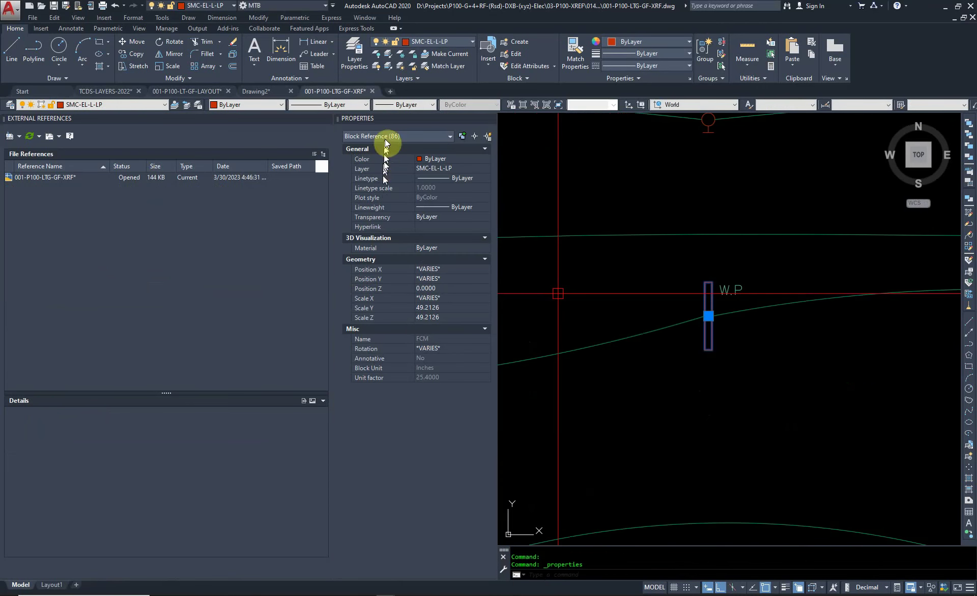
key(ctrl+1)
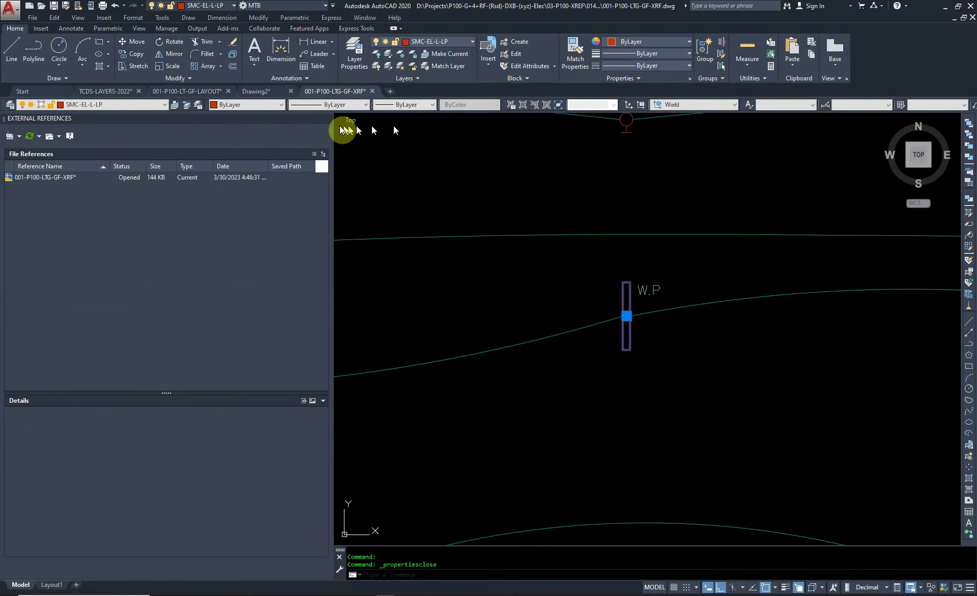
click(325, 120)
key(Escape)
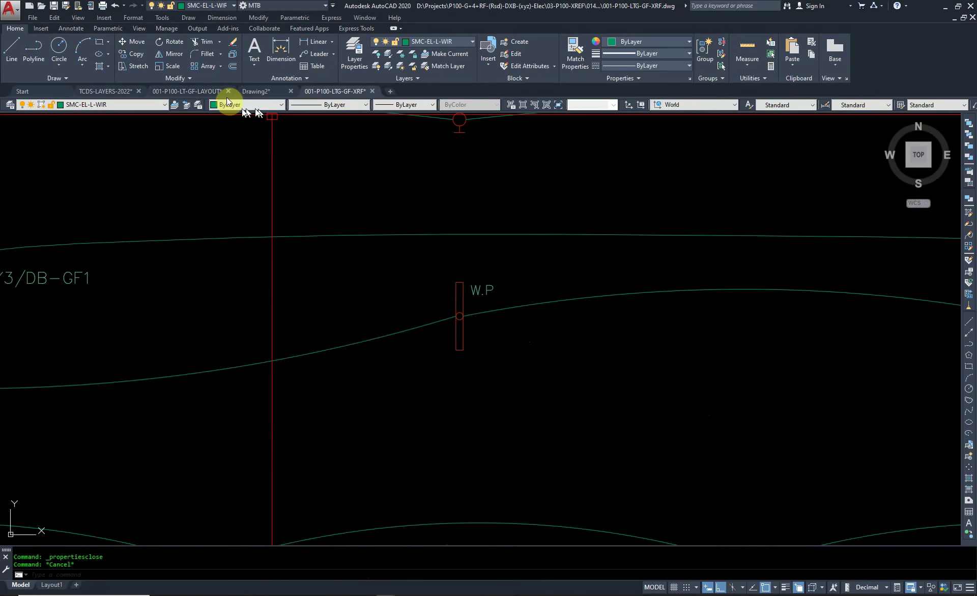
Return to the lighting layout and delete the stray white rectangle near the Generator Room.
click(187, 91)
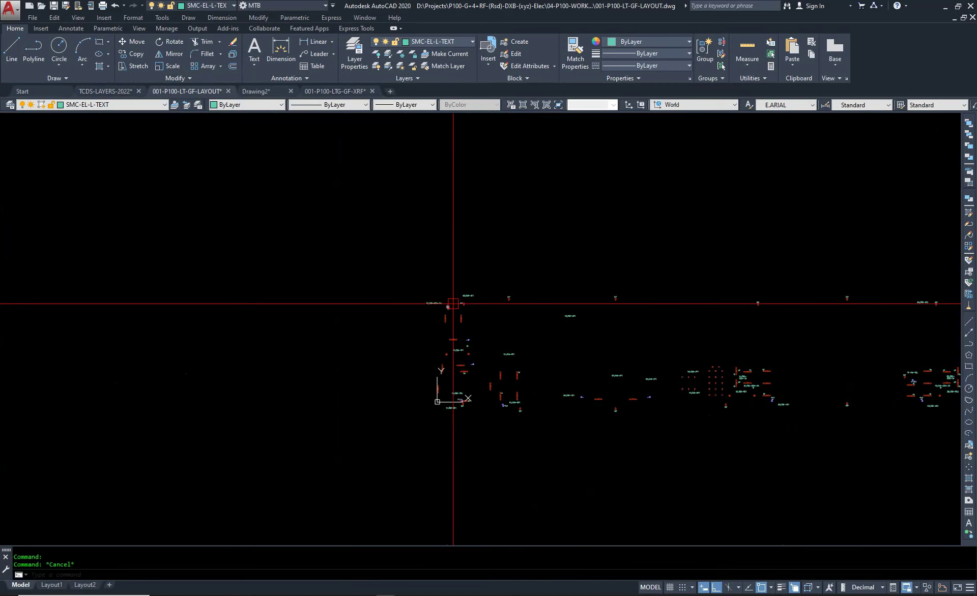
text(O)
key(Return)
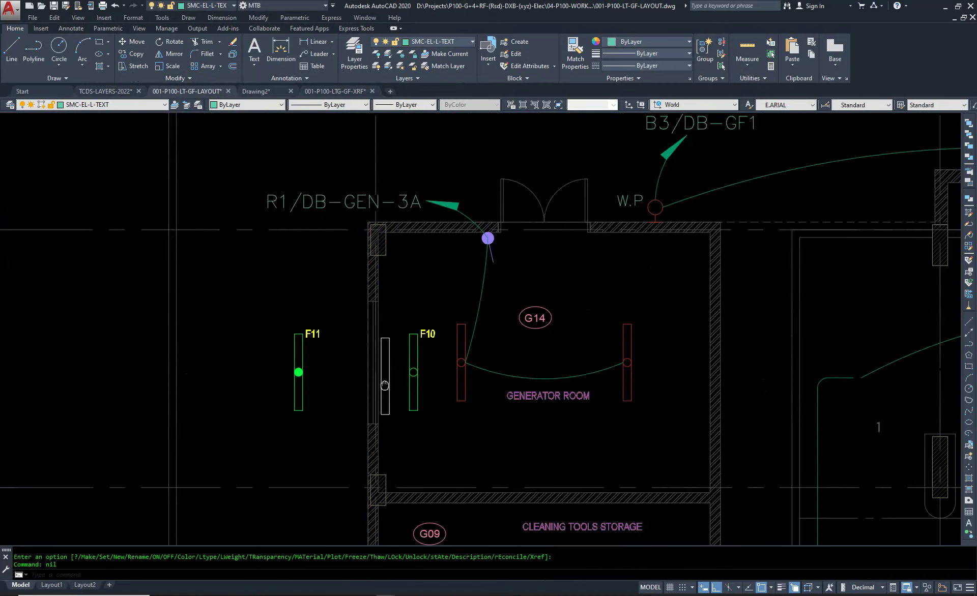
click(542, 291)
right_click(538, 289)
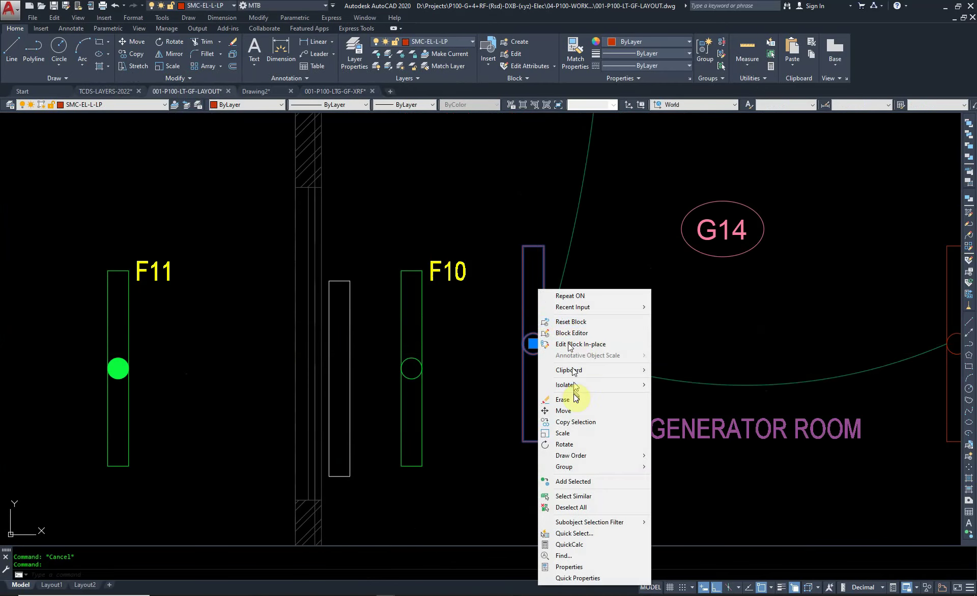
key(Escape)
text(CX)
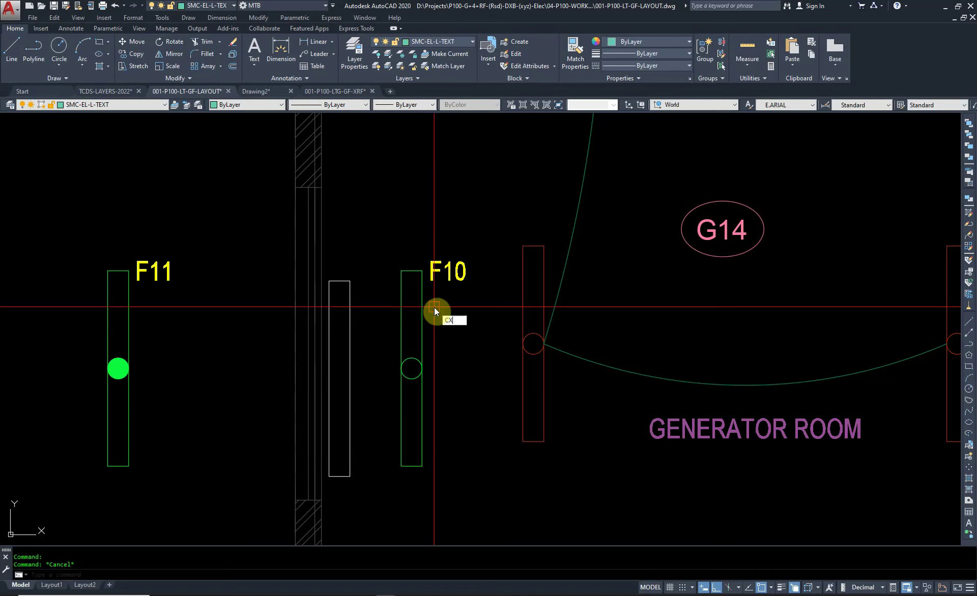
key(Escape)
click(349, 290)
key(Return)
Copy the F10 fixture to a spot just right of the wall.
text(co)
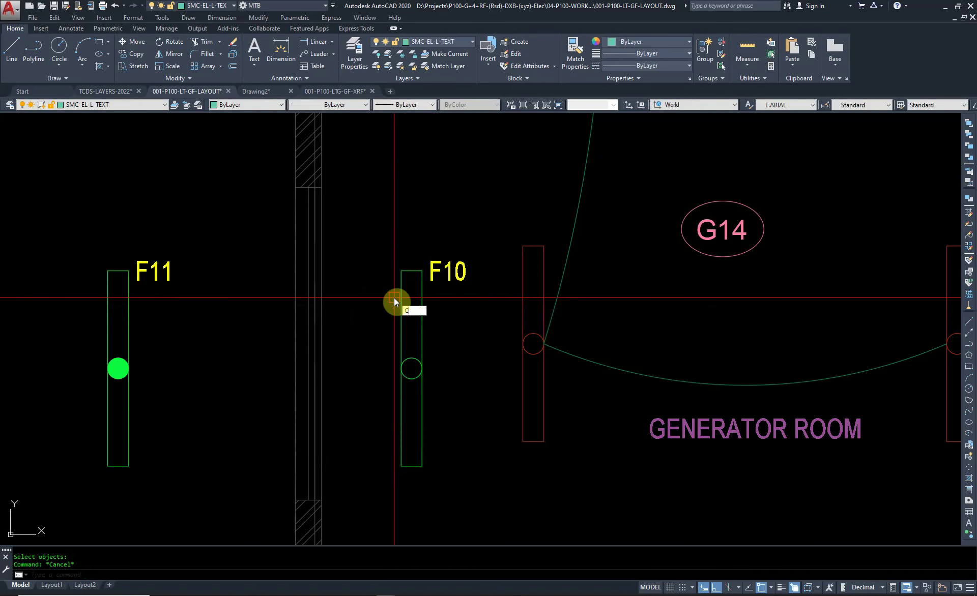
key(Return)
click(422, 308)
key(Return)
click(346, 331)
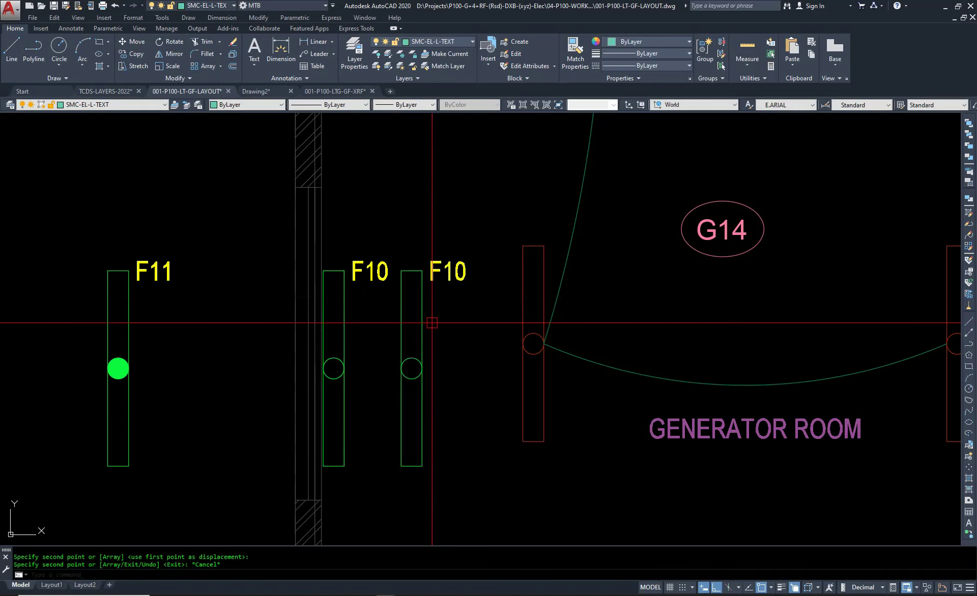
key(Escape)
Open the FCM block for in-place editing from the red Generator Room fixture.
click(501, 310)
right_click(499, 301)
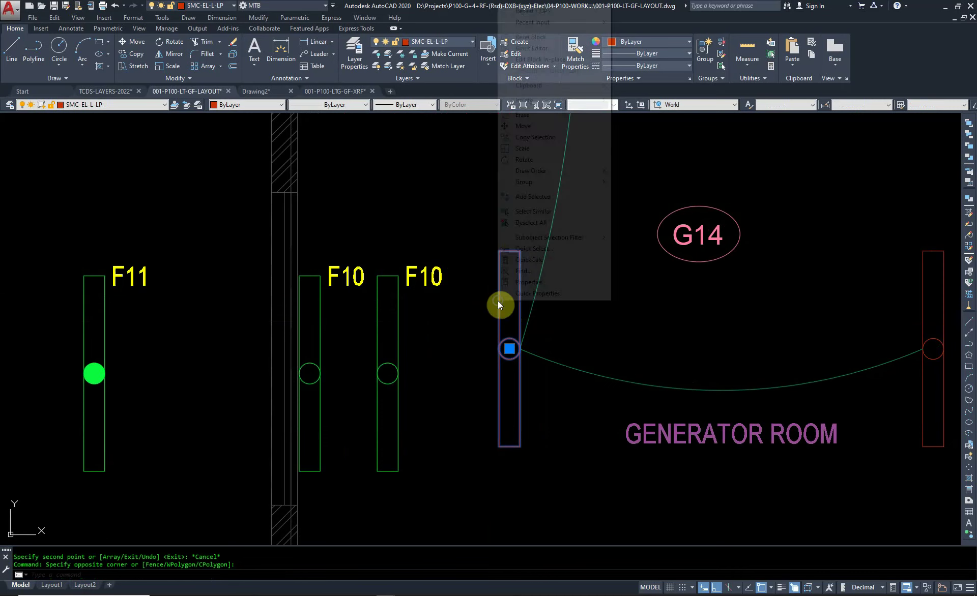
click(556, 60)
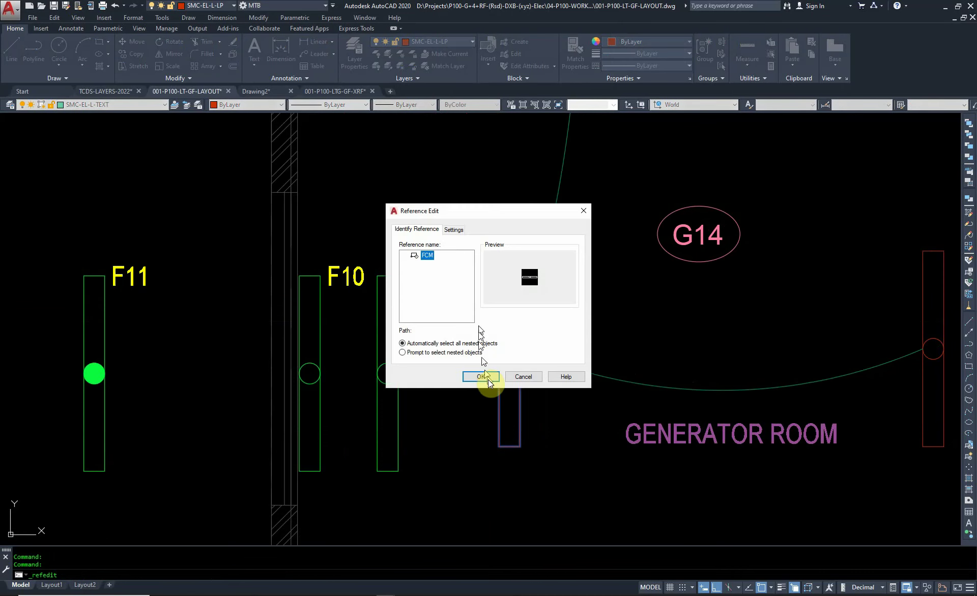
click(487, 380)
Draw a vertical guide line down from the fixture's circle centre inside the block.
scroll(492, 358, up, 2)
key(l)
key(Return)
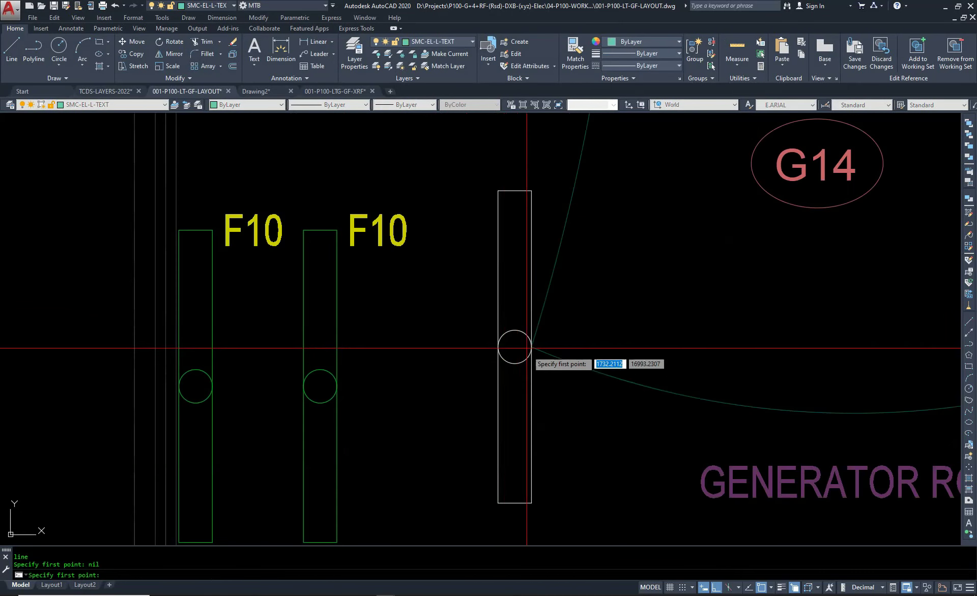
click(514, 347)
scroll(494, 242, down, 3)
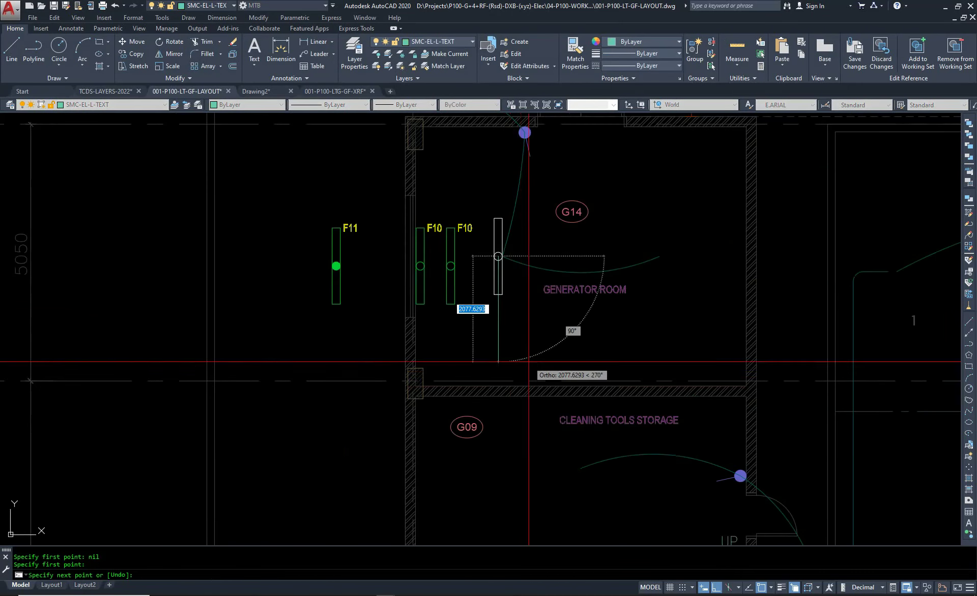
click(497, 362)
key(Escape)
Erase the newly drawn line with a selection window.
text(e)
key(Return)
click(479, 181)
click(538, 304)
key(Return)
scroll(457, 217, up, 4)
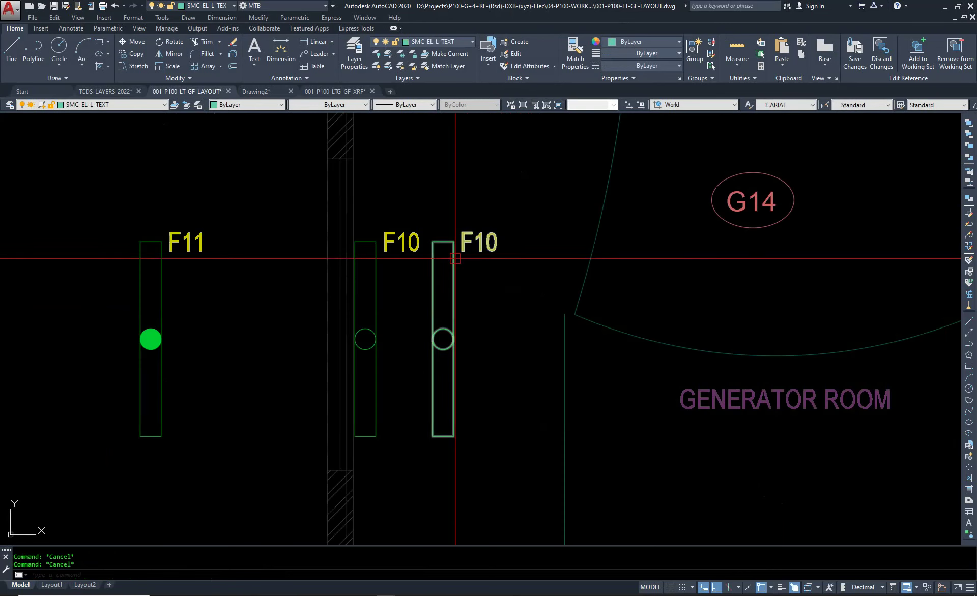
Add the copied F10 block to the working set and move it onto the vertical line.
click(456, 278)
right_click(455, 278)
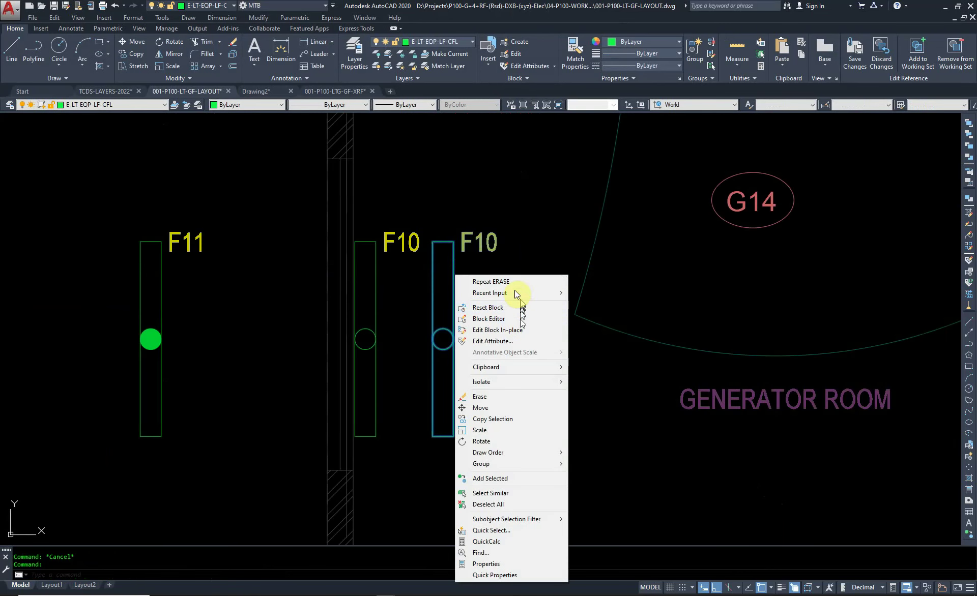
click(486, 269)
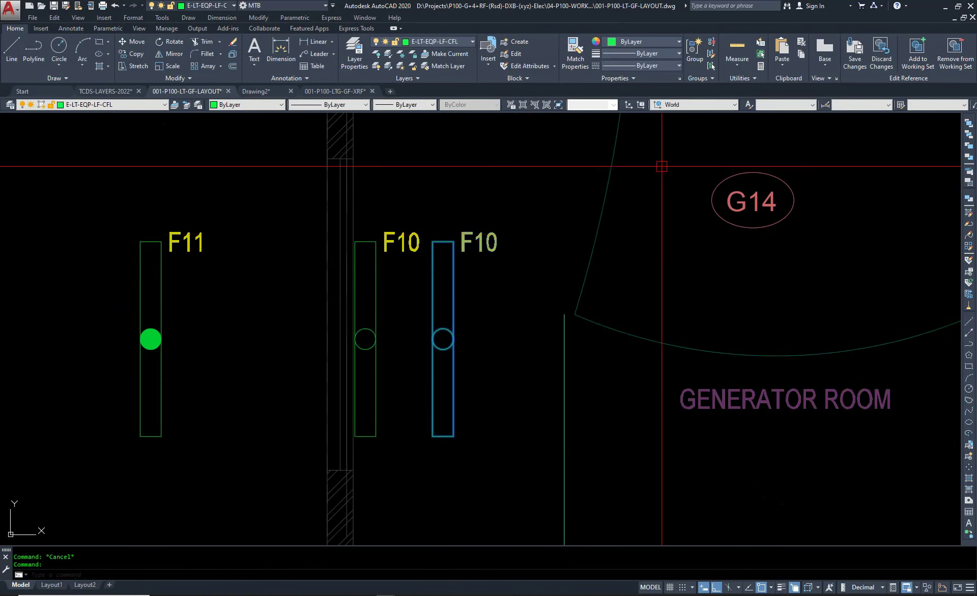
click(920, 47)
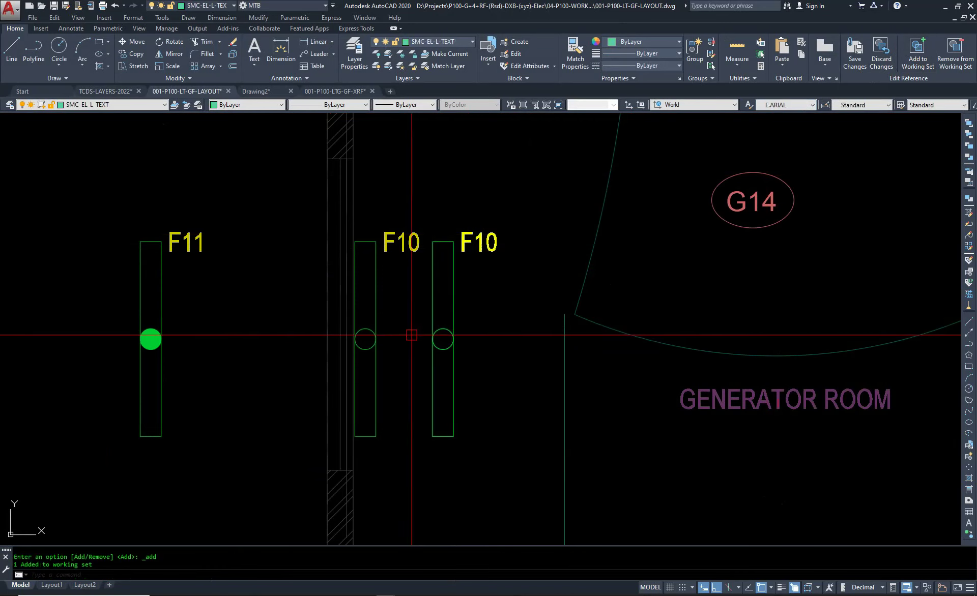
click(442, 324)
click(443, 339)
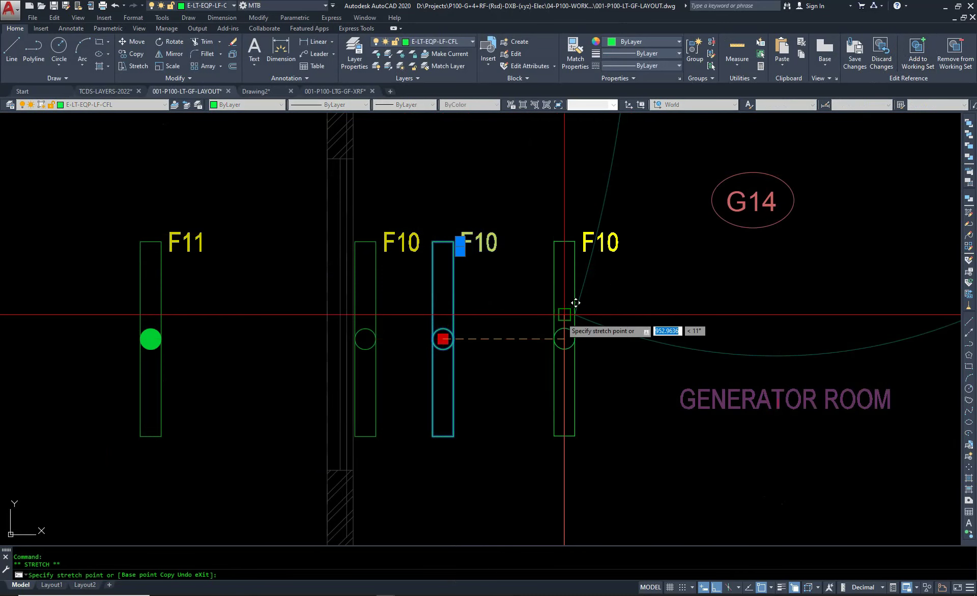
click(564, 314)
key(Escape)
Erase the extra F10 block copy with a crossing window.
key(space)
click(556, 444)
click(572, 459)
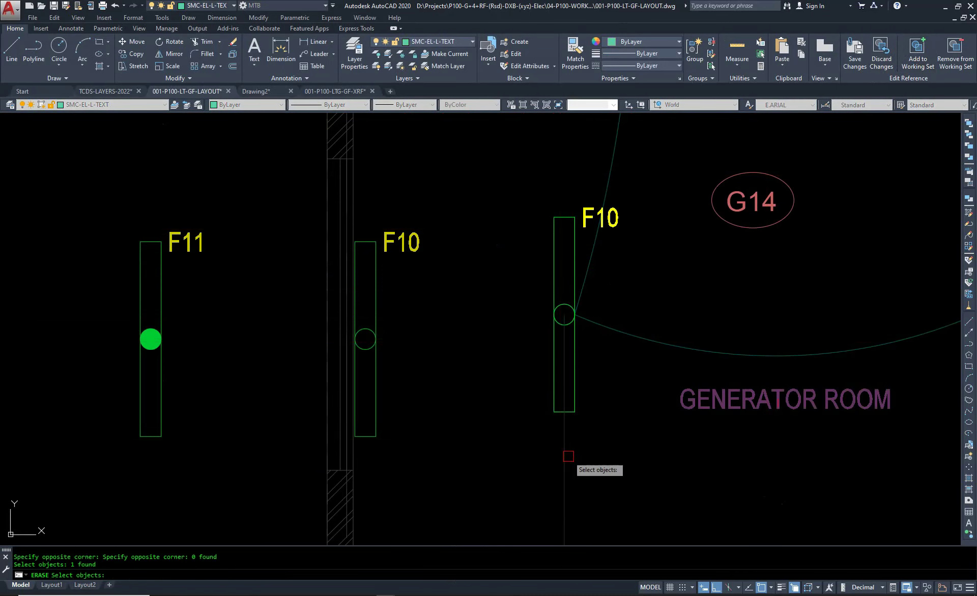
scroll(565, 448, down, 4)
key(Return)
Save the FCM reference edits and confirm with OK.
click(818, 78)
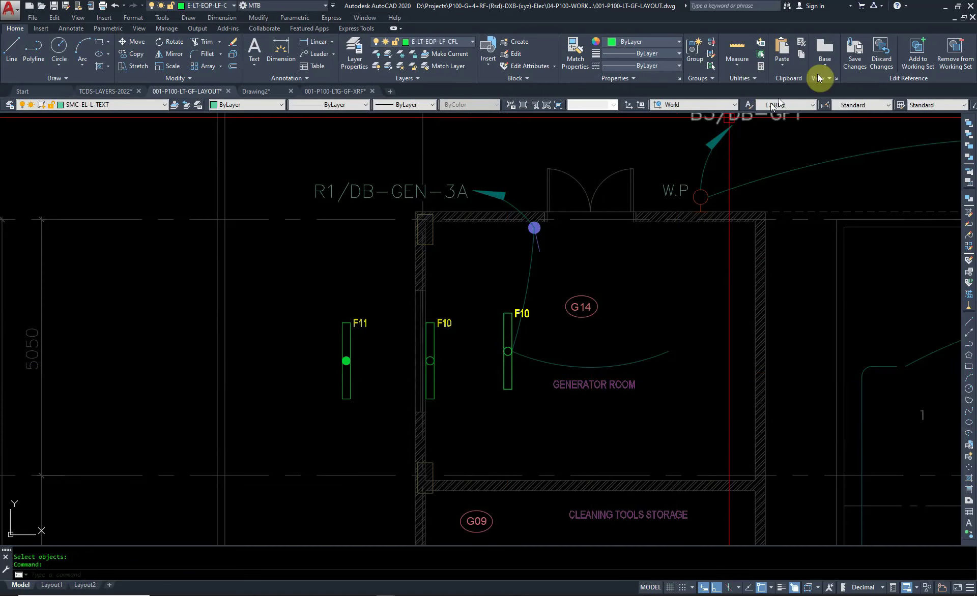
click(855, 62)
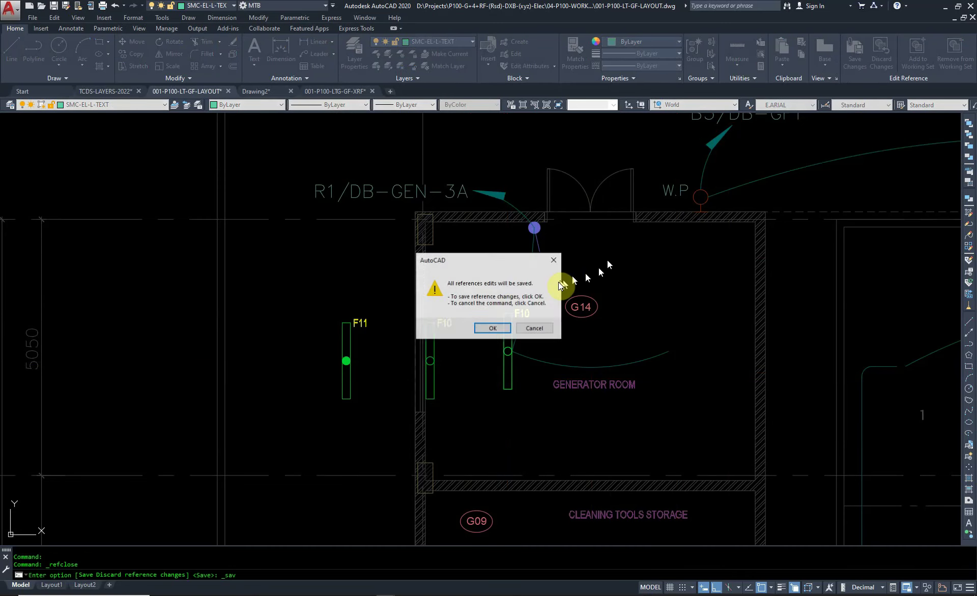
click(500, 330)
scroll(506, 316, down, 5)
Select an FCM block, Select Similar to get all 31, and explode them.
middle_drag(621, 327, 454, 381)
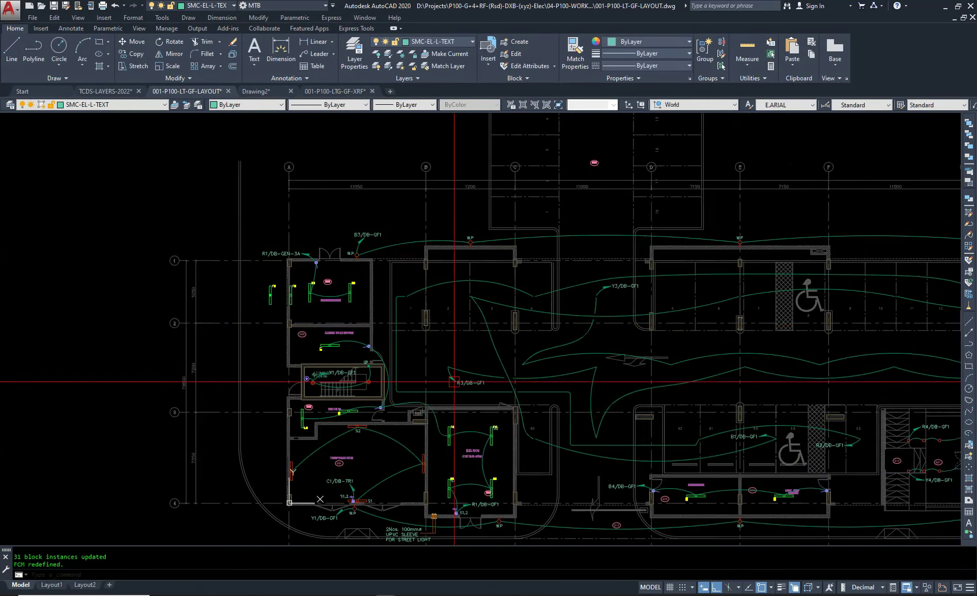
scroll(454, 381, up, 5)
scroll(448, 377, down, 5)
scroll(371, 305, up, 3)
scroll(394, 328, up, 3)
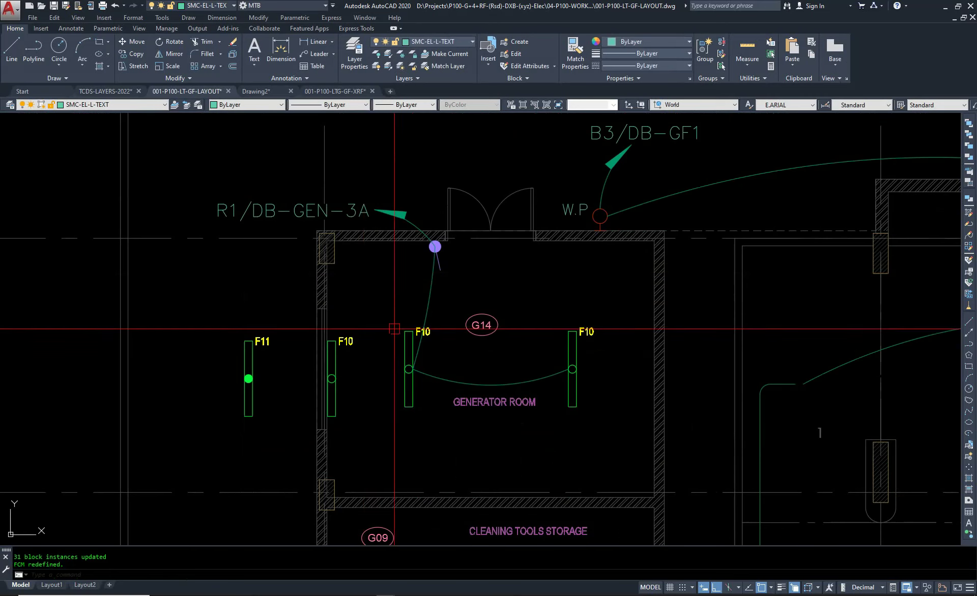
click(408, 370)
key(ctrl+1)
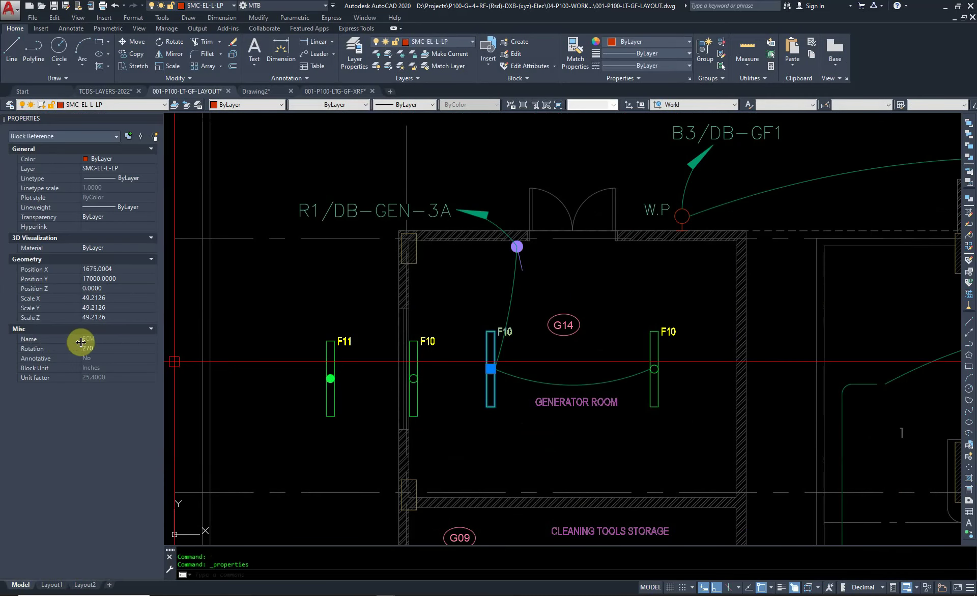
right_click(490, 342)
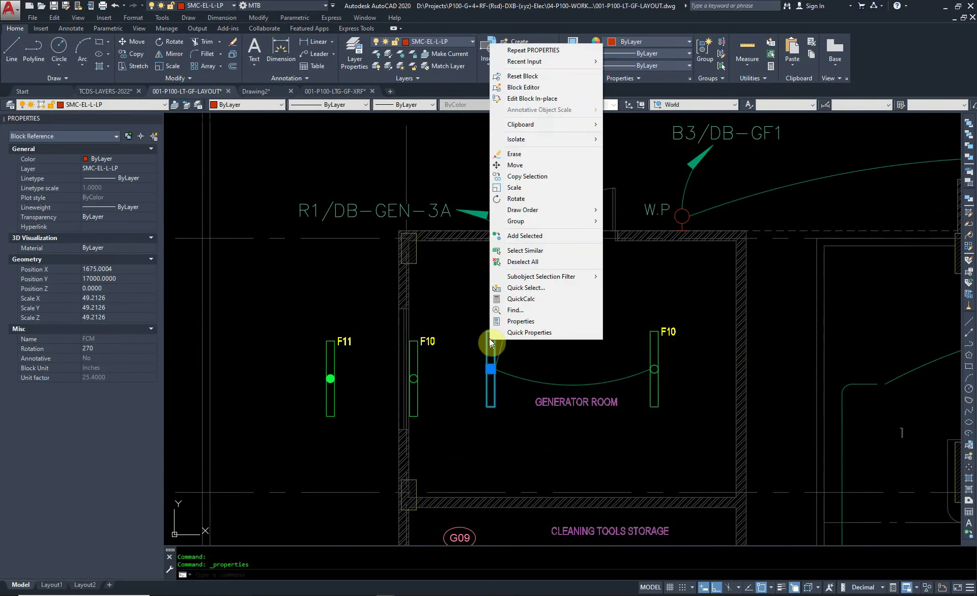
click(533, 250)
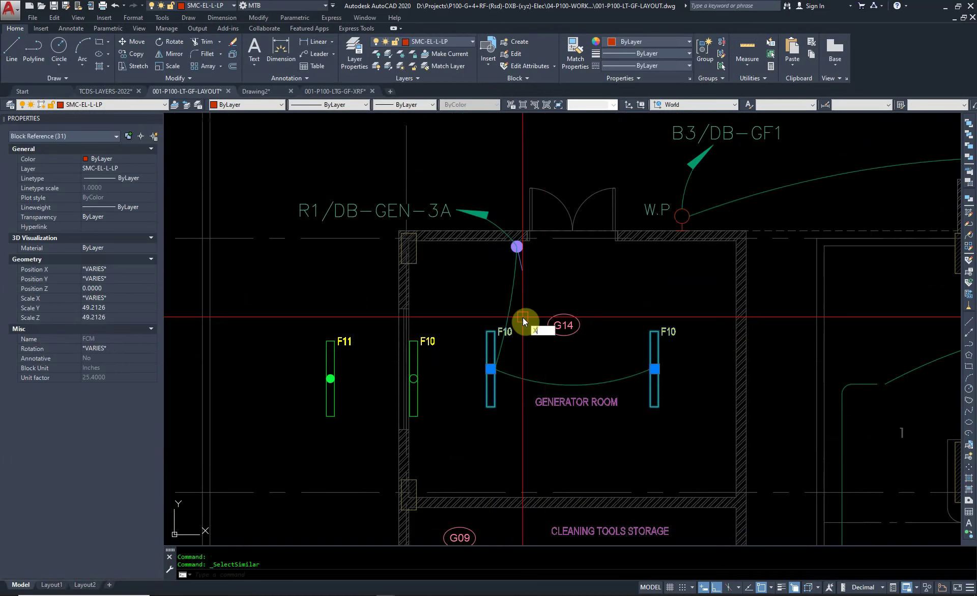
key(Return)
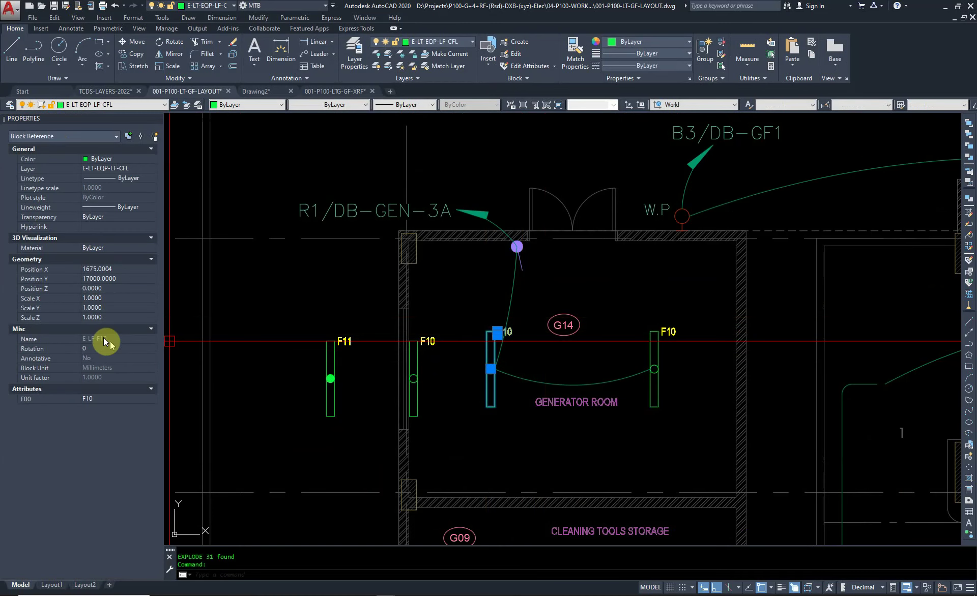
key(Escape)
Copy the F11 fixture using its circle centre as the base point.
scroll(660, 438, down, 5)
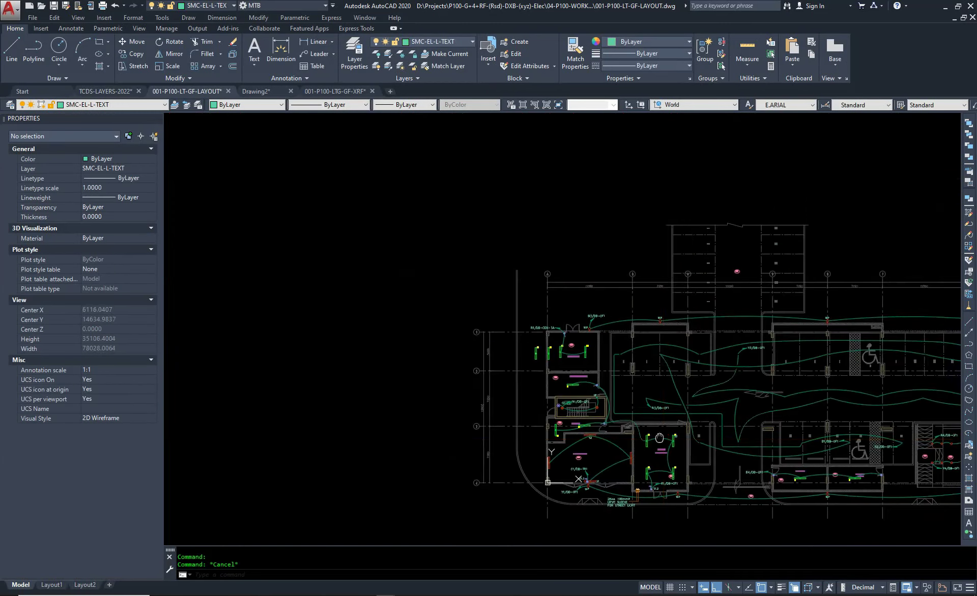
scroll(660, 437, up, 6)
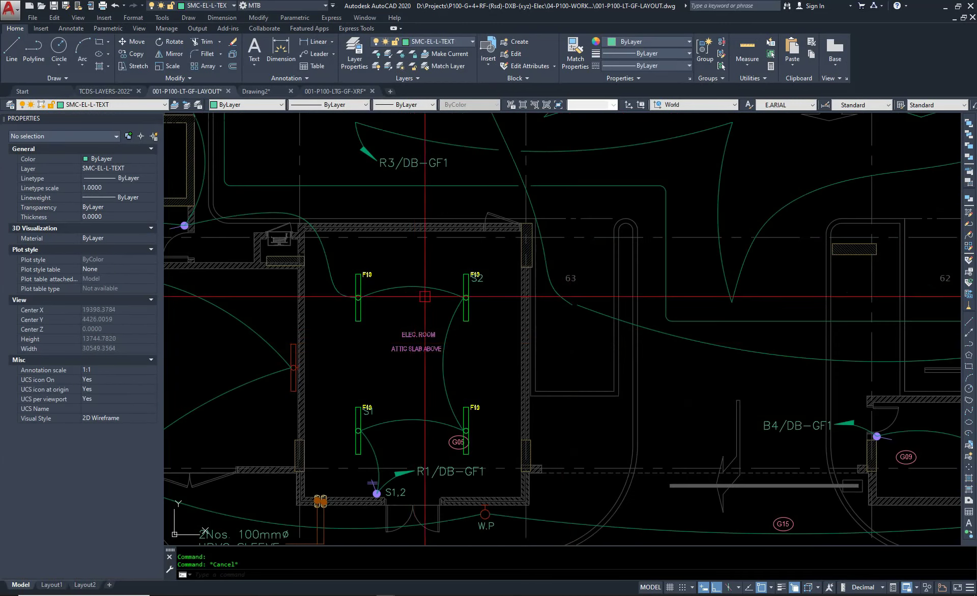
scroll(429, 332, down, 4)
scroll(414, 283, up, 3)
scroll(465, 324, up, 3)
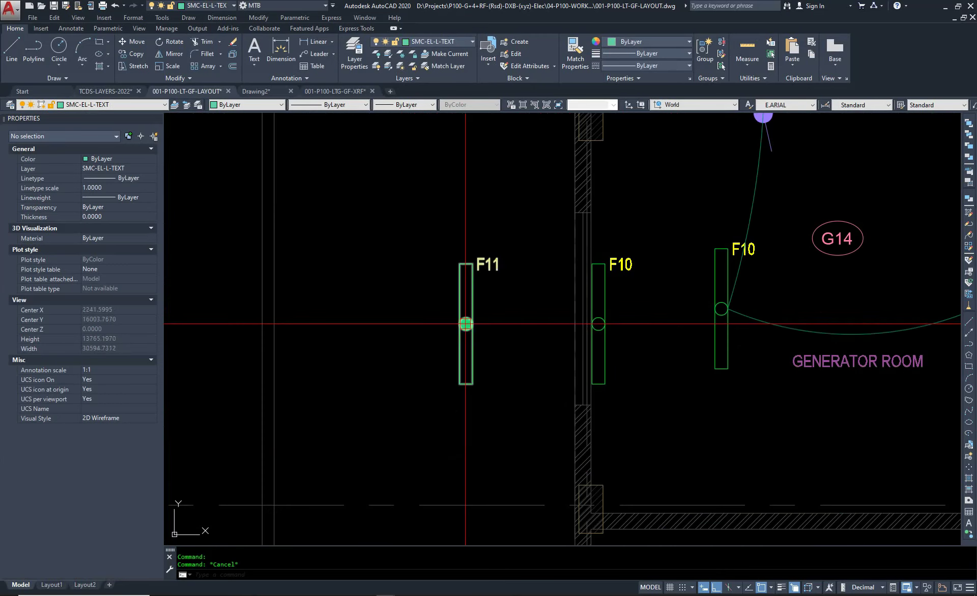
click(466, 324)
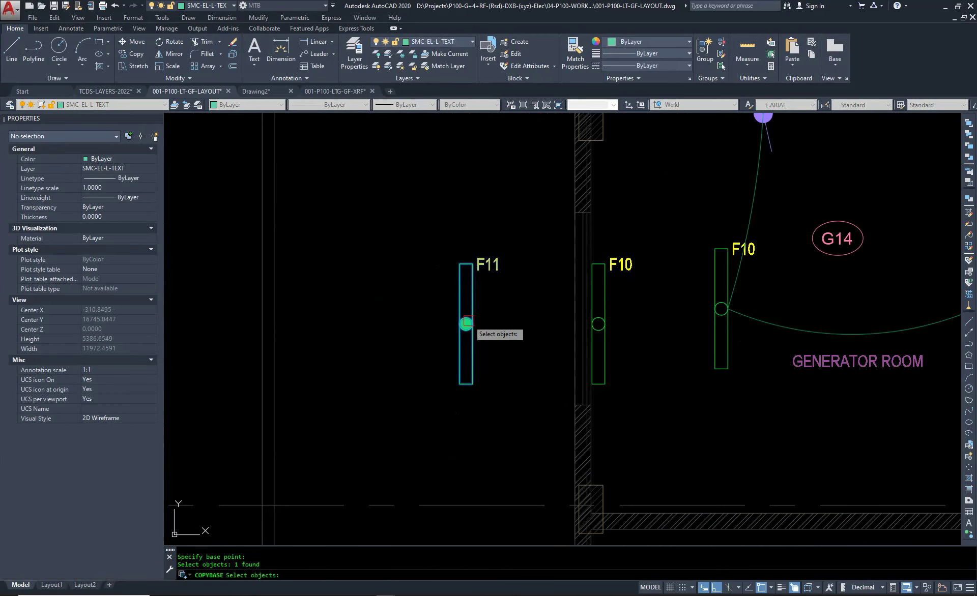
key(Return)
In Drawing2, paste the F11 fixture beside the W.P block.
click(269, 96)
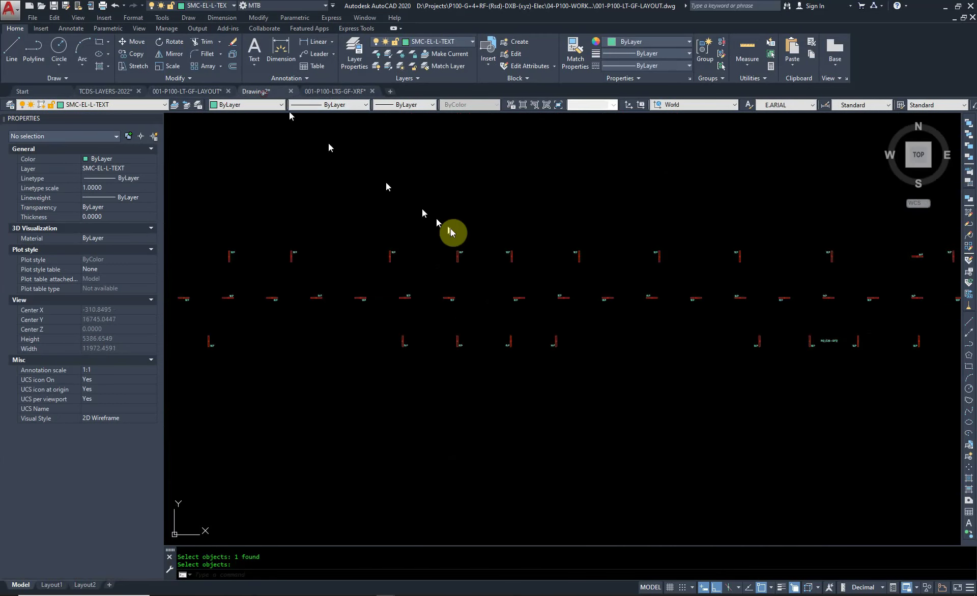
scroll(316, 279, up, 3)
middle_drag(317, 279, 328, 289)
scroll(316, 279, up, 3)
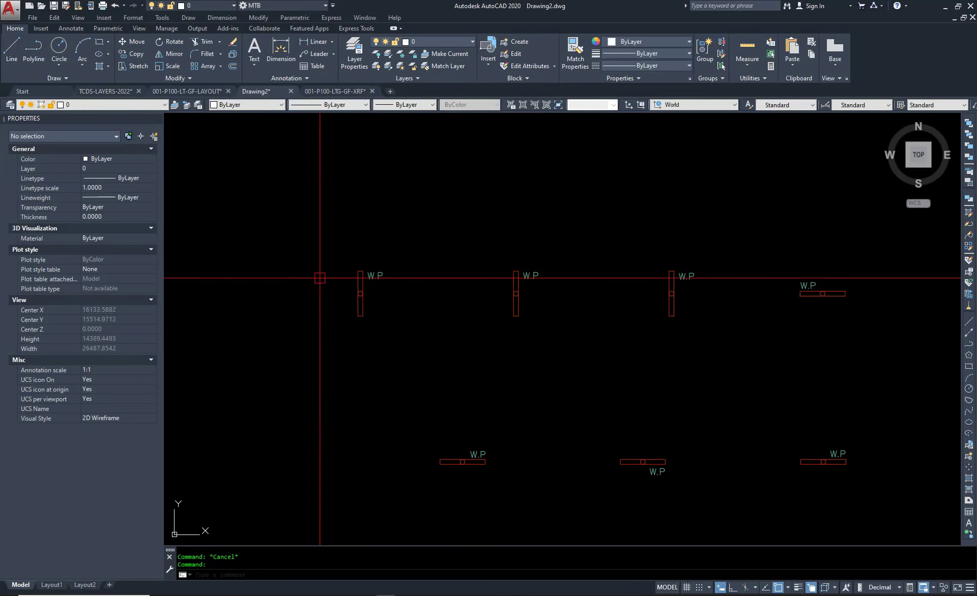
key(ctrl+v)
click(306, 287)
key(Escape)
Open the FCM block for in-place editing from the W.P fixture.
scroll(392, 310, up, 4)
scroll(392, 310, down, 2)
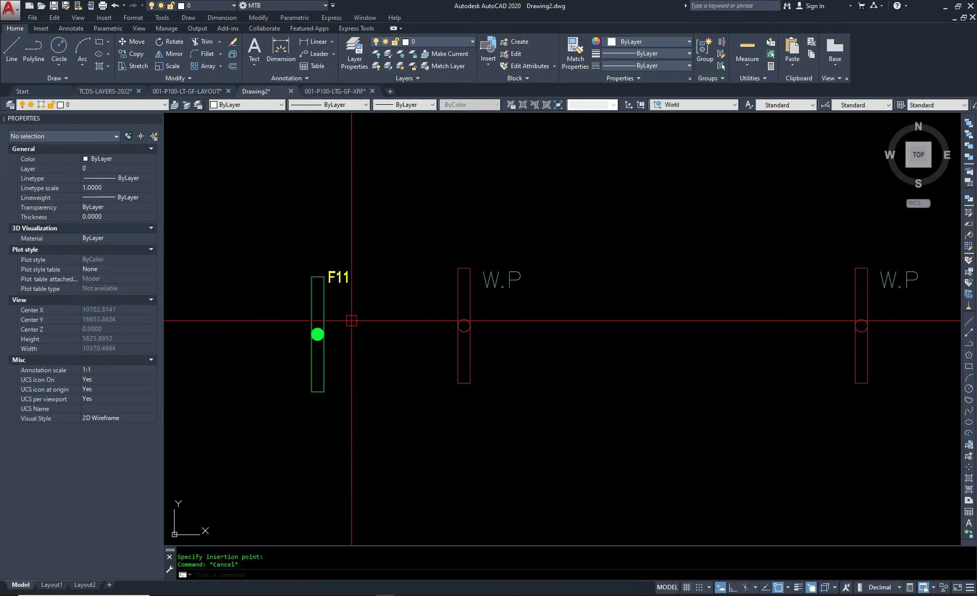
click(464, 326)
right_click(461, 344)
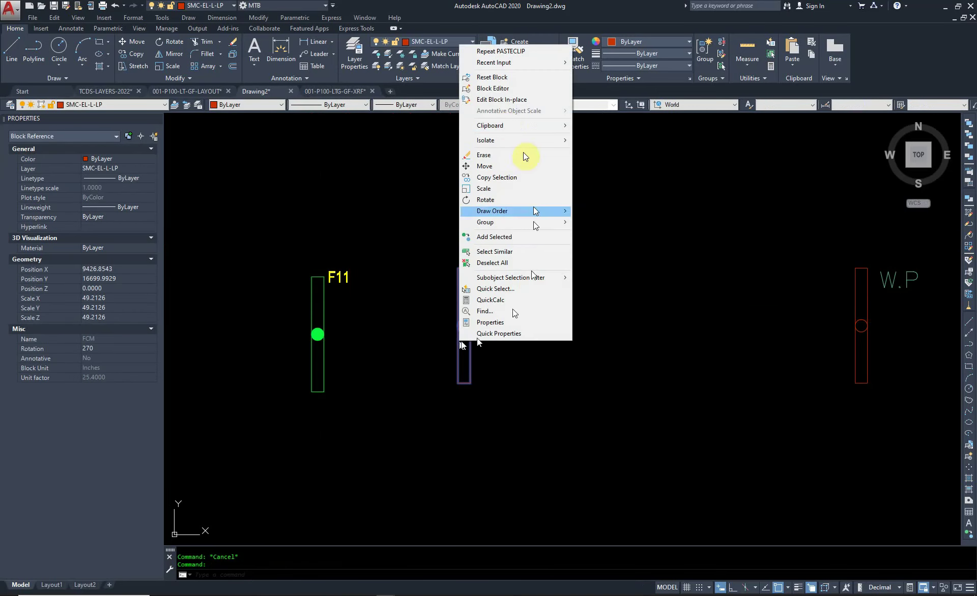
click(506, 100)
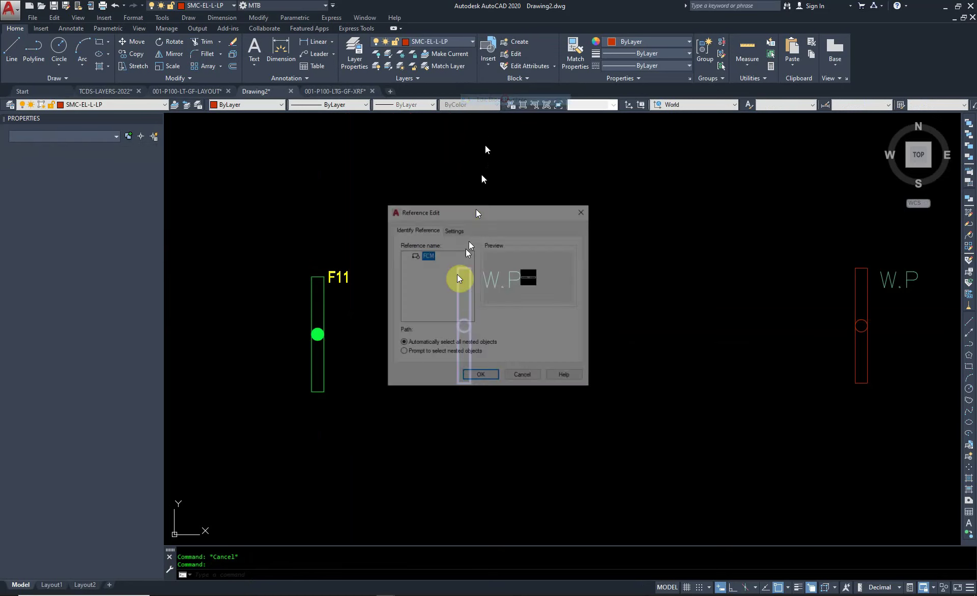
click(473, 373)
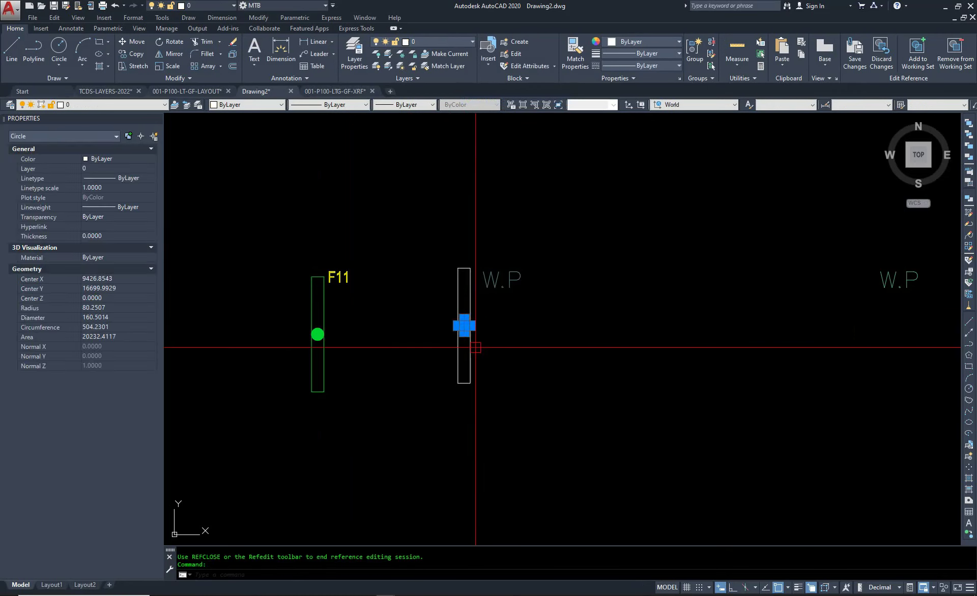
Draw a line down from the fixture's circle centre inside the block.
scroll(464, 328, up, 2)
text(line)
key(Return)
click(461, 326)
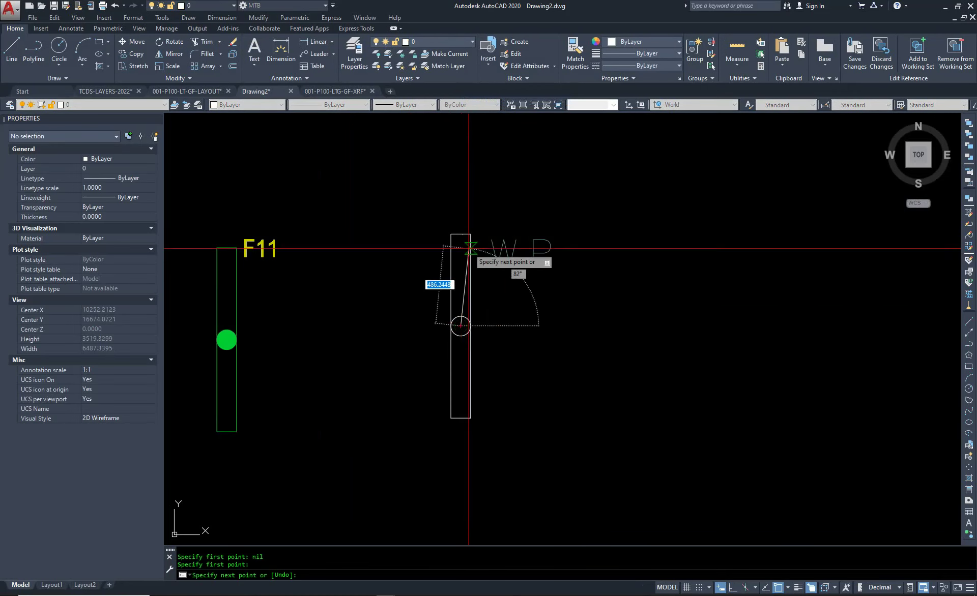
click(479, 447)
key(Escape)
Erase the old fixture parts with selection windows.
text(e)
key(Return)
click(547, 360)
click(447, 331)
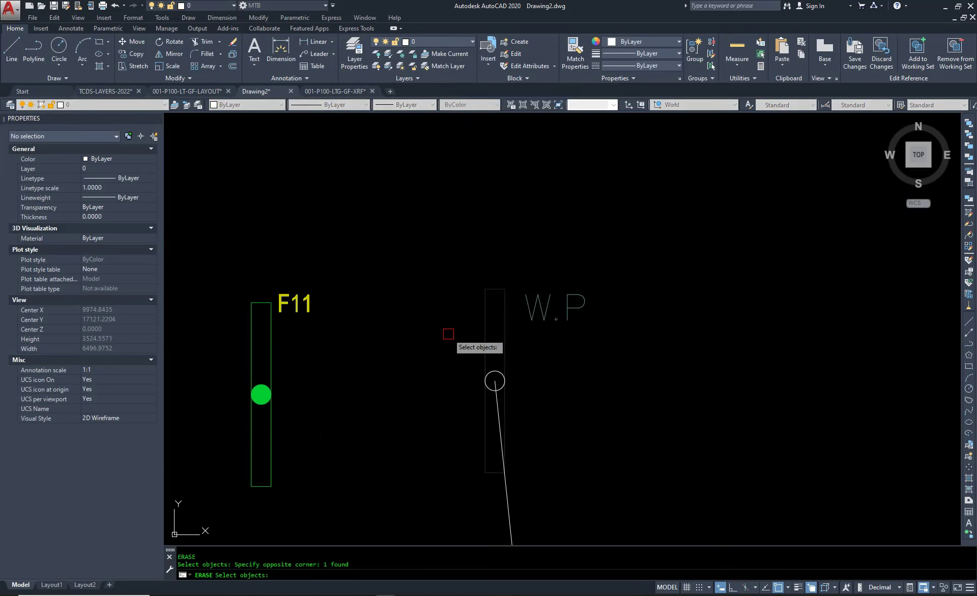
click(574, 419)
scroll(493, 305, down, 4)
key(Escape)
Add the pasted F11 fixture to the working set and choose Save Changes.
click(402, 345)
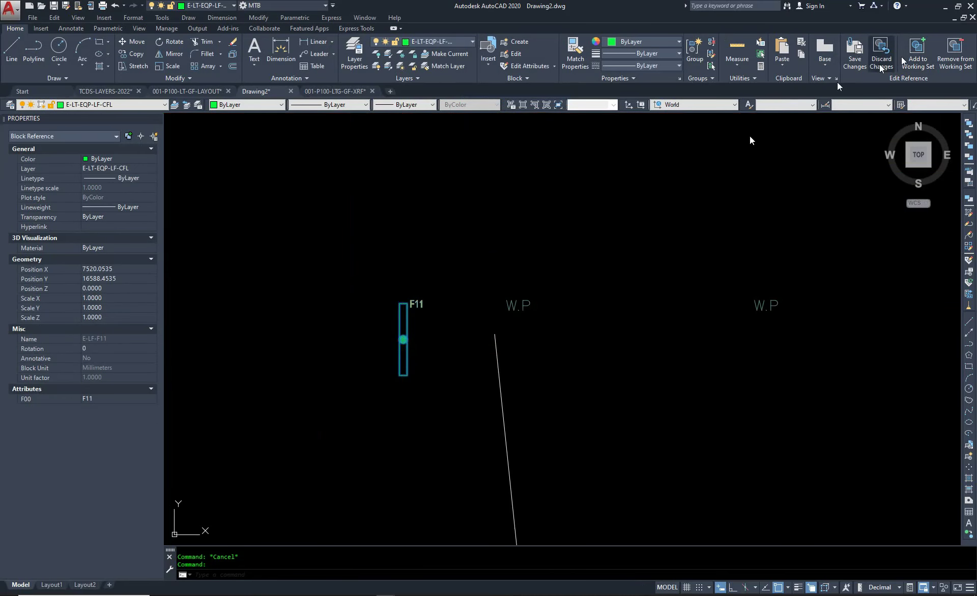
click(917, 55)
click(396, 337)
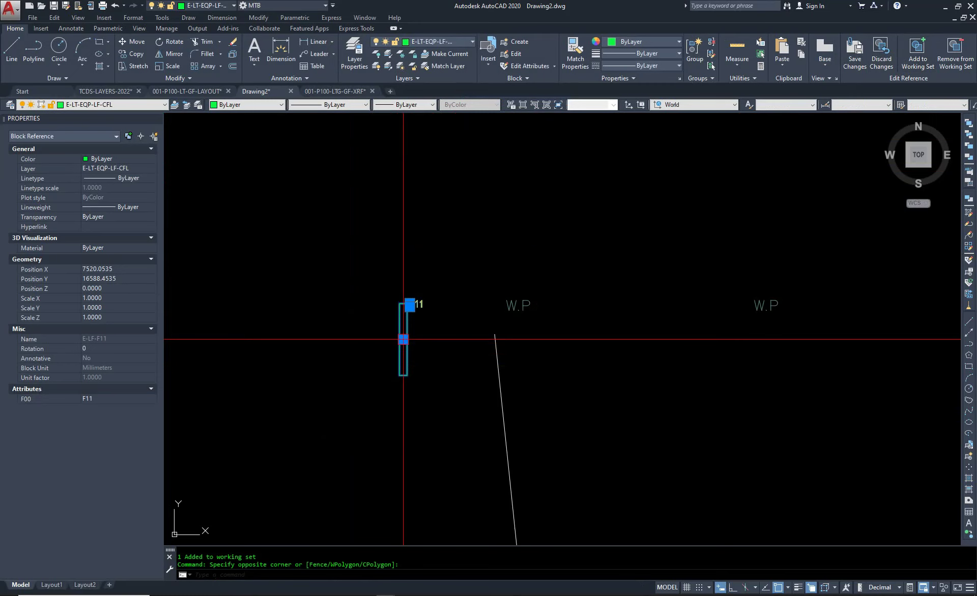
click(403, 338)
scroll(502, 345, up, 5)
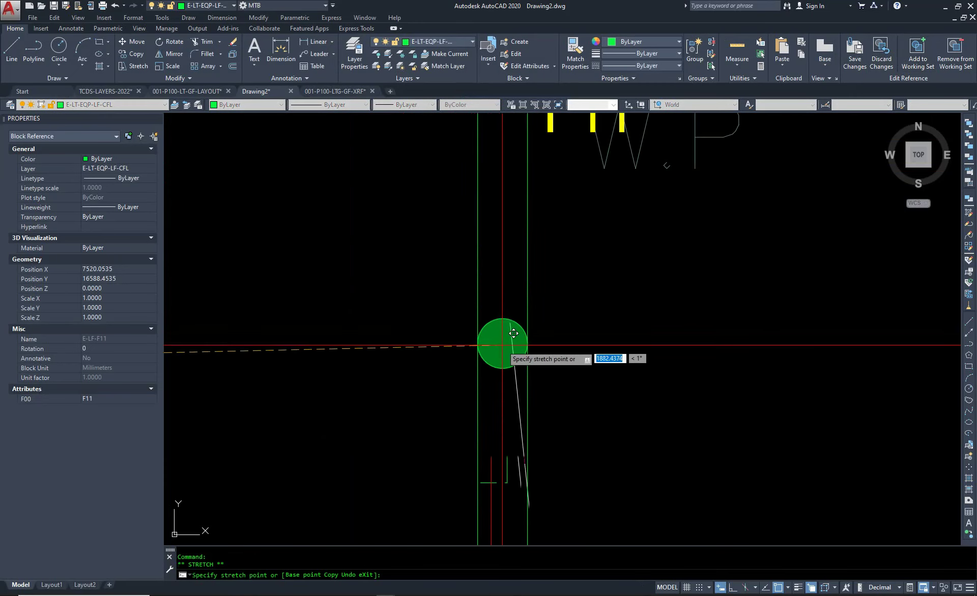
key(Escape)
scroll(382, 356, down, 5)
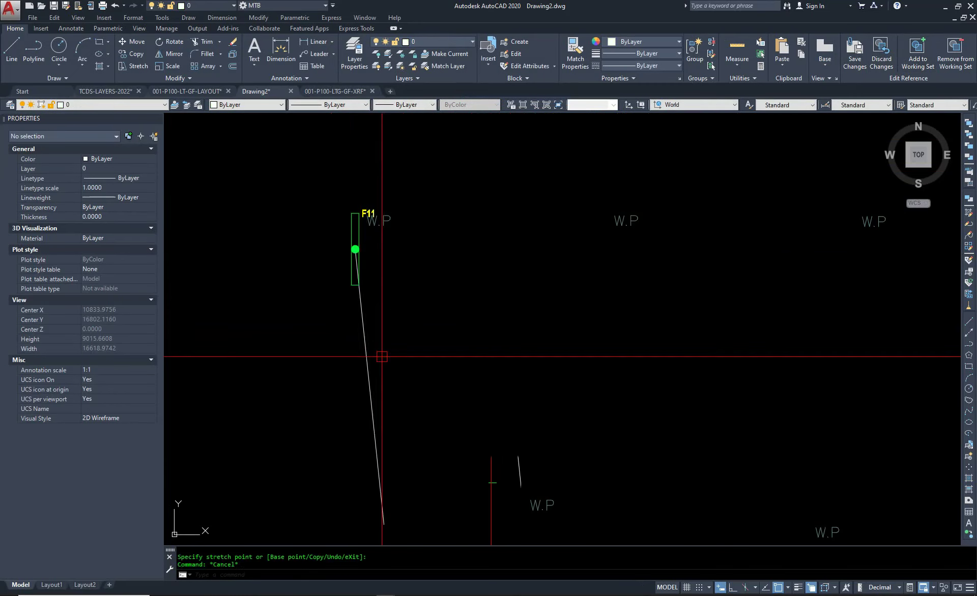
click(854, 55)
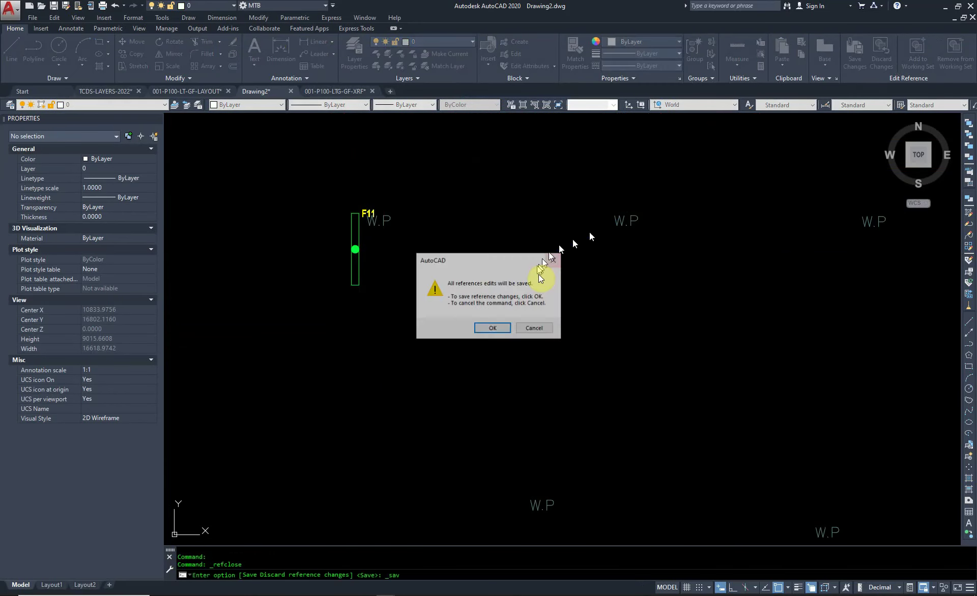
Confirm saving the FCM block definition and pan to the fixture rows.
click(504, 328)
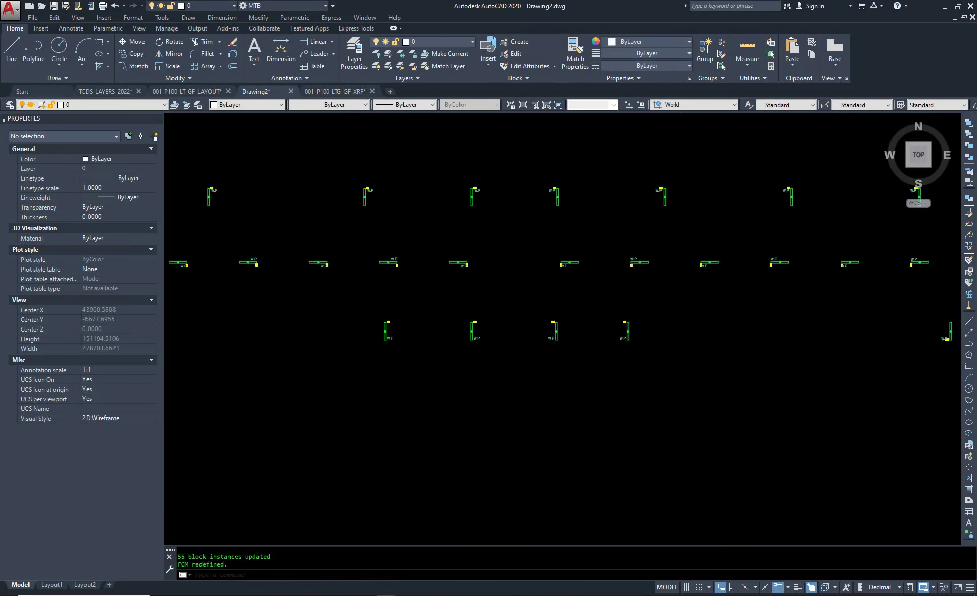
scroll(637, 255, up, 2)
scroll(748, 234, up, 3)
scroll(667, 279, down, 4)
middle_drag(667, 279, 639, 272)
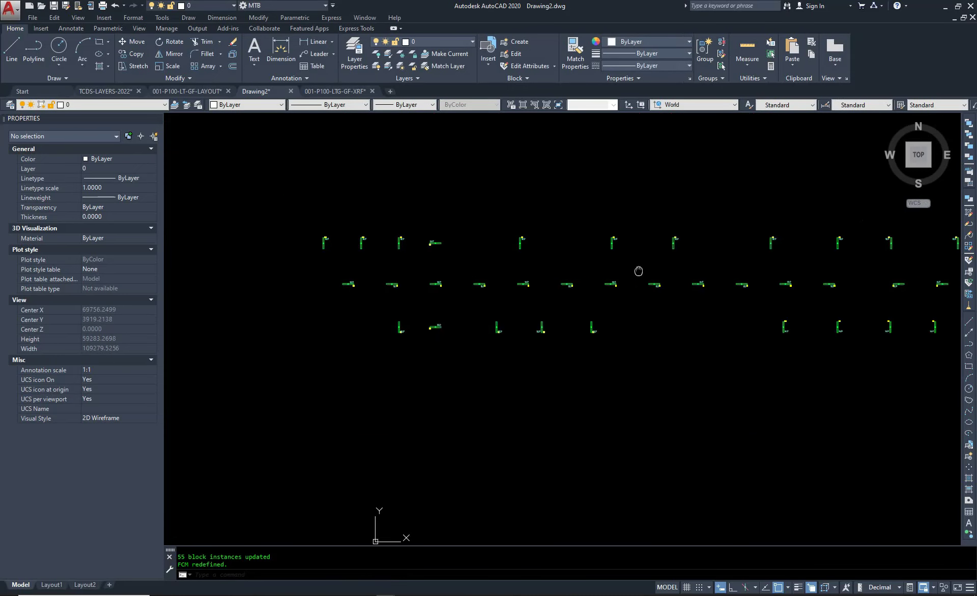
scroll(236, 240, up, 5)
scroll(617, 218, up, 3)
scroll(508, 280, up, 5)
key(Escape)
Select one FCM block, Select Similar, and explode all 55 with X.
click(510, 272)
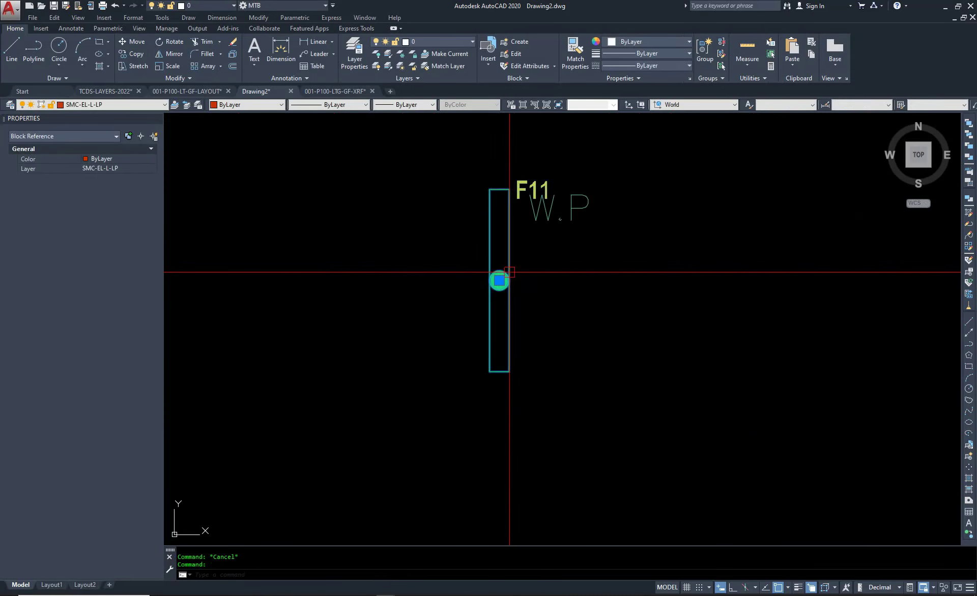
right_click(509, 272)
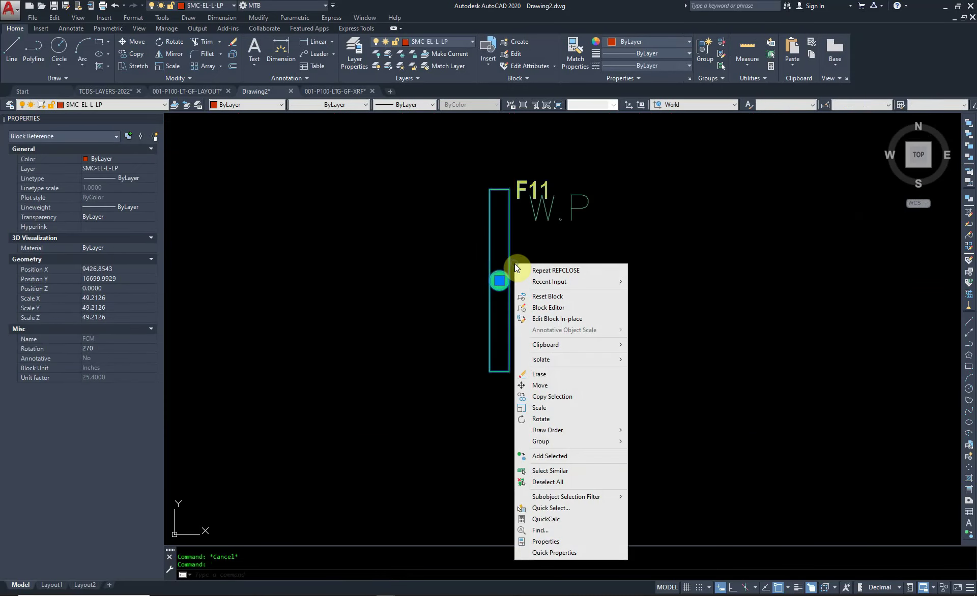
click(605, 476)
scroll(382, 201, down, 5)
middle_drag(517, 221, 392, 273)
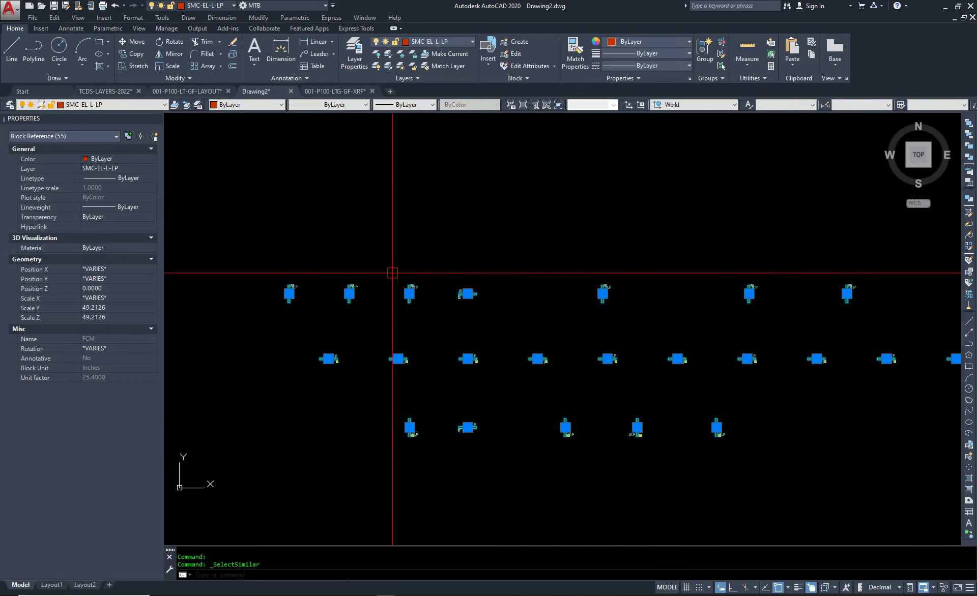
text(x)
key(Return)
Pan down to the W.P fixture rows and select one F11 fixture block.
scroll(428, 321, up, 6)
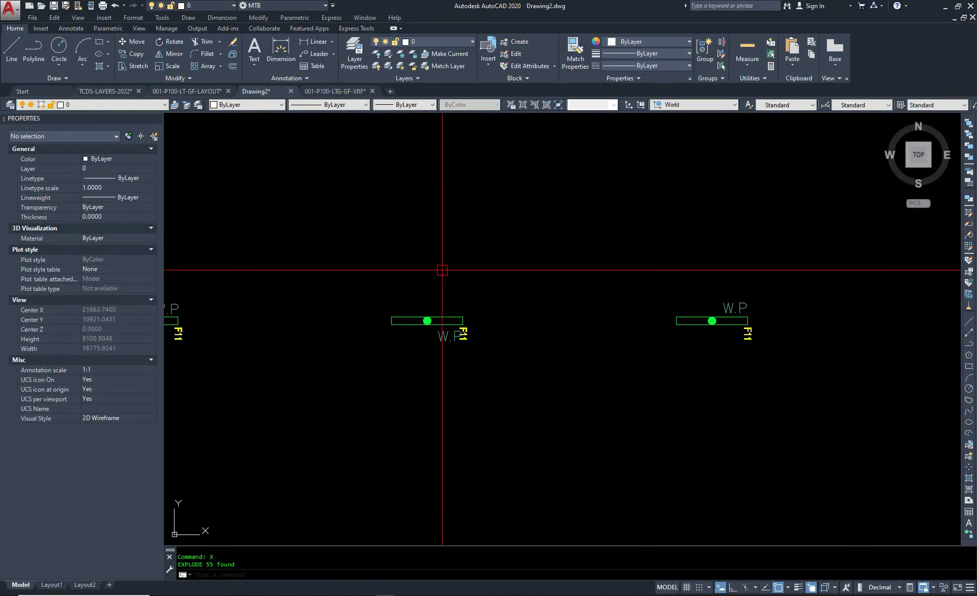
scroll(720, 342, up, 6)
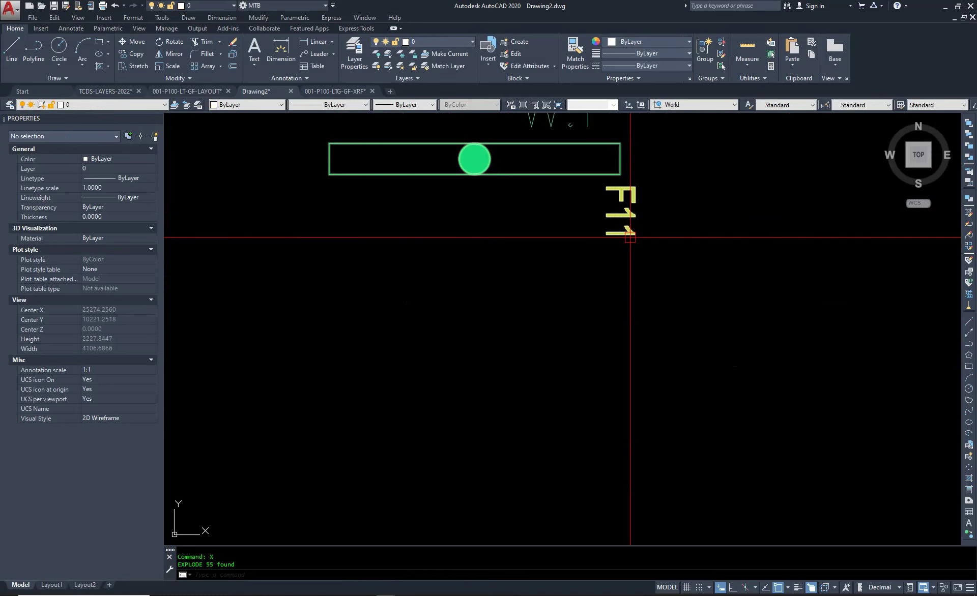
scroll(578, 244, down, 4)
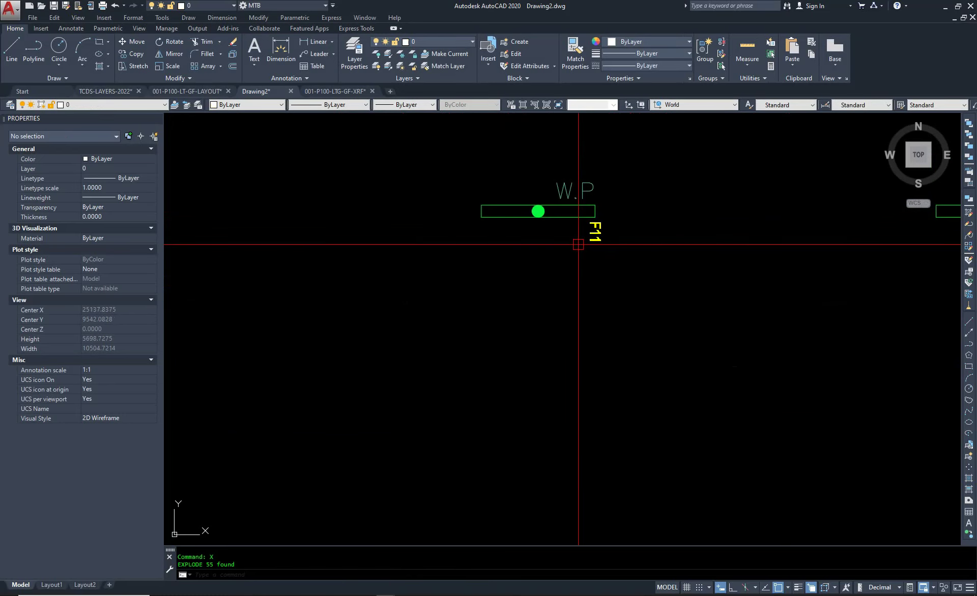
scroll(581, 260, down, 6)
middle_drag(443, 212, 361, 316)
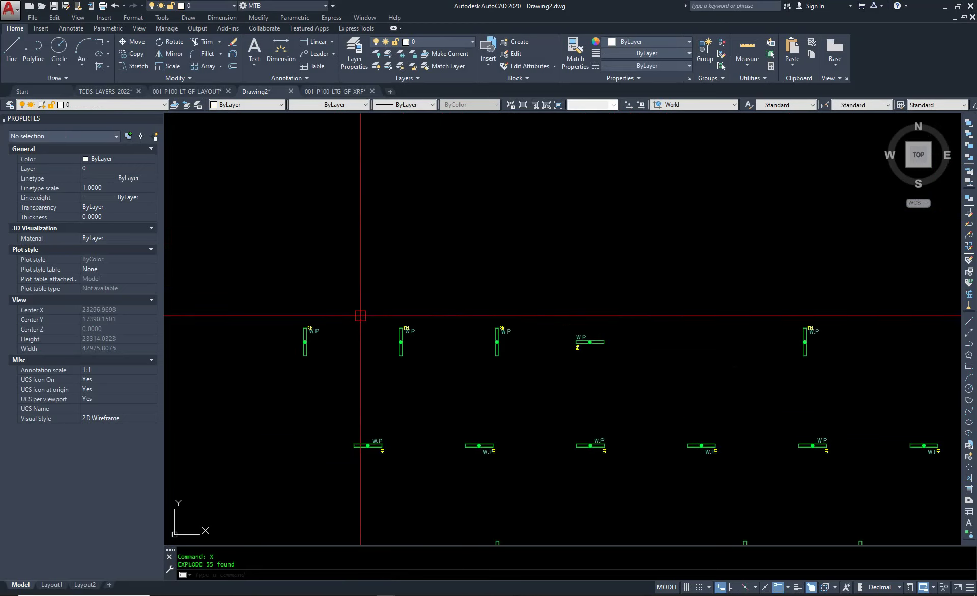
scroll(360, 304, up, 6)
scroll(331, 295, up, 5)
key(Escape)
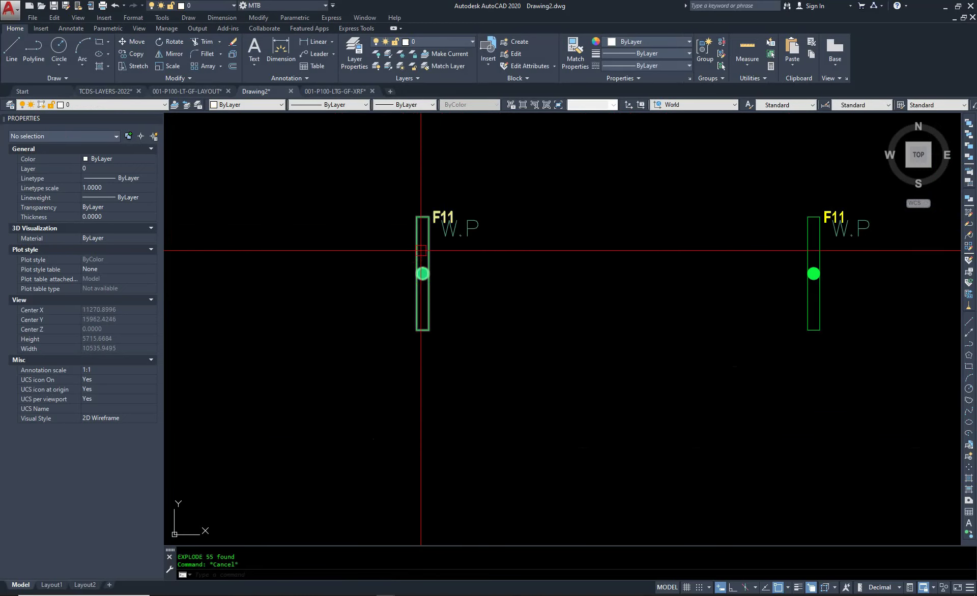
click(418, 272)
scroll(400, 246, down, 5)
Select all similar F11 blocks and copy them with base point 0,0,0.
middle_drag(399, 327, 515, 286)
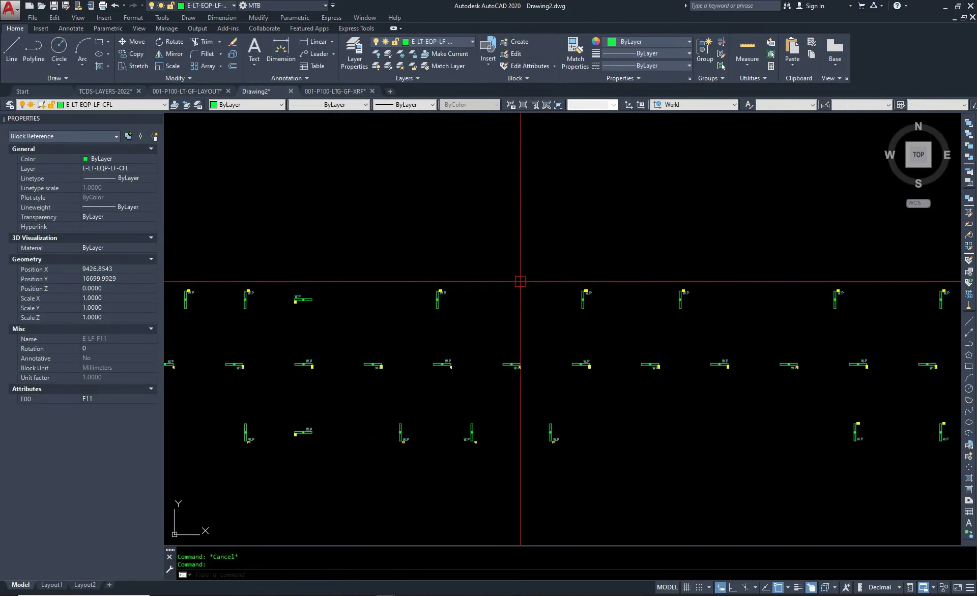
scroll(300, 288, up, 4)
right_click(282, 289)
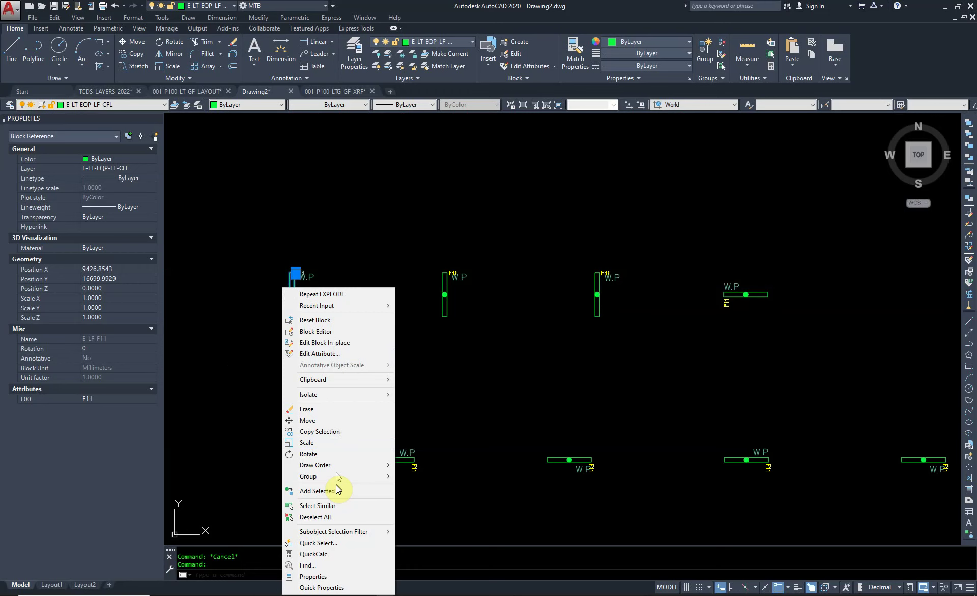
click(358, 505)
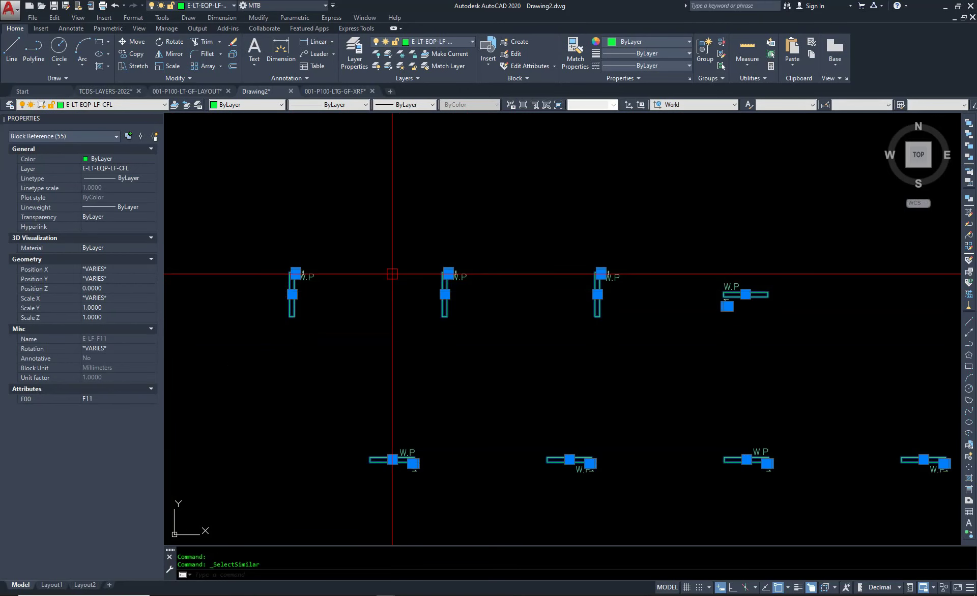
key(ctrl+shift+c)
text(0,0,0)
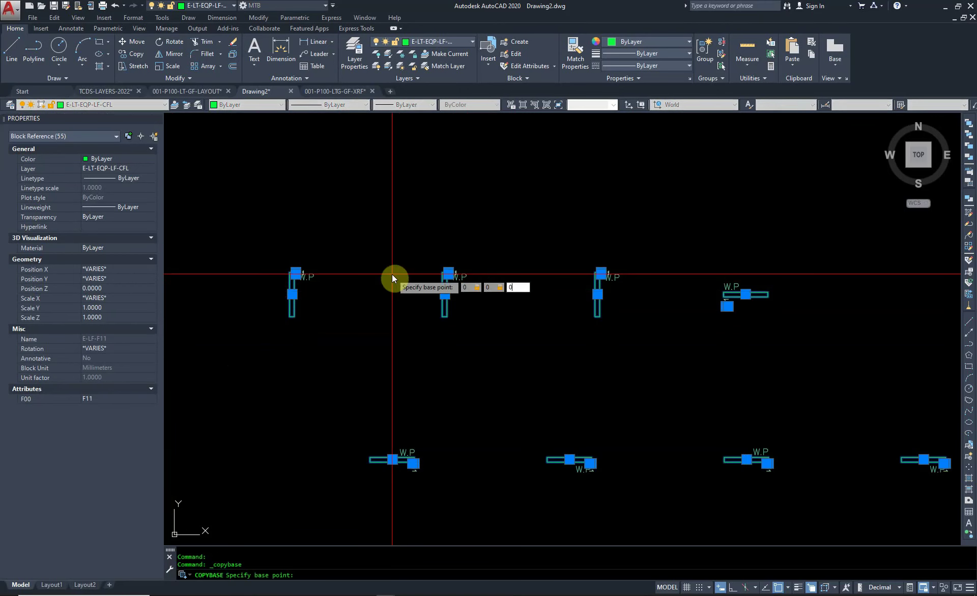
key(Return)
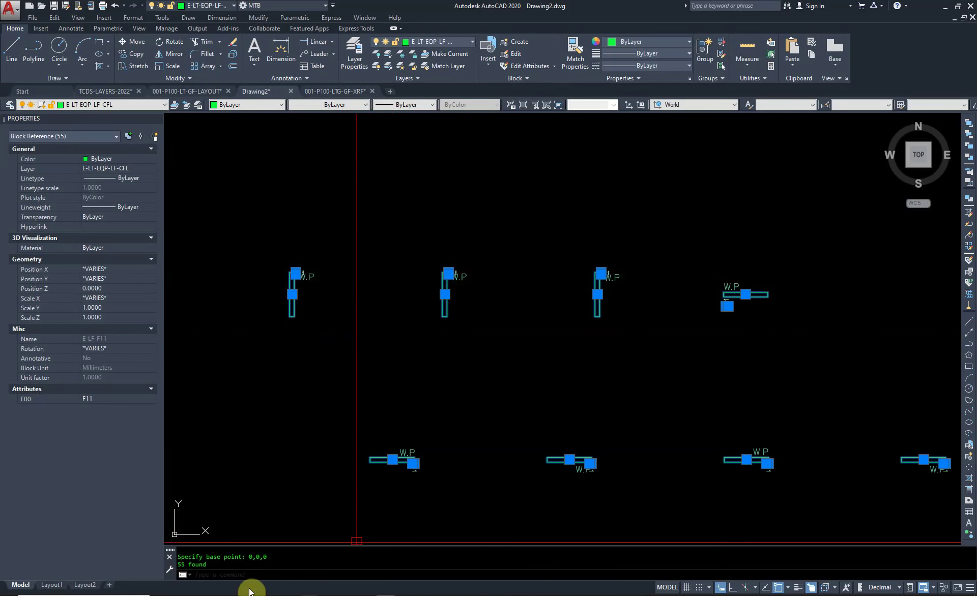
Paste the copied F11 fixtures at the origin in 001-P100-LT-GF-LAYOUT.
click(176, 93)
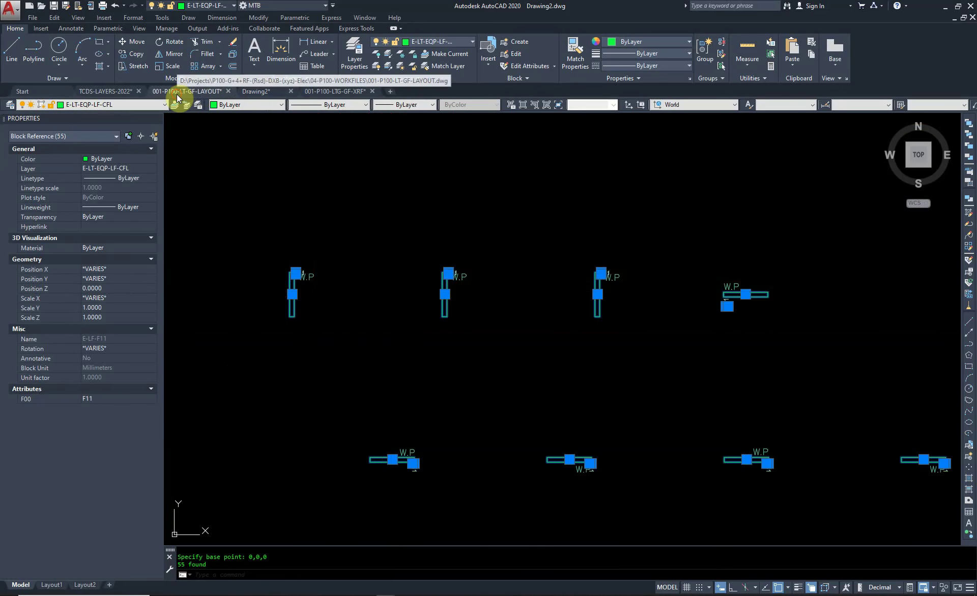
scroll(430, 297, down, 5)
scroll(422, 307, up, 4)
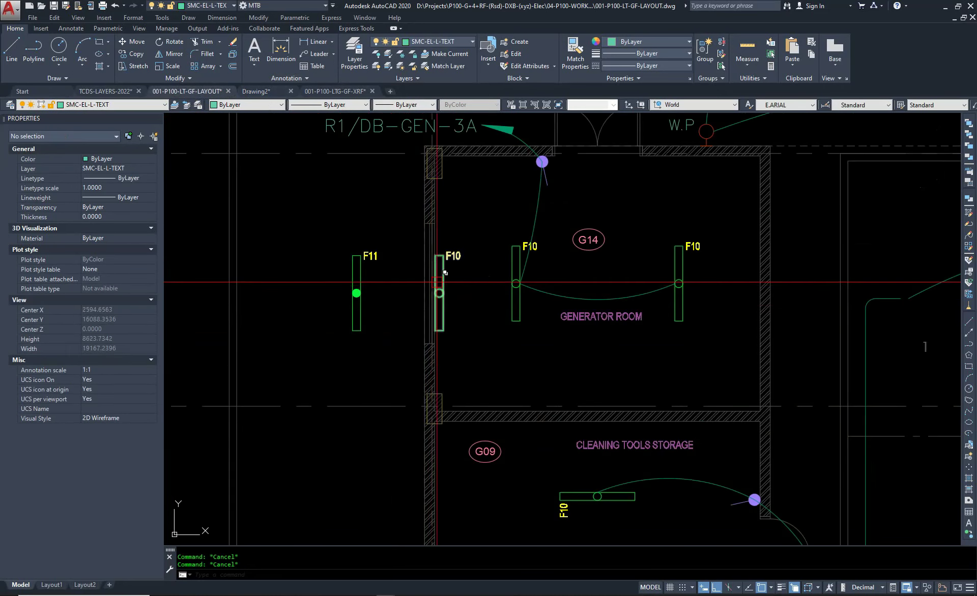
click(443, 327)
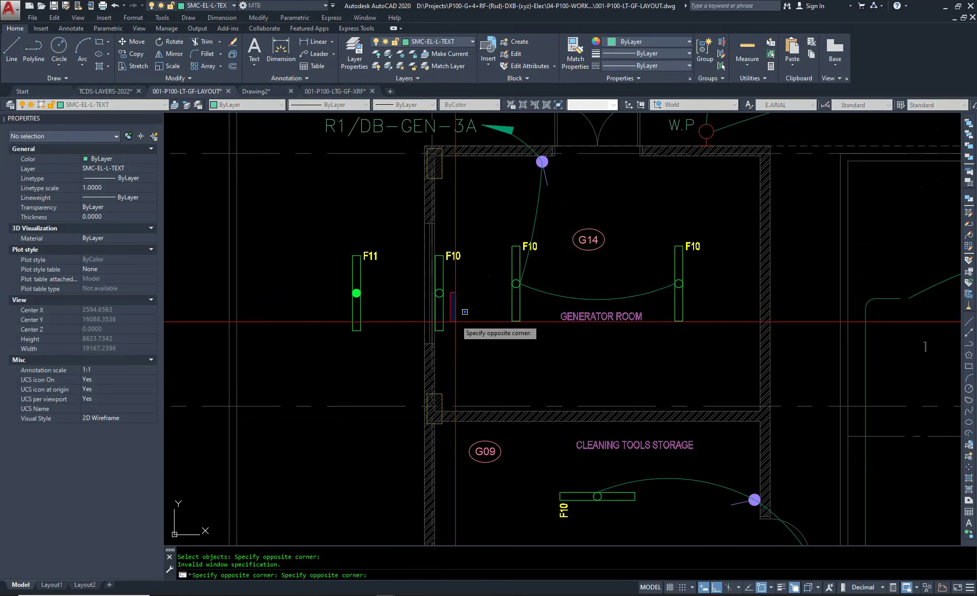
key(Escape)
click(445, 305)
key(ctrl+x)
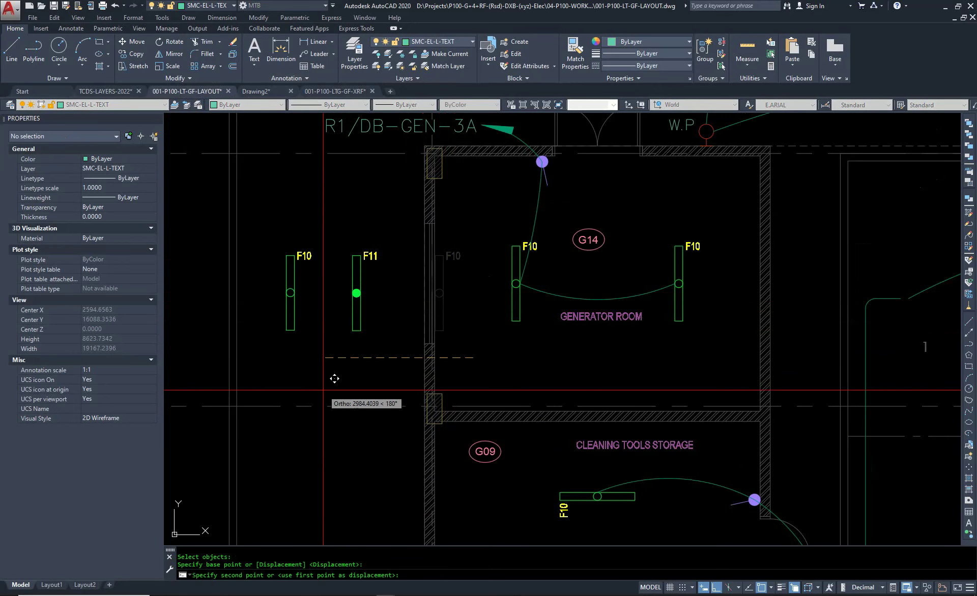
key(ctrl+v)
text(0,0,)
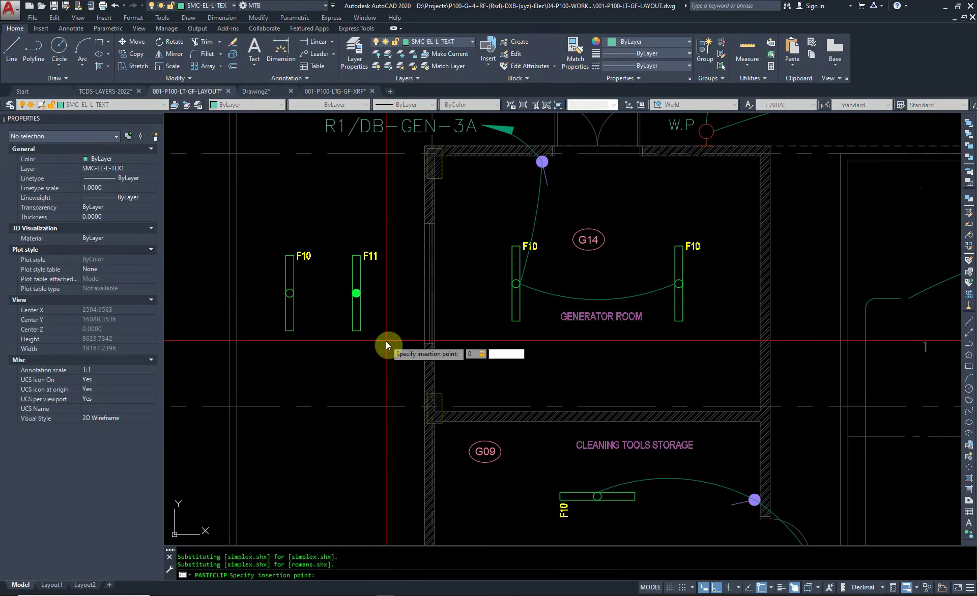
key(Return)
key(Escape)
Try erasing the left F11 fixture, then undo the deletion.
scroll(514, 209, down, 5)
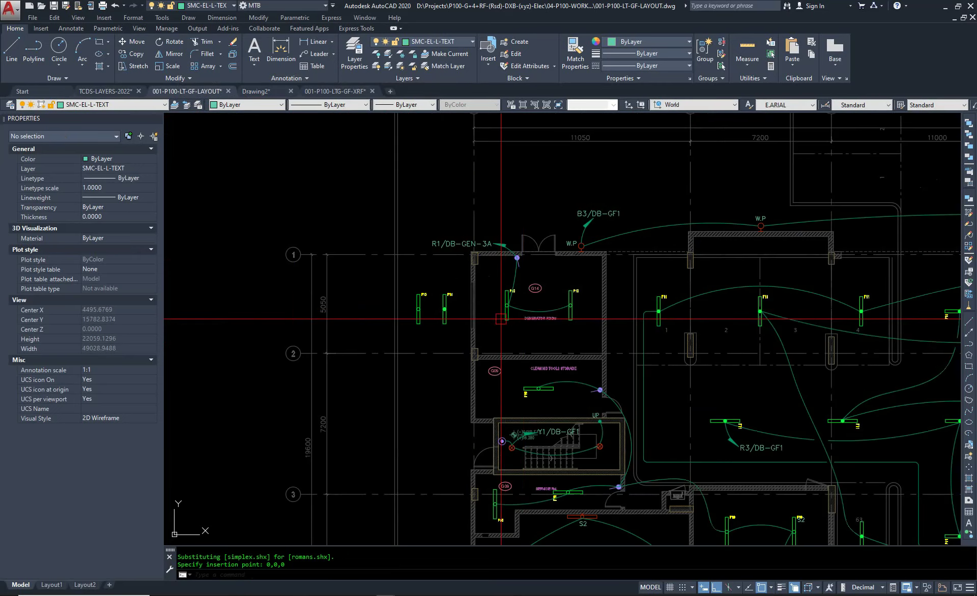
scroll(673, 302, up, 5)
scroll(674, 302, up, 2)
key(ctrl+z)
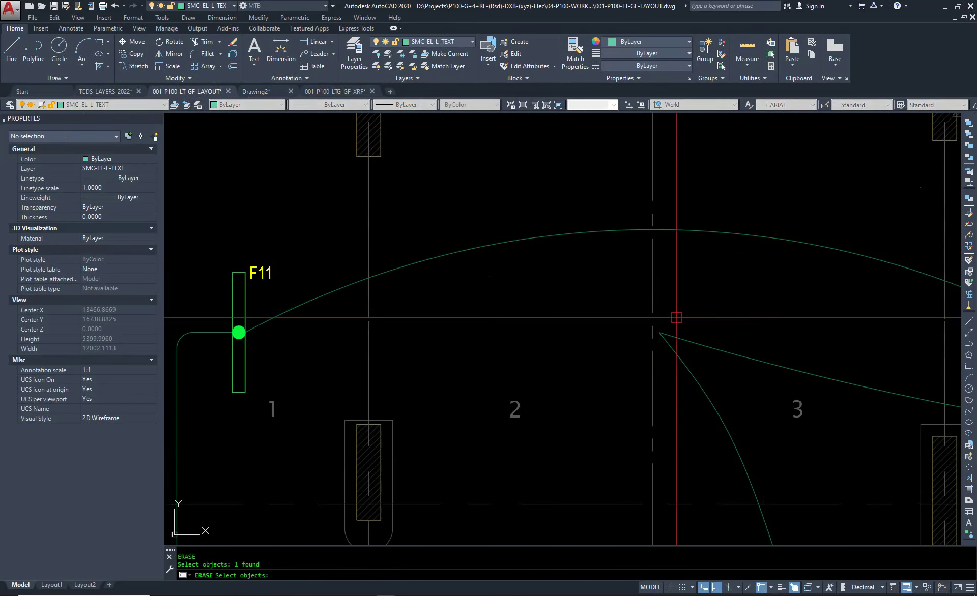
click(237, 331)
key(Delete)
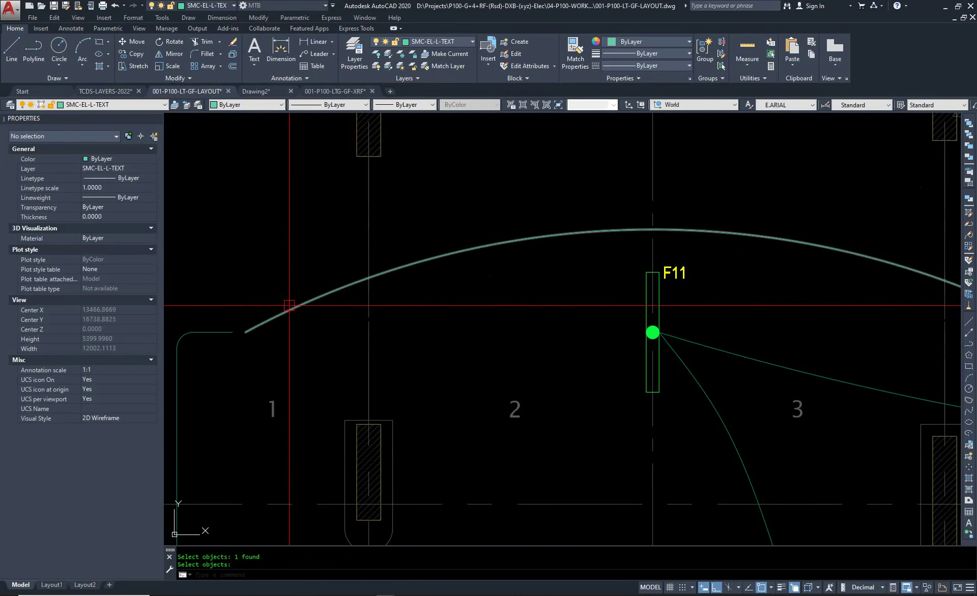
key(ctrl+z)
Erase the duplicate fixtures with the E command and a selection window.
scroll(447, 323, down, 5)
scroll(446, 322, up, 3)
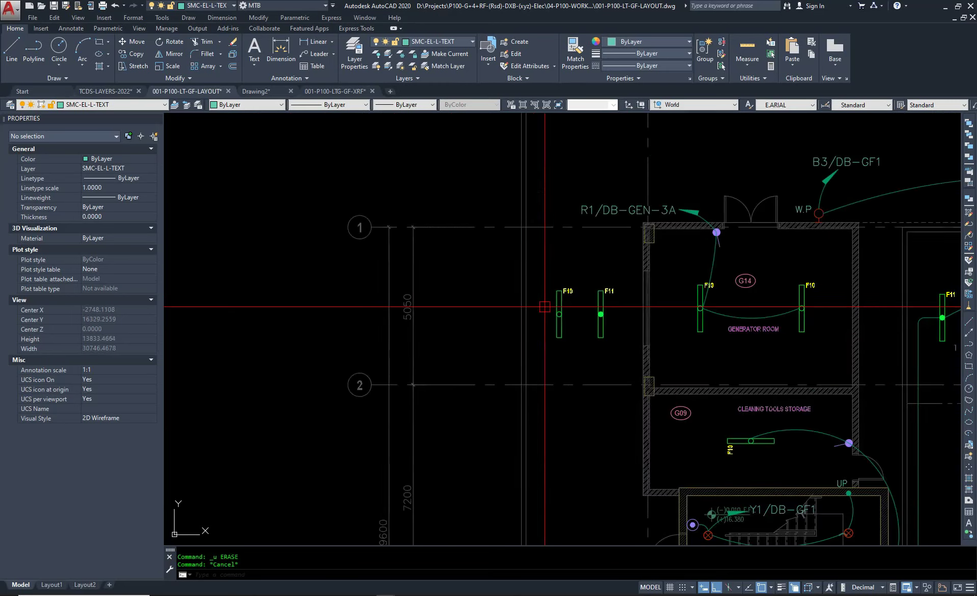
scroll(545, 262, up, 2)
text(e)
key(Return)
click(670, 365)
click(549, 223)
Pan and zoom in on the pasted F11 fixture beside the Y3/DB-GF1 circuit label.
middle_drag(865, 339, 153, 338)
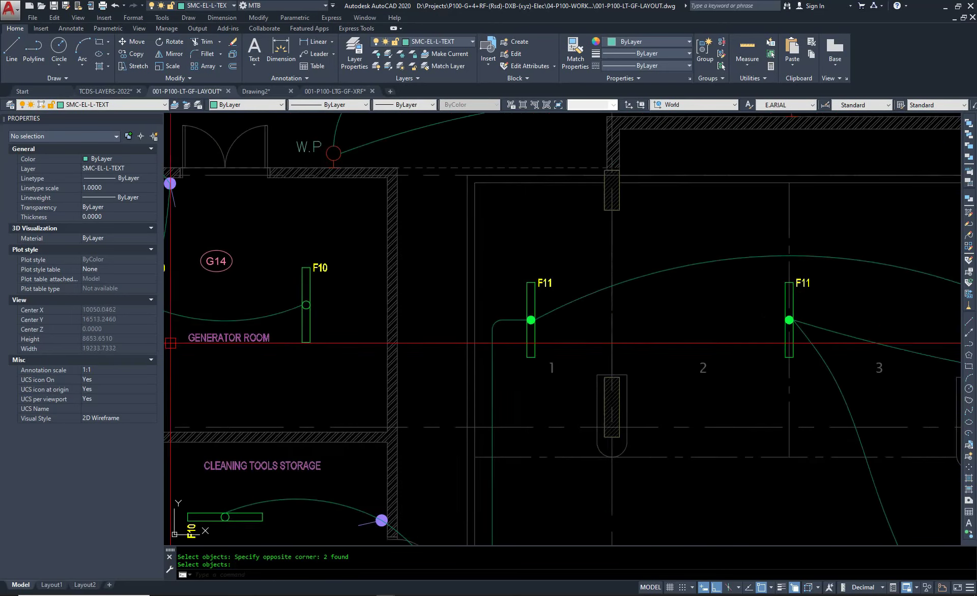
scroll(356, 325, down, 2)
mouse_move(763, 336)
middle_down()
mouse_move(456, 344)
mouse_move(415, 327)
middle_up()
scroll(397, 312, down, 3)
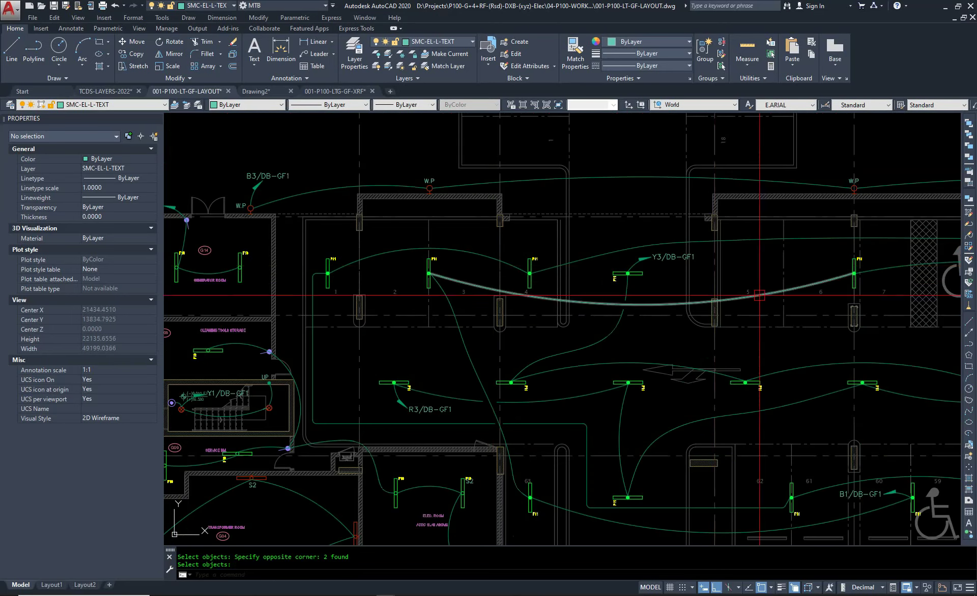
scroll(388, 314, down, 4)
scroll(388, 315, up, 4)
scroll(458, 341, up, 3)
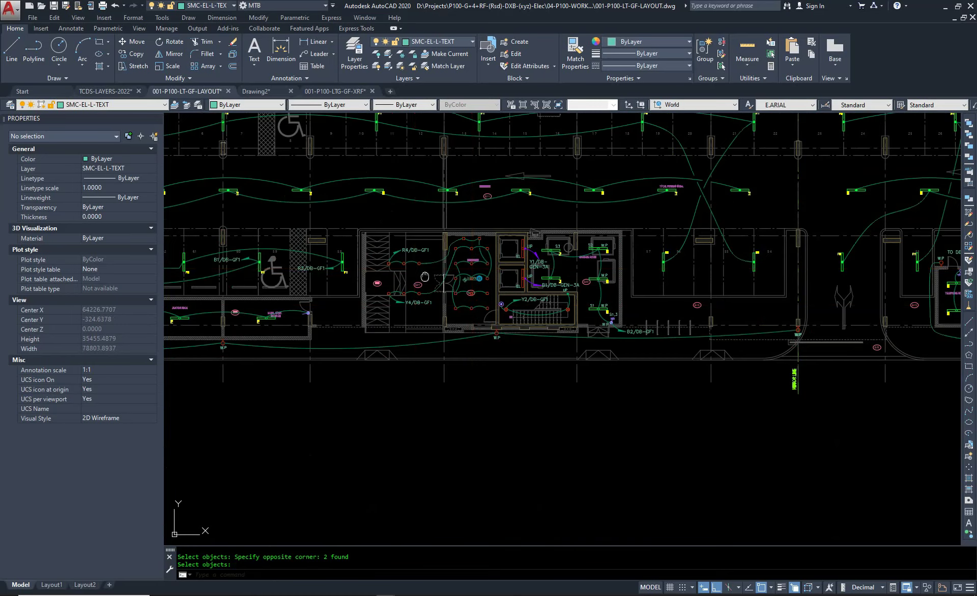
scroll(497, 355, up, 1)
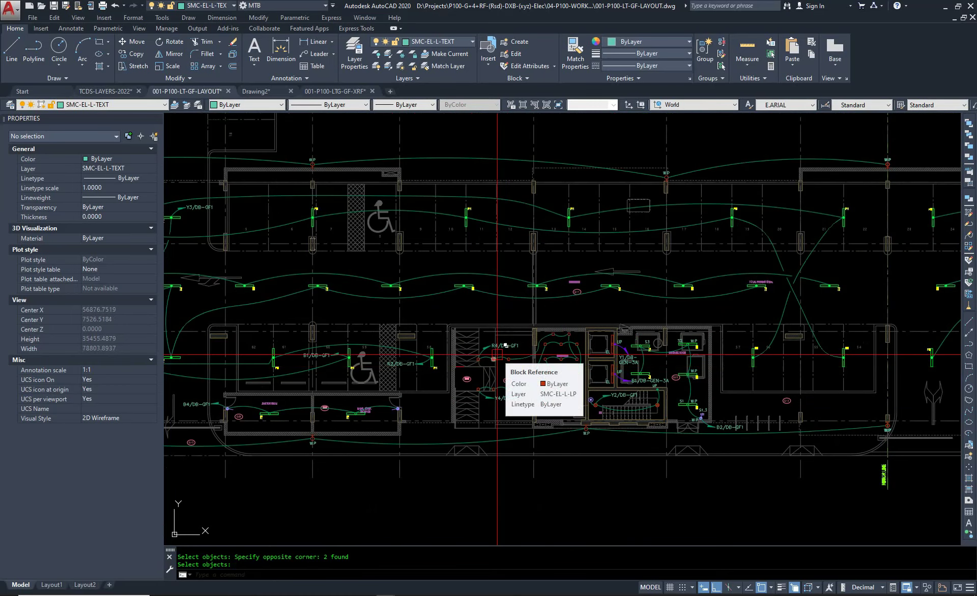
scroll(489, 346, down, 4)
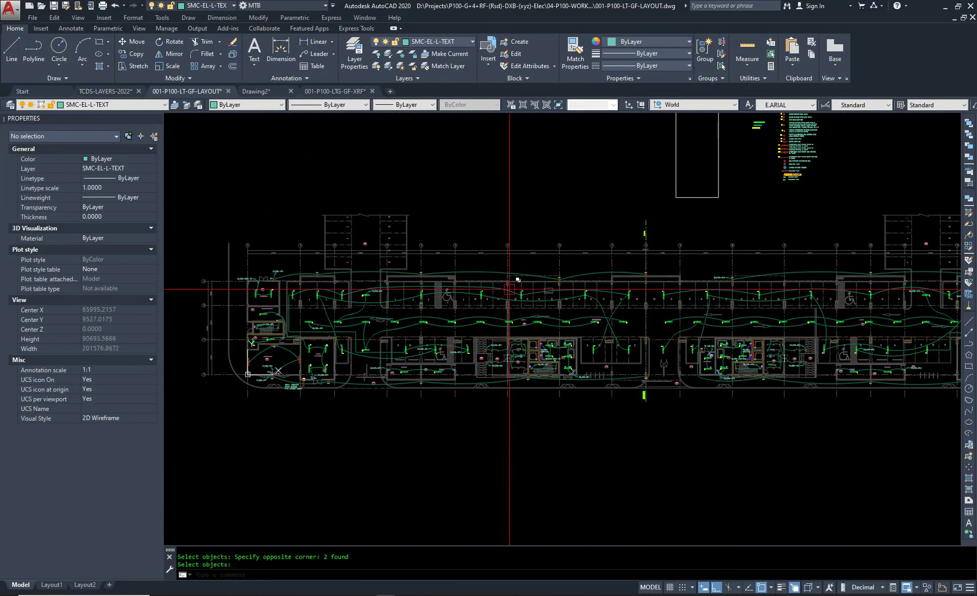
middle_drag(897, 307, 640, 322)
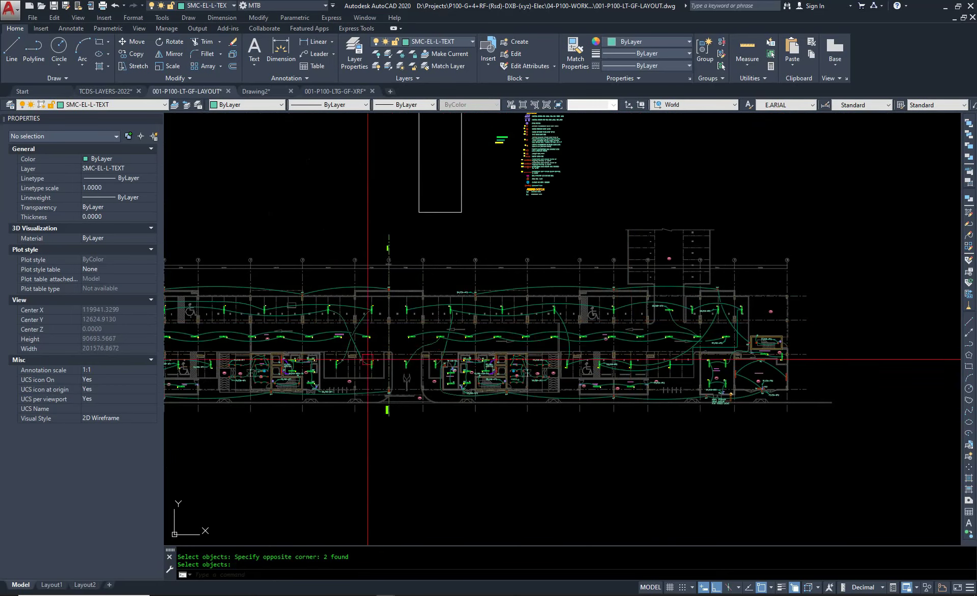
scroll(516, 343, up, 1)
scroll(516, 343, up, 2)
scroll(516, 343, up, 1)
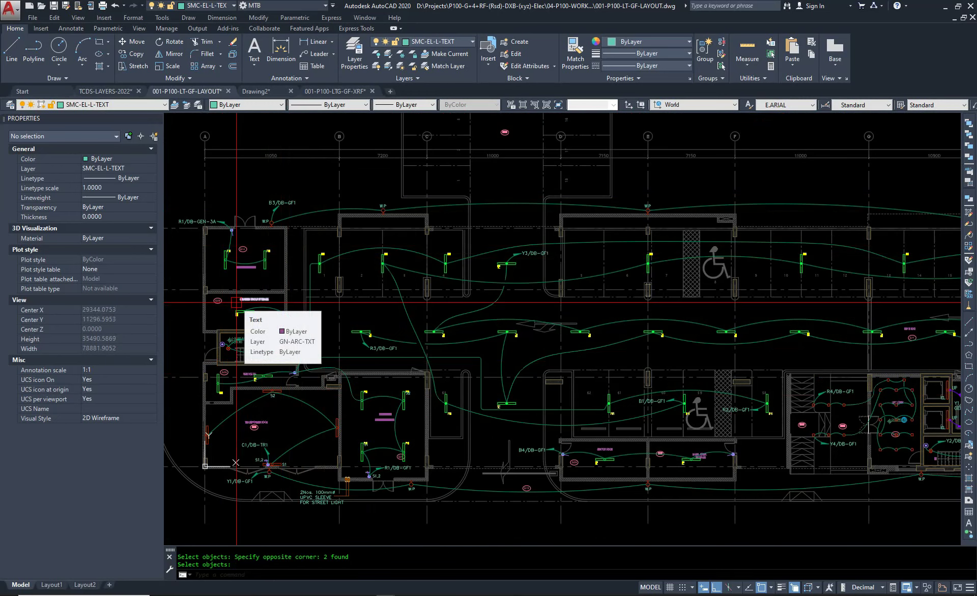
scroll(491, 265, up, 7)
scroll(504, 280, up, 5)
scroll(473, 263, down, 4)
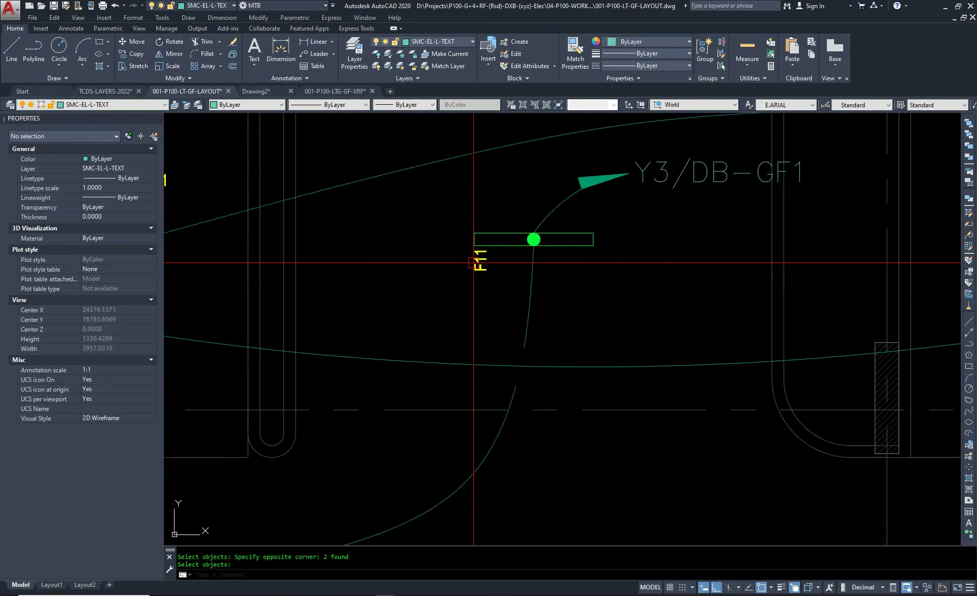
scroll(514, 280, up, 4)
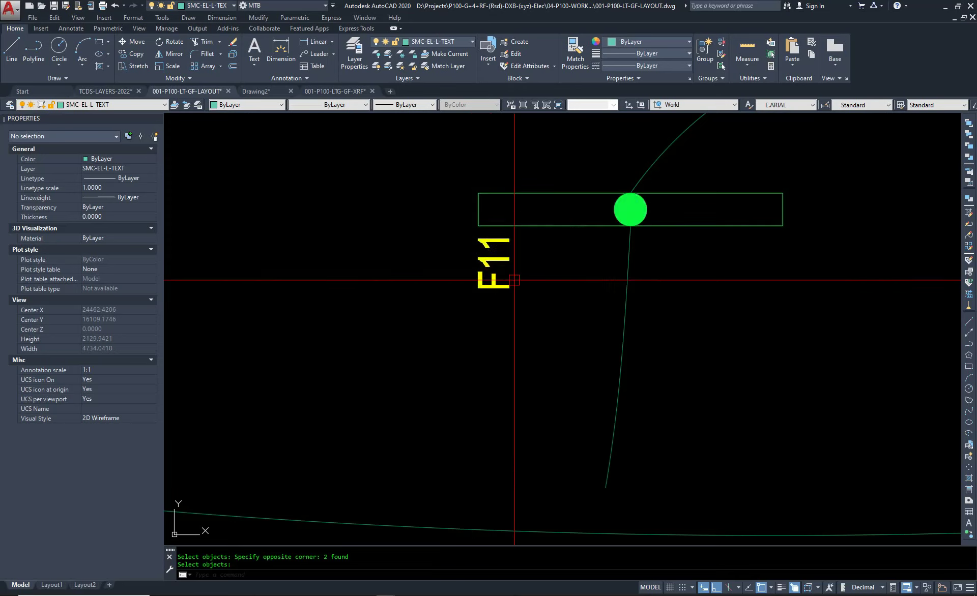
scroll(514, 279, down, 9)
scroll(468, 275, up, 2)
scroll(517, 280, up, 5)
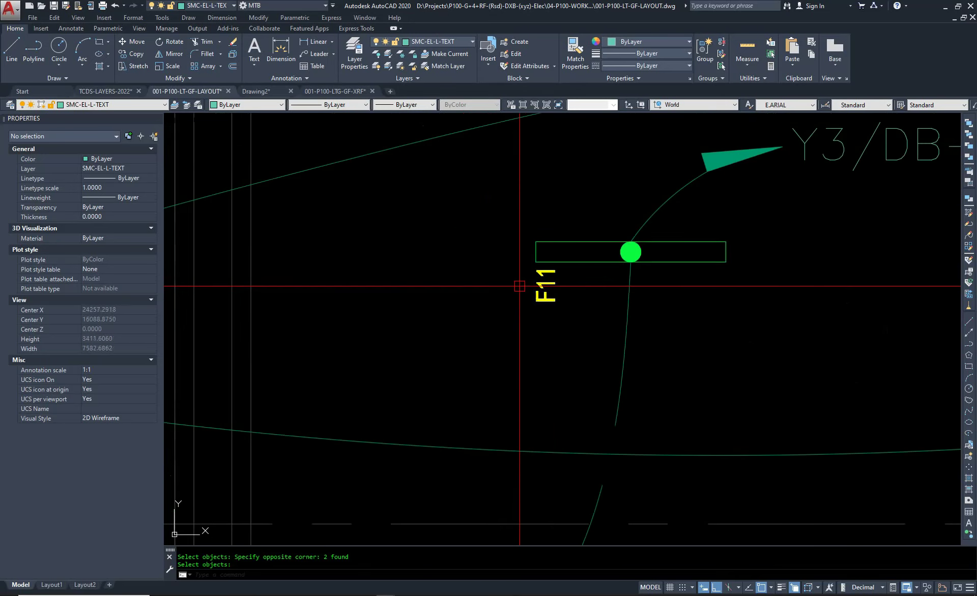
Set the F11 attribute label's text rotation to 0 so it reads horizontally.
key(Return)
click(556, 289)
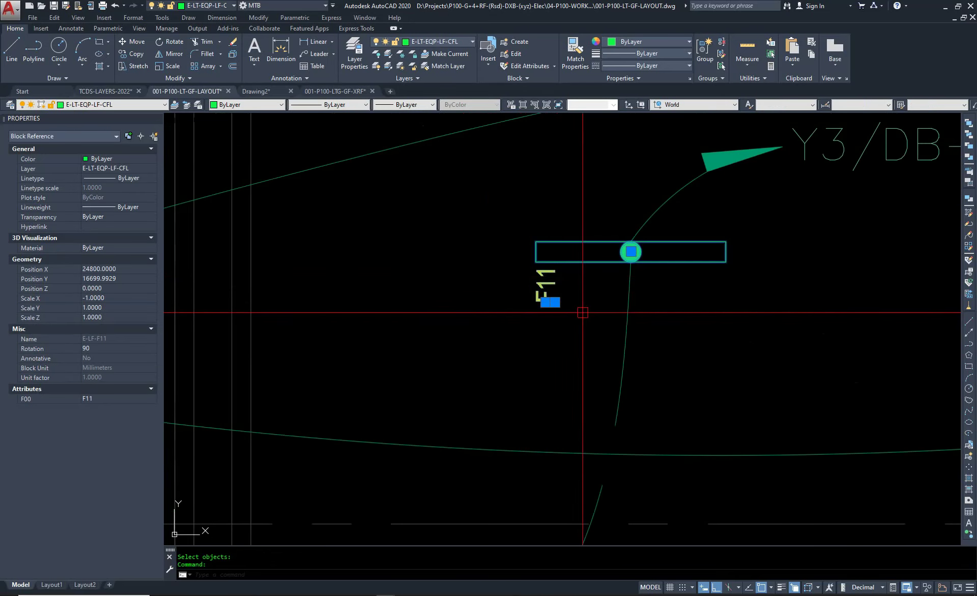
click(106, 348)
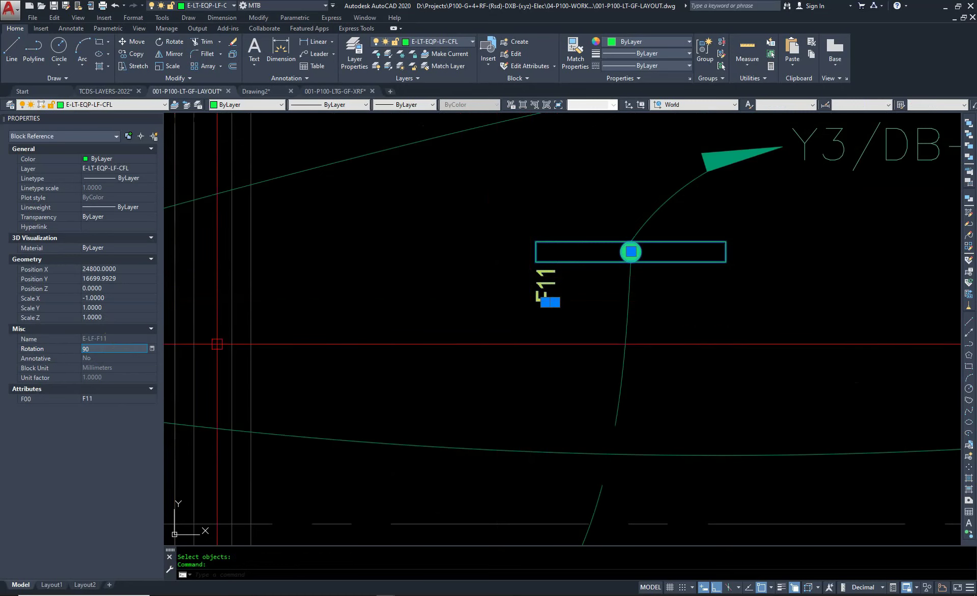
click(469, 338)
key(Escape)
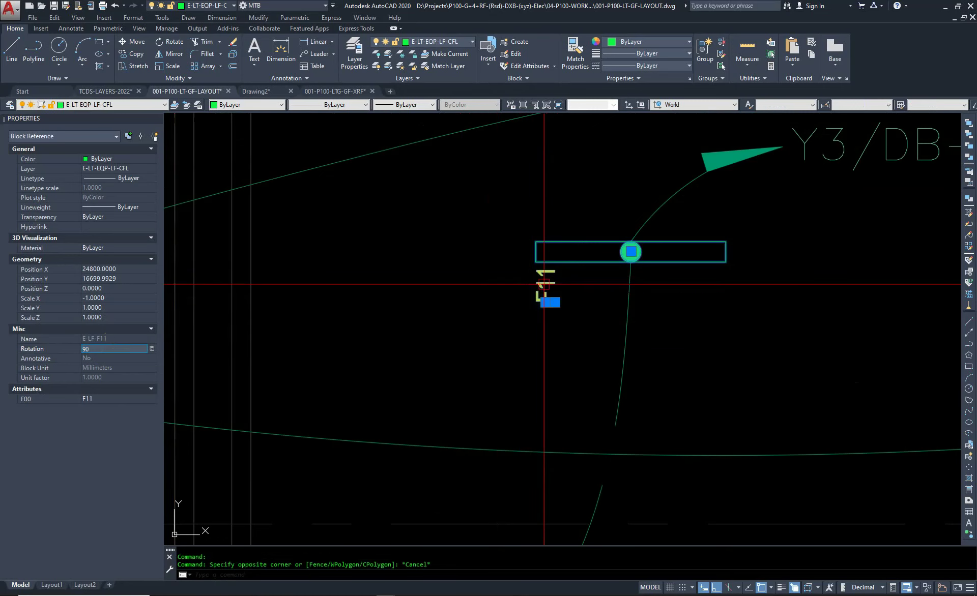
key(Escape)
double_click(548, 293)
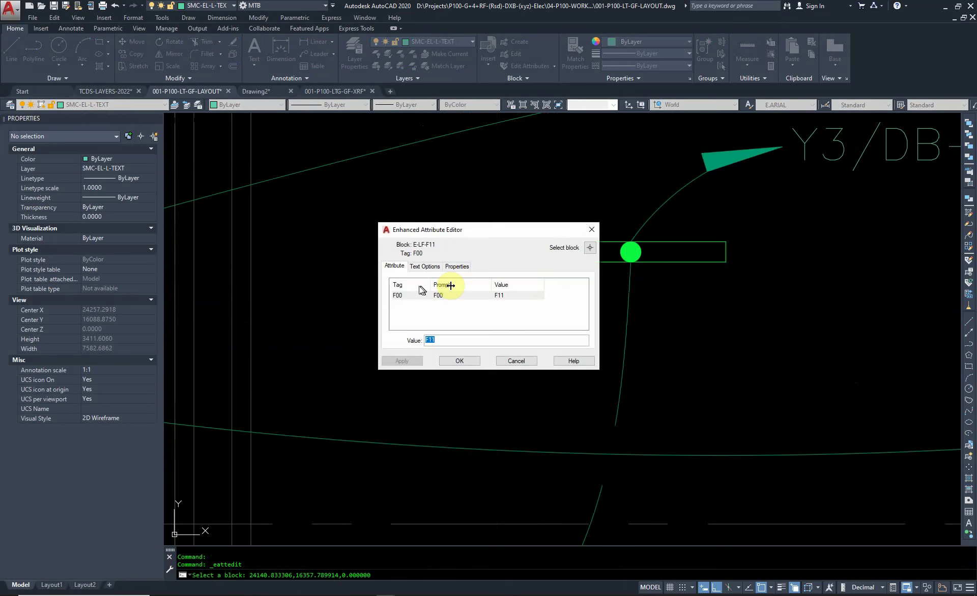
click(418, 268)
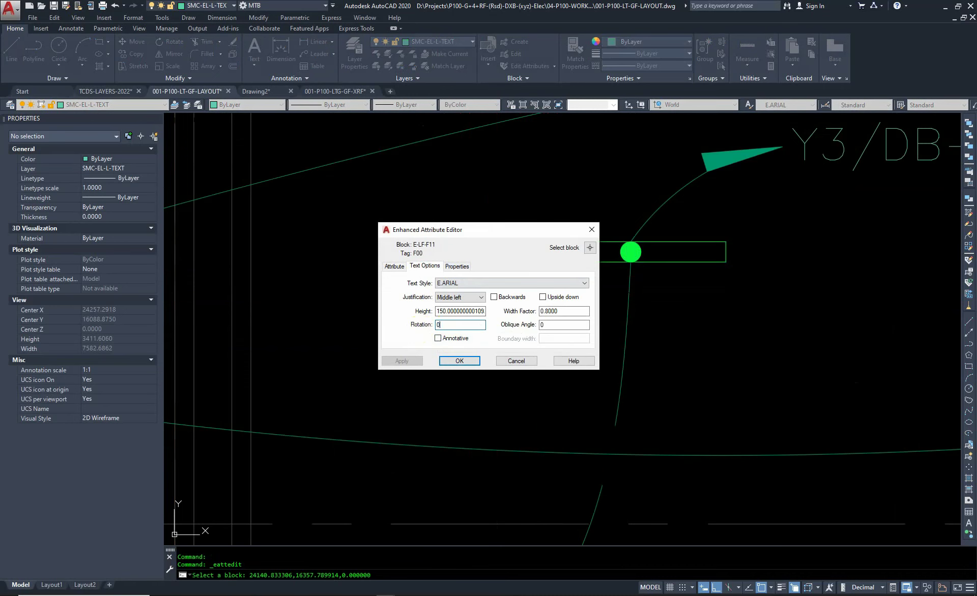
click(459, 361)
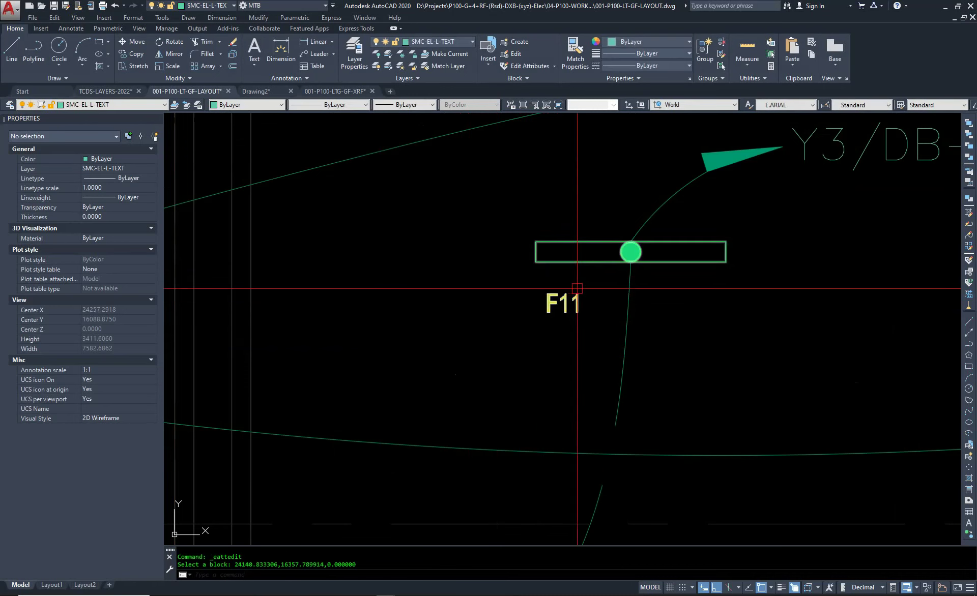
Move the F11 label 50 units to sit just past the fixture's right end.
click(545, 304)
click(545, 307)
scroll(725, 242, up, 4)
click(729, 242)
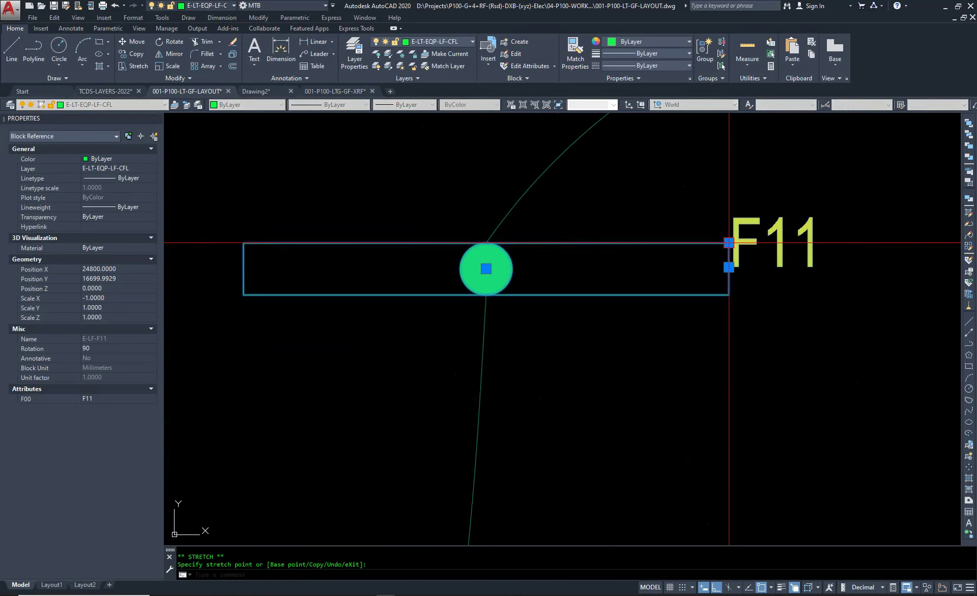
click(729, 243)
text(5)
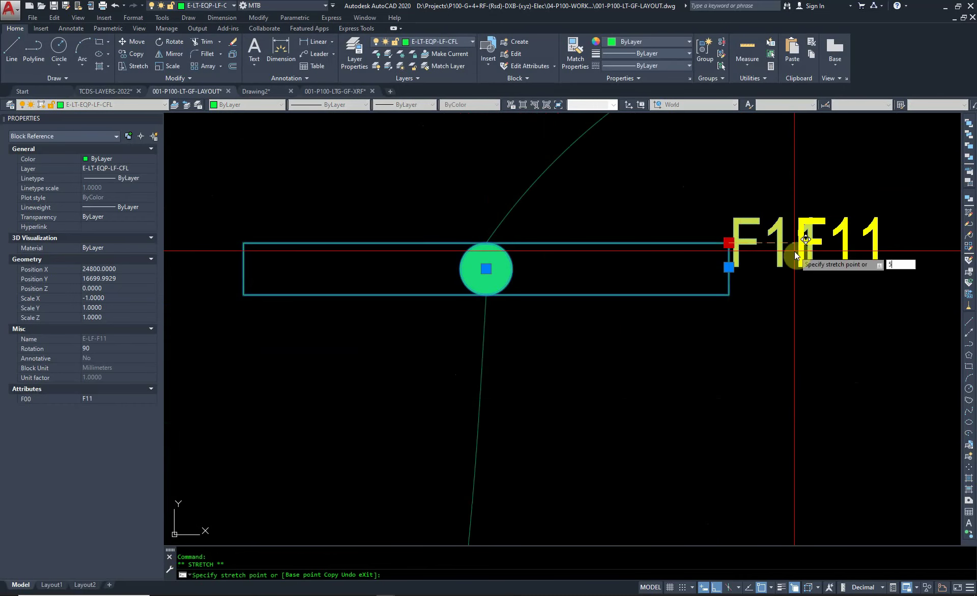
text(0)
key(Return)
key(Escape)
scroll(585, 234, down, 6)
middle_drag(605, 238, 405, 370)
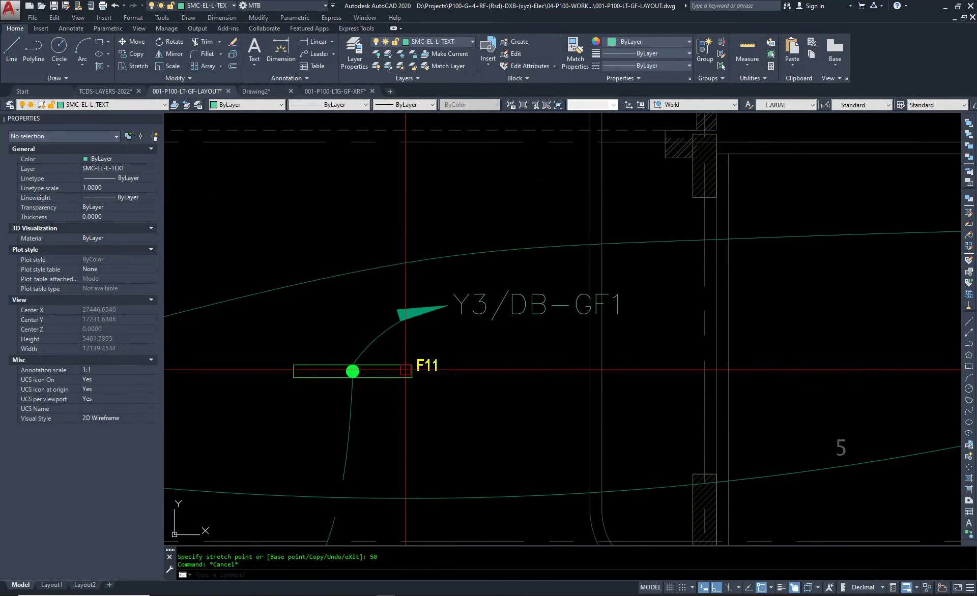
scroll(410, 371, down, 5)
scroll(413, 374, up, 3)
scroll(422, 366, up, 2)
scroll(442, 377, down, 2)
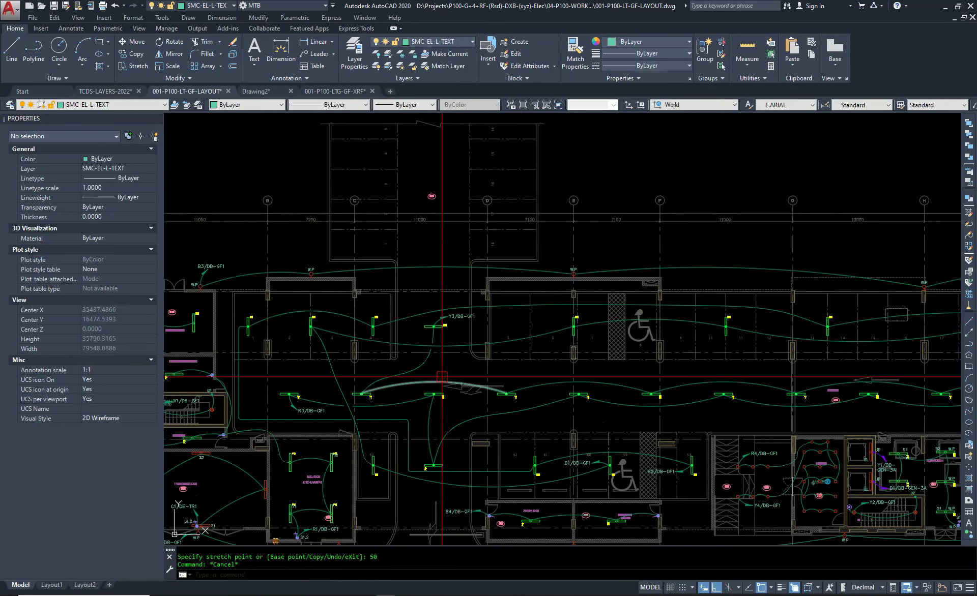
scroll(441, 377, up, 6)
scroll(442, 348, down, 2)
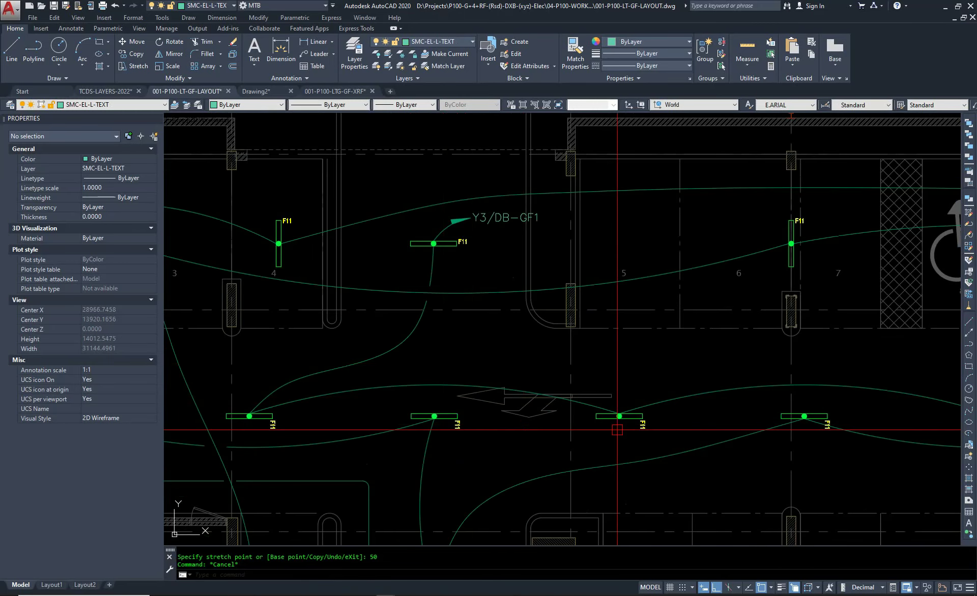
scroll(766, 442, up, 1)
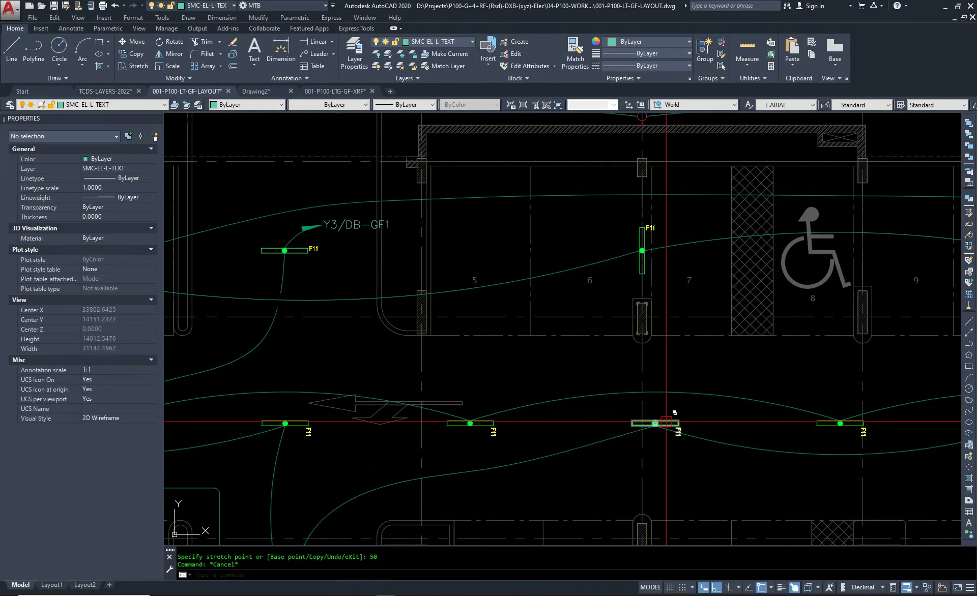
middle_drag(356, 387, 580, 397)
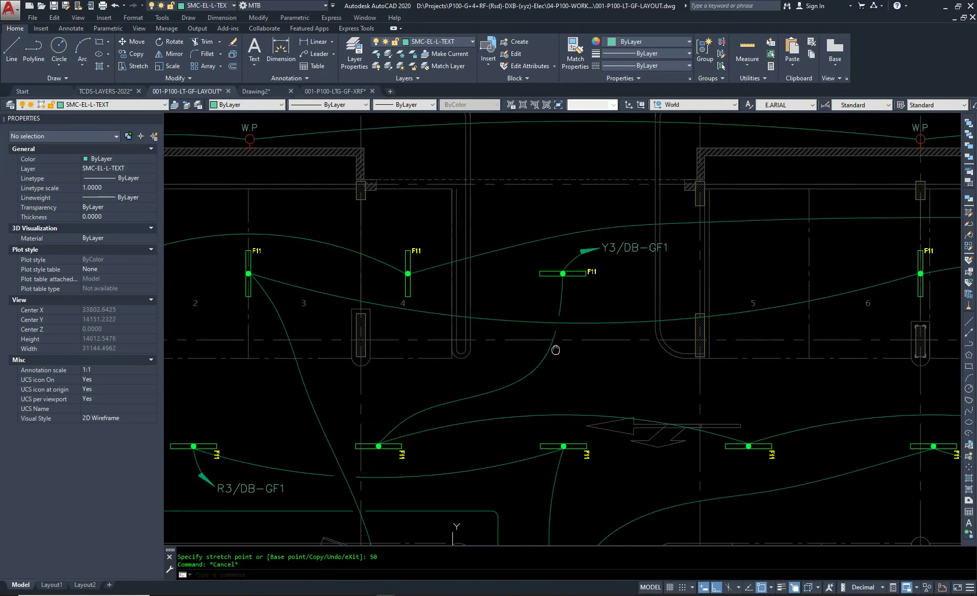
middle_drag(311, 383, 574, 379)
scroll(466, 438, up, 6)
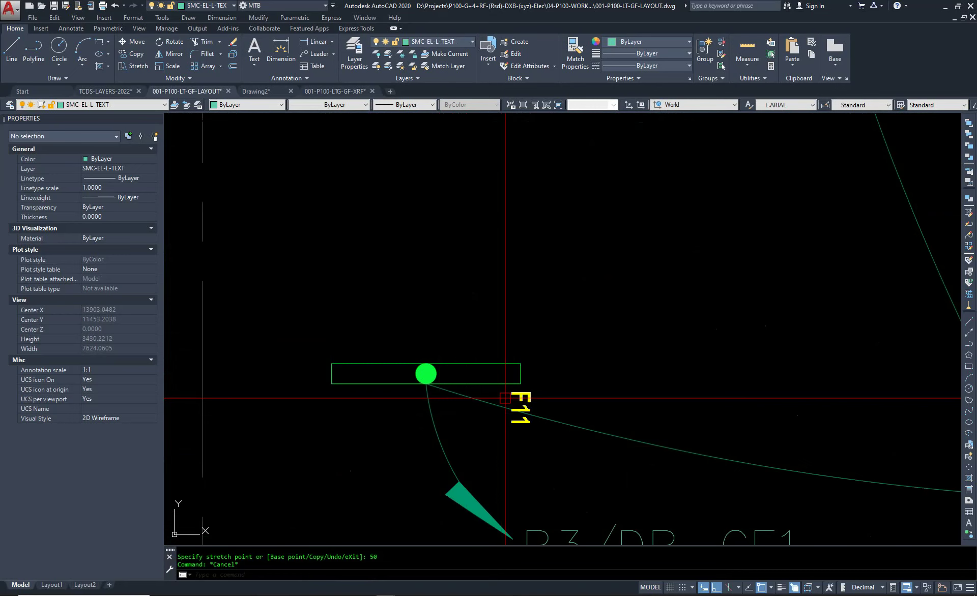
scroll(505, 398, down, 3)
scroll(662, 219, down, 3)
key(Escape)
text(c)
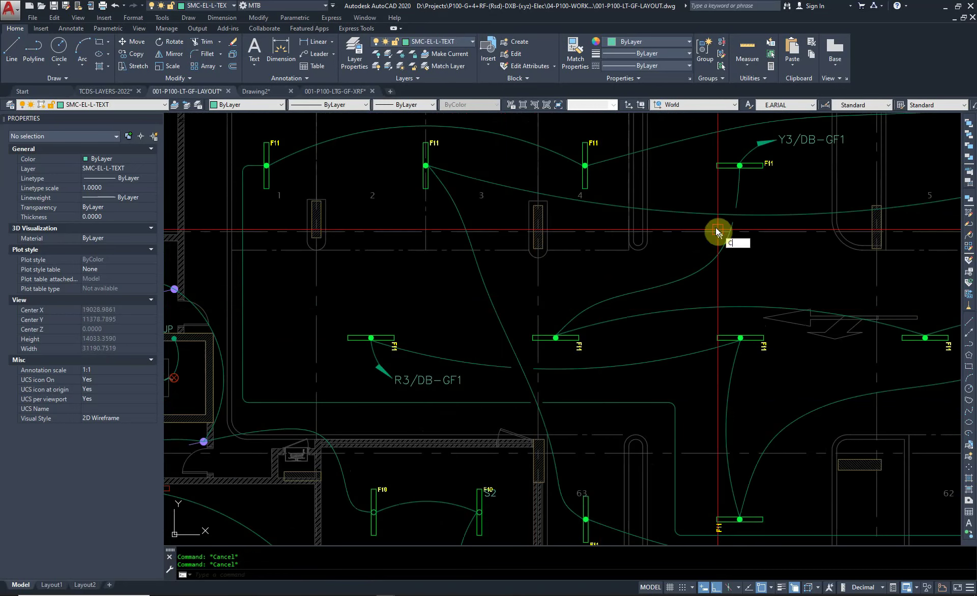
key(Return)
click(739, 165)
key(Return)
click(717, 334)
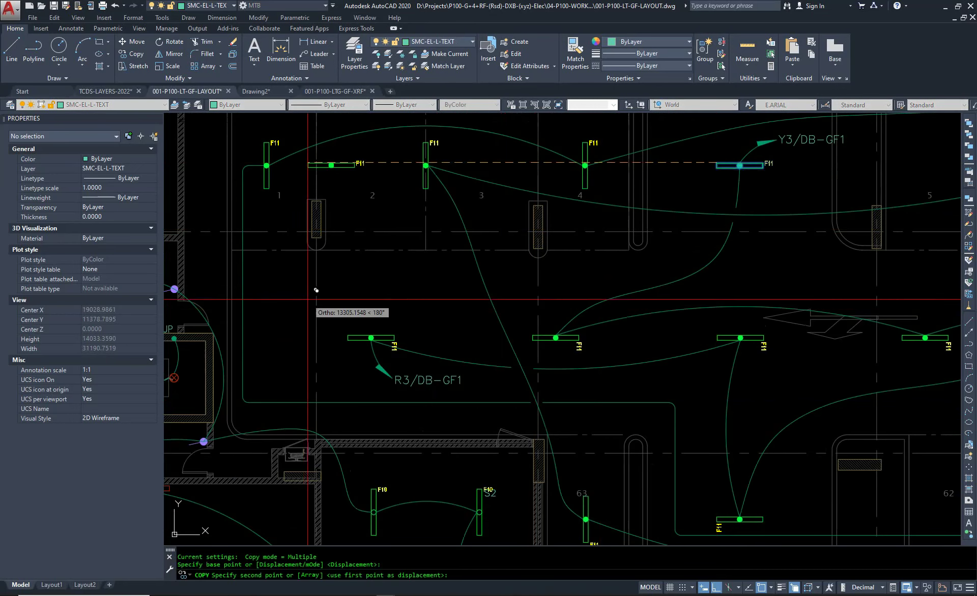
scroll(316, 285, up, 4)
click(528, 383)
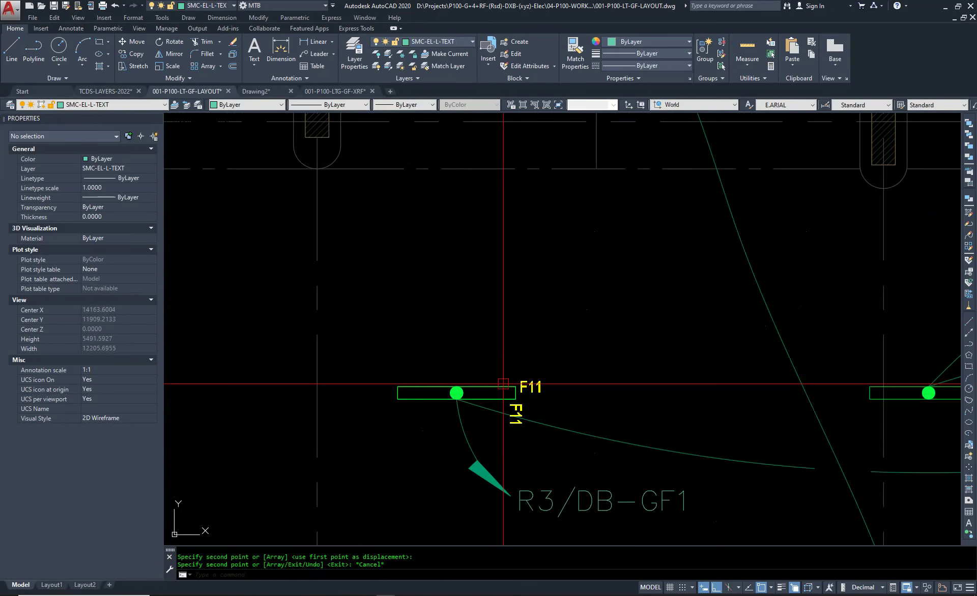
key(Escape)
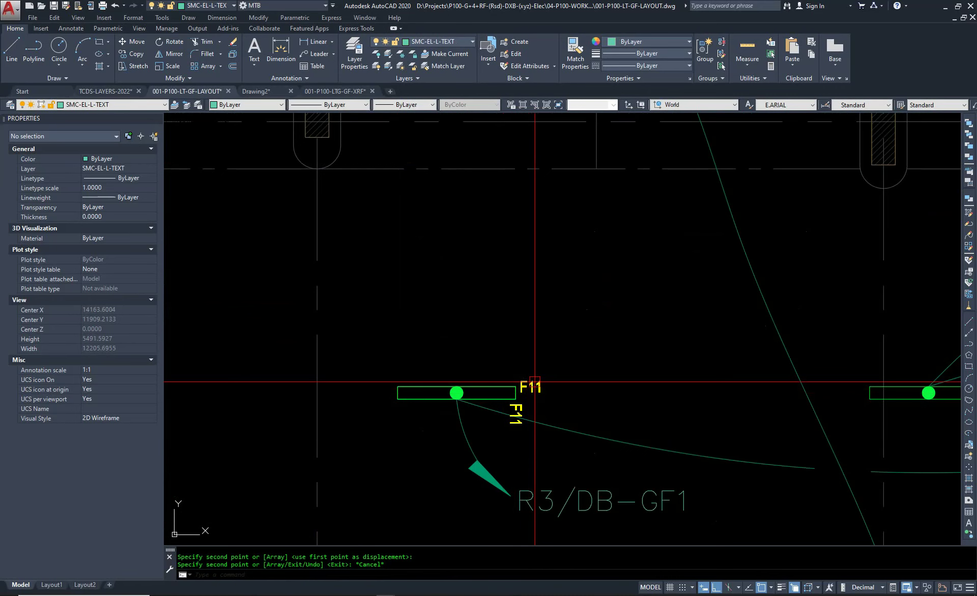
key(Escape)
text(m)
key(Return)
click(529, 387)
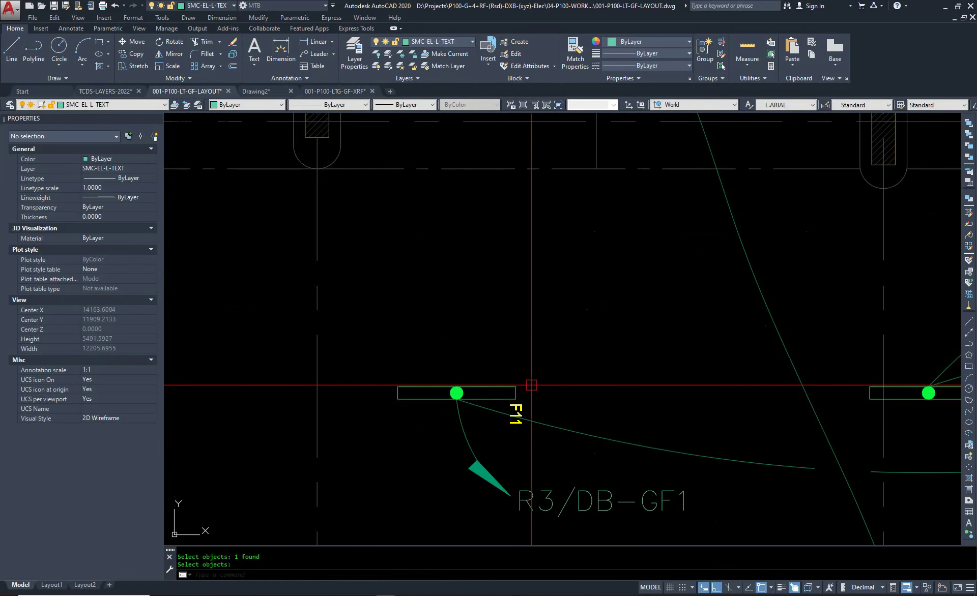
scroll(505, 404, up, 2)
scroll(505, 405, down, 5)
mouse_move(509, 402)
middle_down()
mouse_move(516, 399)
mouse_move(519, 428)
mouse_move(183, 434)
middle_up()
scroll(519, 429, up, 2)
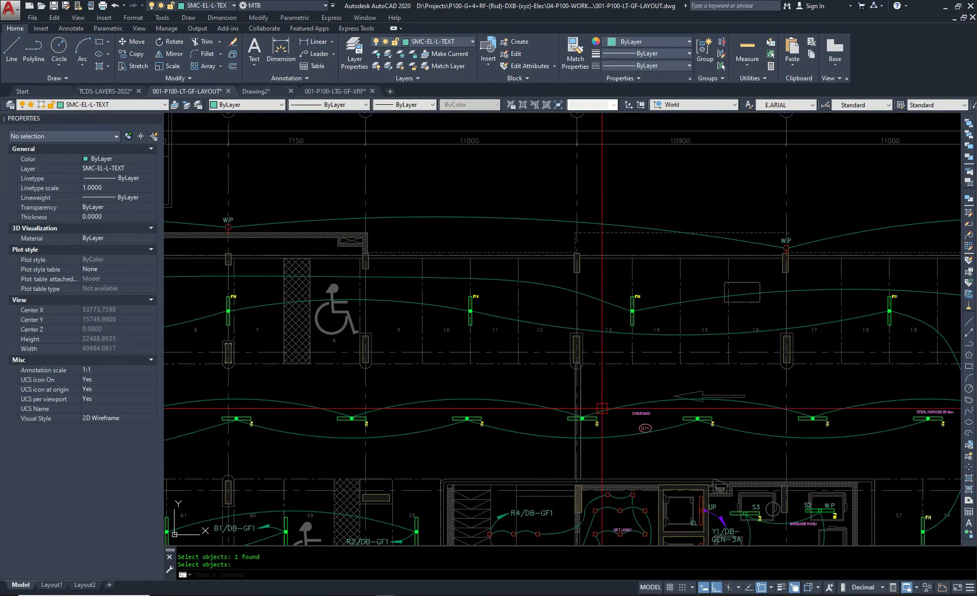
middle_drag(731, 432, 425, 409)
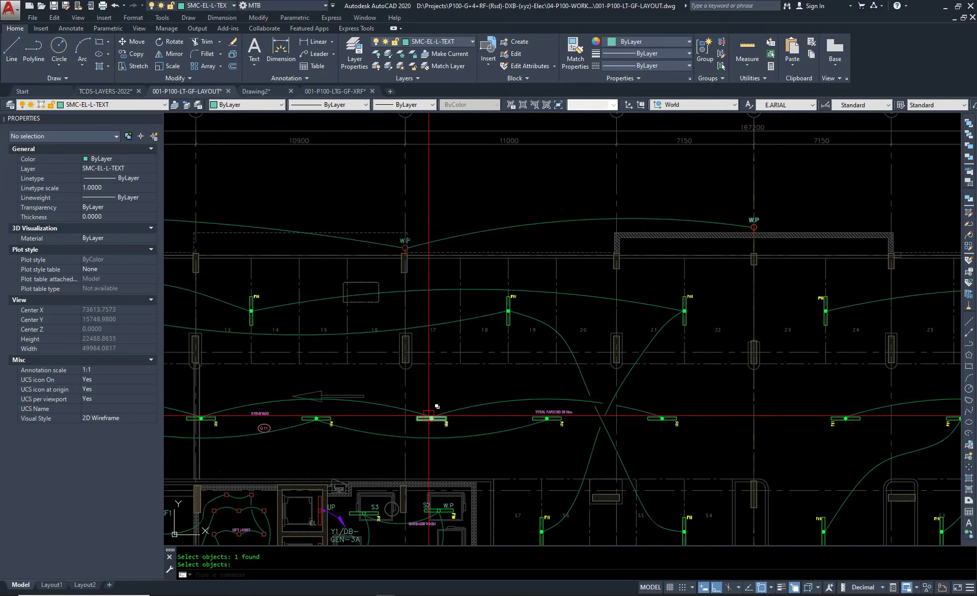
scroll(436, 400, down, 6)
middle_drag(731, 442, 580, 446)
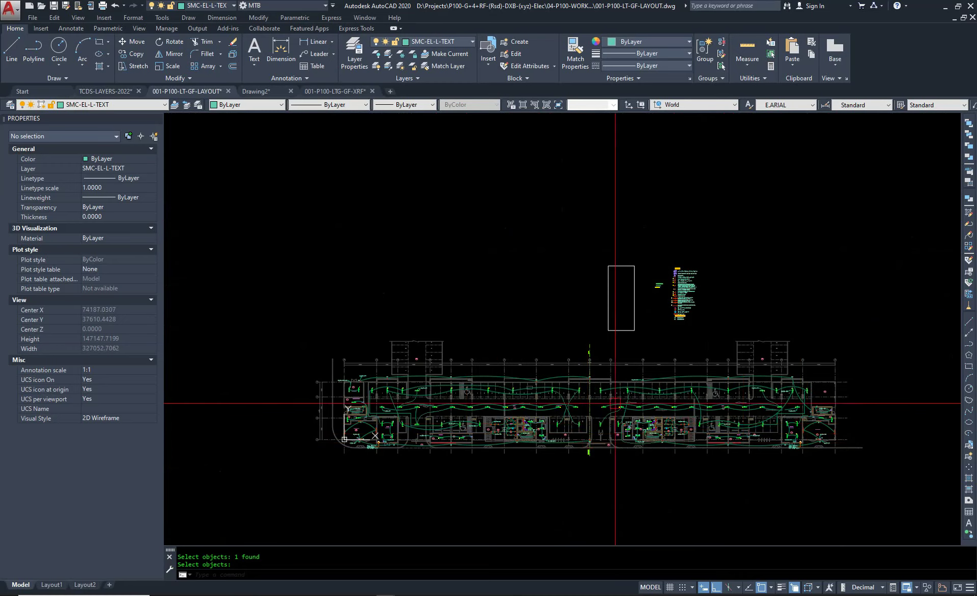
scroll(524, 407, up, 4)
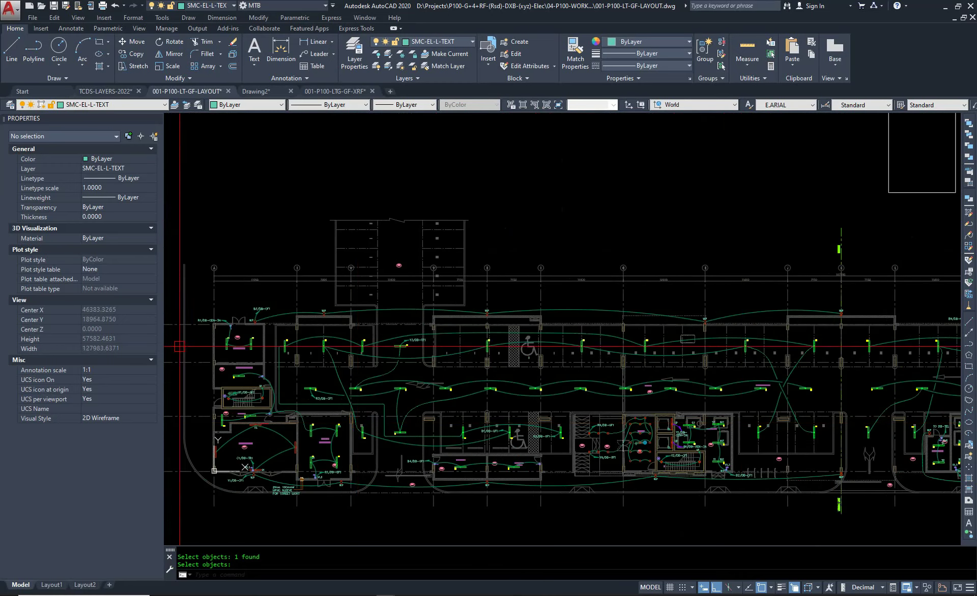
middle_drag(279, 389, 490, 373)
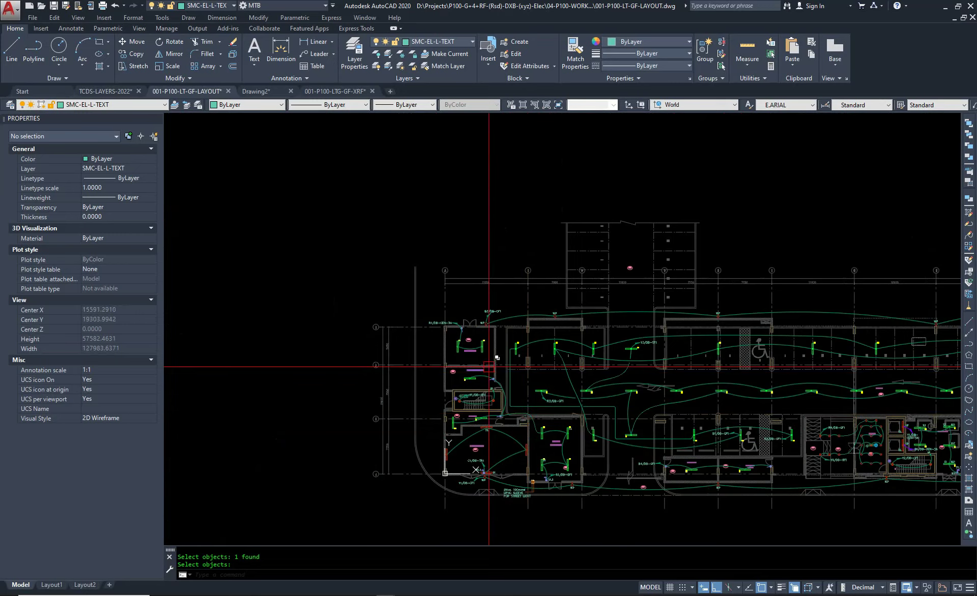